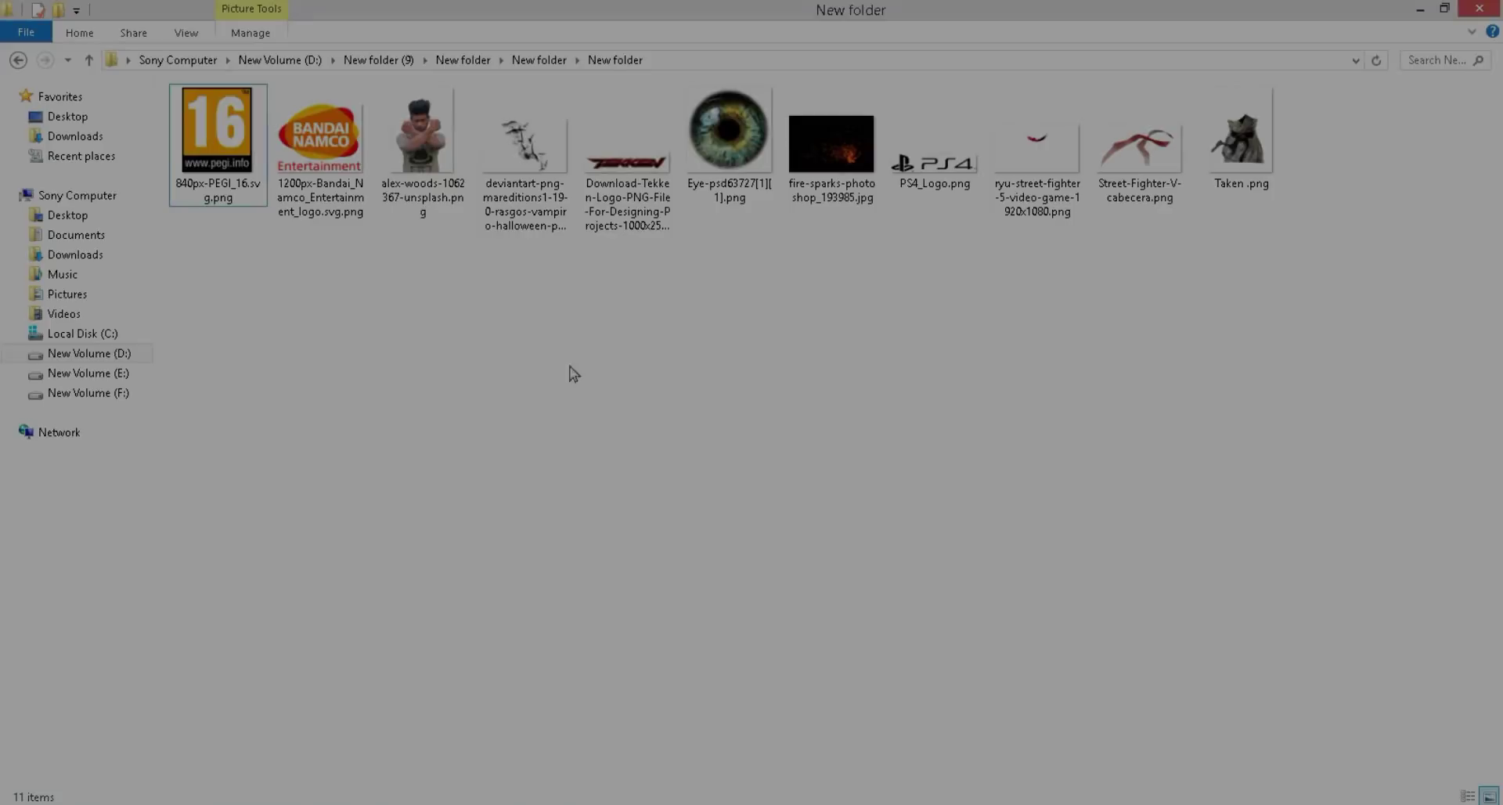
# - Open the alex-woods portrait cutout and convert the white JPG canvas layer to a smart object
pyautogui.moveTo(423, 137); pyautogui.dragTo(412, 771)
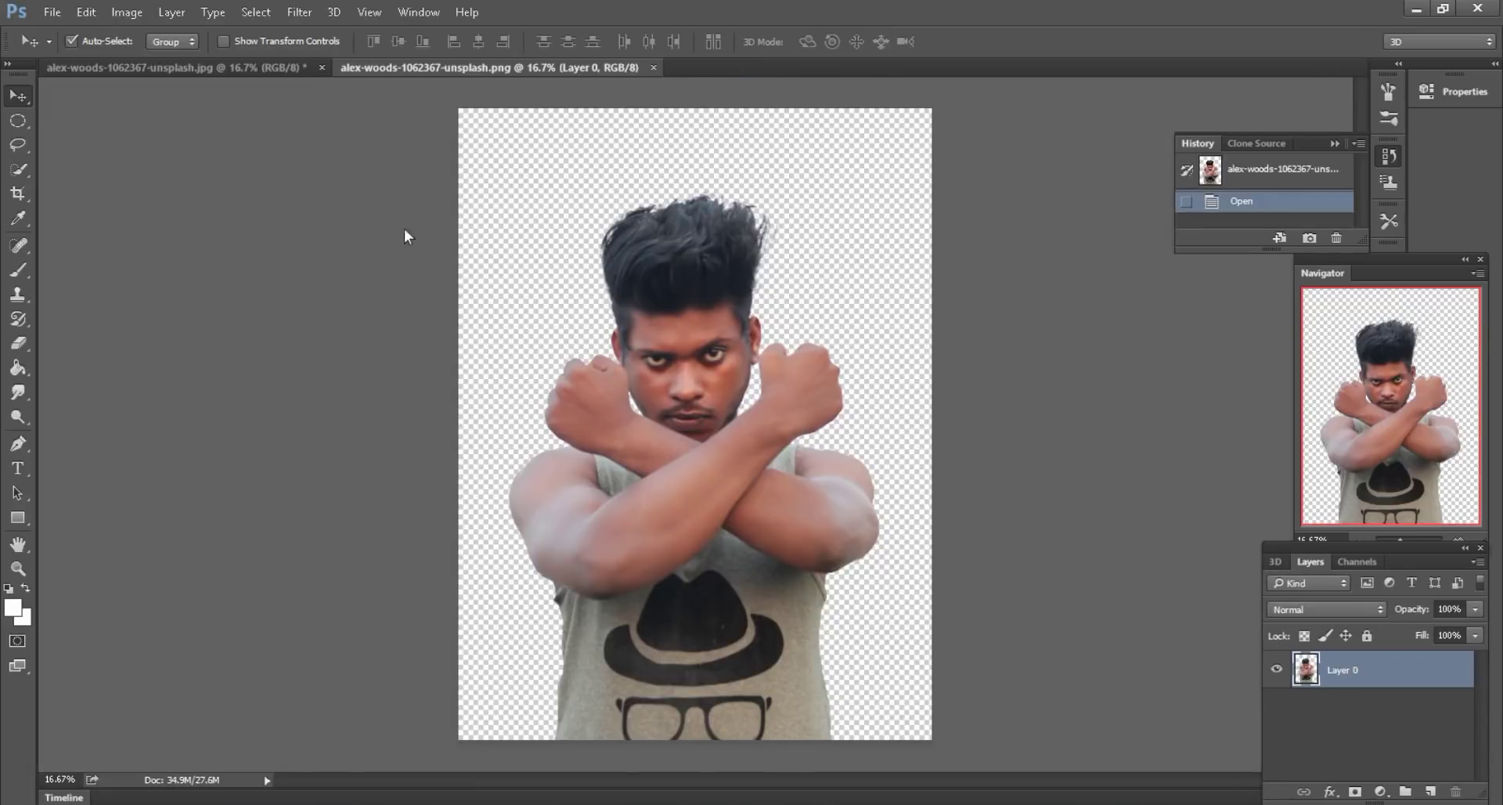
pyautogui.click(275, 66)
pyautogui.rightClick(1423, 672)
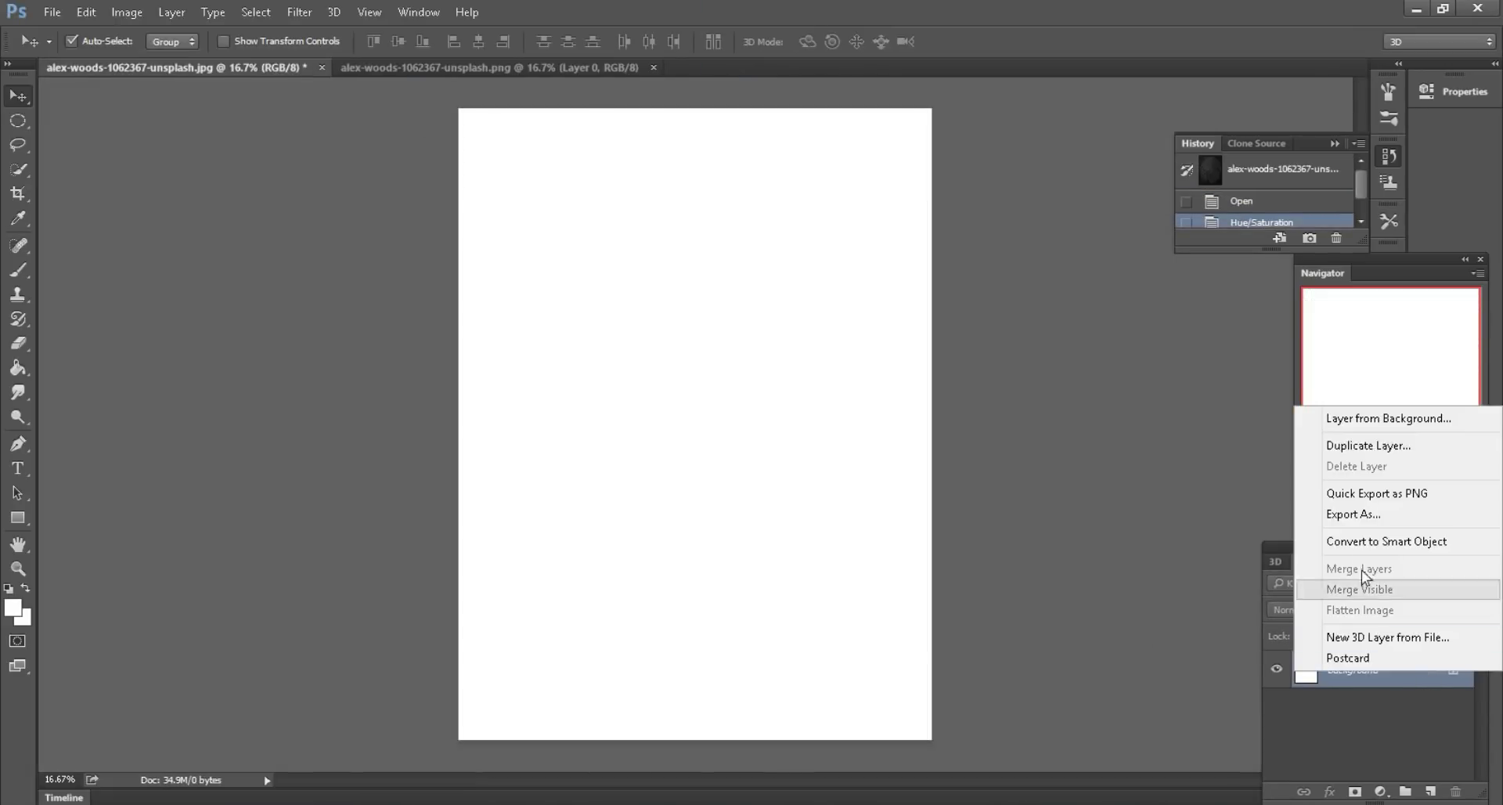
pyautogui.click(1359, 542)
# - Return to the portrait cutout and launch the Camera Raw filter on it
pyautogui.click(557, 69)
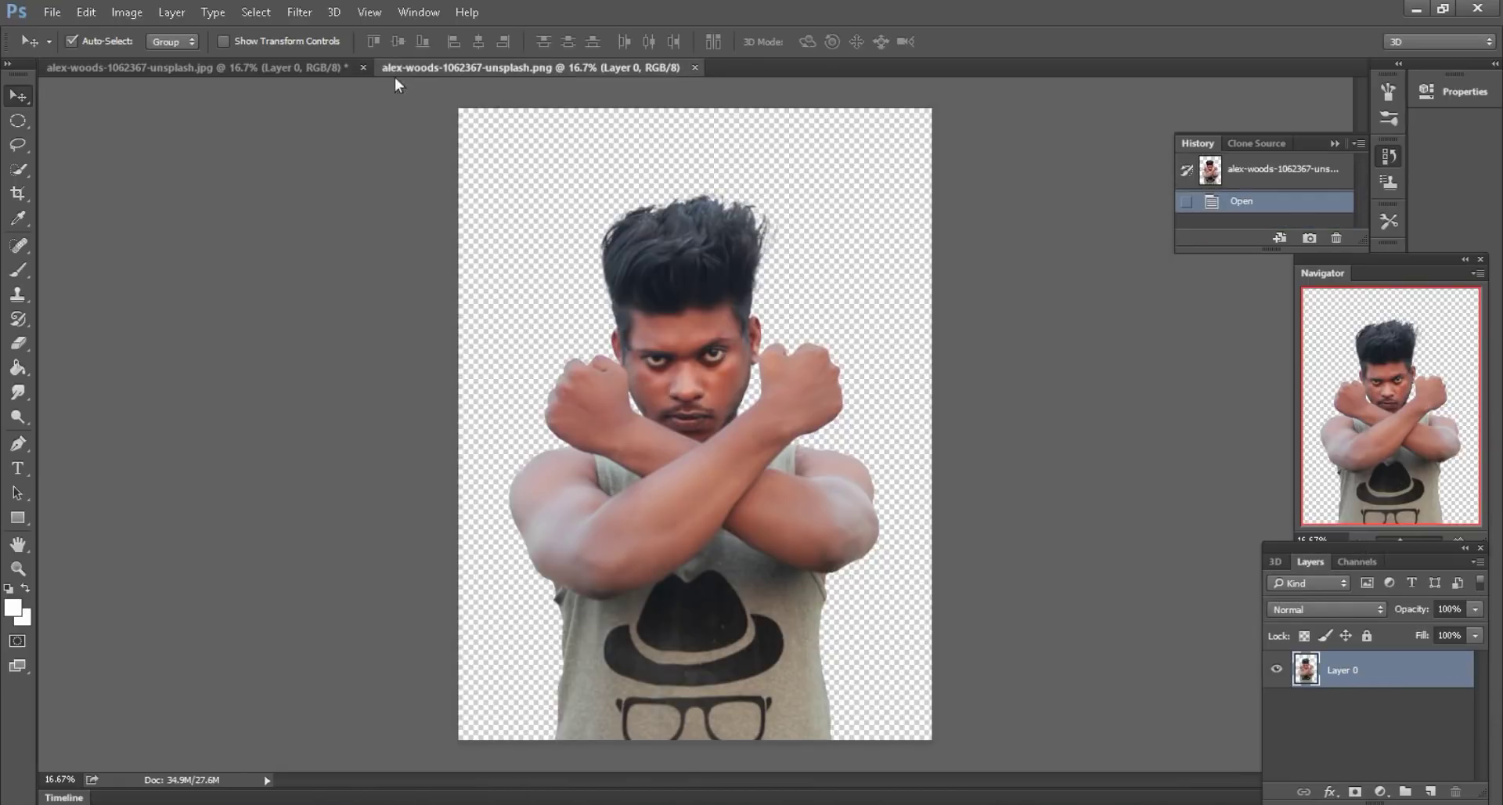
pyautogui.click(299, 12)
pyautogui.click(331, 119)
# - Set Clarity +58, Blacks -33, Highlights +24 and Shadows +6 in Camera Raw
pyautogui.scroll(2, 623, 335)
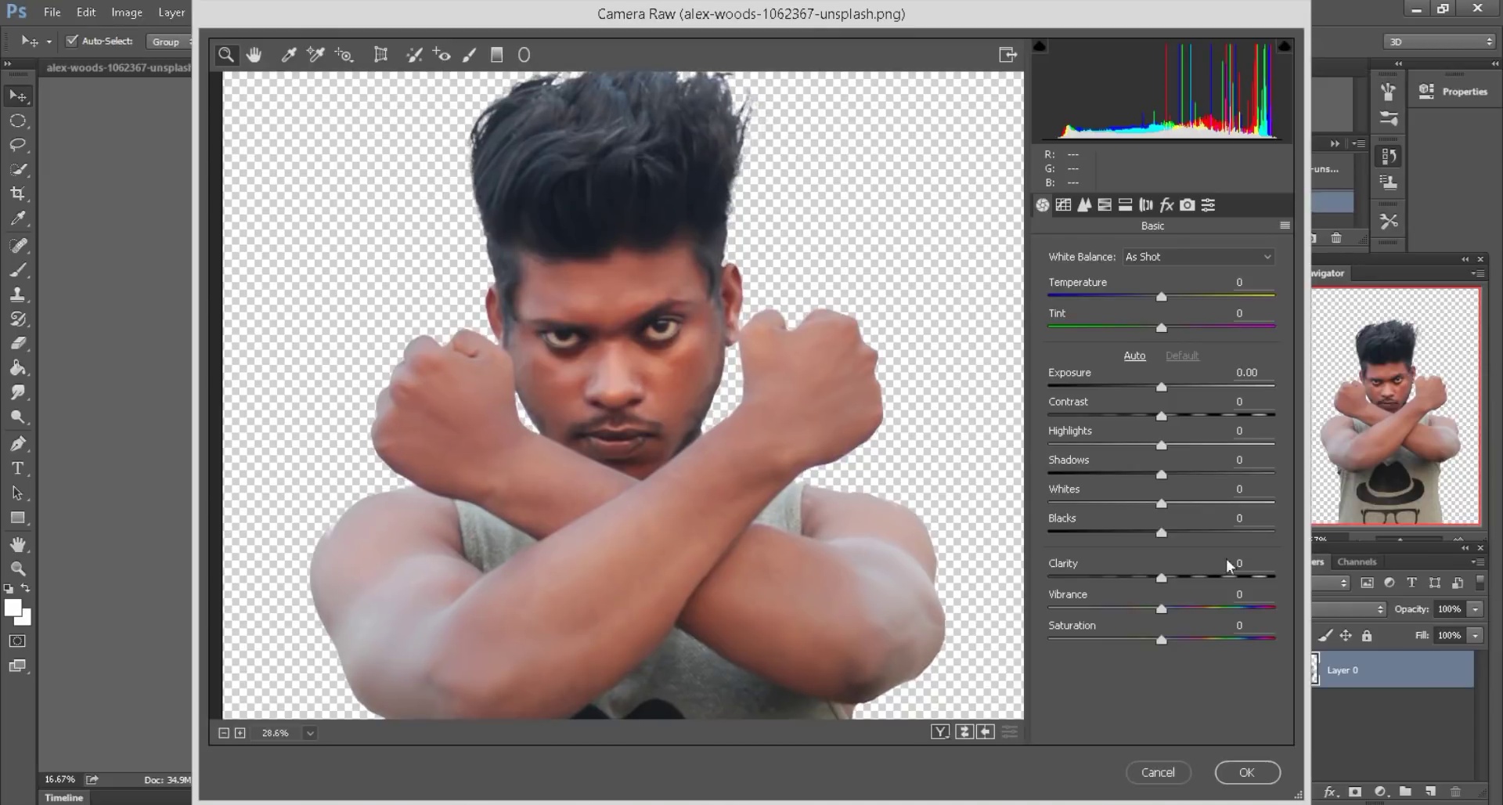
pyautogui.moveTo(1161, 577); pyautogui.dragTo(1226, 576)
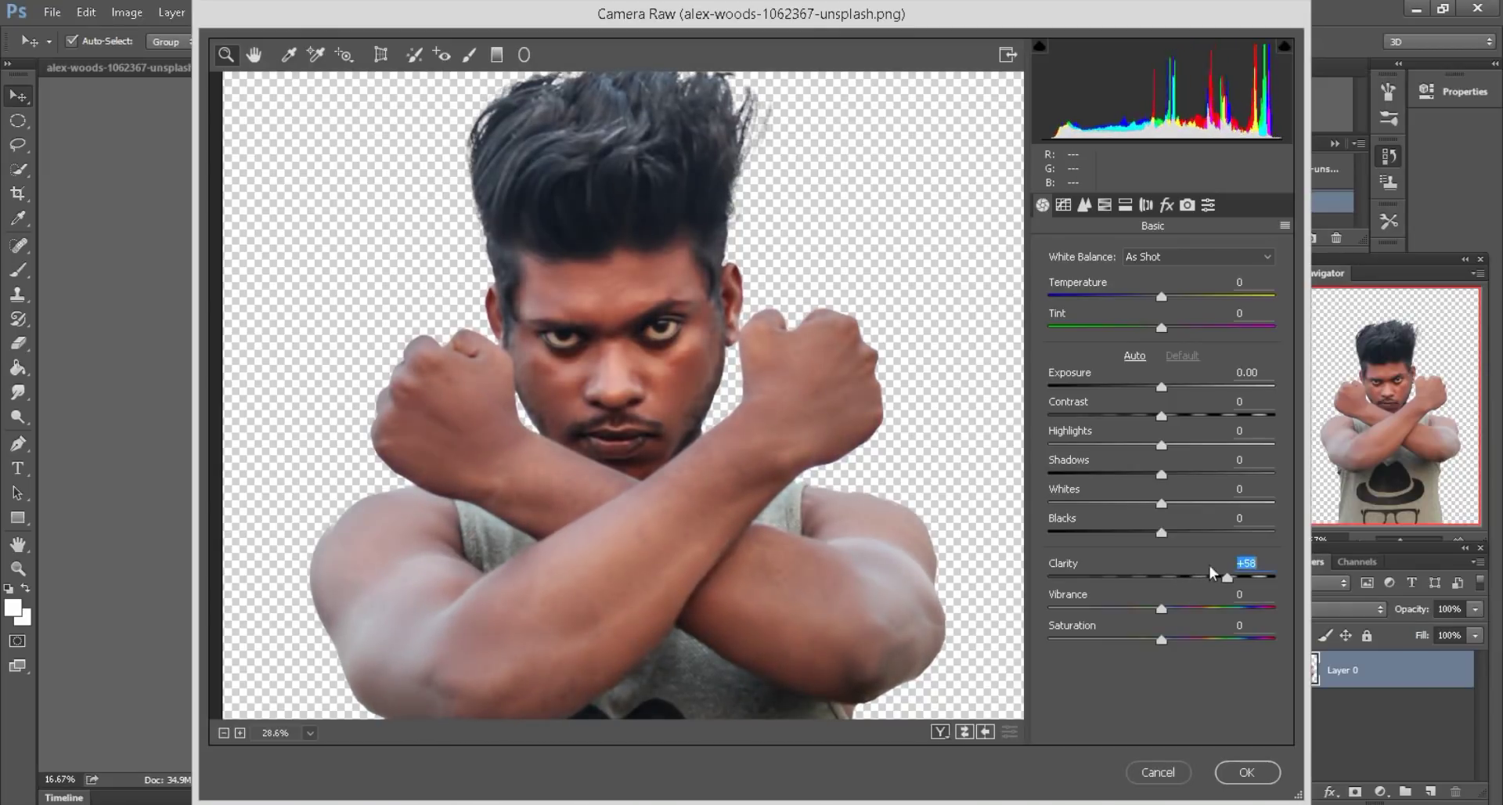
pyautogui.moveTo(1161, 533); pyautogui.dragTo(1125, 539)
pyautogui.moveTo(1162, 474)
pyautogui.mouseDown()
pyautogui.moveTo(1168, 486)
pyautogui.moveTo(1193, 450)
pyautogui.mouseUp()
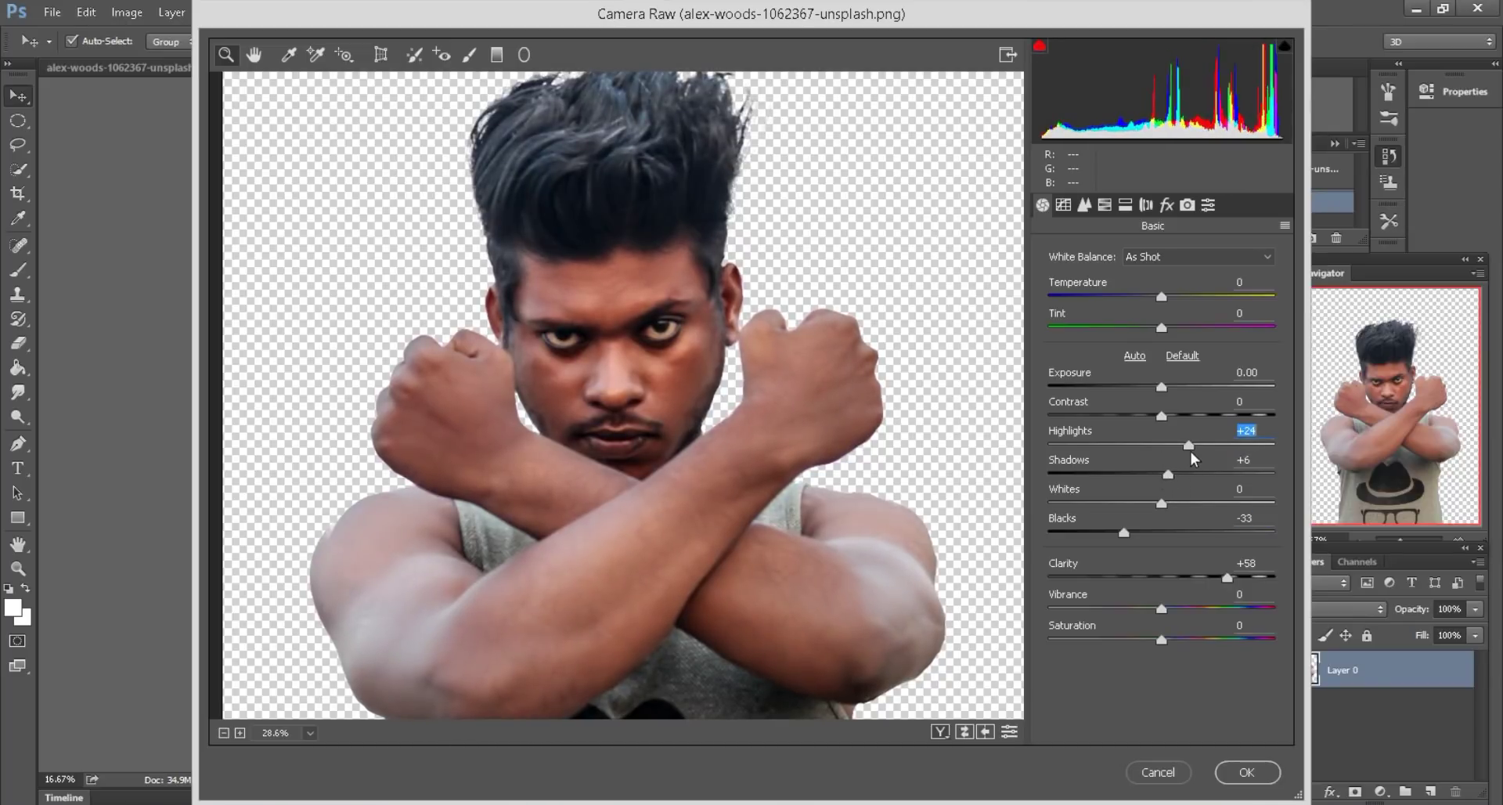
# - Lower Oranges and Yellows saturation to -37/-28 and apply the Camera Raw filter
pyautogui.click(1105, 204)
pyautogui.click(1096, 278)
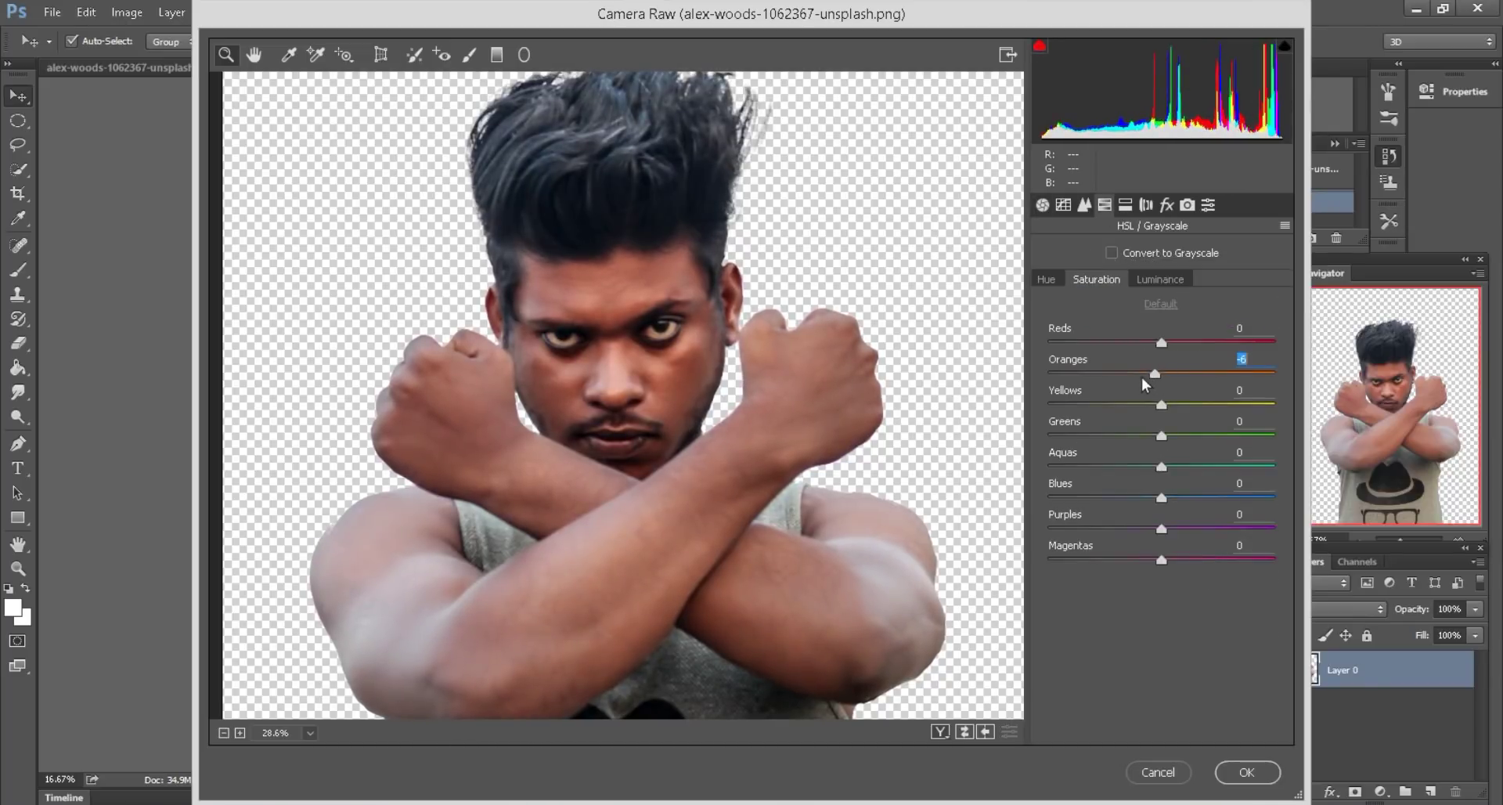
pyautogui.moveTo(1162, 373)
pyautogui.mouseDown()
pyautogui.moveTo(1117, 374)
pyautogui.moveTo(1107, 404)
pyautogui.moveTo(1036, 406)
pyautogui.mouseUp()
pyautogui.scroll(-5, 1012, 592)
pyautogui.scroll(-1, 1003, 603)
pyautogui.press('Return')
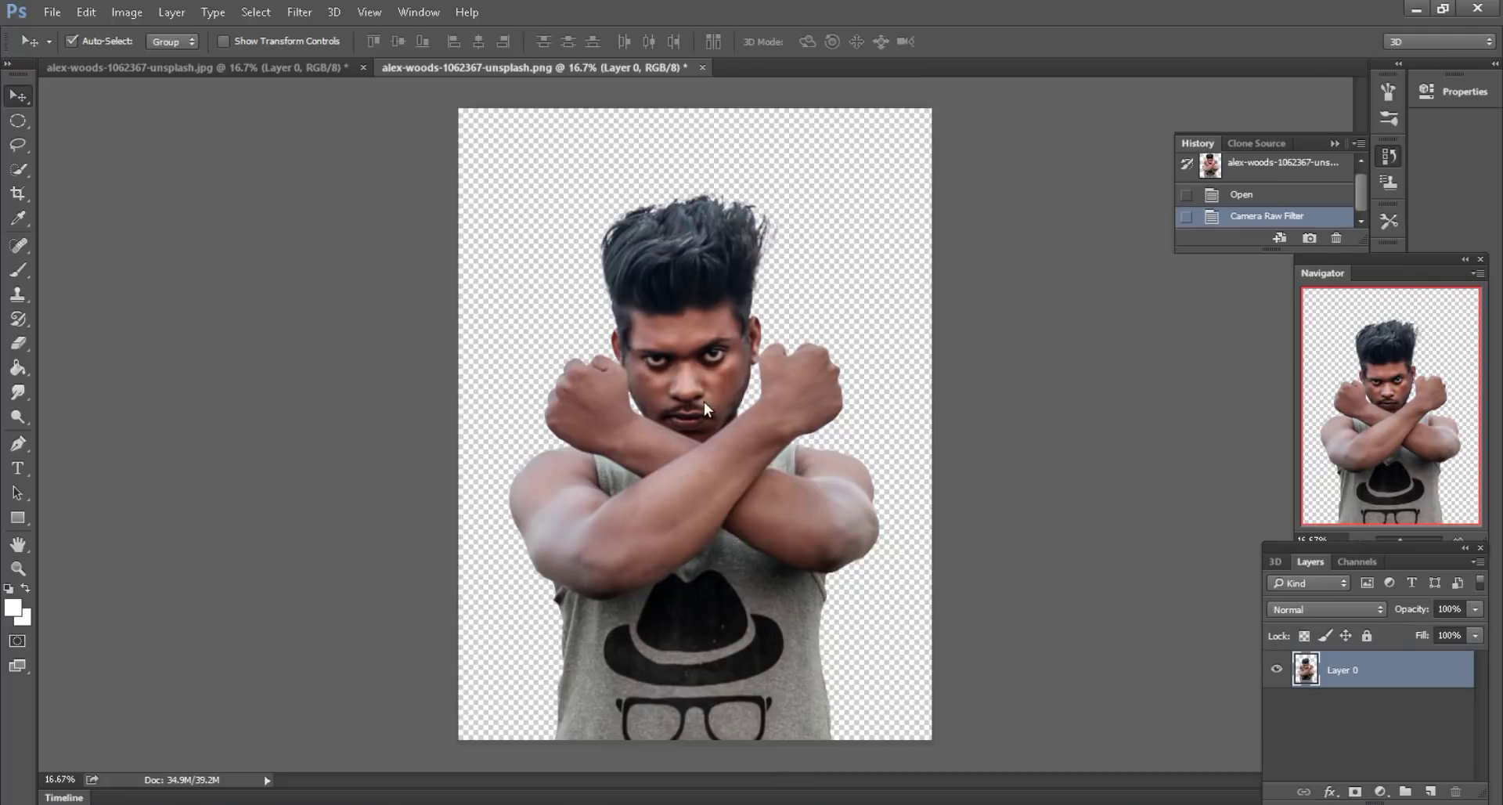
# - Copy the edited portrait onto the white canvas, scale it proportionally to 90%, and move it up-left
pyautogui.moveTo(683, 268)
pyautogui.mouseDown()
pyautogui.moveTo(774, 439)
pyautogui.moveTo(689, 293)
pyautogui.moveTo(706, 385)
pyautogui.mouseUp()
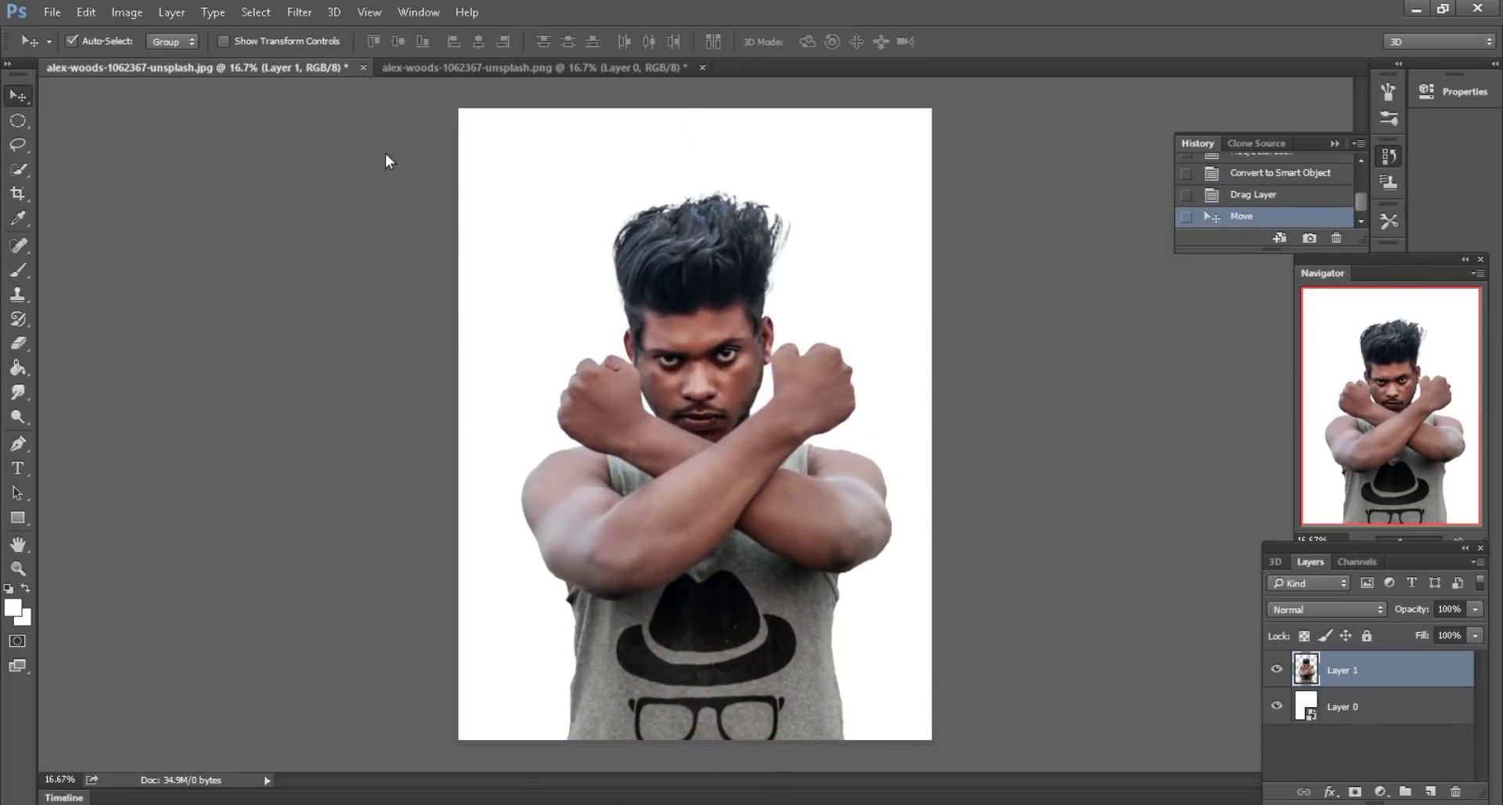
pyautogui.click(86, 13)
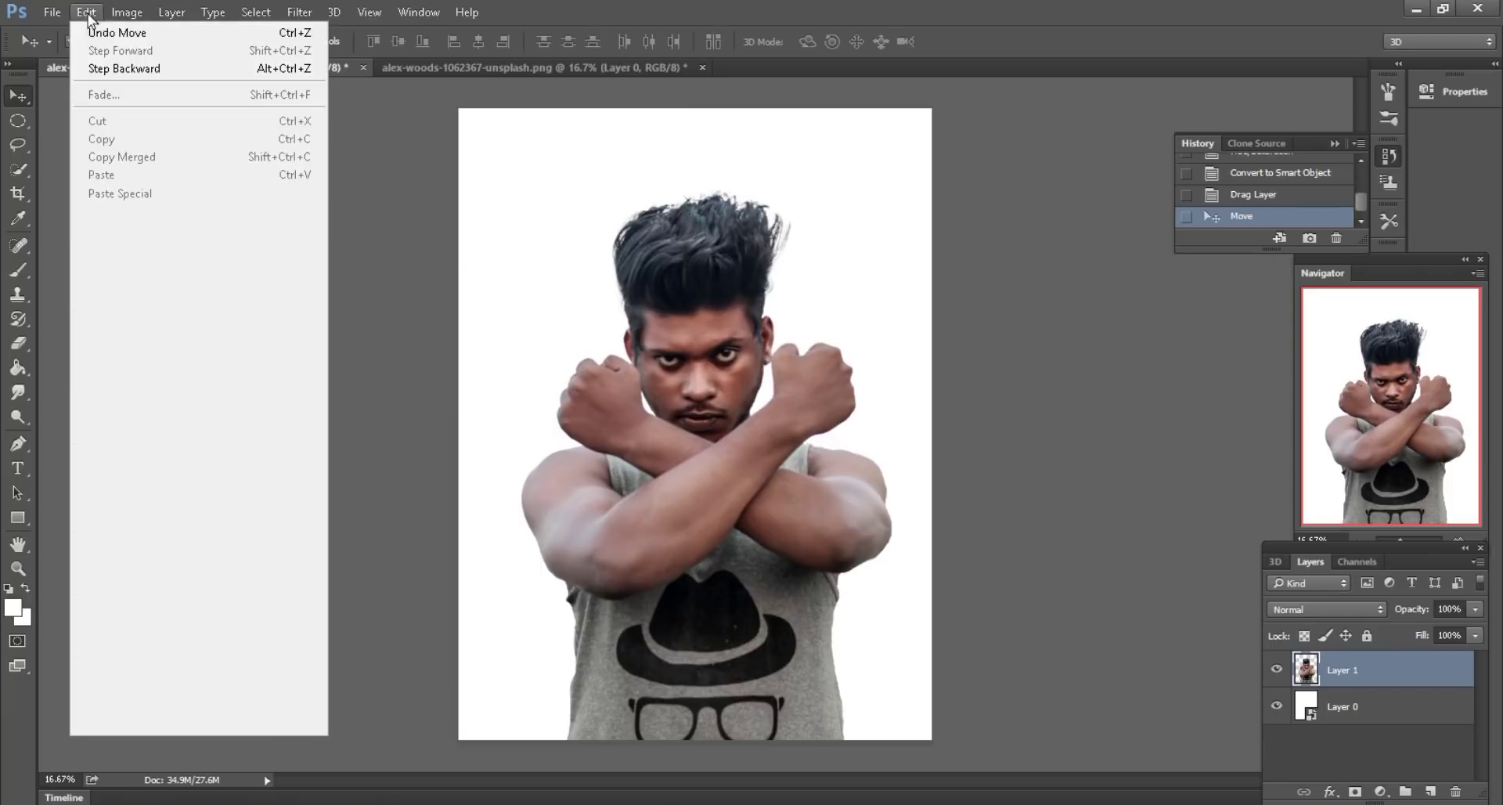
pyautogui.click(117, 285)
pyautogui.click(333, 42)
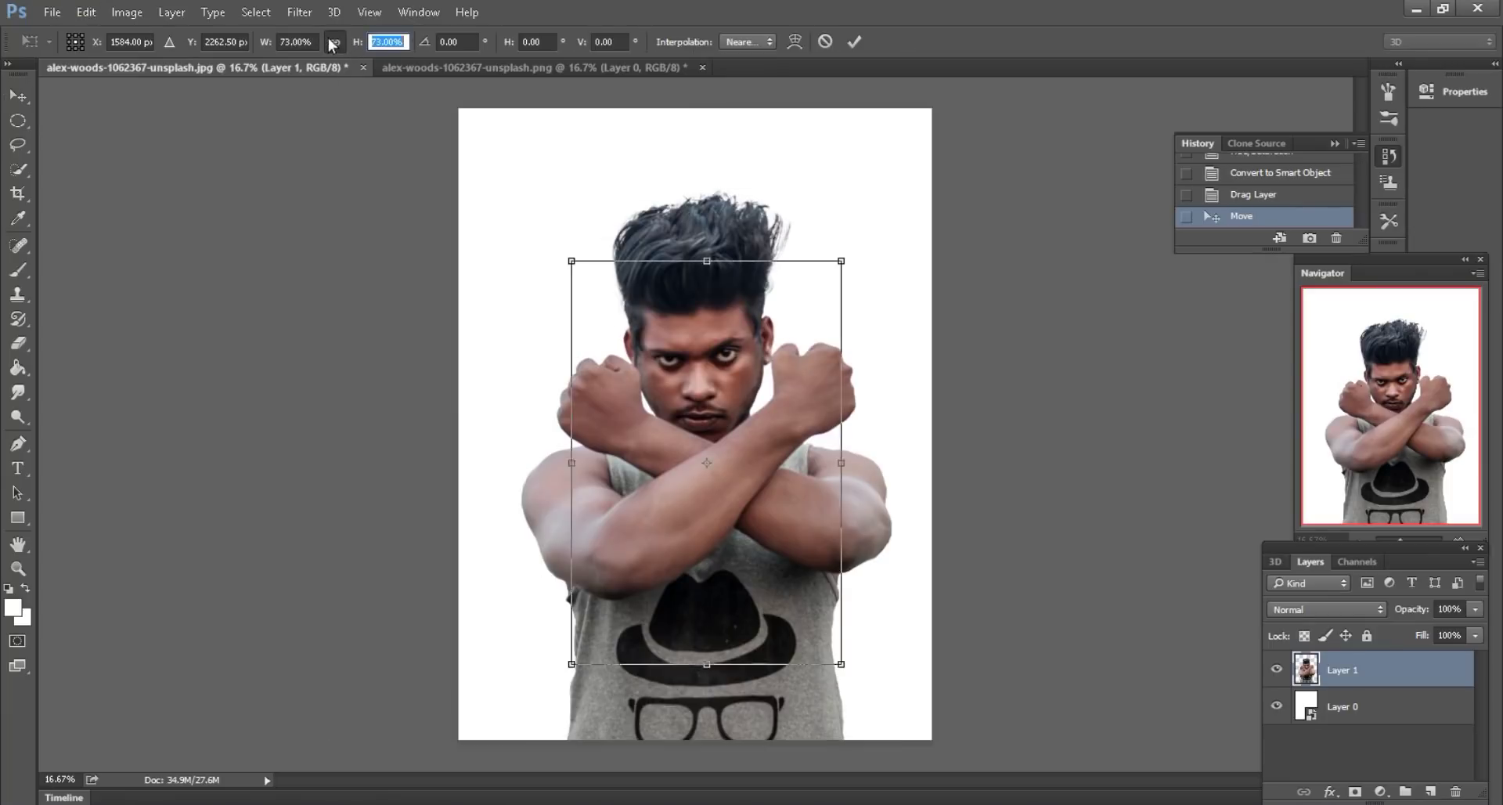
pyautogui.press('Up')
pyautogui.press('Up')
pyautogui.press('Up')
pyautogui.press('Up')
pyautogui.press('Up')
pyautogui.press('Up')
pyautogui.press('Up')
pyautogui.press('Up')
pyautogui.press('Up')
pyautogui.press('Up')
pyautogui.press('Up')
pyautogui.press('Up')
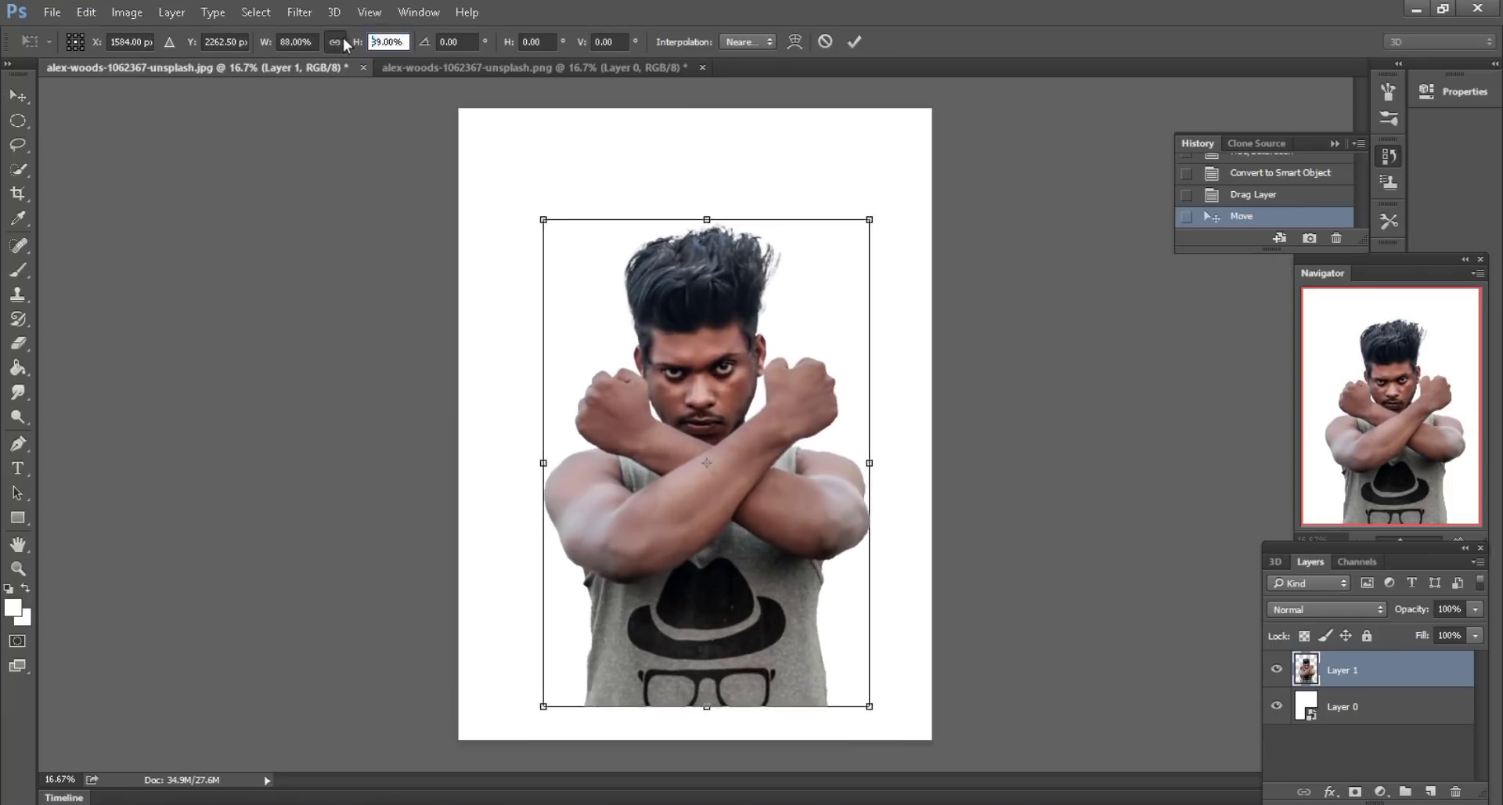
pyautogui.press('Up')
pyautogui.moveTo(678, 476); pyautogui.dragTo(664, 432)
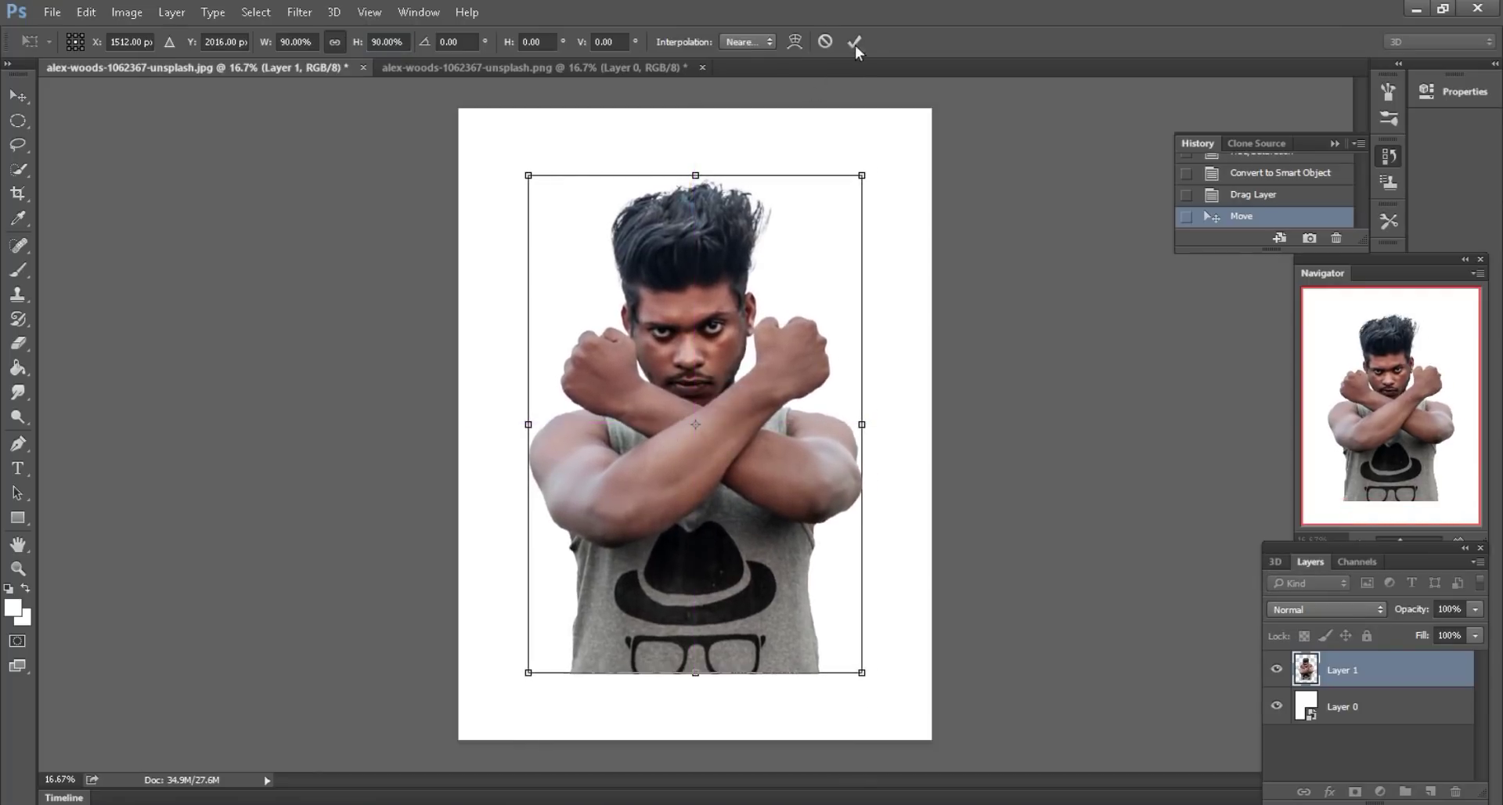
pyautogui.click(855, 45)
# - Zoom in on the composite and bring up the cutout document's tab options
pyautogui.hotkey('ctrl', '+')
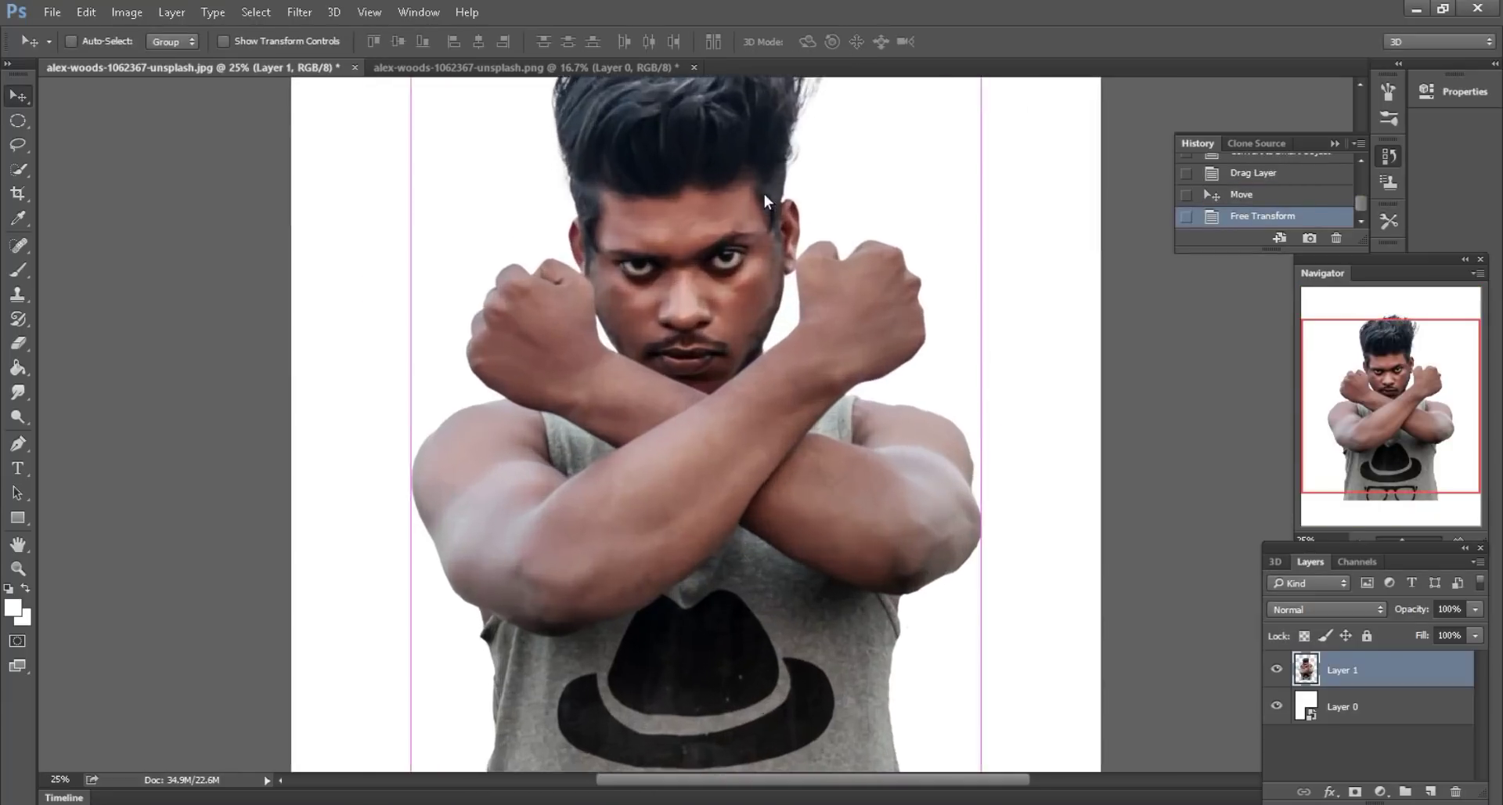
pyautogui.hotkey('ctrl', '+')
pyautogui.rightClick(661, 65)
# - Close the portrait cutout, answering the save prompt, and open Taken.png in Photoshop
pyautogui.click(708, 95)
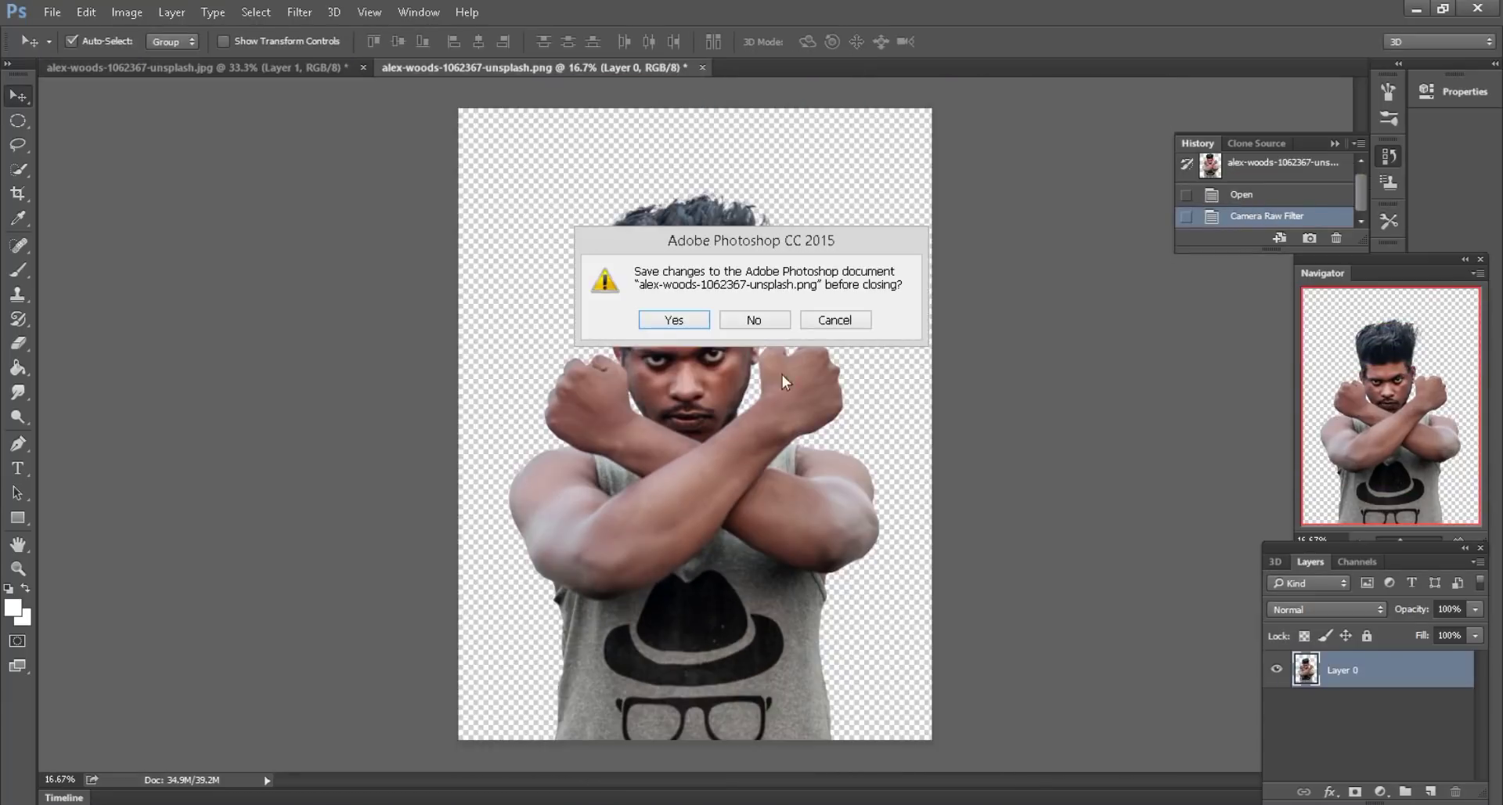
pyautogui.click(754, 319)
pyautogui.hotkey('alt', 'Tab')
pyautogui.click(1235, 165)
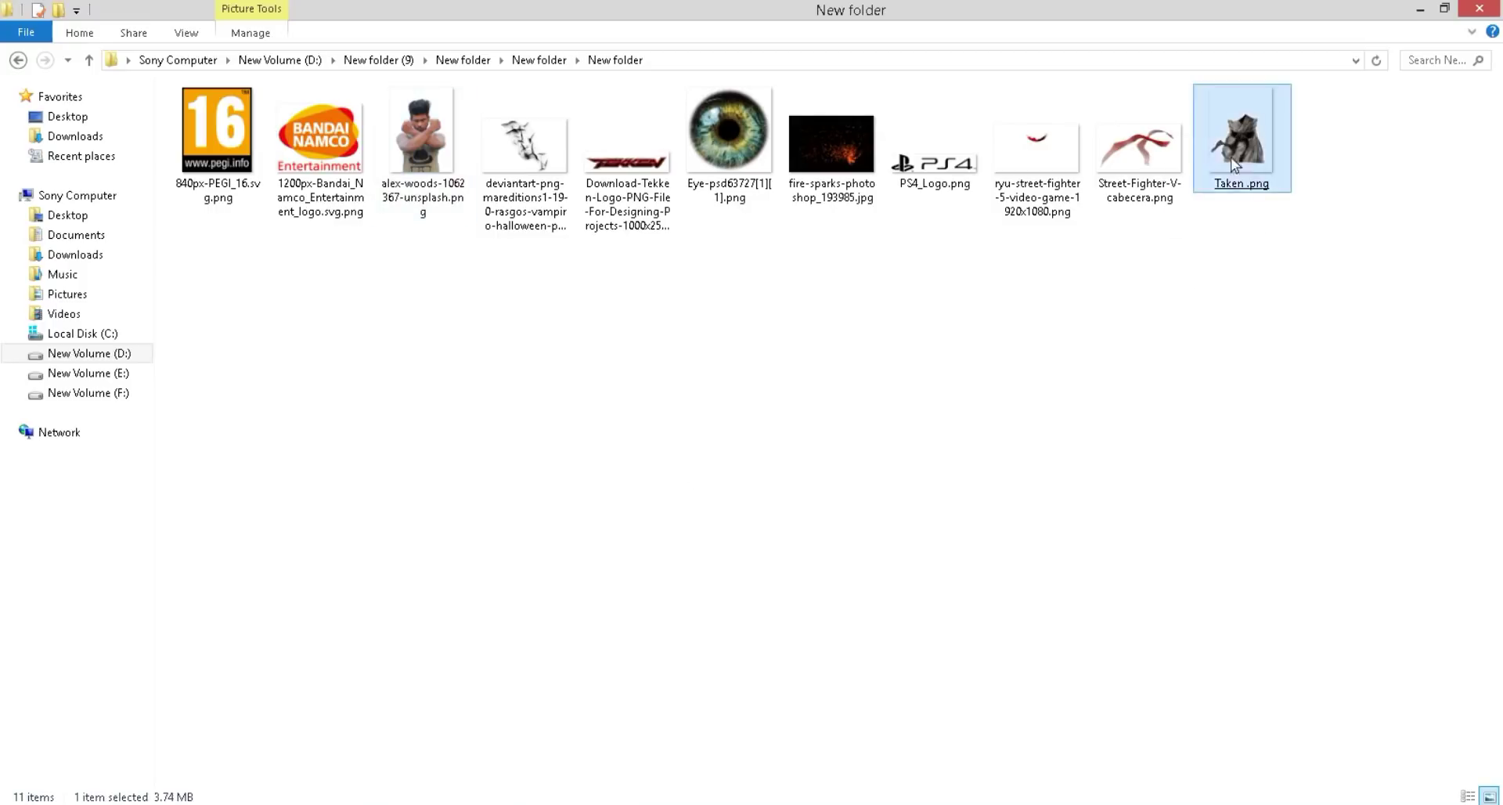
pyautogui.moveTo(1235, 165); pyautogui.dragTo(883, 75)
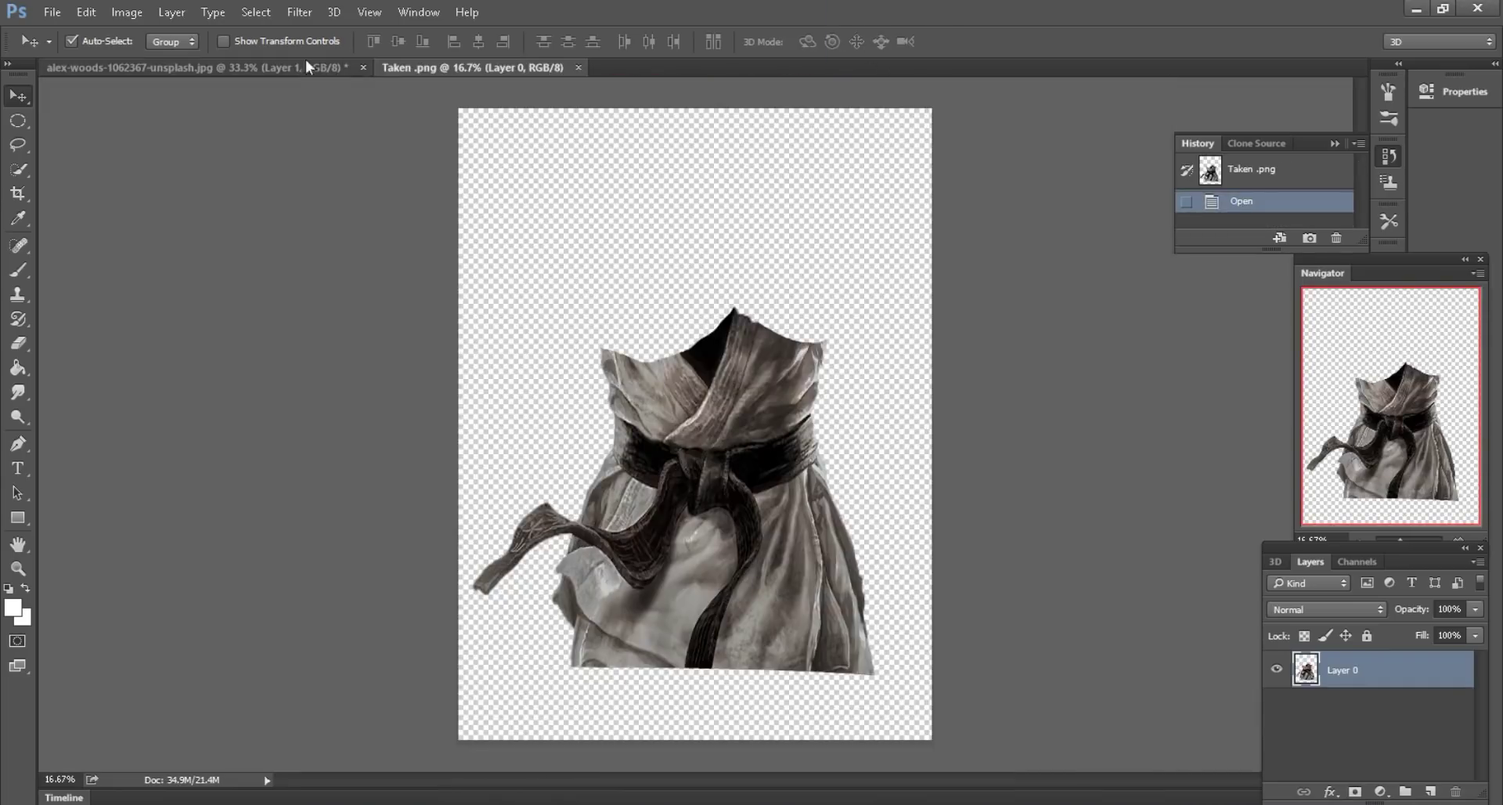
# - Apply Camera Raw to the robe with Clarity +48, Blacks -23 and Highlights +14
pyautogui.click(299, 12)
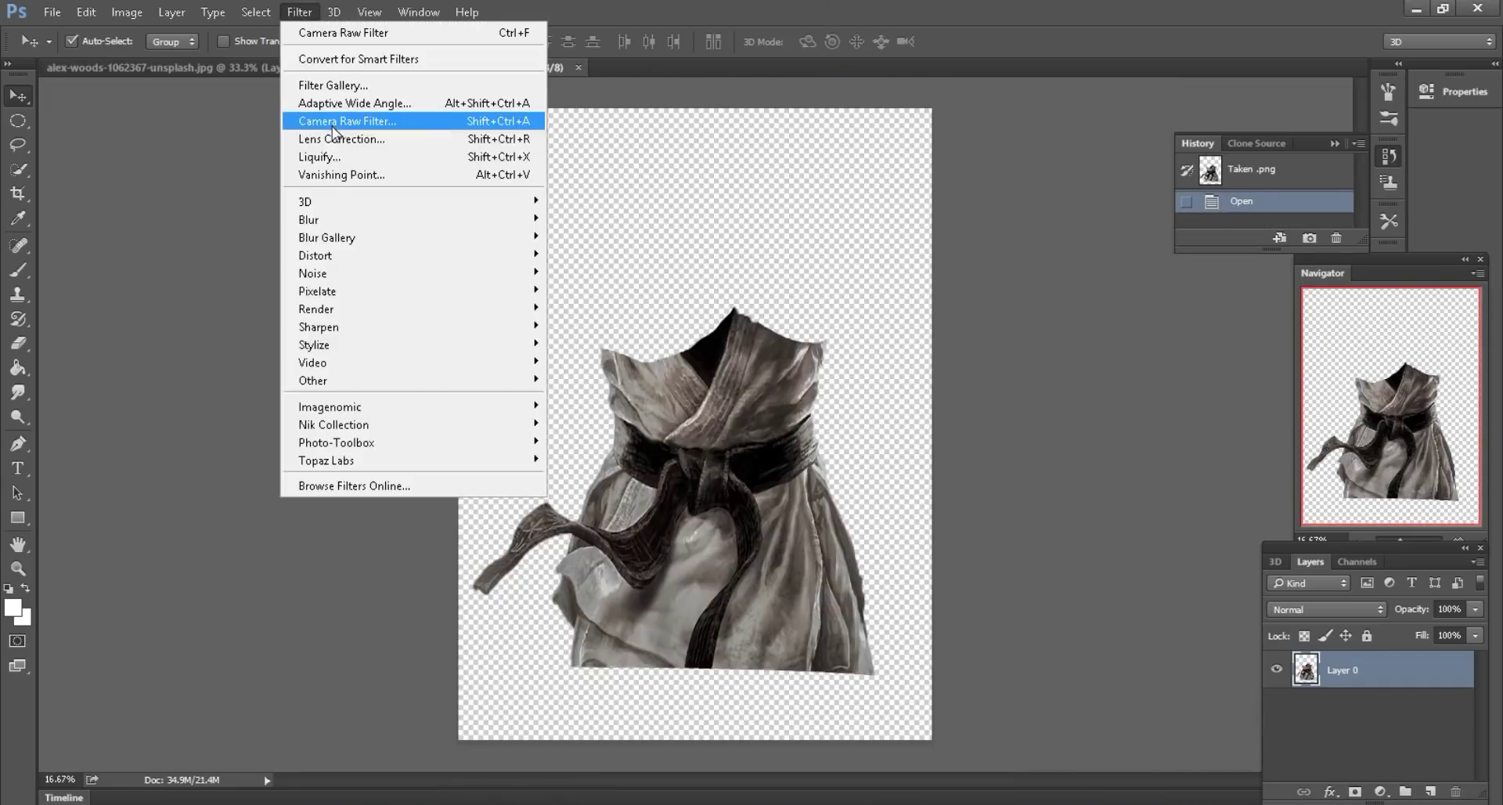
pyautogui.click(367, 166)
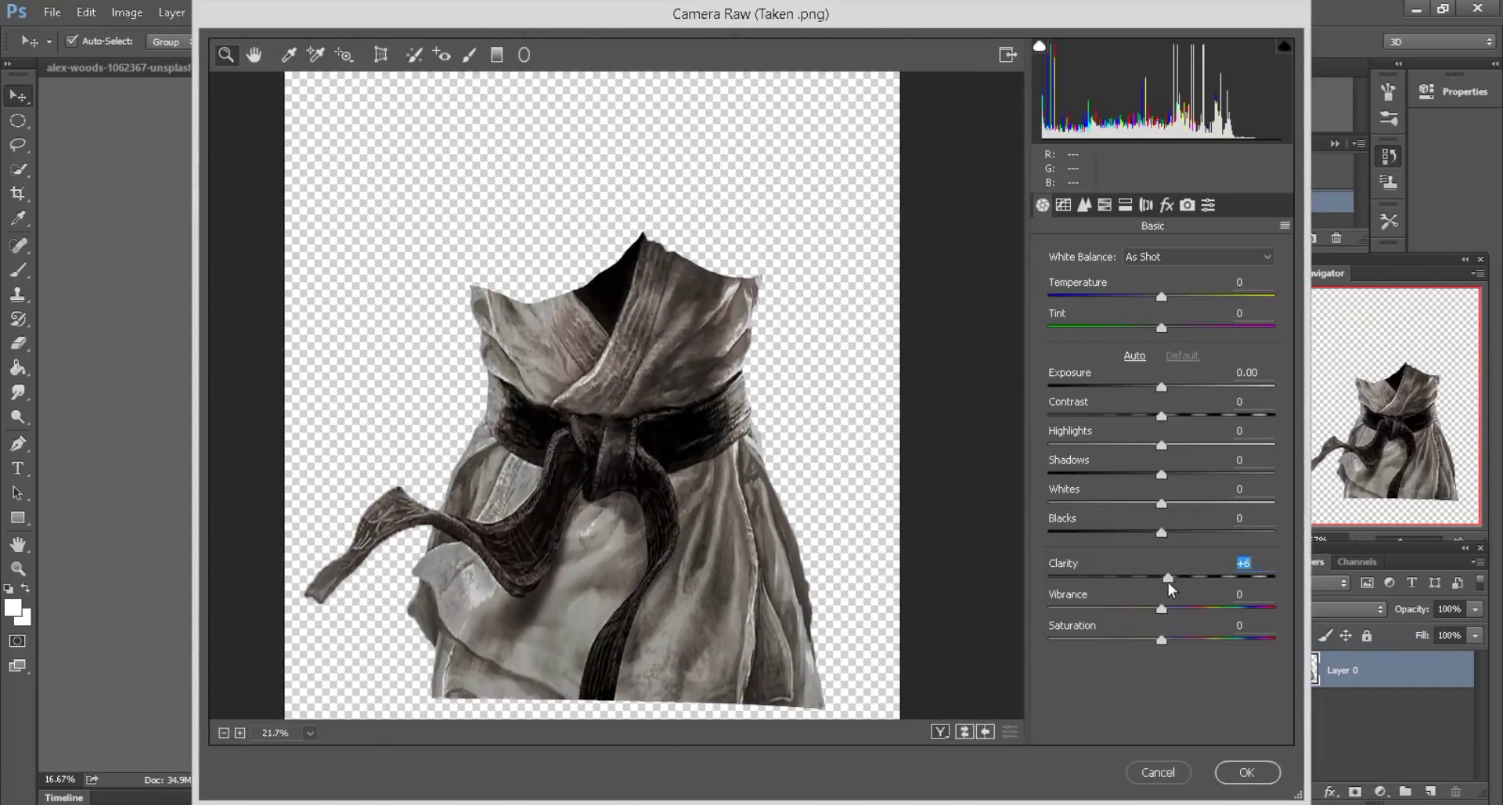
pyautogui.moveTo(1162, 577); pyautogui.dragTo(1215, 577)
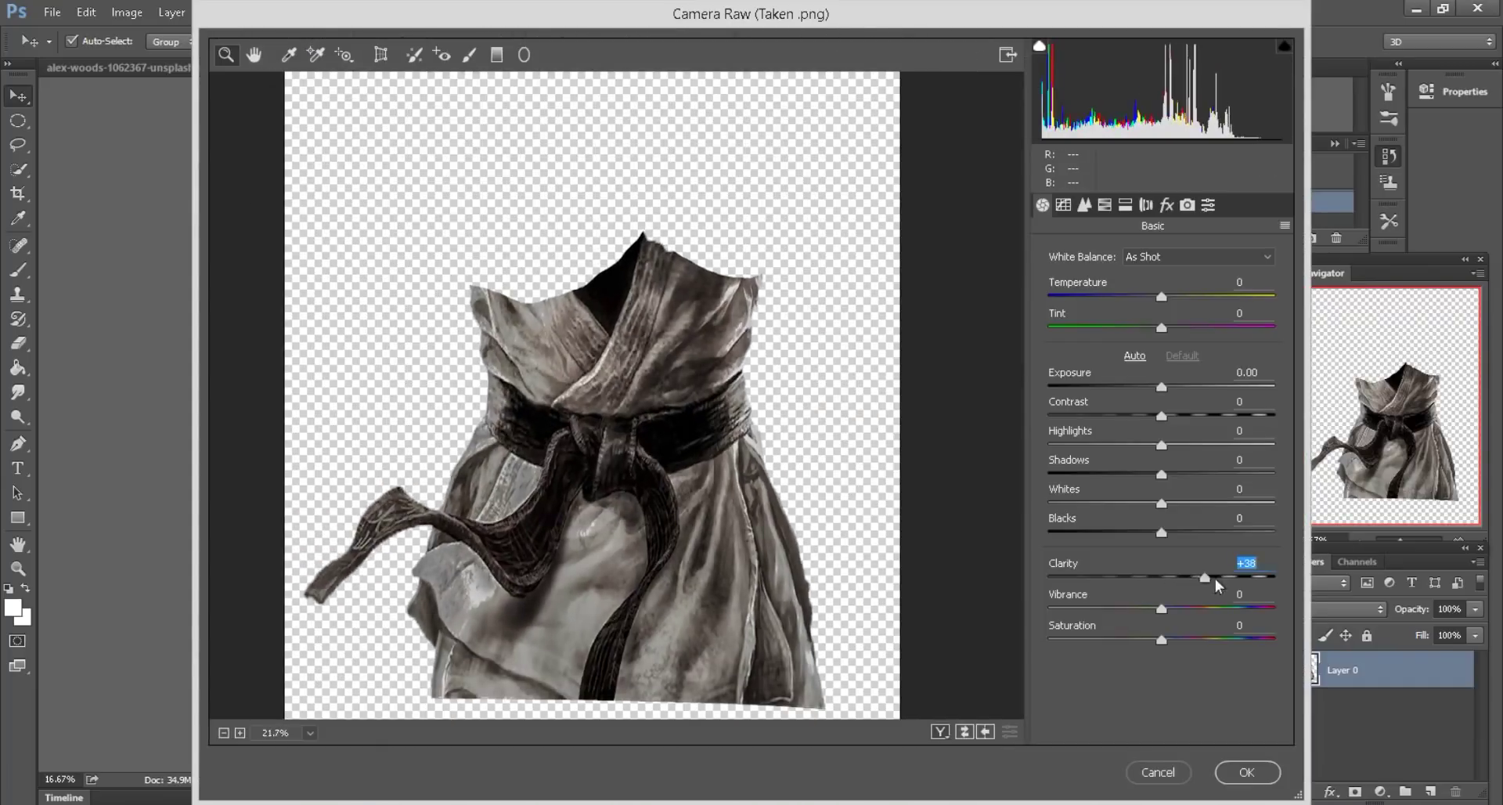
pyautogui.moveTo(1161, 533); pyautogui.dragTo(1134, 532)
pyautogui.moveTo(1167, 449); pyautogui.dragTo(1182, 445)
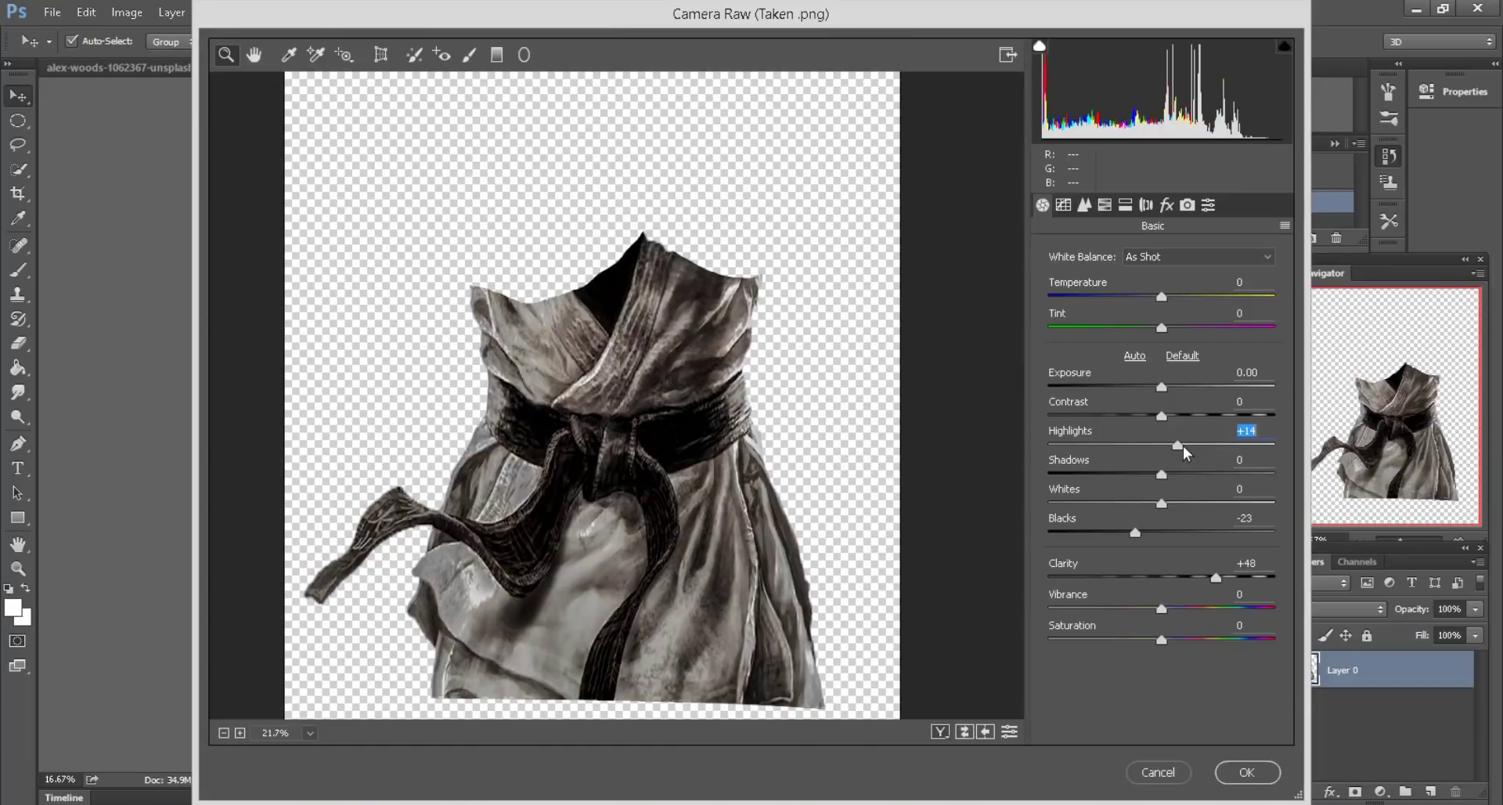
pyautogui.click(1252, 771)
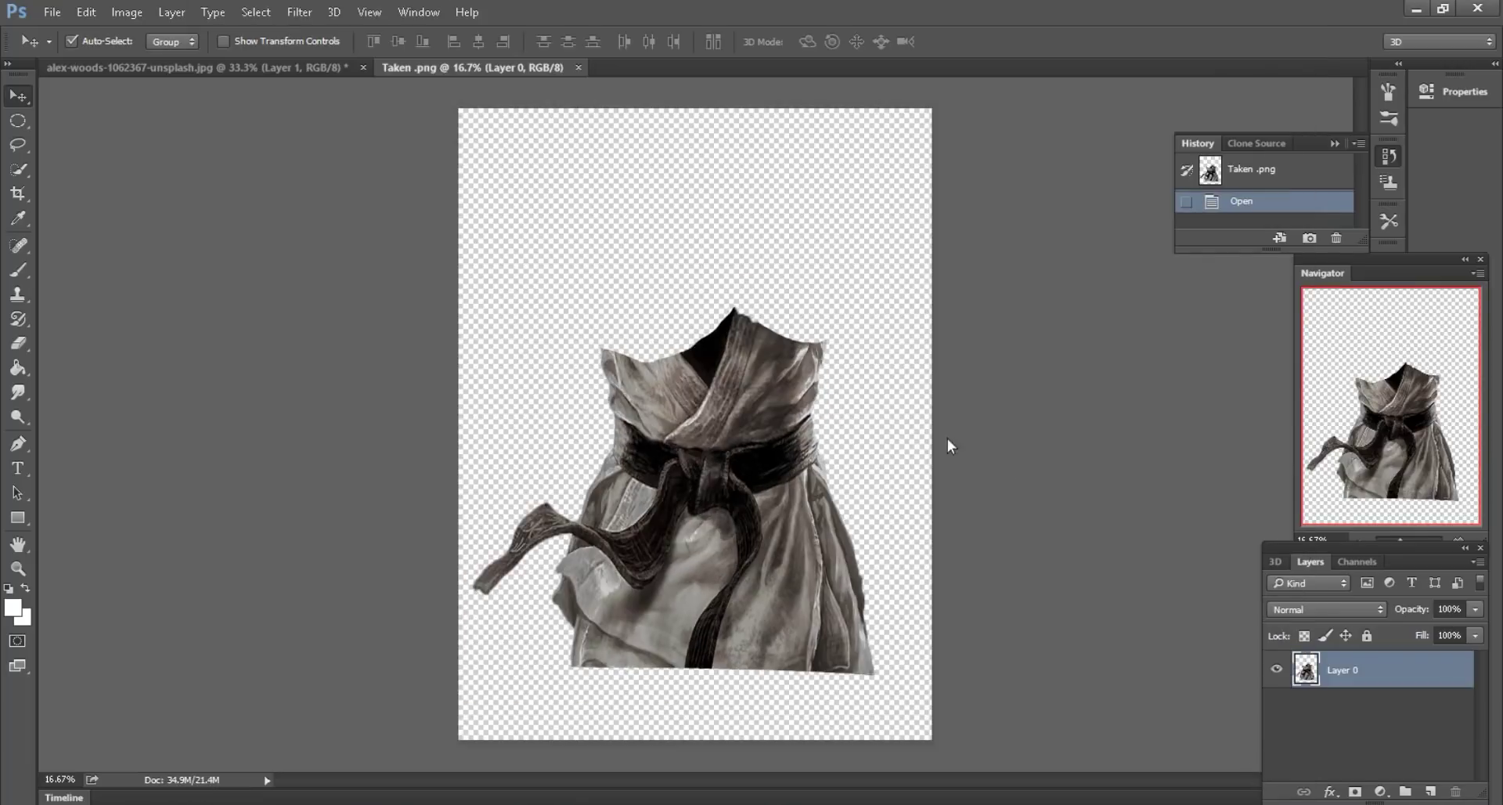
# - Copy the Taken.png robe into the portrait composite as Layer 2
pyautogui.moveTo(735, 416); pyautogui.dragTo(739, 603)
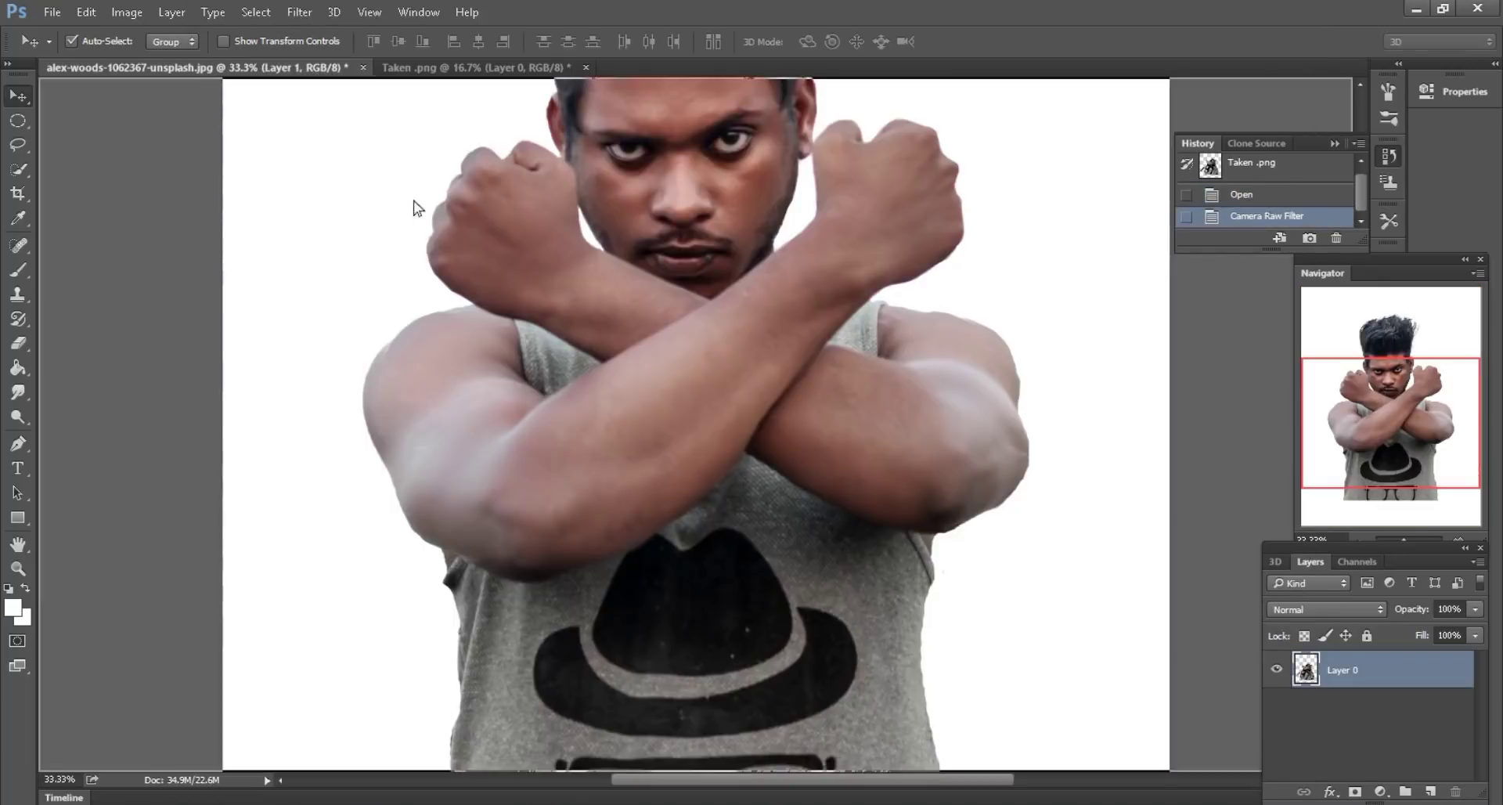
pyautogui.scroll(-3, 739, 602)
pyautogui.scroll(2, 730, 594)
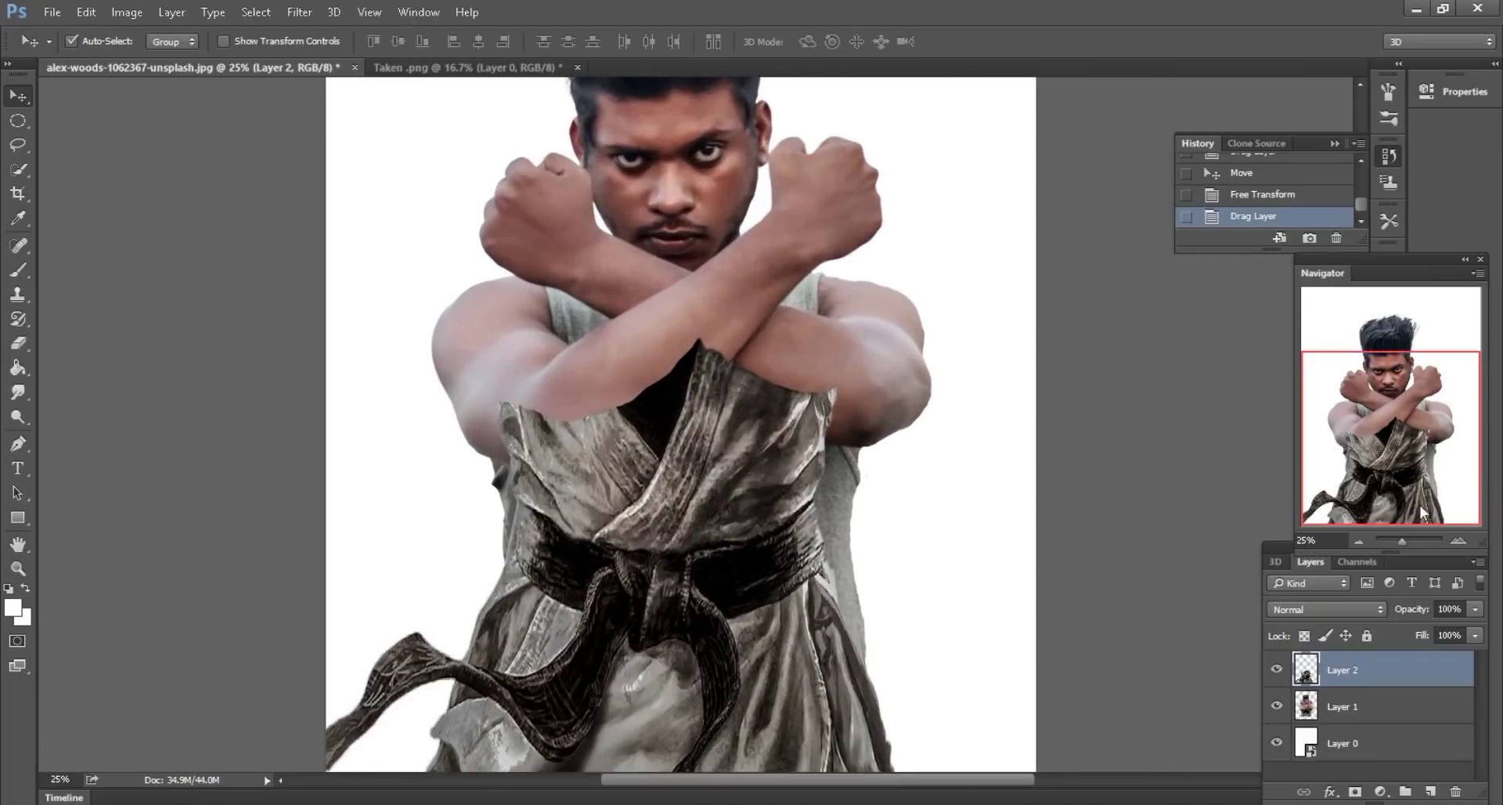
pyautogui.scroll(-1, 748, 541)
pyautogui.moveTo(749, 540); pyautogui.dragTo(738, 477)
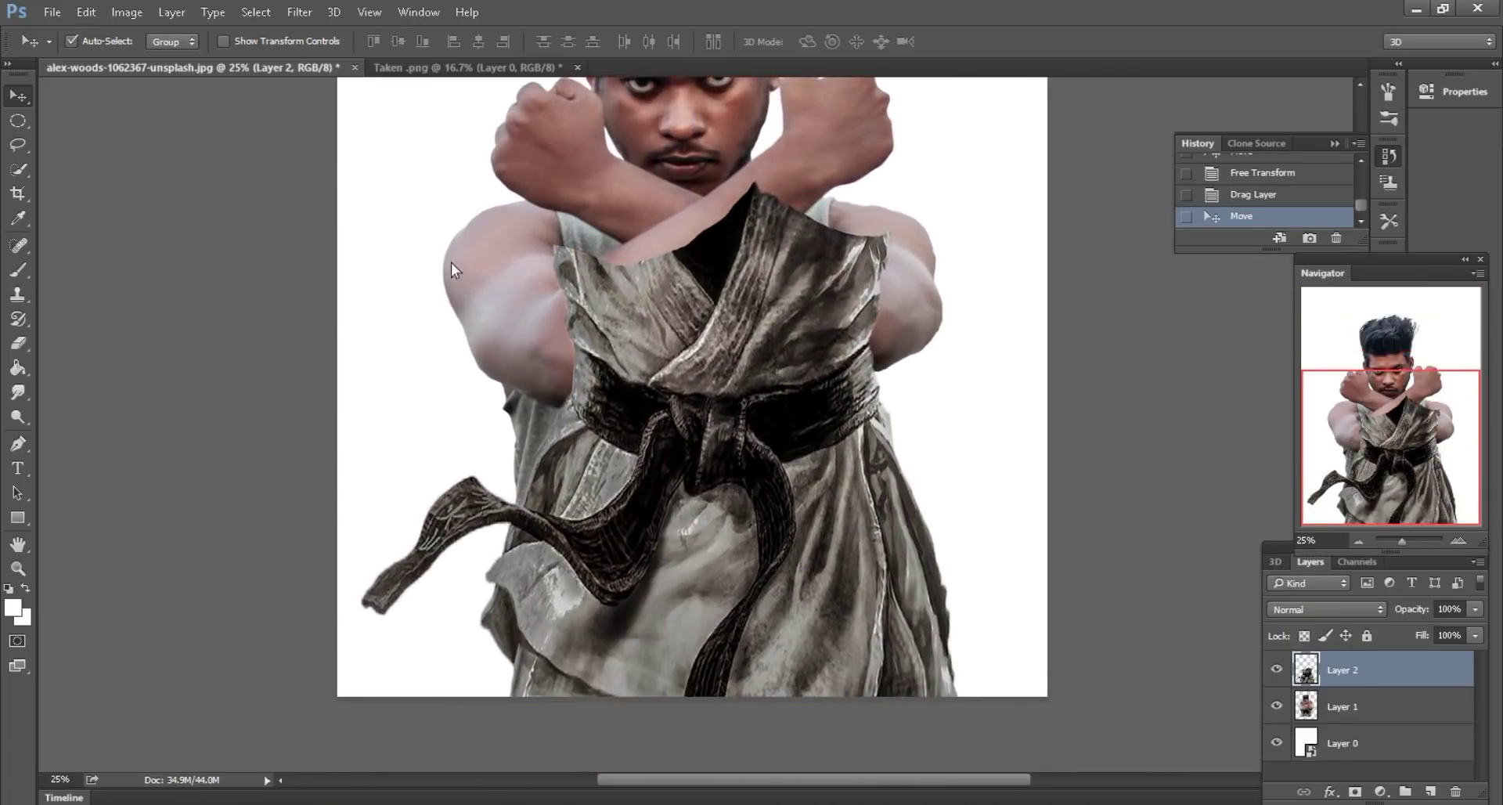
# - Scale the robe layer proportionally to 87% and nudge it into place
pyautogui.click(94, 13)
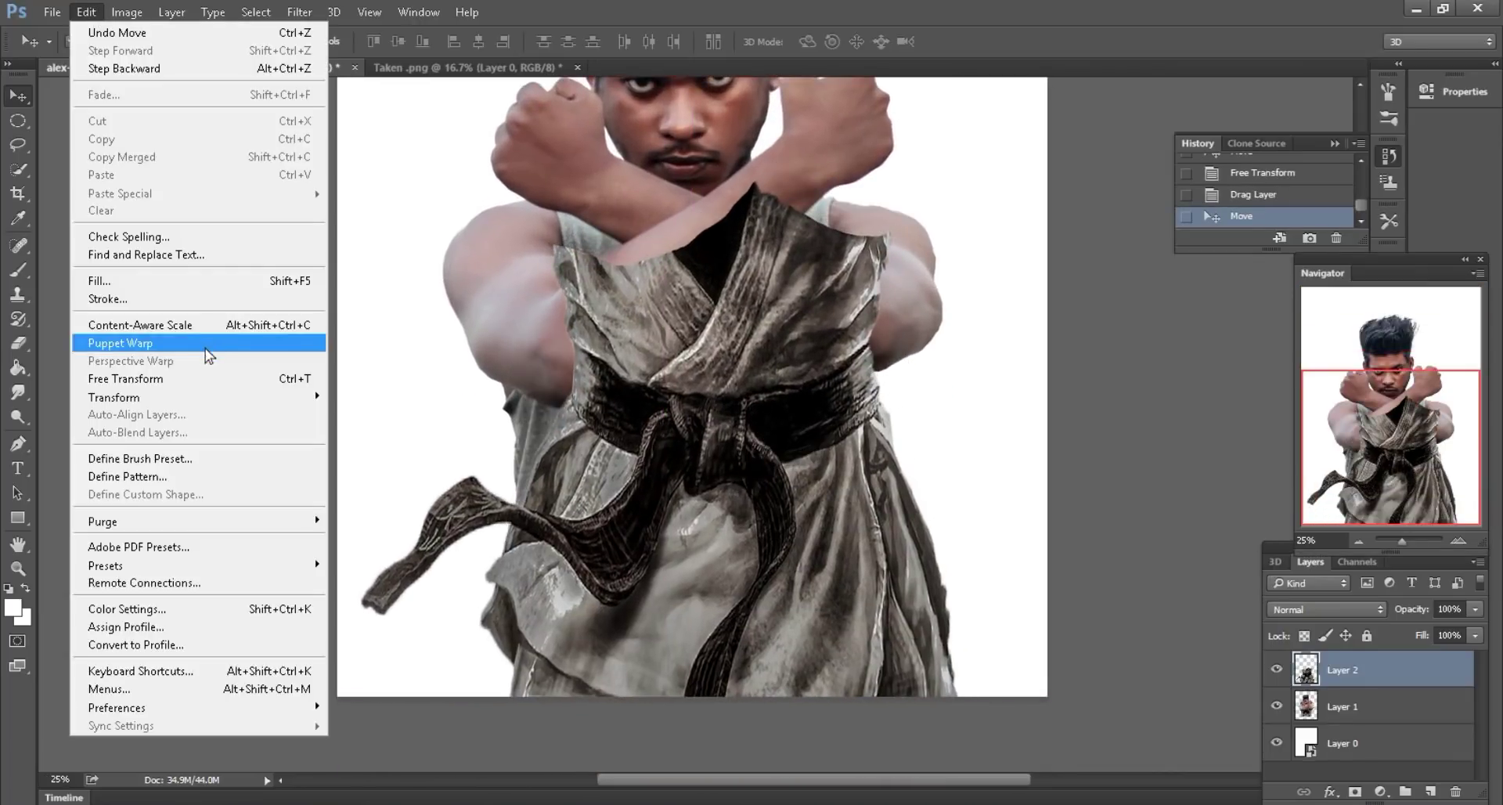
pyautogui.click(178, 379)
pyautogui.click(335, 43)
pyautogui.moveTo(359, 38); pyautogui.dragTo(341, 40)
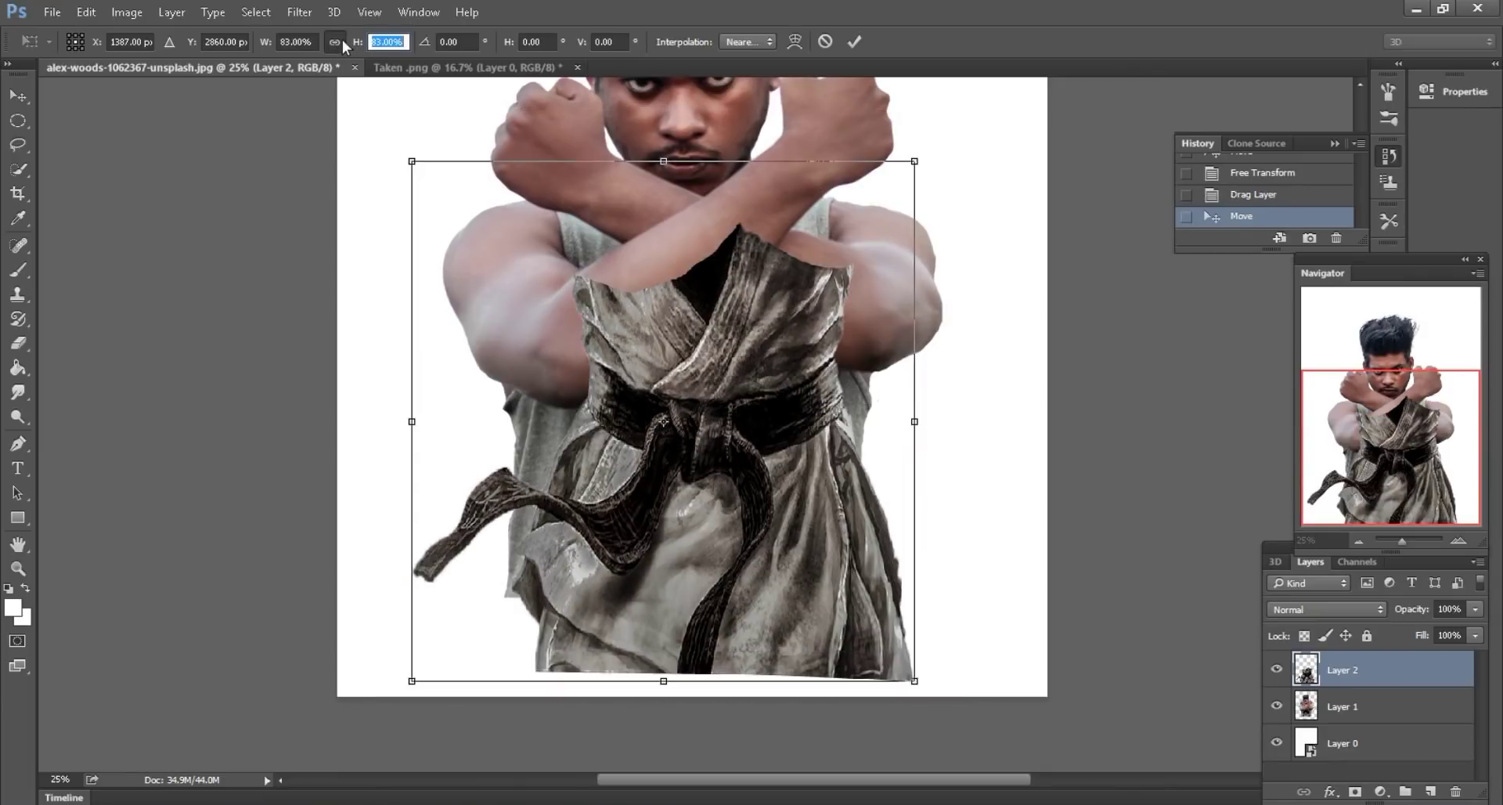
pyautogui.scroll(-1, 783, 477)
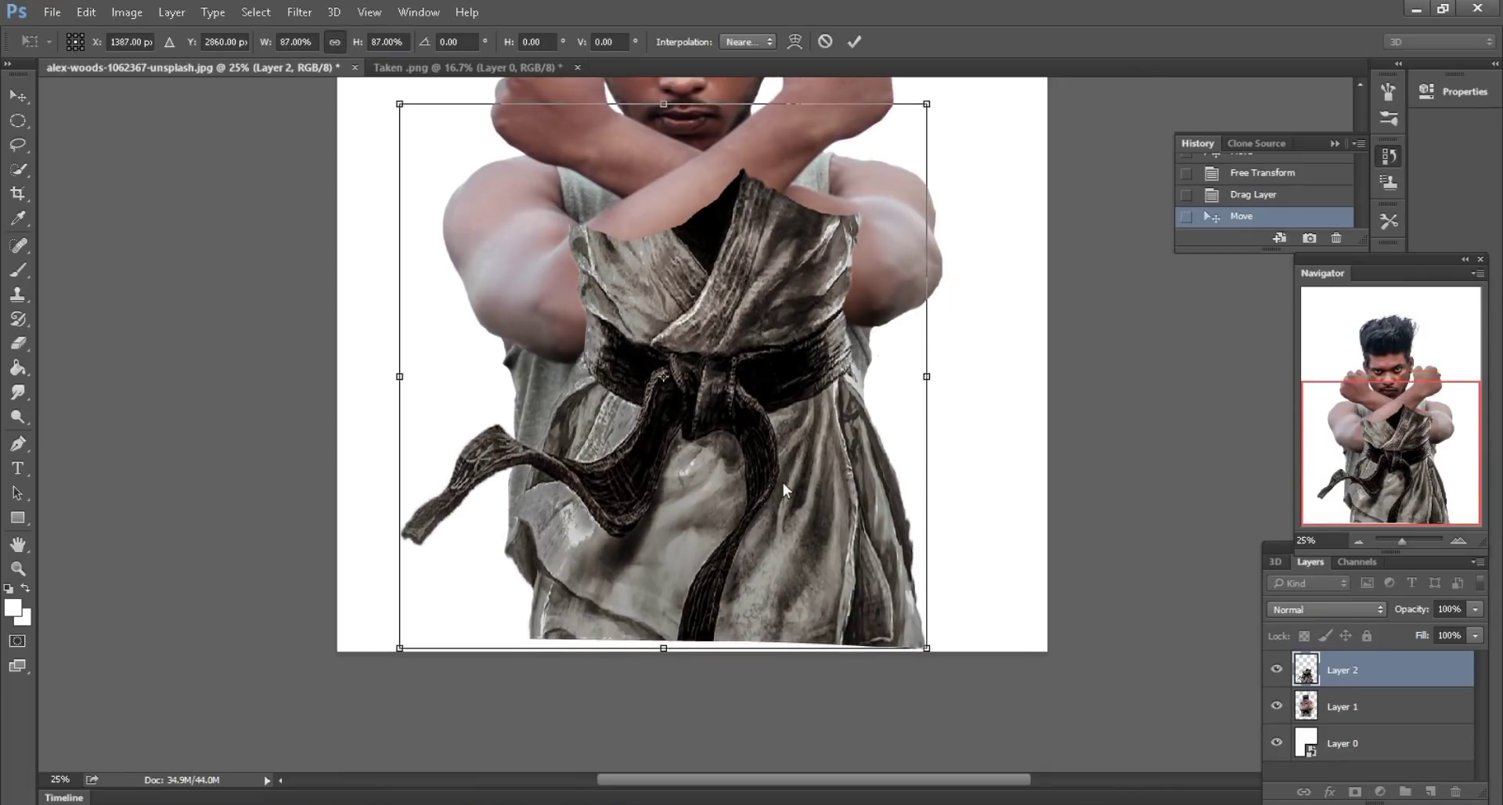
pyautogui.moveTo(783, 483); pyautogui.dragTo(783, 496)
pyautogui.scroll(2, 782, 496)
pyautogui.scroll(1, 764, 453)
pyautogui.click(854, 42)
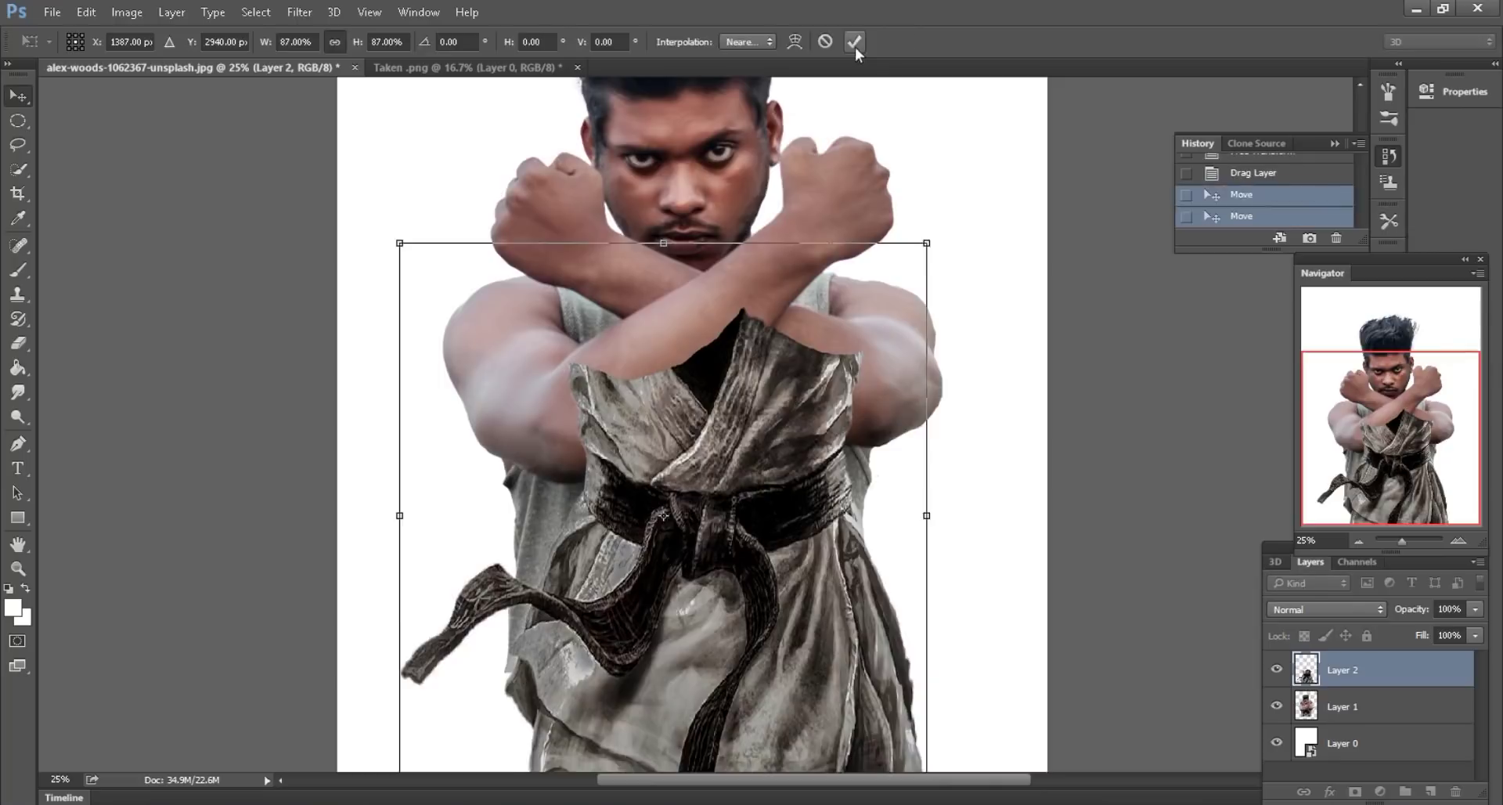
# - Scale the fighter's Layer 1 to about 84% and shift it up and right under the gi
pyautogui.click(702, 200)
pyautogui.click(85, 13)
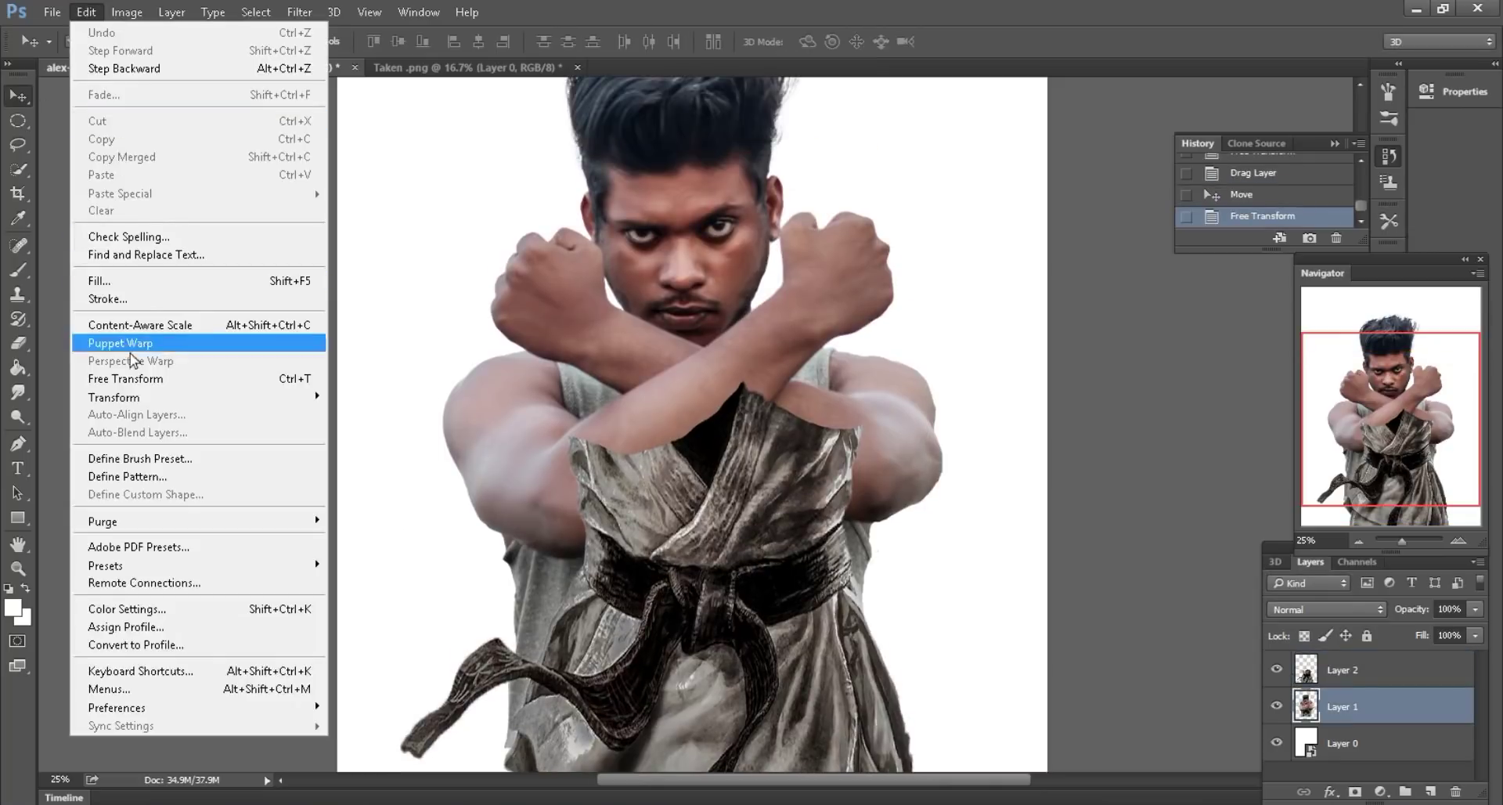
pyautogui.click(102, 376)
pyautogui.hotkey('ctrl', '-')
pyautogui.moveTo(353, 44); pyautogui.dragTo(341, 40)
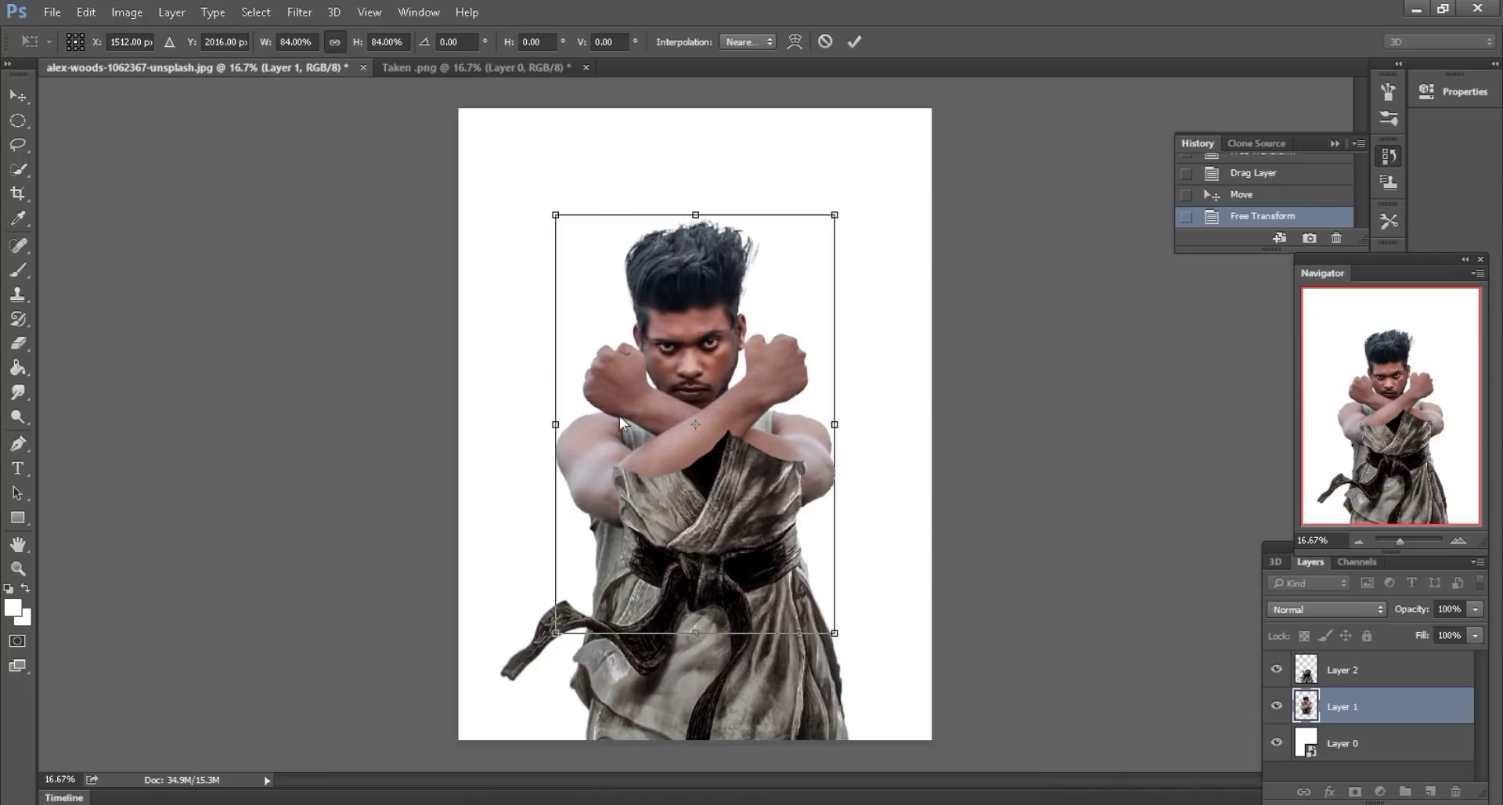
pyautogui.moveTo(730, 420); pyautogui.dragTo(745, 374)
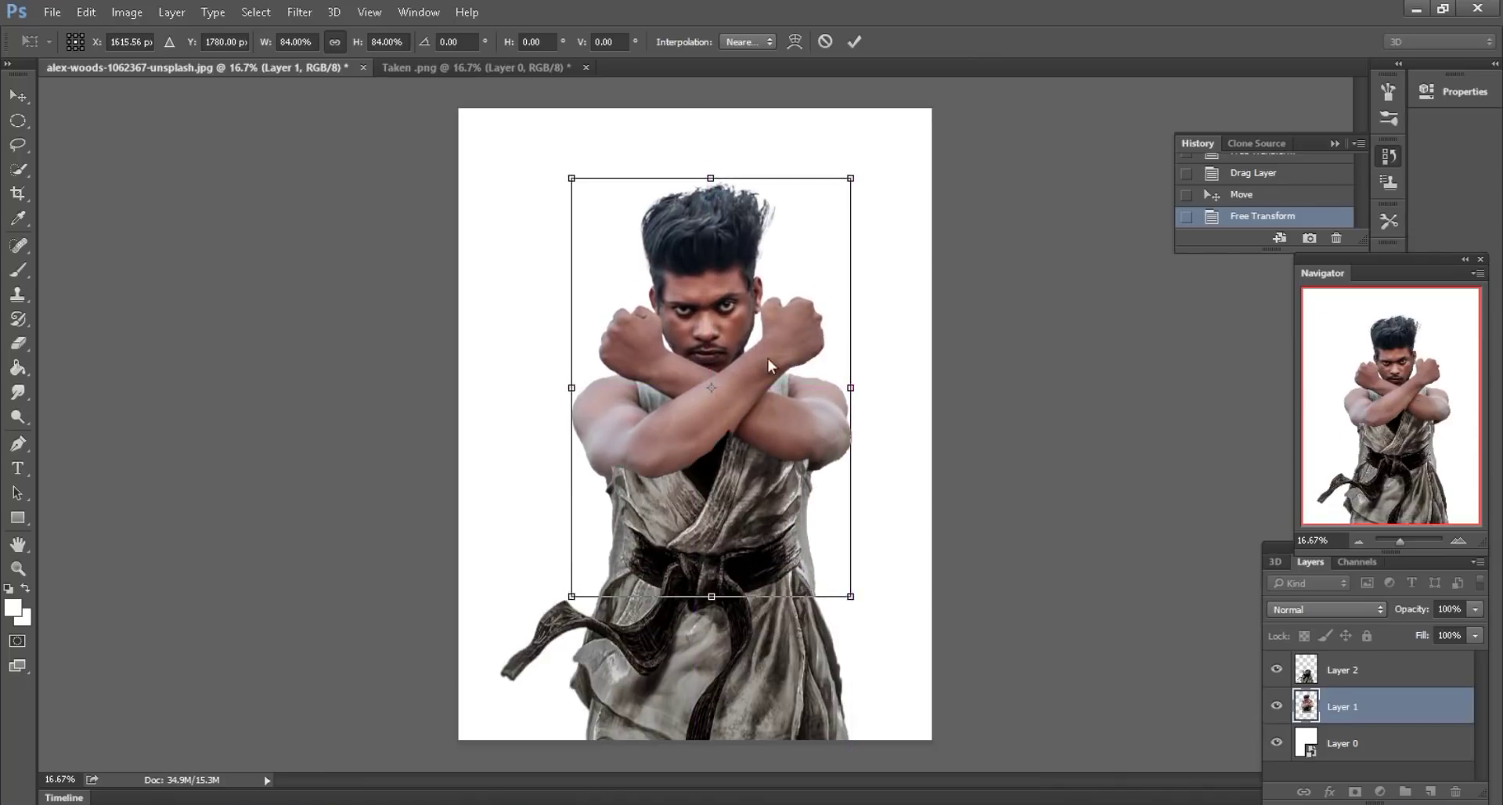
pyautogui.click(853, 41)
pyautogui.scroll(1, 844, 444)
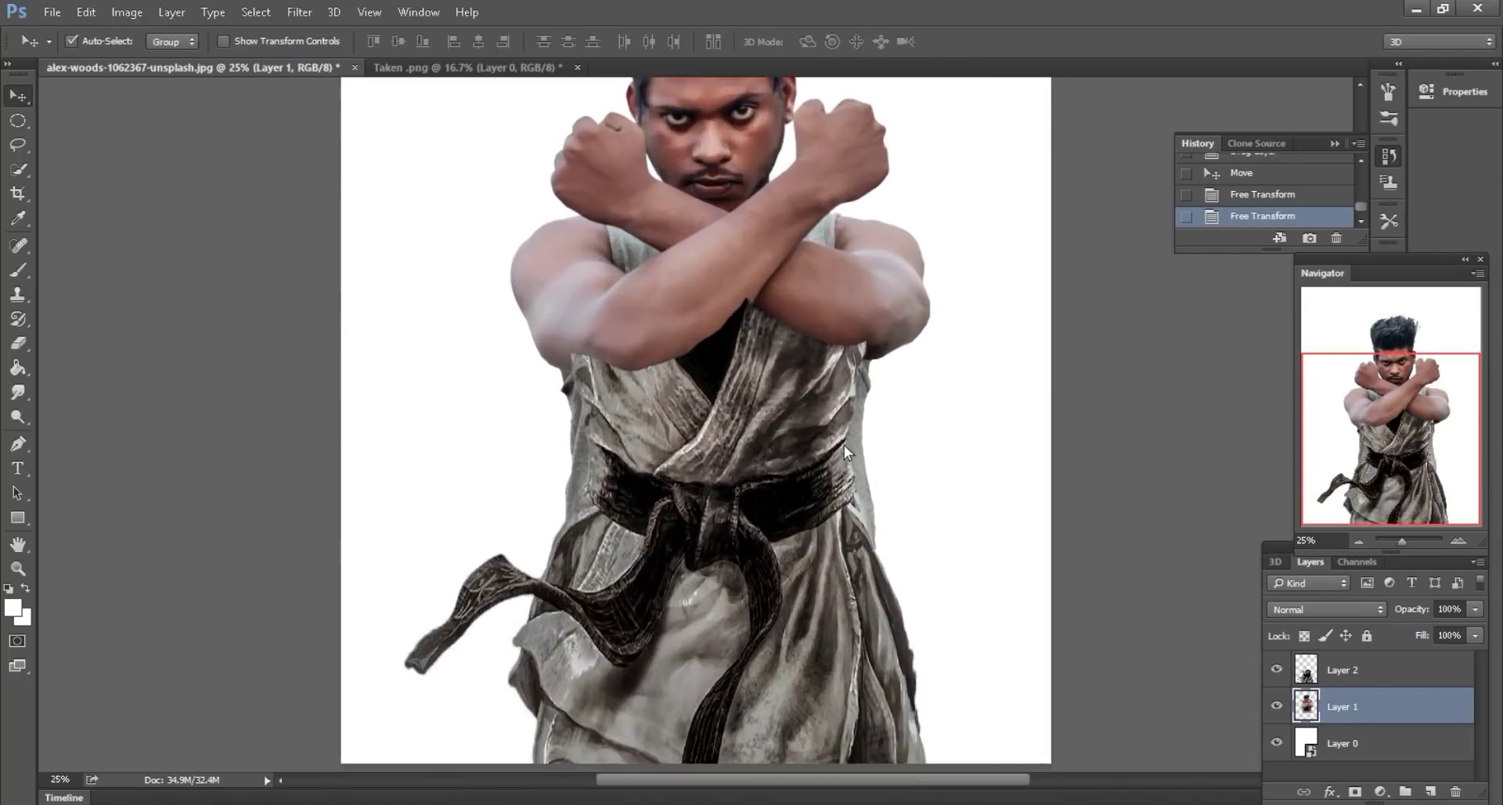
pyautogui.click(754, 395)
pyautogui.scroll(1, 755, 395)
# - Start a warp on the gi layer and stretch its right side outward
pyautogui.scroll(2, 742, 416)
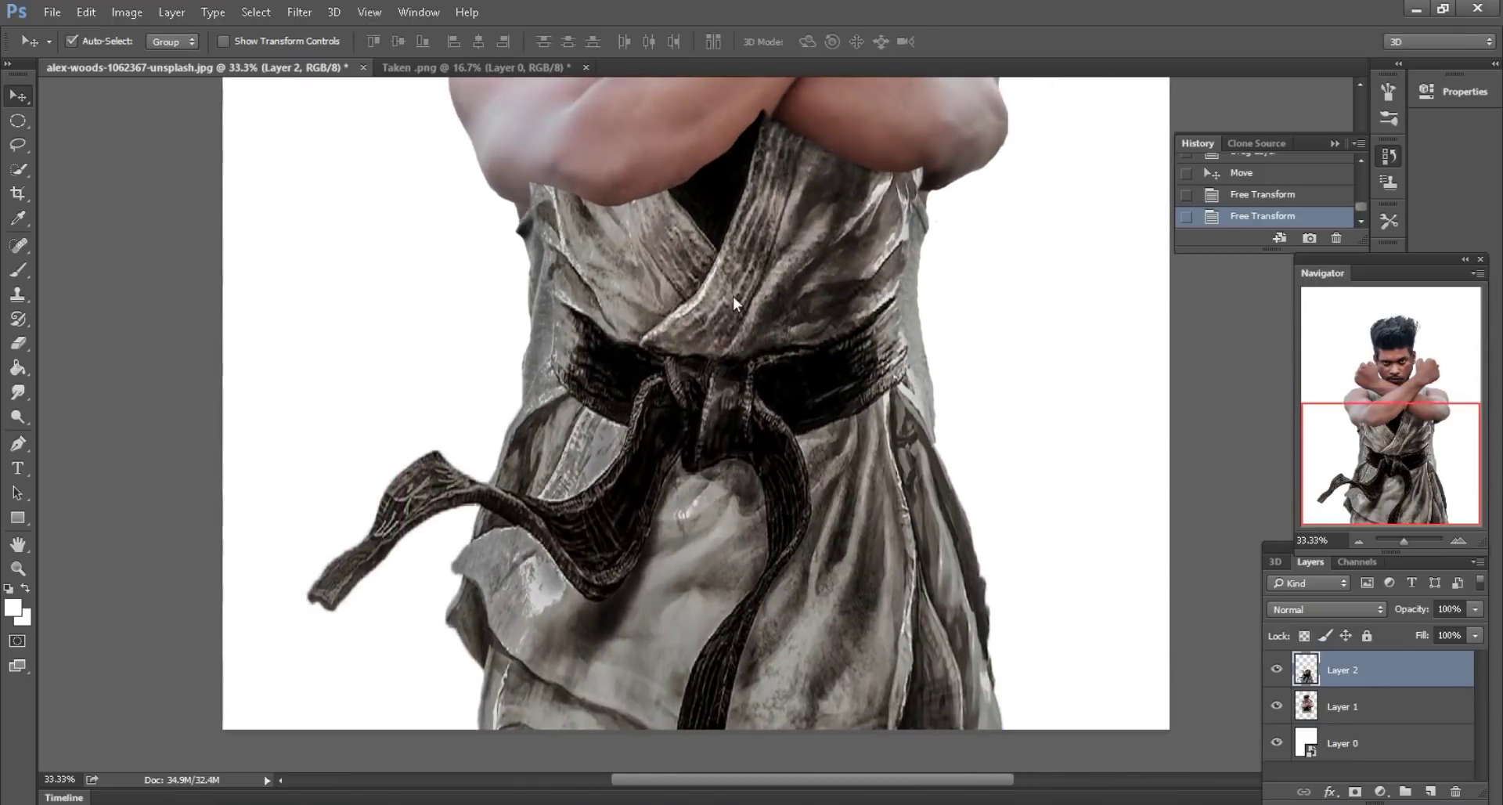
pyautogui.scroll(1, 733, 295)
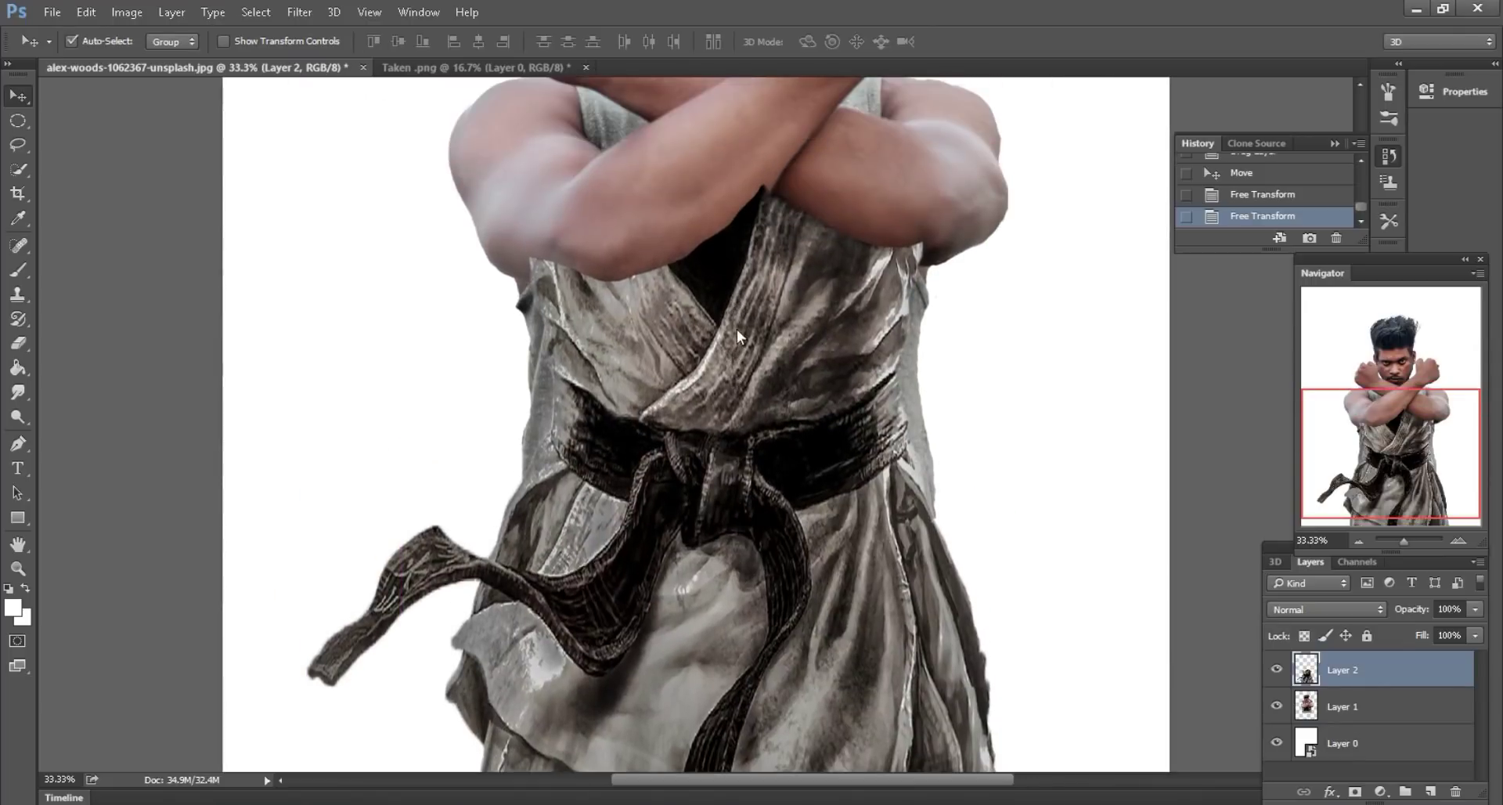
pyautogui.click(86, 11)
pyautogui.click(109, 379)
pyautogui.rightClick(832, 321)
pyautogui.click(855, 472)
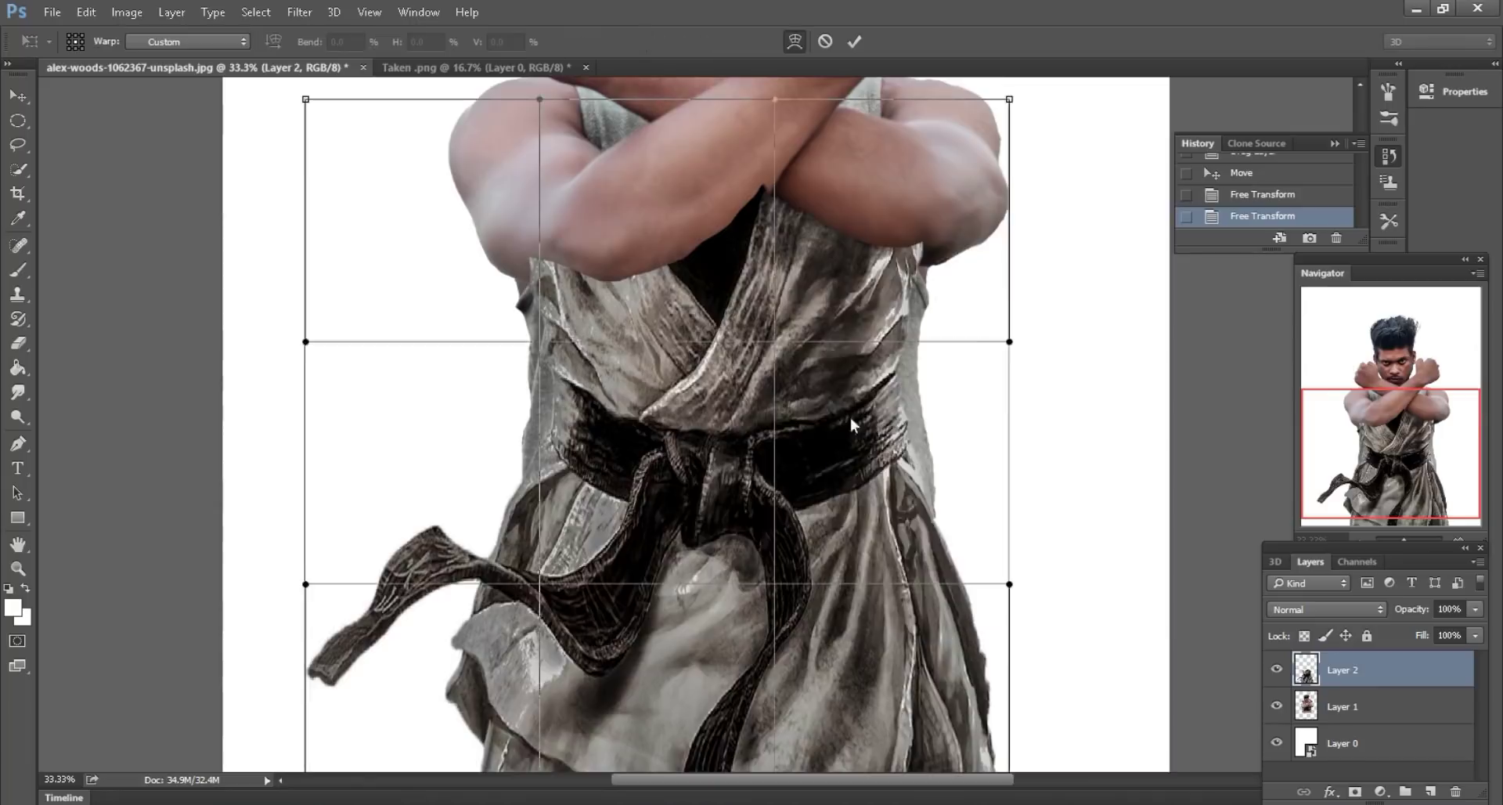
pyautogui.scroll(1, 958, 387)
pyautogui.moveTo(958, 387); pyautogui.dragTo(1019, 397)
pyautogui.scroll(-1, 1019, 397)
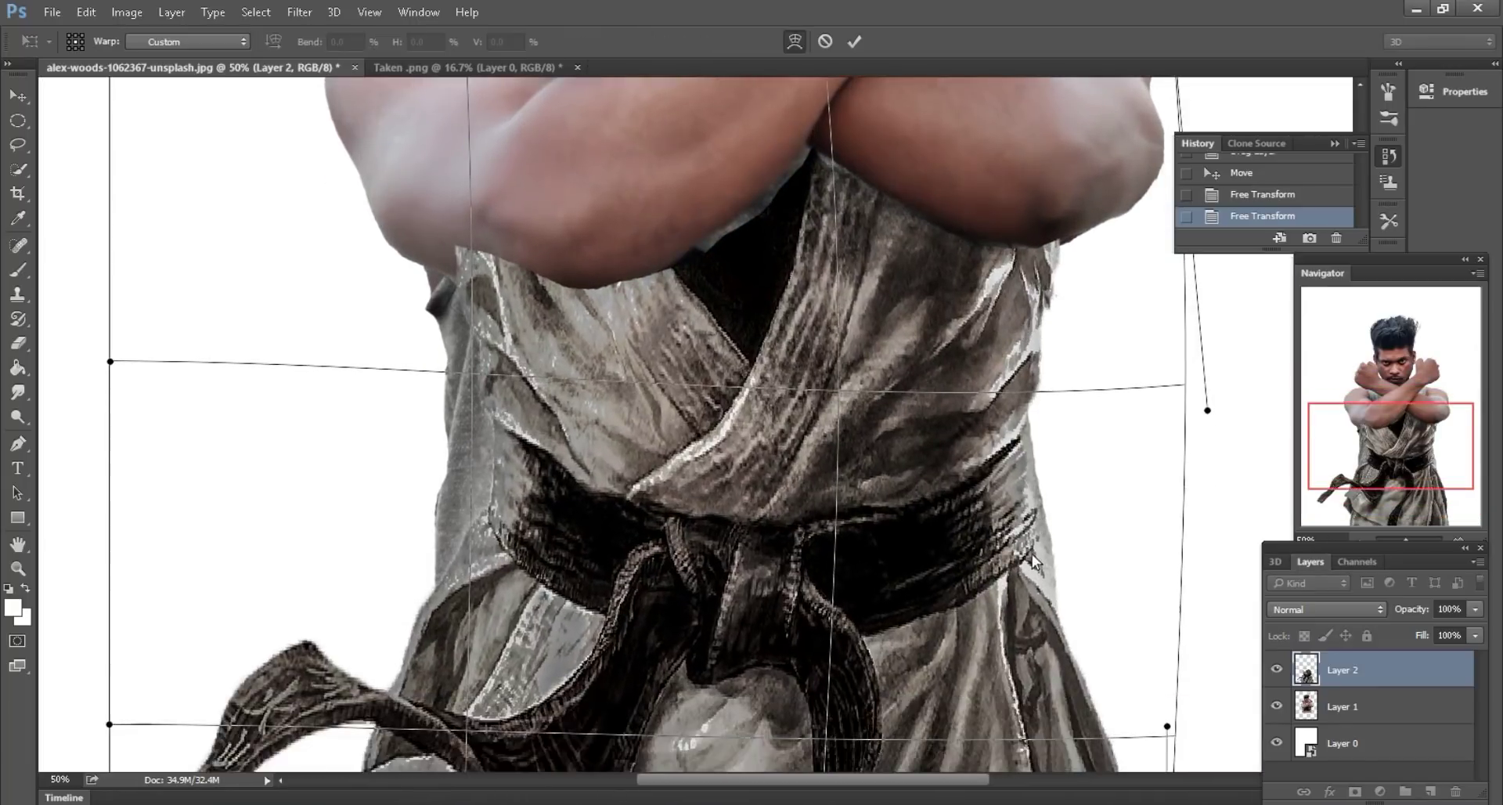
pyautogui.moveTo(1032, 553); pyautogui.dragTo(1046, 552)
# - Pull the gi's left side outward and reshape it around the chest and arms
pyautogui.moveTo(461, 497); pyautogui.dragTo(440, 506)
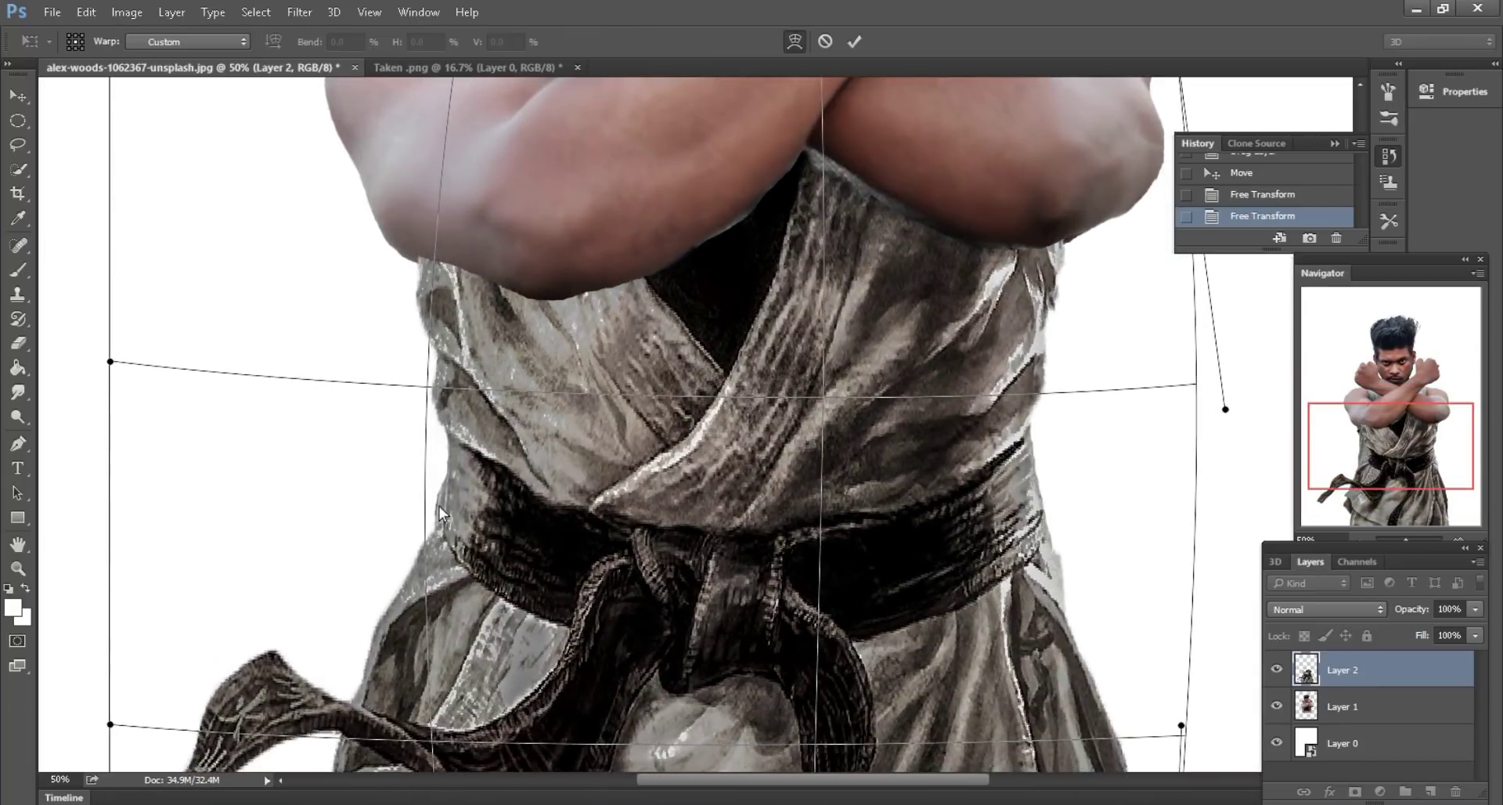
pyautogui.scroll(1, 801, 251)
pyautogui.moveTo(842, 229); pyautogui.dragTo(831, 217)
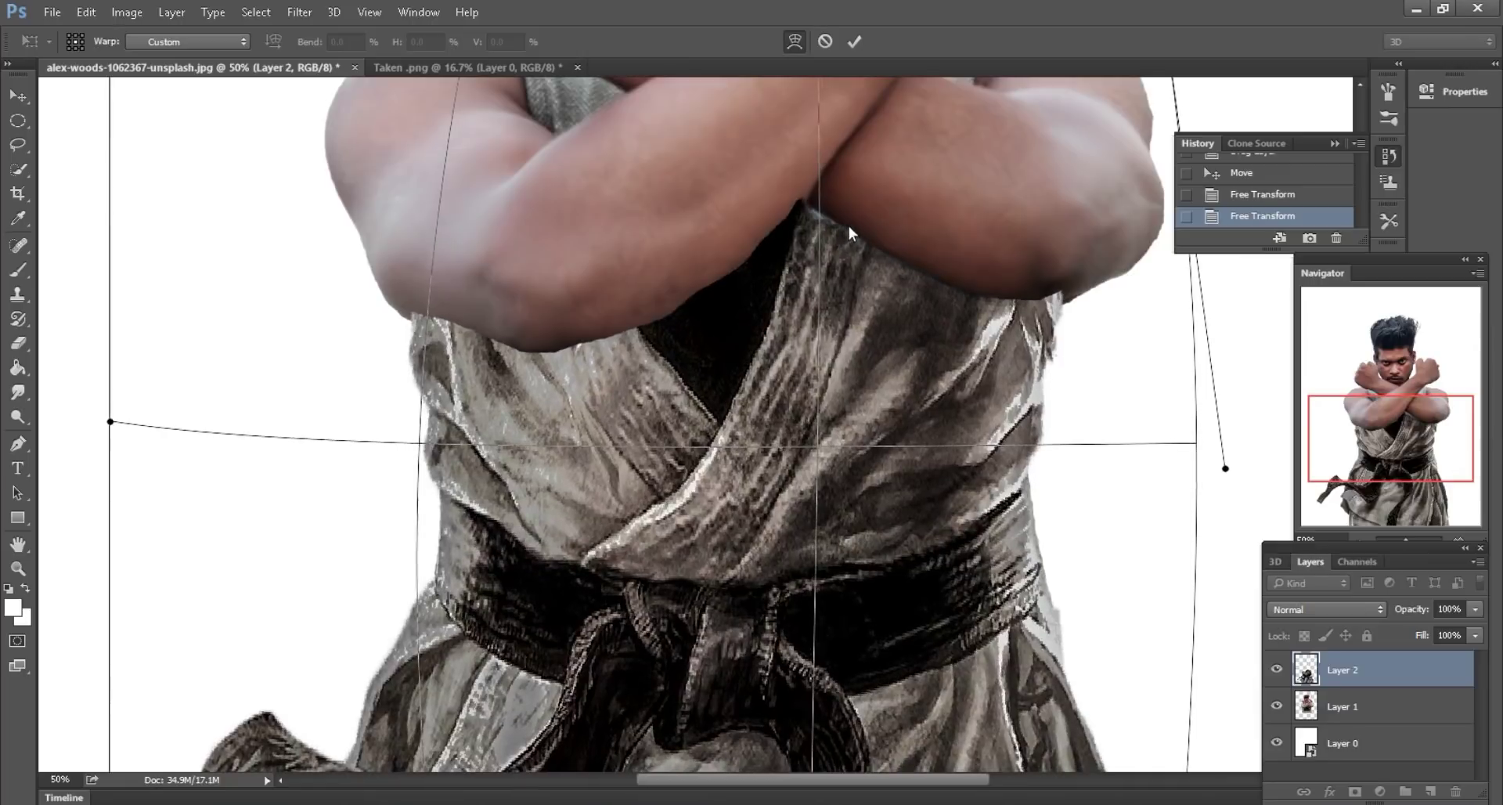
pyautogui.hotkey('ctrl', '-')
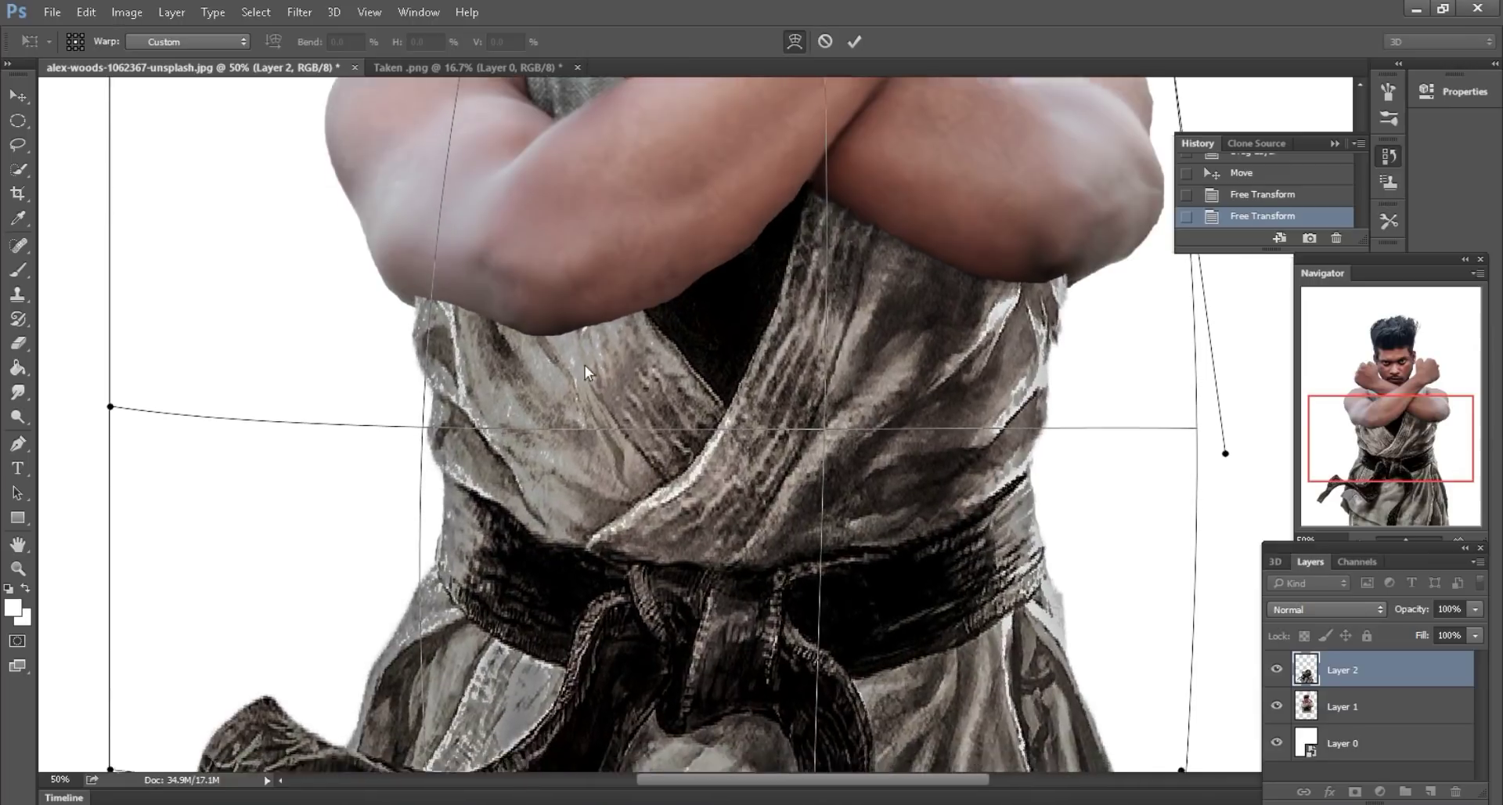
pyautogui.hotkey('ctrl', '-')
pyautogui.hotkey('ctrl', '-')
pyautogui.hotkey('ctrl', '+')
pyautogui.hotkey('ctrl', '+')
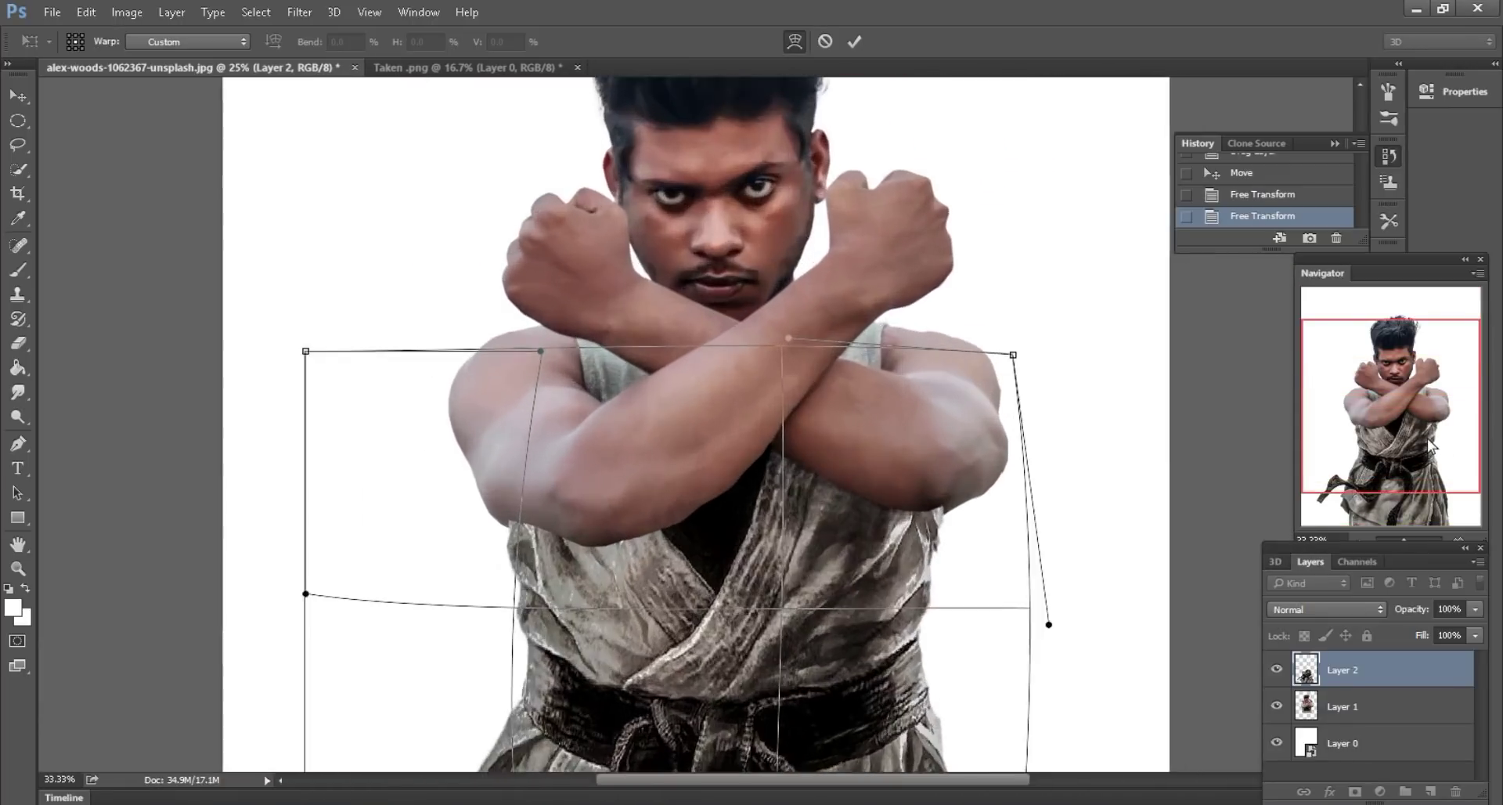
pyautogui.scroll(-3, 1041, 491)
pyautogui.scroll(-3, 1006, 576)
# - Reshape the gi's bottom corners, tuck its sides inward, and commit the warp
pyautogui.moveTo(1013, 587); pyautogui.dragTo(1070, 607)
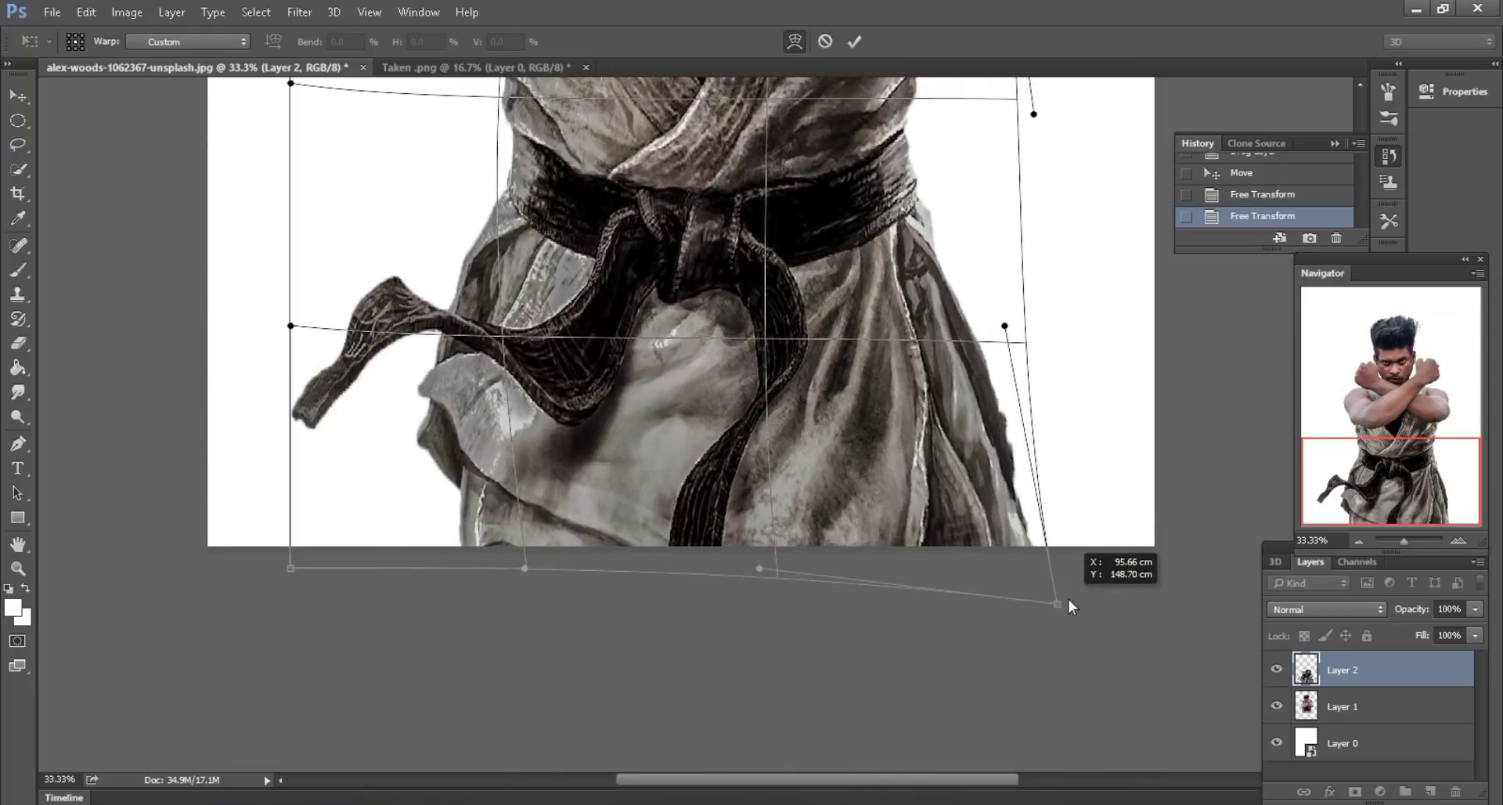
pyautogui.moveTo(468, 554); pyautogui.dragTo(411, 576)
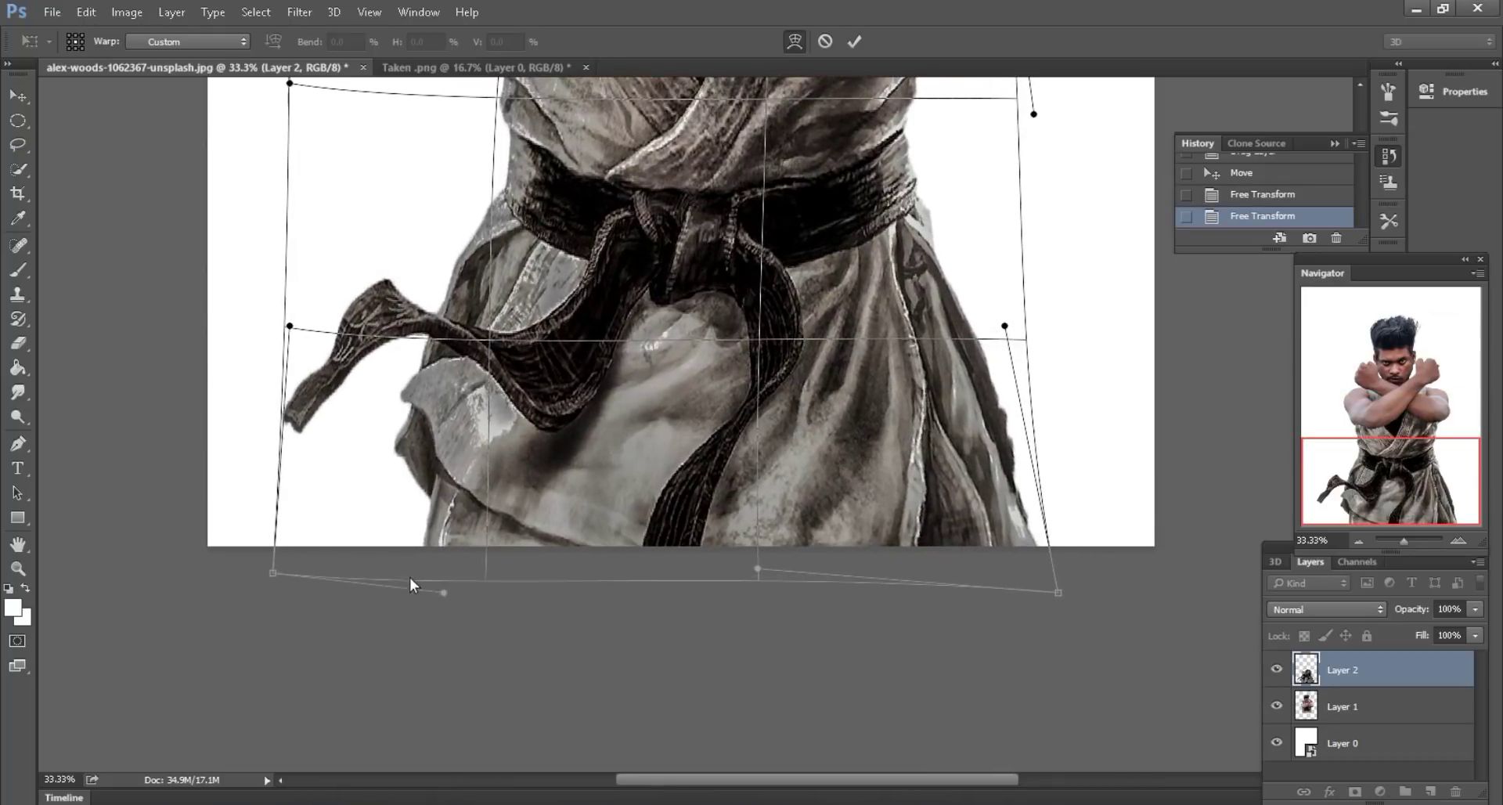
pyautogui.scroll(2, 634, 402)
pyautogui.scroll(2, 713, 321)
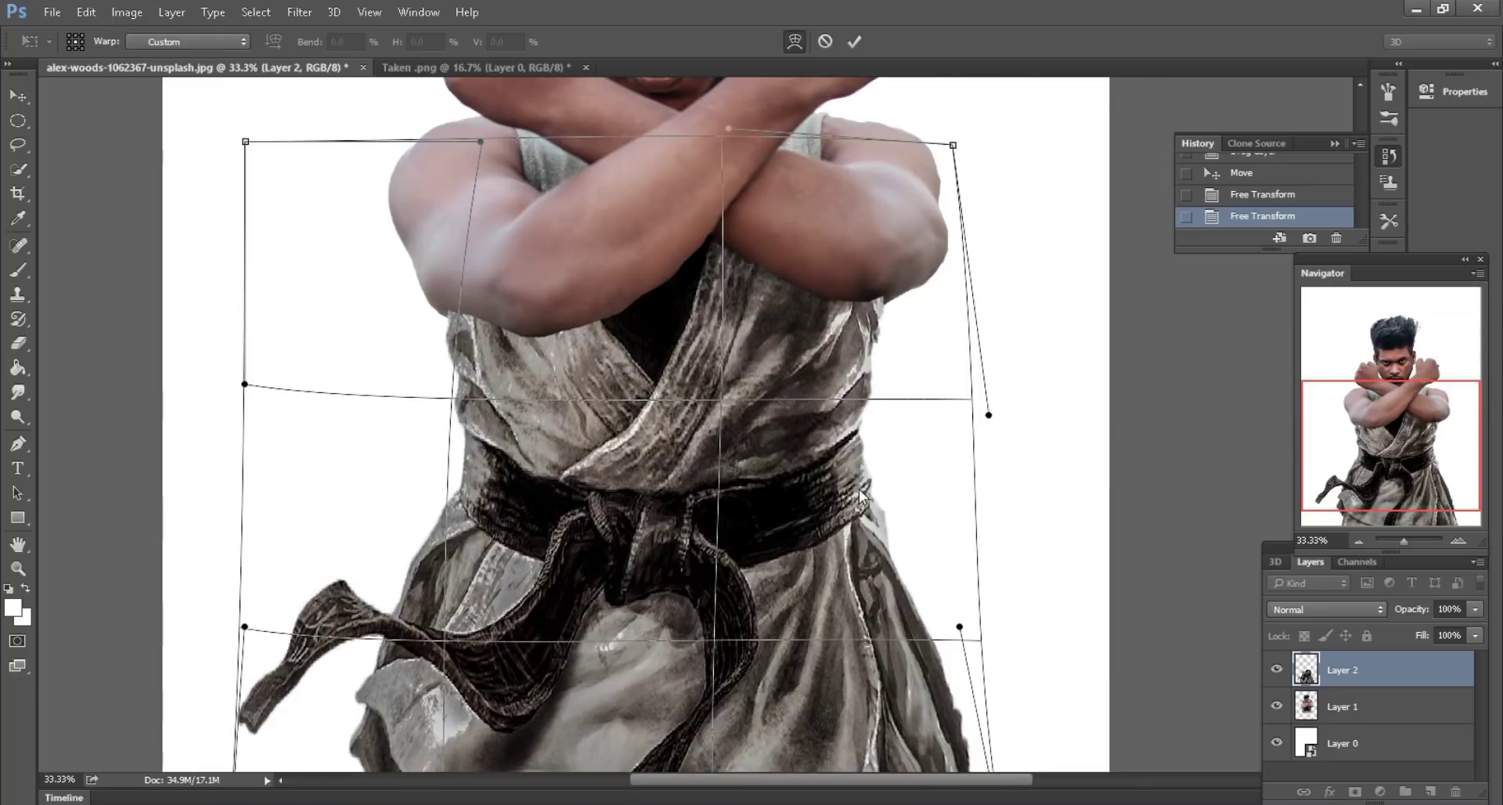
pyautogui.moveTo(849, 435); pyautogui.dragTo(840, 438)
pyautogui.moveTo(465, 492); pyautogui.dragTo(484, 491)
pyautogui.scroll(3, 483, 492)
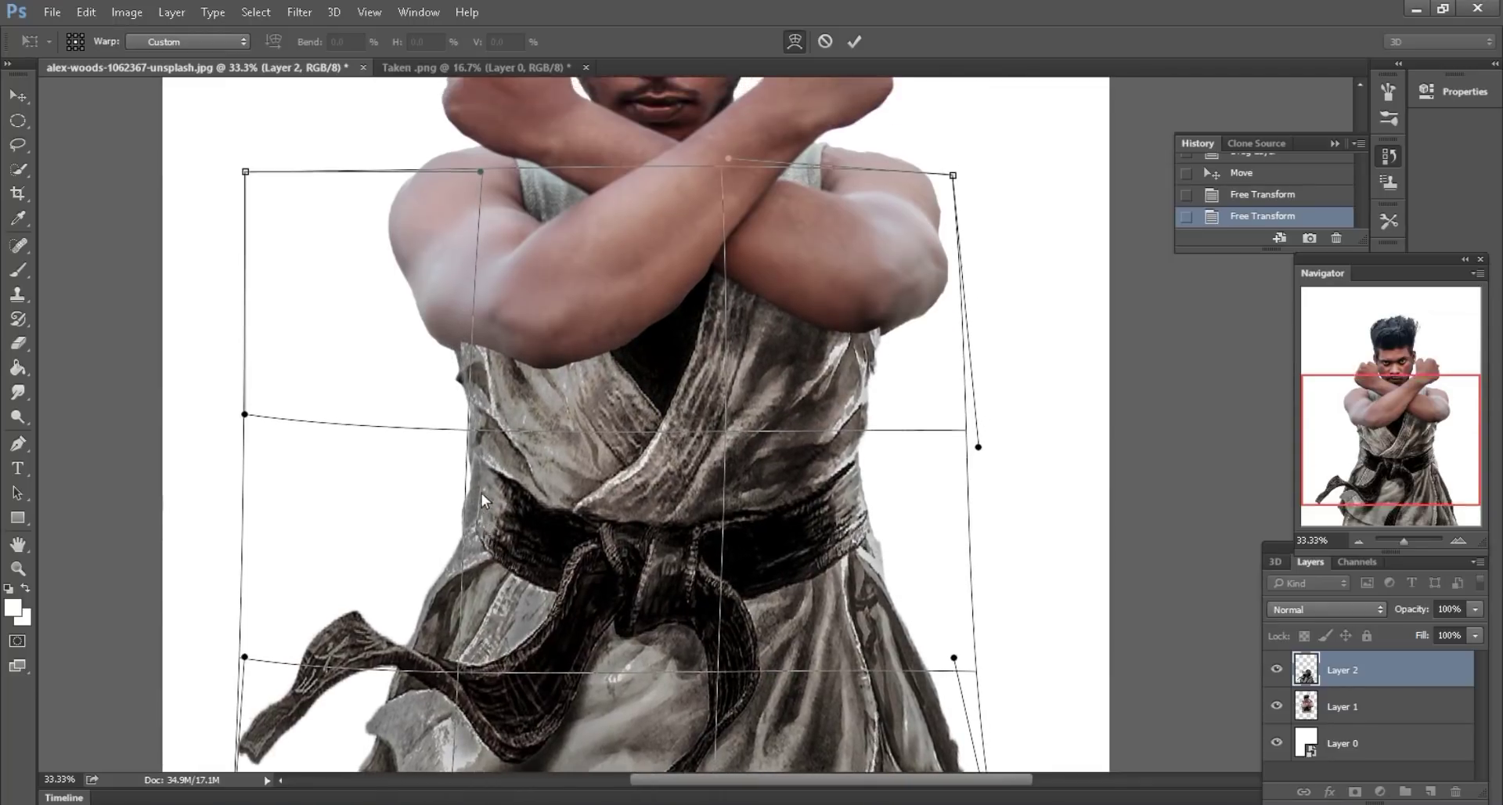
pyautogui.scroll(1, 486, 552)
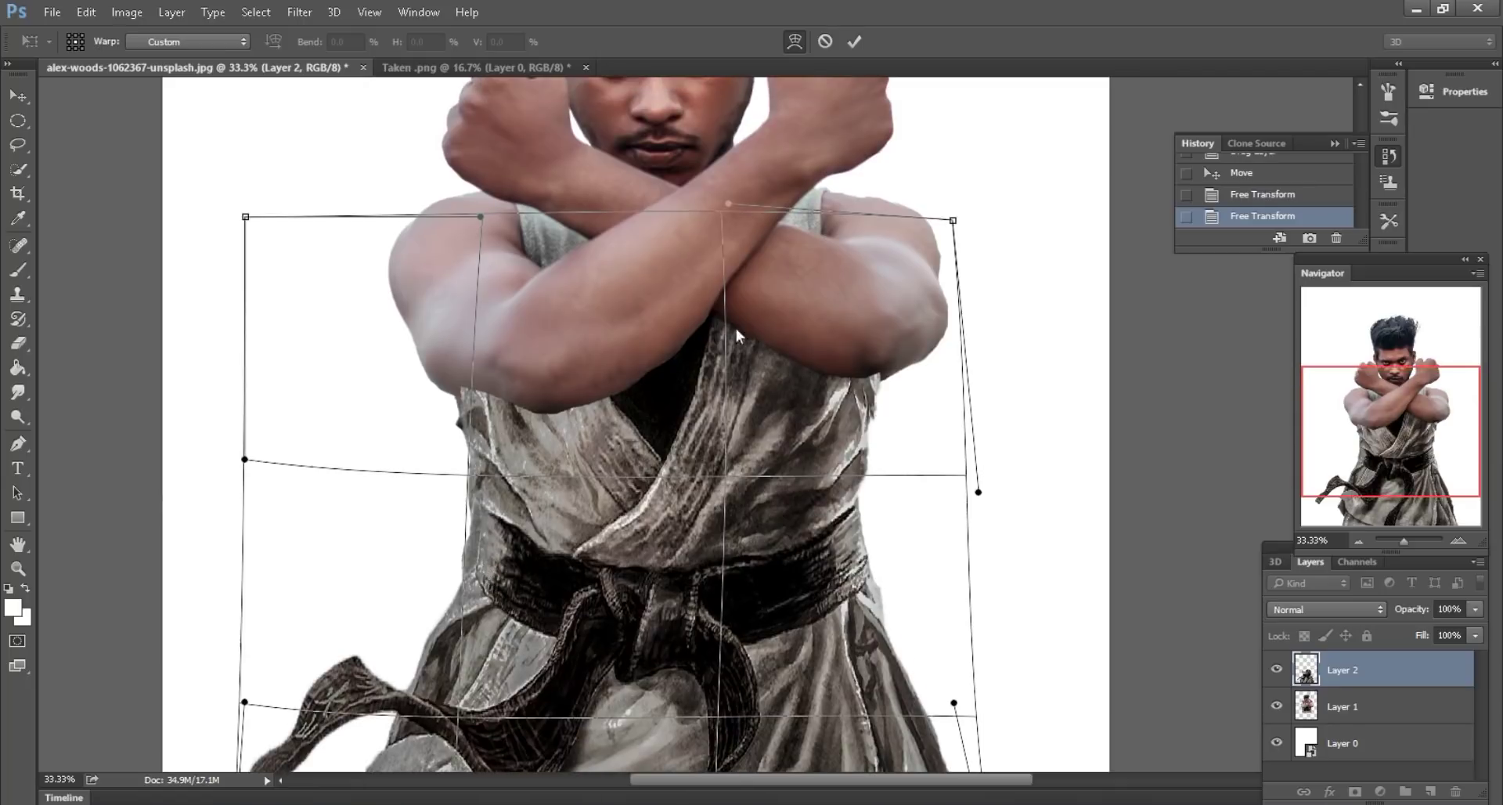
pyautogui.click(850, 45)
# - Review the warped gi at different zoom levels and select the fighter's Layer 1
pyautogui.hotkey('ctrl', '-')
pyautogui.hotkey('ctrl', '-')
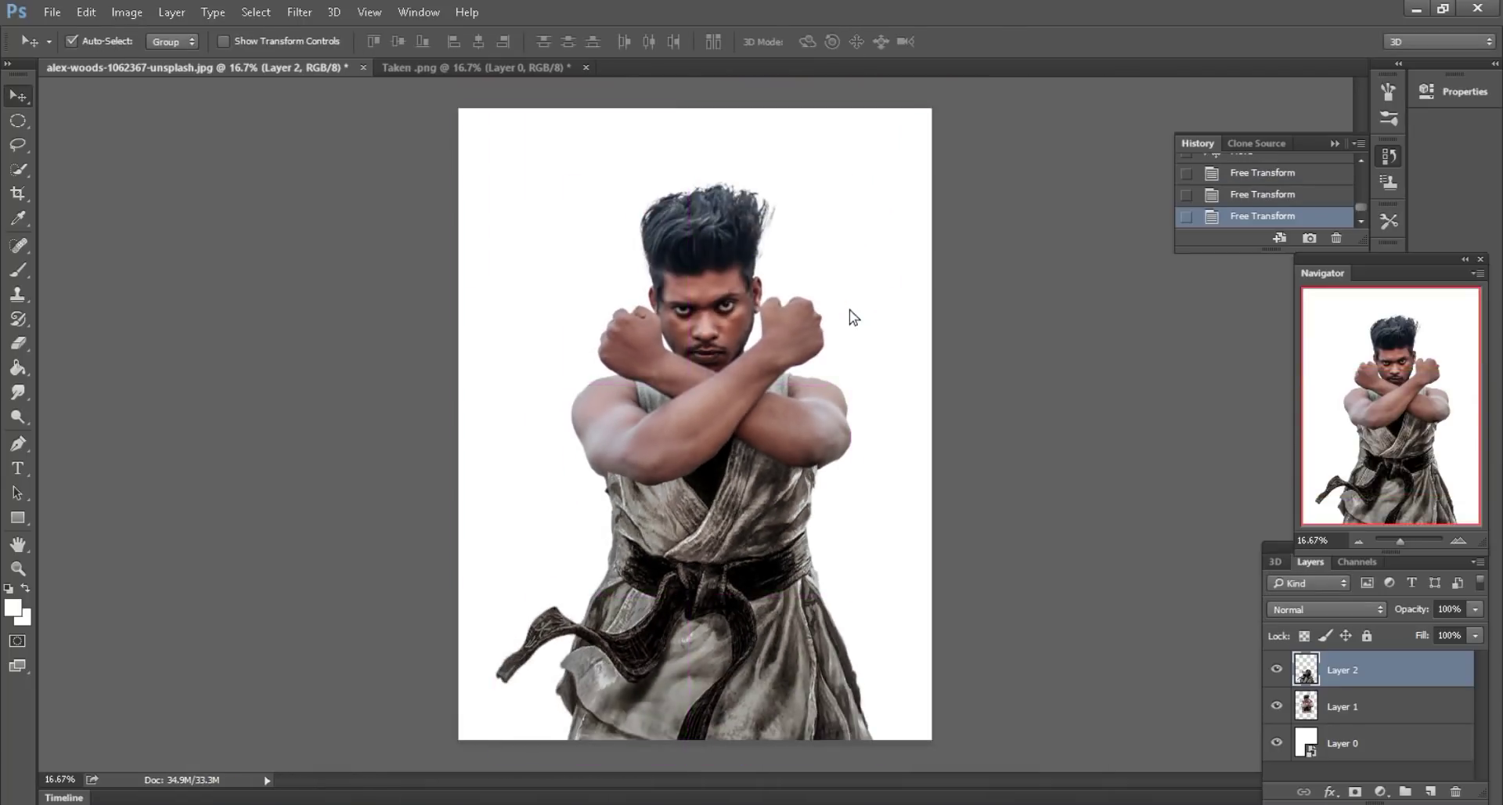
pyautogui.hotkey('ctrl', '-')
pyautogui.hotkey('ctrl', '+')
pyautogui.hotkey('ctrl', '+')
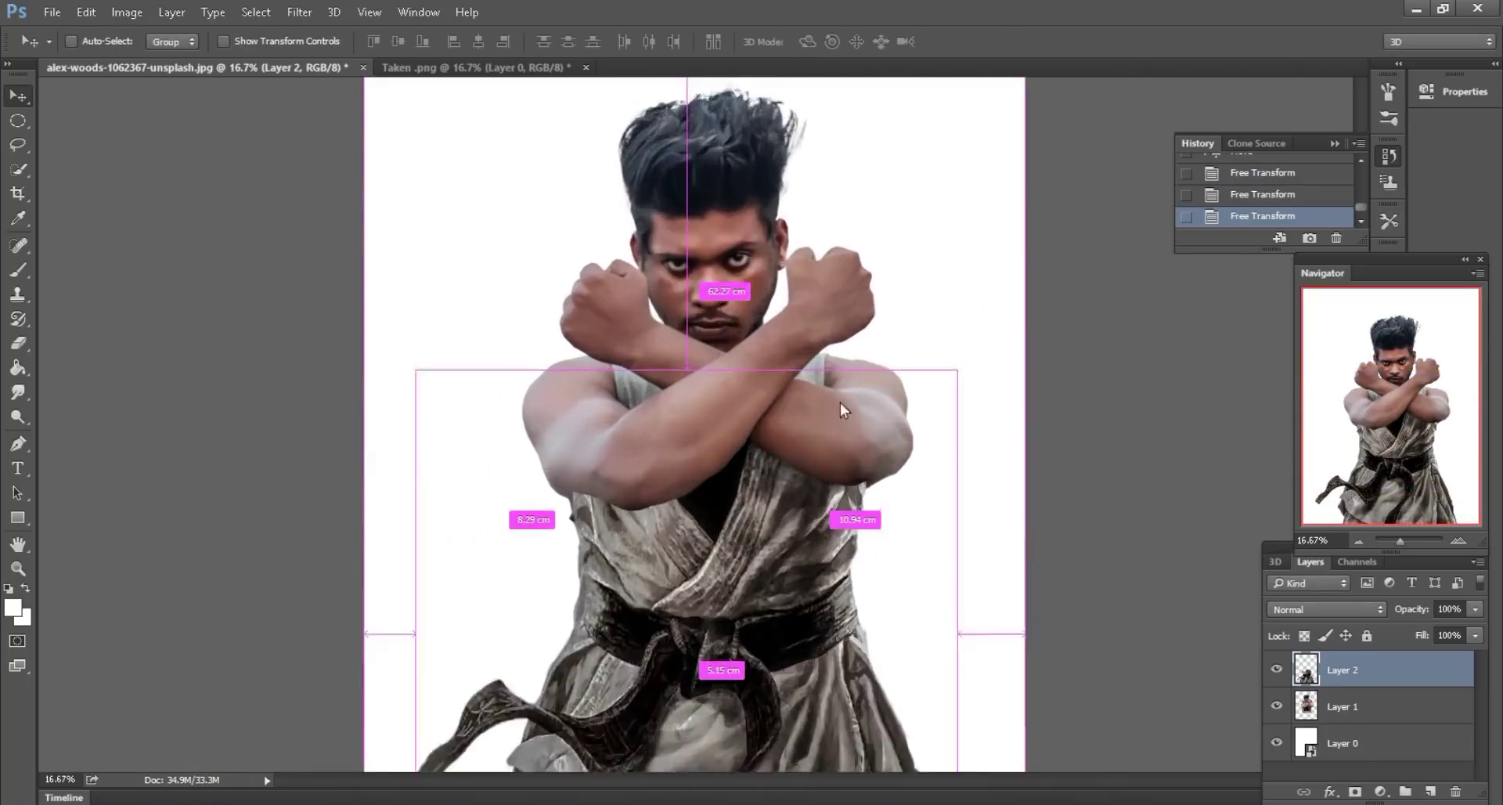
pyautogui.hotkey('ctrl', '+')
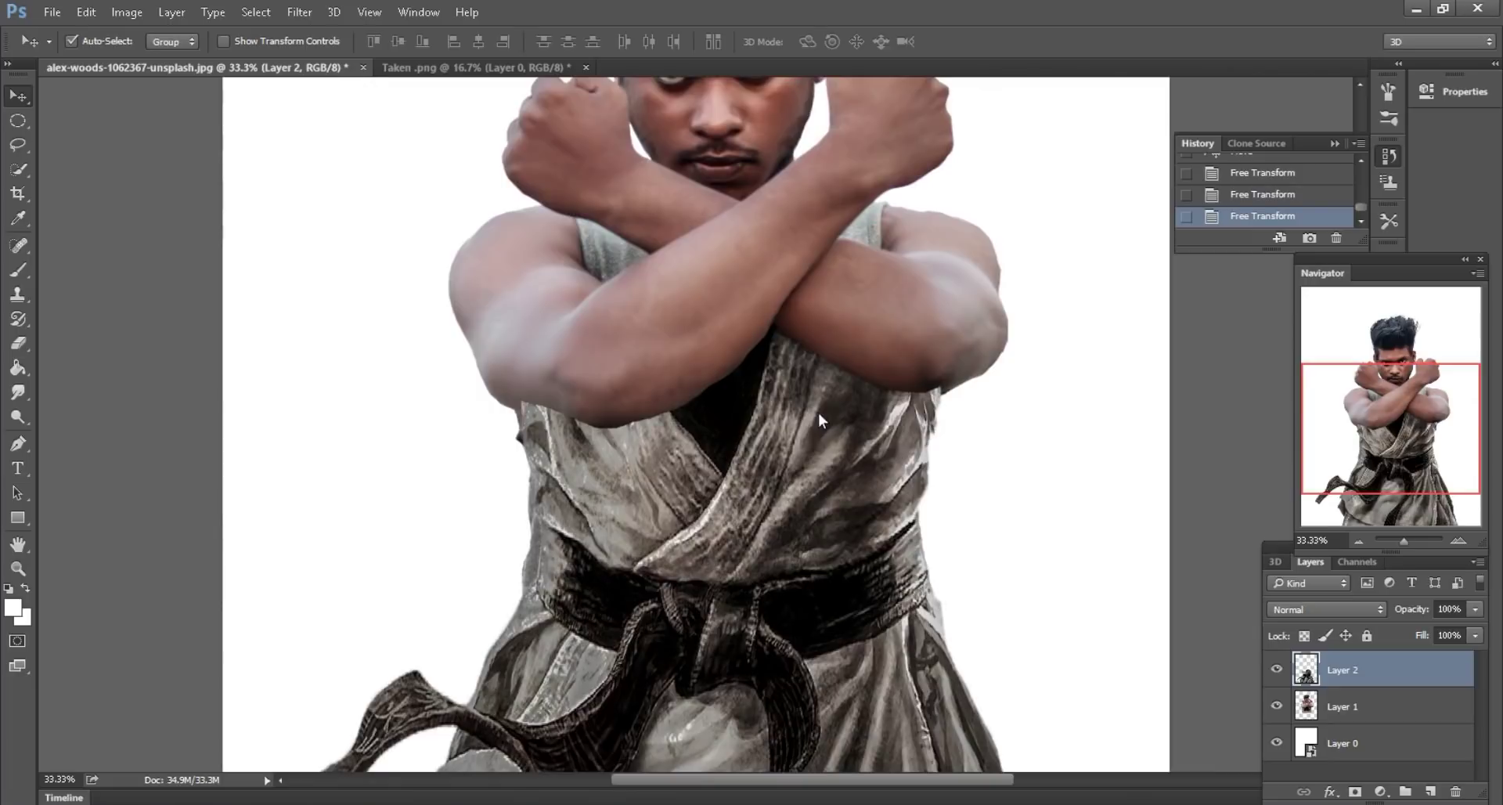
pyautogui.scroll(-2, 819, 412)
pyautogui.scroll(-1, 829, 431)
pyautogui.click(1346, 706)
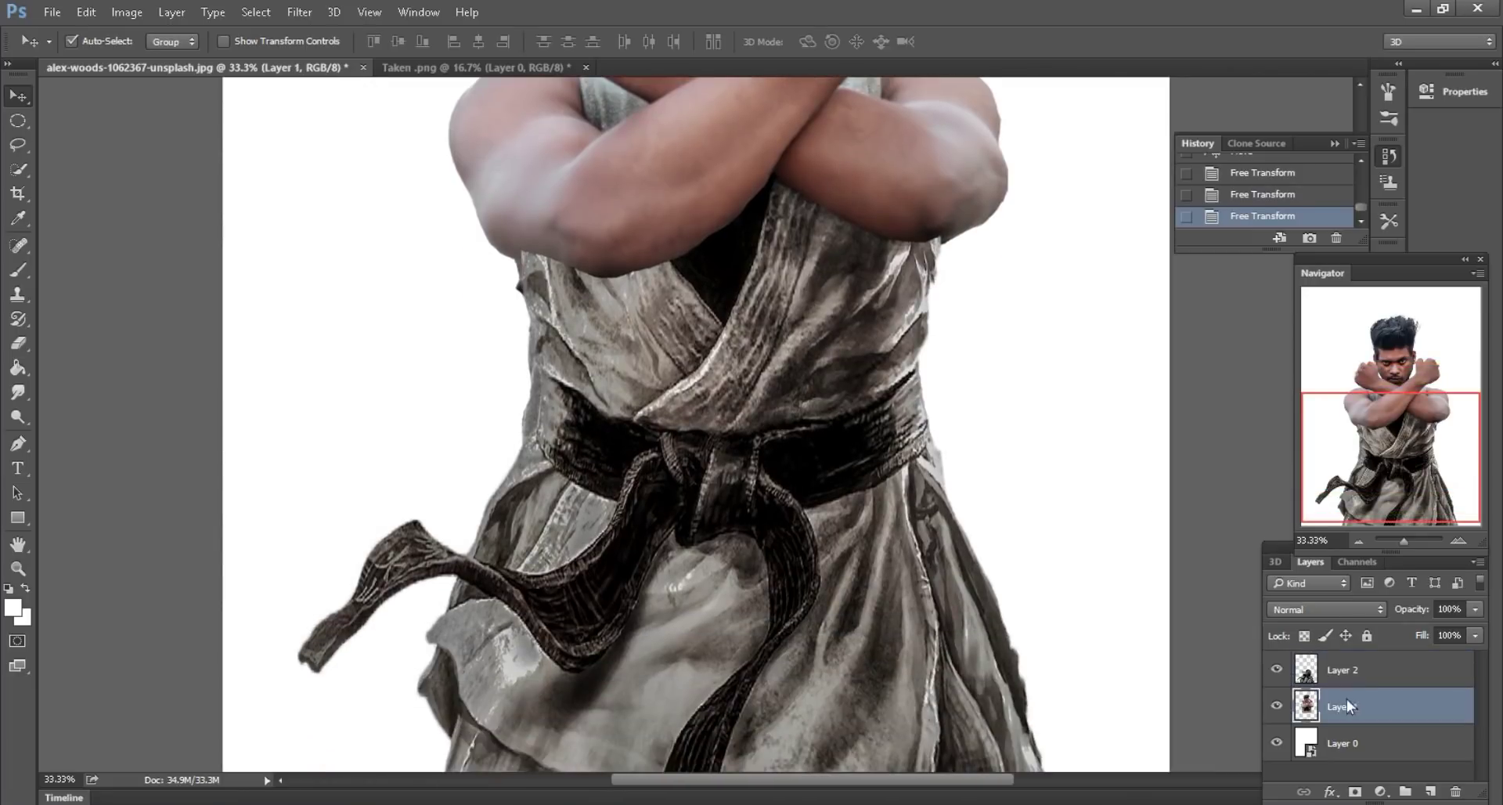
# - Add a layer mask to Layer 1 and set up a black, full-opacity brush
pyautogui.click(1355, 791)
pyautogui.scroll(-1, 118, 327)
pyautogui.press('x')
pyautogui.press('b')
pyautogui.rightClick(511, 286)
pyautogui.doubleClick(568, 452)
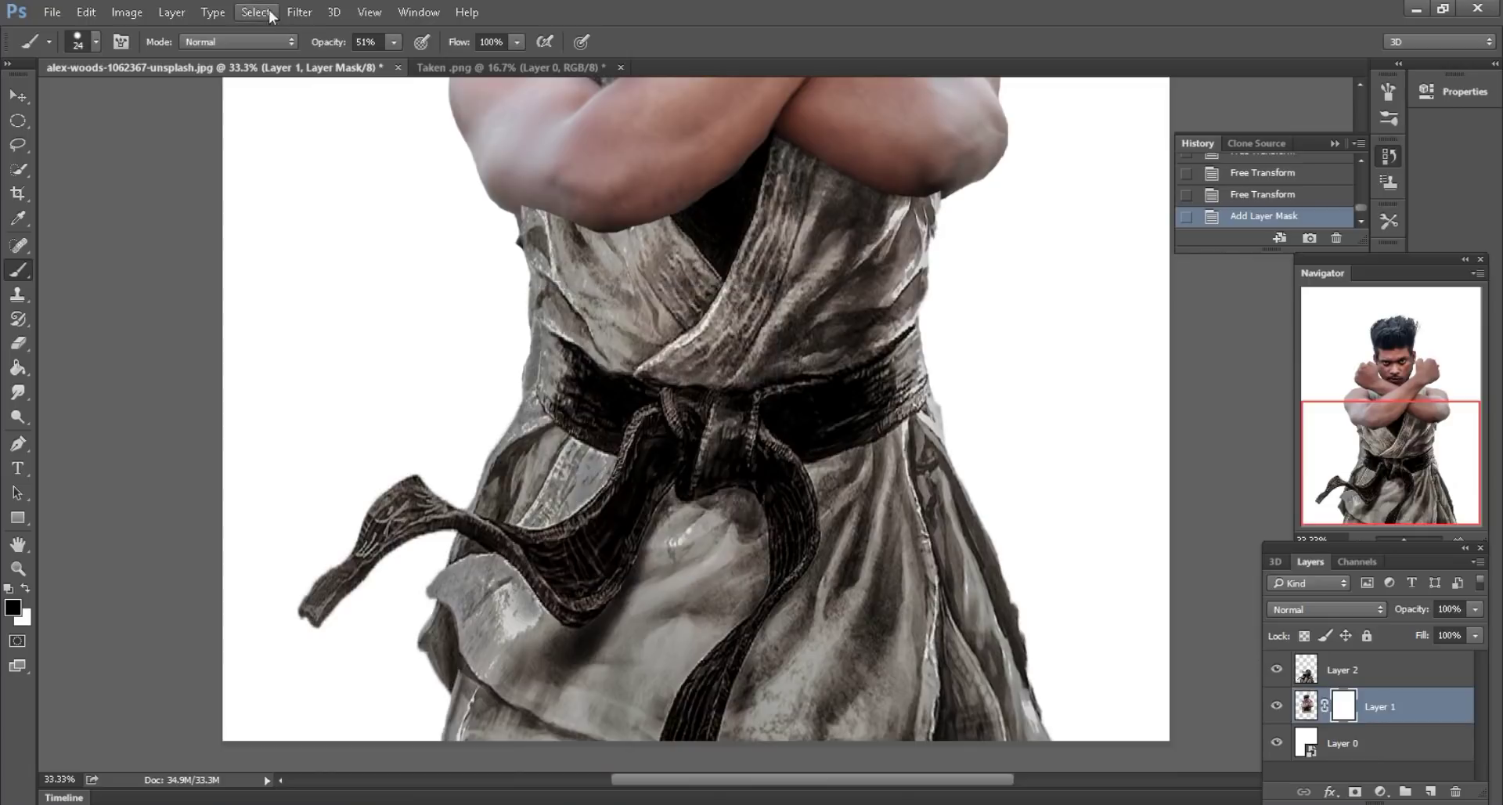
pyautogui.press('0')
pyautogui.hotkey('ctrl', '+')
pyautogui.press(']')
pyautogui.press(']')
pyautogui.press(']')
# - Paint on the mask to hide the fighter's edges along the robe's left side and right arm
pyautogui.scroll(1, 566, 360)
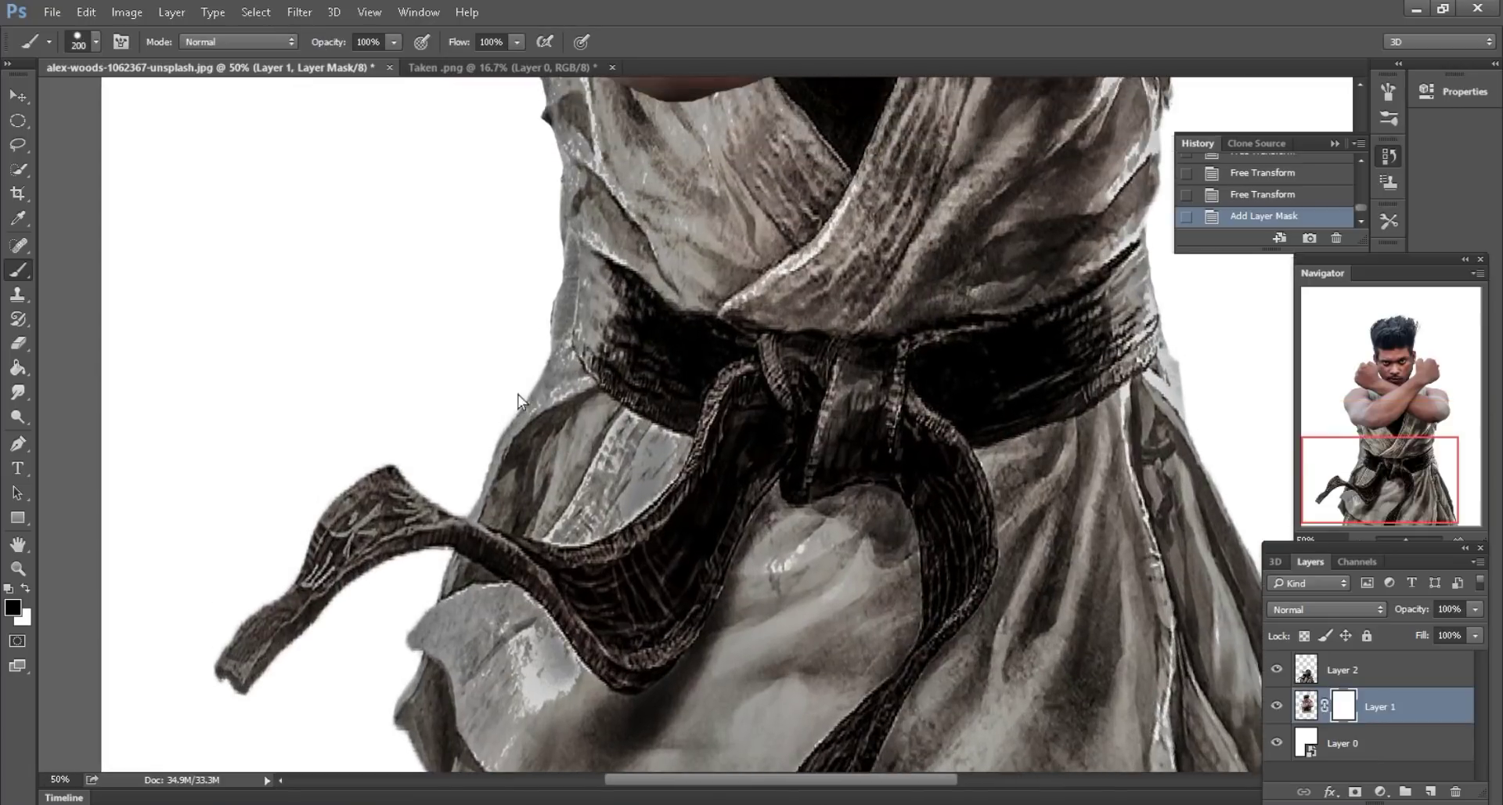
pyautogui.click(567, 303)
pyautogui.scroll(2, 562, 433)
pyautogui.press('[')
pyautogui.moveTo(562, 361); pyautogui.dragTo(546, 235)
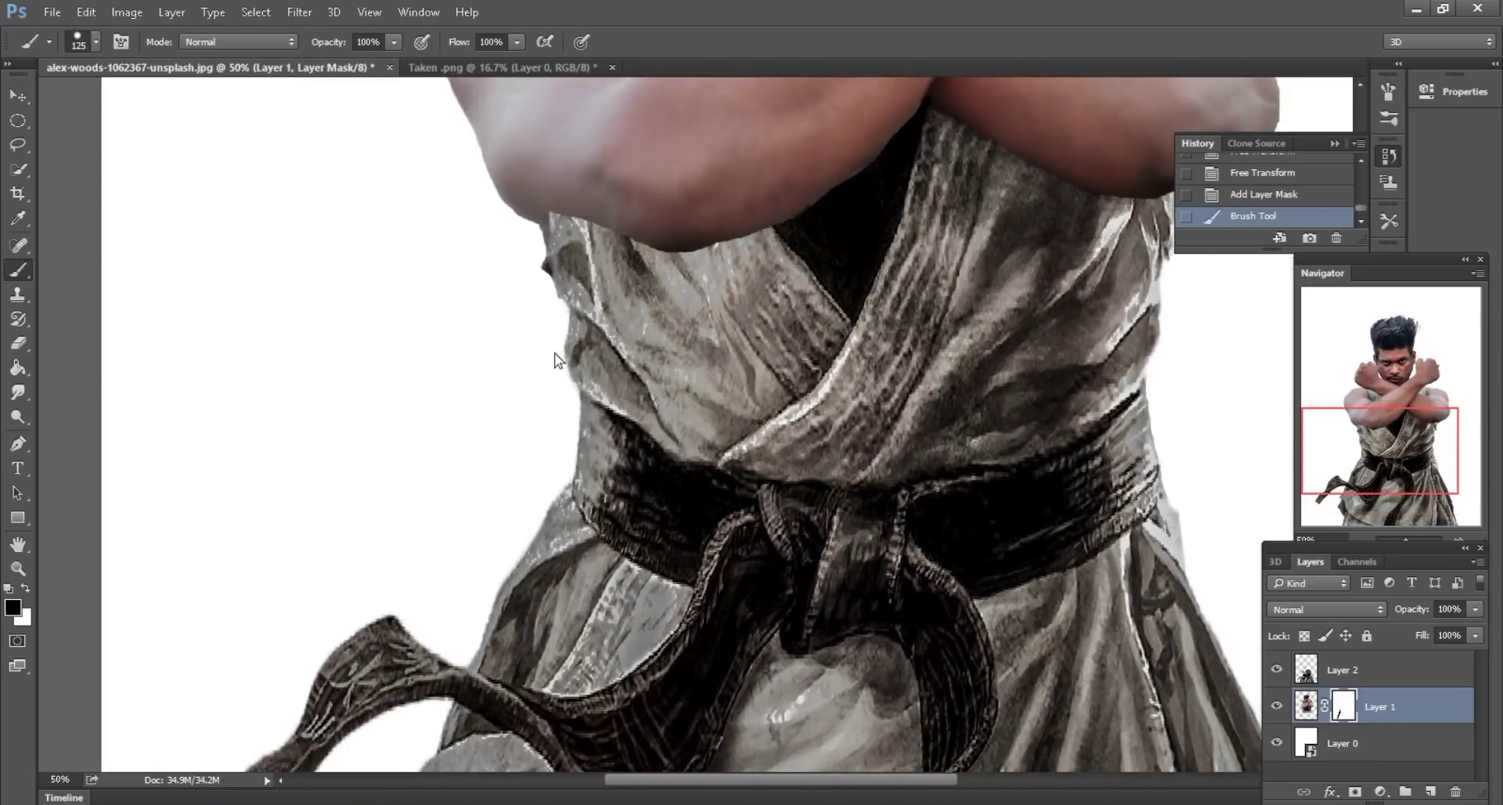
pyautogui.hscroll(2, 753, 382)
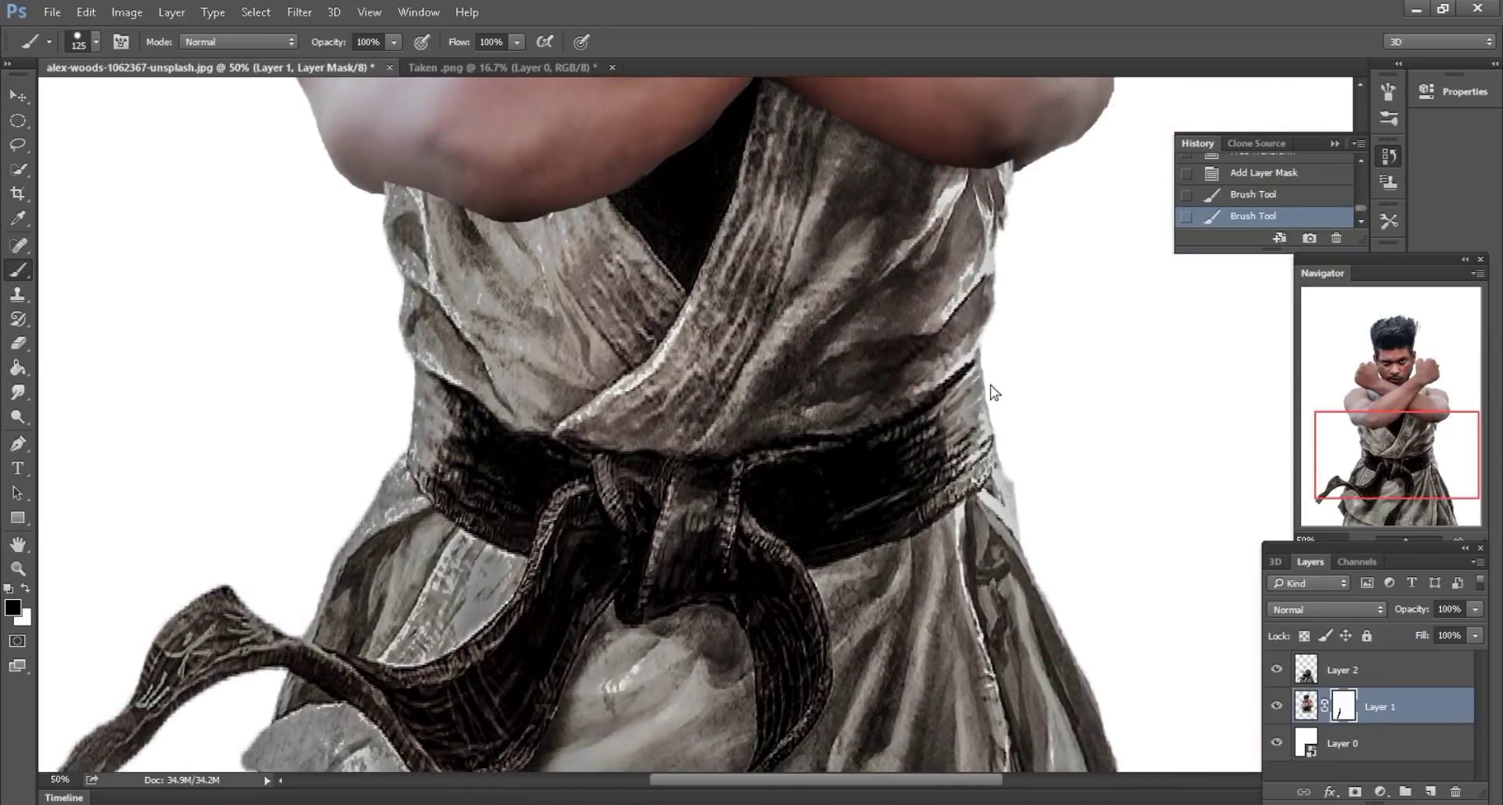
pyautogui.press(']')
pyautogui.moveTo(1013, 272); pyautogui.dragTo(1014, 224)
# - Scroll back over the canvas and select the gi's Layer 2
pyautogui.scroll(-2, 1015, 224)
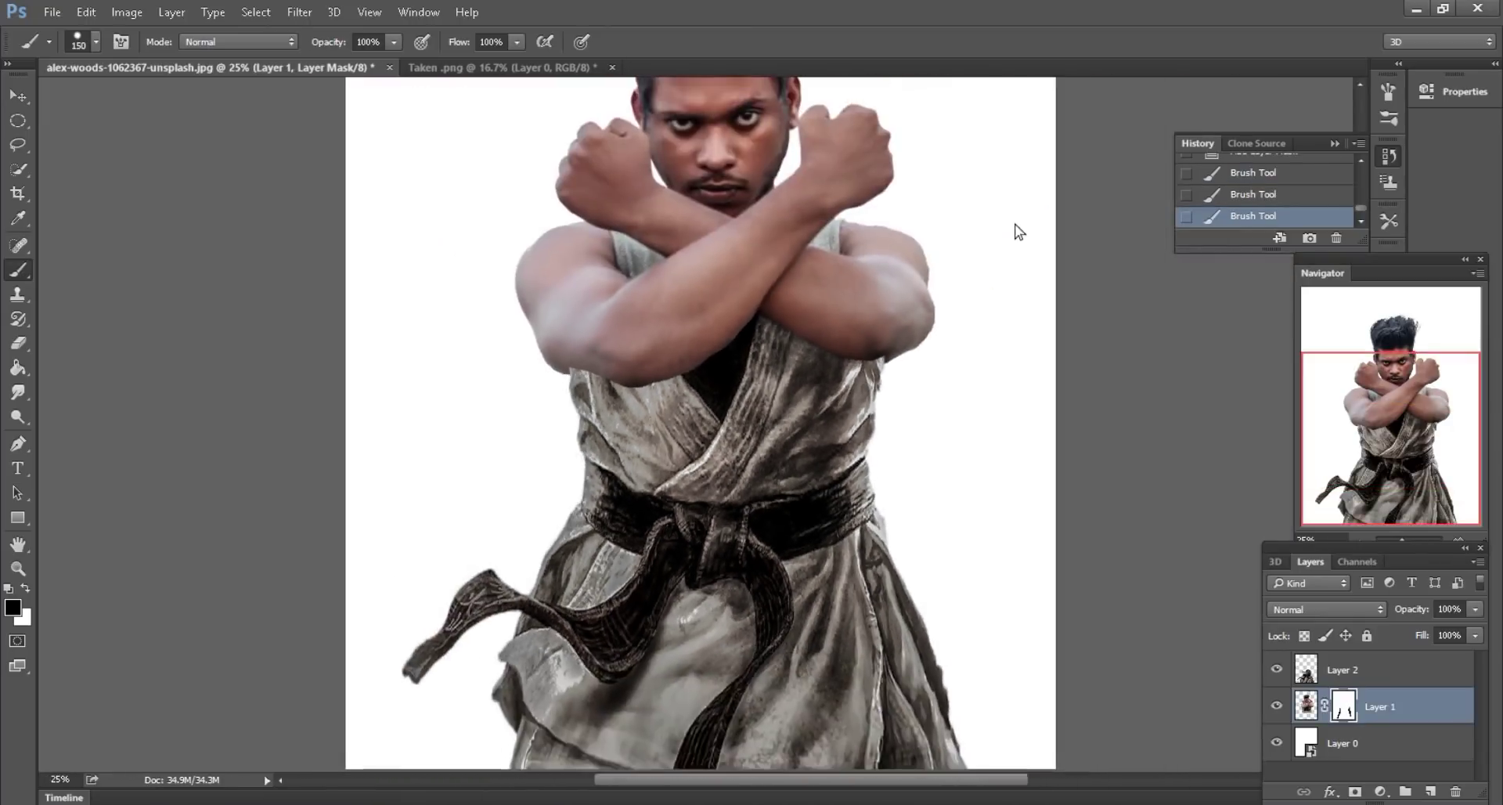
pyautogui.scroll(-2, 899, 368)
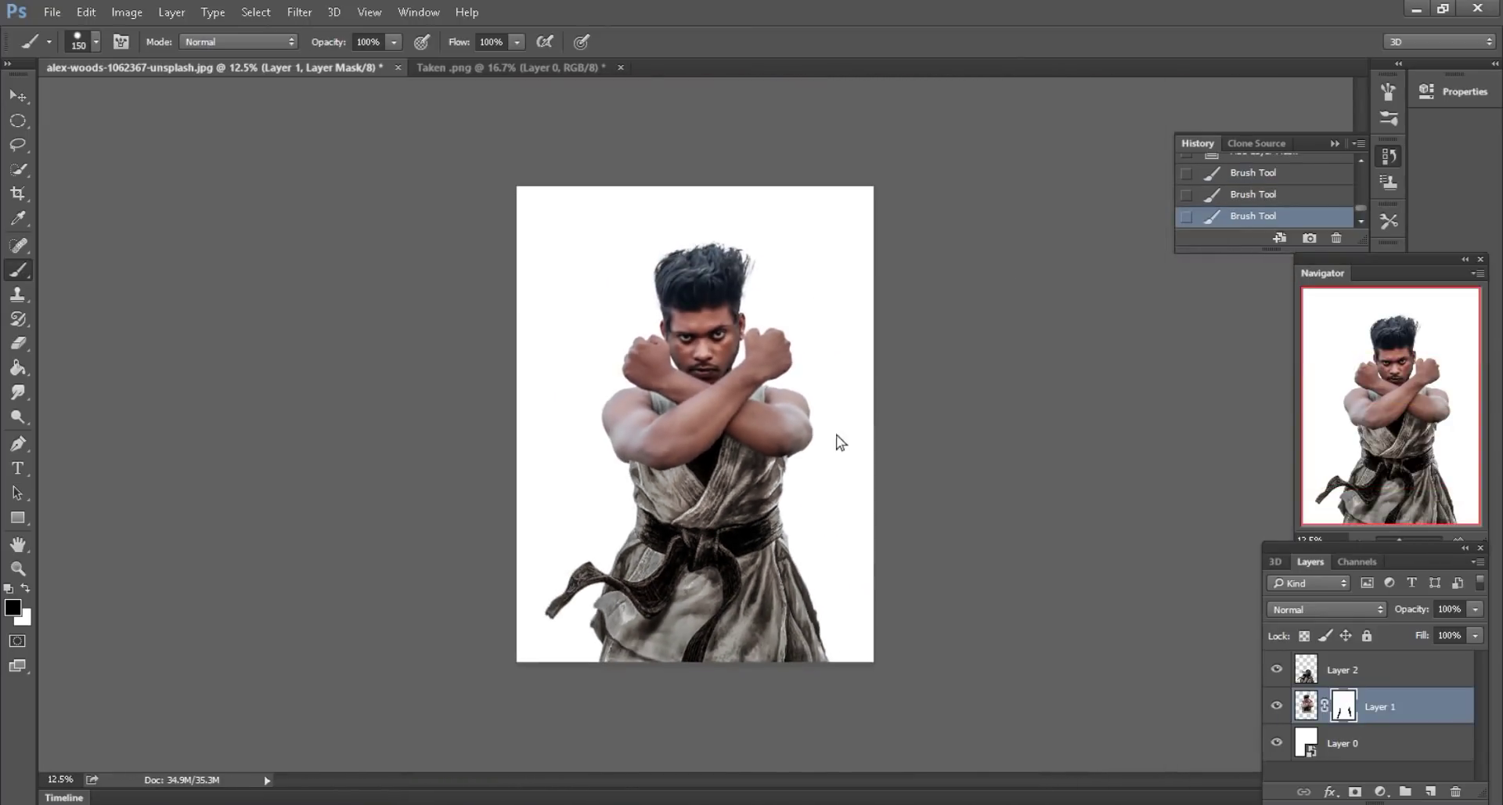
pyautogui.scroll(2, 834, 435)
pyautogui.scroll(1, 806, 411)
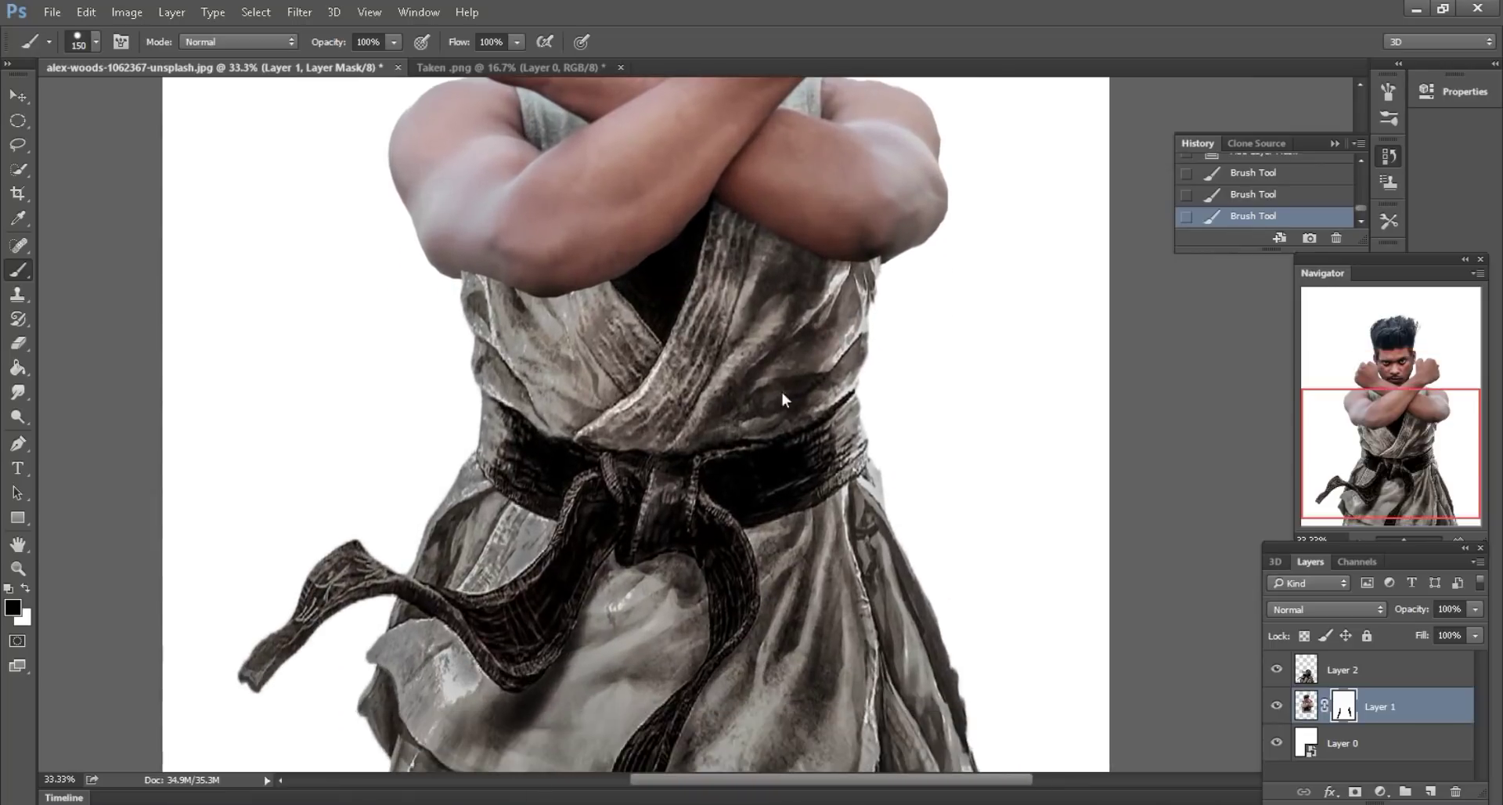
pyautogui.click(1375, 669)
pyautogui.hscroll(-1, 968, 448)
pyautogui.click(94, 14)
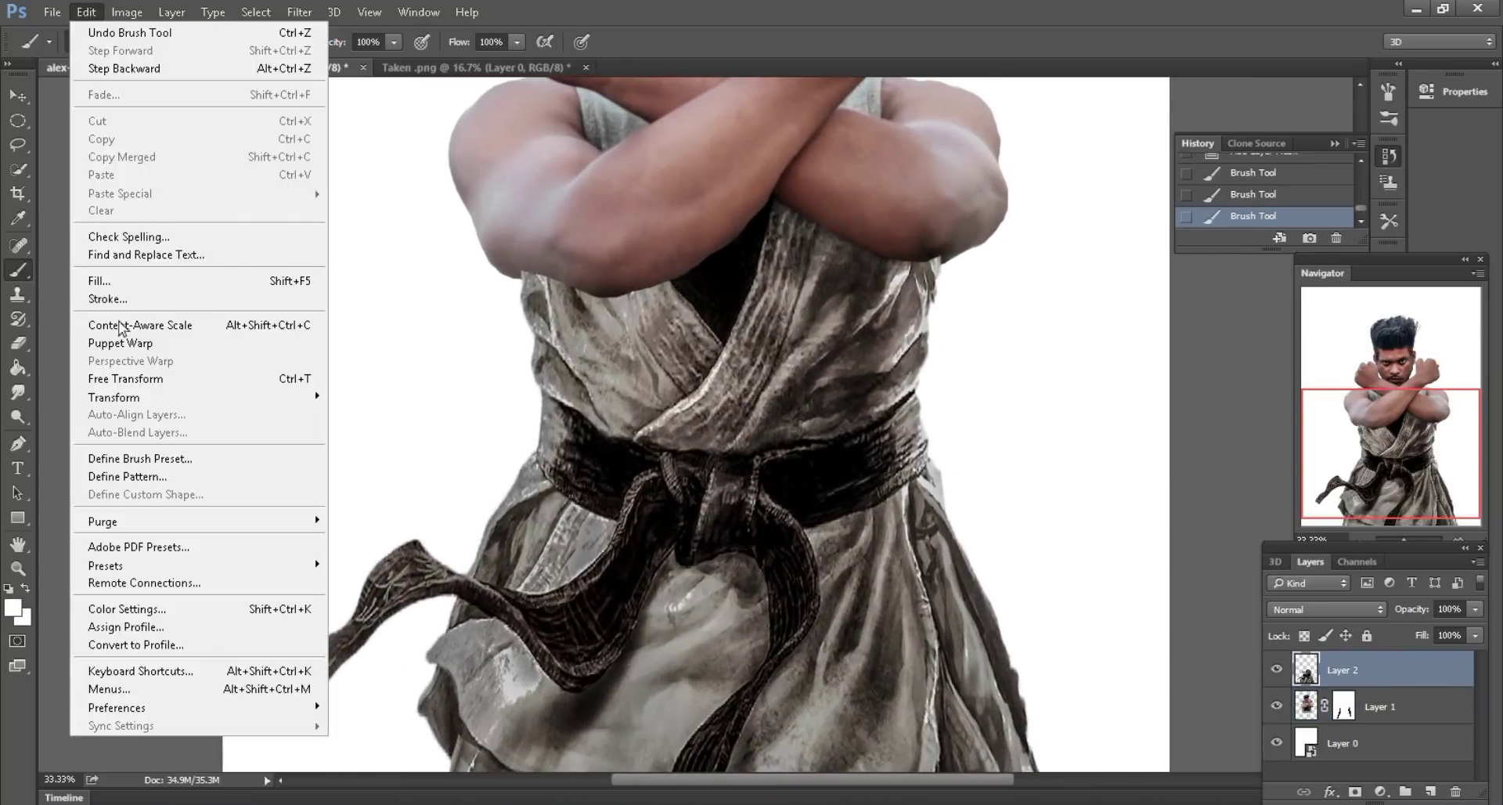
# - Warp the gi, pulling its right torso edge and left edge inward, and commit
pyautogui.click(124, 378)
pyautogui.rightClick(913, 364)
pyautogui.click(932, 509)
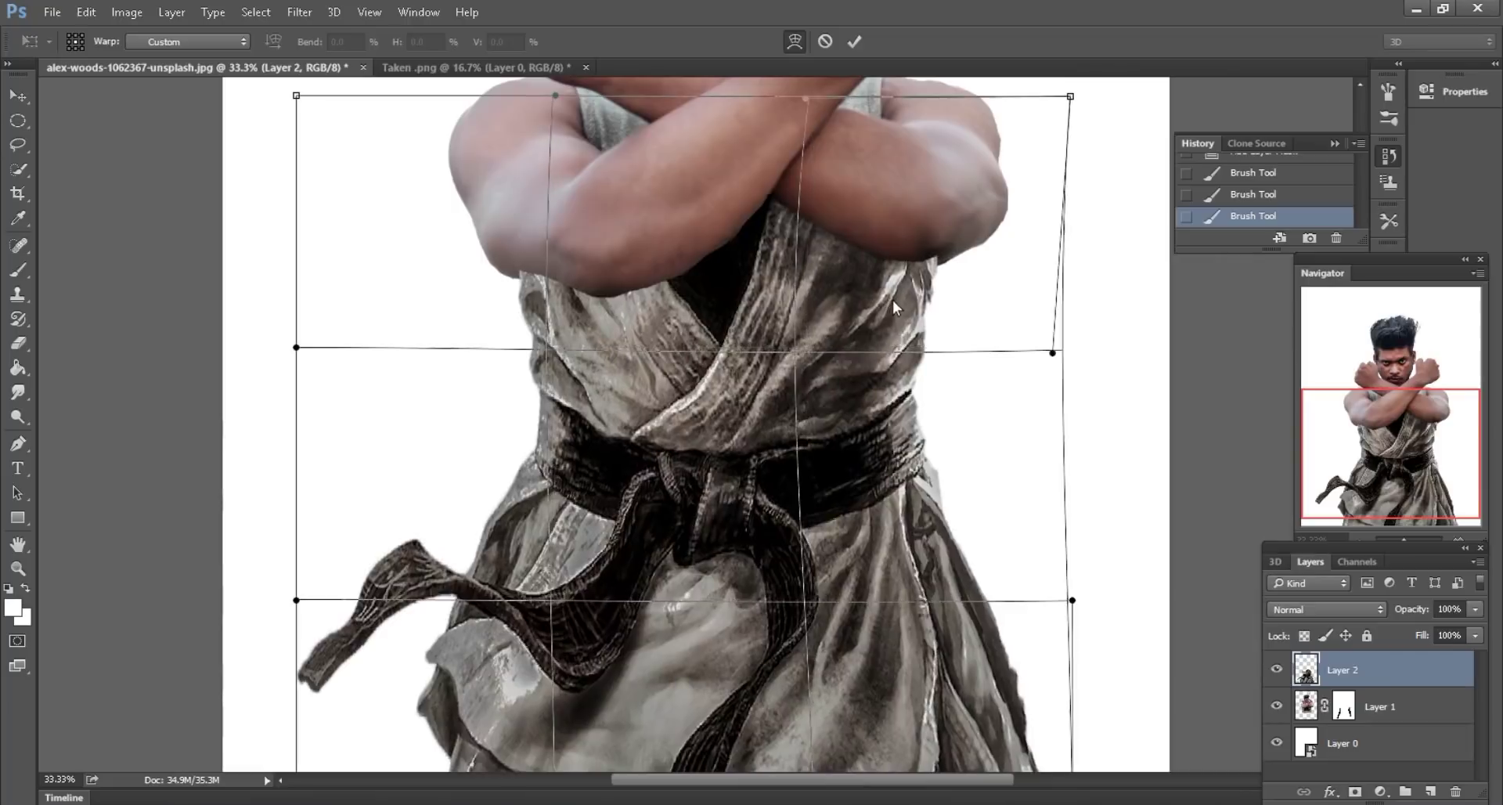
pyautogui.moveTo(895, 307); pyautogui.dragTo(899, 296)
pyautogui.moveTo(536, 317); pyautogui.dragTo(550, 315)
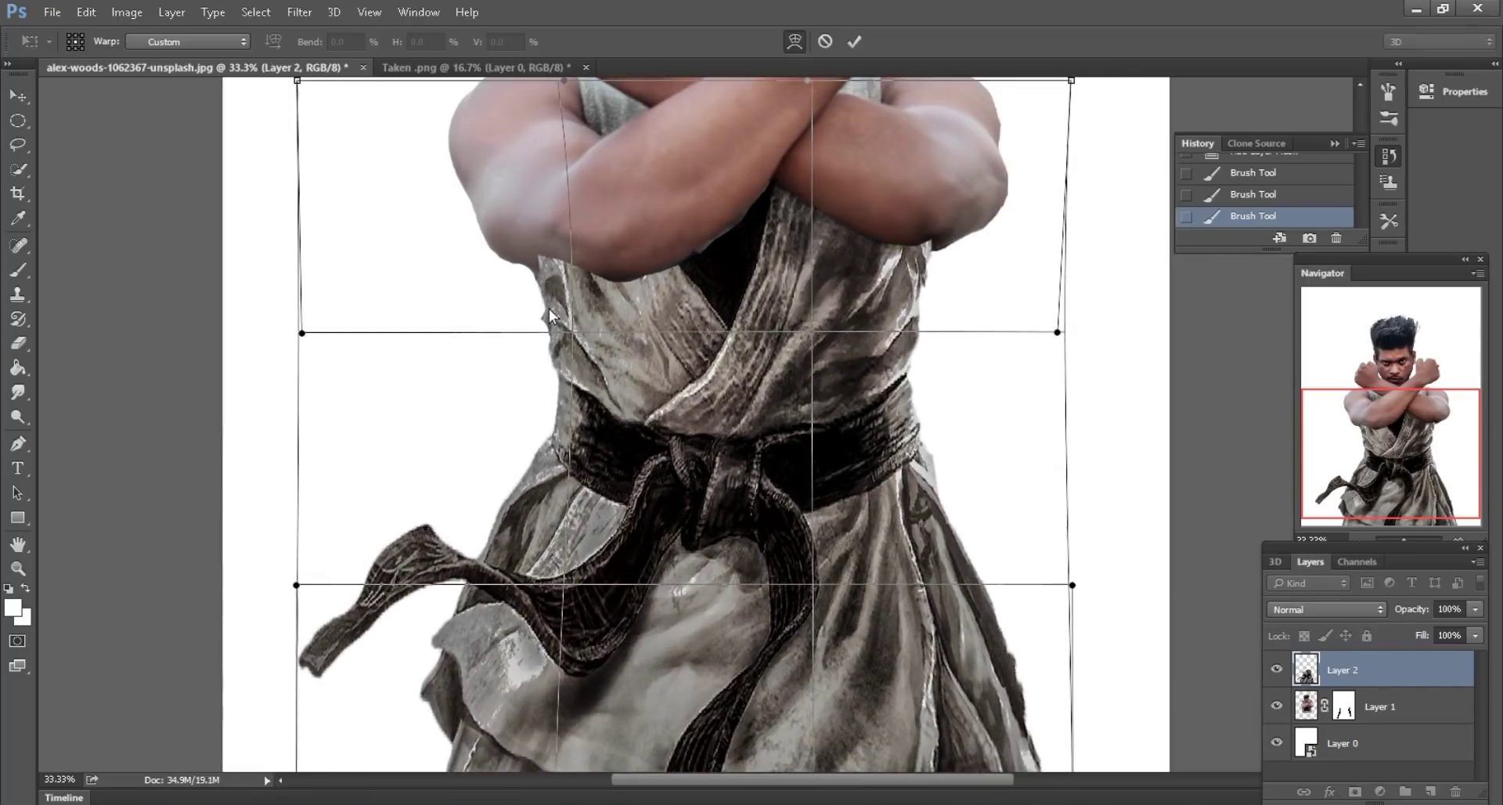
pyautogui.click(858, 42)
# - Zoom in on the chest and warp the gi again, stretching its left side out and lifting its right side
pyautogui.hotkey('ctrl', '-')
pyautogui.hotkey('ctrl', '-')
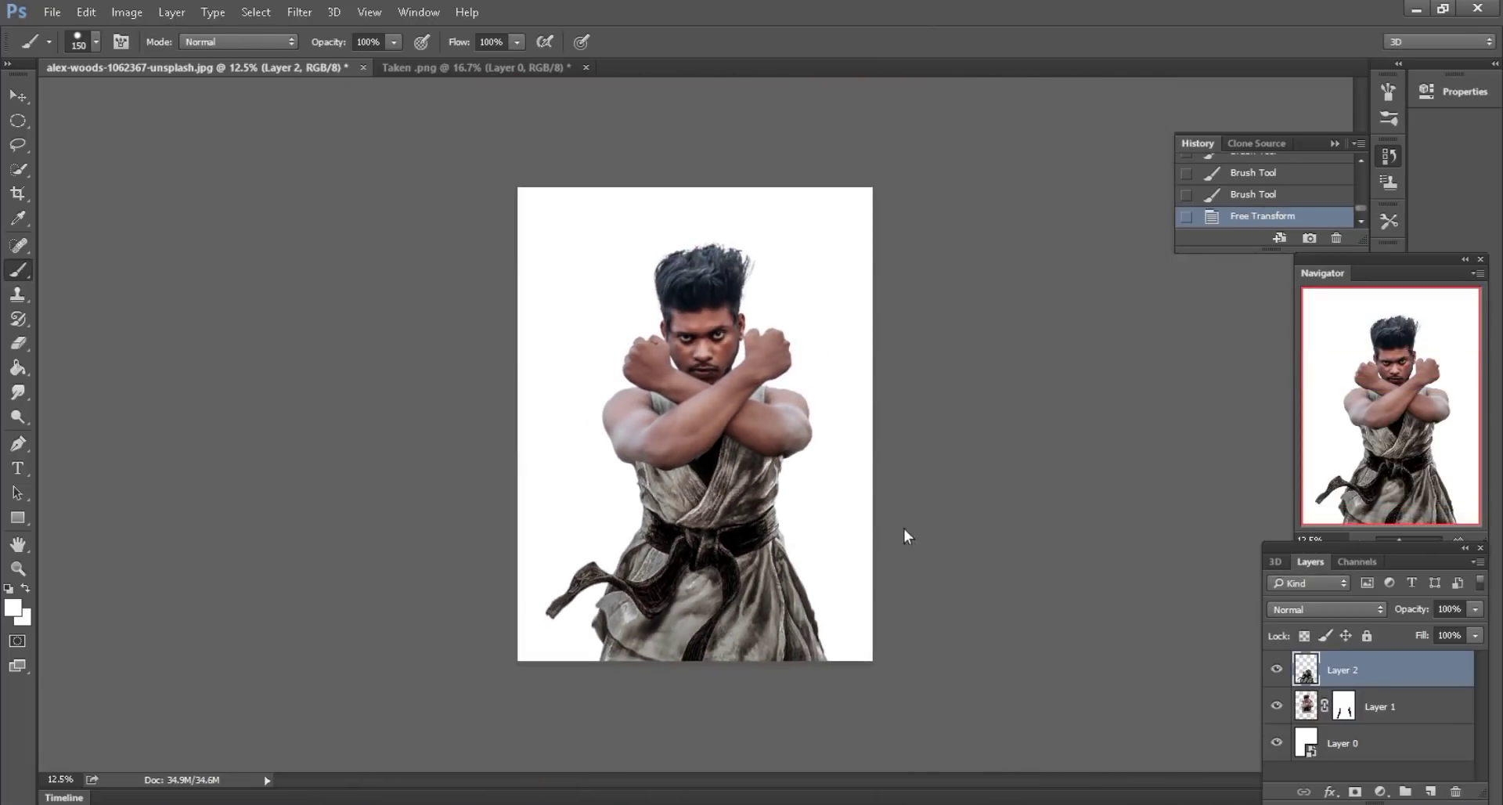
pyautogui.hotkey('ctrl', '+')
pyautogui.scroll(-1, 869, 501)
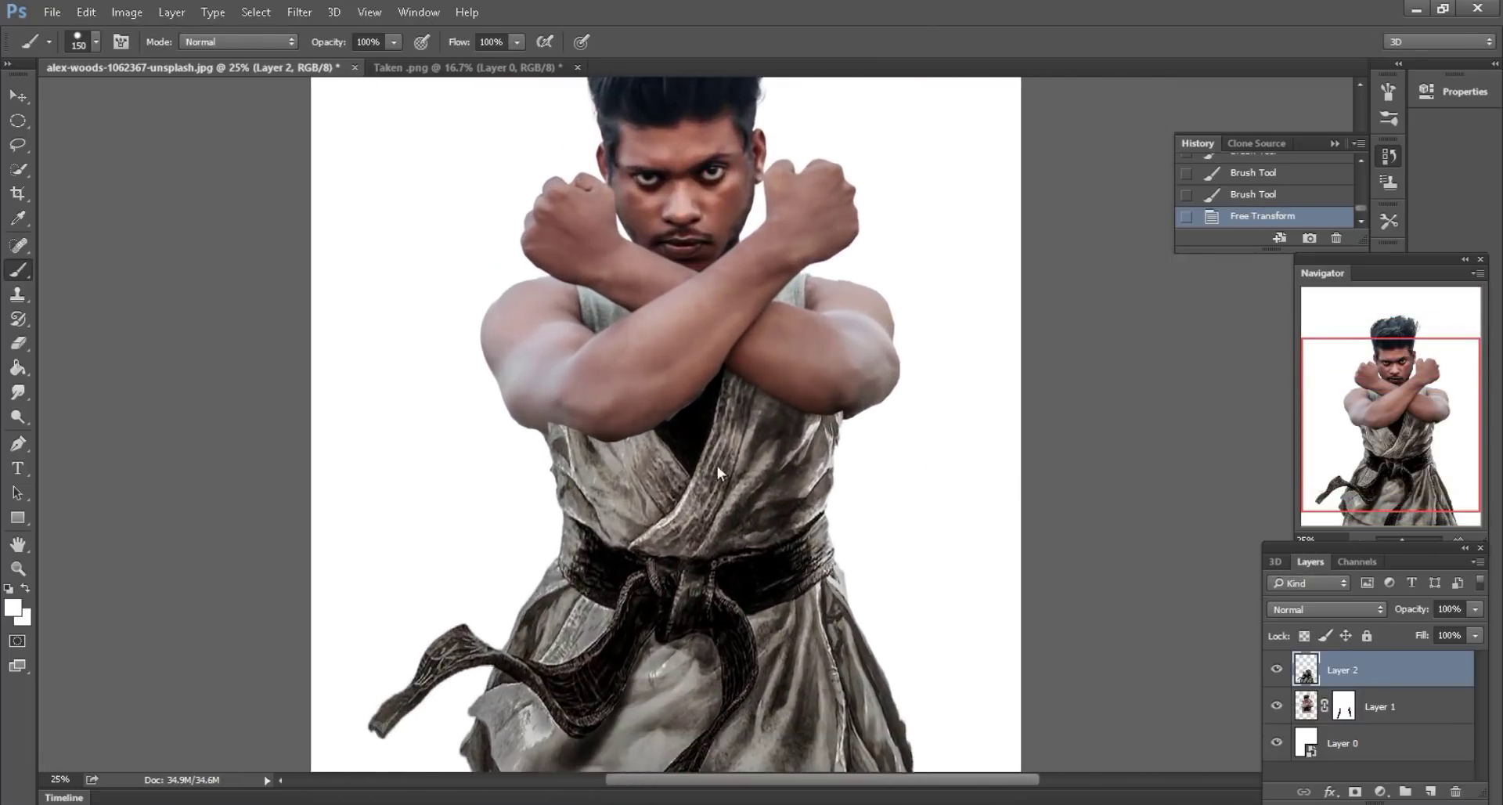
pyautogui.hotkey('ctrl', '+')
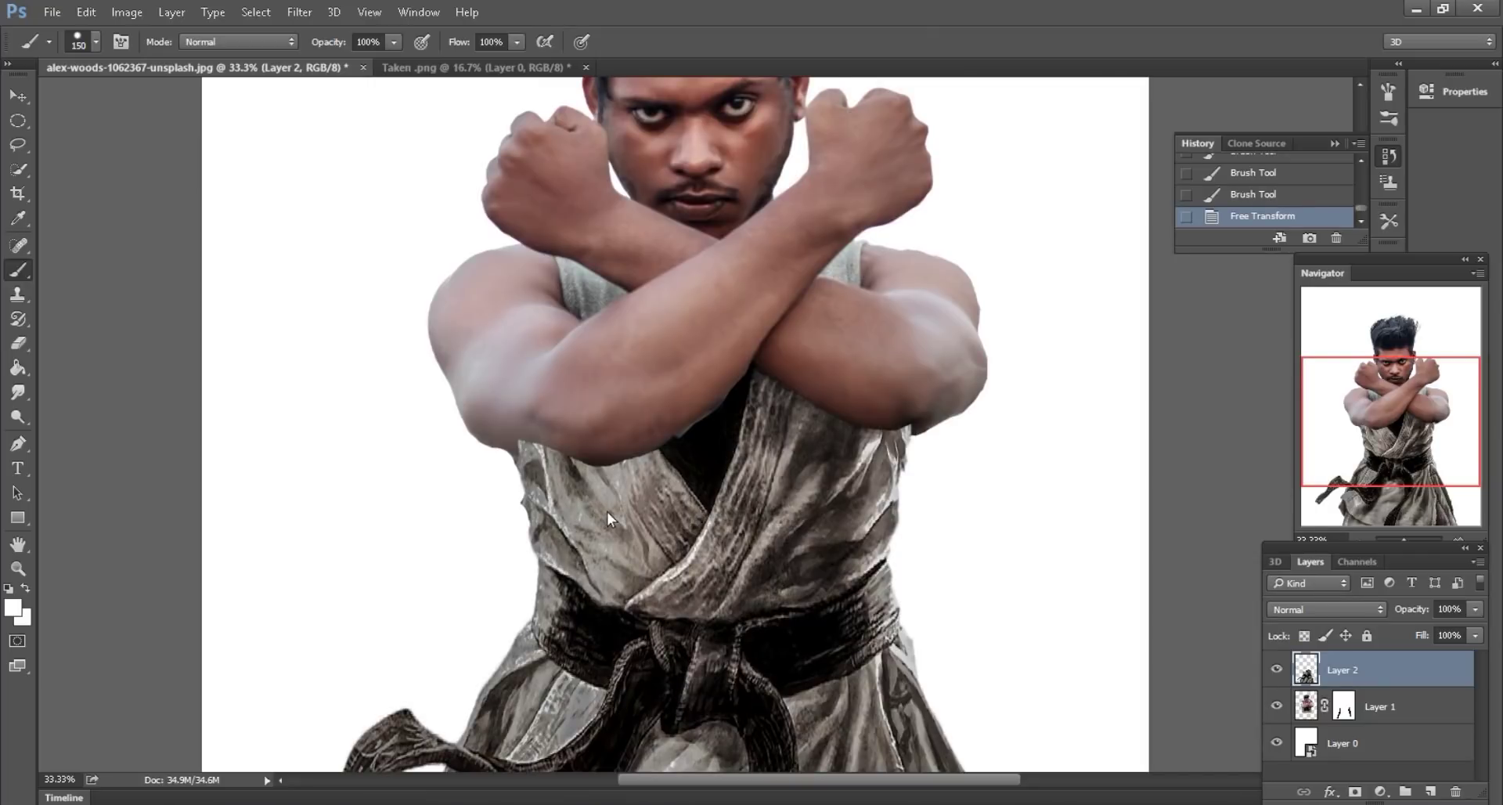
pyautogui.hotkey('ctrl', '+')
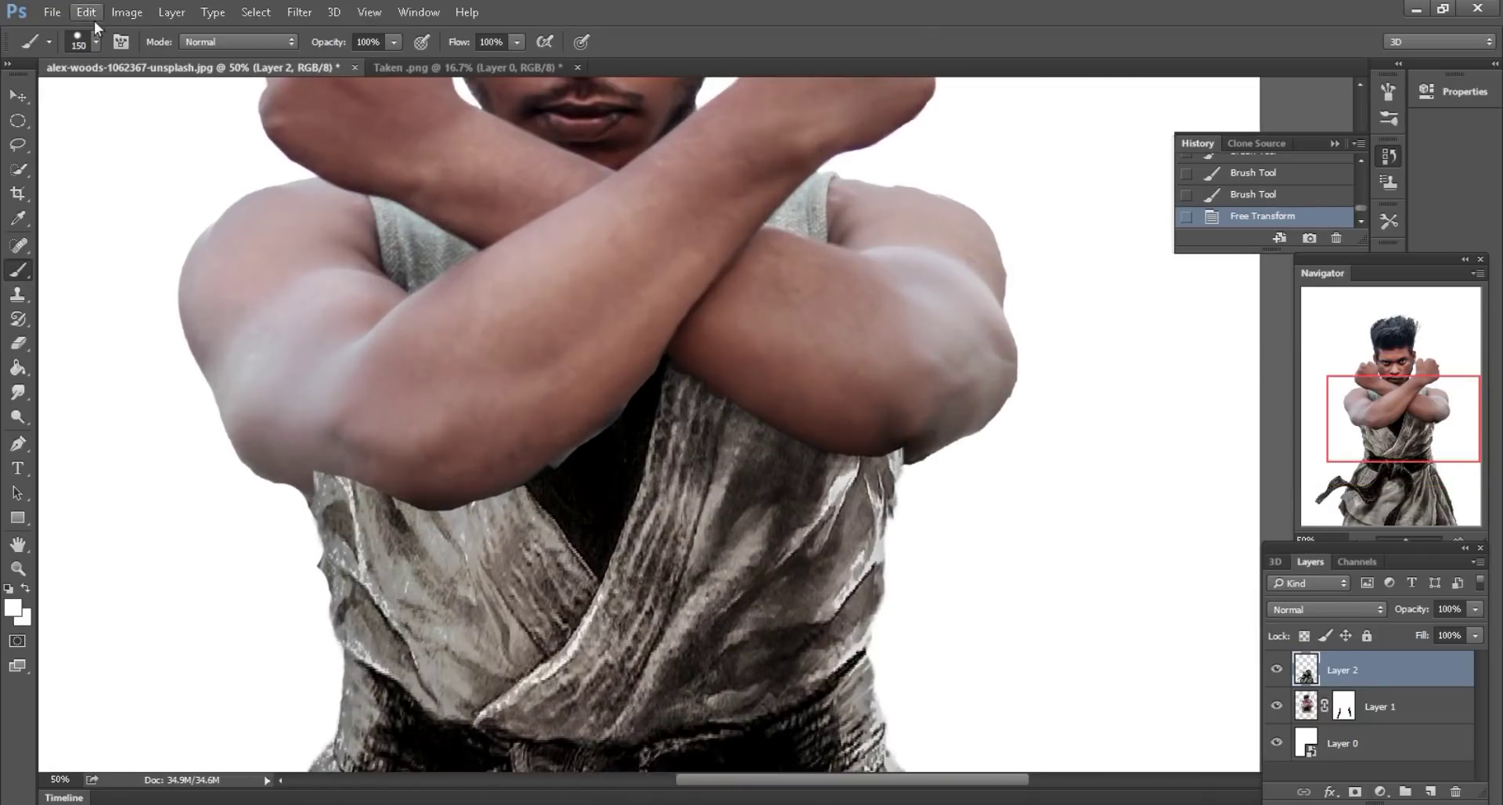
pyautogui.click(94, 20)
pyautogui.click(118, 376)
pyautogui.rightClick(730, 454)
pyautogui.click(771, 599)
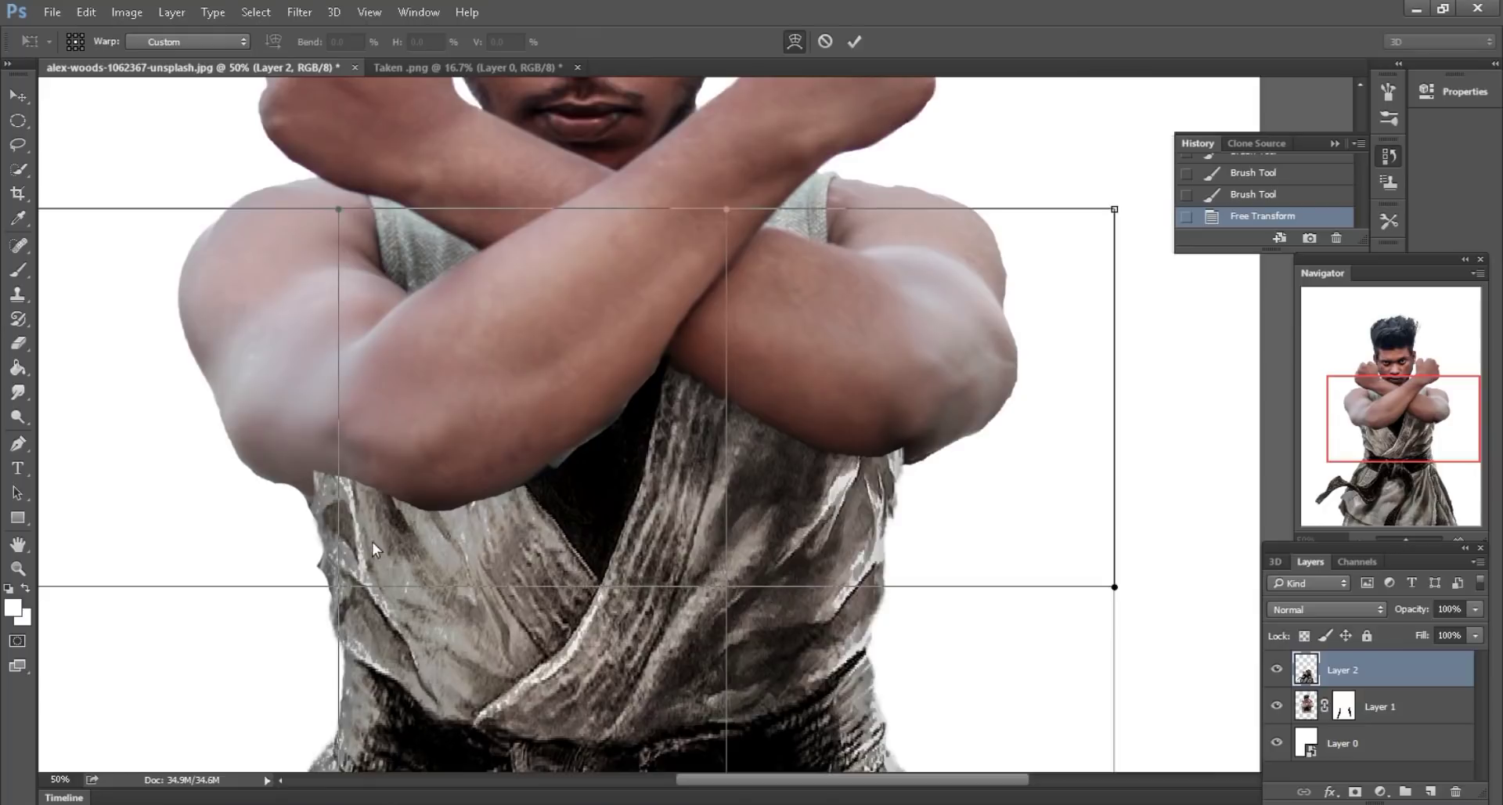
pyautogui.moveTo(373, 542); pyautogui.dragTo(304, 518)
pyautogui.moveTo(845, 525); pyautogui.dragTo(886, 449)
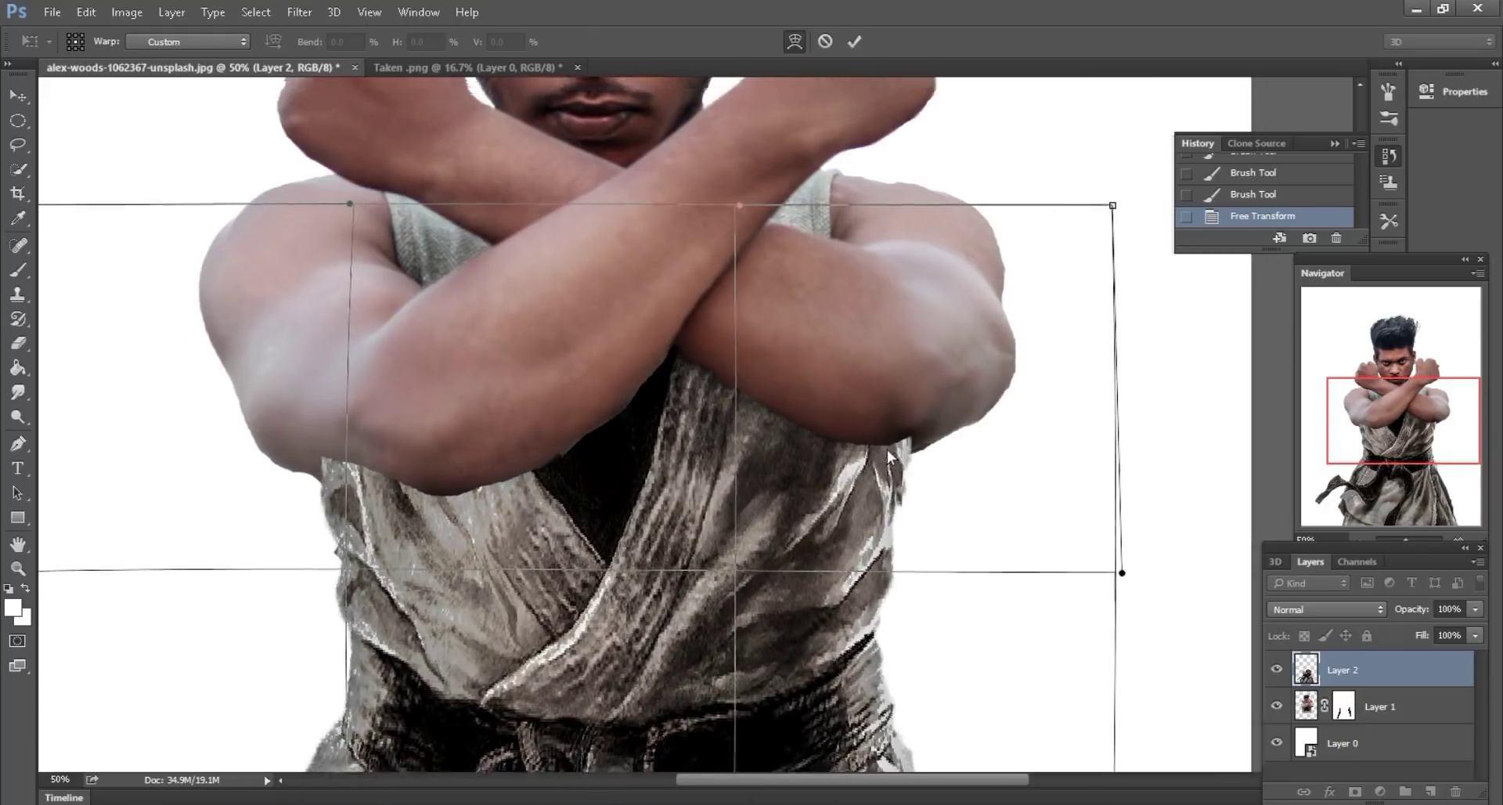
pyautogui.hotkey('ctrl', '-')
pyautogui.hotkey('ctrl', '-')
pyautogui.hotkey('ctrl', '-')
pyautogui.hotkey('ctrl', '-')
# - Commit the gi warp, then lower Layer 2's fill and add a layer mask
pyautogui.click(858, 42)
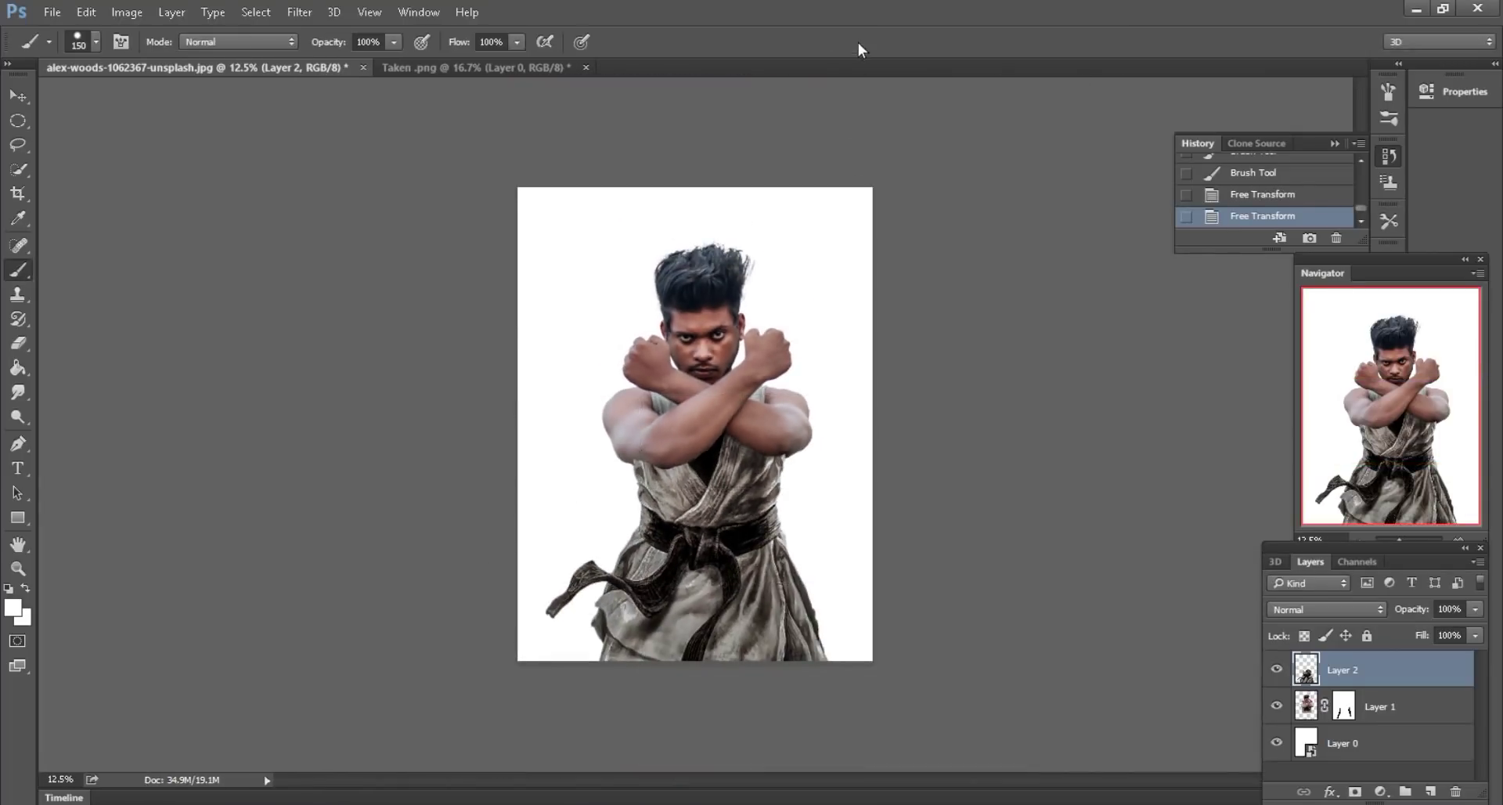
pyautogui.hotkey('ctrl', '+')
pyautogui.hotkey('ctrl', '+')
pyautogui.hotkey('ctrl', '+')
pyautogui.hotkey('ctrl', '+')
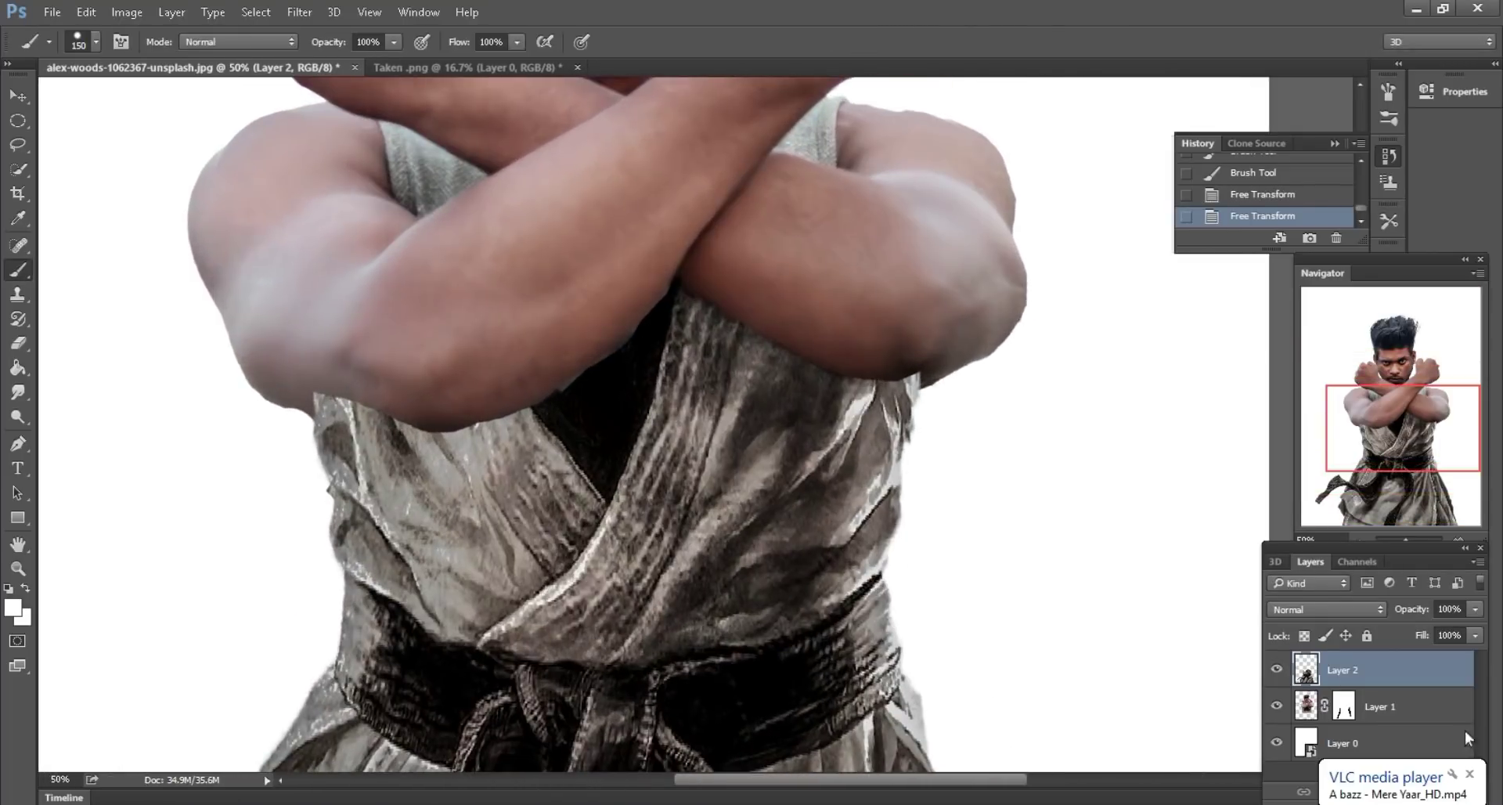
pyautogui.moveTo(1417, 635); pyautogui.dragTo(1390, 632)
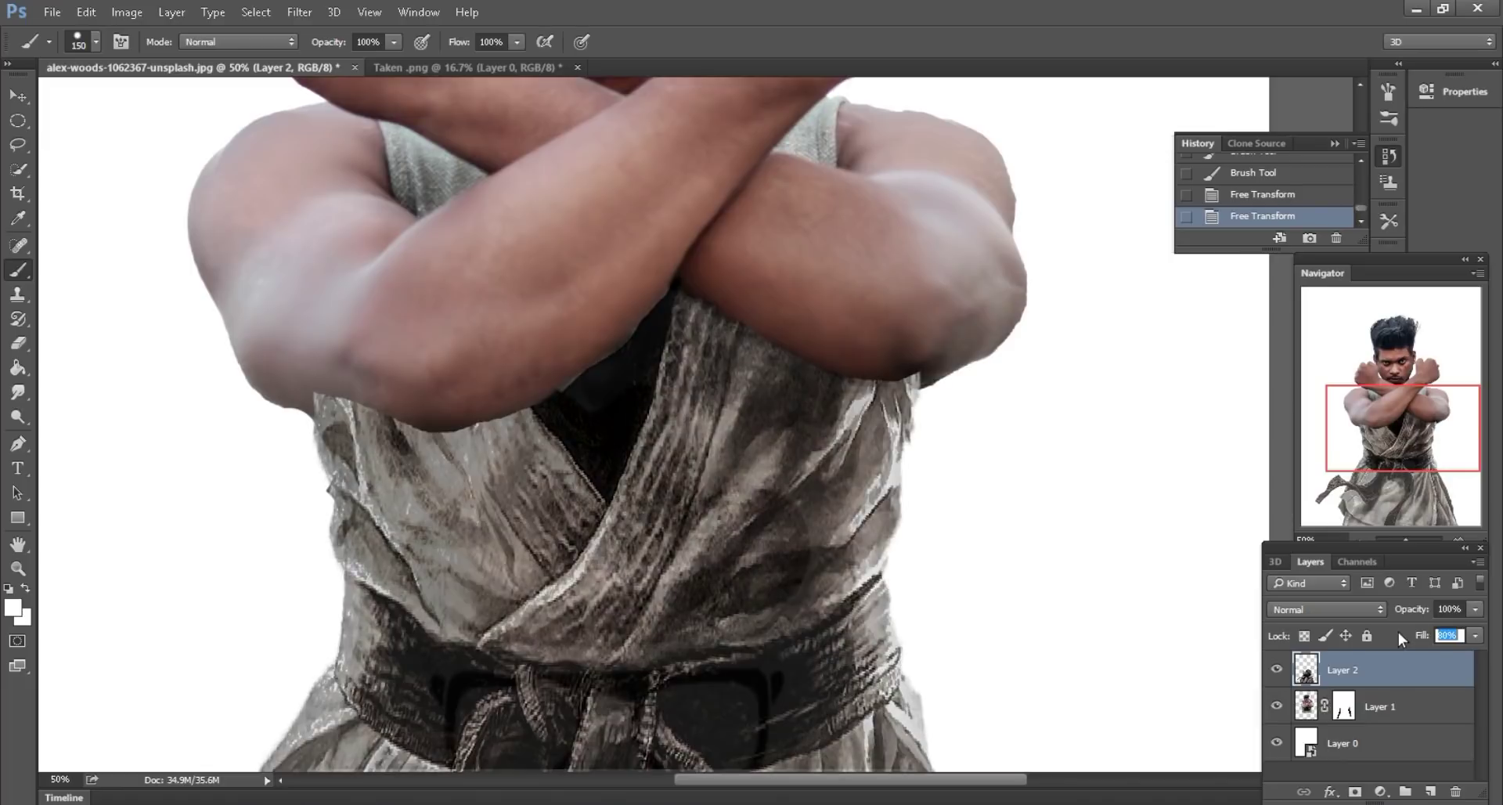
pyautogui.click(1357, 792)
pyautogui.hotkey('ctrl', '+')
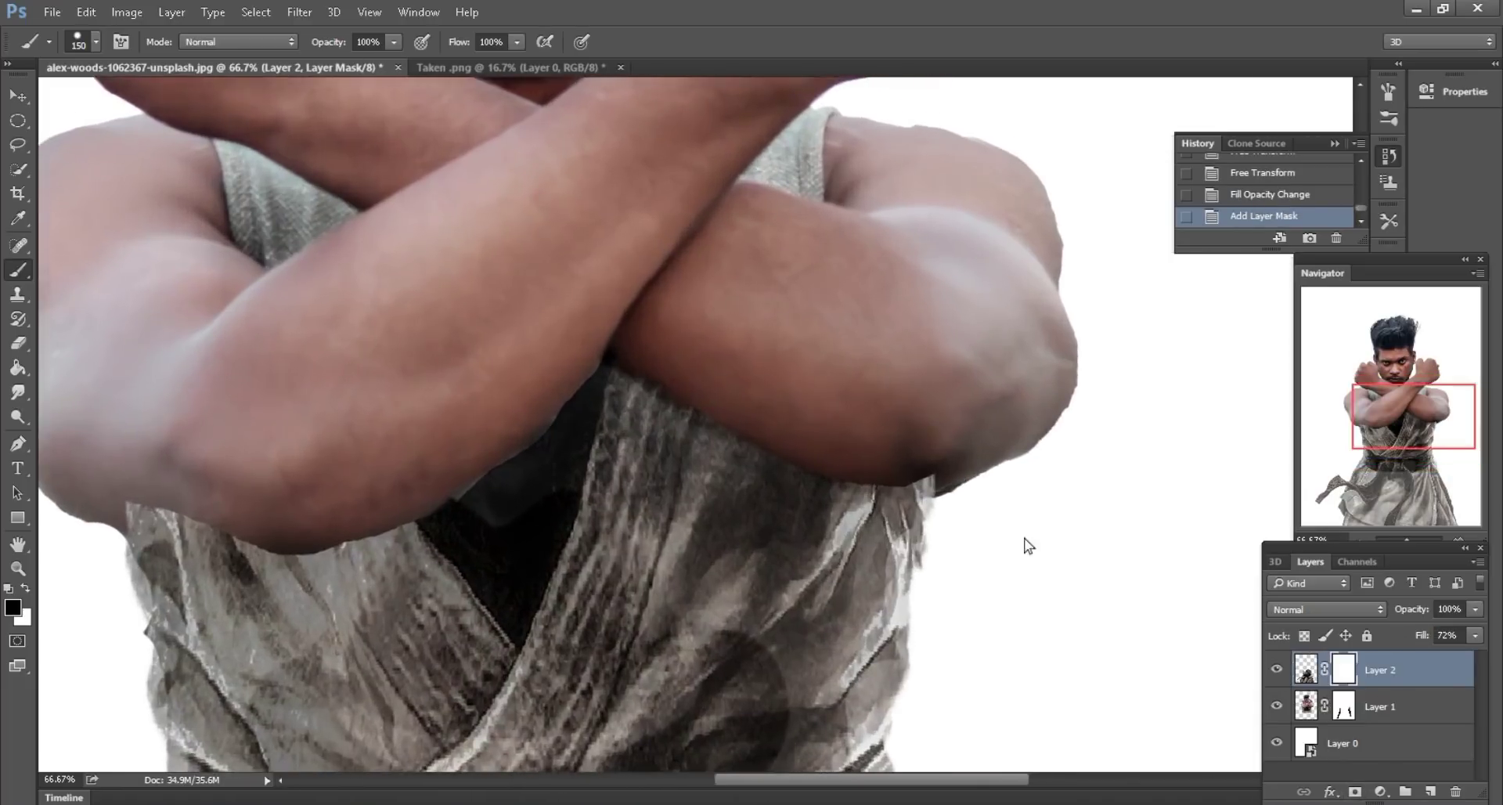
pyautogui.moveTo(1425, 634); pyautogui.dragTo(1394, 632)
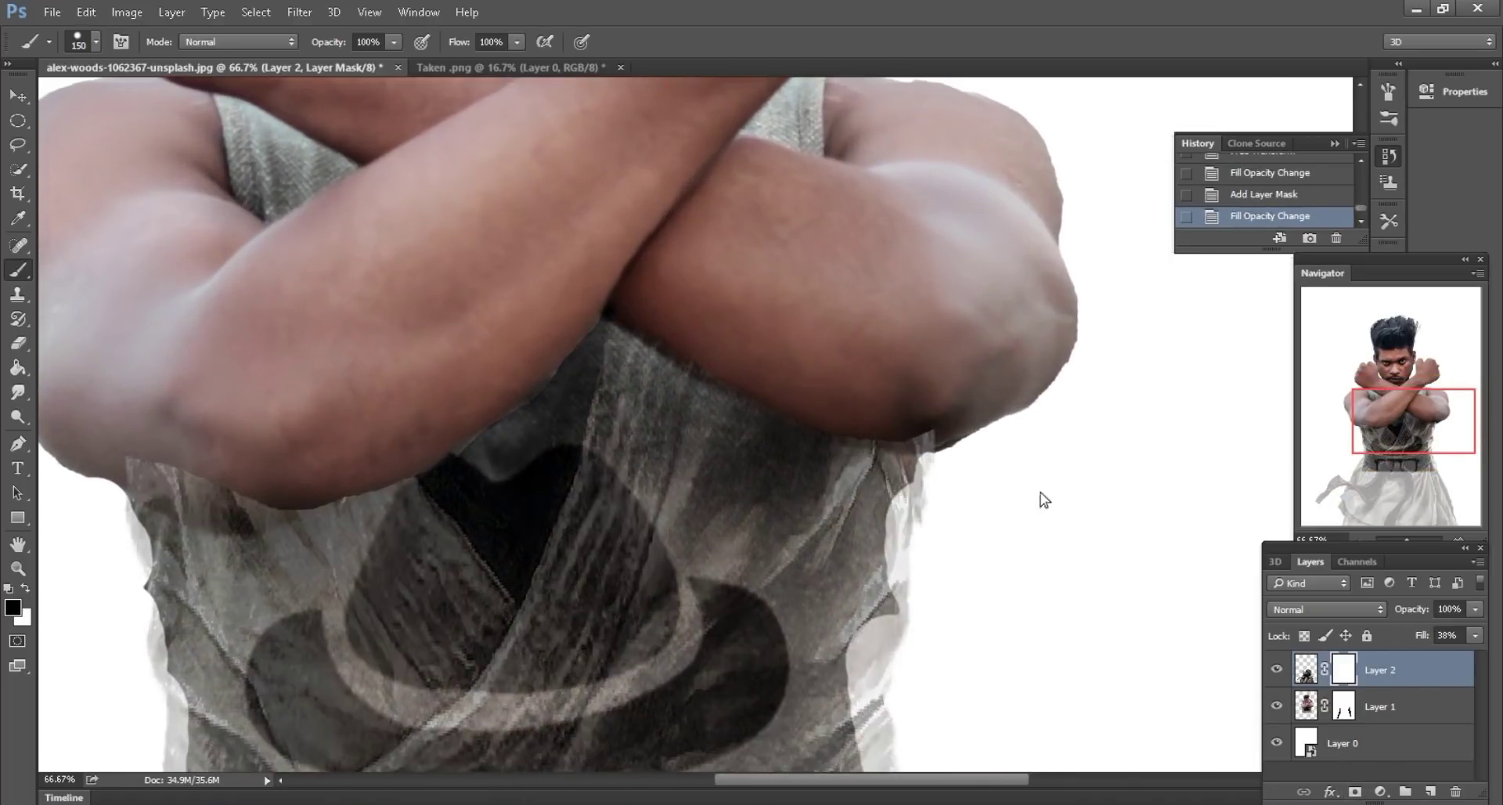
pyautogui.hotkey('ctrl', '+')
pyautogui.press('[')
pyautogui.press('[')
pyautogui.press('[')
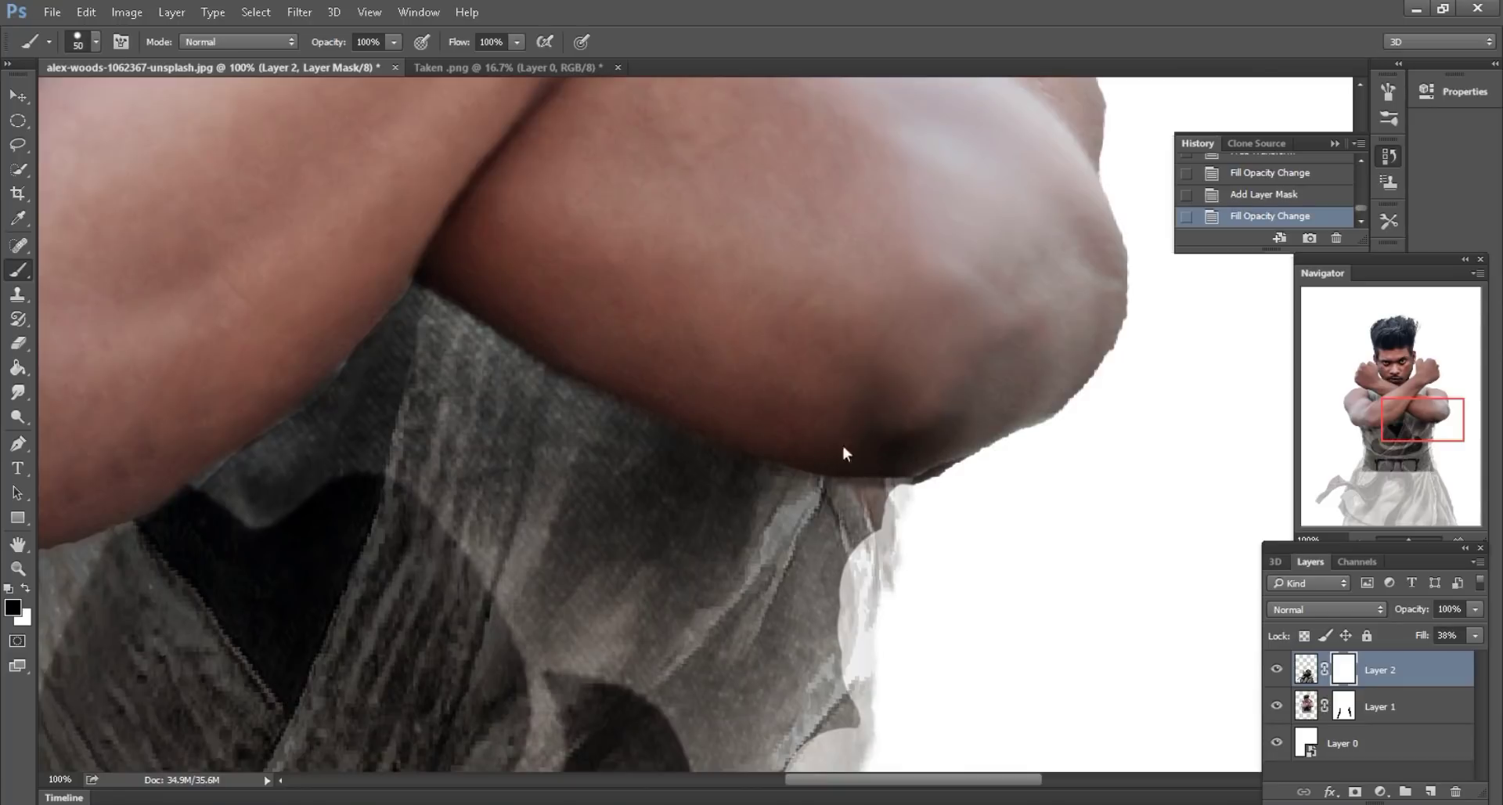
# - Paint black on Layer 2's mask to hide gi fabric over the crossed arms
pyautogui.click(932, 402)
pyautogui.hscroll(-2, 933, 402)
pyautogui.hscroll(-2, 933, 402)
pyautogui.hscroll(-2, 932, 402)
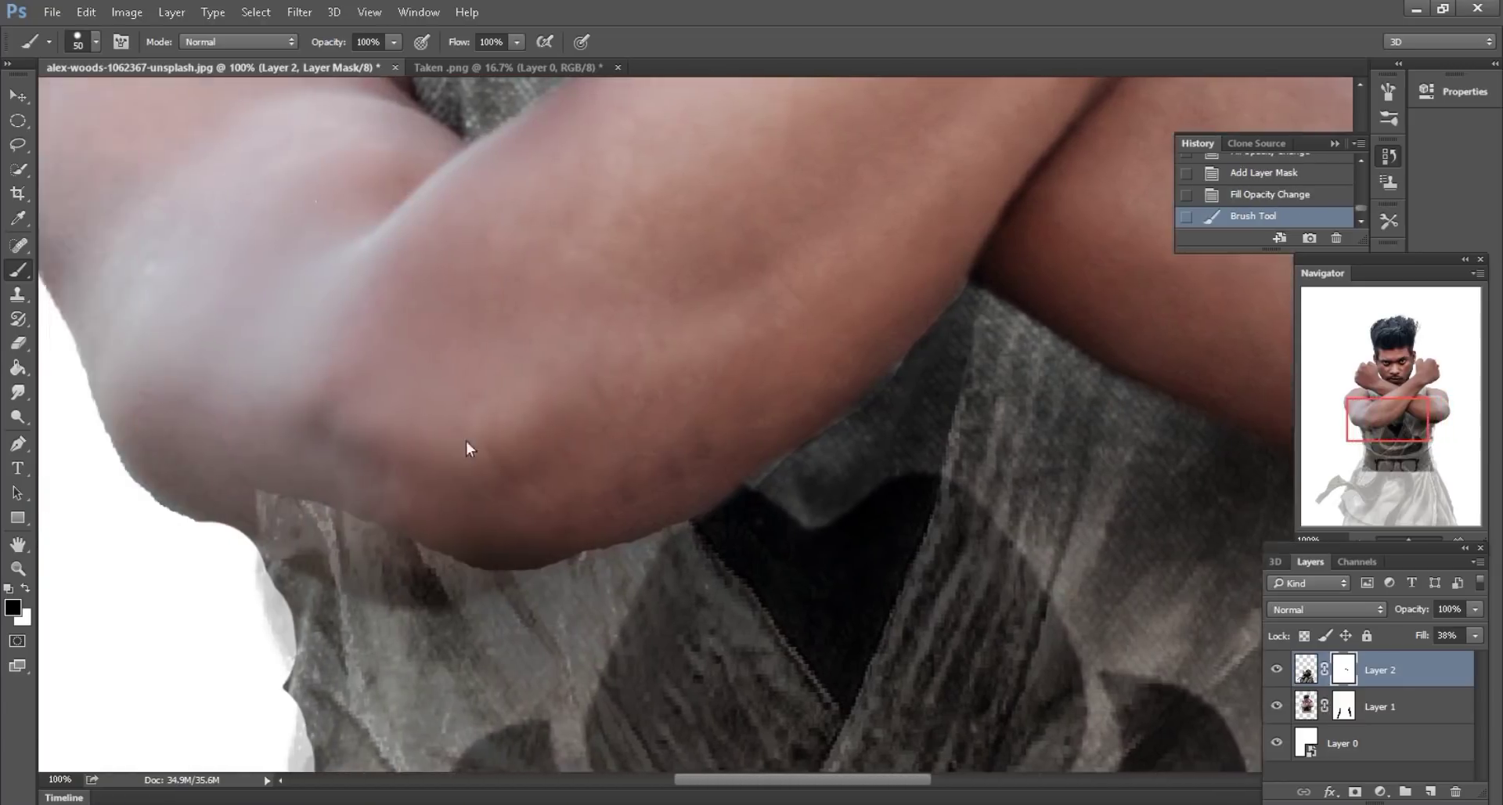
pyautogui.scroll(-3, 478, 430)
pyautogui.press(']')
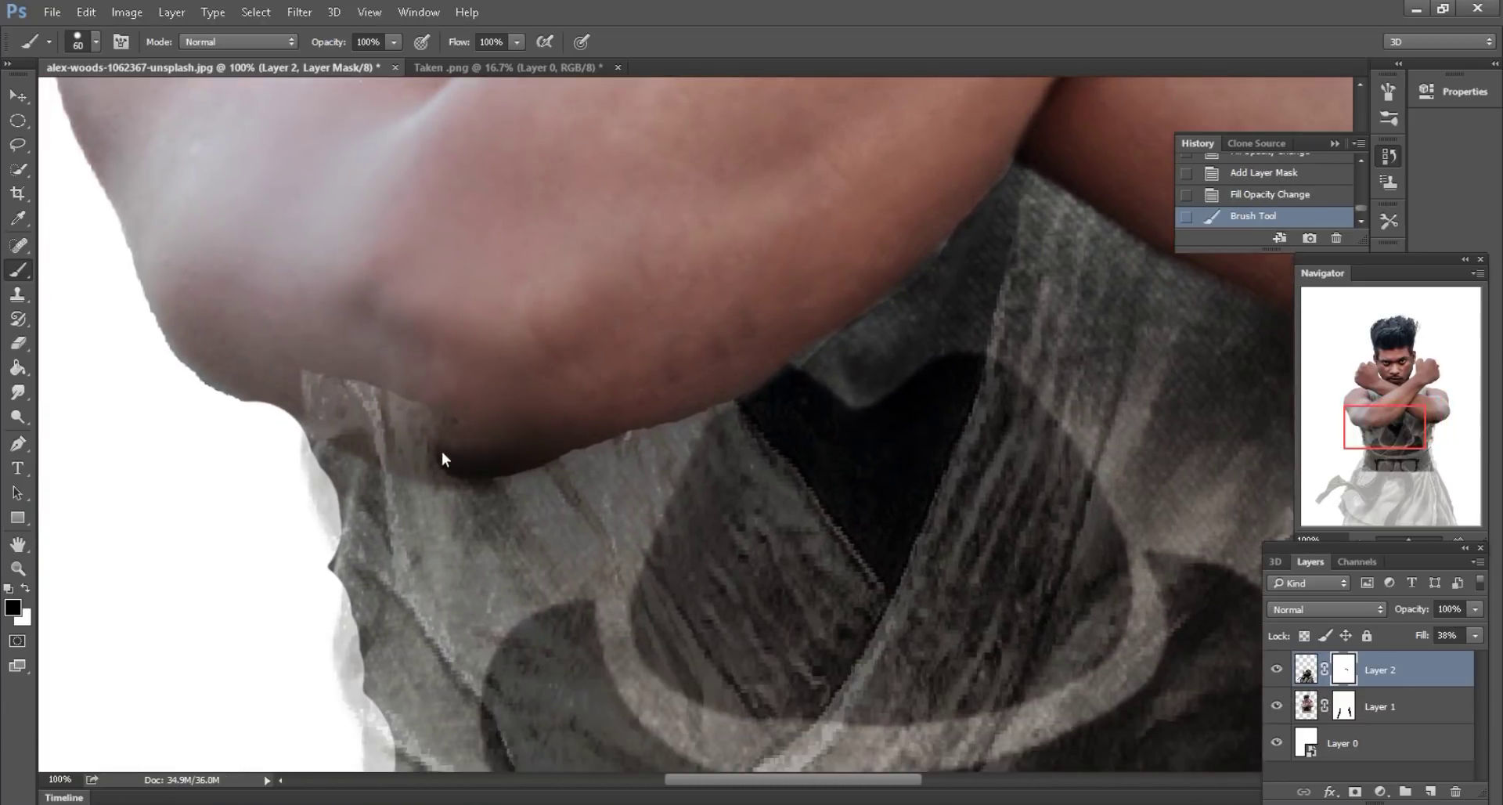
pyautogui.moveTo(318, 401); pyautogui.dragTo(420, 385)
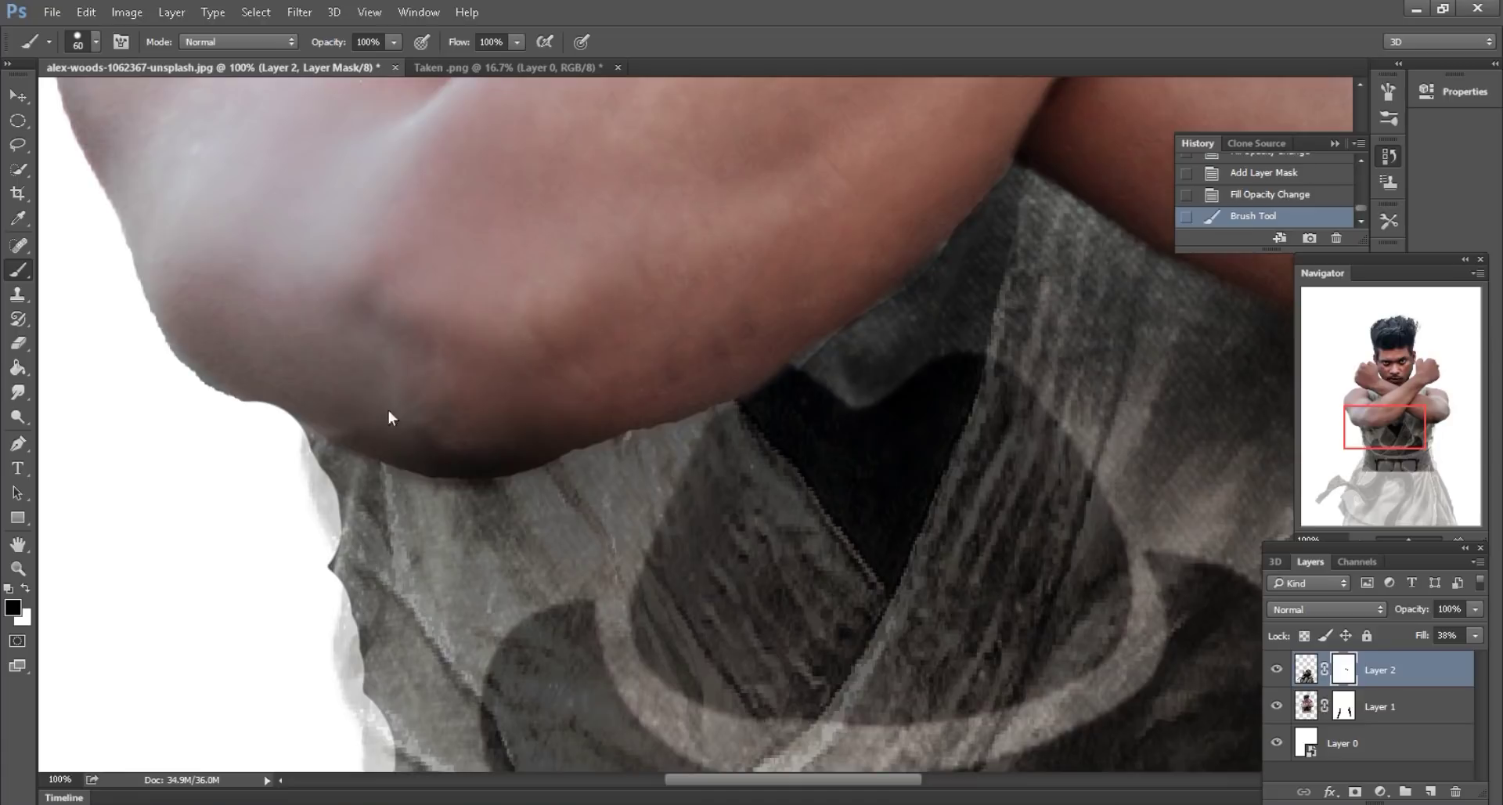
pyautogui.click(748, 343)
pyautogui.scroll(1, 748, 343)
pyautogui.hscroll(2, 703, 369)
pyautogui.hscroll(-2, 676, 455)
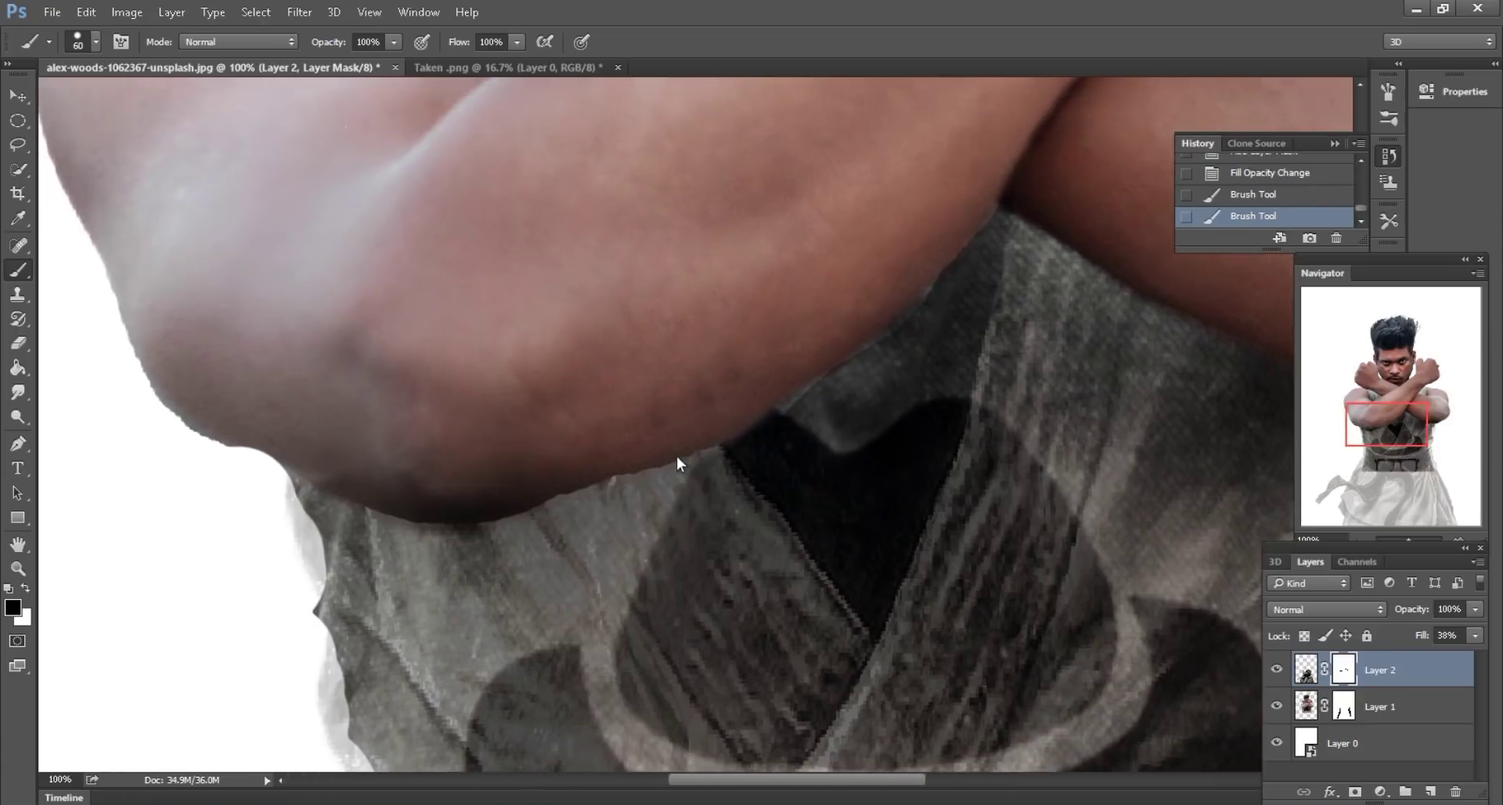
# - Touch up the edge of Layer 1's mask along the arm
pyautogui.click(1346, 709)
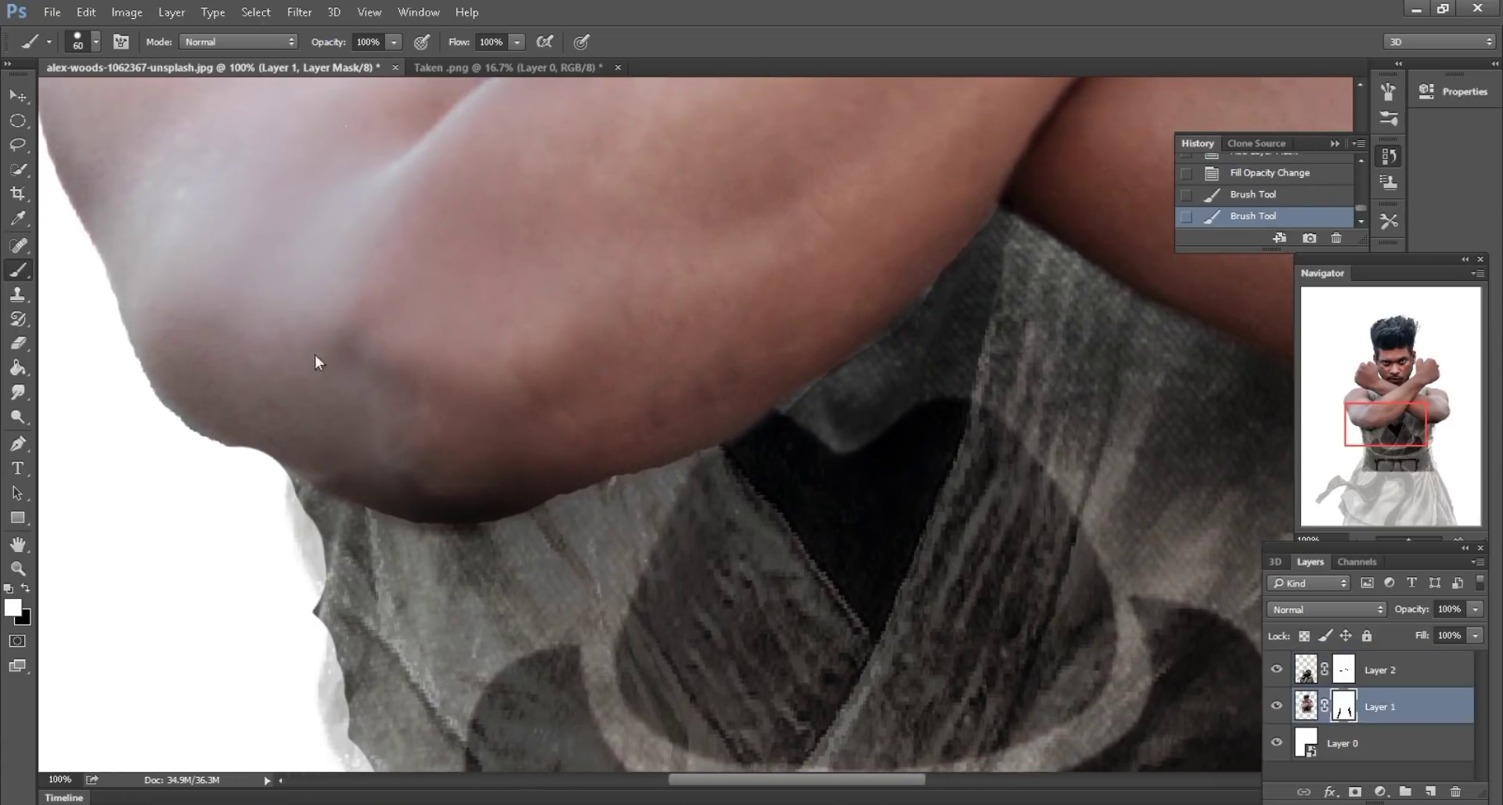
pyautogui.click(255, 421)
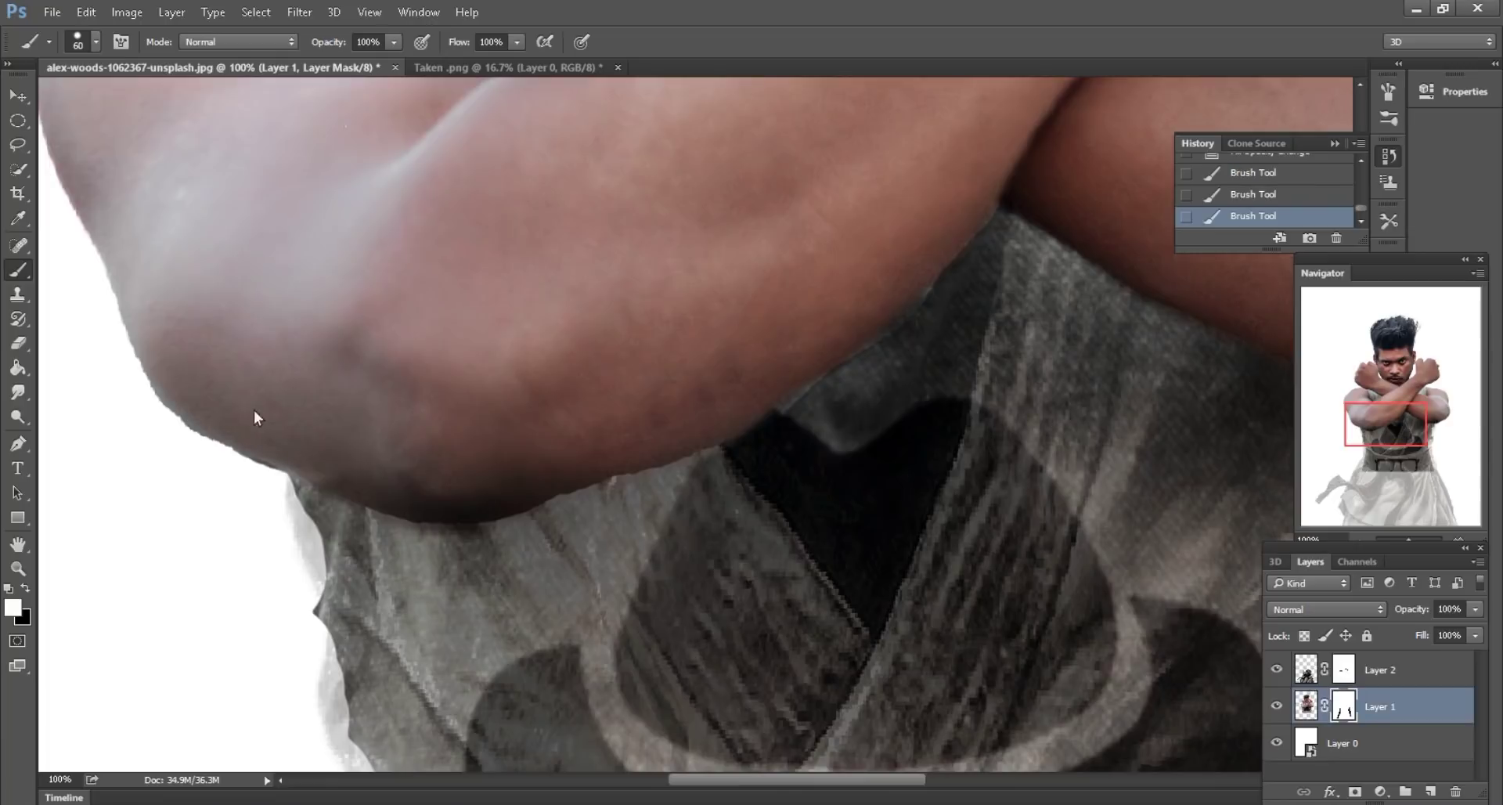
pyautogui.scroll(-1, 402, 426)
pyautogui.scroll(-1, 783, 501)
# - Restore Layer 2's fill to 100%
pyautogui.click(1383, 664)
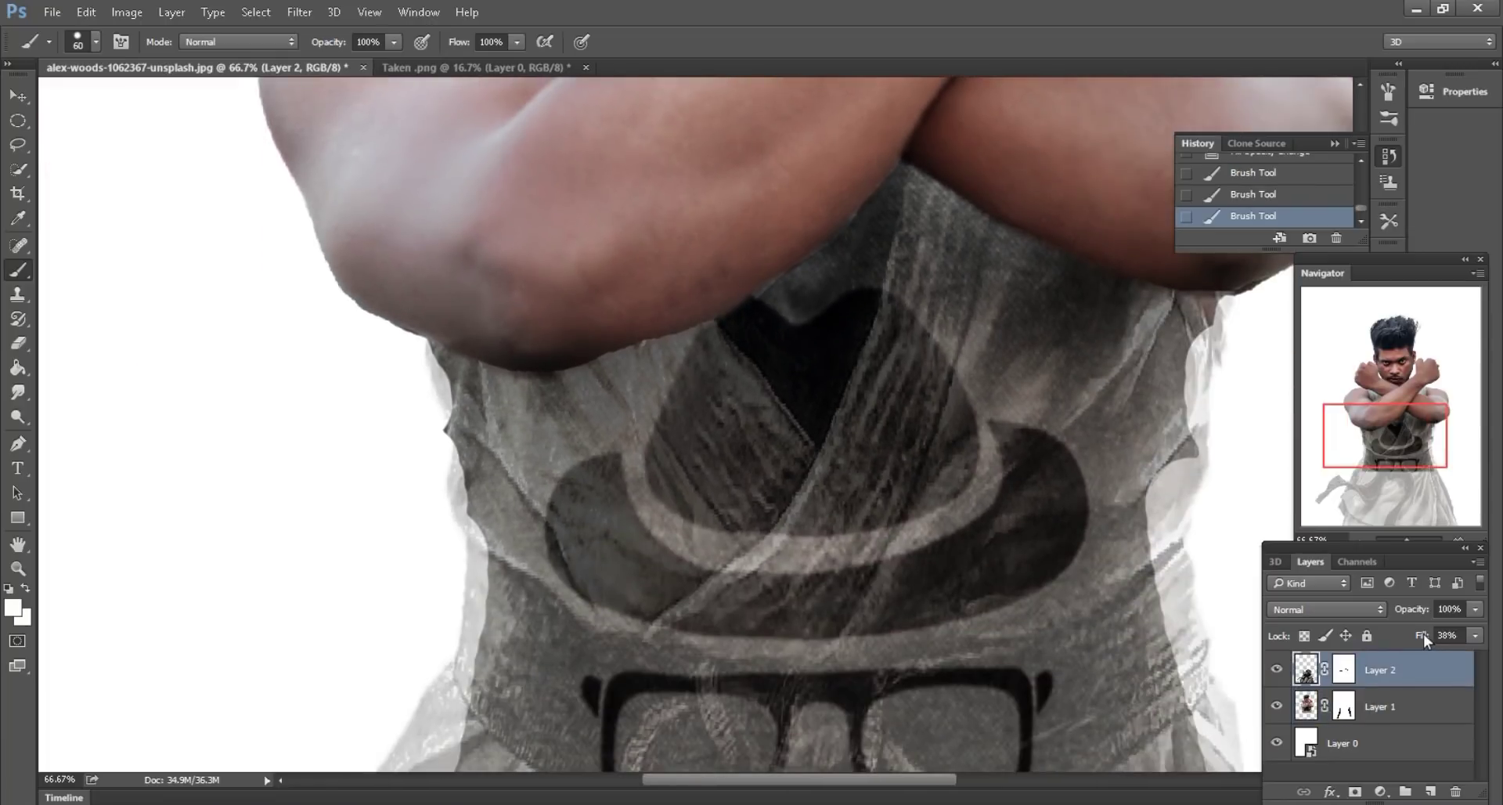
pyautogui.moveTo(1424, 633); pyautogui.dragTo(1472, 632)
pyautogui.scroll(1, 881, 440)
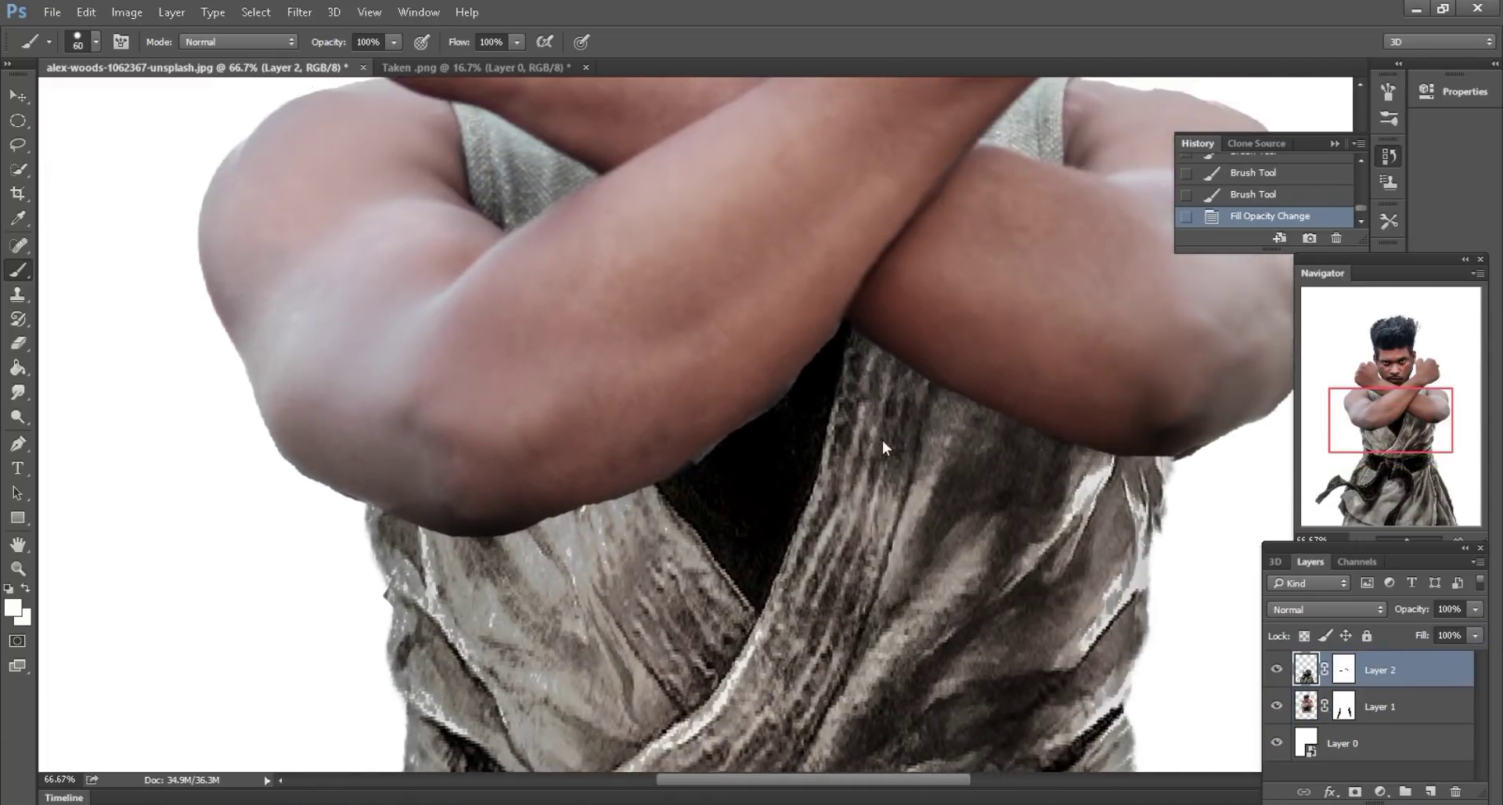
pyautogui.scroll(-2, 737, 512)
pyautogui.scroll(-1, 737, 511)
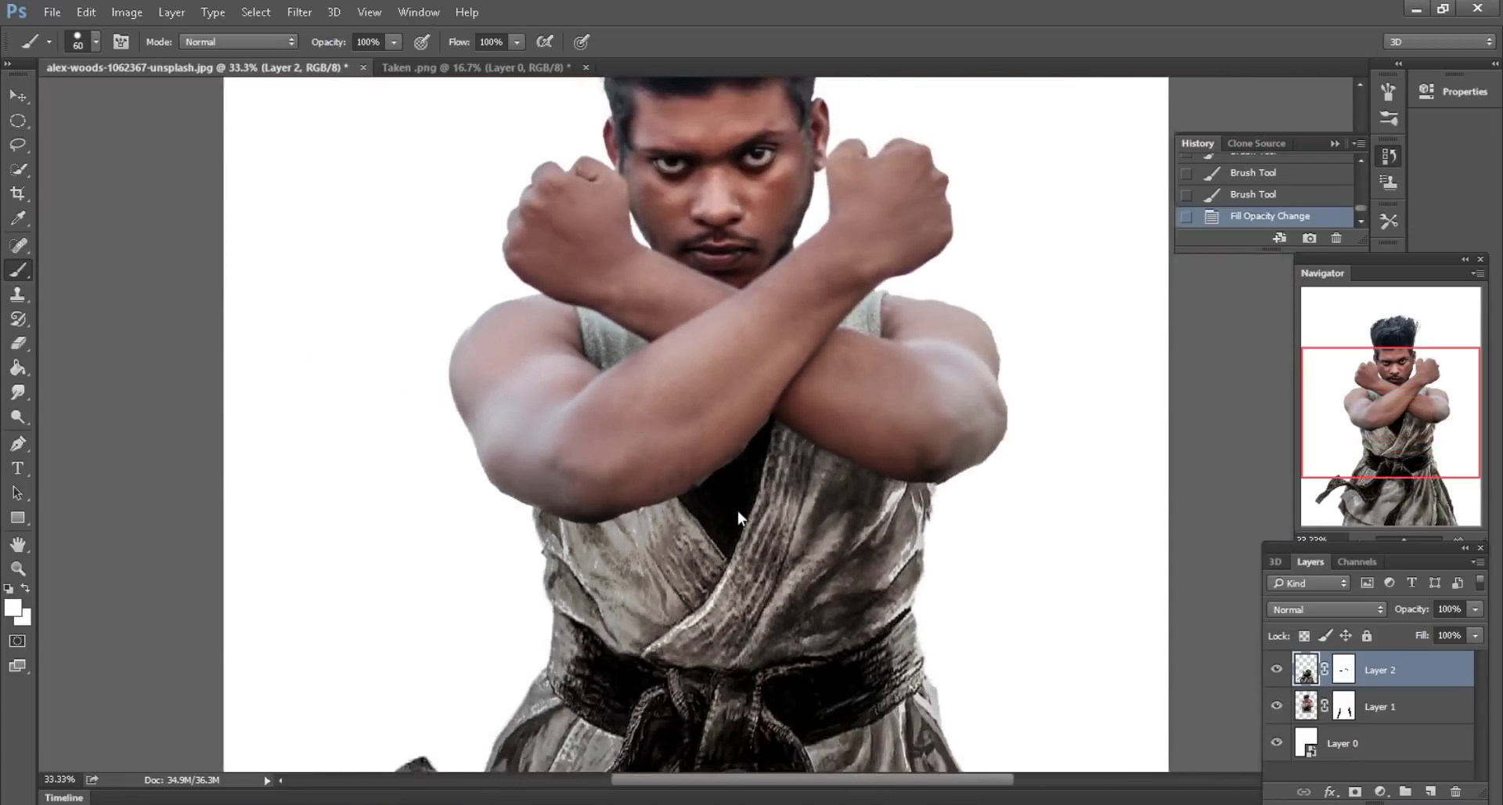
pyautogui.scroll(-1, 907, 498)
pyautogui.scroll(-1, 911, 501)
pyautogui.scroll(-1, 909, 495)
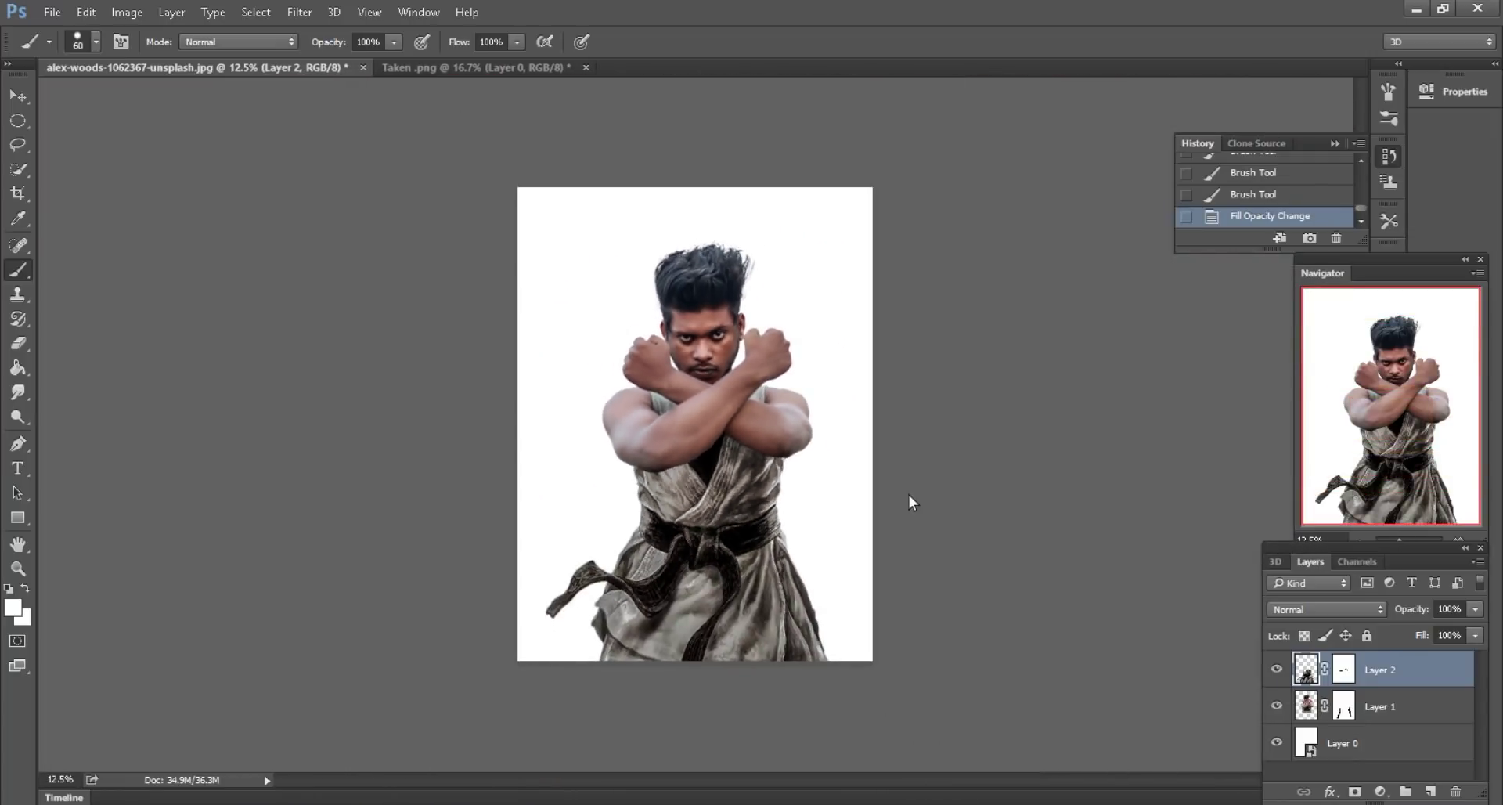
pyautogui.scroll(2, 909, 495)
pyautogui.scroll(1, 689, 391)
# - On Layer 1, set the foreground to 000000 and the brush opacity to 21%
pyautogui.click(1309, 709)
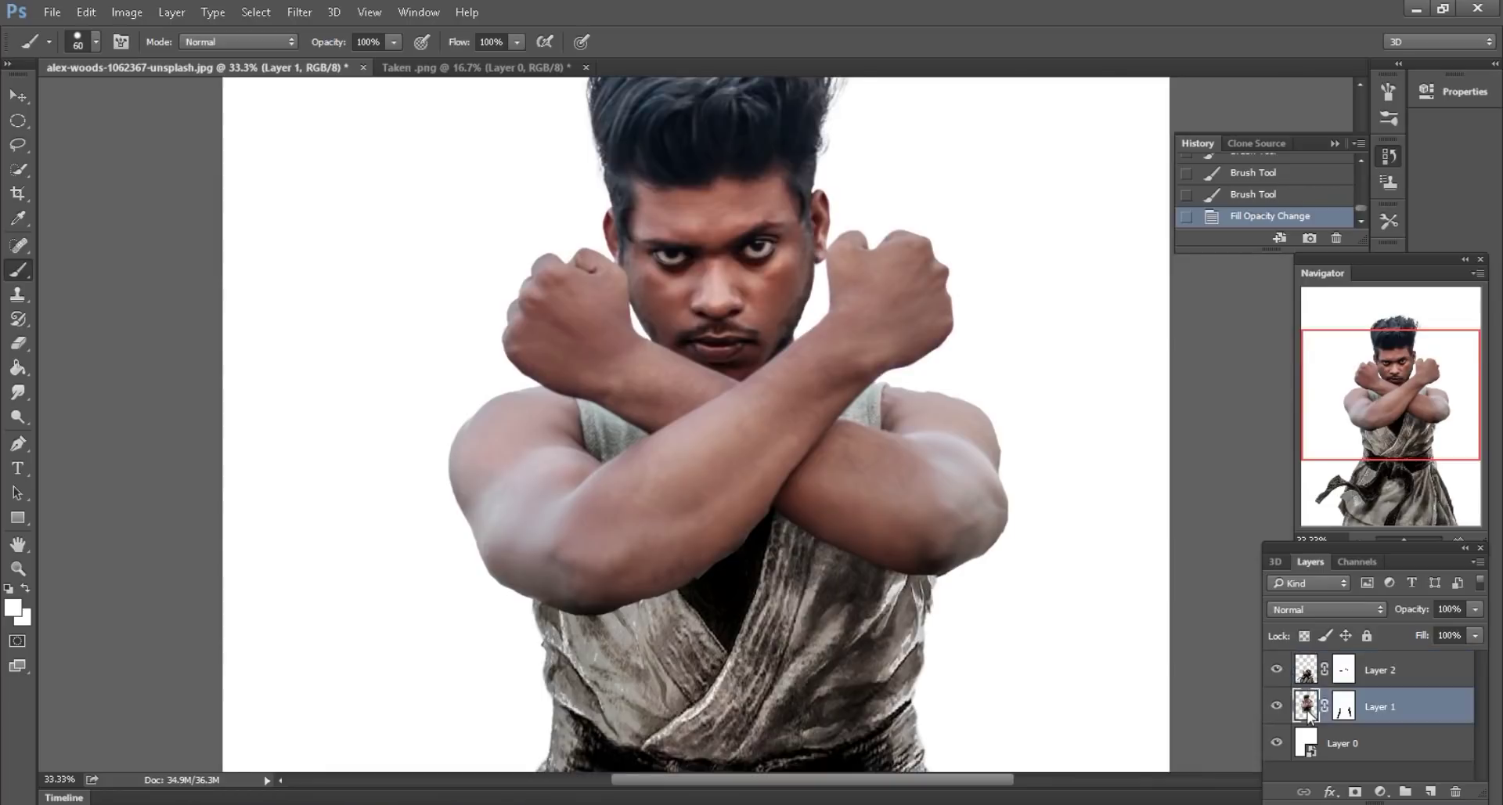
pyautogui.hotkey('ctrl', '+')
pyautogui.click(14, 609)
pyautogui.write('000000')
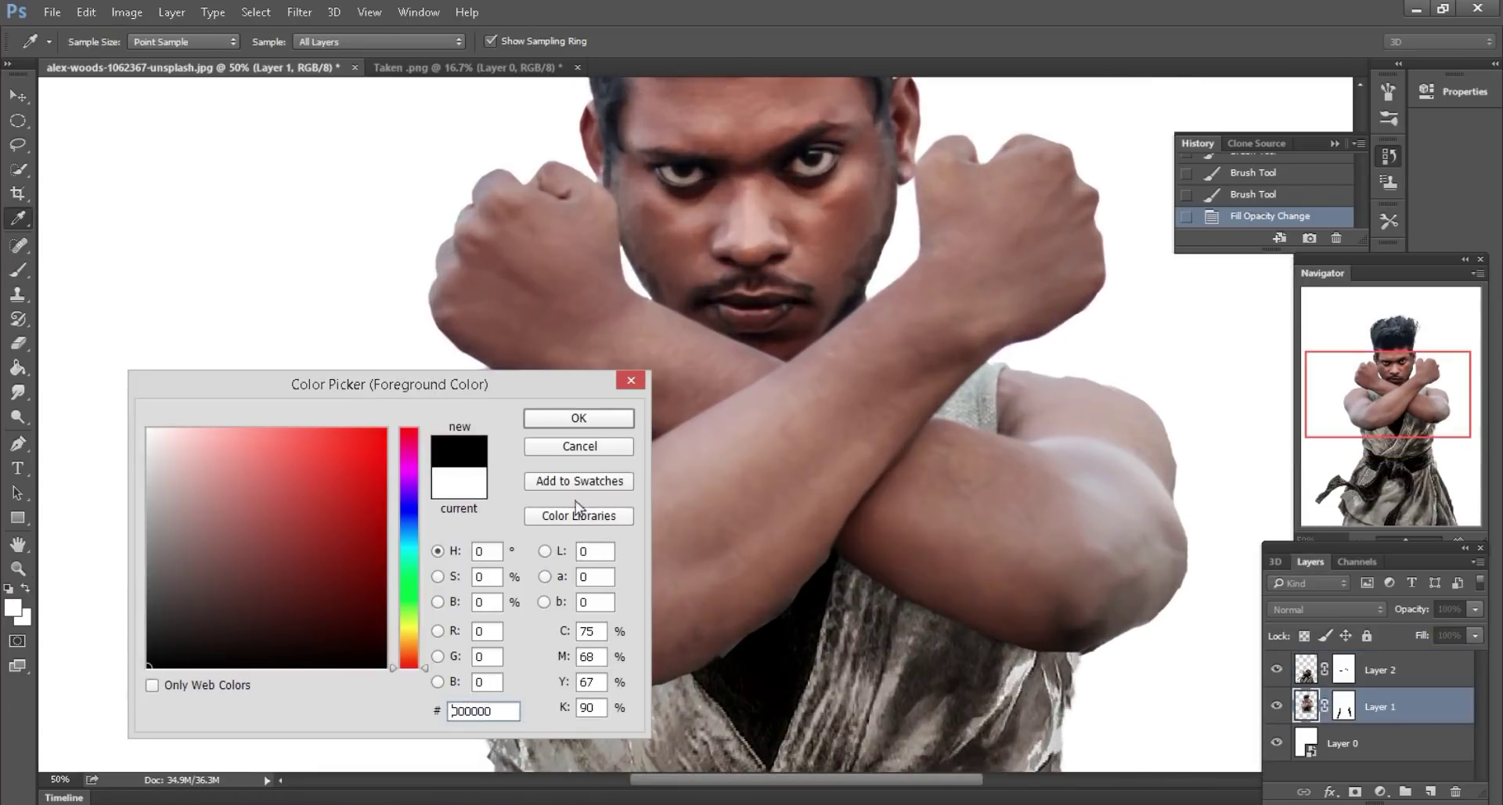
pyautogui.press('Return')
pyautogui.press('b')
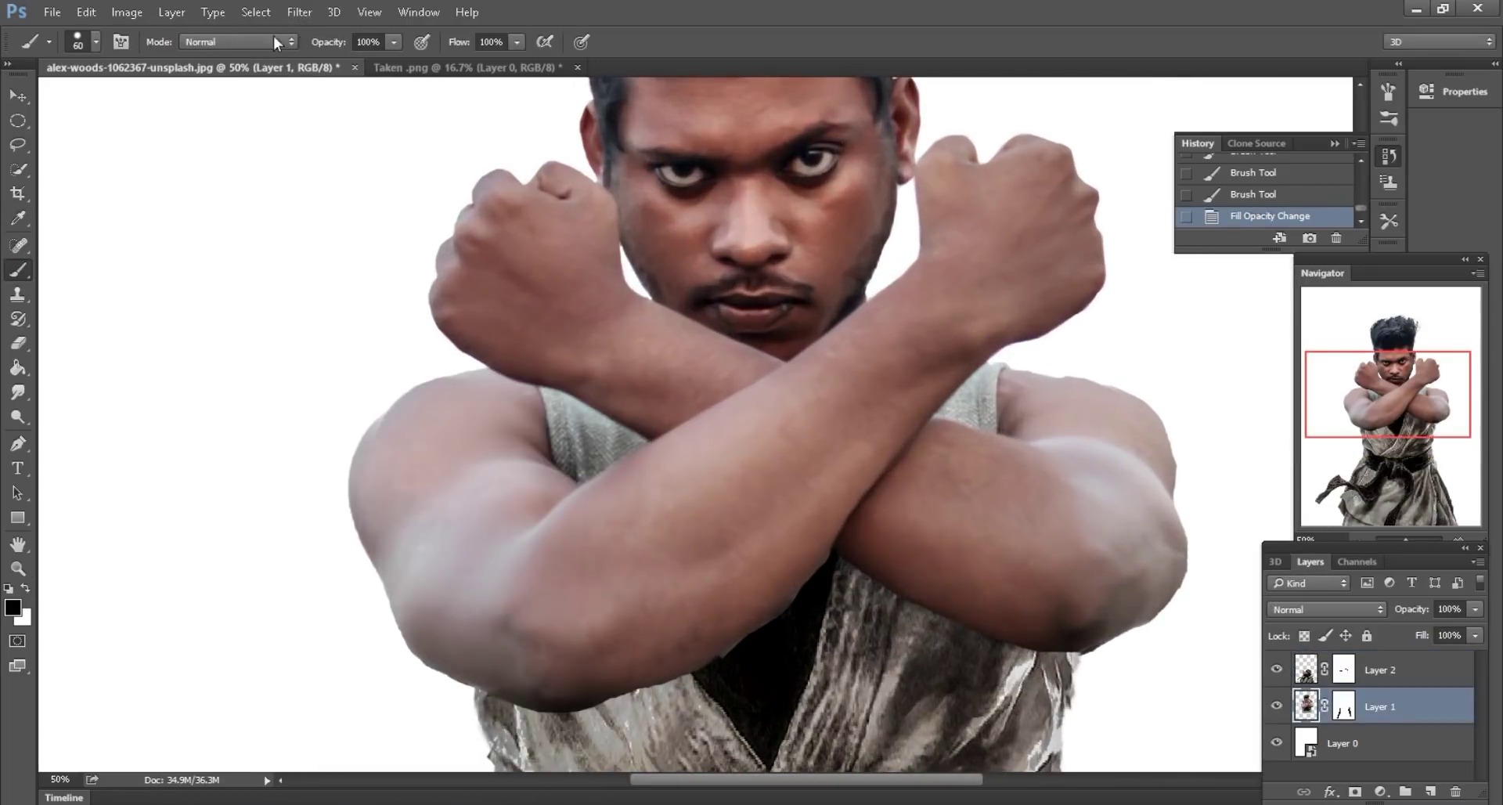
pyautogui.moveTo(335, 42); pyautogui.dragTo(261, 40)
# - Choose a small brush size and zoom in on the arms and shoulders
pyautogui.rightClick(609, 426)
pyautogui.click(603, 474)
pyautogui.press('Return')
pyautogui.hotkey('ctrl', '+')
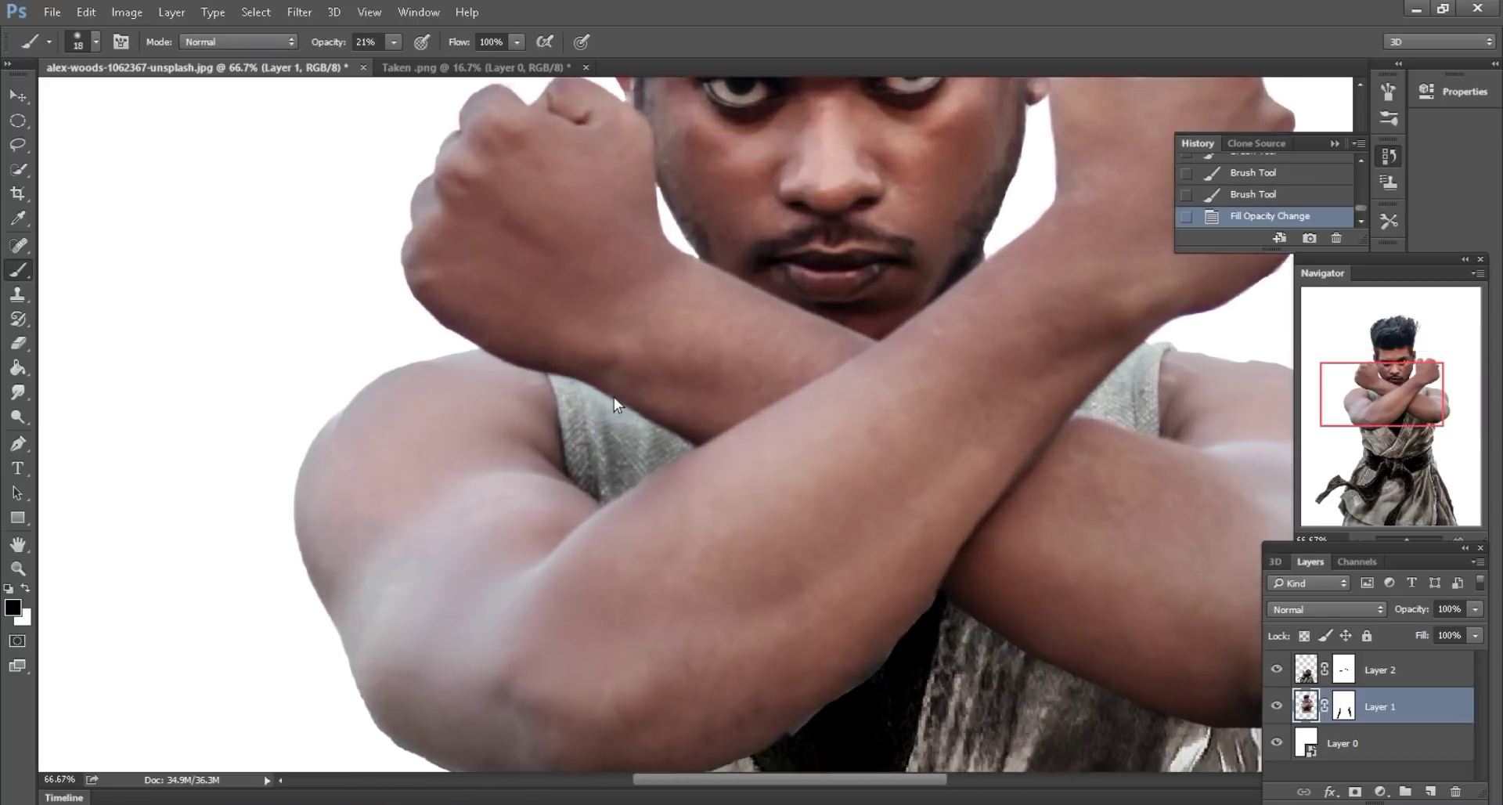
pyautogui.scroll(-1, 601, 417)
pyautogui.scroll(-1, 598, 413)
# - Paint faint shadows where the arm and both shoulders meet the gi, then open Camera Raw Filter
pyautogui.press(']')
pyautogui.press(']')
pyautogui.press(']')
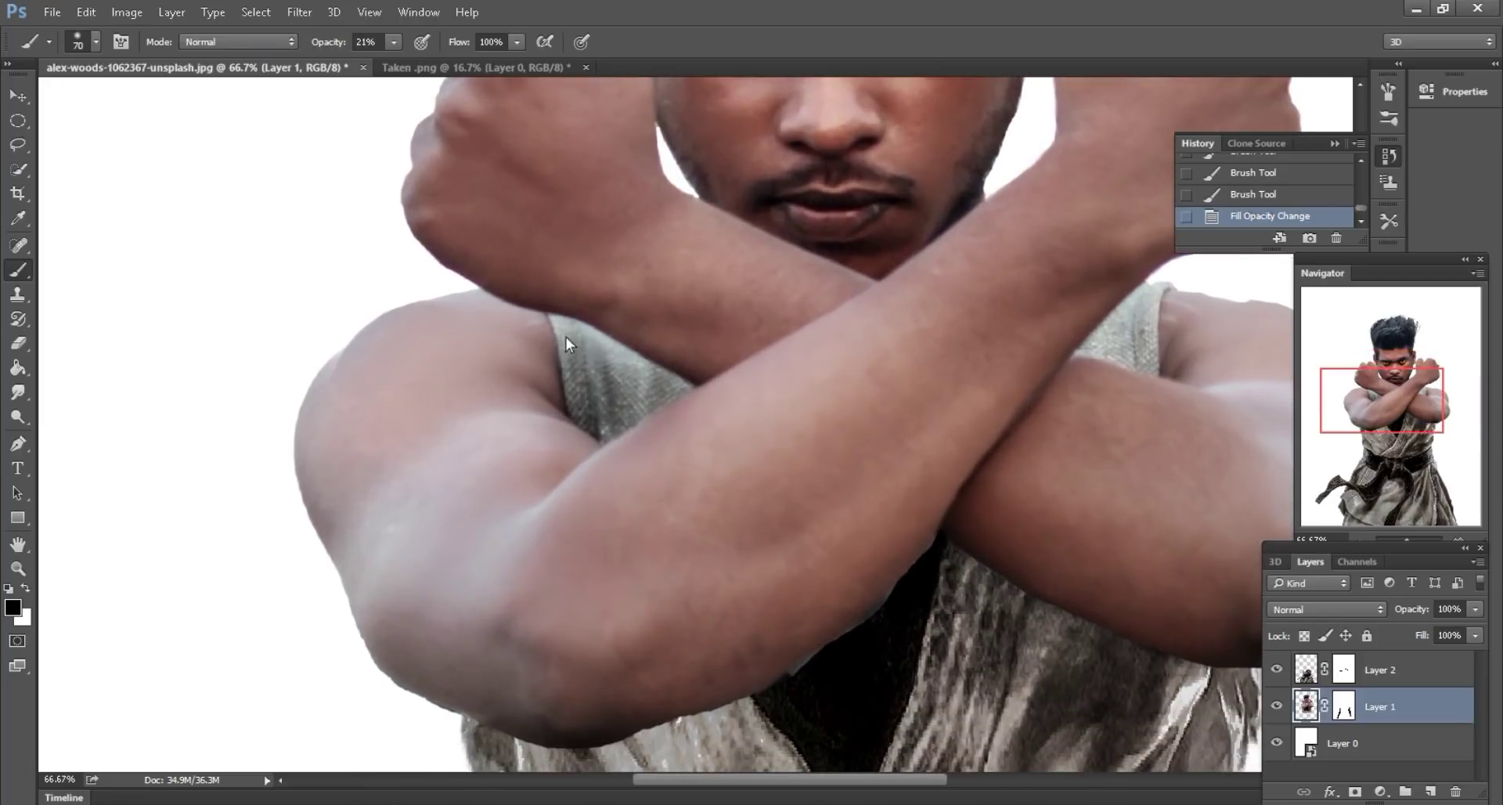
pyautogui.hscroll(3, 606, 415)
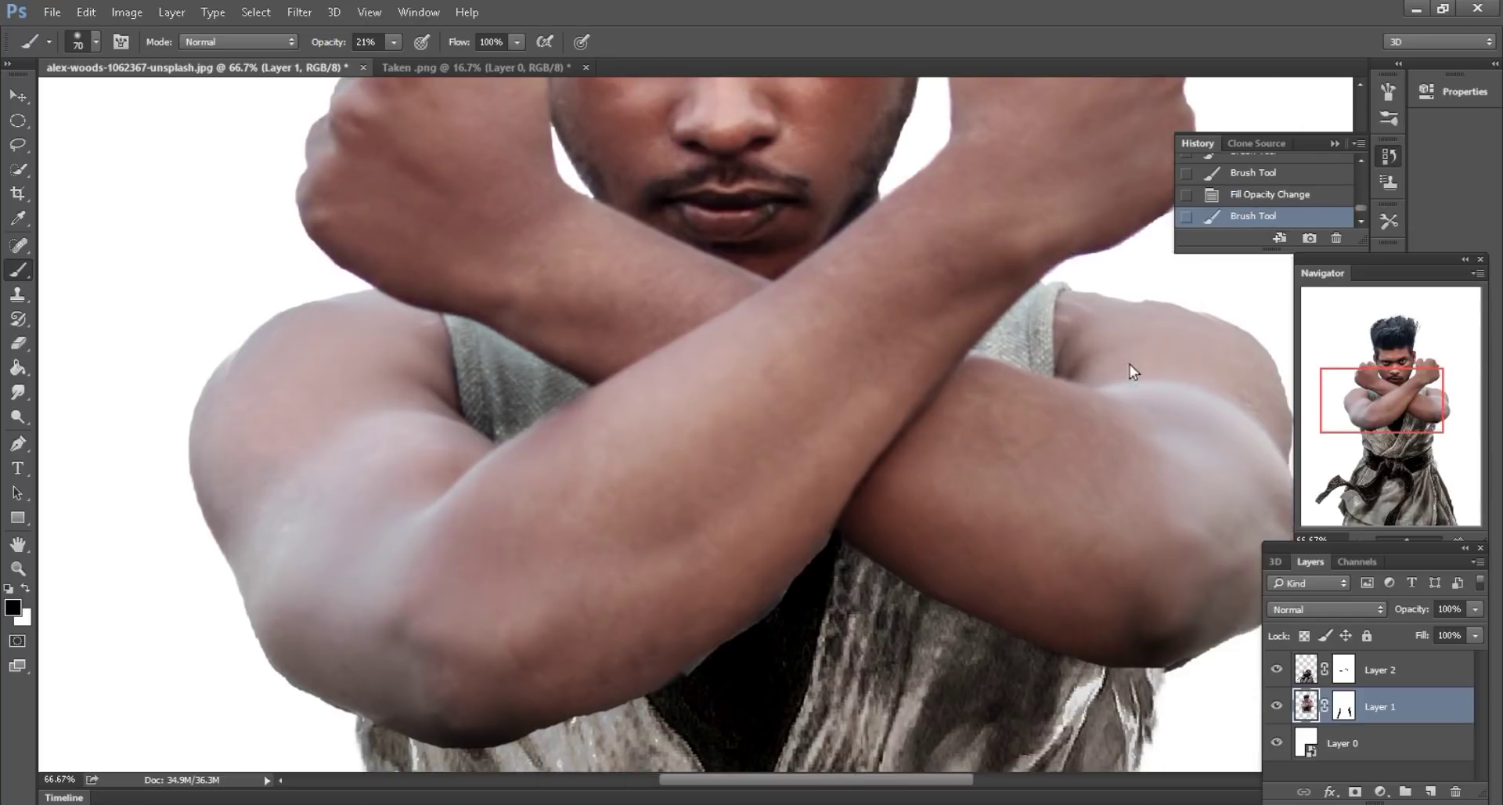
pyautogui.press('[')
pyautogui.moveTo(1130, 364); pyautogui.dragTo(1037, 312)
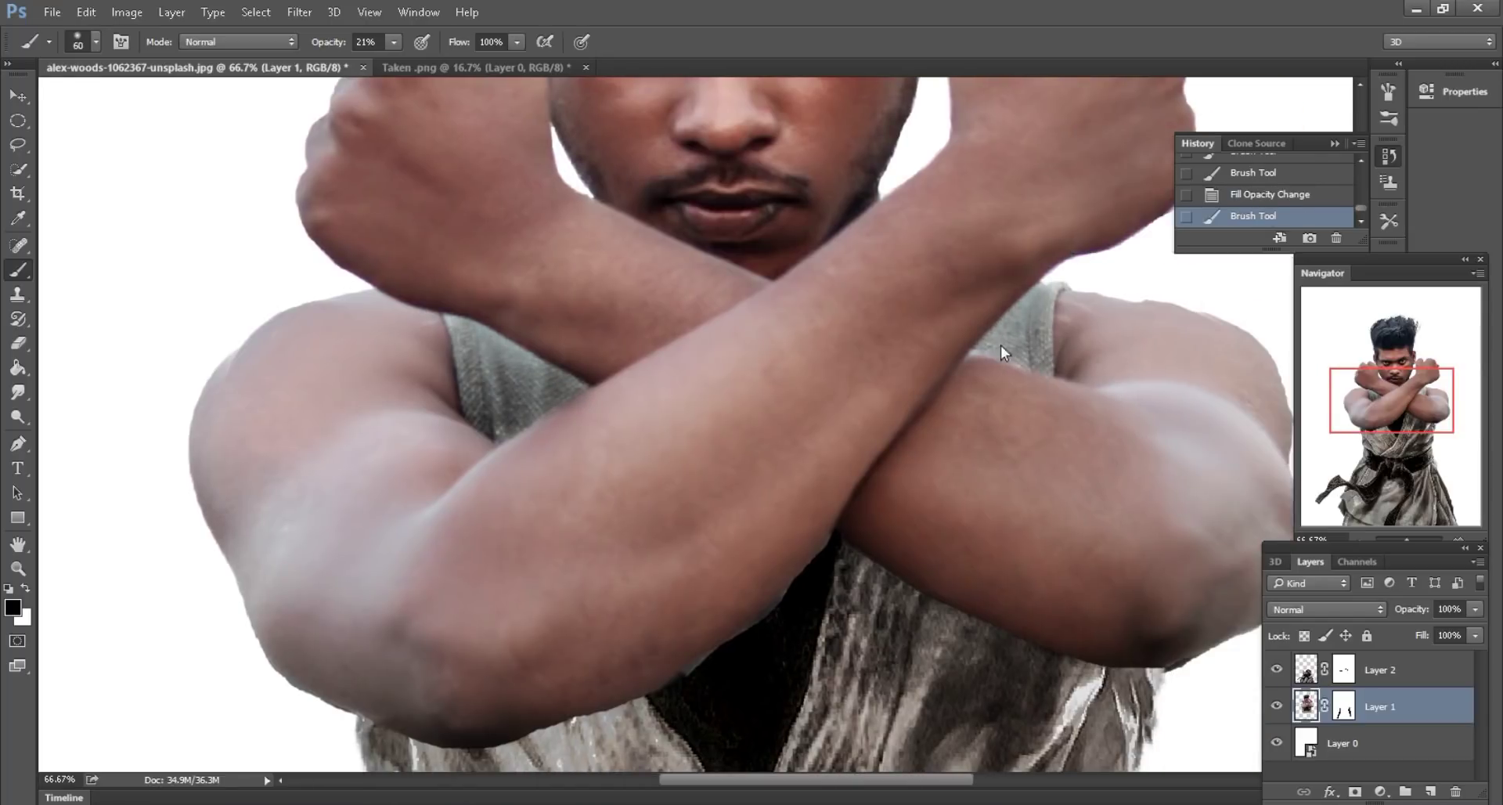
pyautogui.moveTo(1050, 365); pyautogui.dragTo(1042, 305)
pyautogui.scroll(-4, 1041, 305)
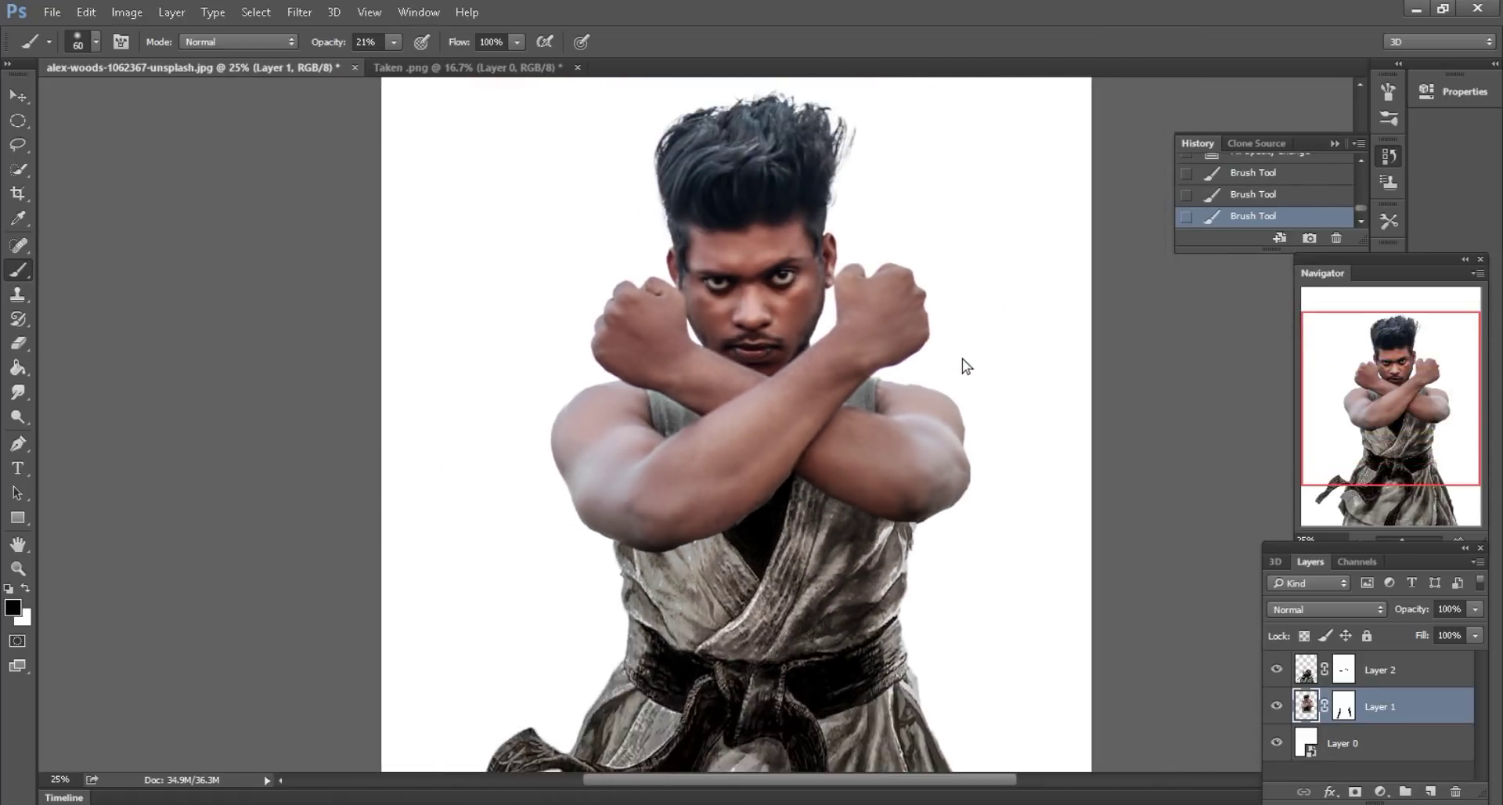
pyautogui.hotkey('ctrl', '+')
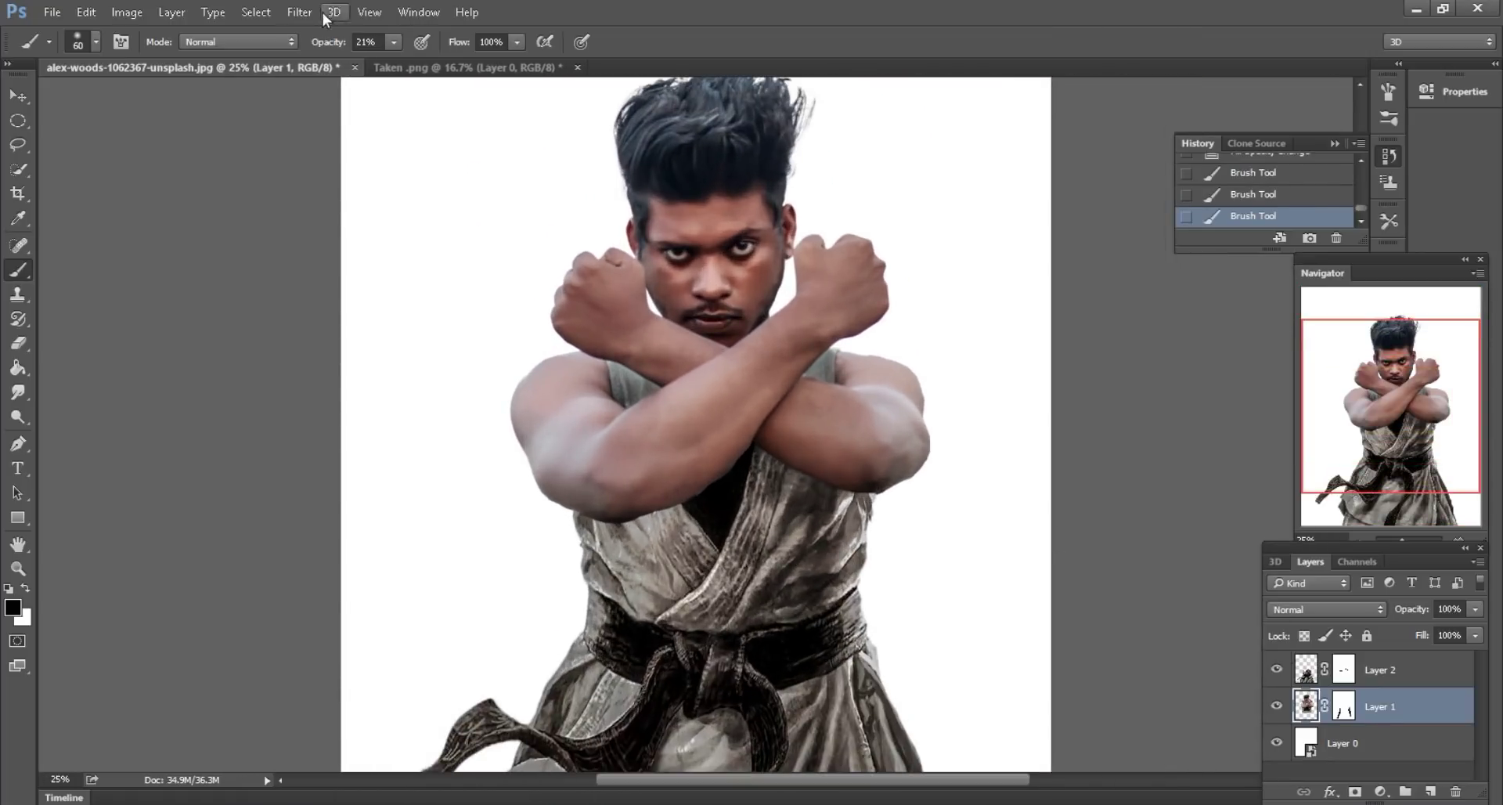
pyautogui.click(305, 12)
pyautogui.click(326, 122)
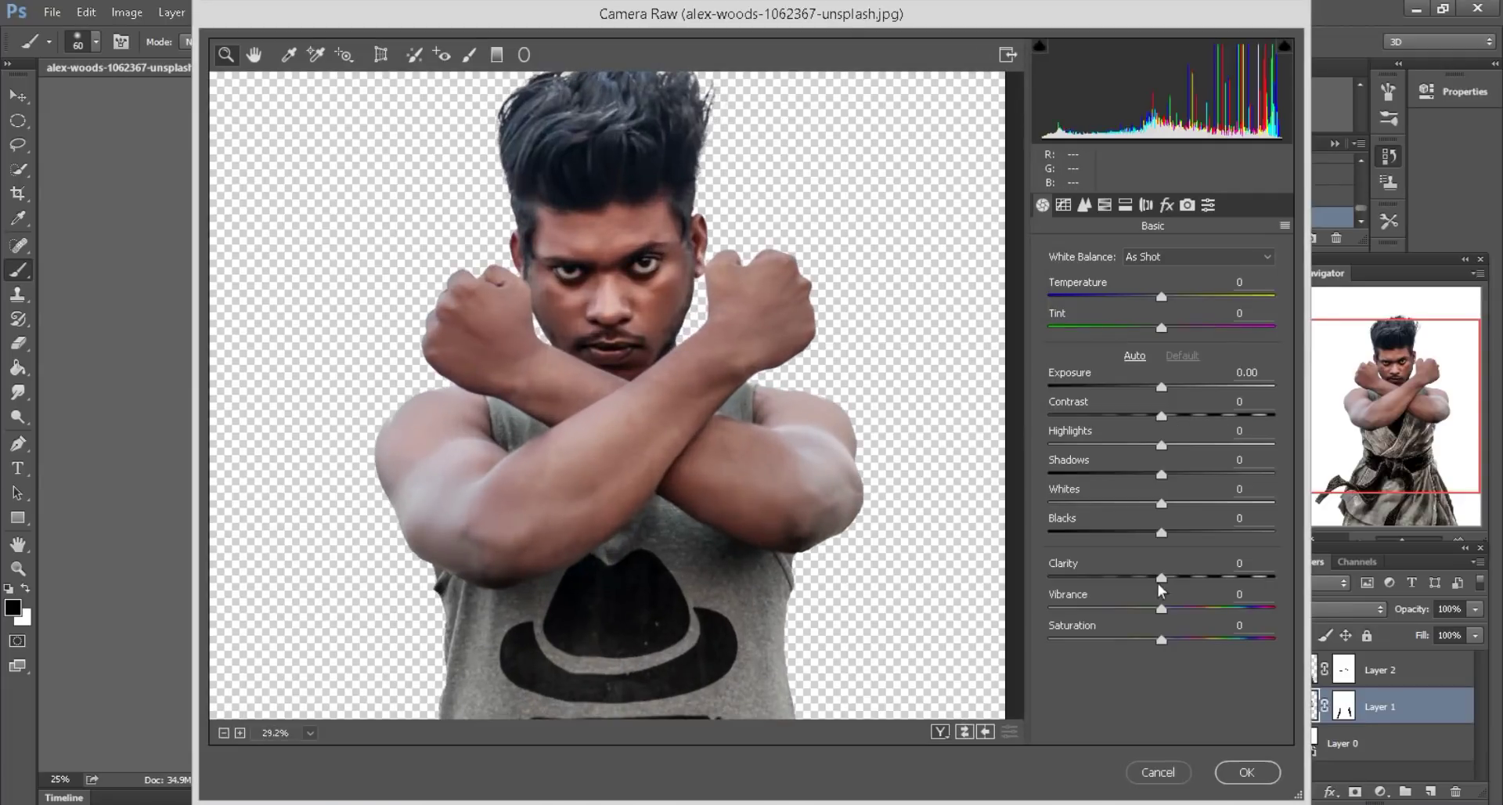
# - Set Clarity +16, Blacks -10, Shadows +13 and Oranges saturation -25, then apply the filter
pyautogui.moveTo(1160, 578)
pyautogui.mouseDown()
pyautogui.moveTo(1180, 578)
pyautogui.moveTo(1150, 534)
pyautogui.mouseUp()
pyautogui.moveTo(1161, 473)
pyautogui.mouseDown()
pyautogui.moveTo(1179, 475)
pyautogui.moveTo(1166, 444)
pyautogui.mouseUp()
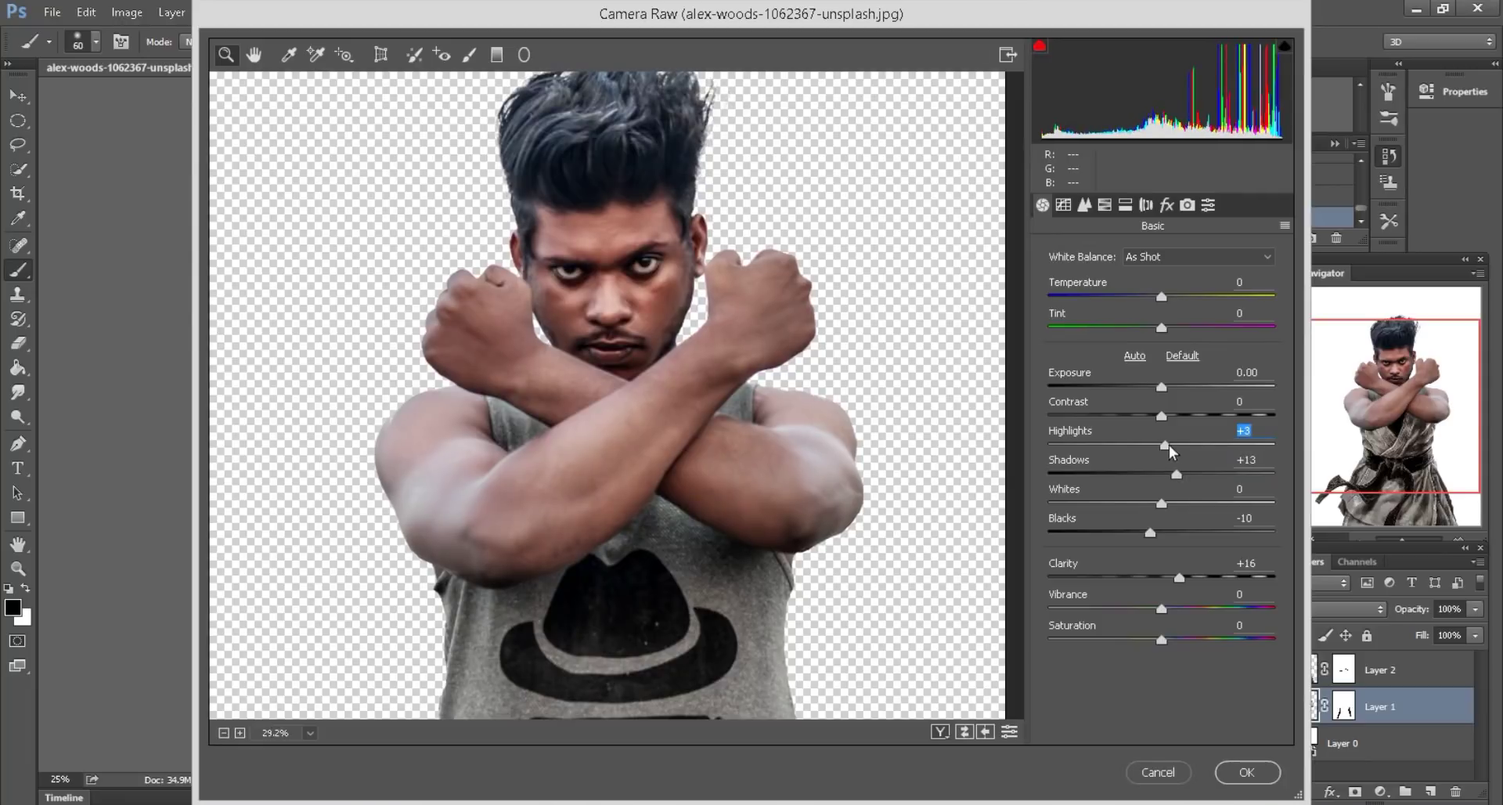
pyautogui.click(1105, 204)
pyautogui.moveTo(1149, 373); pyautogui.dragTo(1134, 375)
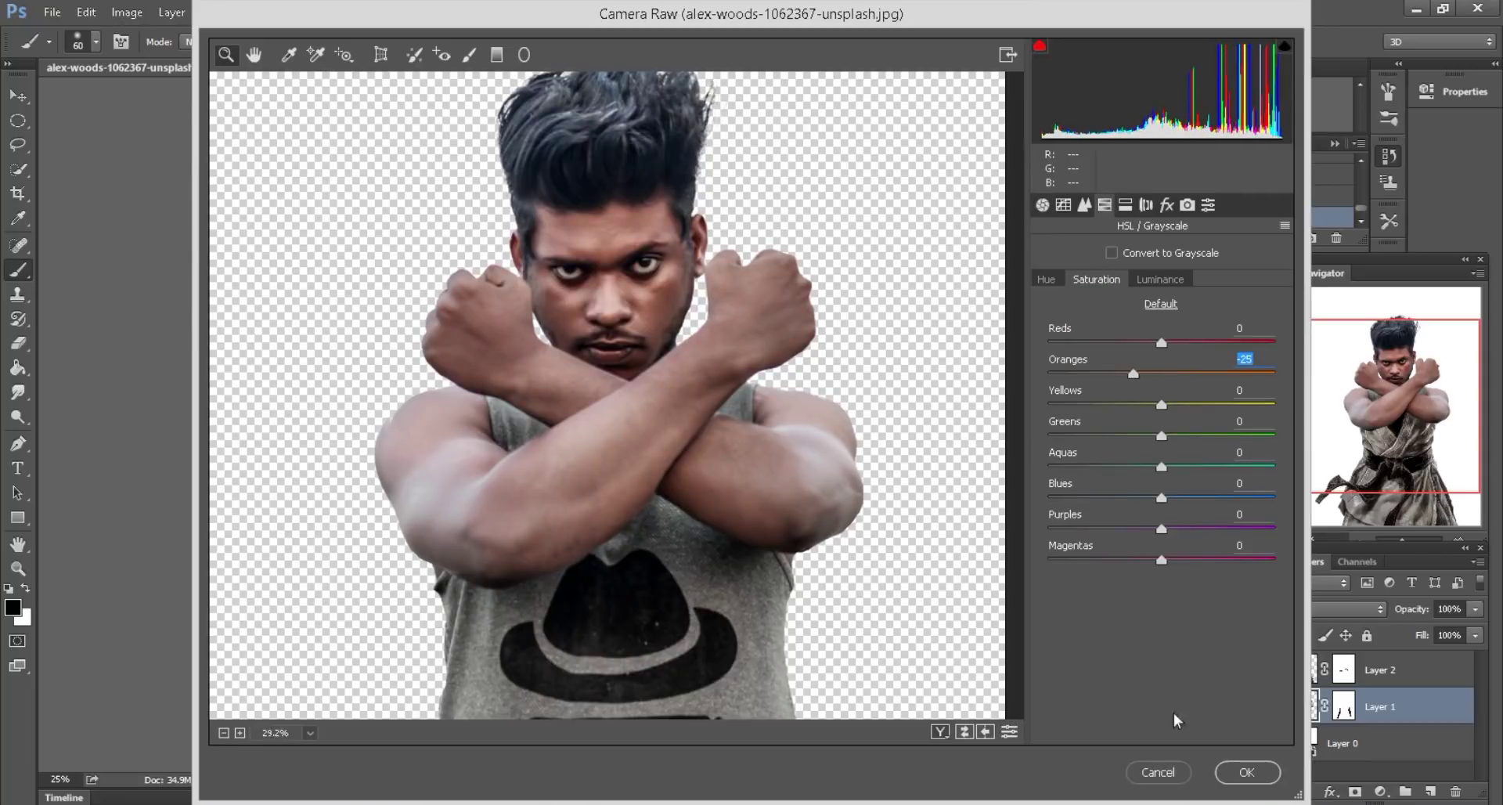
pyautogui.click(1253, 771)
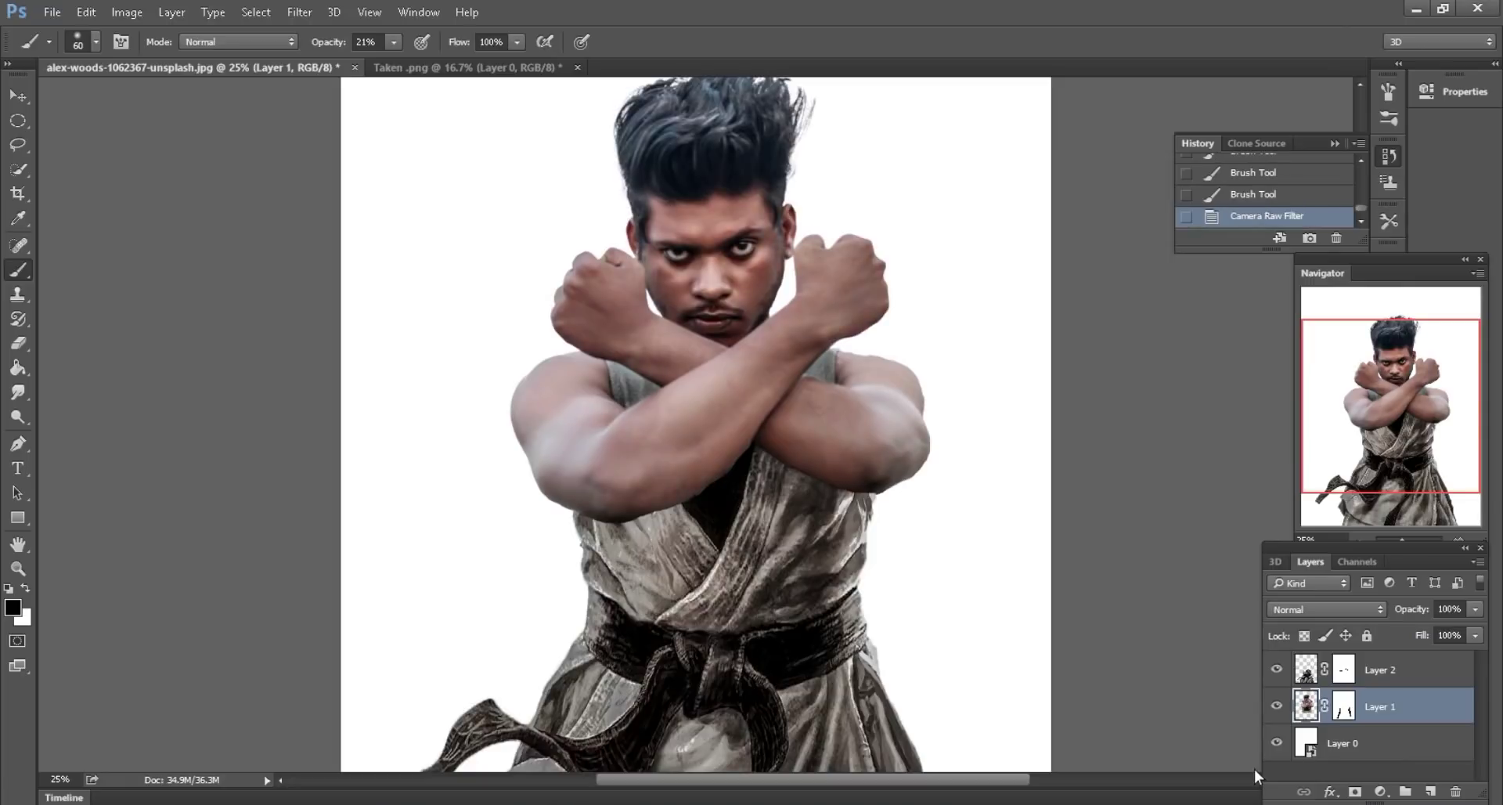
pyautogui.hotkey('ctrl', '-')
# - Zoom in on the crossed arms and make Layer 2 the active layer
pyautogui.hotkey('ctrl', '+')
pyautogui.scroll(-2, 744, 463)
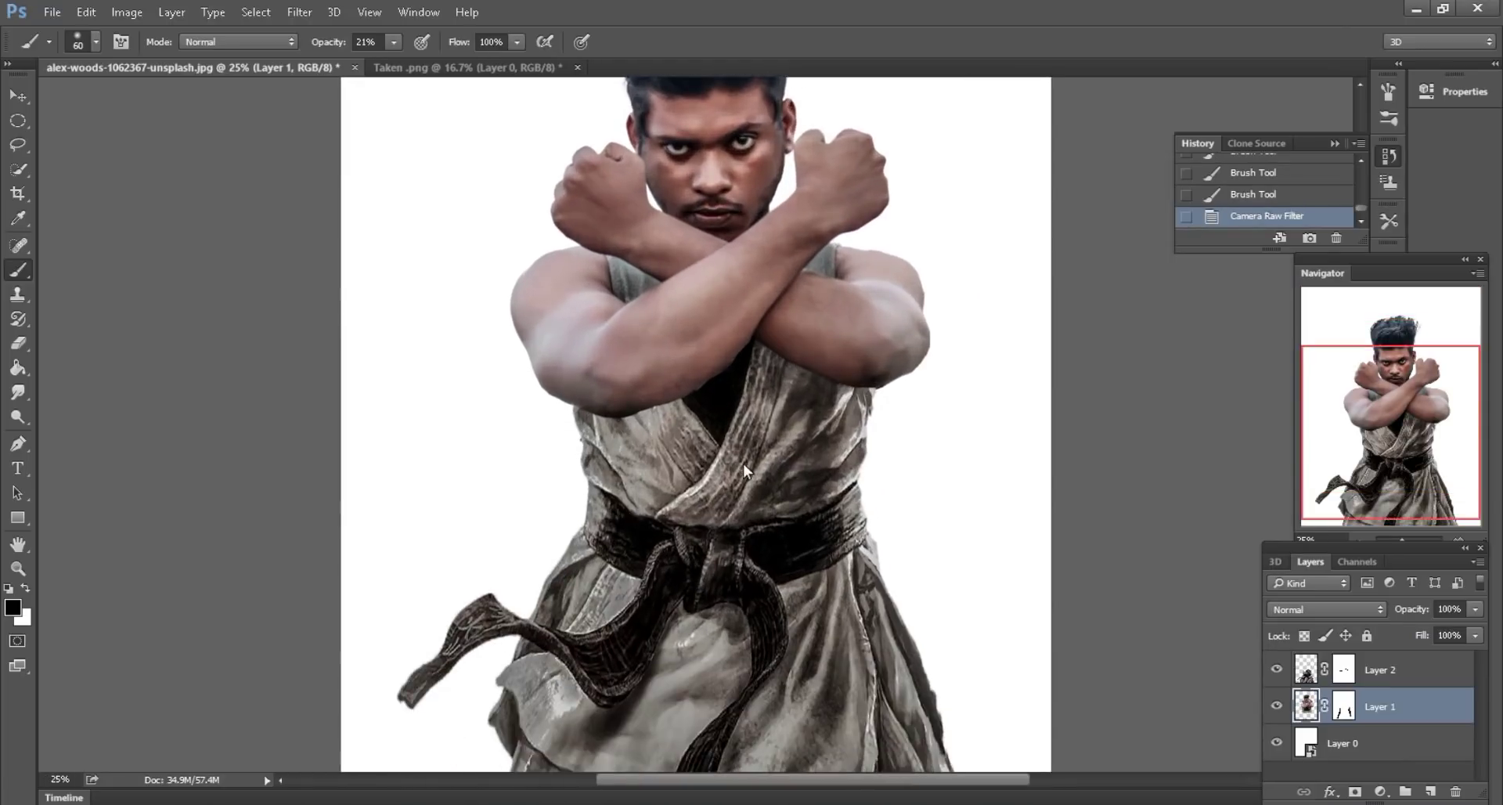
pyautogui.scroll(-2, 742, 463)
pyautogui.scroll(2, 742, 464)
pyautogui.hotkey('ctrl', '+')
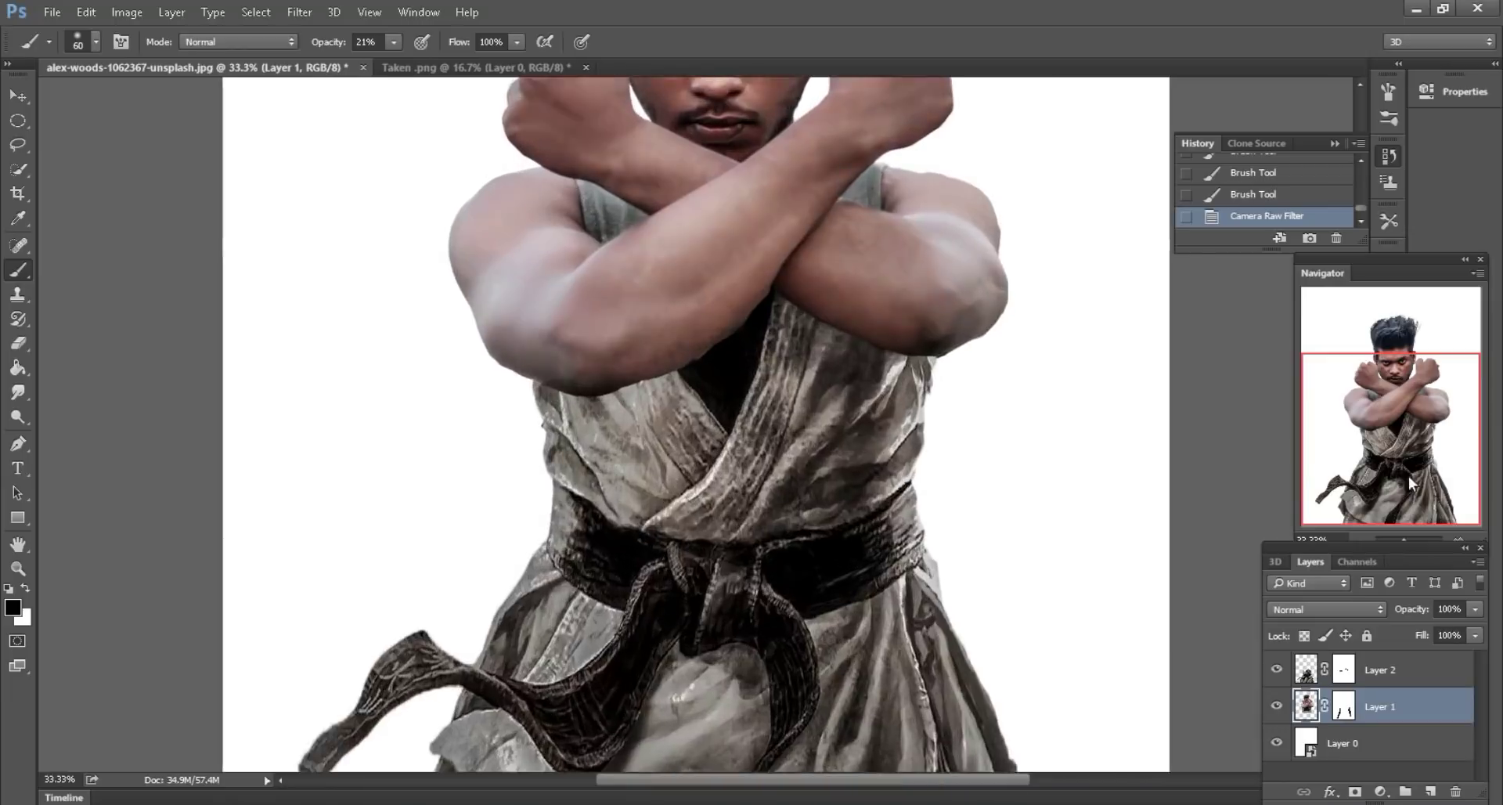
pyautogui.hotkey('ctrl', '+')
pyautogui.hotkey('ctrl', '+')
pyautogui.click(1378, 669)
pyautogui.scroll(2, 797, 539)
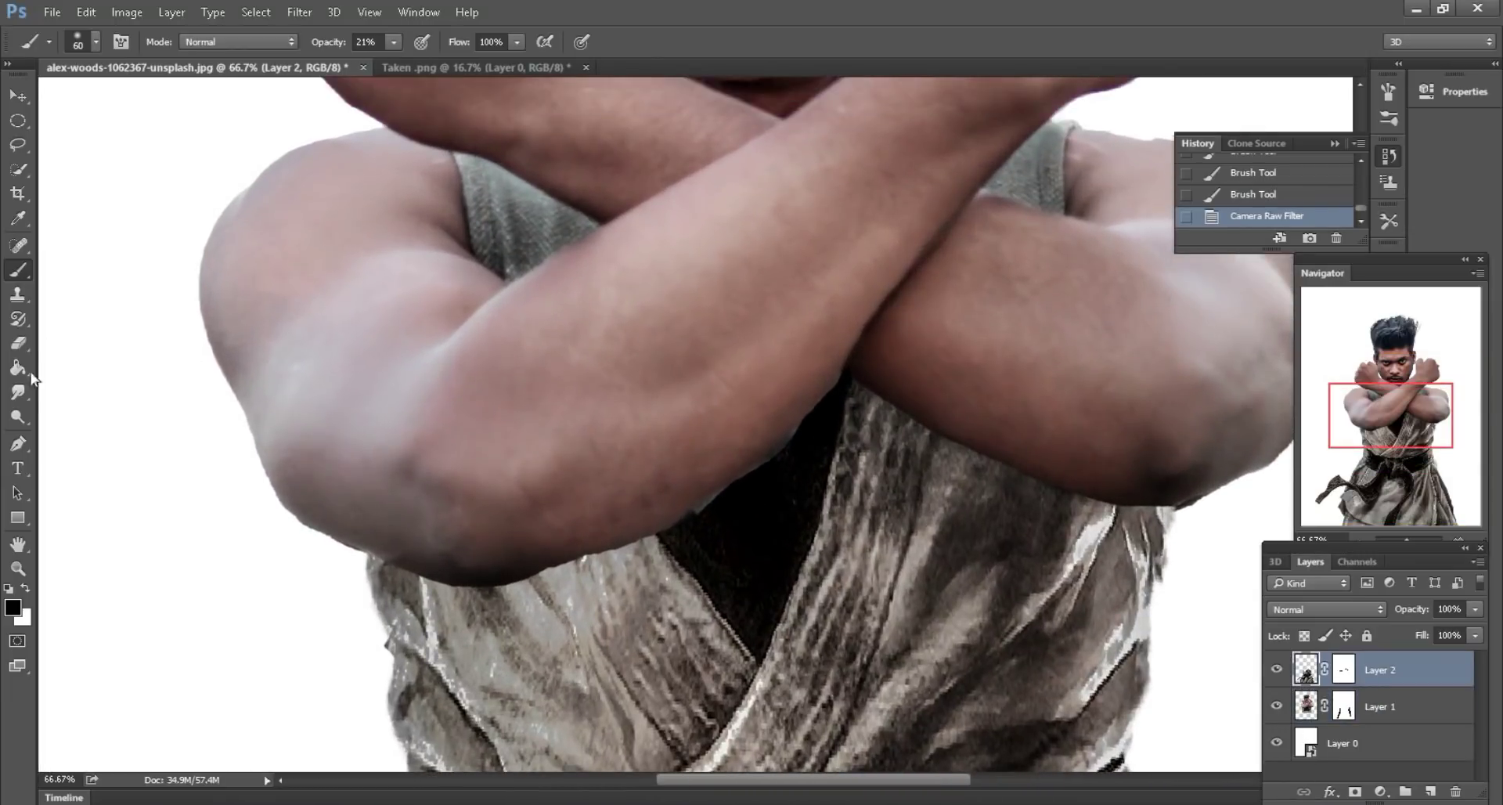
# - Set up the Smudge tool with brush preset 39 and 80% strength
pyautogui.press('r')
pyautogui.rightClick(458, 293)
pyautogui.click(615, 548)
pyautogui.click(299, 41)
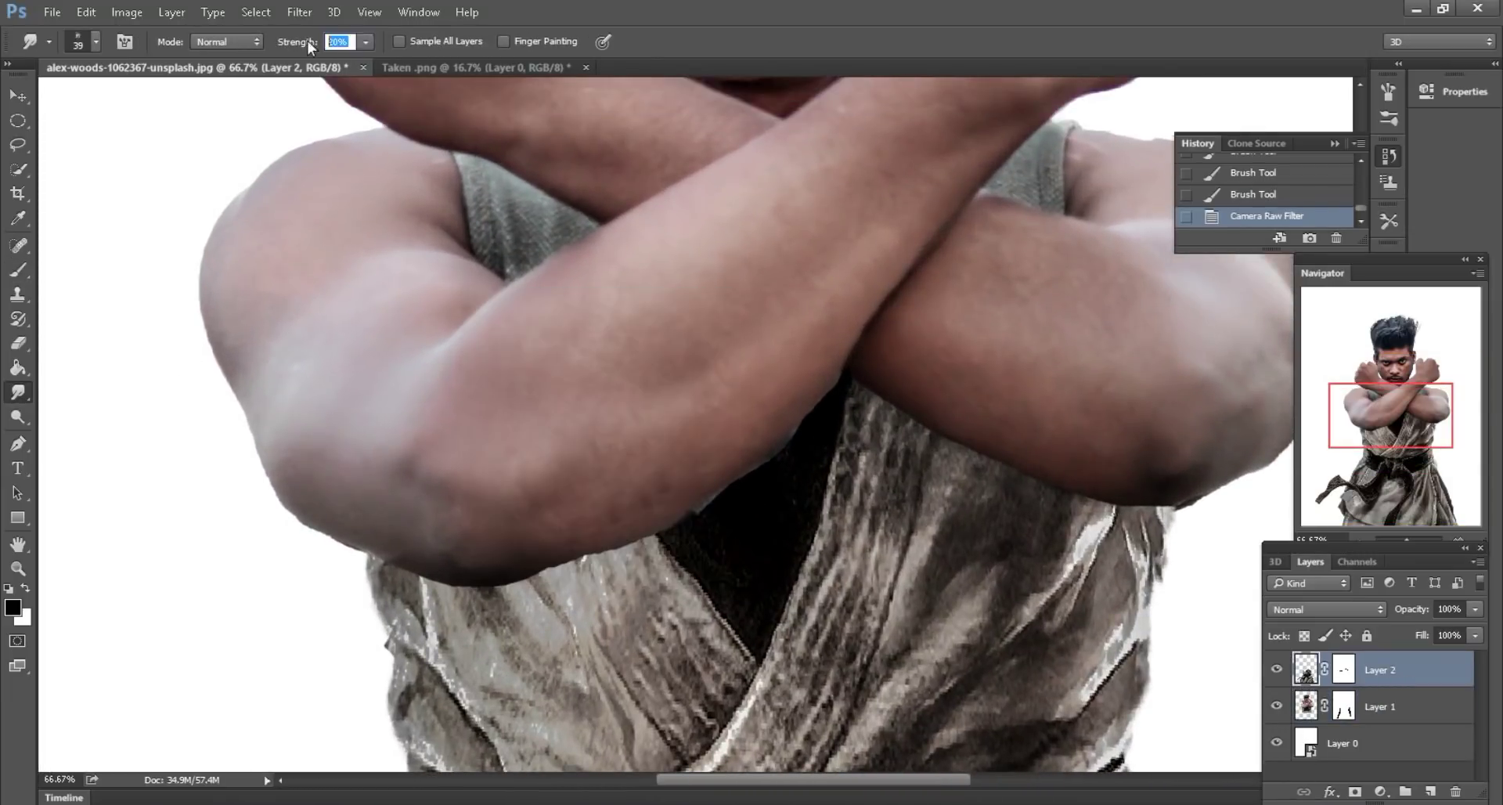
pyautogui.write('80')
pyautogui.press('Return')
# - At 100% zoom, smudge the rough gi edge under the forearm with a size 25 brush
pyautogui.scroll(-1, 591, 246)
pyautogui.hotkey('ctrl', '+')
pyautogui.scroll(-1, 783, 392)
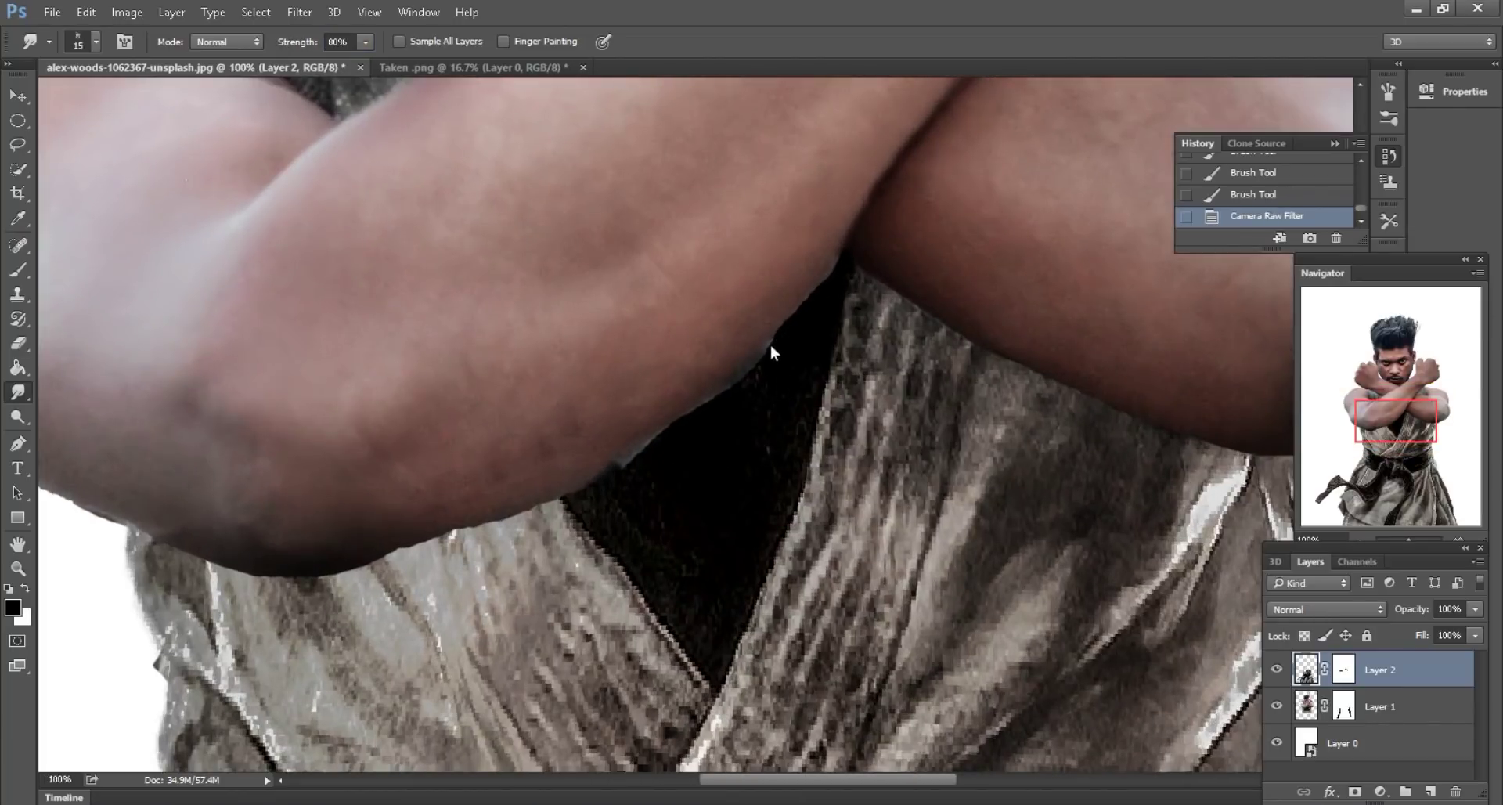
pyautogui.press(']')
pyautogui.moveTo(736, 381)
pyautogui.mouseDown()
pyautogui.moveTo(758, 355)
pyautogui.moveTo(719, 392)
pyautogui.mouseUp()
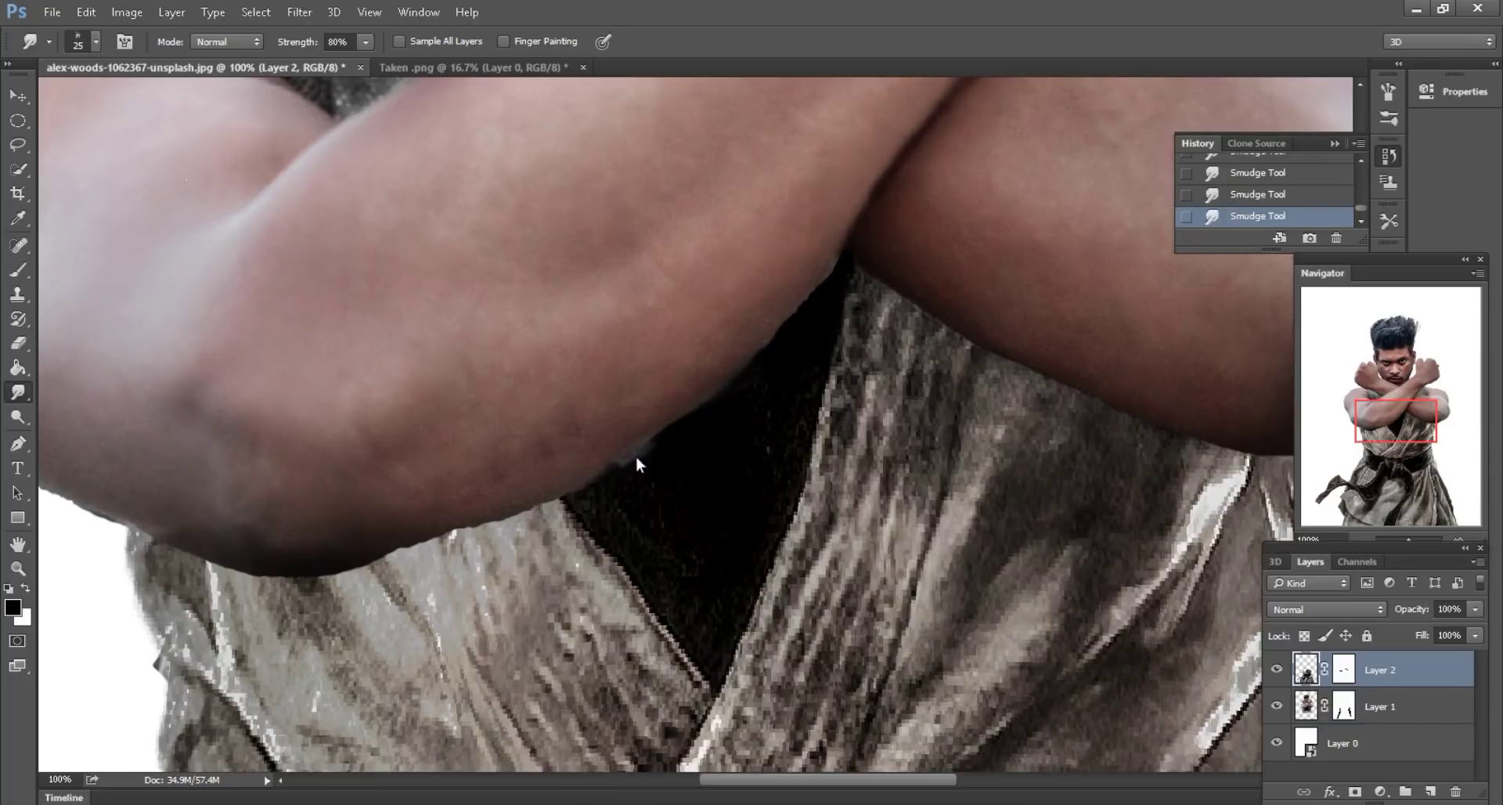
pyautogui.scroll(-2, 886, 443)
pyautogui.scroll(-2, 887, 443)
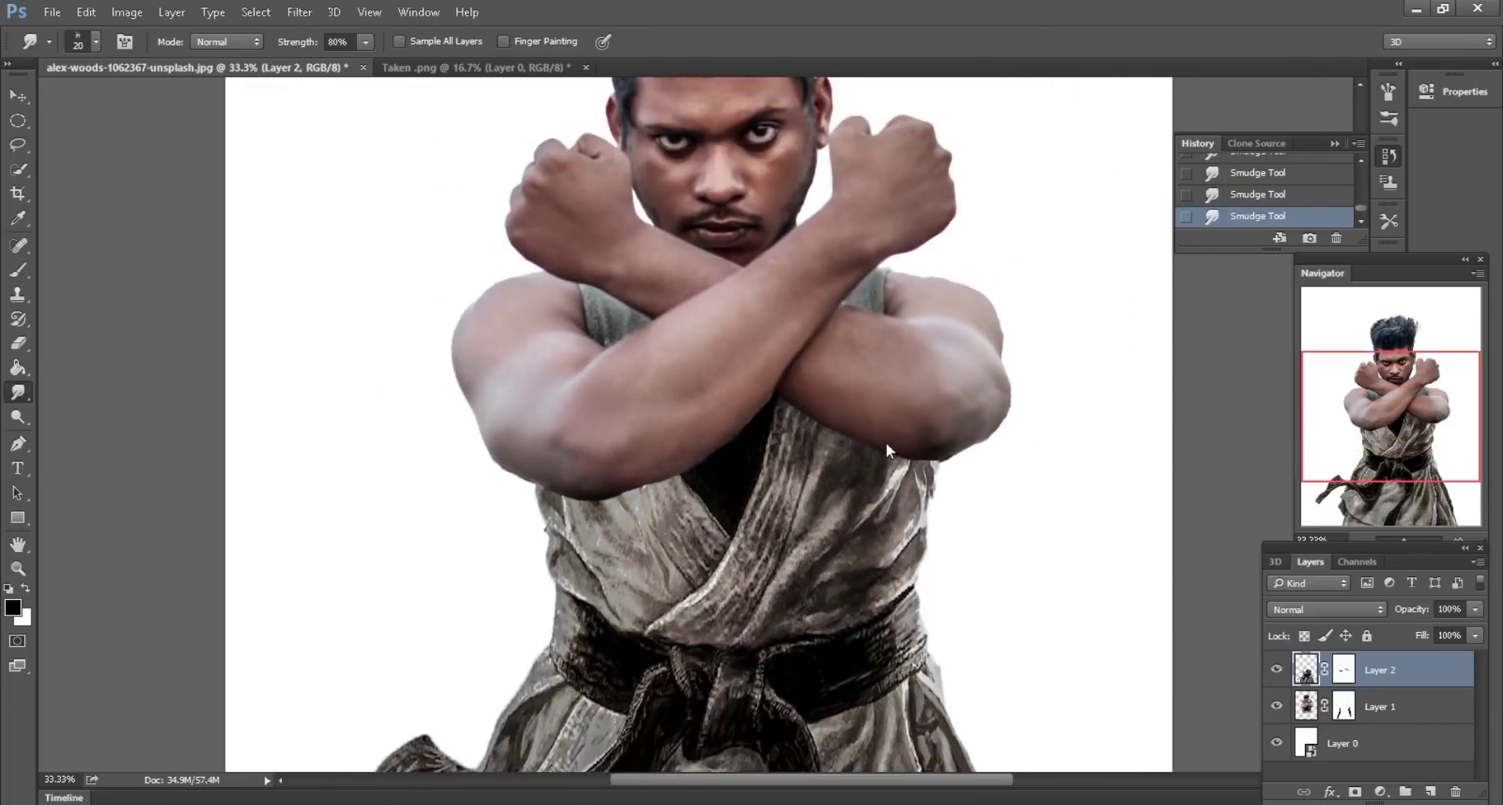
pyautogui.scroll(-1, 887, 444)
# - Close the Taken.png document without saving
pyautogui.press('v')
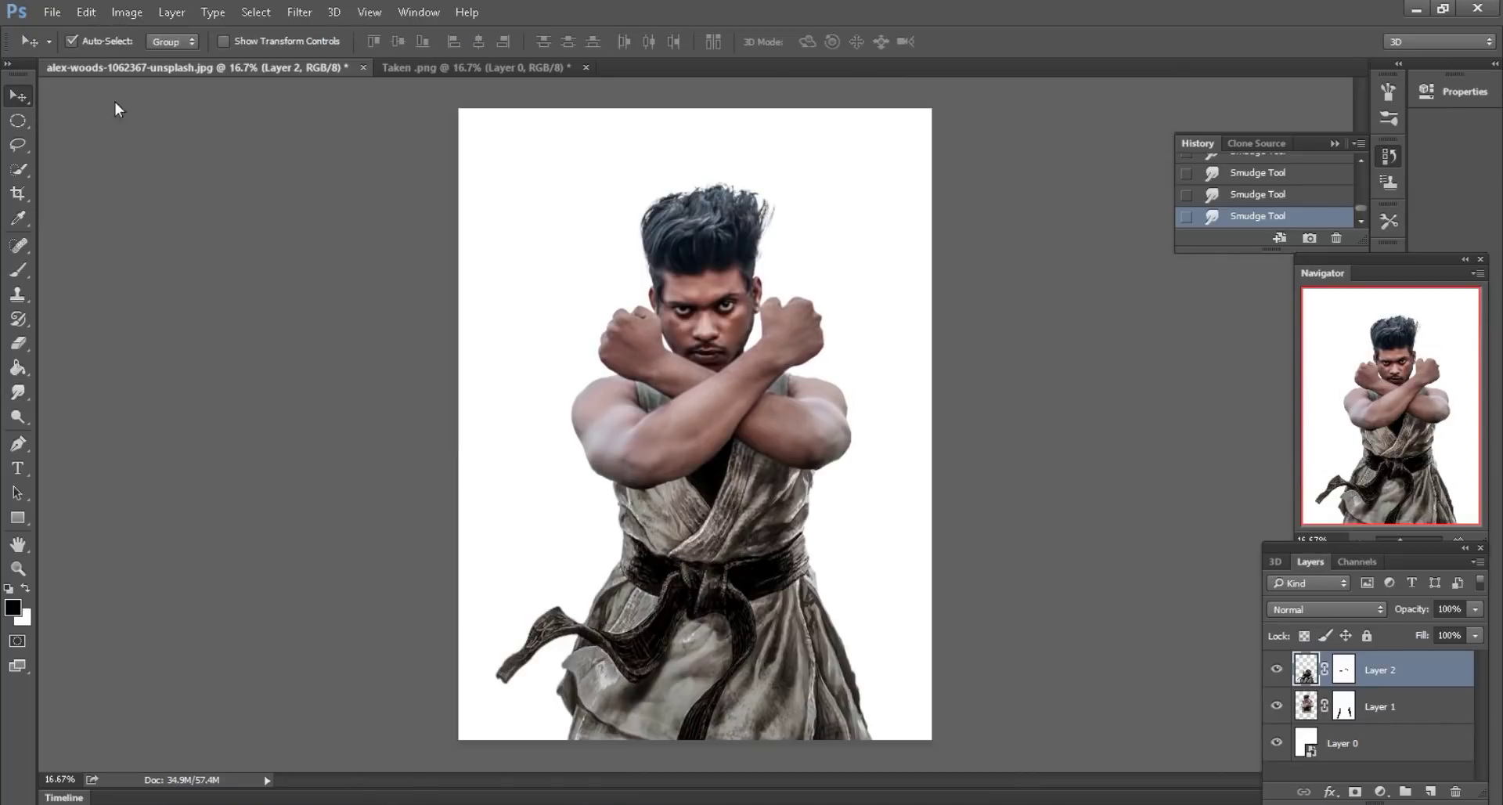
pyautogui.click(440, 69)
pyautogui.click(585, 68)
pyautogui.click(744, 320)
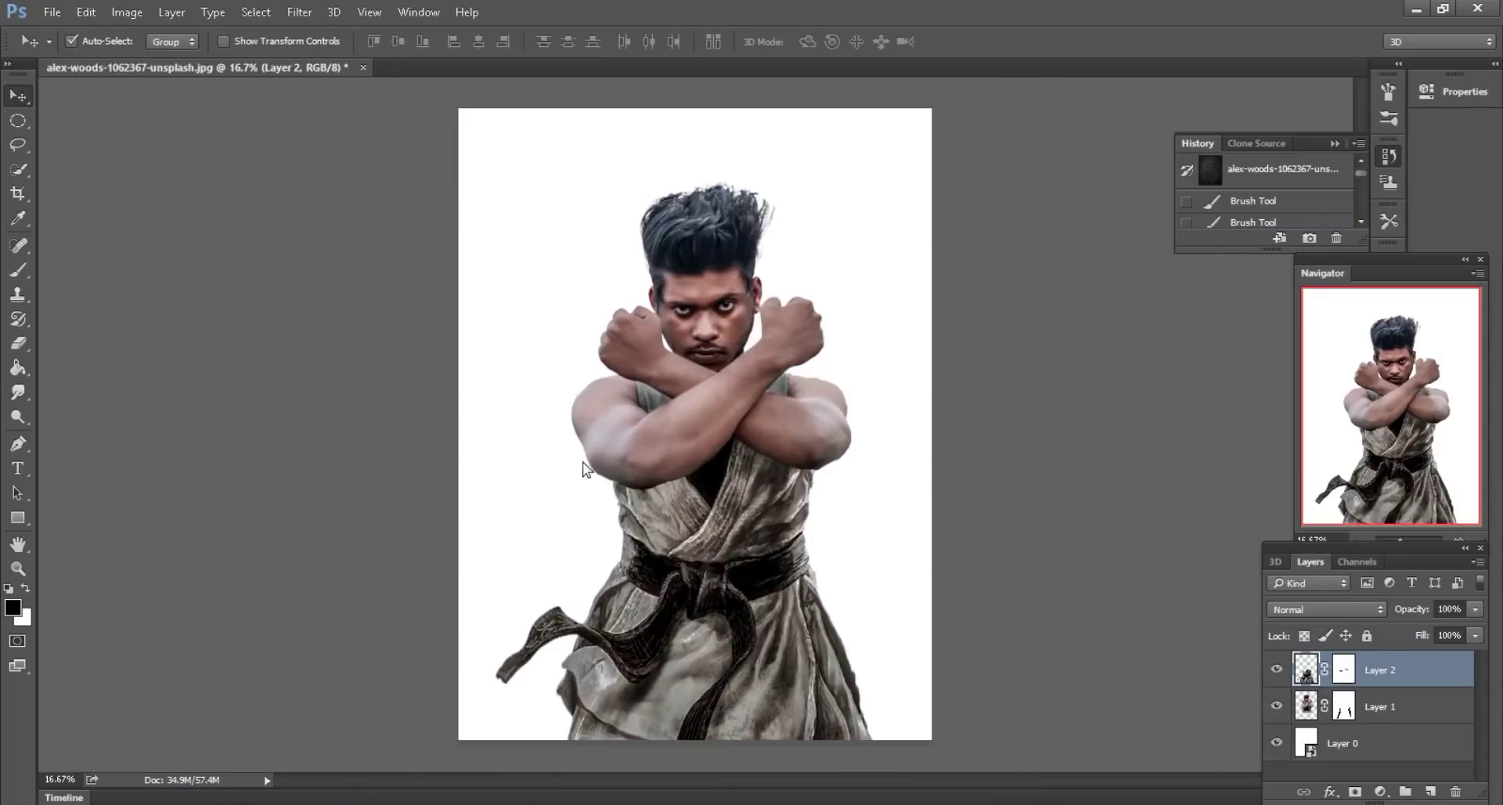
# - Bring the ryu-street-fighter red stroke into the fighter photo and place it on the forehead
pyautogui.hotkey('alt', 'Tab')
pyautogui.moveTo(1037, 149); pyautogui.dragTo(911, 67)
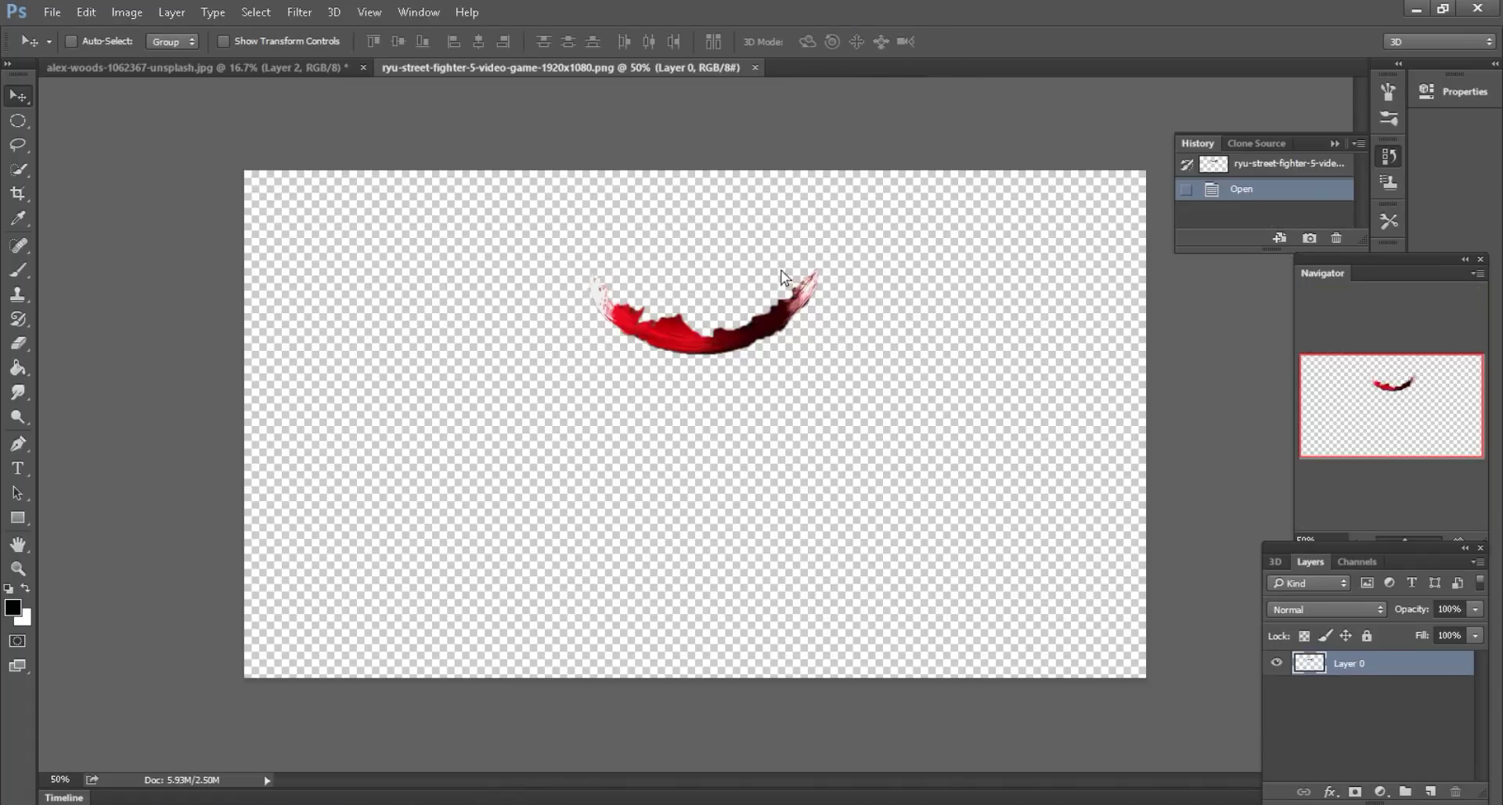
pyautogui.moveTo(783, 270); pyautogui.dragTo(611, 235)
pyautogui.hotkey('ctrl', '+')
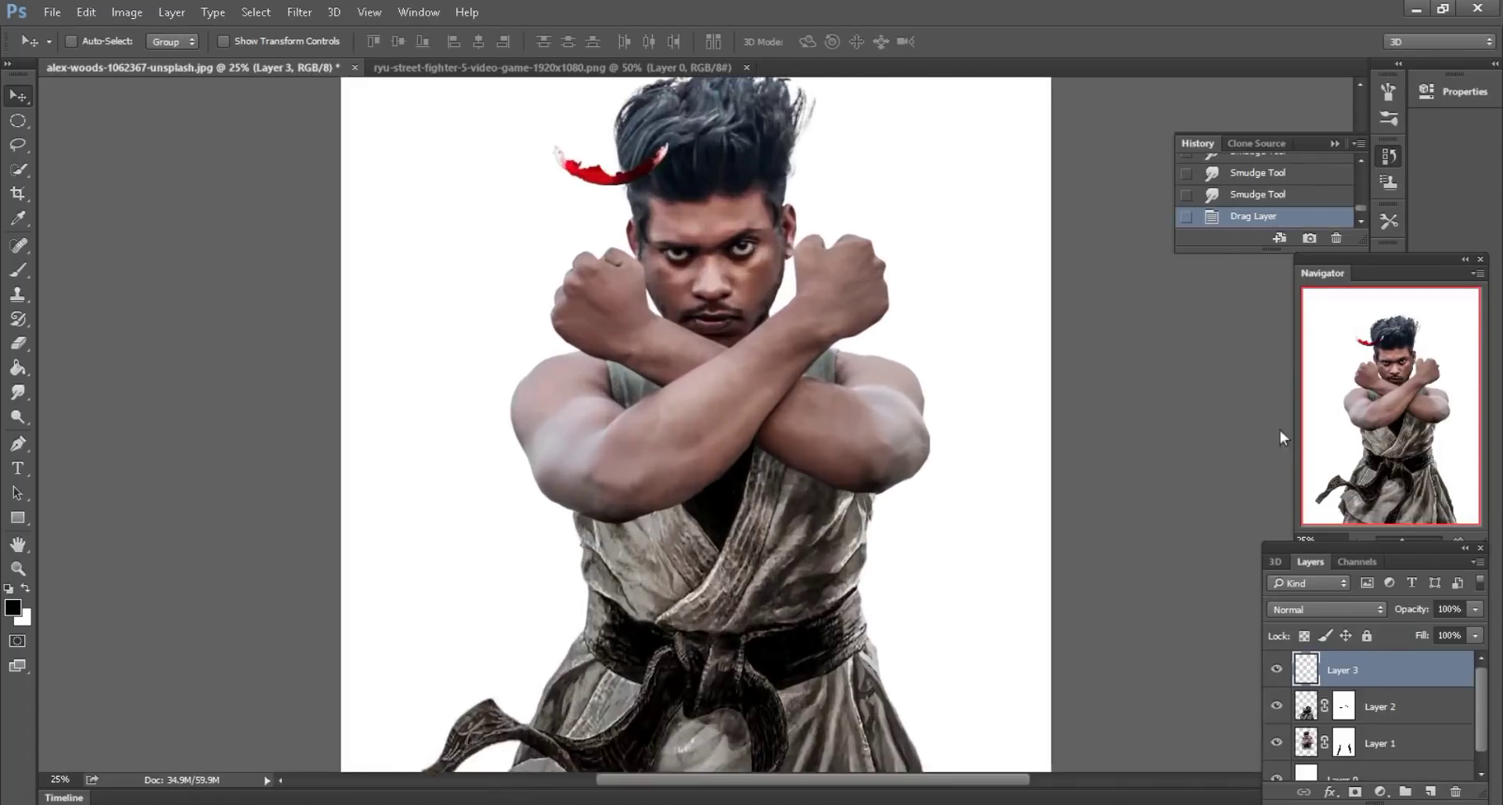
pyautogui.hotkey('ctrl', '+')
pyautogui.hotkey('ctrl', '+')
pyautogui.moveTo(549, 368)
pyautogui.mouseDown()
pyautogui.moveTo(537, 381)
pyautogui.moveTo(750, 439)
pyautogui.mouseUp()
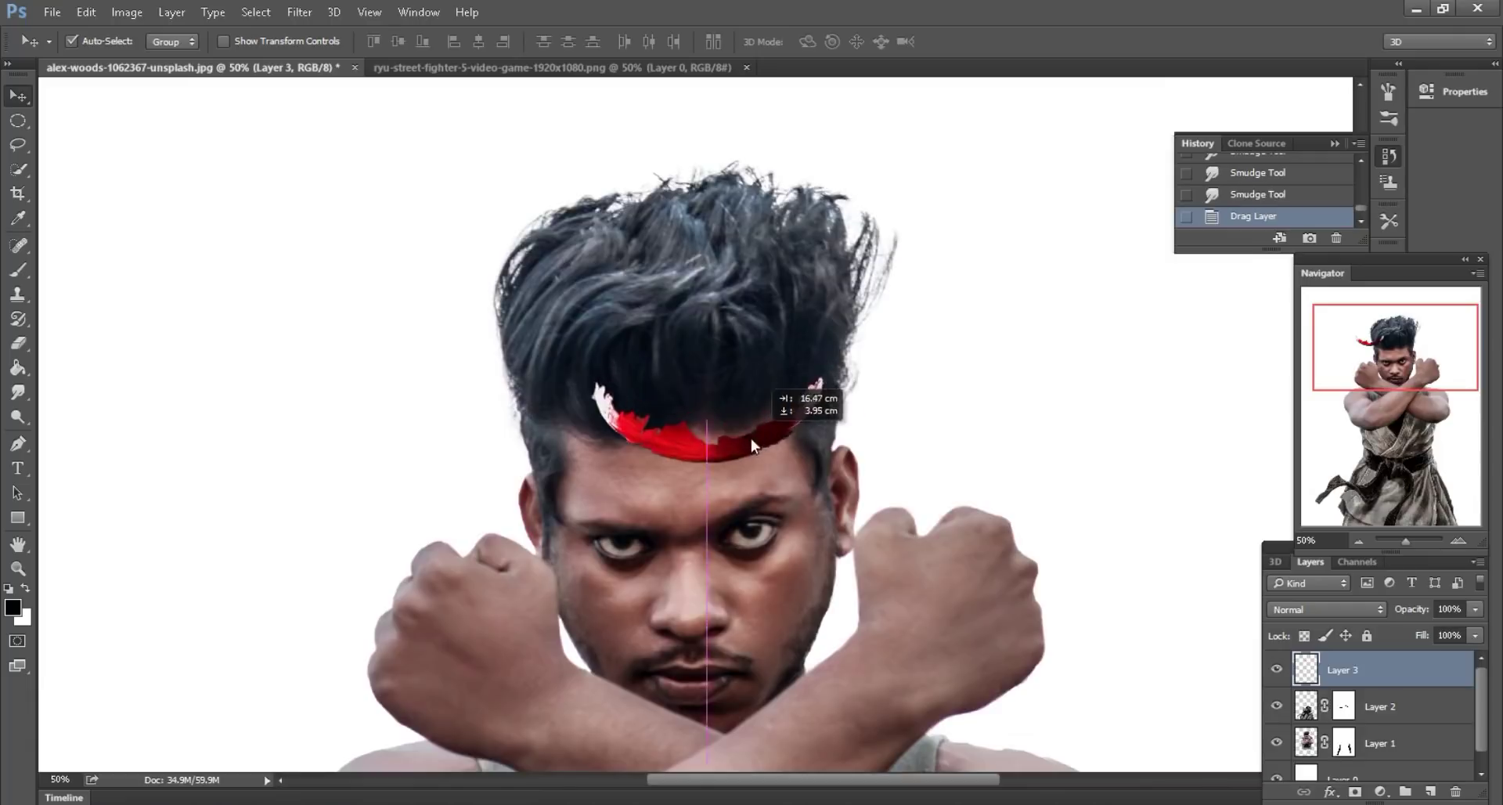
pyautogui.scroll(-2, 321, 219)
# - Free Transform the red stroke to 231%, position it over the forehead, and select Layer 1
pyautogui.click(86, 12)
pyautogui.click(154, 383)
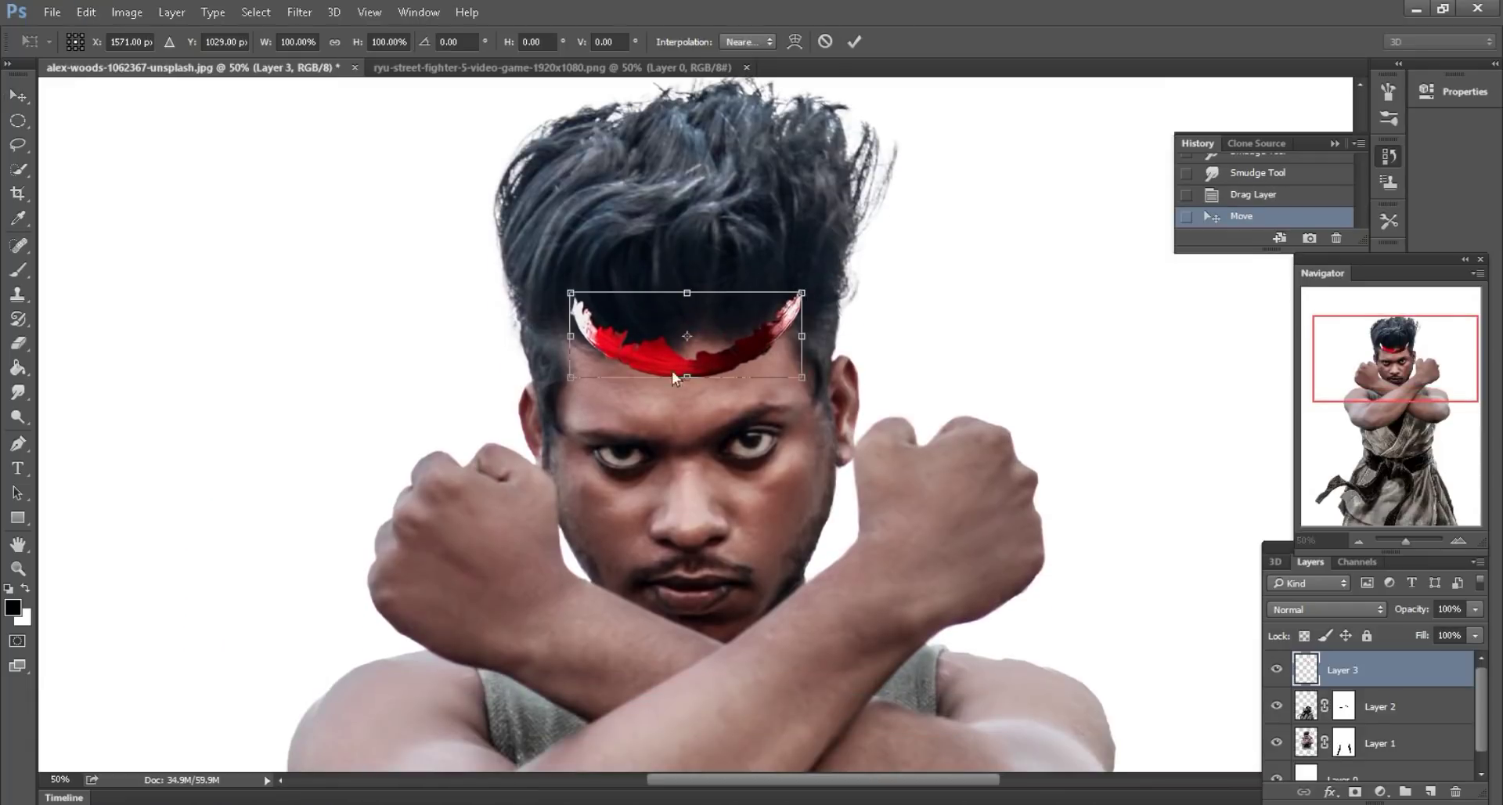
pyautogui.moveTo(353, 38); pyautogui.dragTo(479, 7)
pyautogui.hotkey('ctrl', '+')
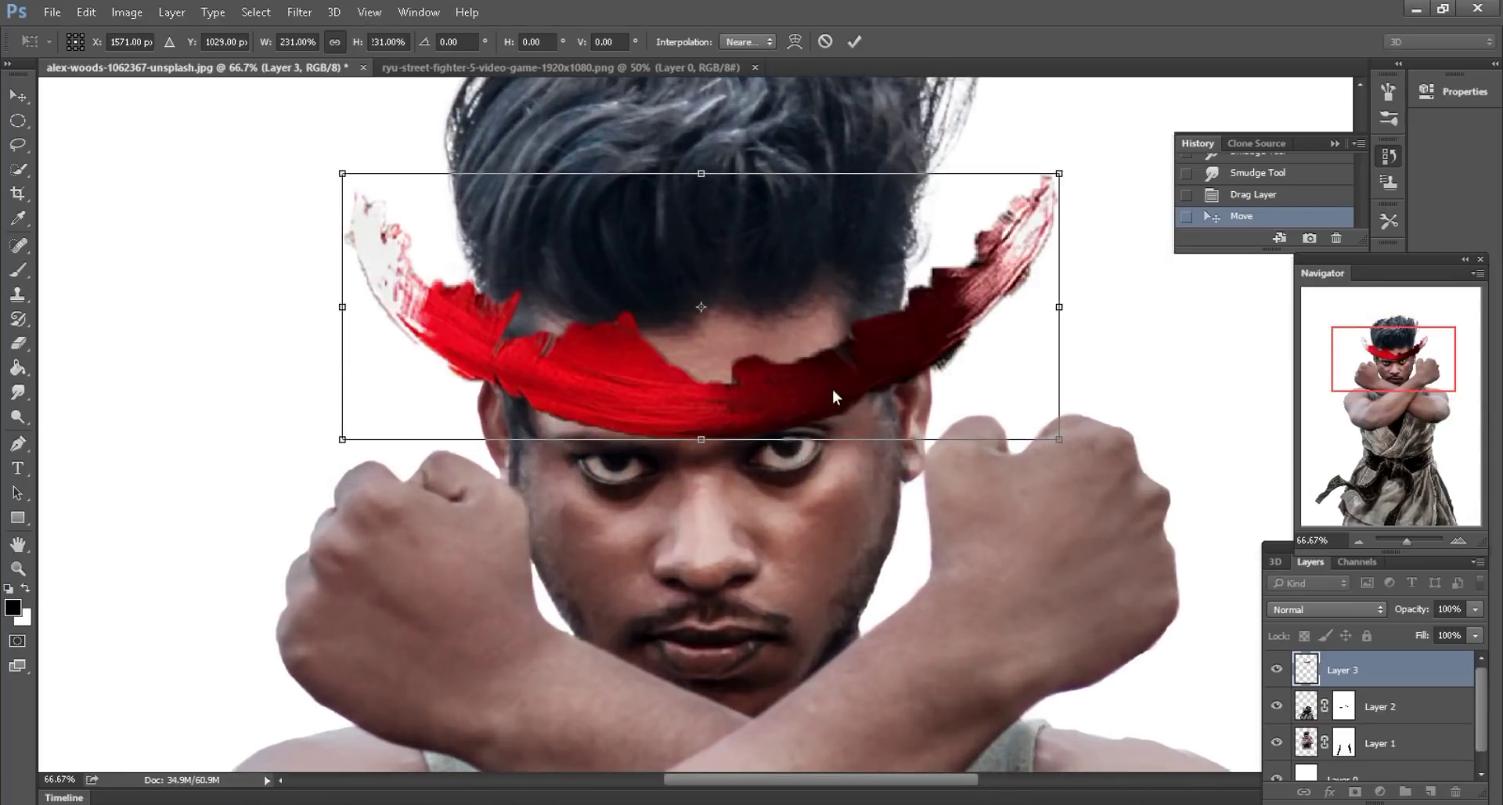
pyautogui.moveTo(833, 388); pyautogui.dragTo(809, 324)
pyautogui.click(854, 41)
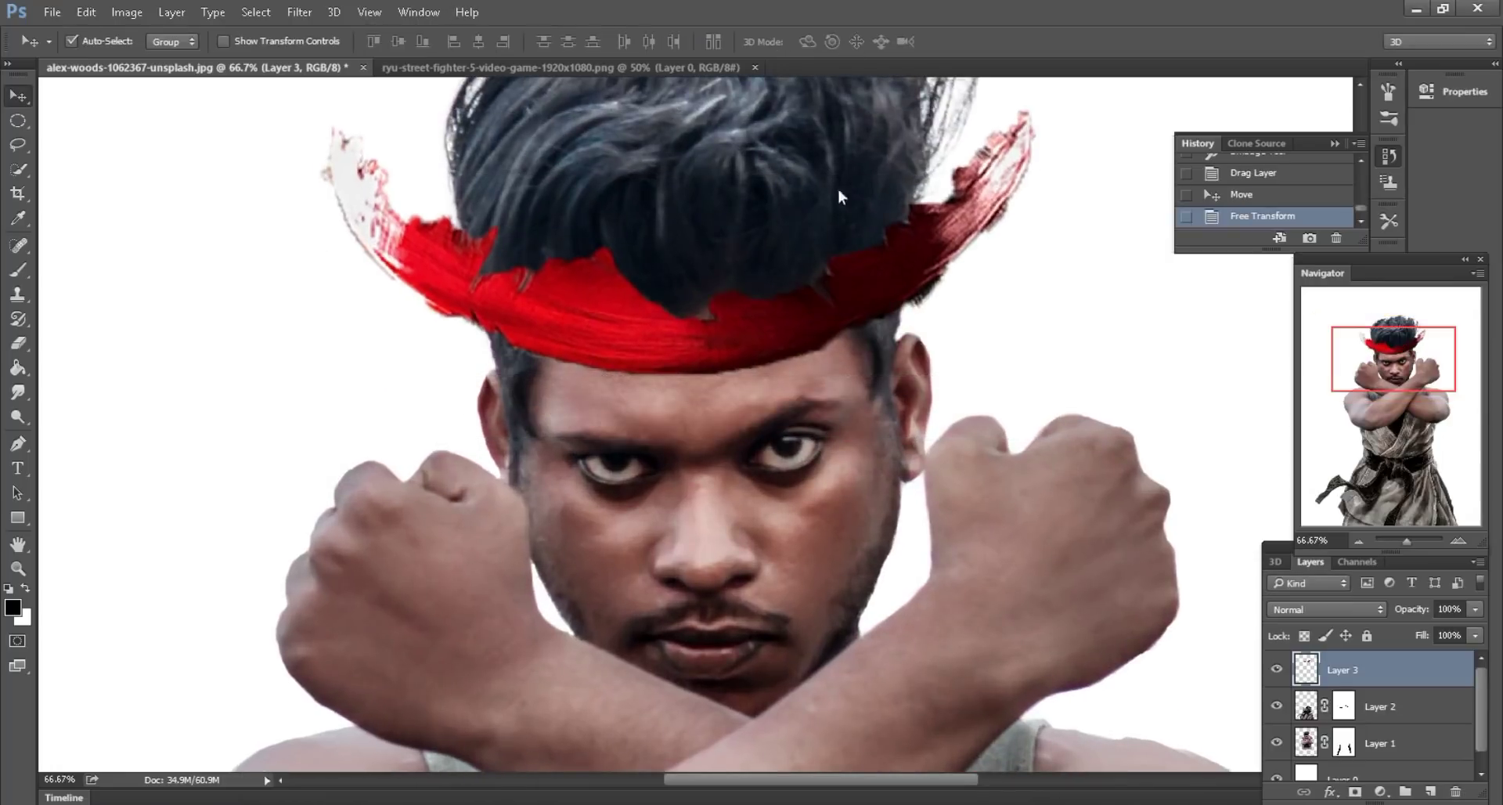
pyautogui.scroll(2, 978, 392)
pyautogui.click(1306, 744)
# - Hide Layer 3 and apply Layer 1's layer mask
pyautogui.click(1277, 662)
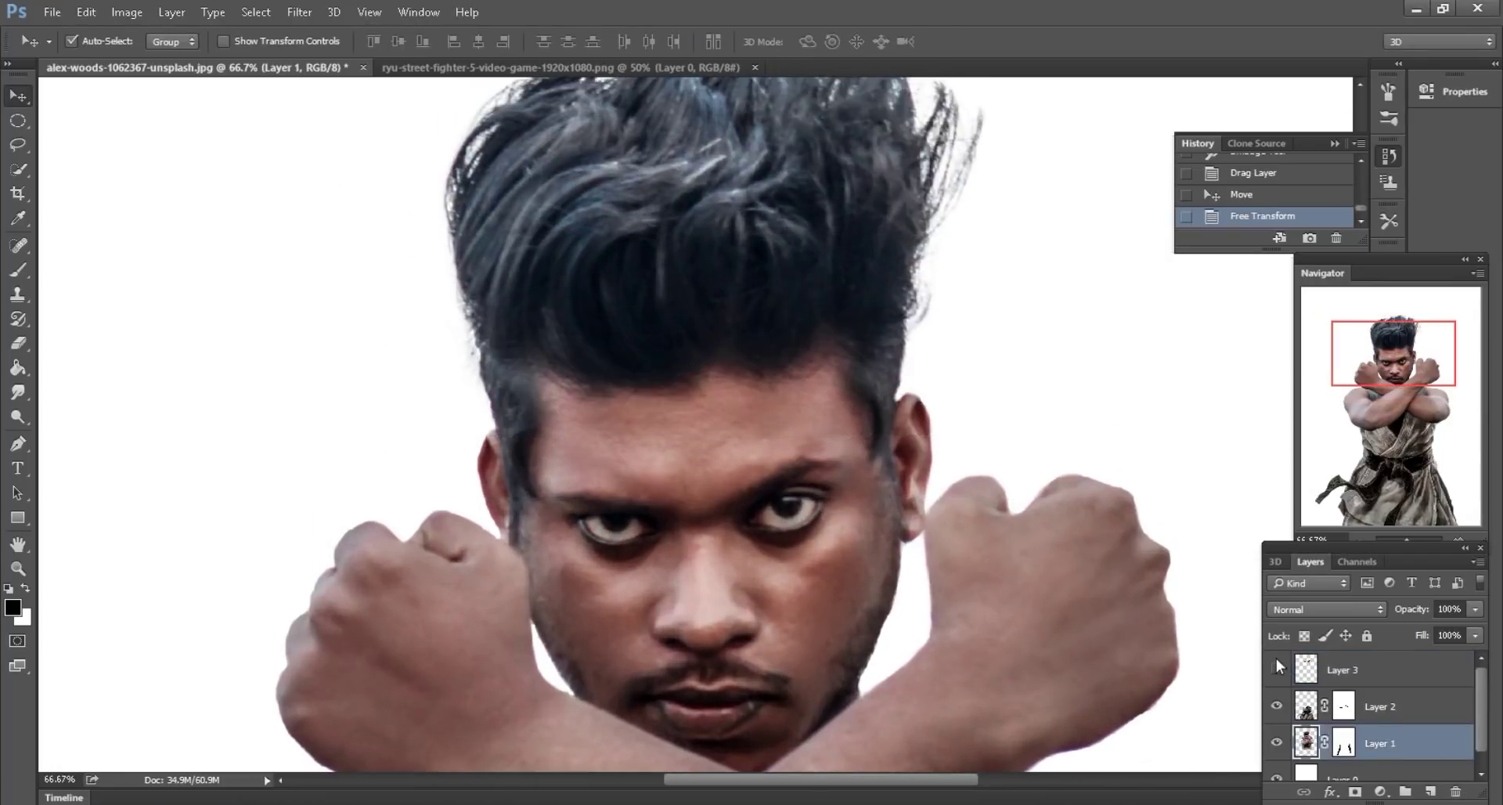
pyautogui.rightClick(1327, 739)
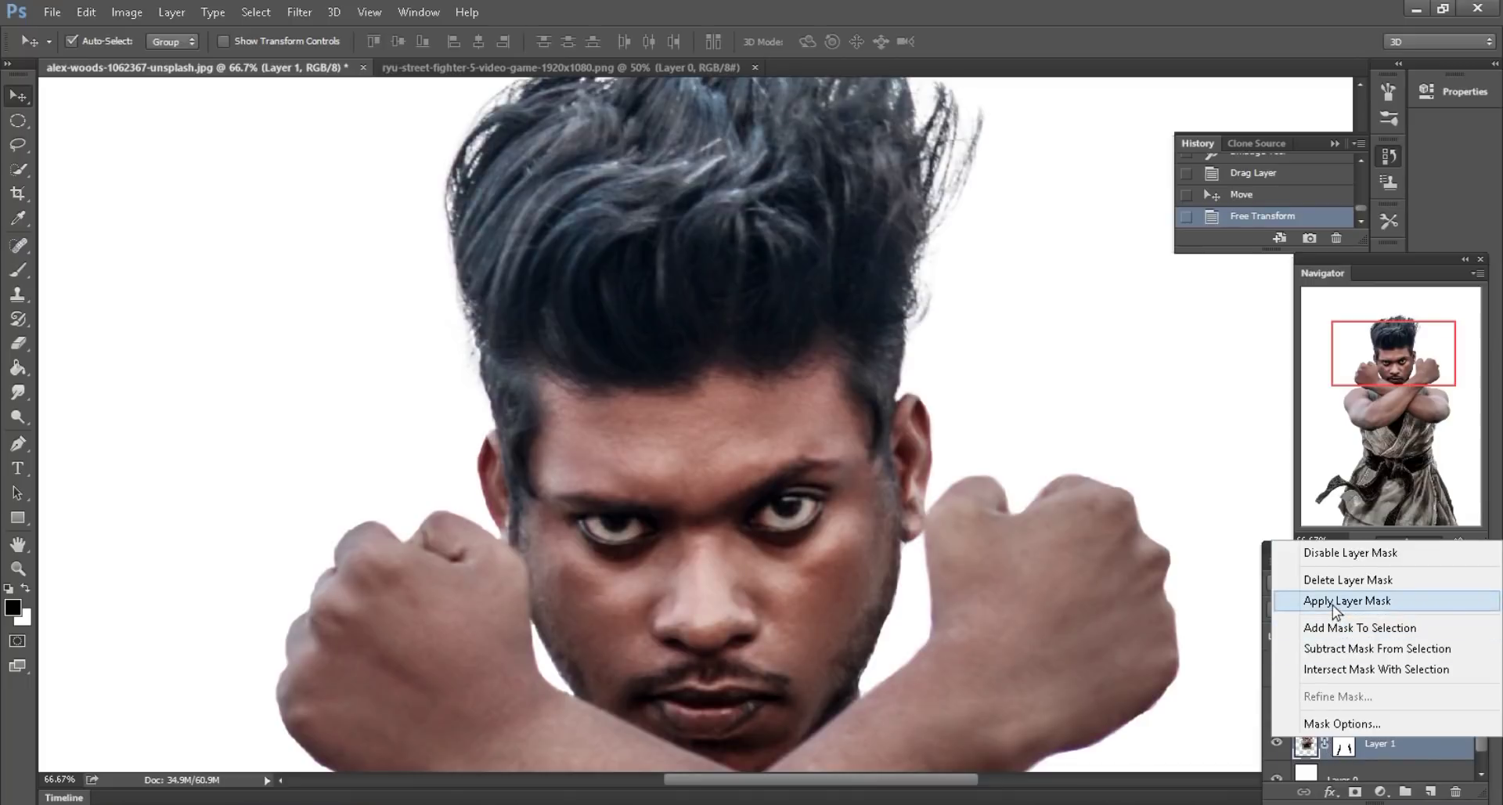
pyautogui.click(1333, 604)
# - Lasso the top of the hair and copy it to a new Layer 4
pyautogui.click(17, 144)
pyautogui.scroll(2, 430, 228)
pyautogui.moveTo(477, 154); pyautogui.dragTo(419, 411)
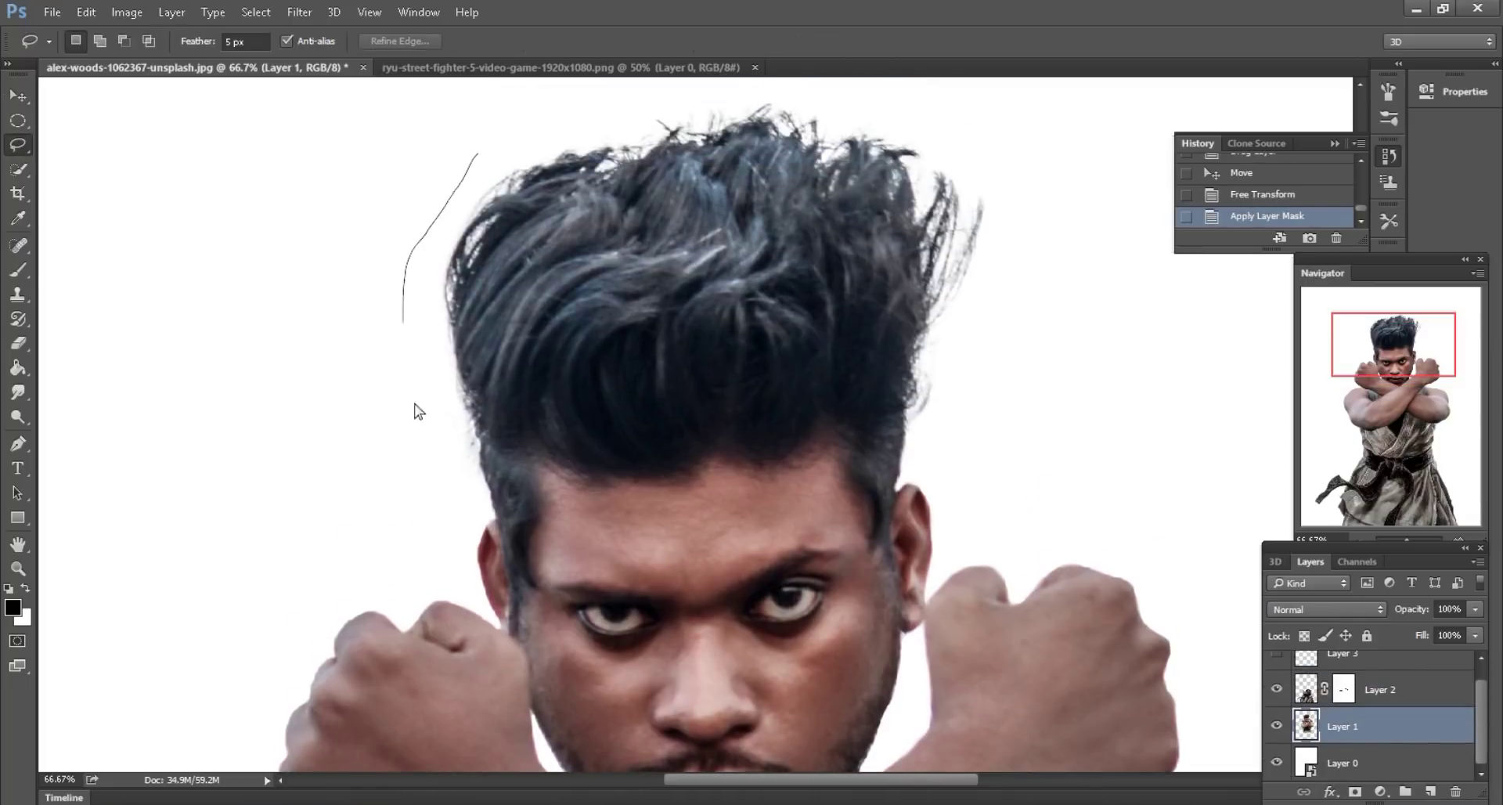
pyautogui.moveTo(786, 451); pyautogui.dragTo(705, 106)
pyautogui.scroll(2, 529, 248)
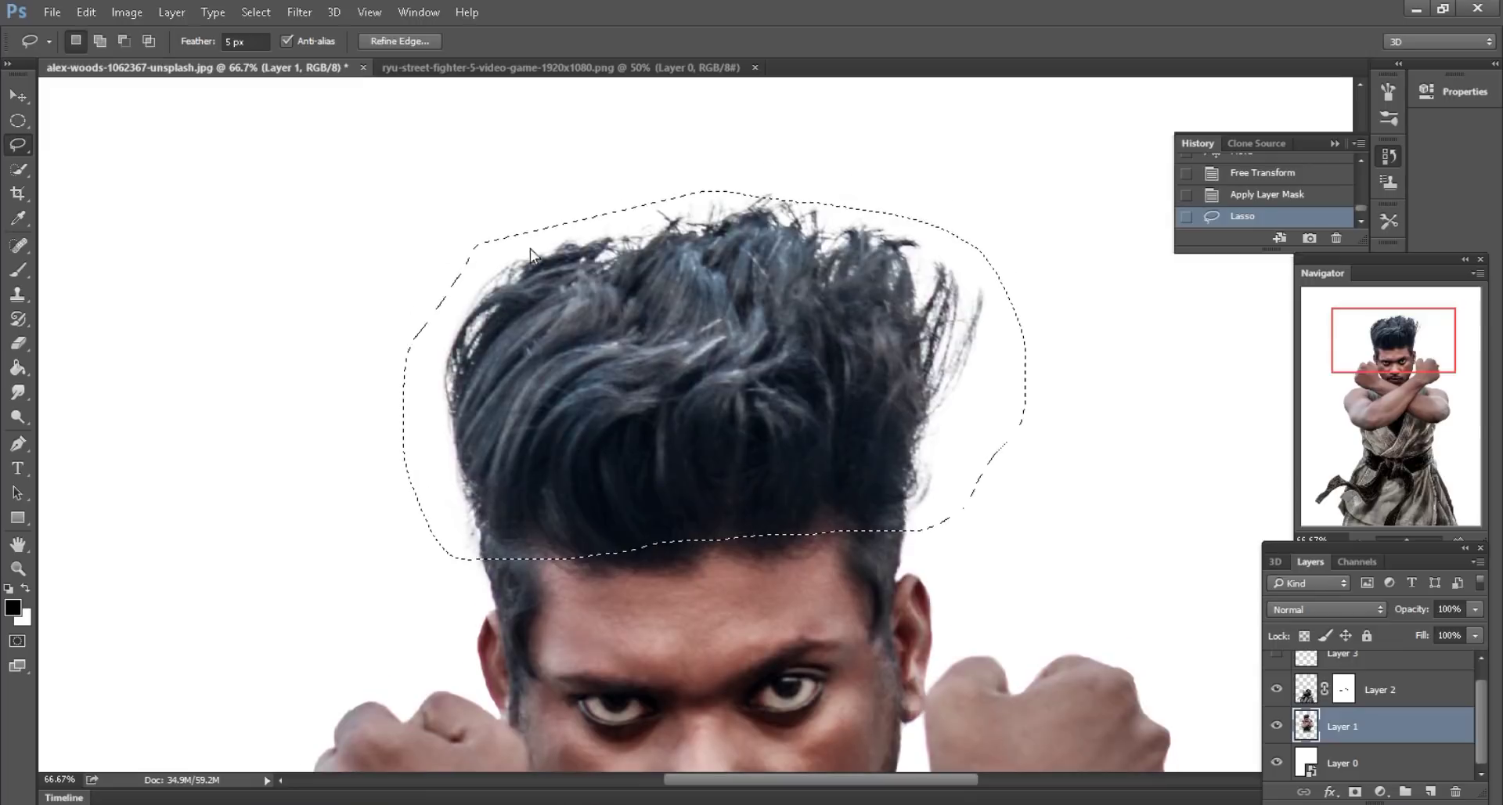
pyautogui.scroll(-1, 1086, 458)
pyautogui.hotkey('ctrl', 'j')
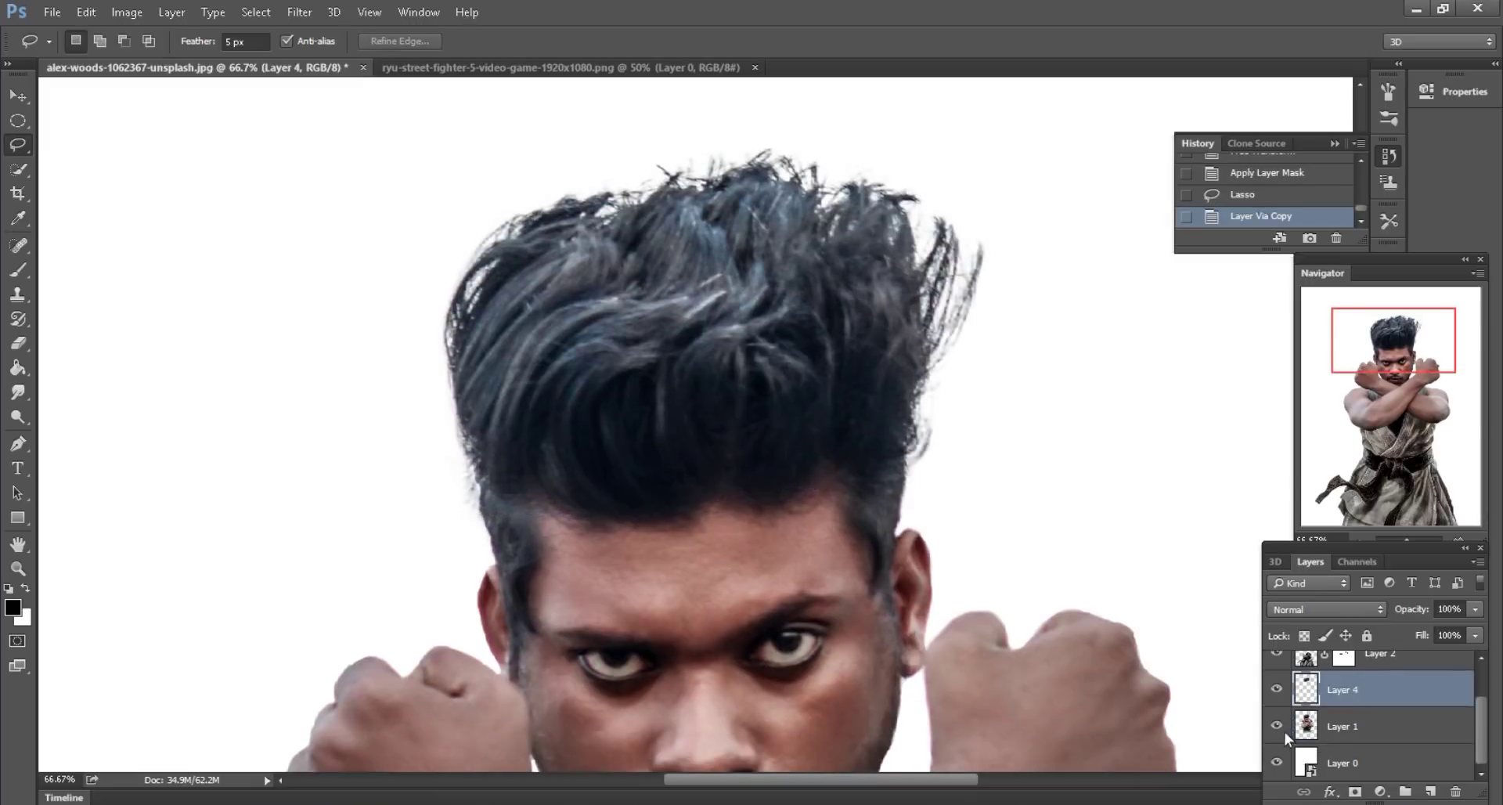
# - Show Layer 3 again and move Layer 4 above Layer 2, under Layer 3
pyautogui.click(1276, 655)
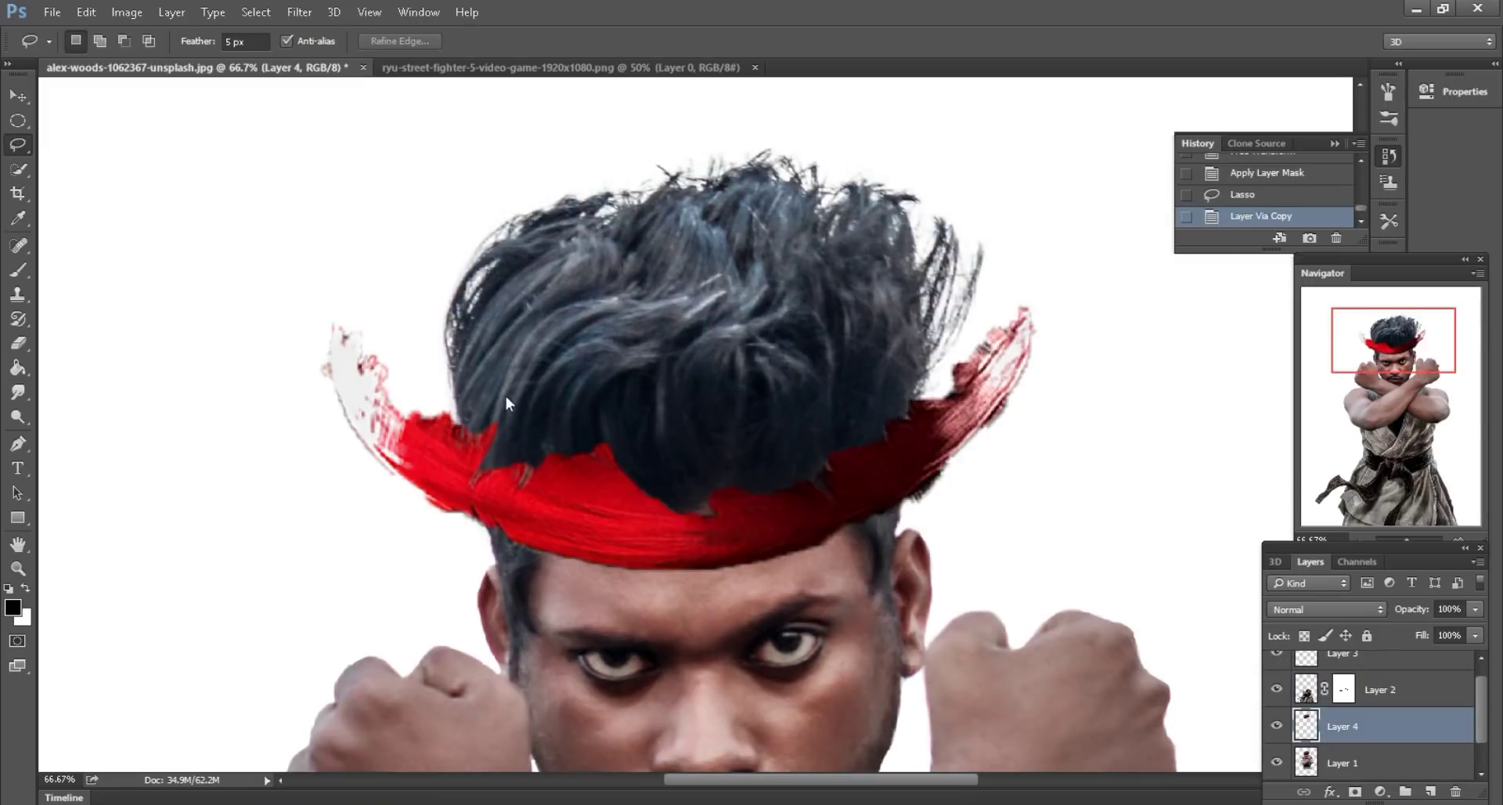
pyautogui.press('v')
pyautogui.moveTo(1378, 707); pyautogui.dragTo(1359, 671)
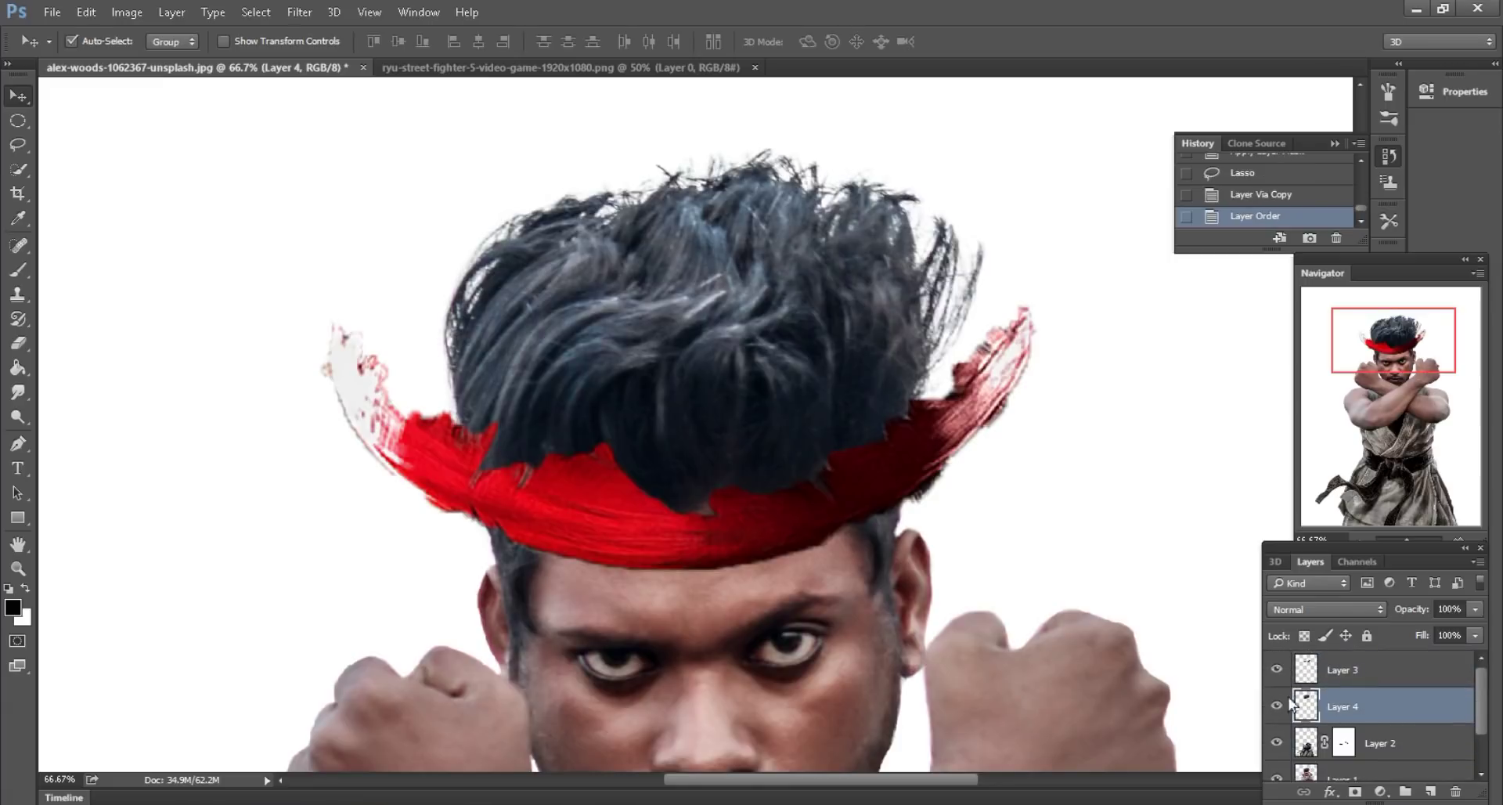
# - Nudge the headband up and place Layer 3 beneath the hair copy
pyautogui.moveTo(836, 552); pyautogui.dragTo(832, 533)
pyautogui.moveTo(1359, 672); pyautogui.dragTo(1360, 716)
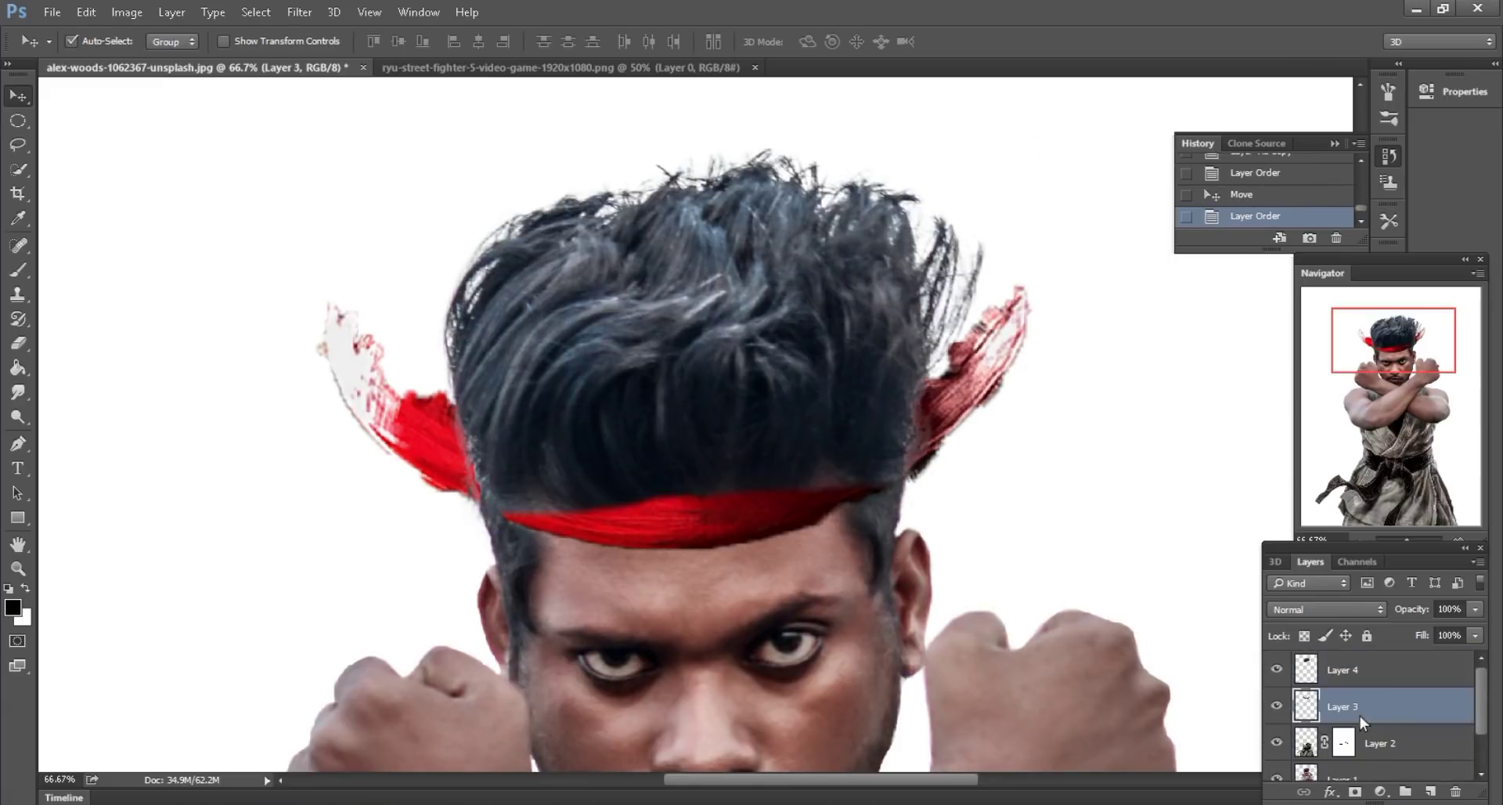
pyautogui.moveTo(741, 525)
pyautogui.mouseDown()
pyautogui.moveTo(737, 543)
pyautogui.moveTo(736, 527)
pyautogui.mouseUp()
pyautogui.scroll(-1, 736, 527)
# - Warp the headband, bowing its middle up and pulling the right end down around the head
pyautogui.click(86, 11)
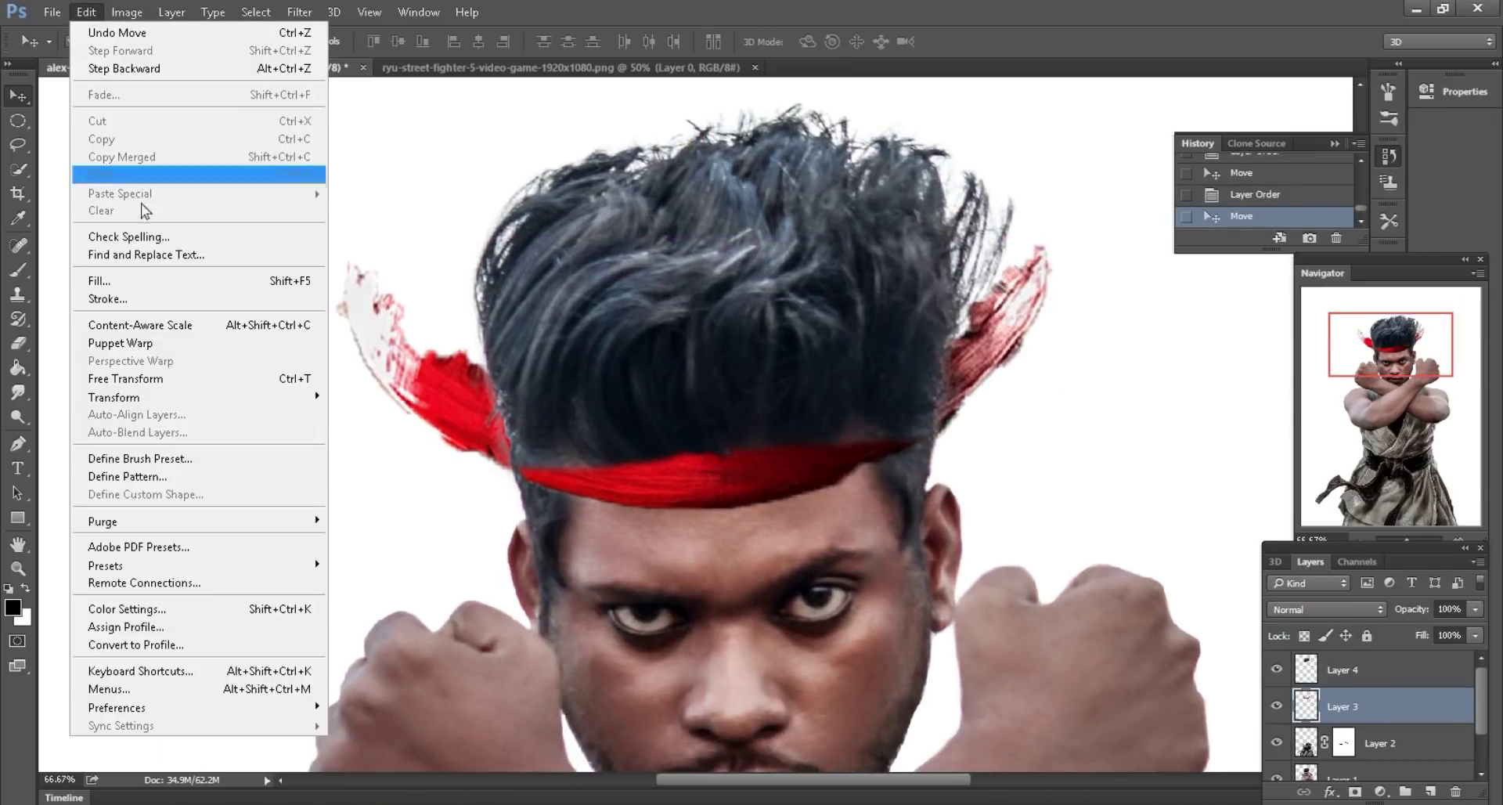
pyautogui.click(126, 378)
pyautogui.rightClick(745, 475)
pyautogui.click(793, 617)
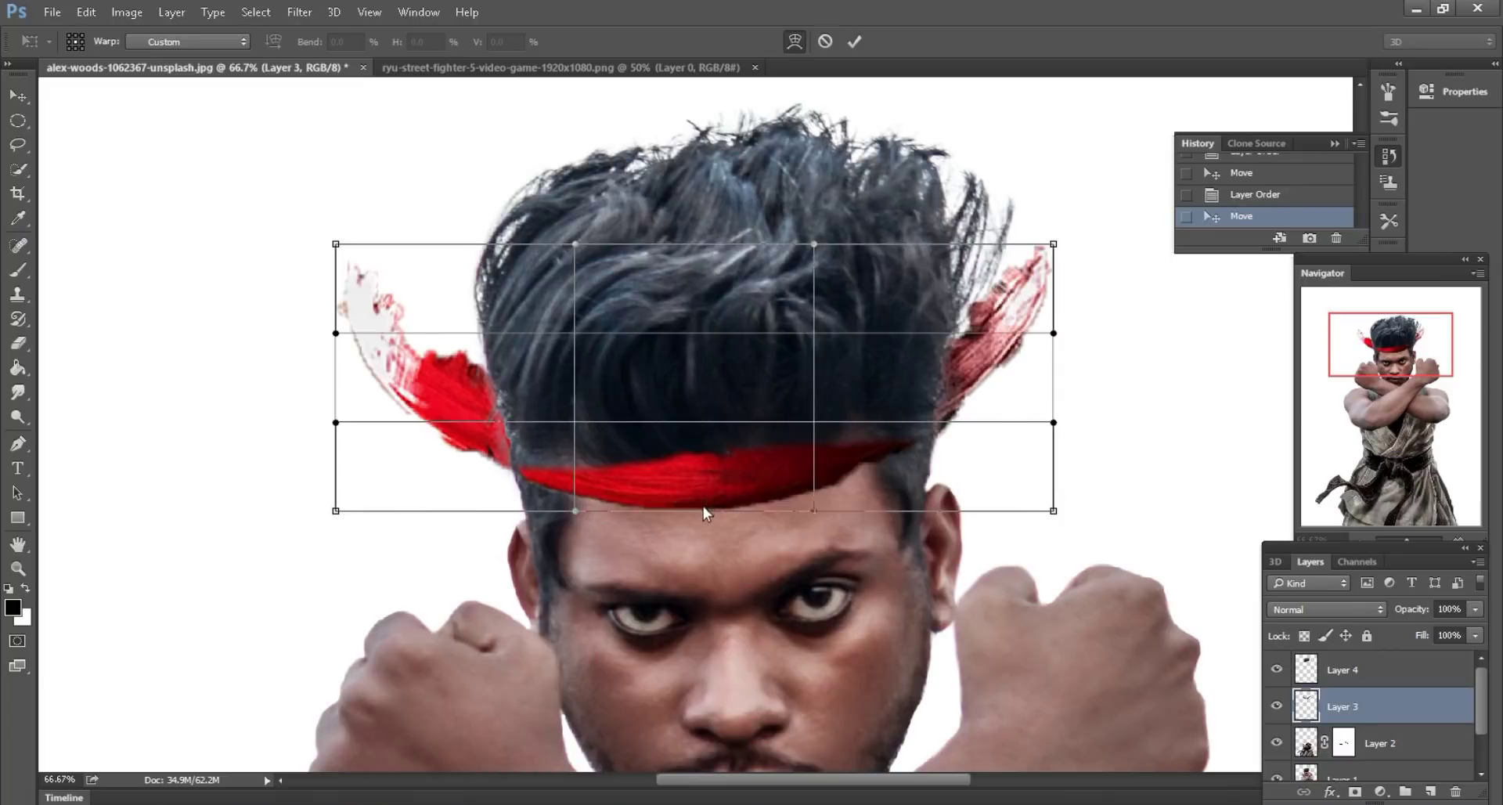
pyautogui.moveTo(703, 505); pyautogui.dragTo(709, 538)
pyautogui.moveTo(865, 522); pyautogui.dragTo(890, 504)
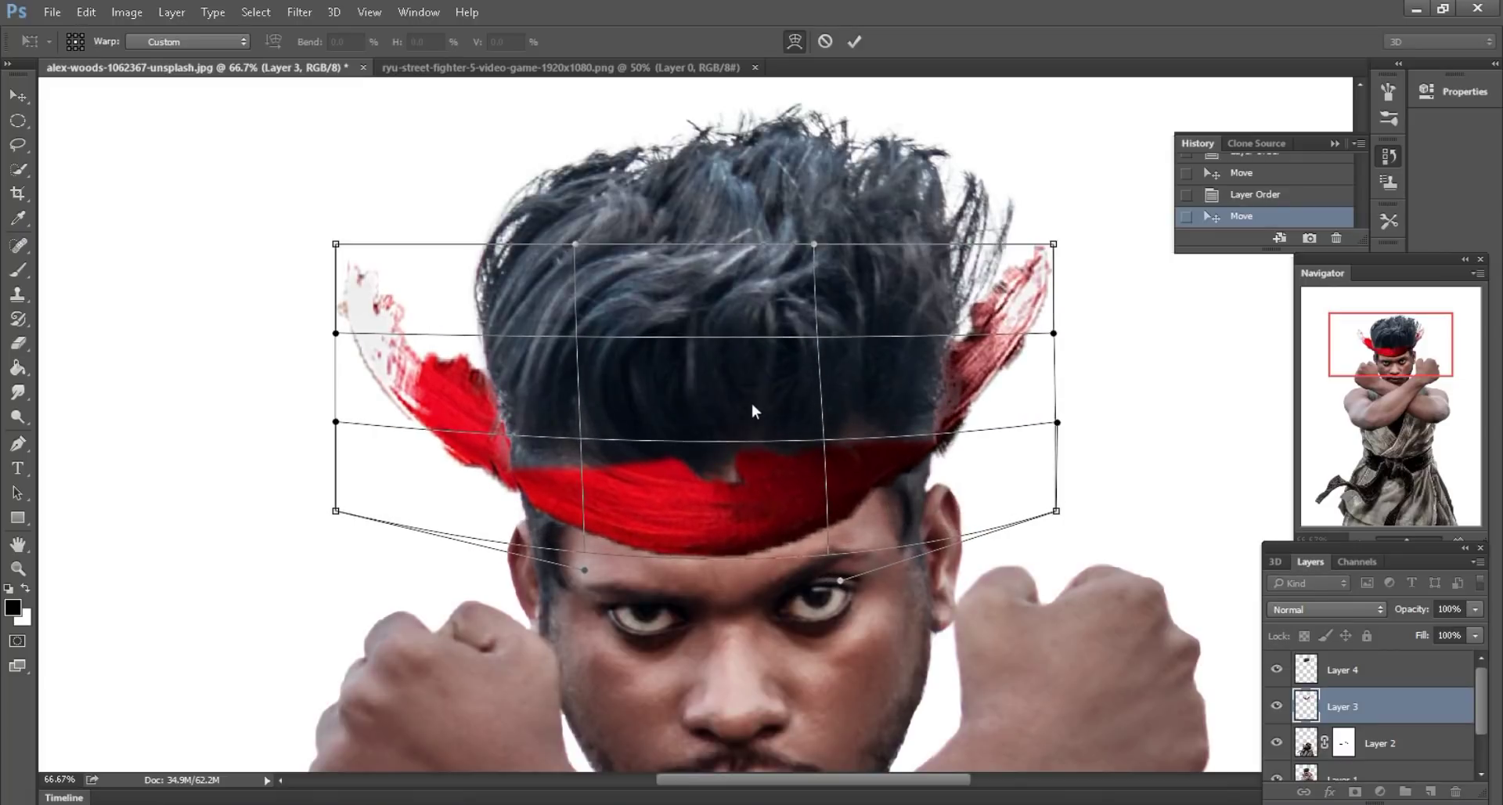
pyautogui.moveTo(752, 402); pyautogui.dragTo(745, 364)
pyautogui.moveTo(916, 500); pyautogui.dragTo(938, 525)
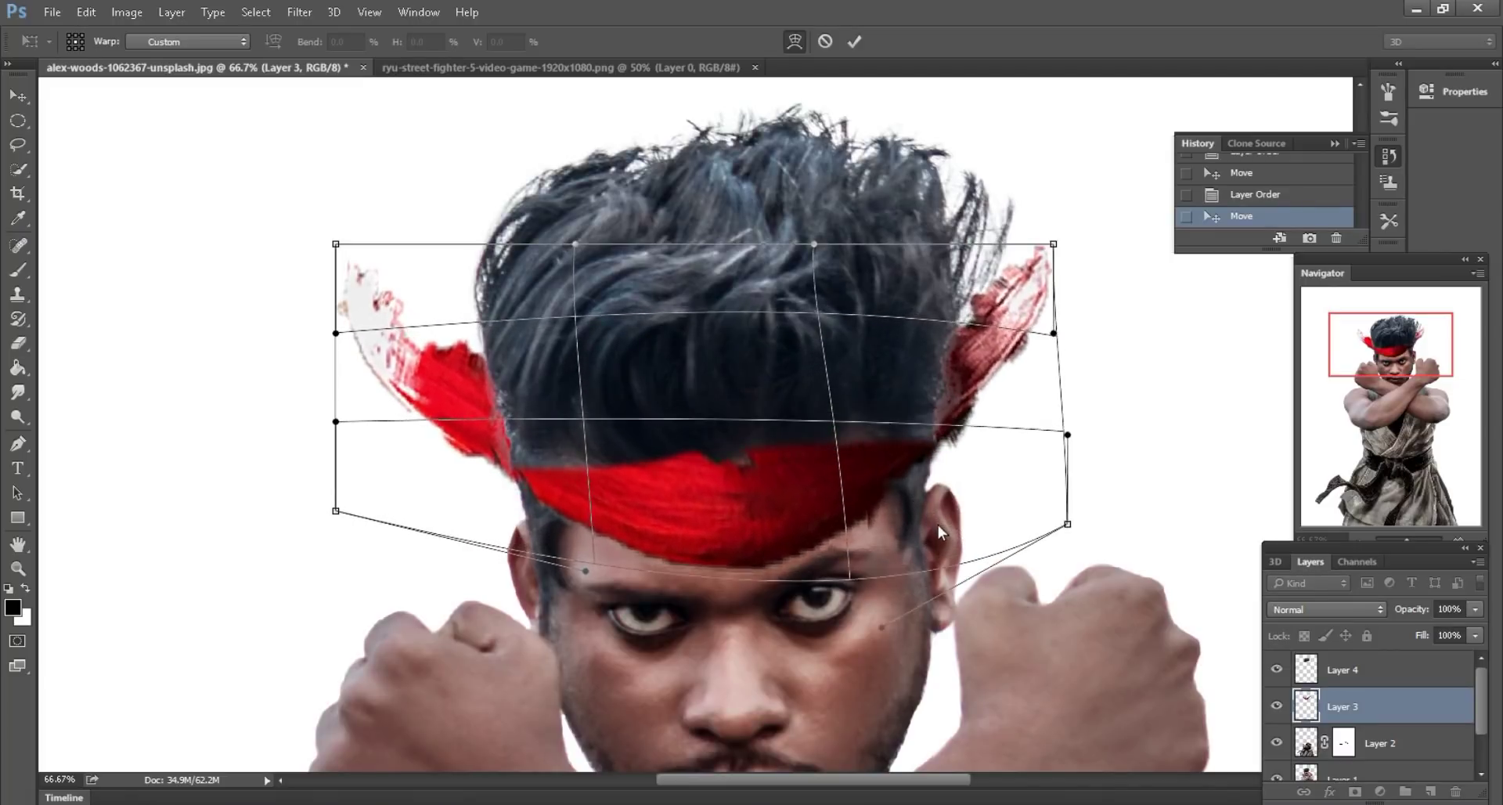
pyautogui.moveTo(731, 476); pyautogui.dragTo(722, 529)
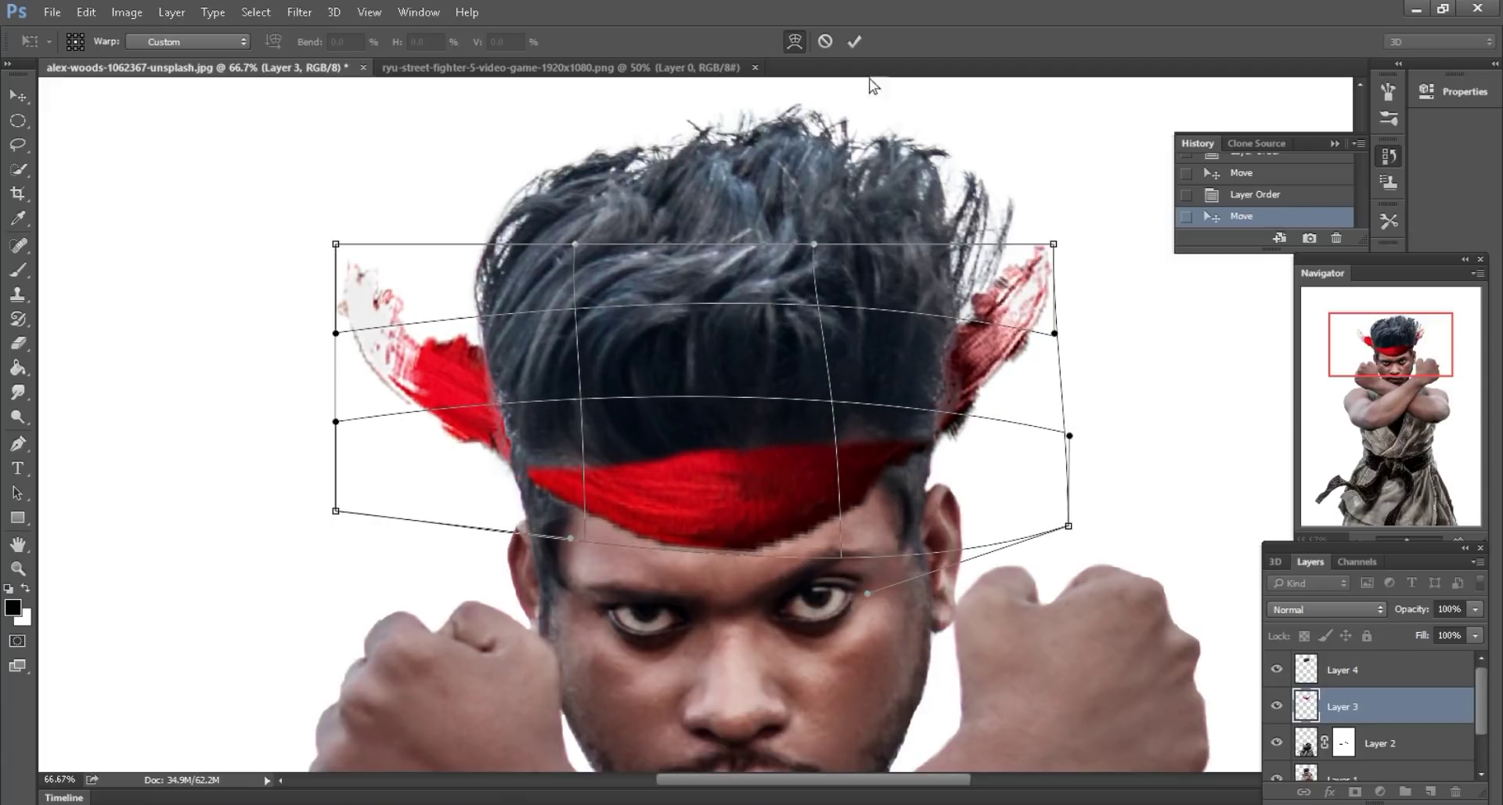
pyautogui.click(854, 41)
# - Apply a second warp that bulges the headband's right tail outward
pyautogui.scroll(-1, 822, 322)
pyautogui.moveTo(806, 411); pyautogui.dragTo(811, 422)
pyautogui.scroll(-1, 767, 376)
pyautogui.click(86, 12)
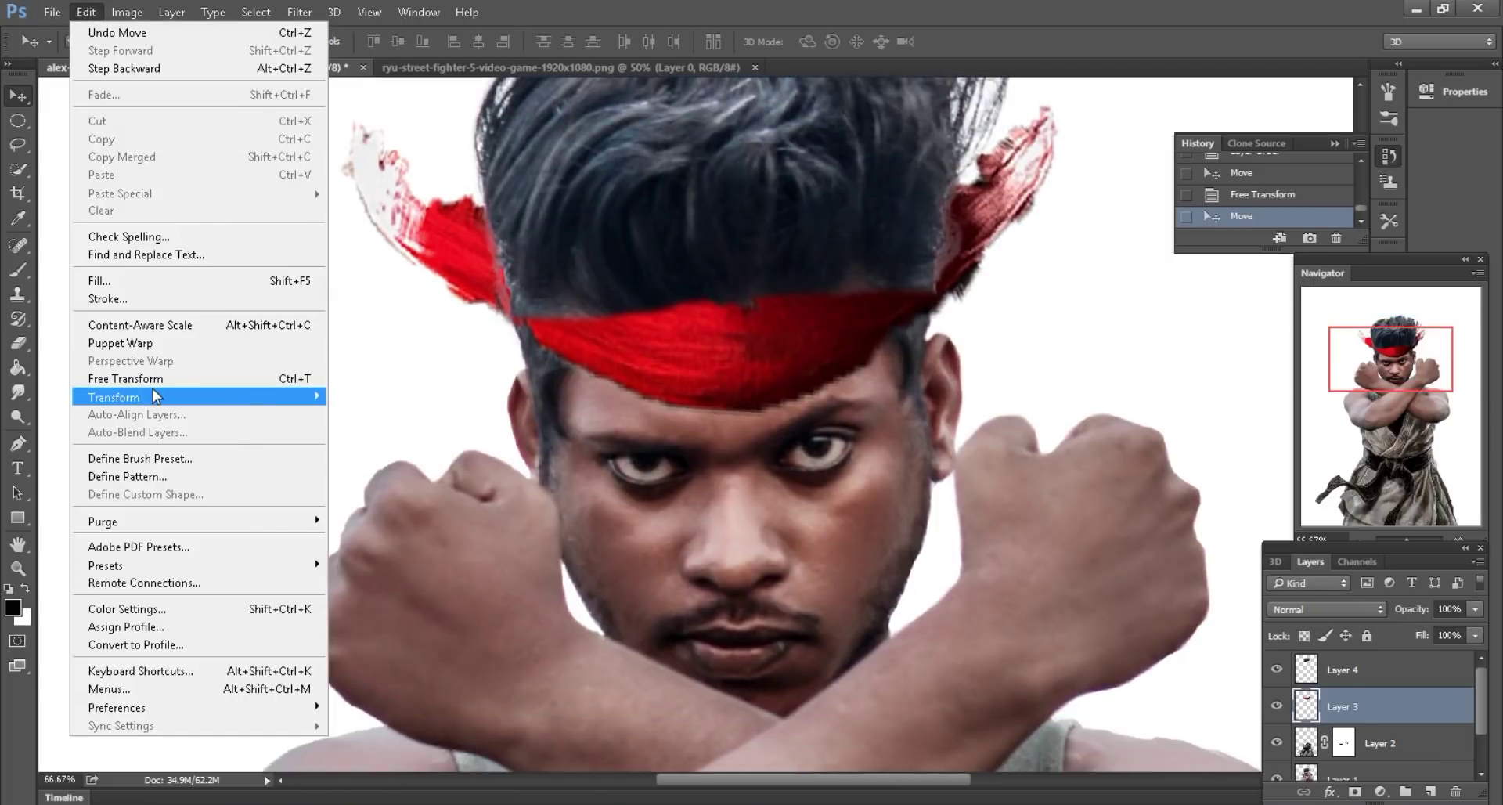
pyautogui.click(126, 378)
pyautogui.rightClick(764, 355)
pyautogui.click(810, 498)
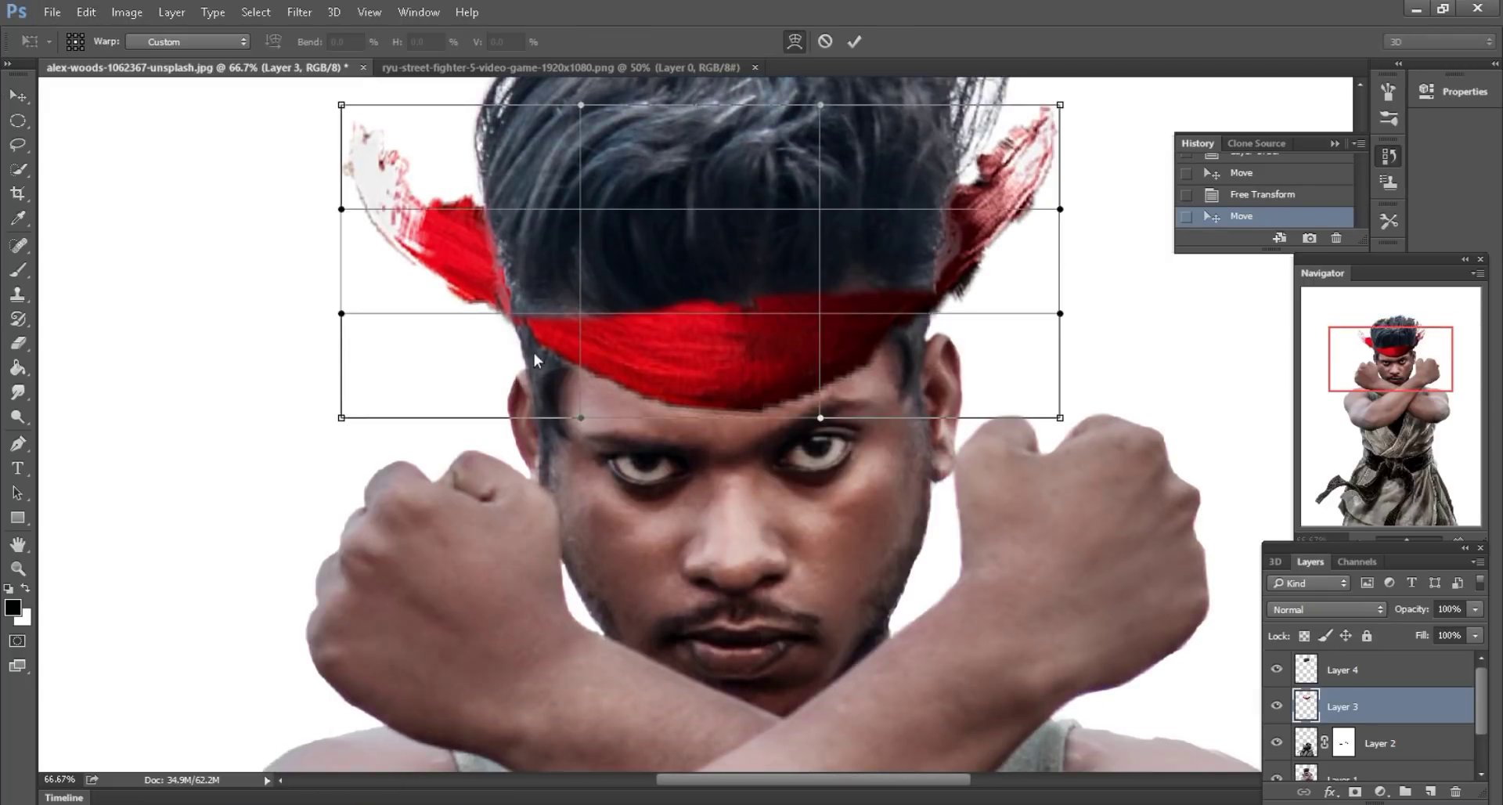
pyautogui.moveTo(534, 352); pyautogui.dragTo(510, 364)
pyautogui.moveTo(981, 345); pyautogui.dragTo(1008, 347)
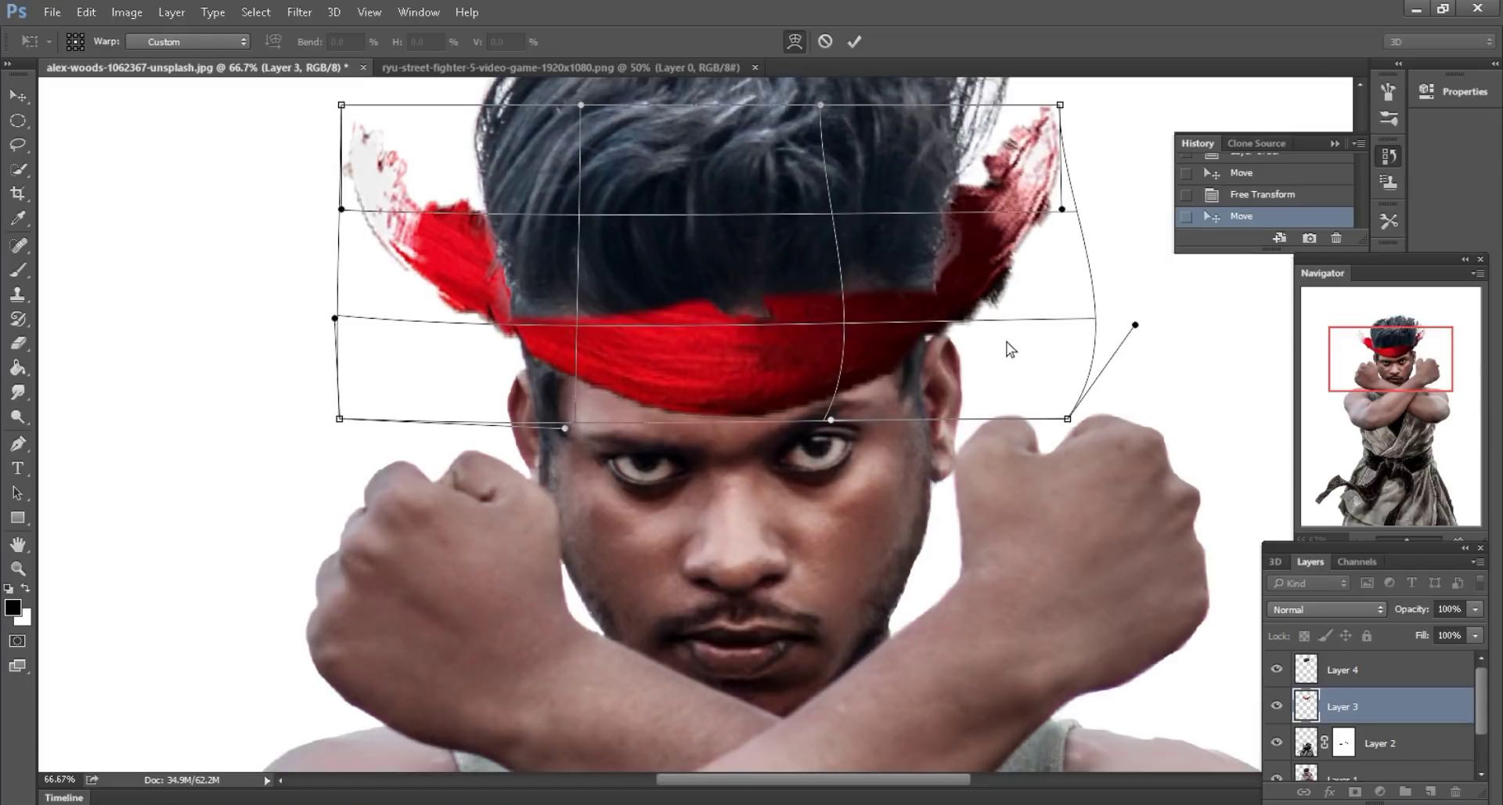
pyautogui.click(855, 41)
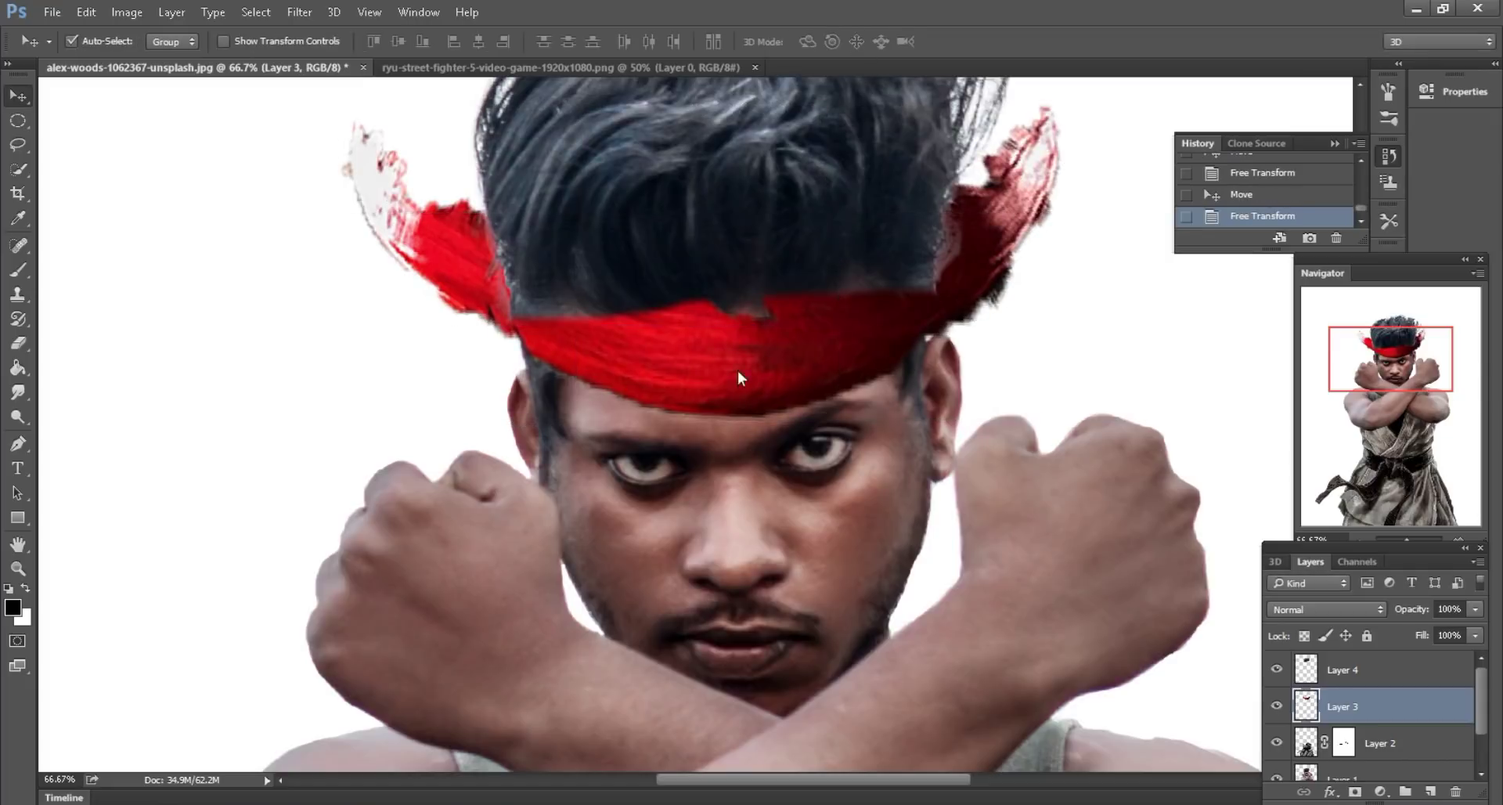
# - Nudge the red headband slightly up and to the left, then zoom out and in to check it
pyautogui.moveTo(738, 370); pyautogui.dragTo(726, 349)
pyautogui.hotkey('ctrl', '-')
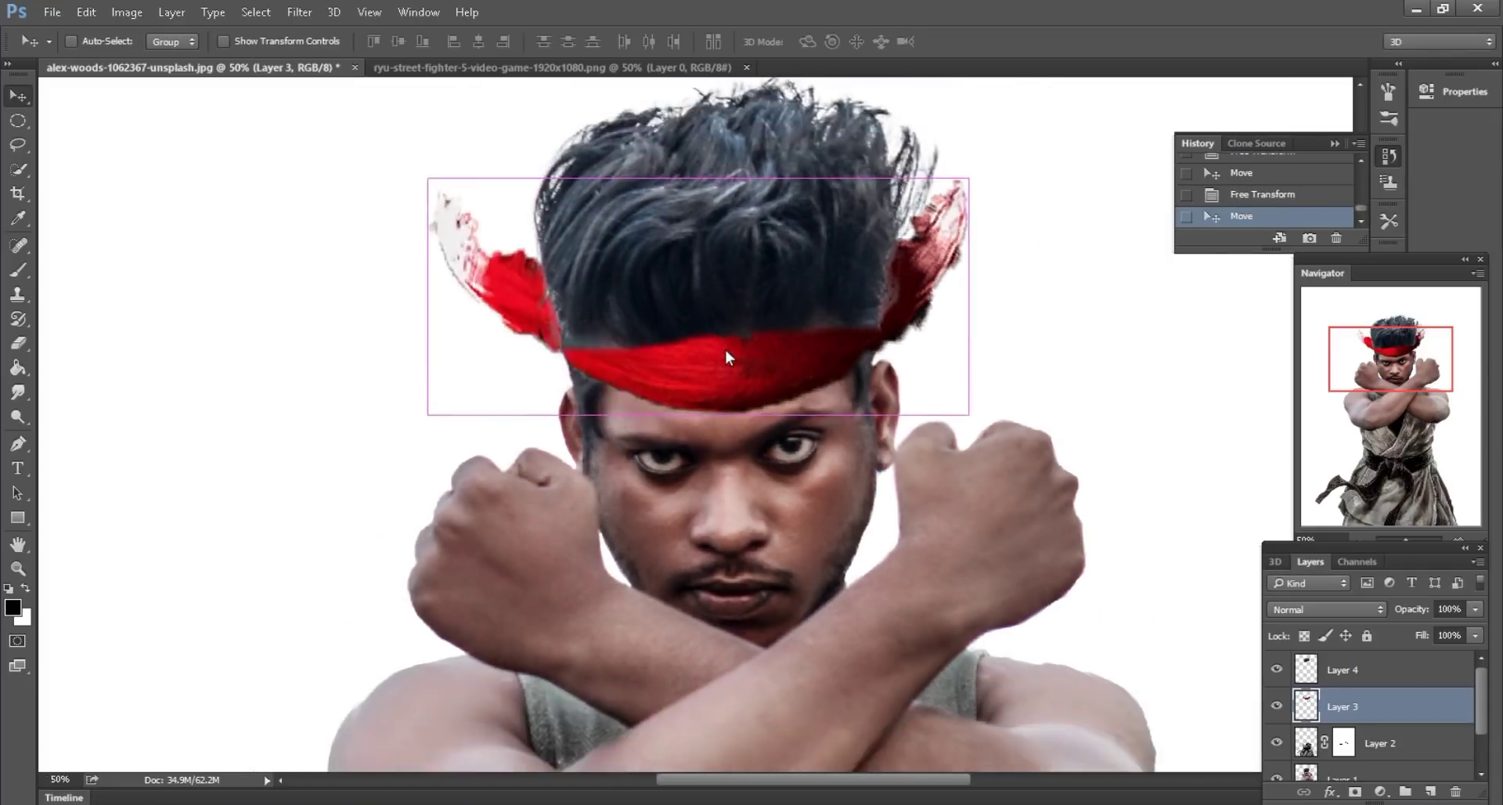
pyautogui.hotkey('ctrl', '-')
pyautogui.hotkey('ctrl', '-')
pyautogui.hotkey('ctrl', '+')
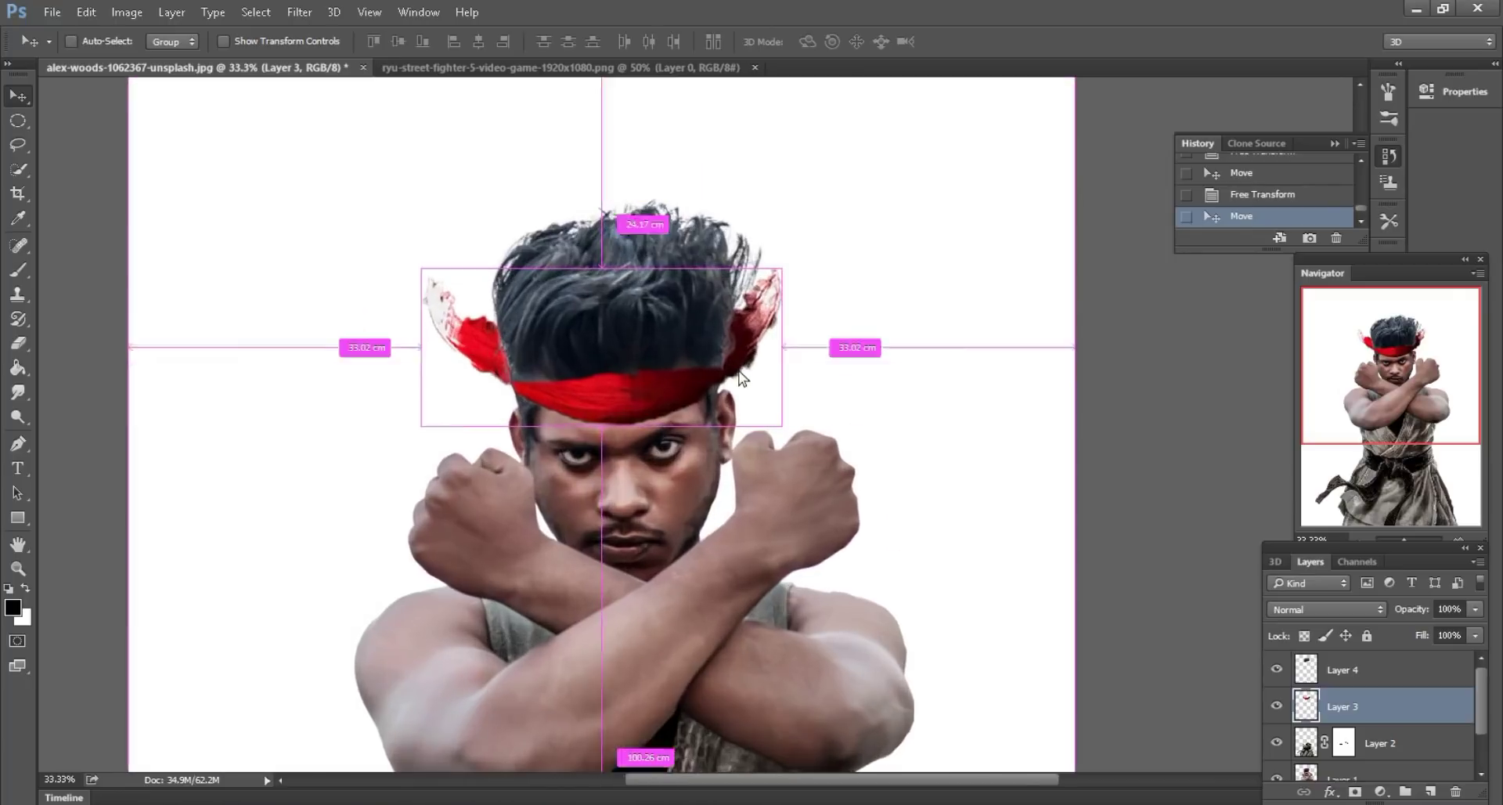
pyautogui.hotkey('ctrl', '+')
pyautogui.hotkey('ctrl', '+')
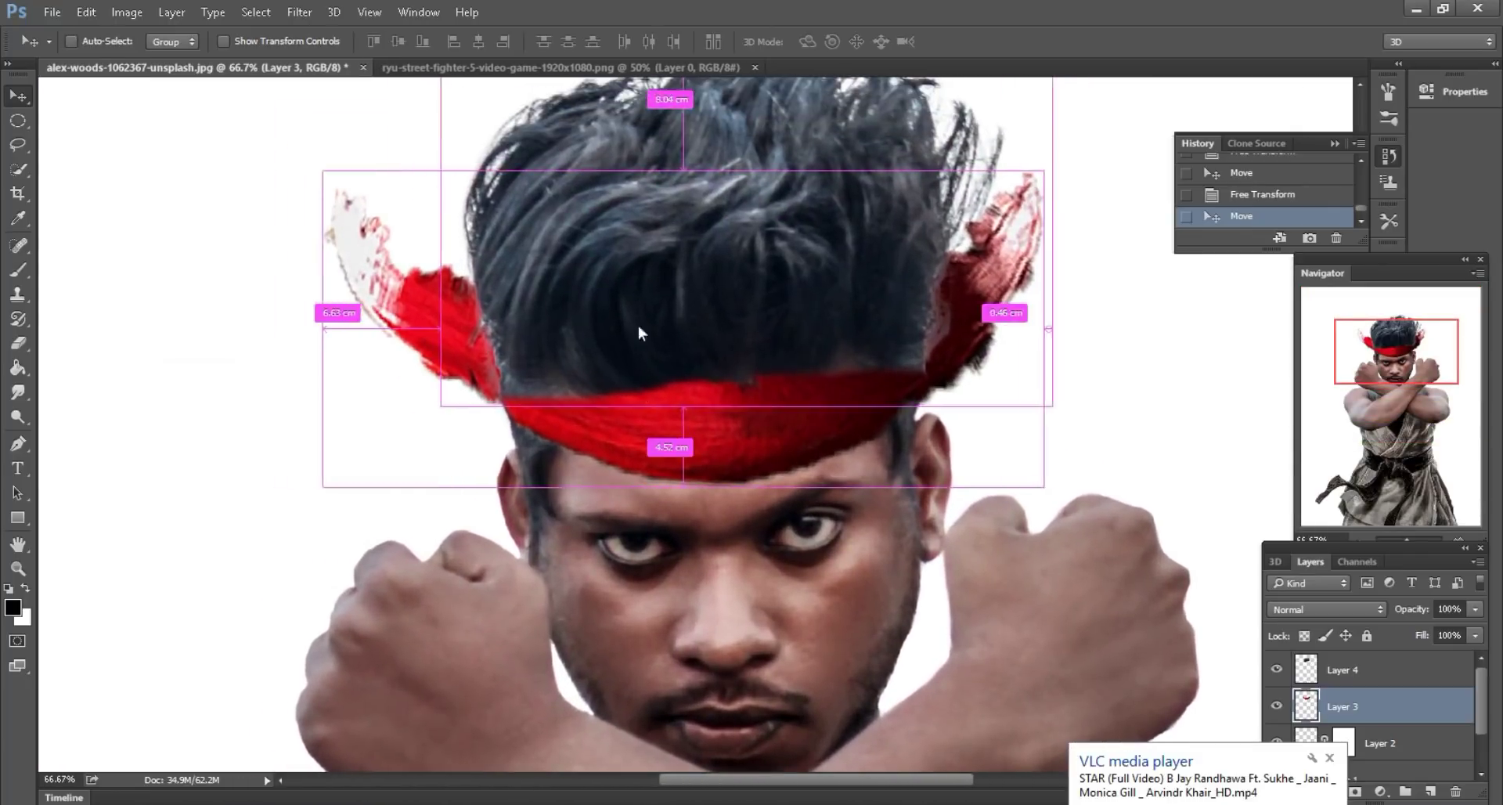
# - Select Layer 4 and switch to the Eraser tool
pyautogui.click(642, 305)
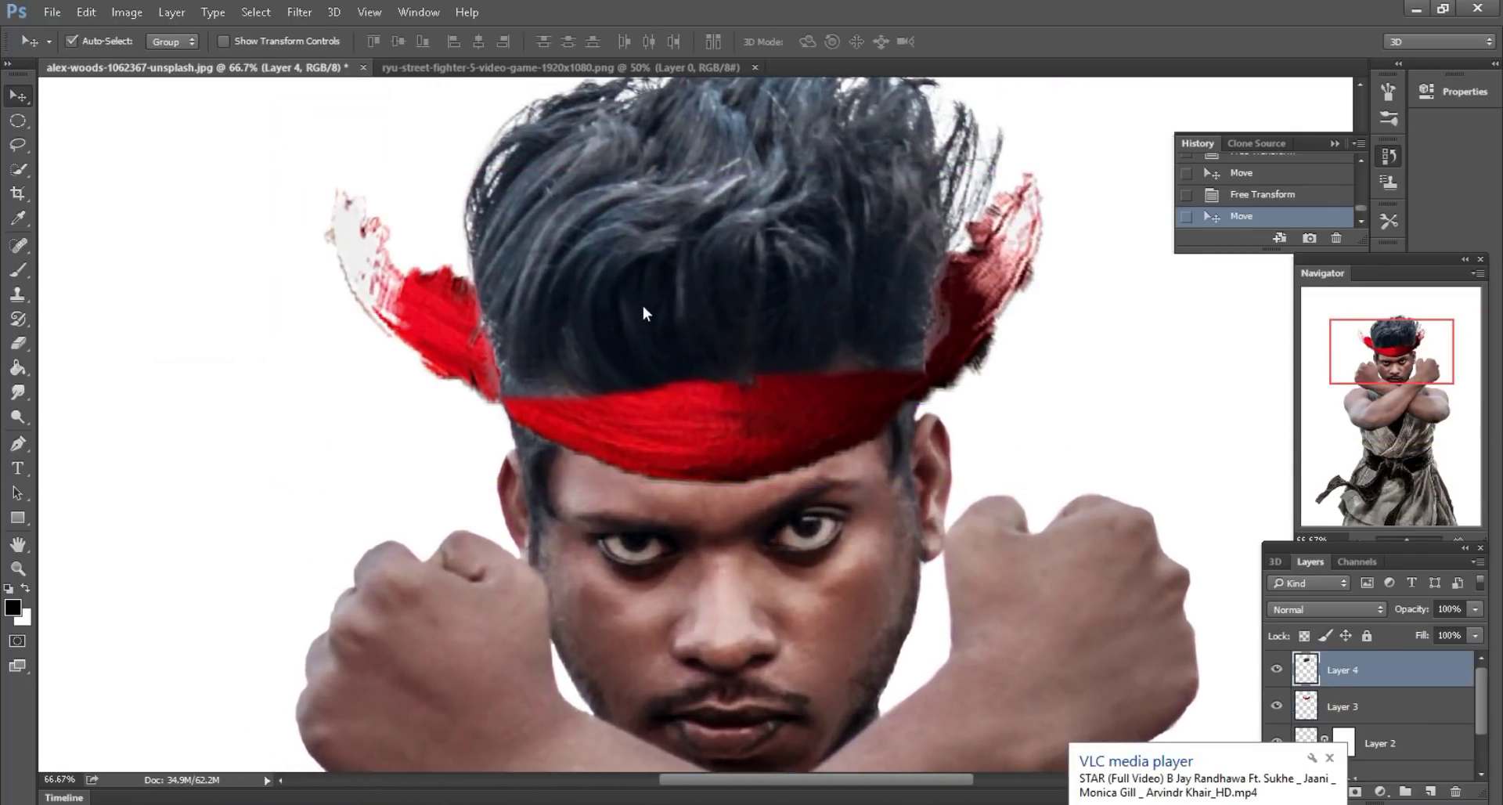
pyautogui.click(19, 342)
pyautogui.rightClick(705, 387)
pyautogui.press('Escape')
pyautogui.hscroll(-3, 684, 360)
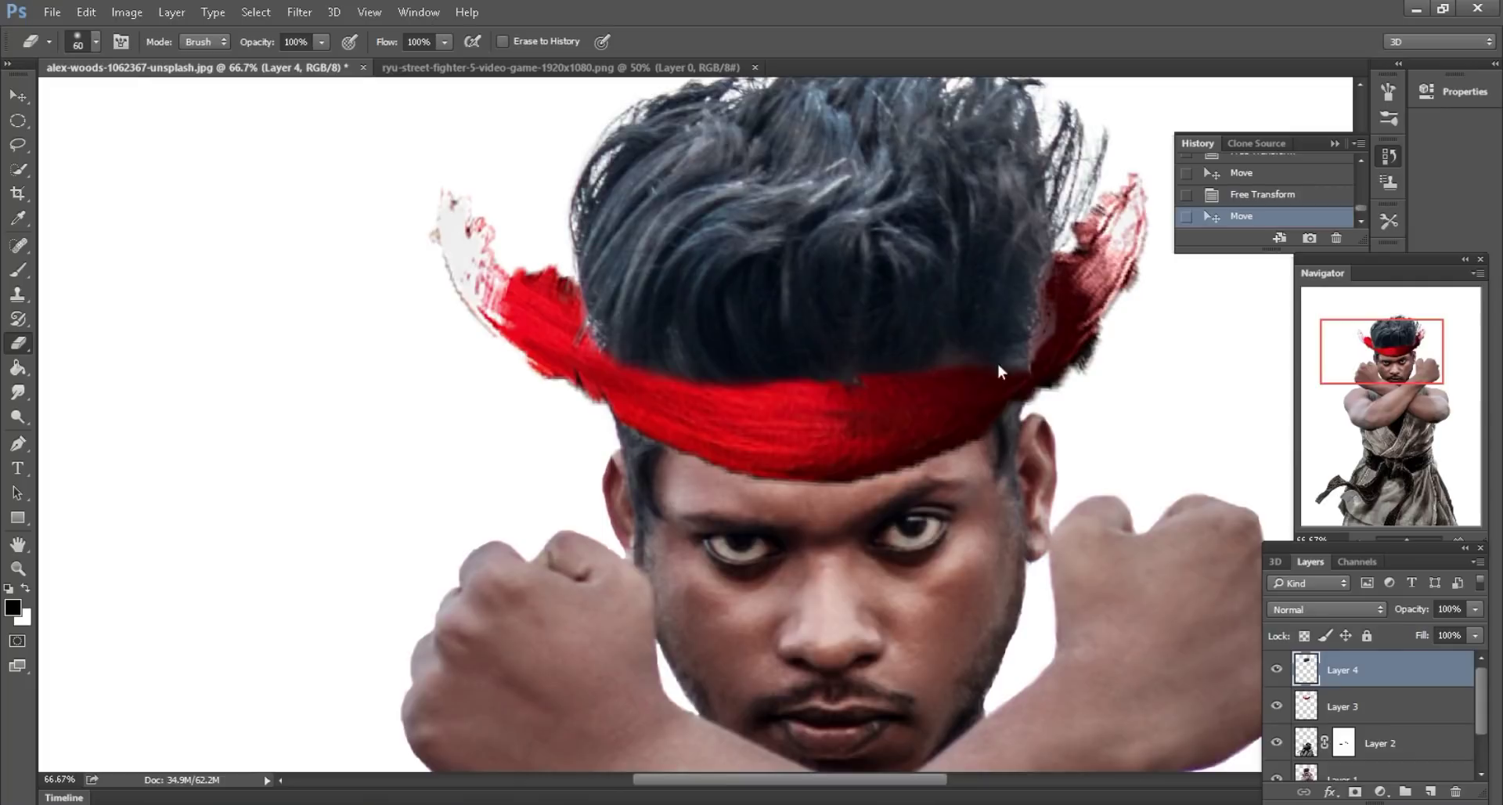
# - Erase a bit of stray red paint on Layer 4 and zoom out to check the whole figure
pyautogui.click(838, 393)
pyautogui.hotkey('ctrl', '-')
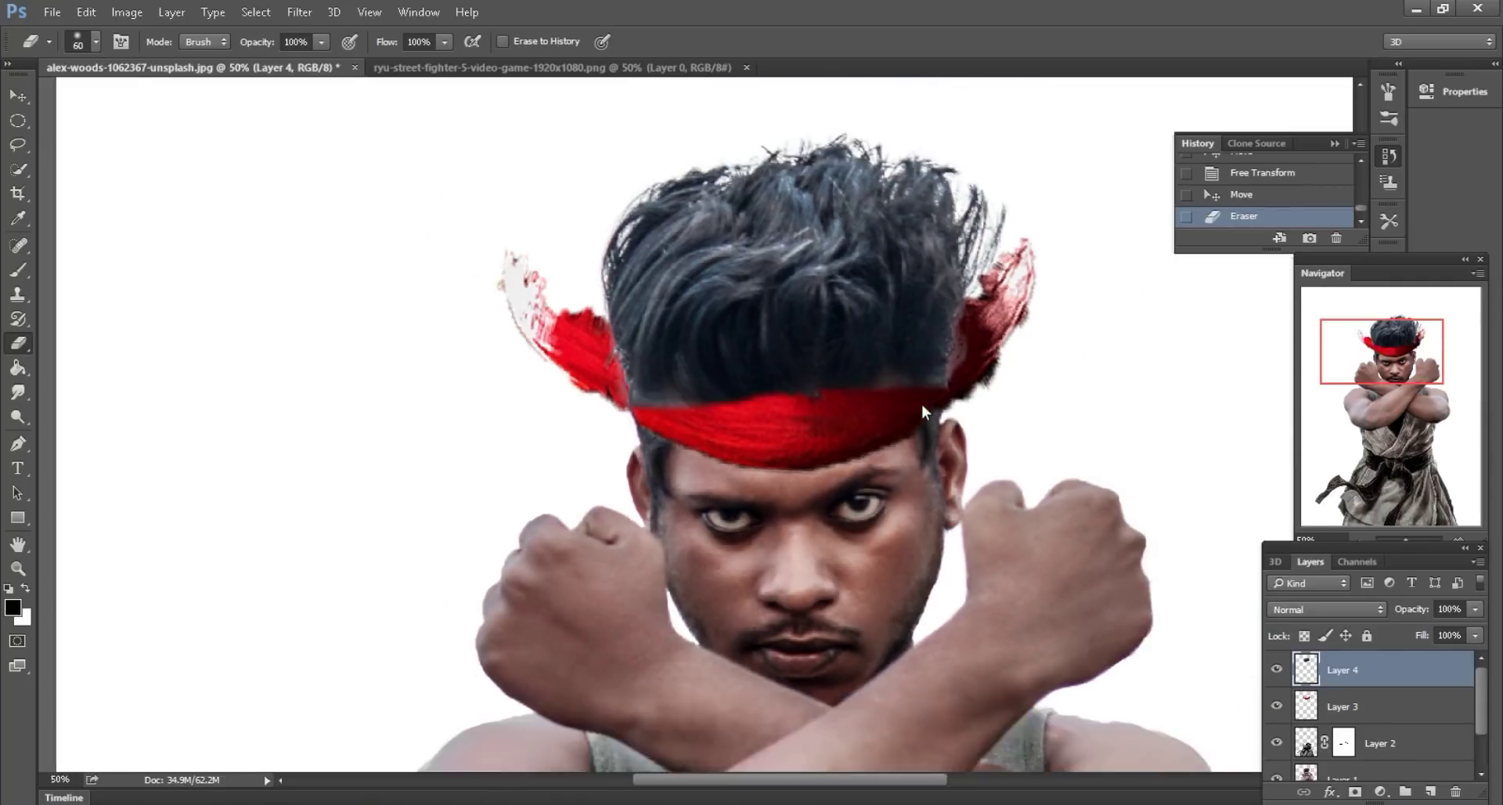
pyautogui.hotkey('ctrl', '-')
pyautogui.hotkey('ctrl', '-')
pyautogui.hotkey('ctrl', '-')
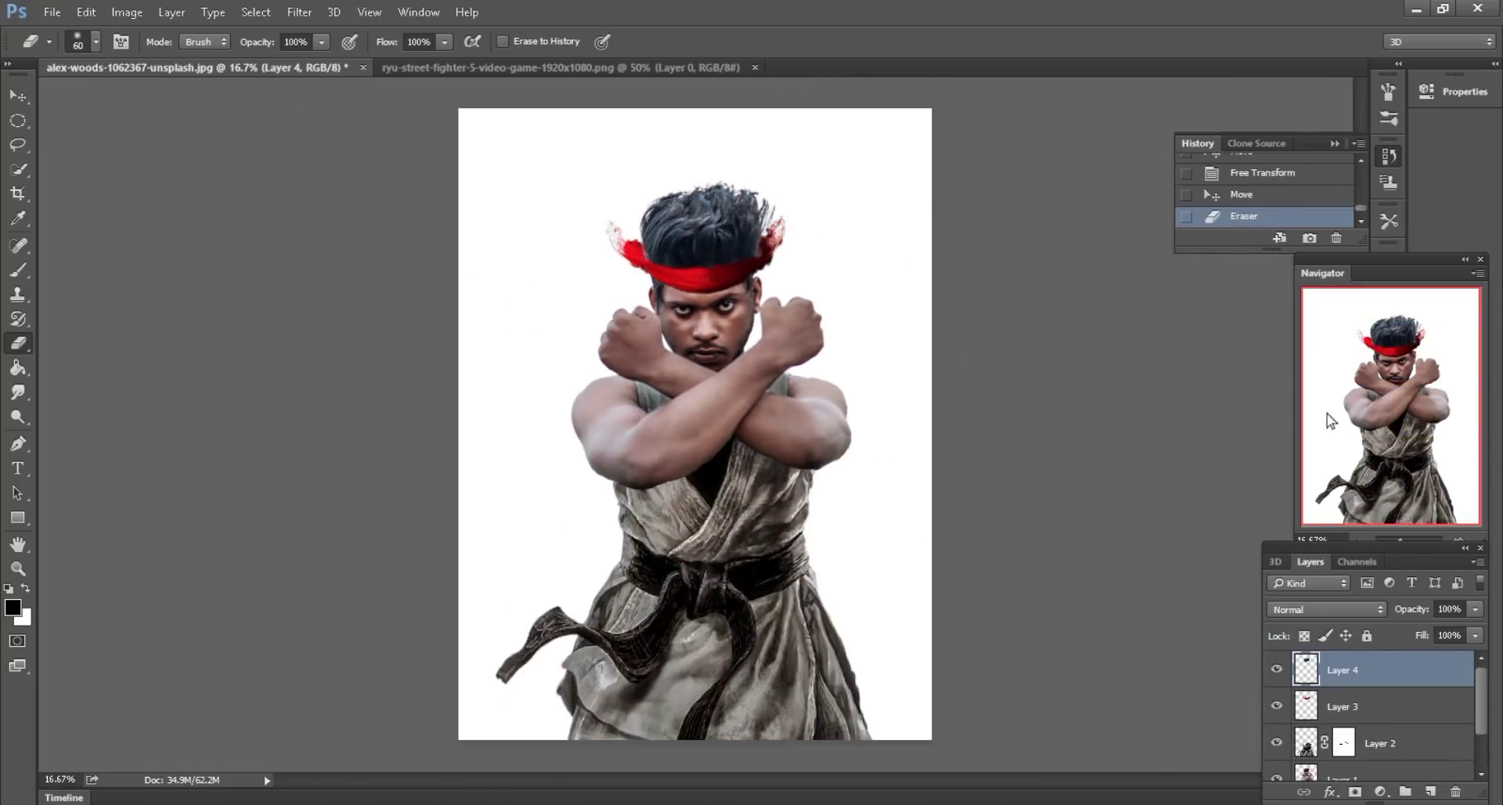
pyautogui.hotkey('ctrl', '+')
pyautogui.hotkey('ctrl', '+')
pyautogui.hotkey('ctrl', '+')
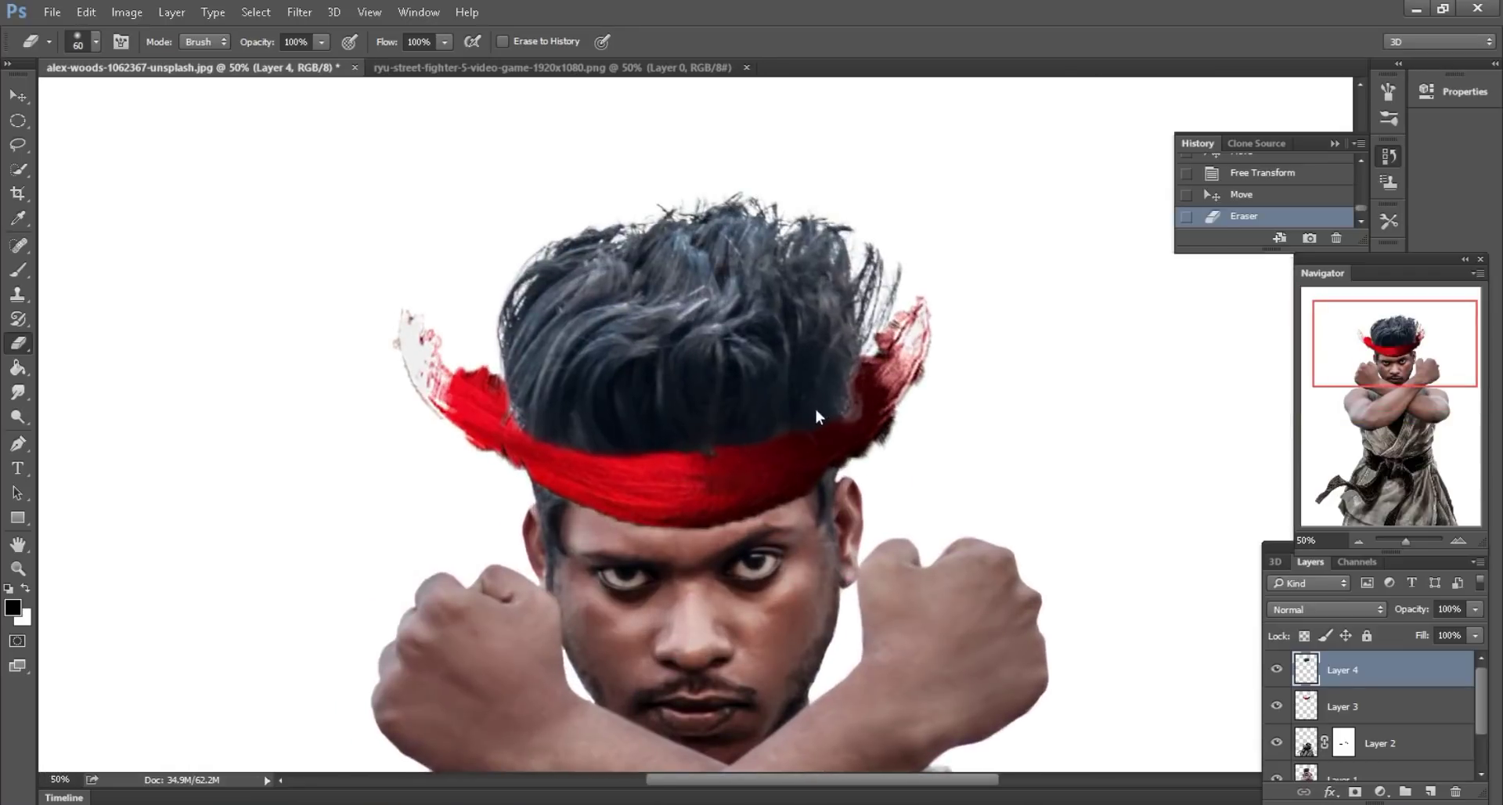
pyautogui.hotkey('ctrl', '+')
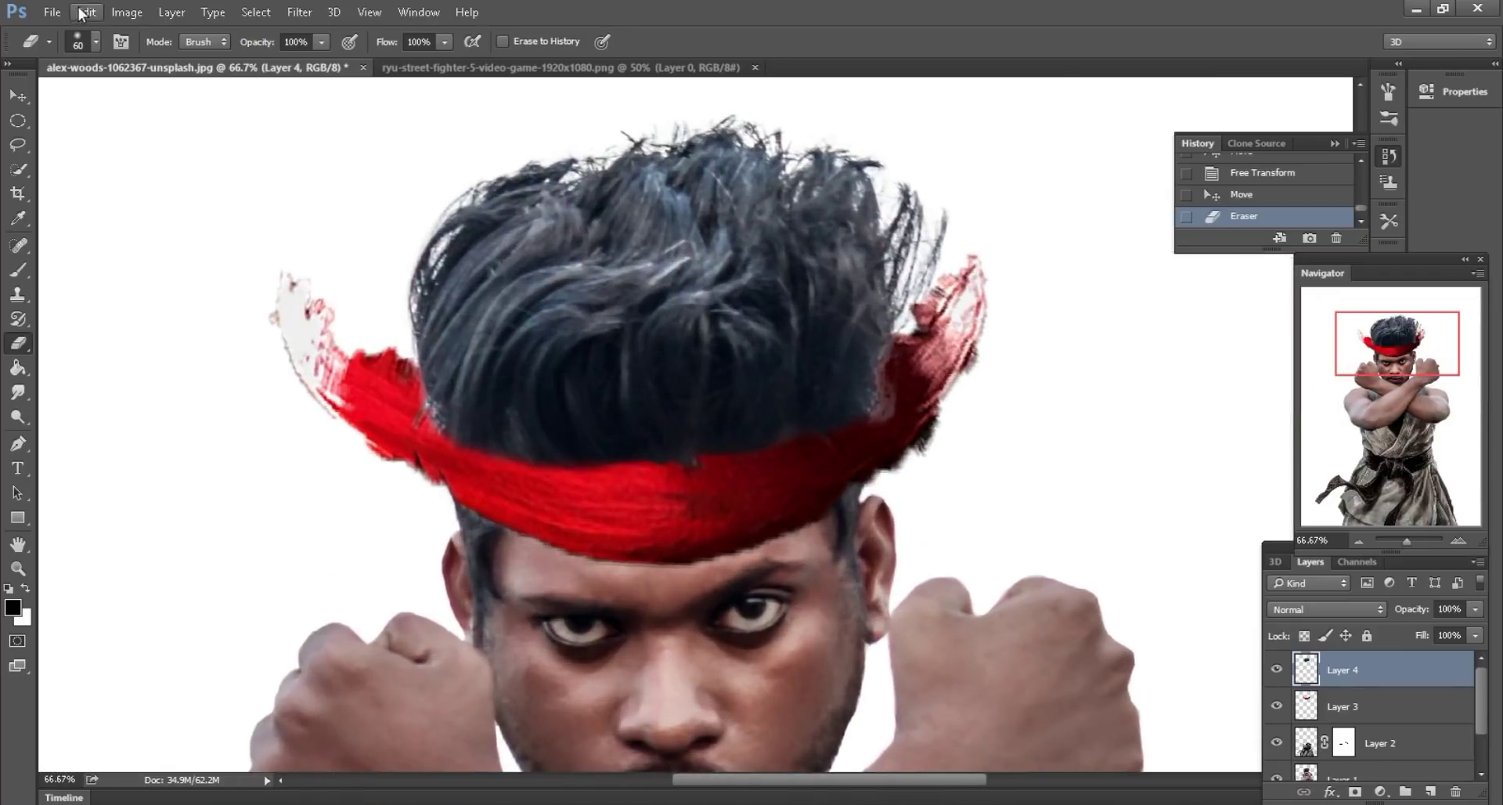
pyautogui.click(82, 12)
# - Warp Layer 4 by pulling the mesh top and top-left handle upward, then commit
pyautogui.click(121, 380)
pyautogui.rightClick(713, 317)
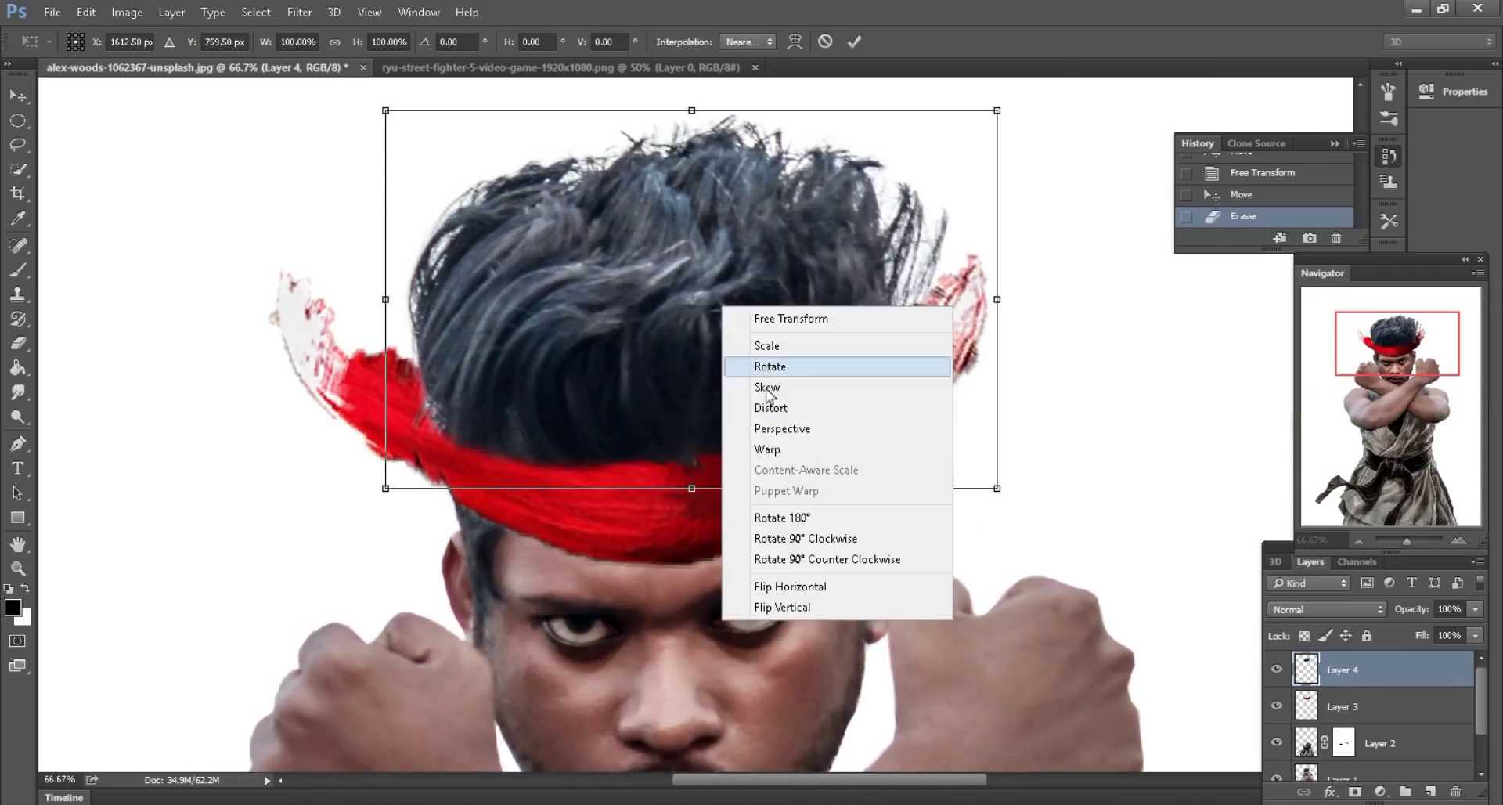
pyautogui.click(787, 451)
pyautogui.scroll(1, 768, 352)
pyautogui.moveTo(744, 260)
pyautogui.mouseDown()
pyautogui.moveTo(738, 185)
pyautogui.moveTo(864, 228)
pyautogui.mouseUp()
pyautogui.moveTo(385, 155); pyautogui.dragTo(350, 236)
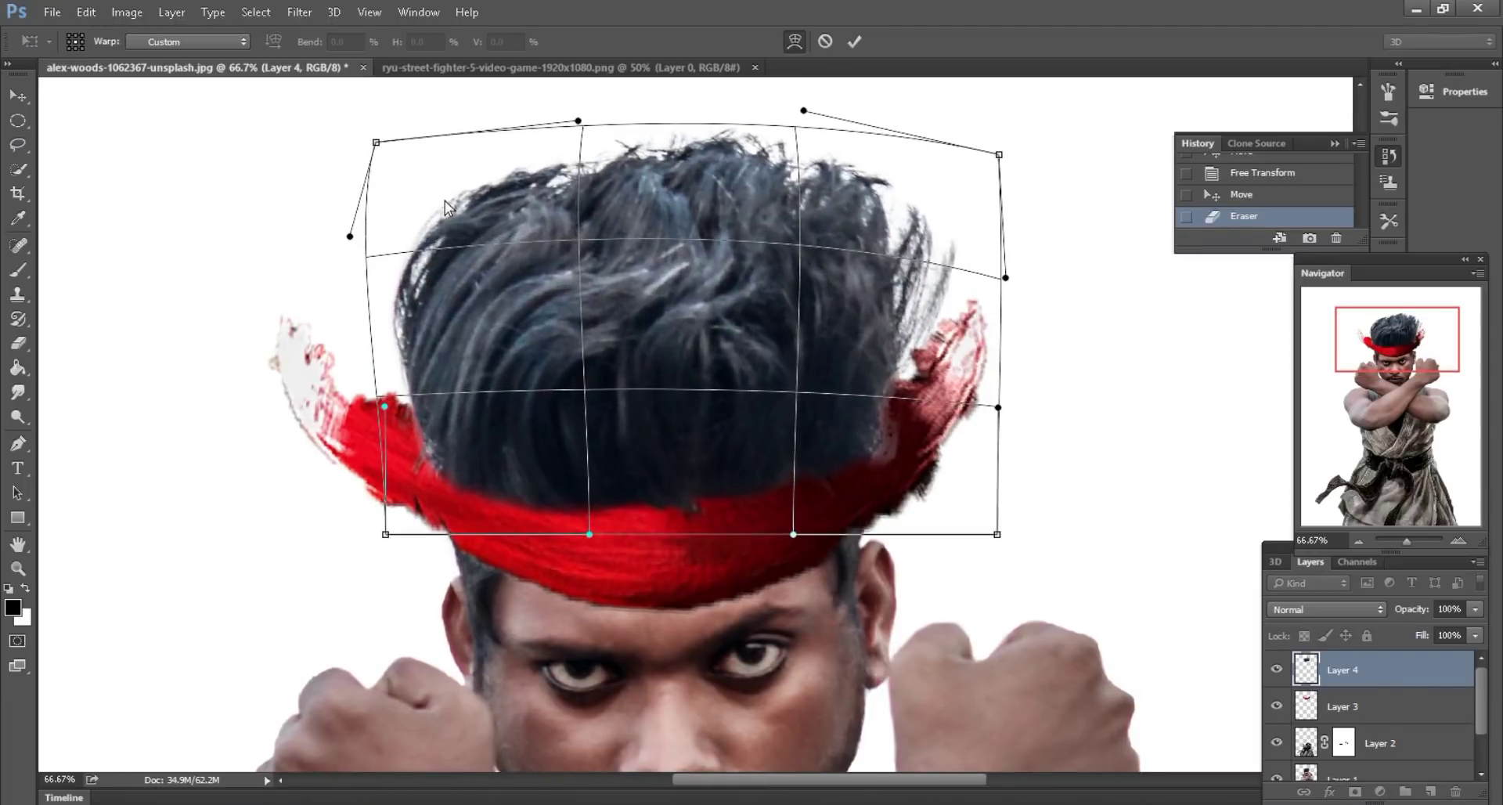
pyautogui.scroll(-1, 712, 317)
pyautogui.click(854, 42)
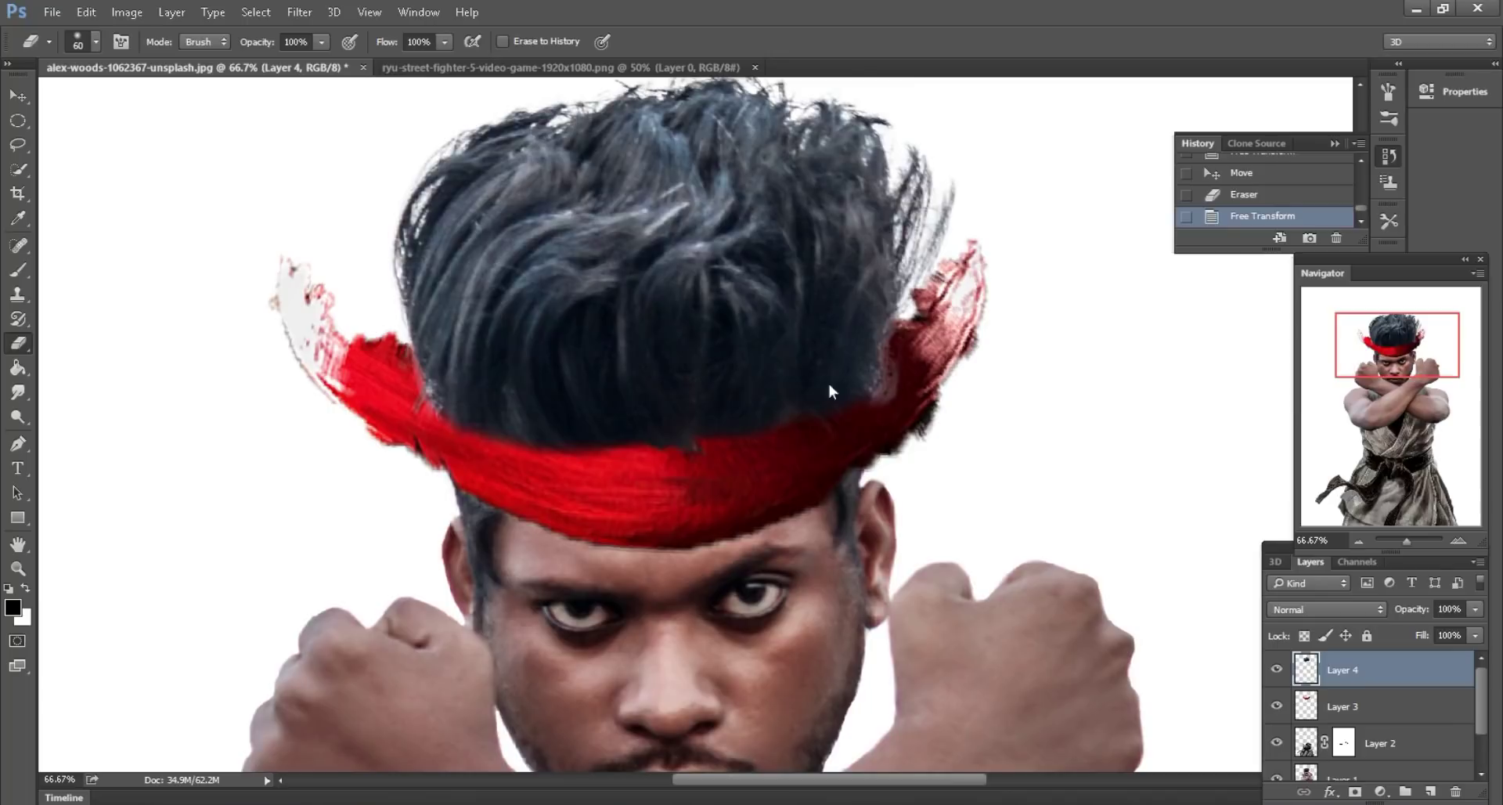
# - On Layer 3, erase the red streak right of the head with an enlarged eraser
pyautogui.click(1356, 706)
pyautogui.scroll(1, 920, 441)
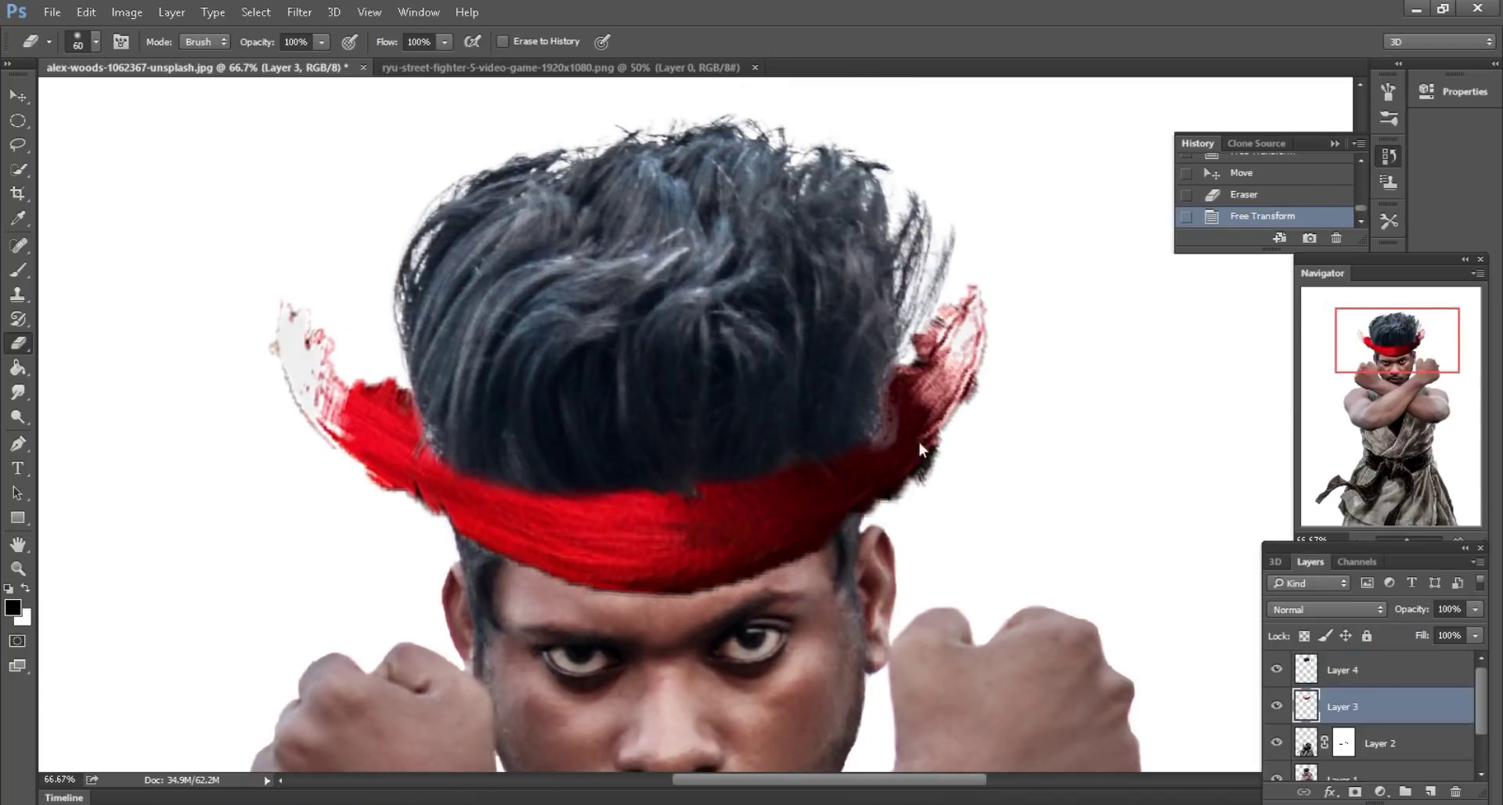
pyautogui.press(']')
pyautogui.moveTo(919, 427); pyautogui.dragTo(931, 364)
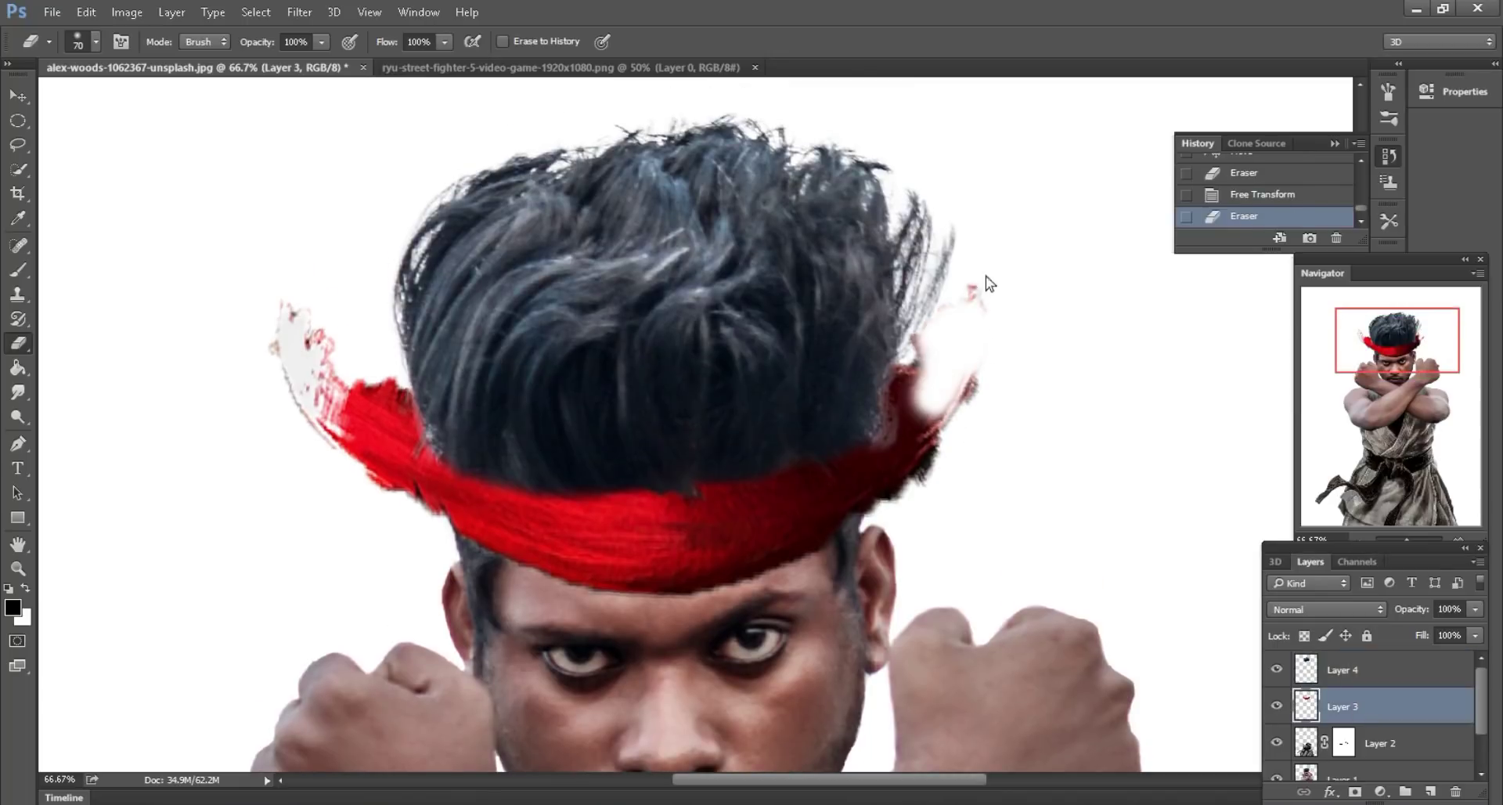
pyautogui.moveTo(925, 488); pyautogui.dragTo(933, 406)
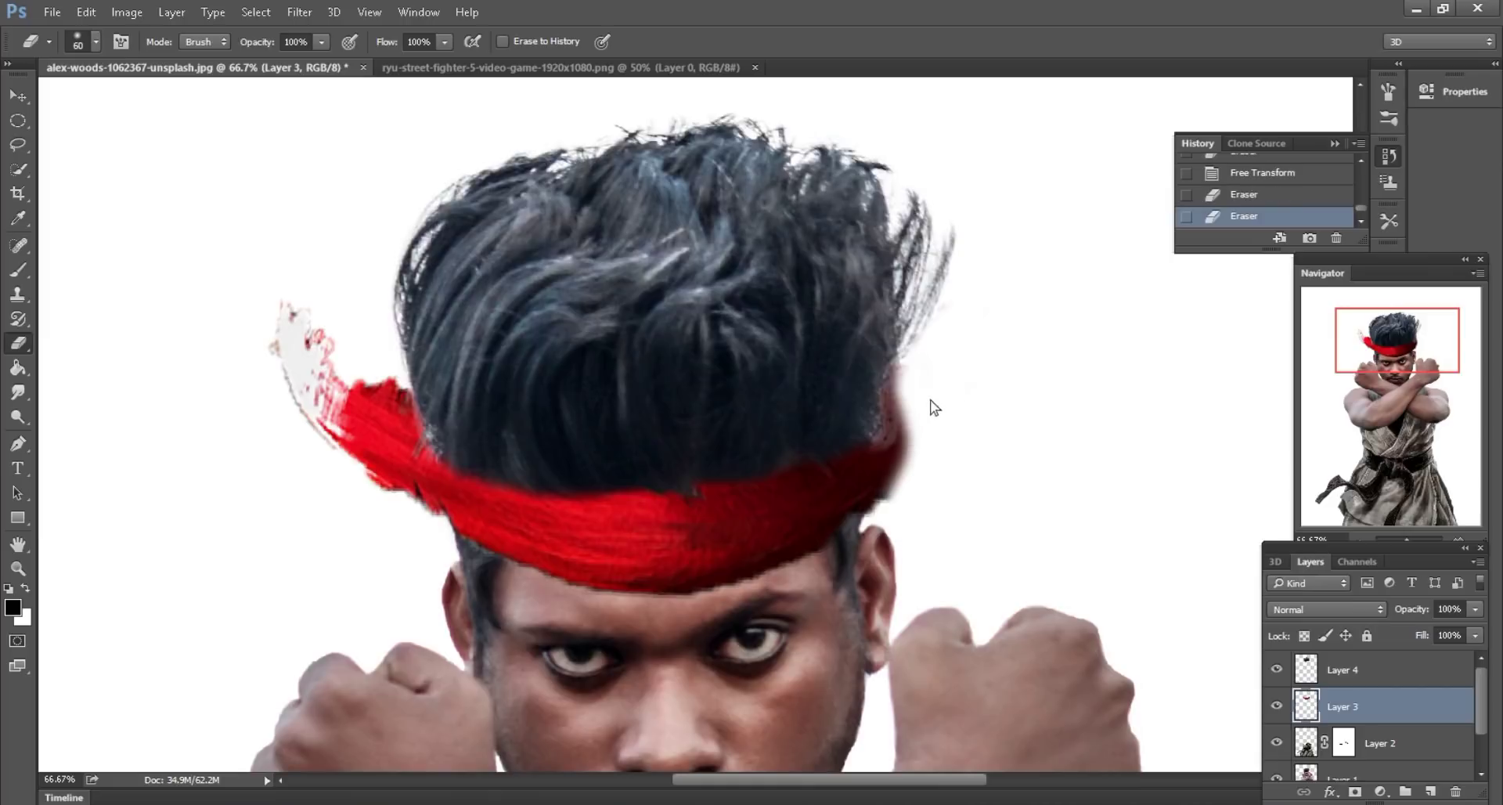
# - Switch to a larger brush preset and erase leftover red paint and the streak left of the head
pyautogui.press('[')
pyautogui.rightClick(932, 405)
pyautogui.doubleClick(1008, 529)
pyautogui.click(893, 533)
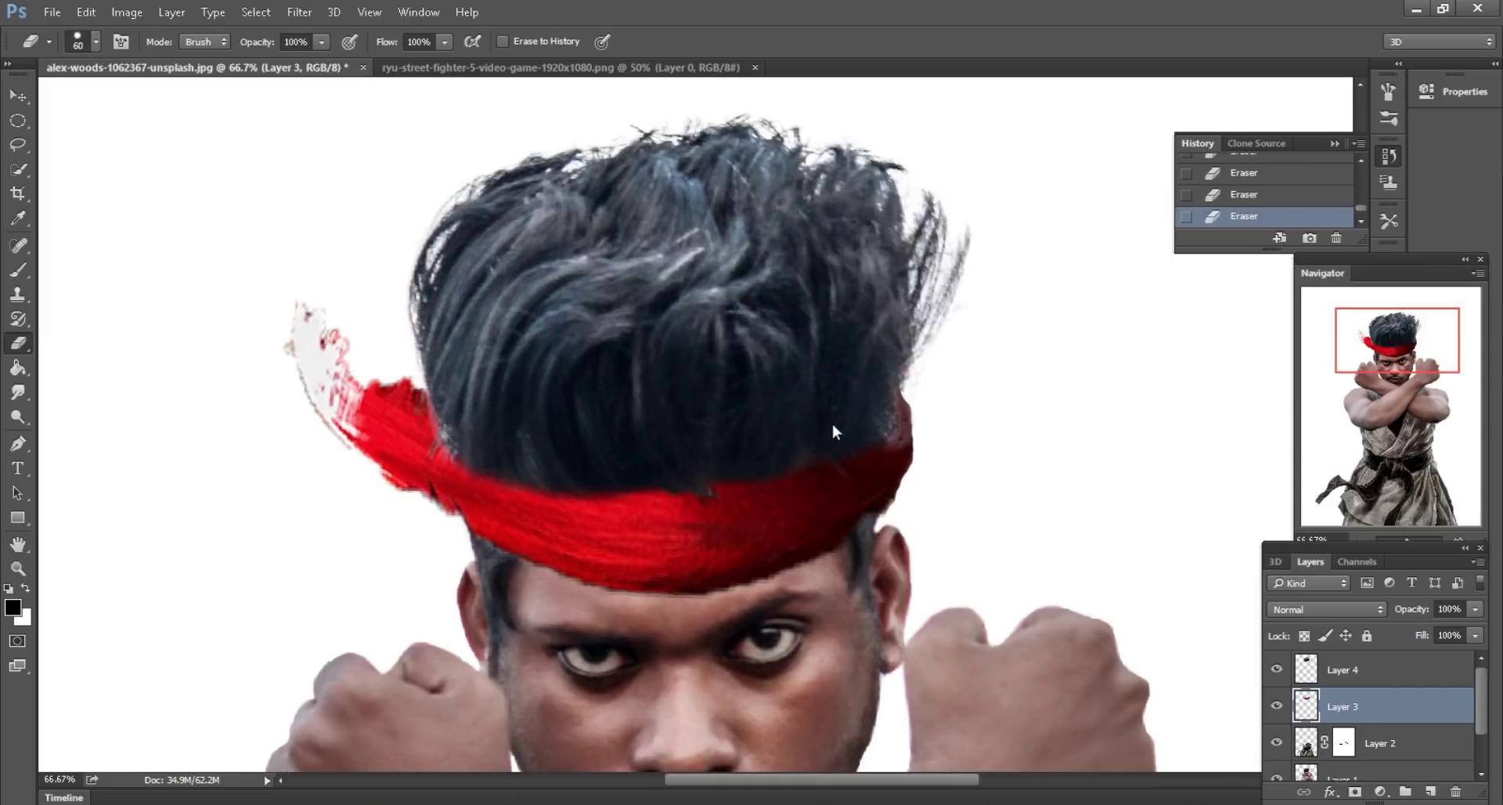
pyautogui.hscroll(-3, 833, 429)
pyautogui.press('[')
pyautogui.moveTo(553, 435)
pyautogui.mouseDown()
pyautogui.moveTo(446, 462)
pyautogui.moveTo(468, 451)
pyautogui.mouseUp()
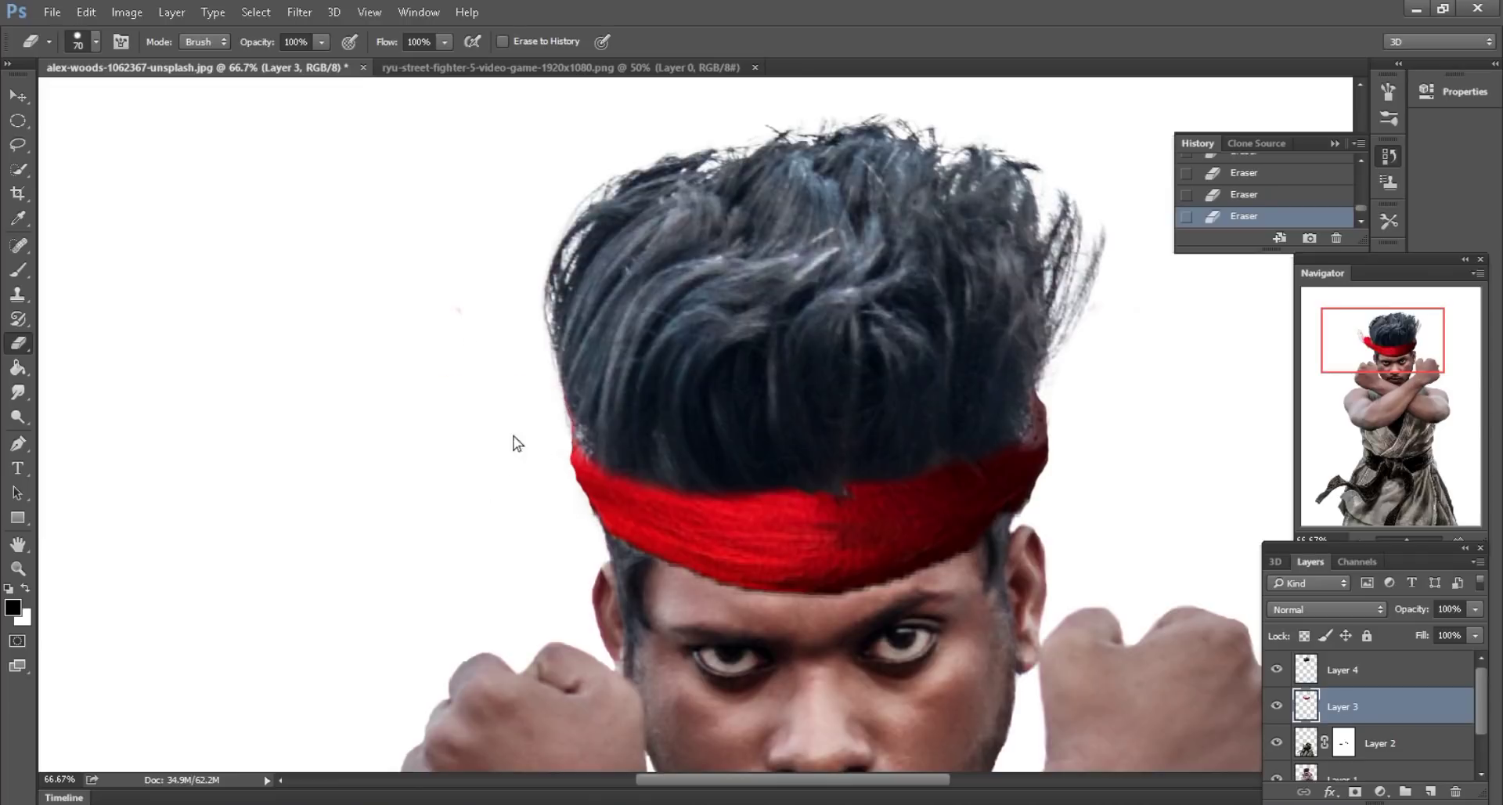
pyautogui.scroll(-1, 517, 444)
pyautogui.scroll(-3, 497, 479)
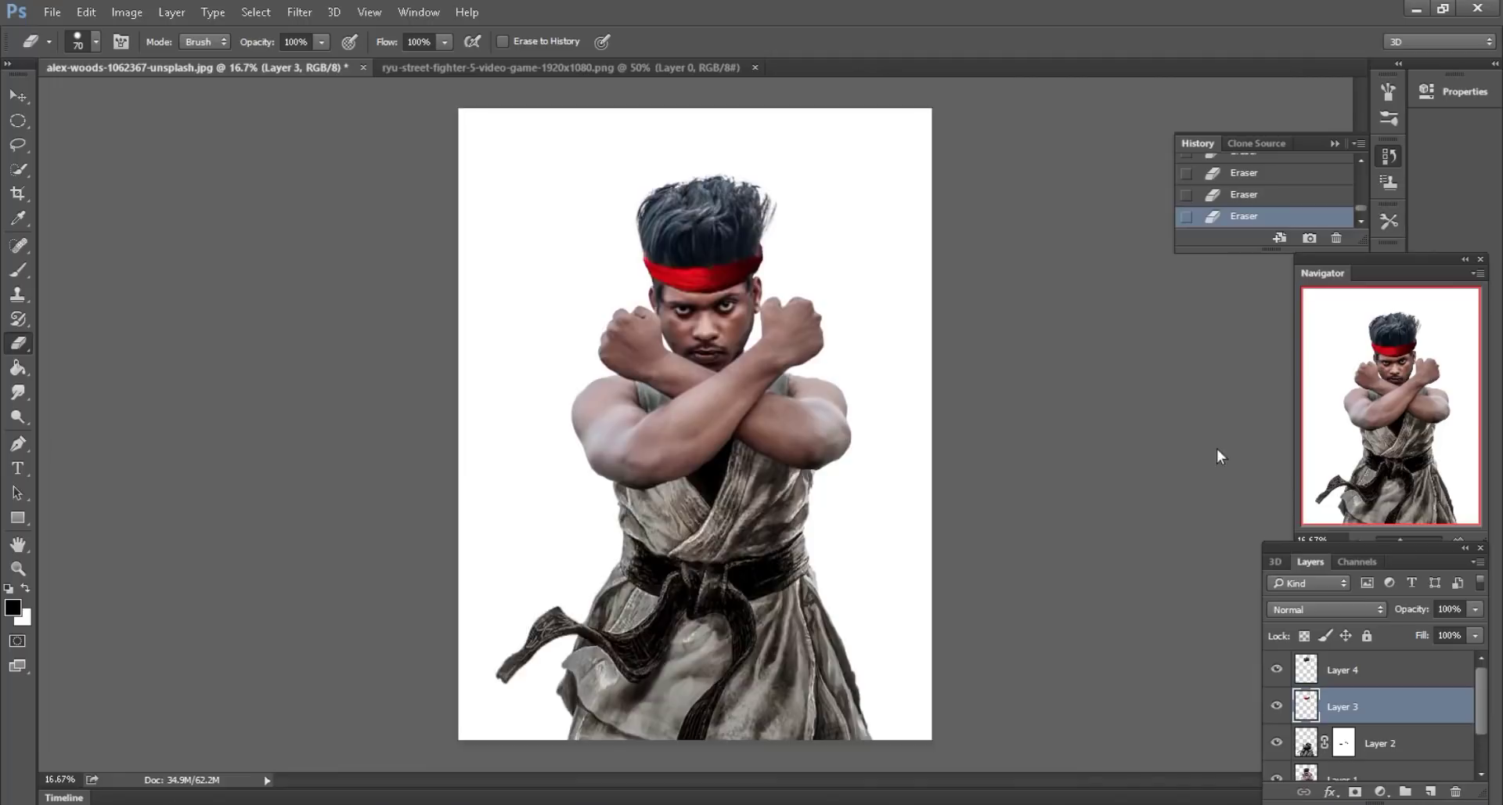
pyautogui.scroll(3, 653, 219)
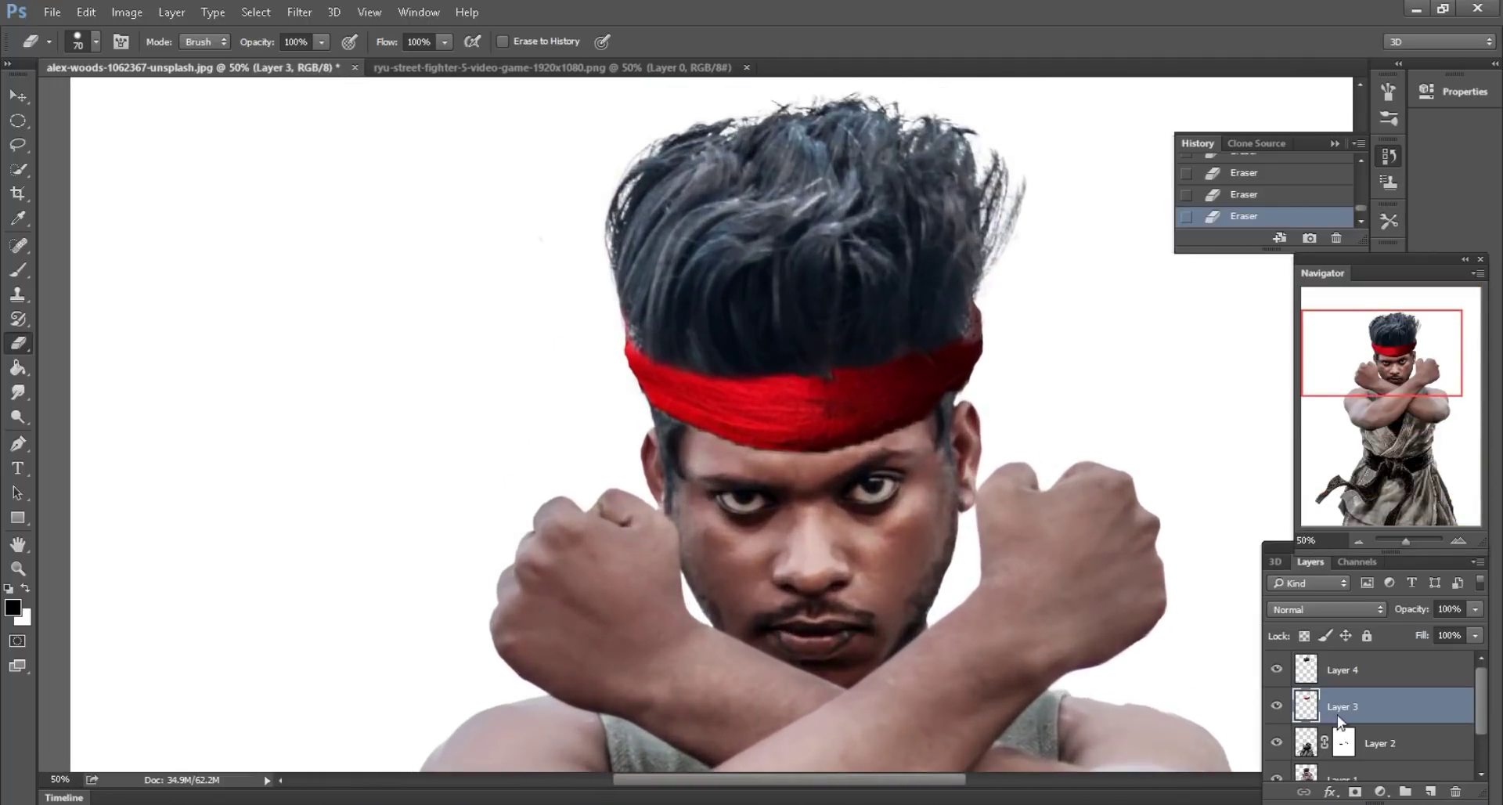
# - Darken the headband's midtones with a Curves adjustment
pyautogui.click(126, 11)
pyautogui.moveTo(154, 59)
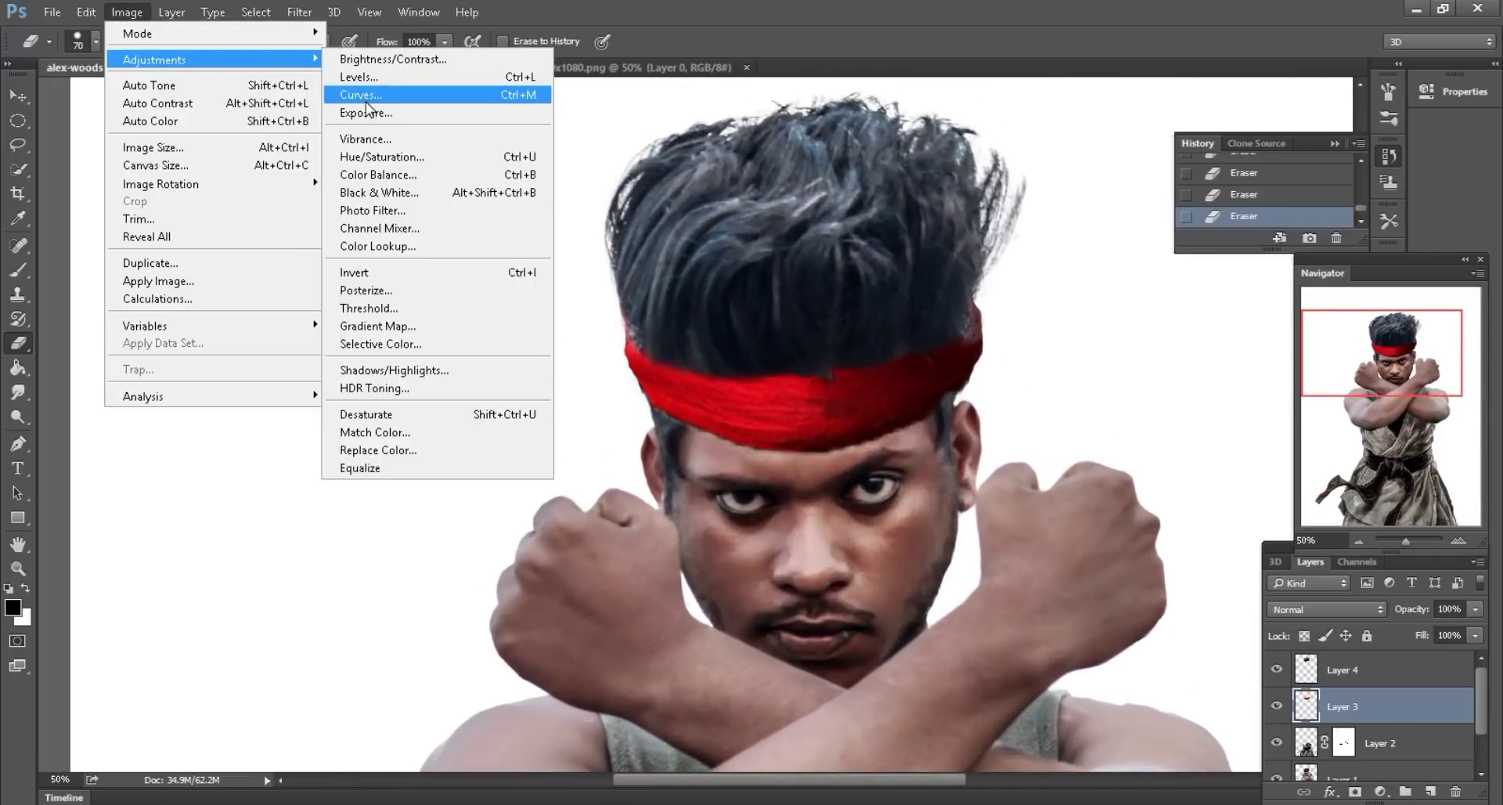
pyautogui.click(367, 107)
pyautogui.moveTo(1111, 154); pyautogui.dragTo(1262, 166)
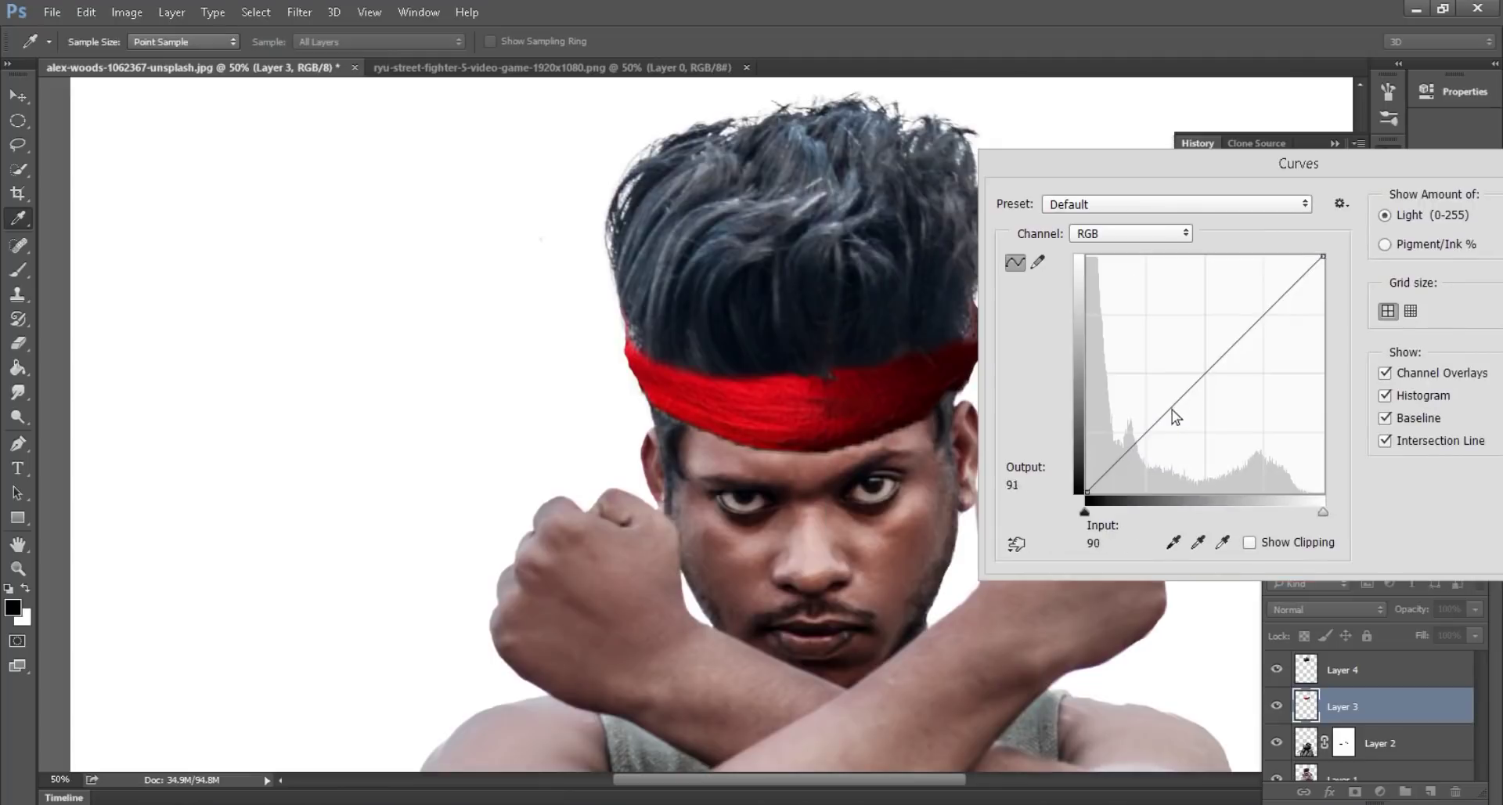
pyautogui.moveTo(1175, 416); pyautogui.dragTo(1186, 411)
pyautogui.moveTo(1433, 167); pyautogui.dragTo(1201, 229)
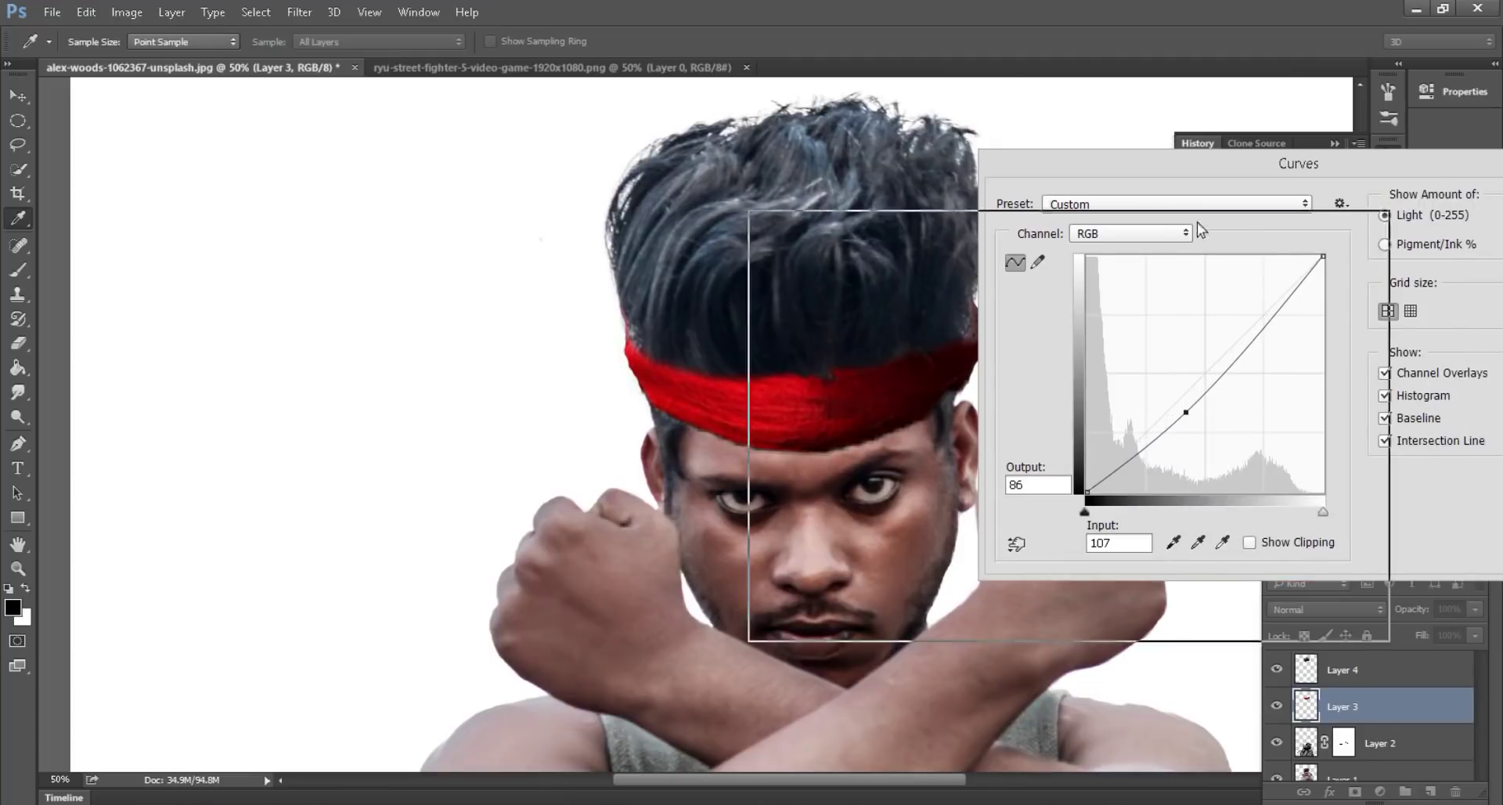
pyautogui.click(1316, 270)
# - Reduce the headband's saturation to -30 and lightness to -2 with Hue/Saturation
pyautogui.click(119, 13)
pyautogui.moveTo(153, 58)
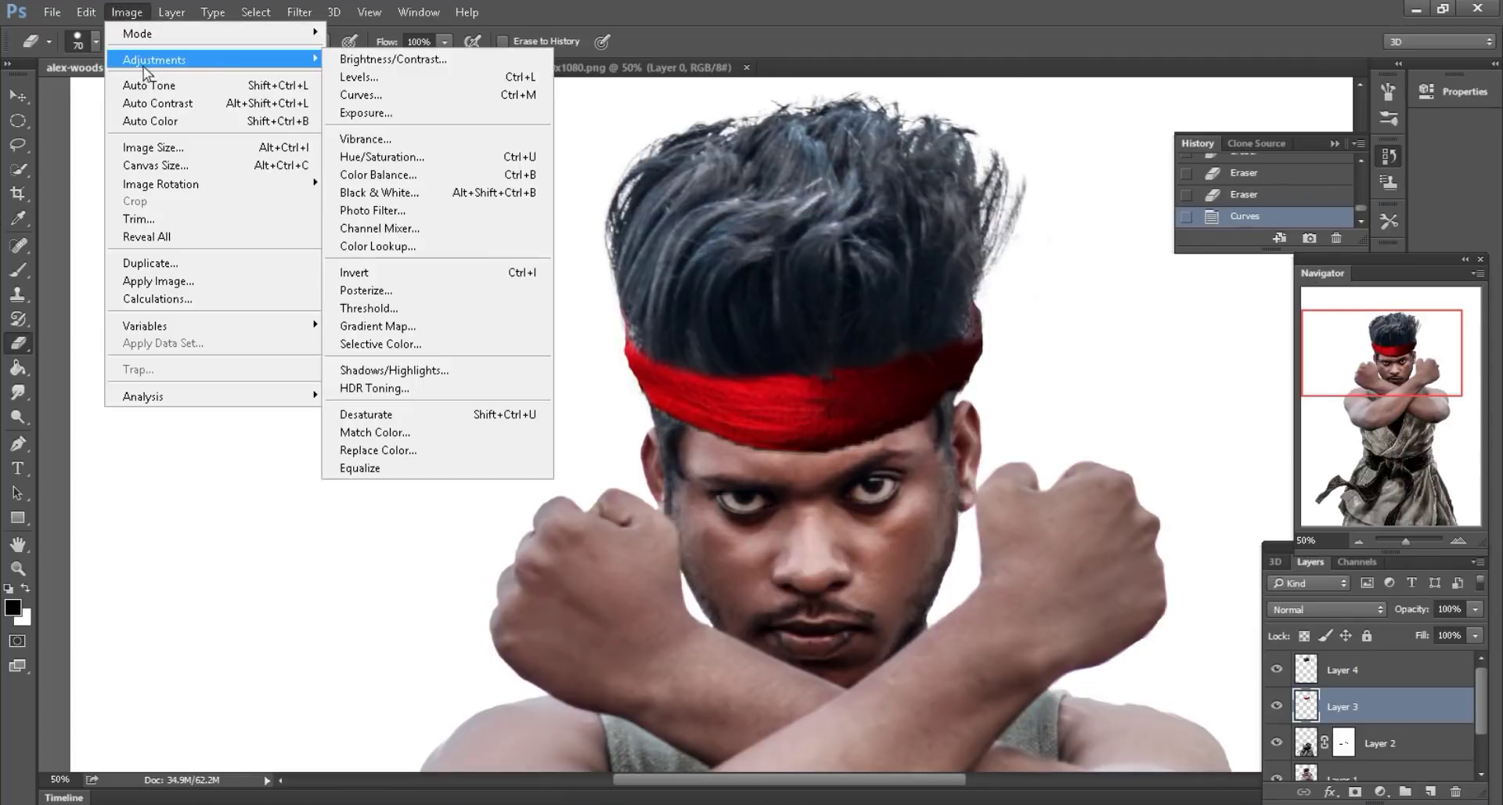
pyautogui.click(374, 160)
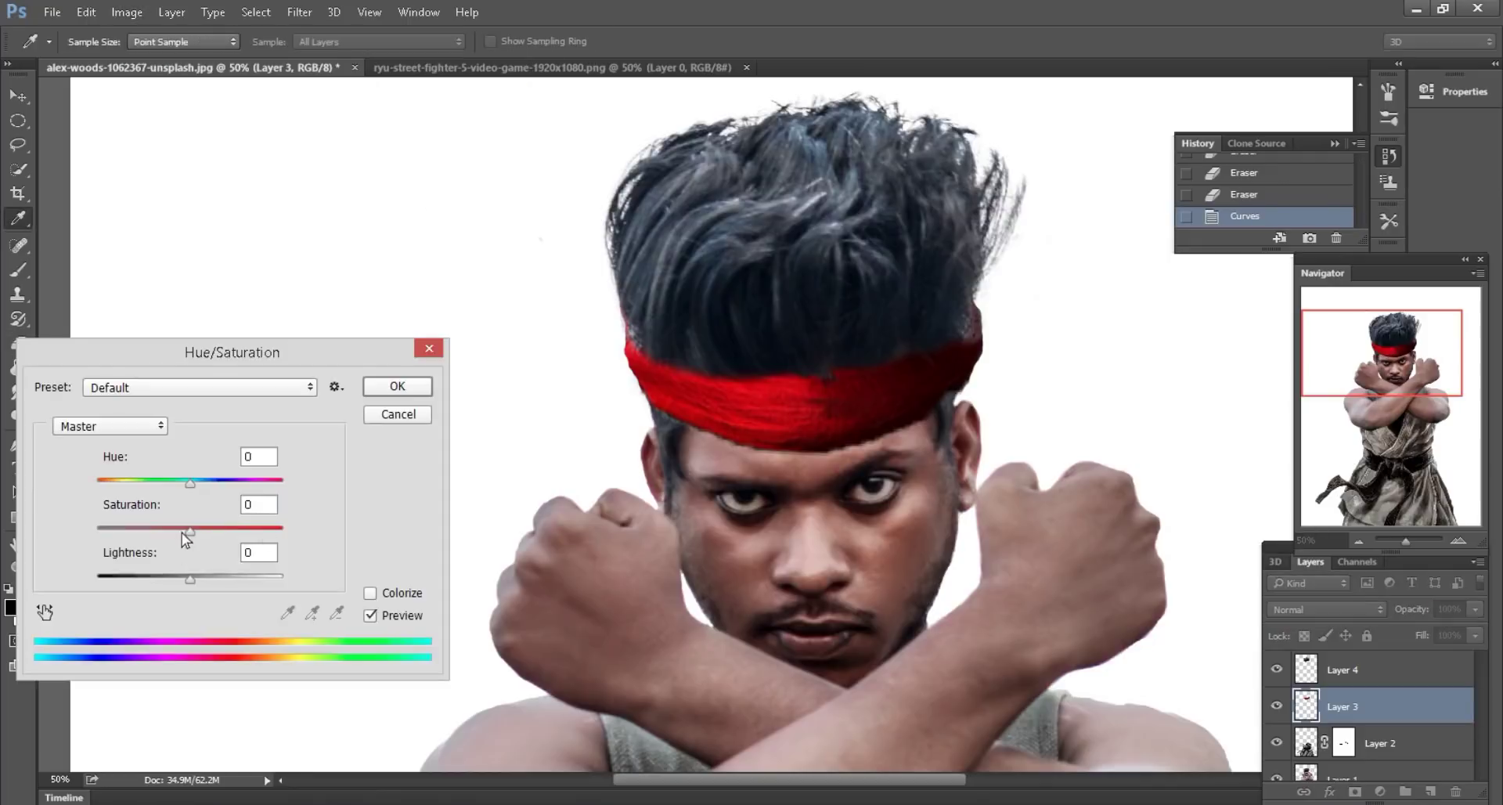
pyautogui.moveTo(181, 532); pyautogui.dragTo(154, 525)
pyautogui.moveTo(188, 581); pyautogui.dragTo(188, 577)
pyautogui.click(377, 387)
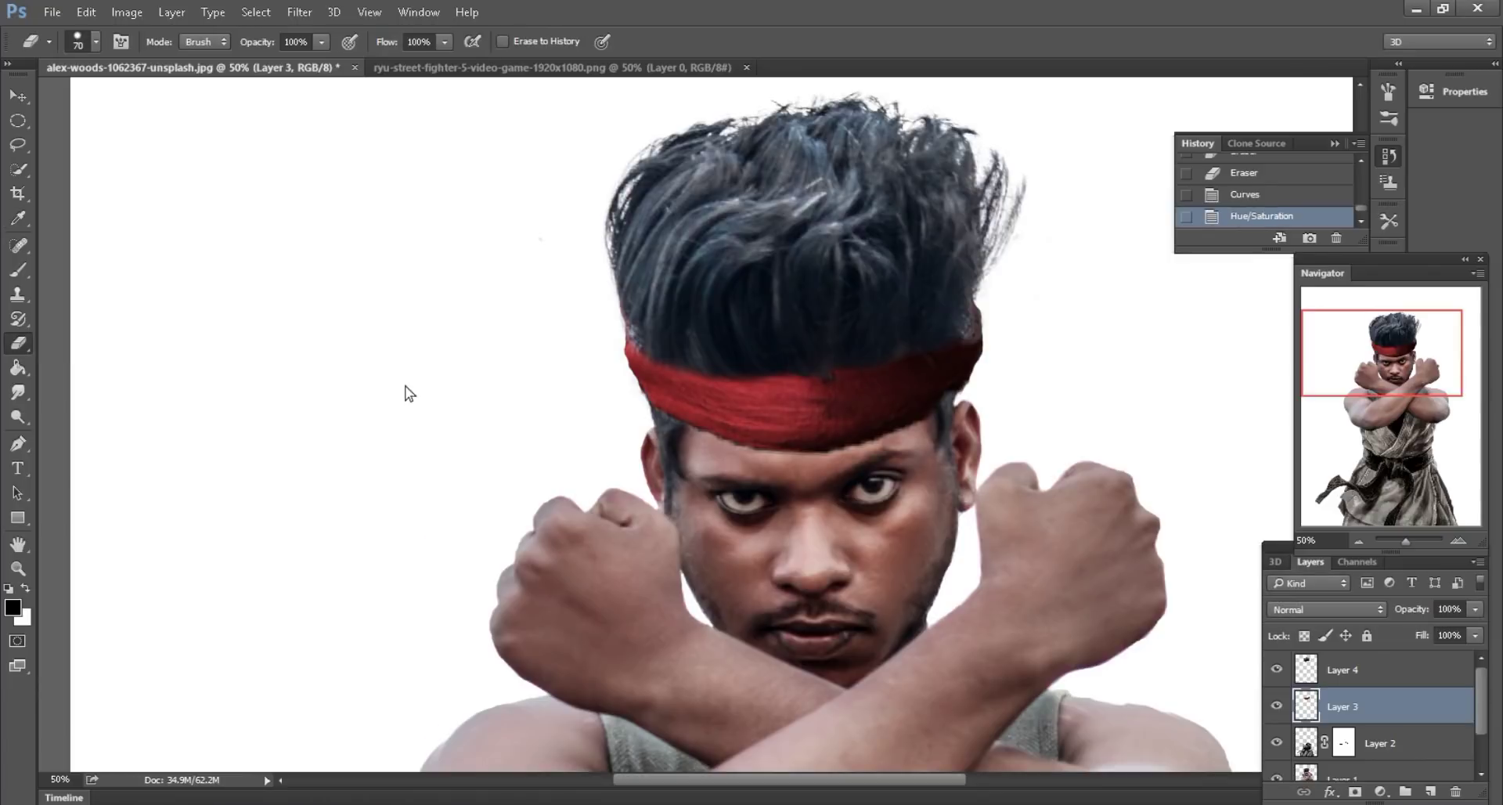
pyautogui.hotkey('ctrl', '-')
# - Close the ryu-street-fighter document and bring the Street-Fighter-V ribbon layer into the fighter composite
pyautogui.click(15, 97)
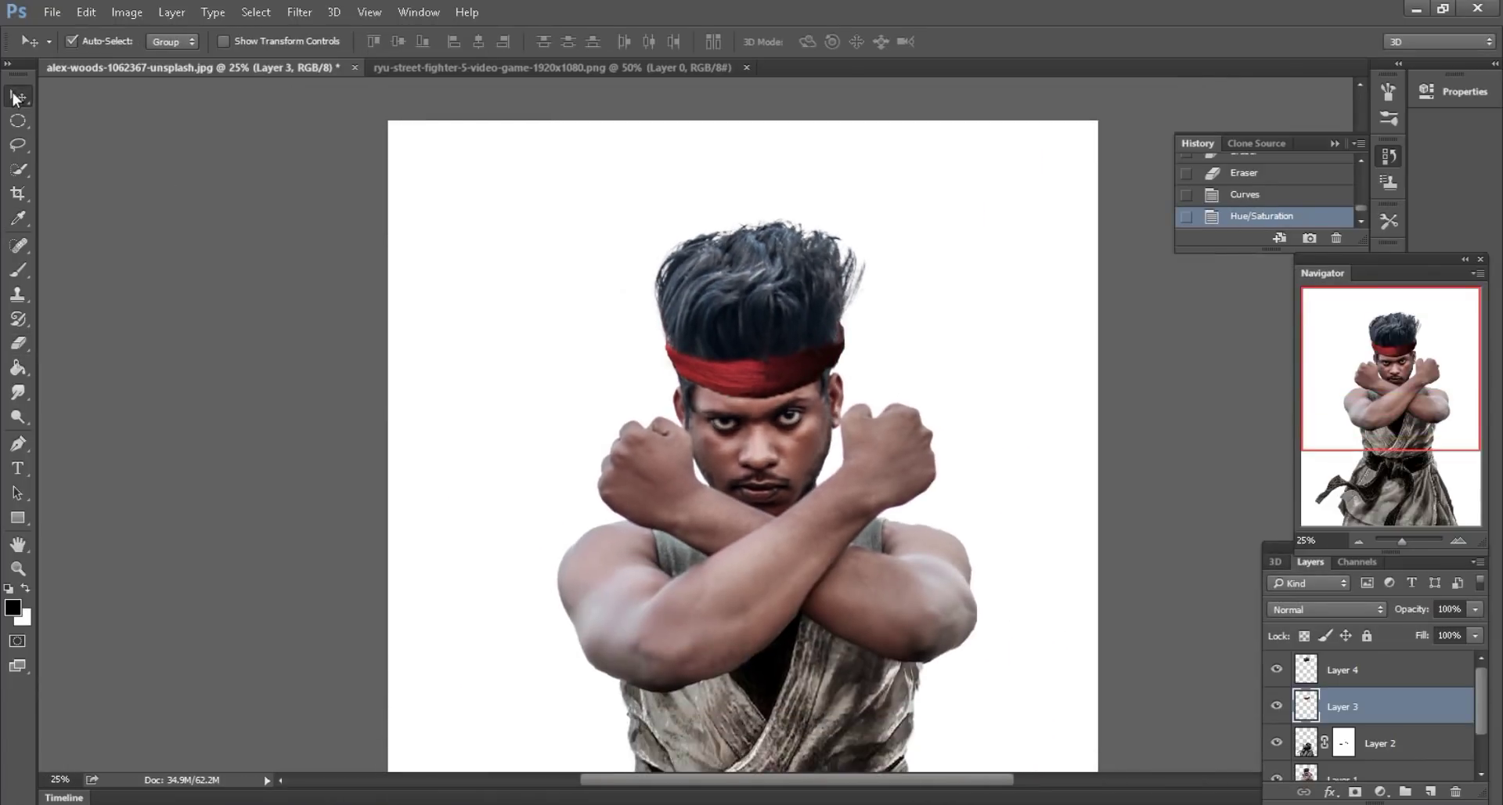
pyautogui.click(641, 67)
pyautogui.click(746, 67)
pyautogui.hotkey('alt', 'Tab')
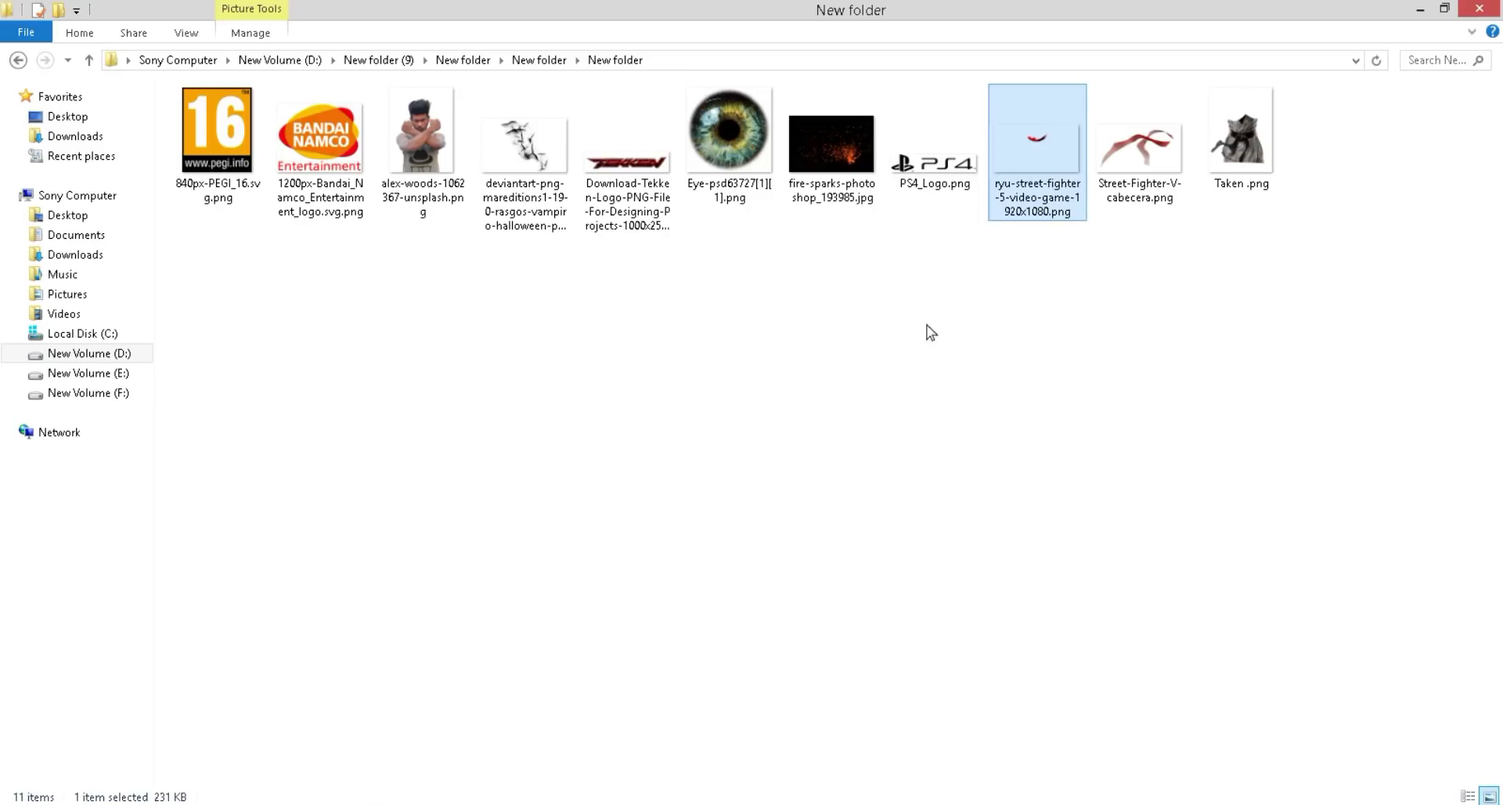
pyautogui.moveTo(1141, 134)
pyautogui.mouseDown()
pyautogui.moveTo(848, 228)
pyautogui.moveTo(904, 65)
pyautogui.mouseUp()
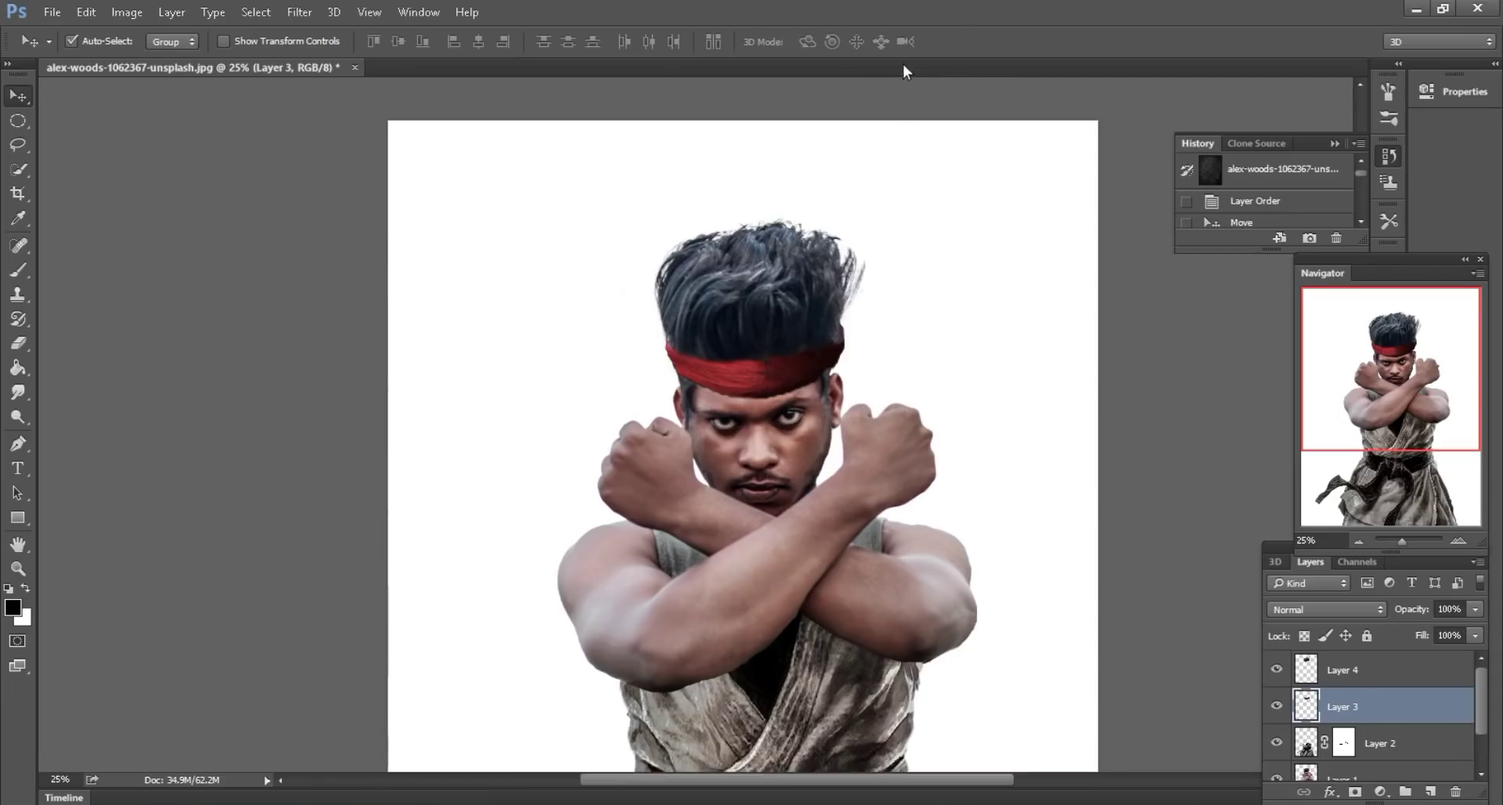
pyautogui.moveTo(788, 326)
pyautogui.mouseDown()
pyautogui.moveTo(332, 73)
pyautogui.moveTo(669, 390)
pyautogui.mouseUp()
# - Place the ribbon below Layer 3 on the head and scale it proportionally to 79%
pyautogui.moveTo(1379, 716); pyautogui.dragTo(1362, 746)
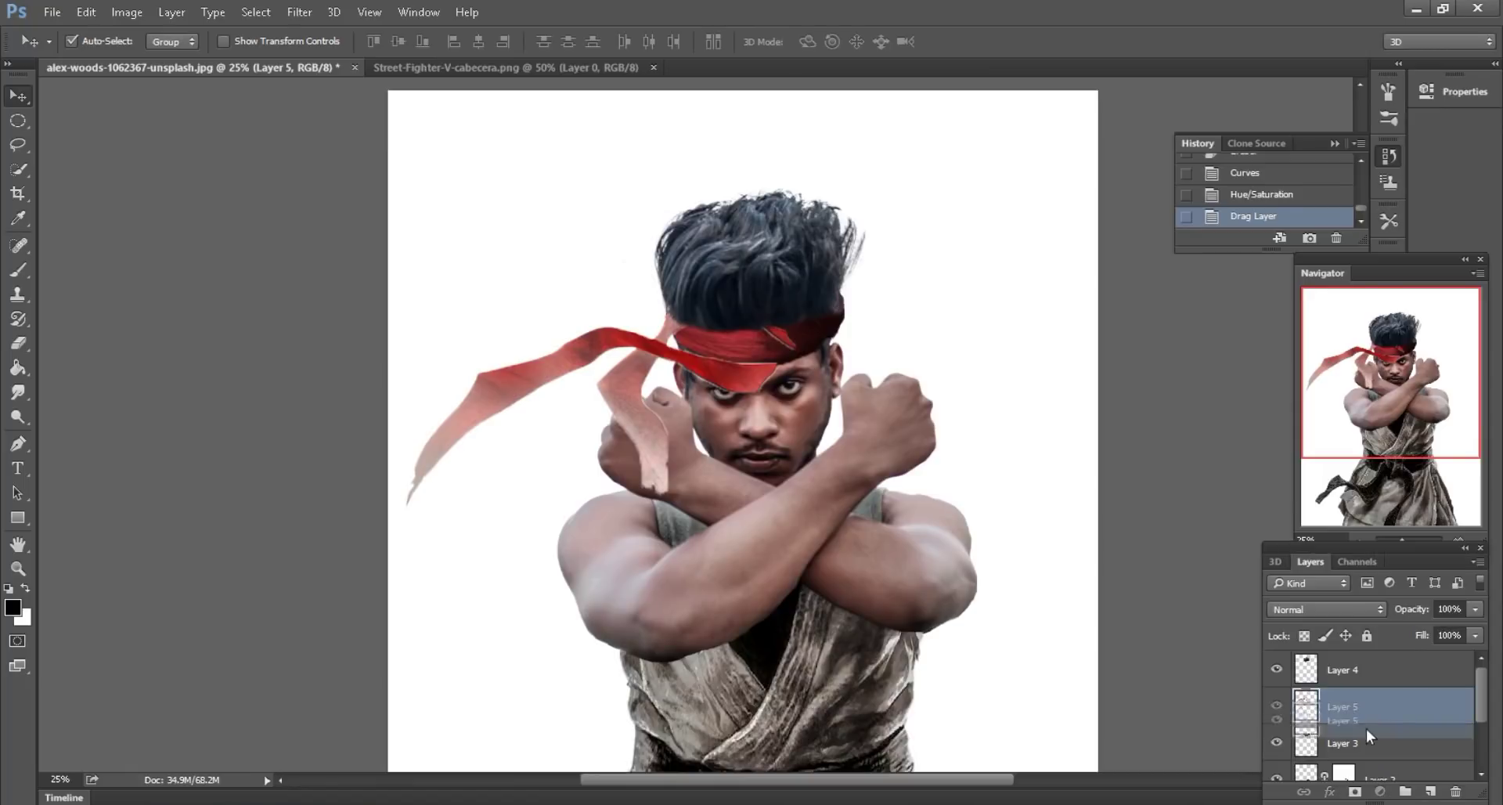
pyautogui.moveTo(662, 360); pyautogui.dragTo(623, 313)
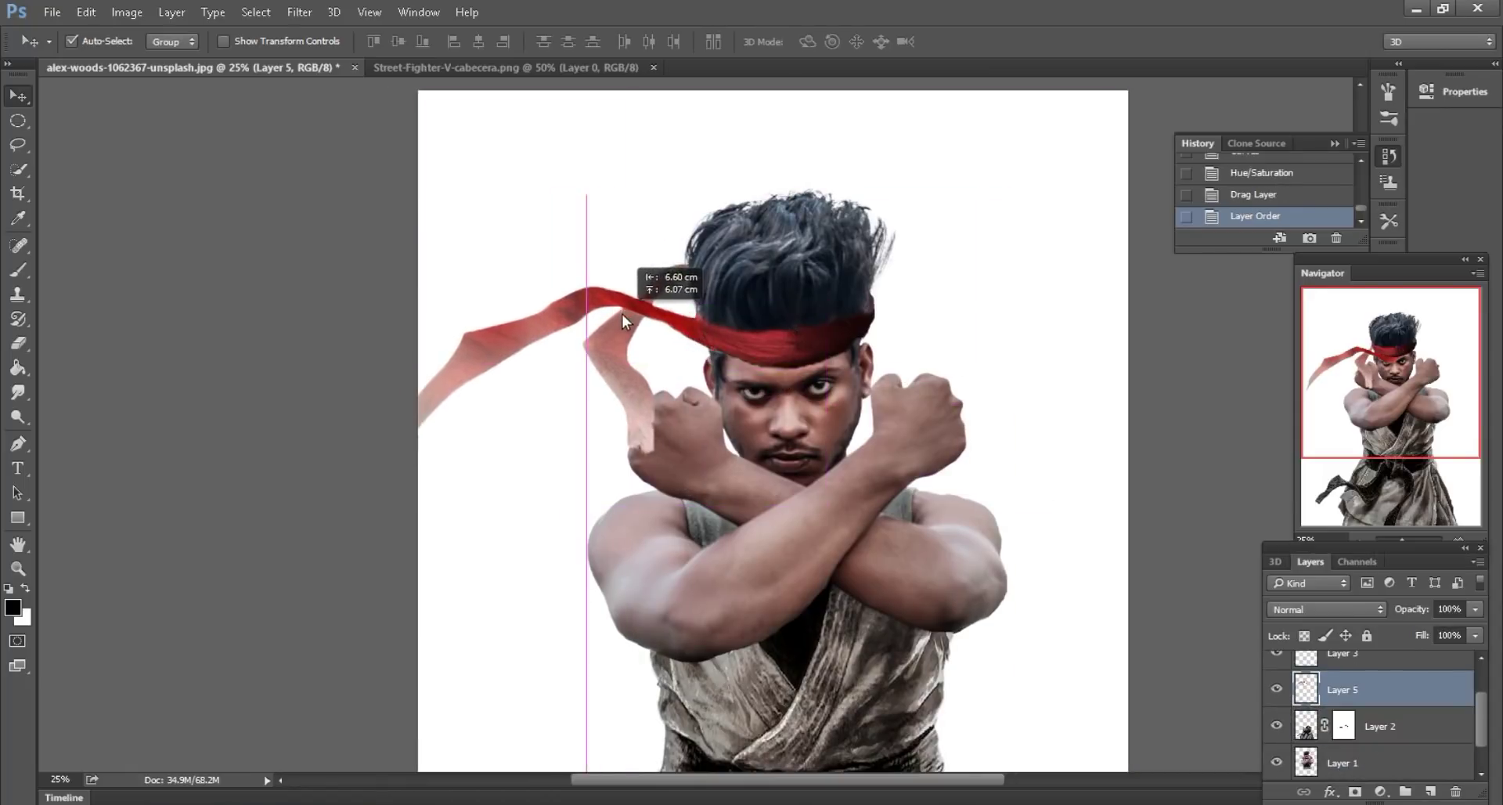
pyautogui.click(81, 14)
pyautogui.click(235, 380)
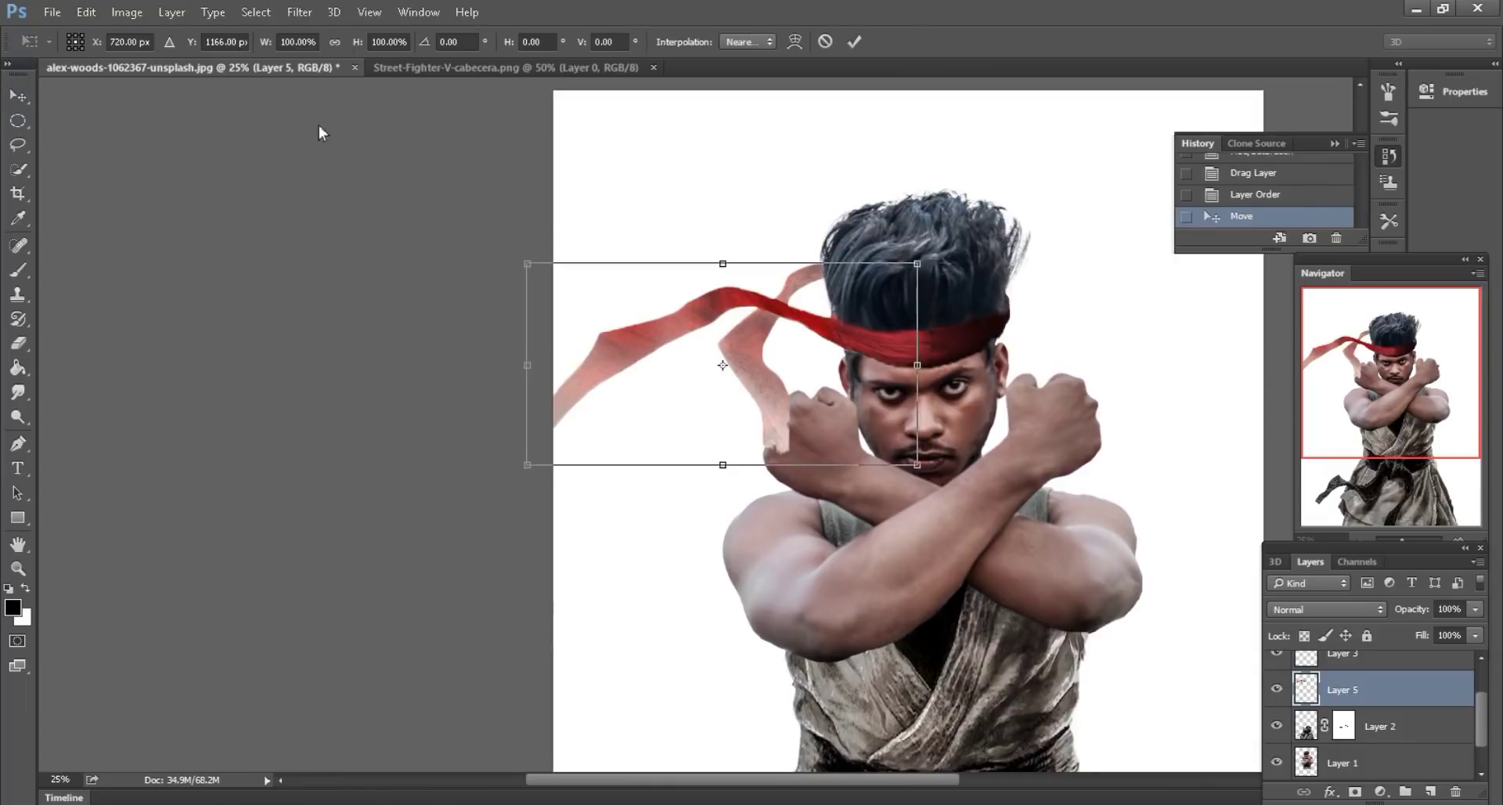
pyautogui.click(335, 41)
pyautogui.write('71')
pyautogui.press('Tab')
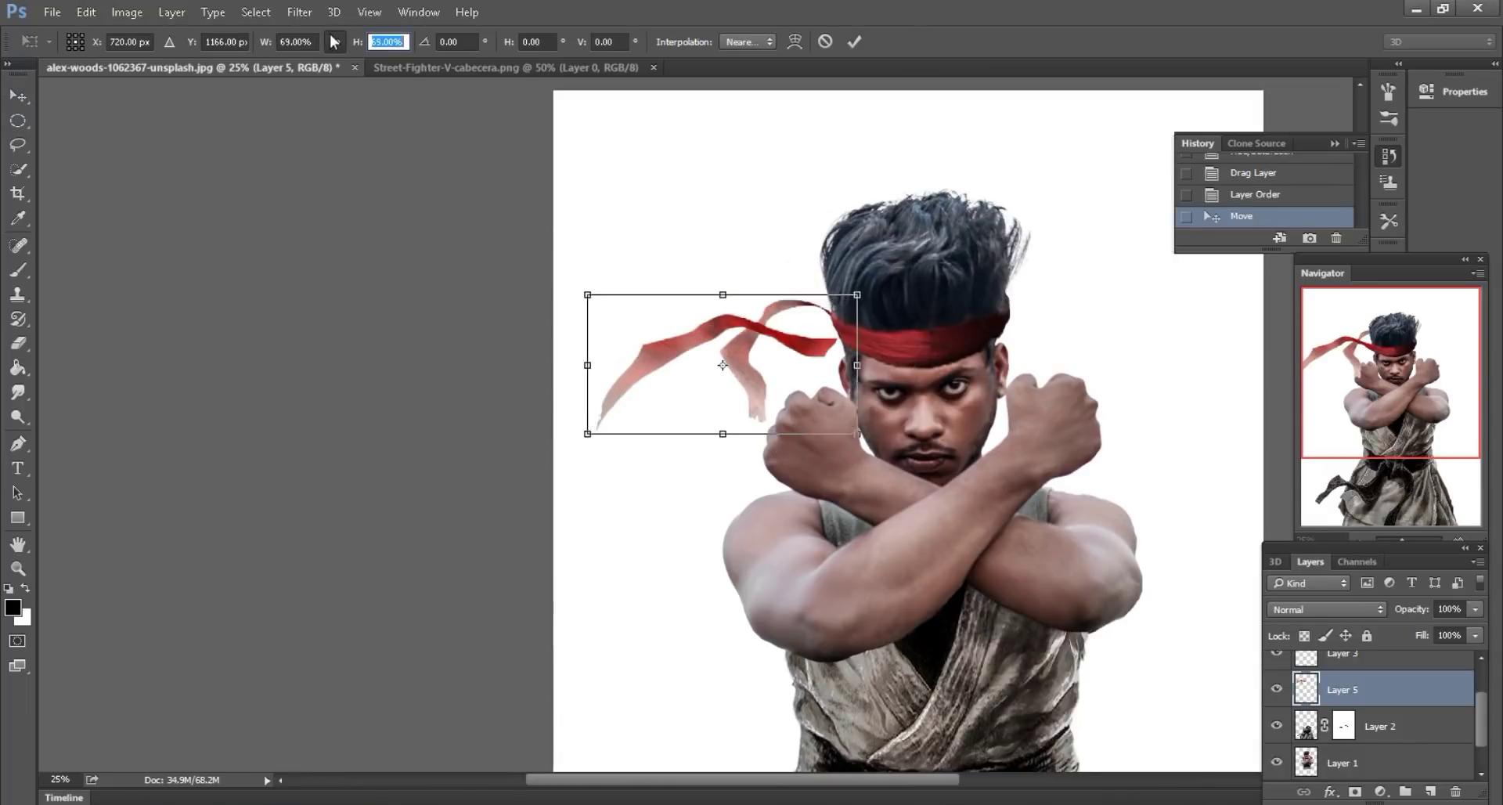
pyautogui.press('Up')
pyautogui.press('Up')
pyautogui.press('Up')
pyautogui.press('Up')
pyautogui.press('Up')
pyautogui.press('Up')
pyautogui.press('Up')
pyautogui.press('Up')
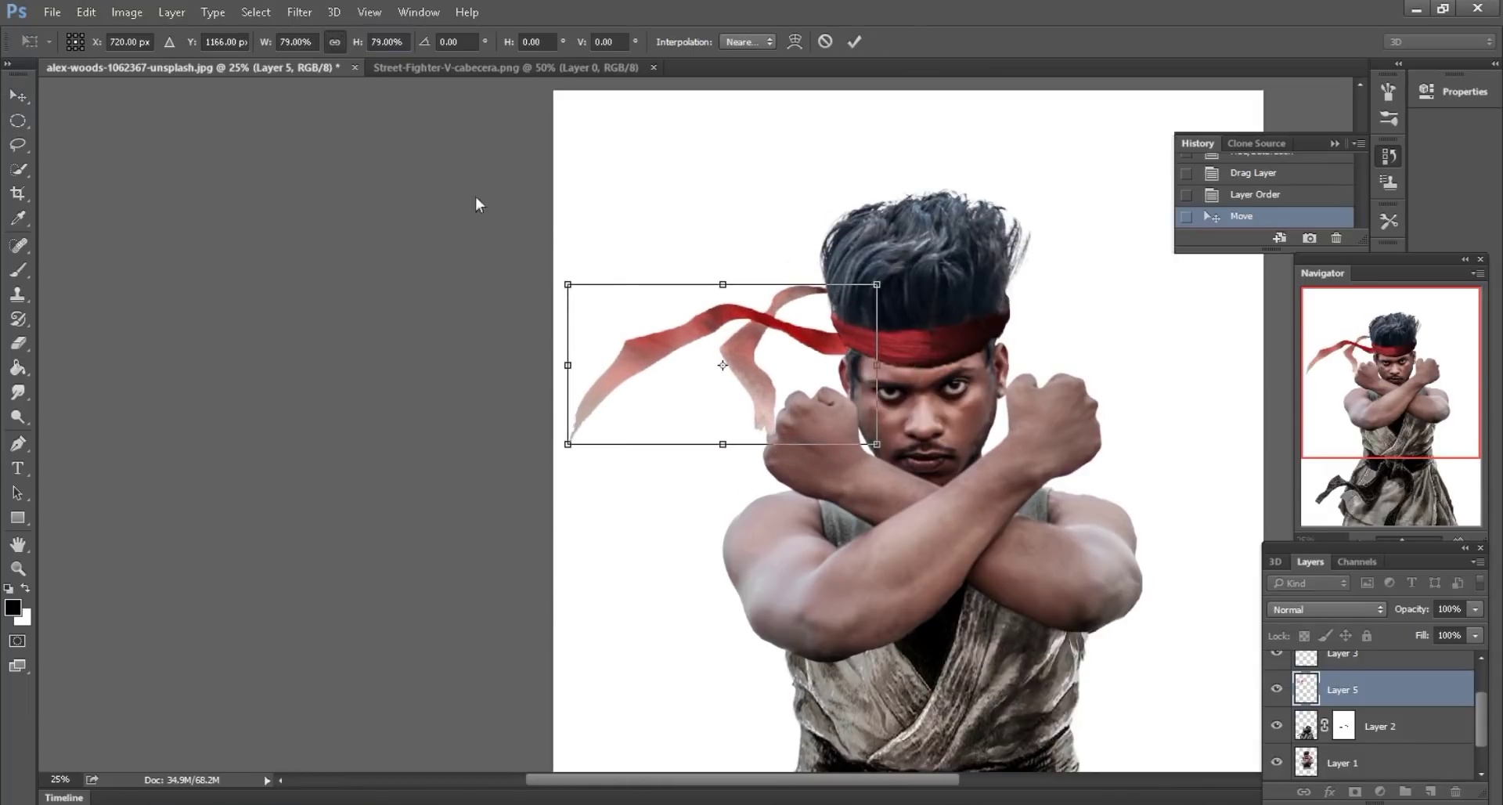
# - Align the ribbon with the headband and move Layer 5 behind the fighter layer
pyautogui.moveTo(689, 324); pyautogui.dragTo(698, 369)
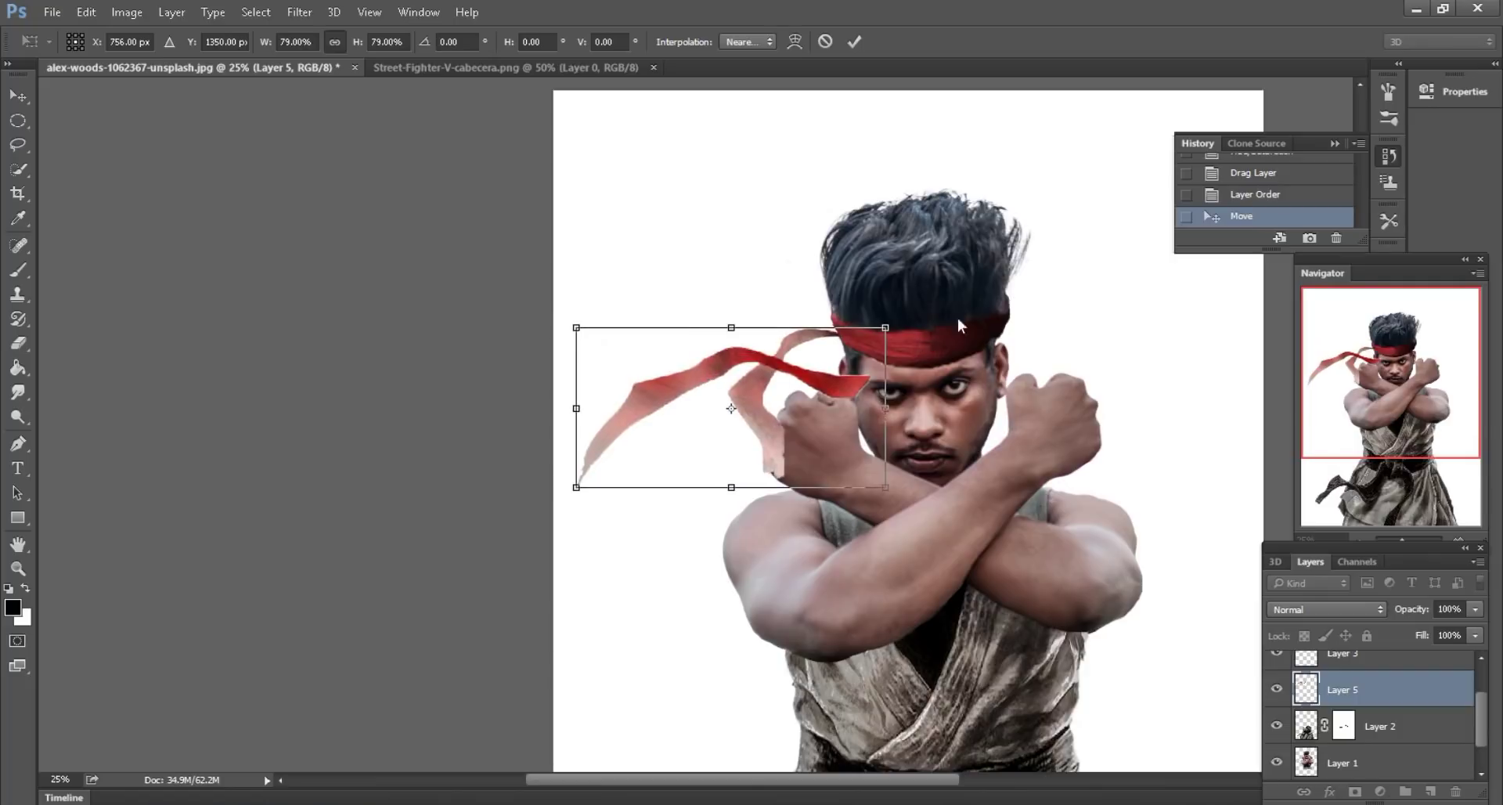
pyautogui.moveTo(818, 350); pyautogui.dragTo(824, 350)
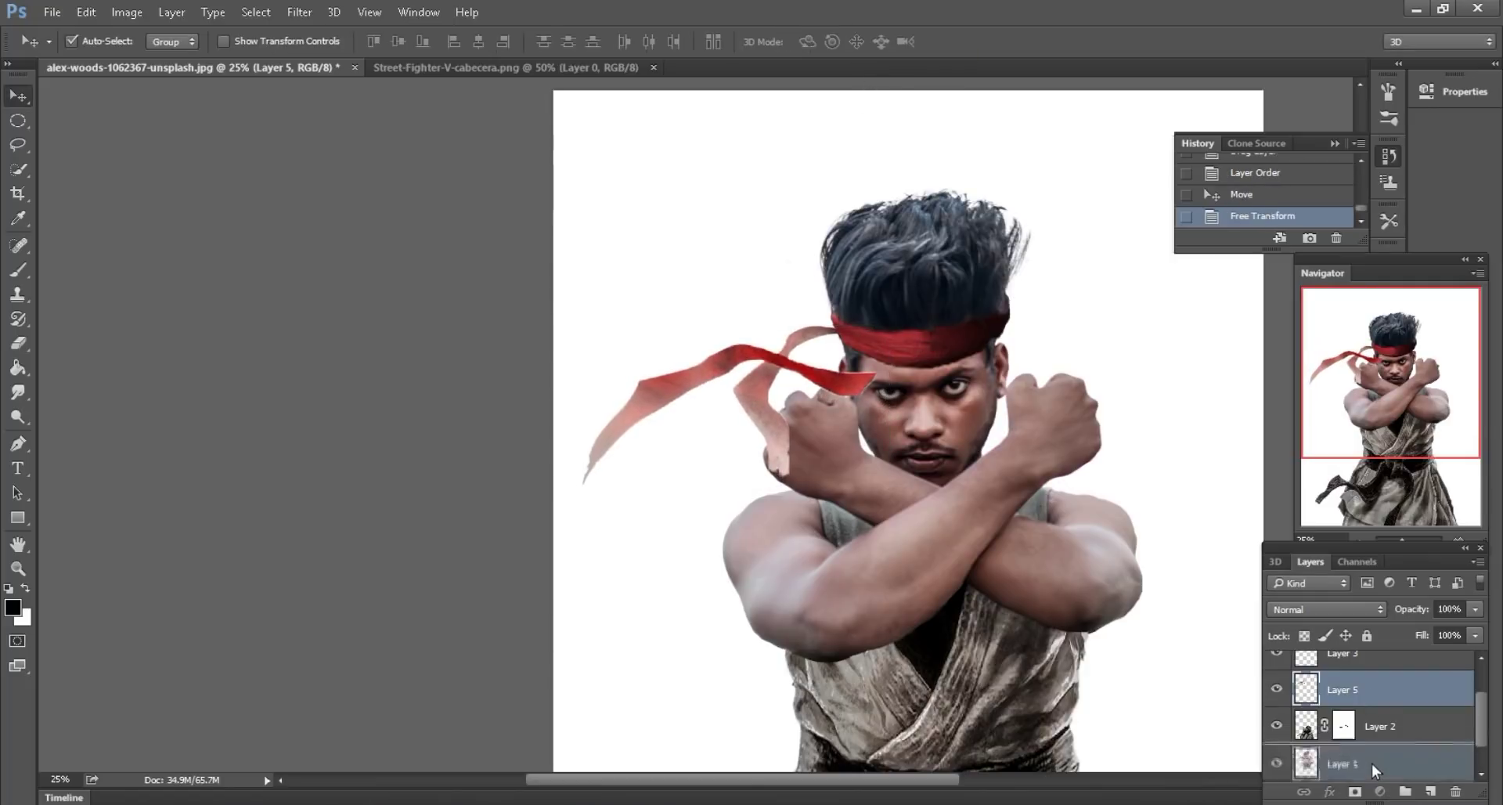
pyautogui.moveTo(1370, 692); pyautogui.dragTo(1371, 768)
pyautogui.hotkey('ctrl', '-')
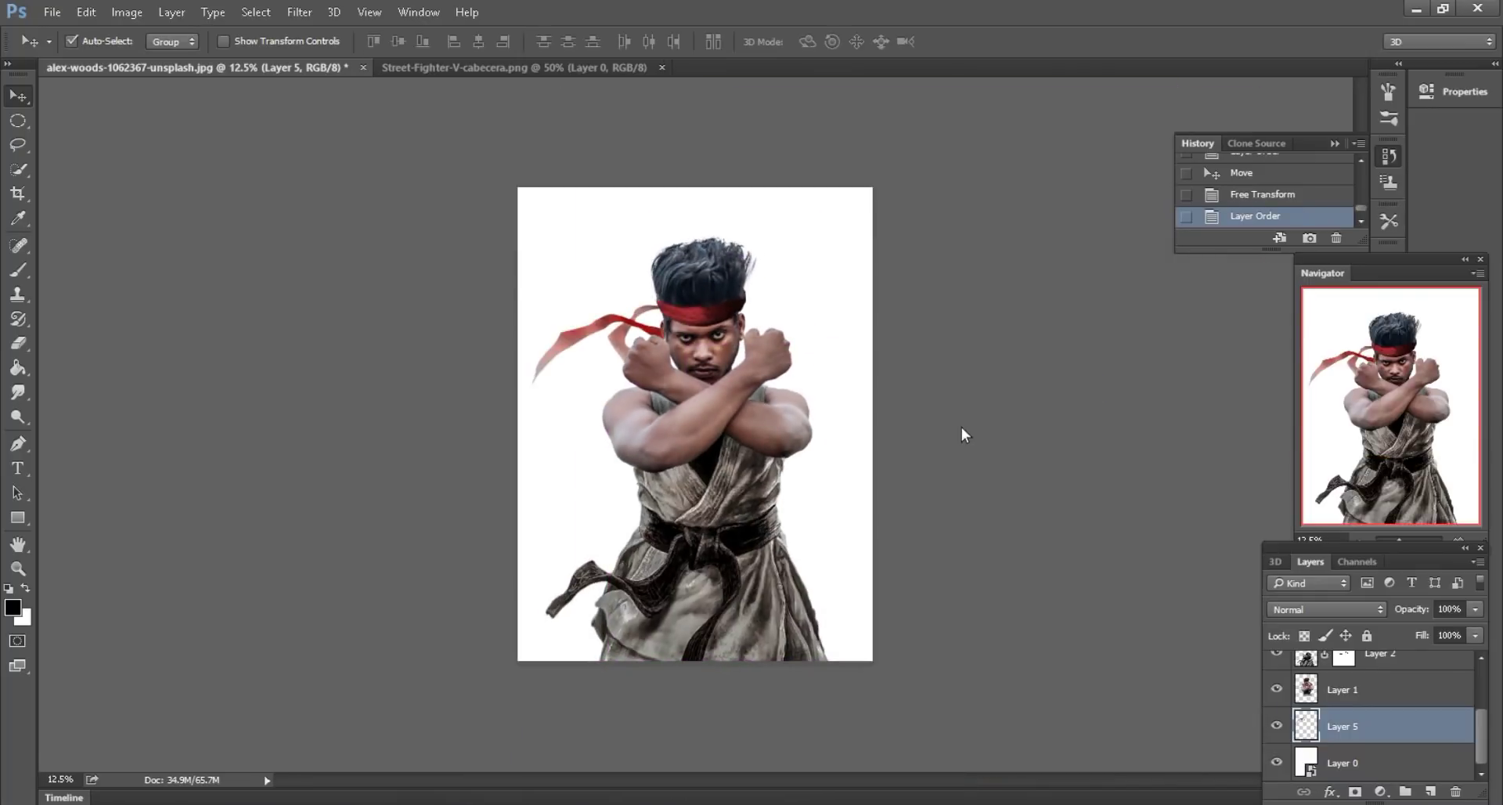
pyautogui.hotkey('ctrl', '+')
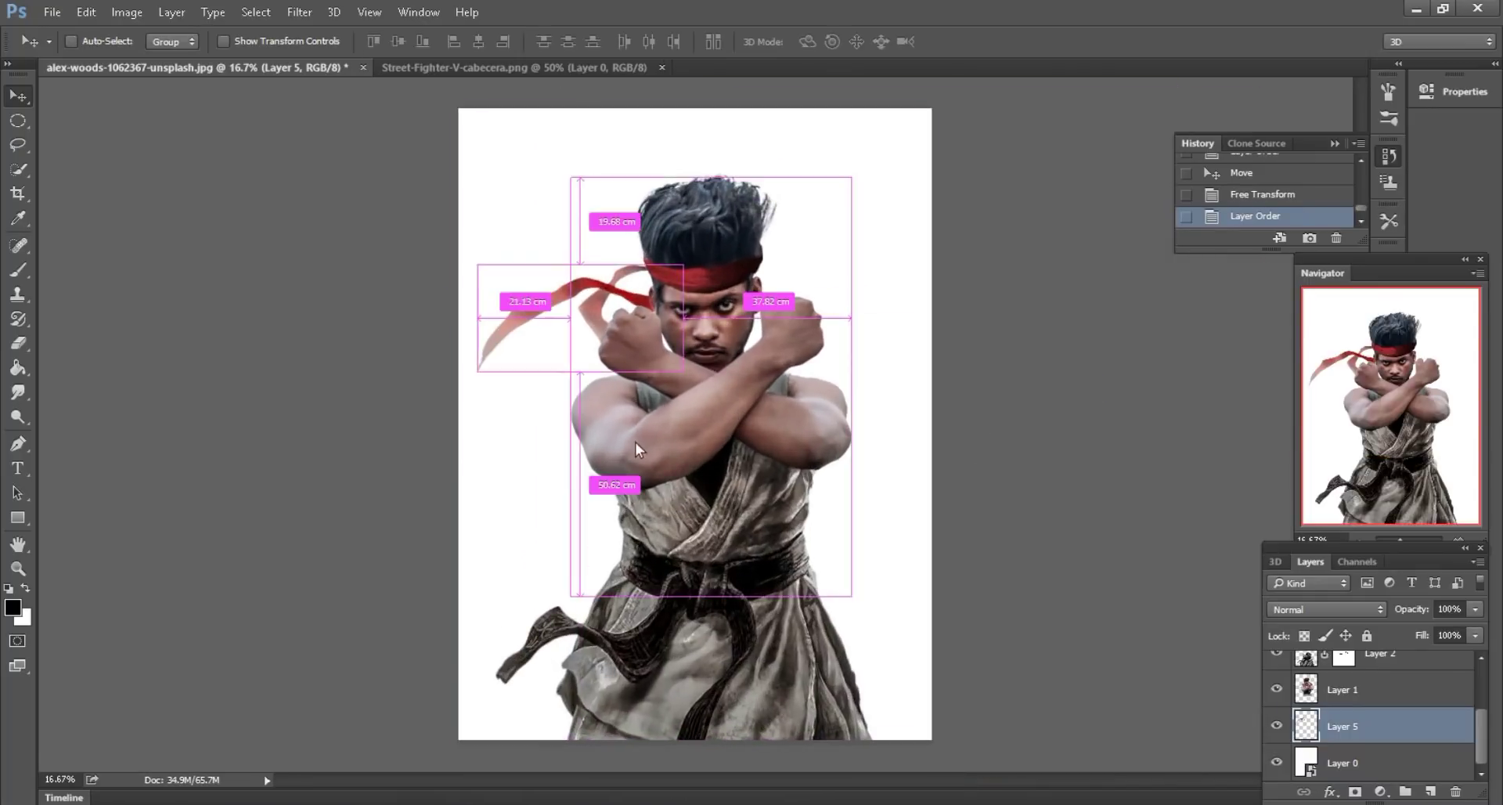
# - Close the ribbon source file and drop the Tekken logo PNG beside the fighter's hair as Layer 6
pyautogui.click(632, 69)
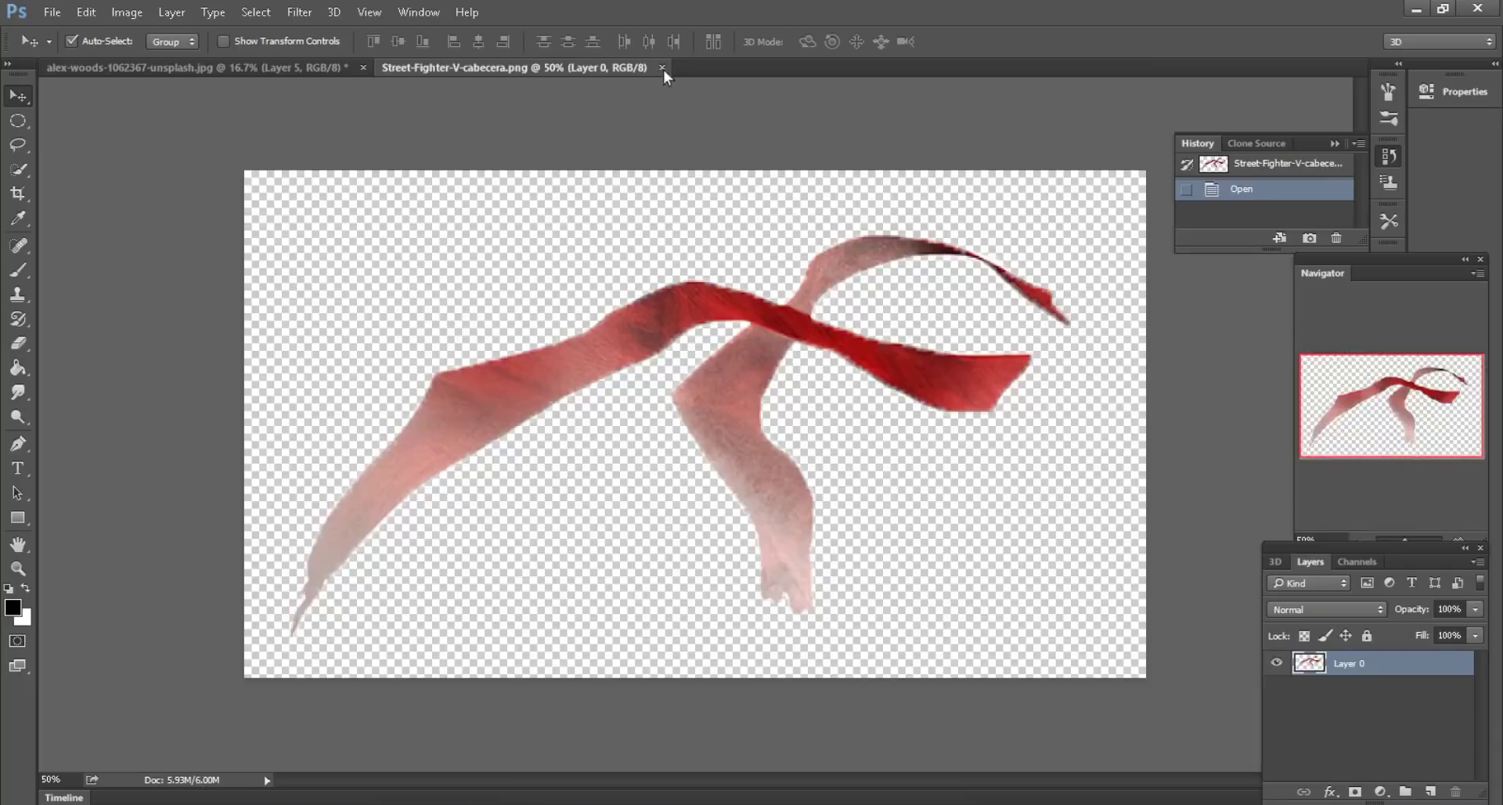
pyautogui.hotkey('alt', 'Tab')
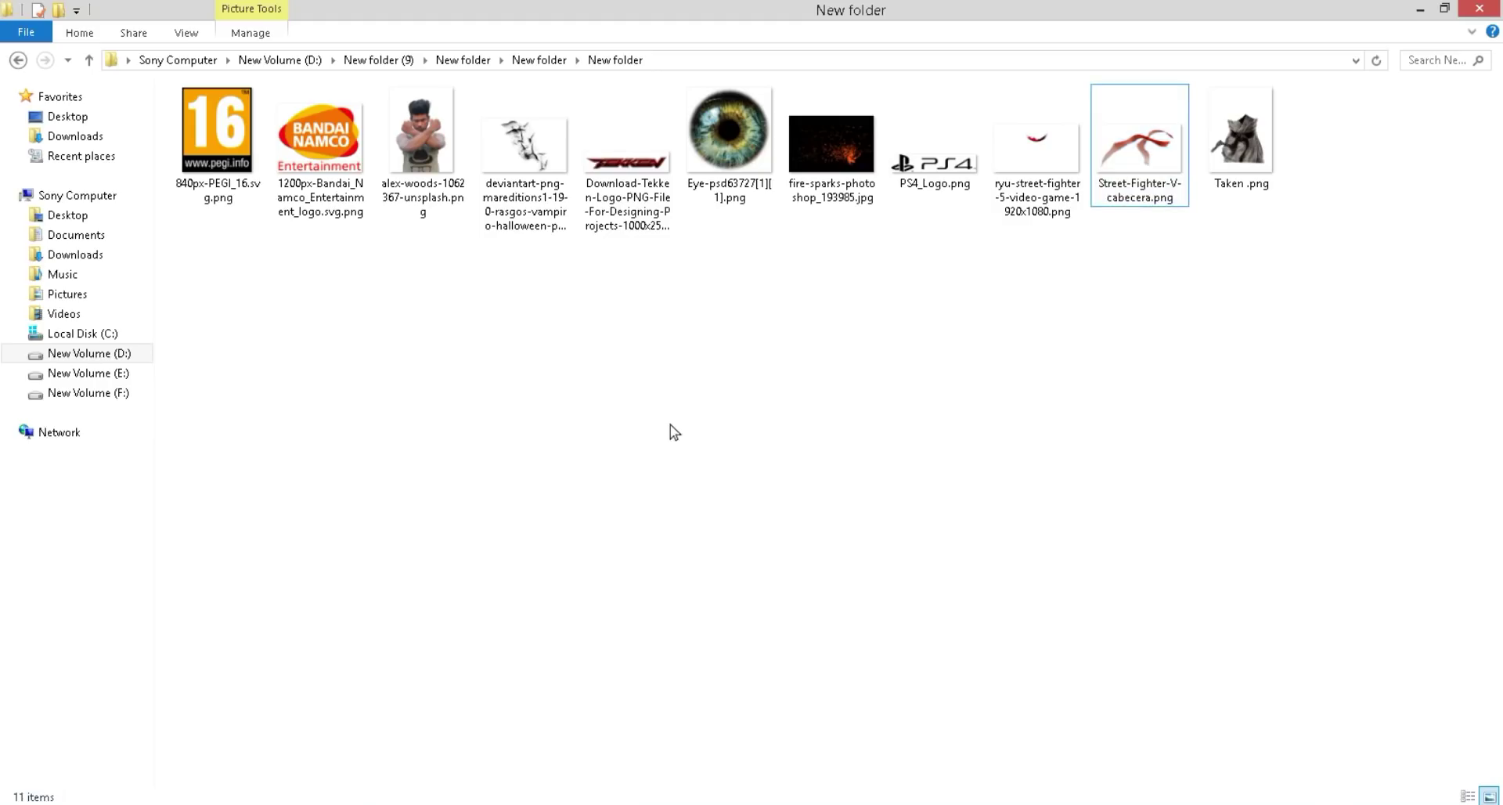
pyautogui.moveTo(627, 156)
pyautogui.mouseDown()
pyautogui.moveTo(490, 758)
pyautogui.moveTo(1040, 63)
pyautogui.mouseUp()
pyautogui.moveTo(750, 444)
pyautogui.mouseDown()
pyautogui.moveTo(329, 63)
pyautogui.moveTo(717, 343)
pyautogui.moveTo(785, 244)
pyautogui.moveTo(846, 212)
pyautogui.mouseUp()
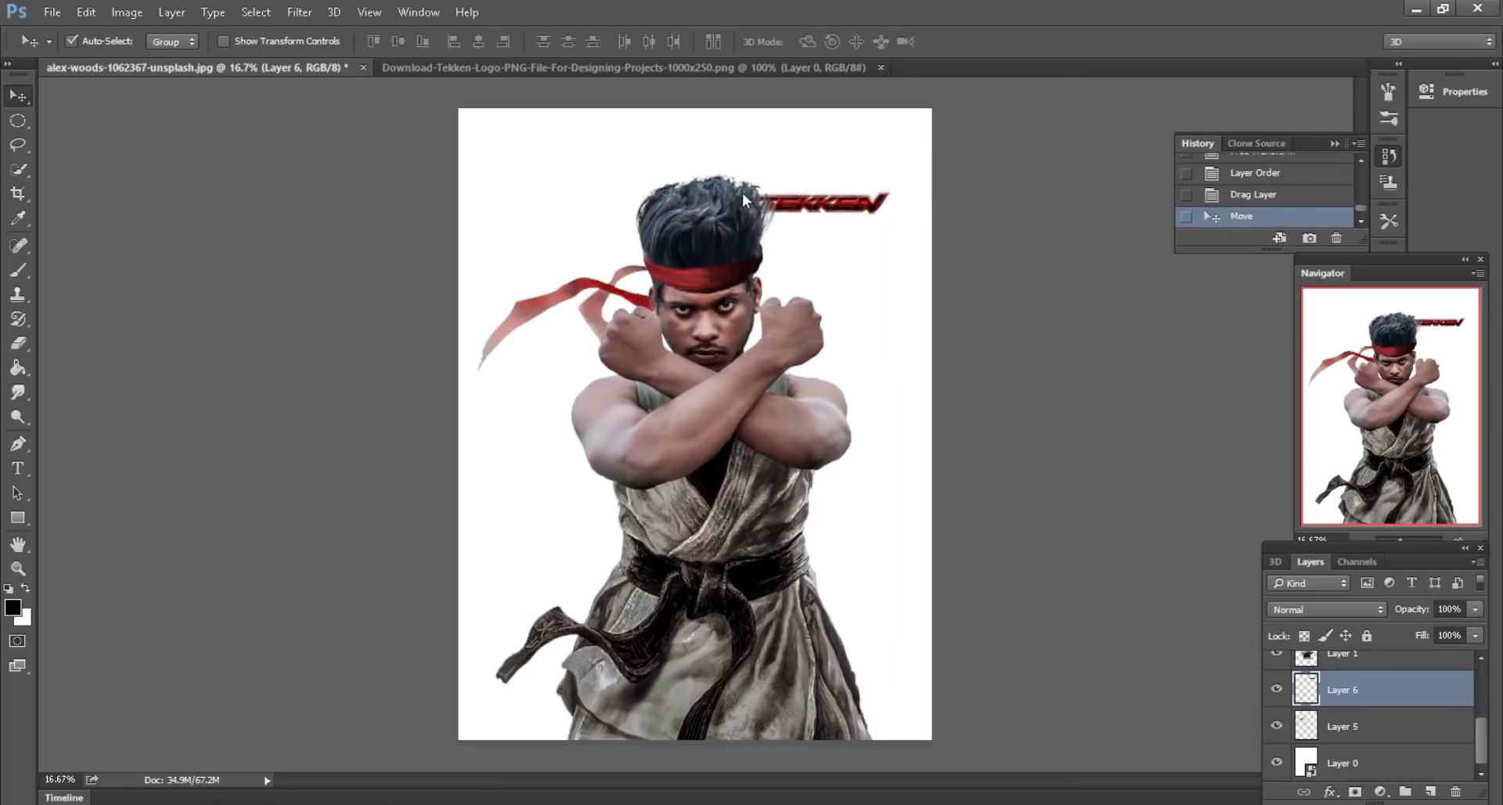
# - Shrink the Tekken logo proportionally and place a duplicate left of the head
pyautogui.click(86, 14)
pyautogui.click(125, 378)
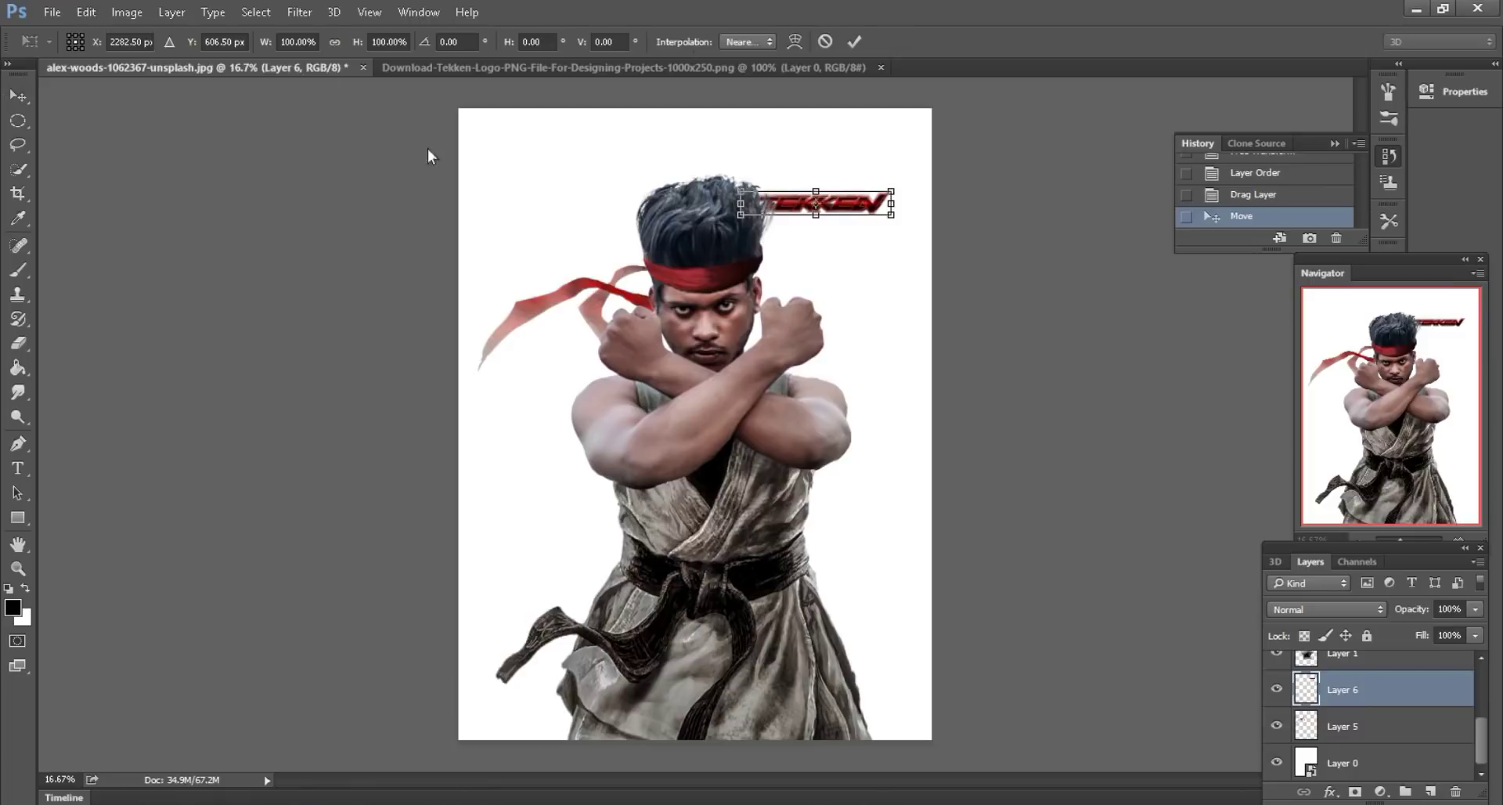
pyautogui.moveTo(355, 41); pyautogui.dragTo(341, 43)
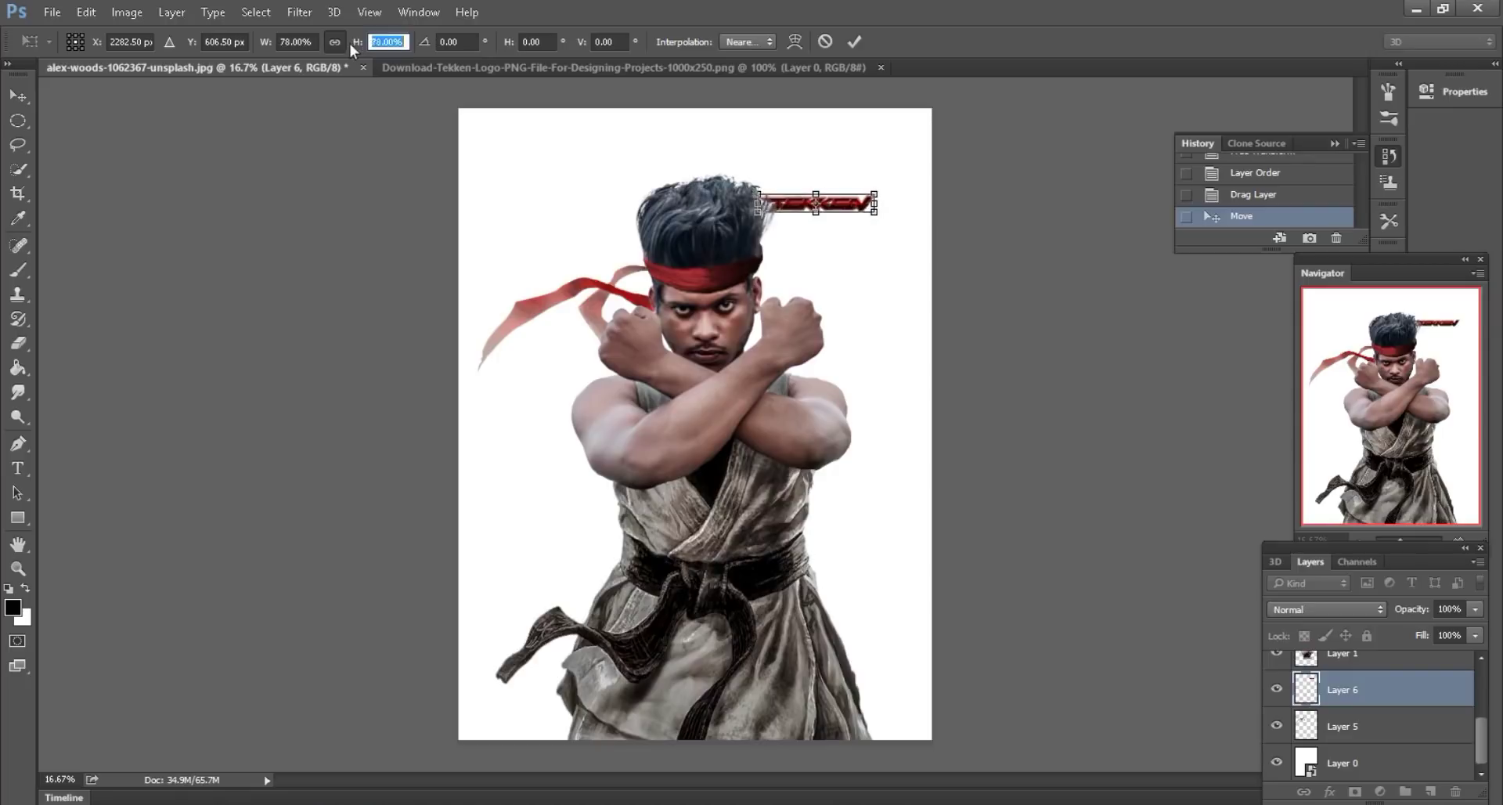
pyautogui.click(854, 42)
pyautogui.moveTo(1378, 690); pyautogui.dragTo(1431, 791)
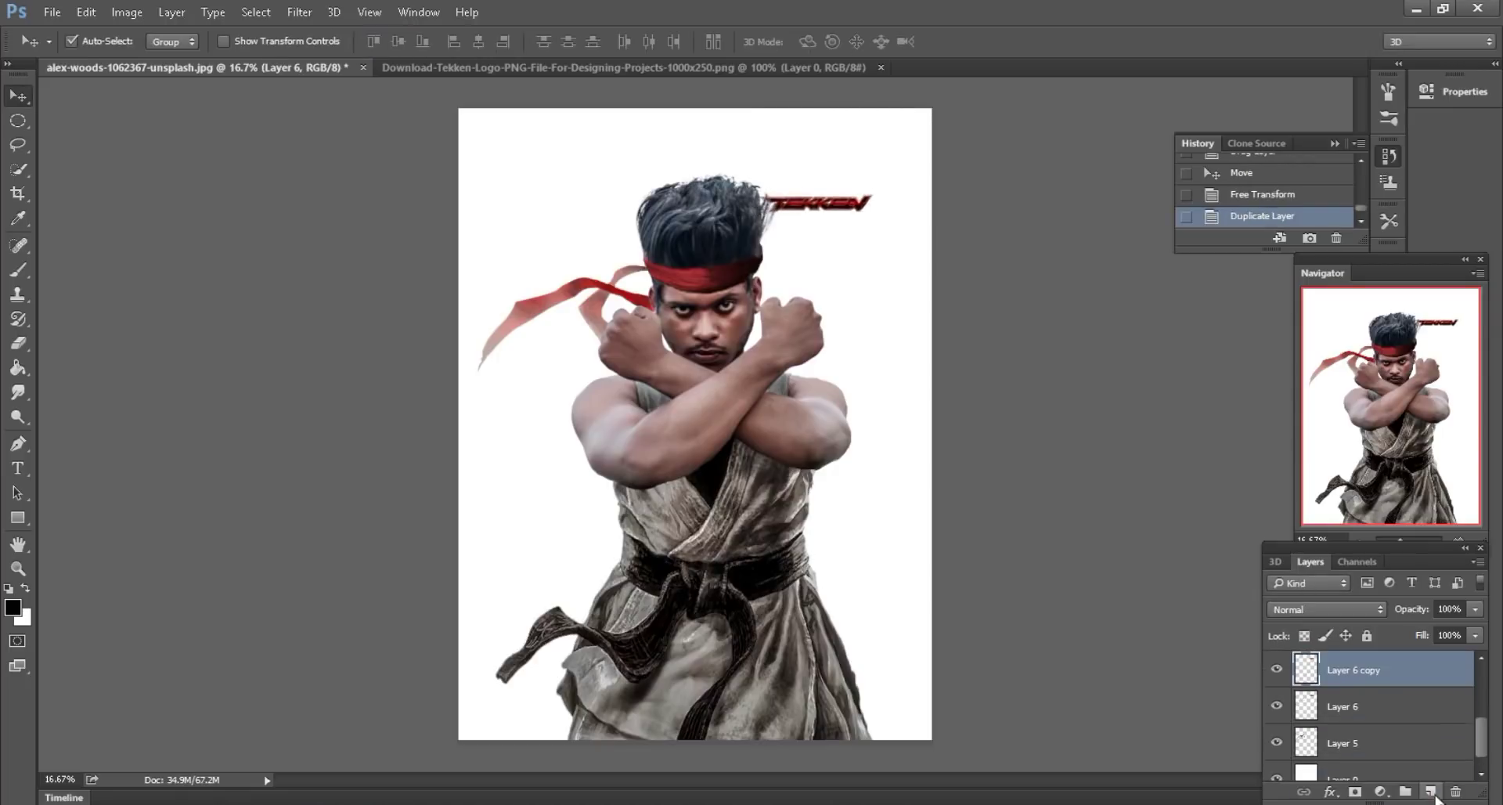
pyautogui.moveTo(873, 271); pyautogui.dragTo(569, 255)
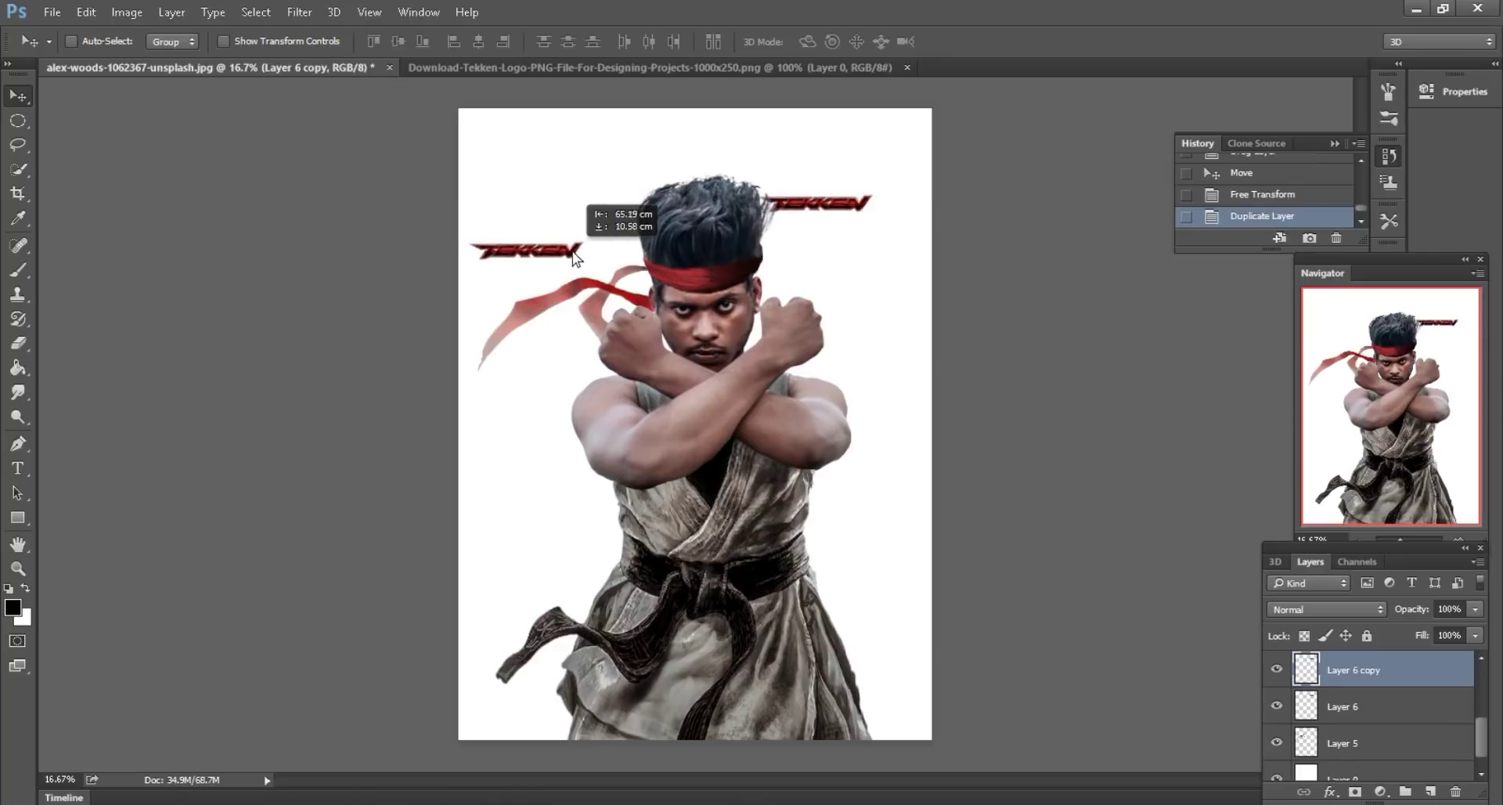
pyautogui.moveTo(570, 254); pyautogui.dragTo(579, 256)
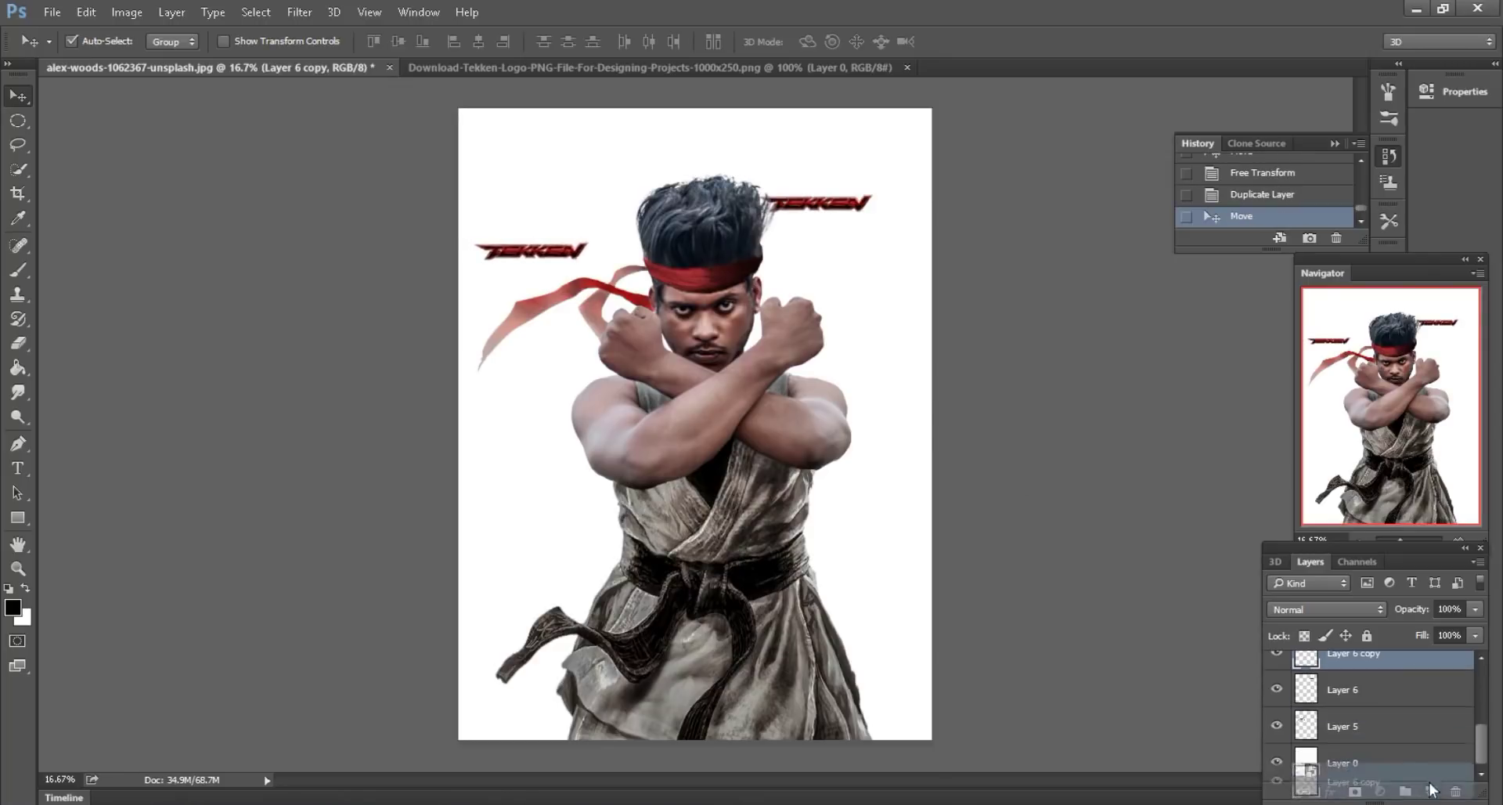
# - Add another logo copy, shrink it to about half, and place it beside the left shoulder
pyautogui.moveTo(1416, 667); pyautogui.dragTo(1430, 791)
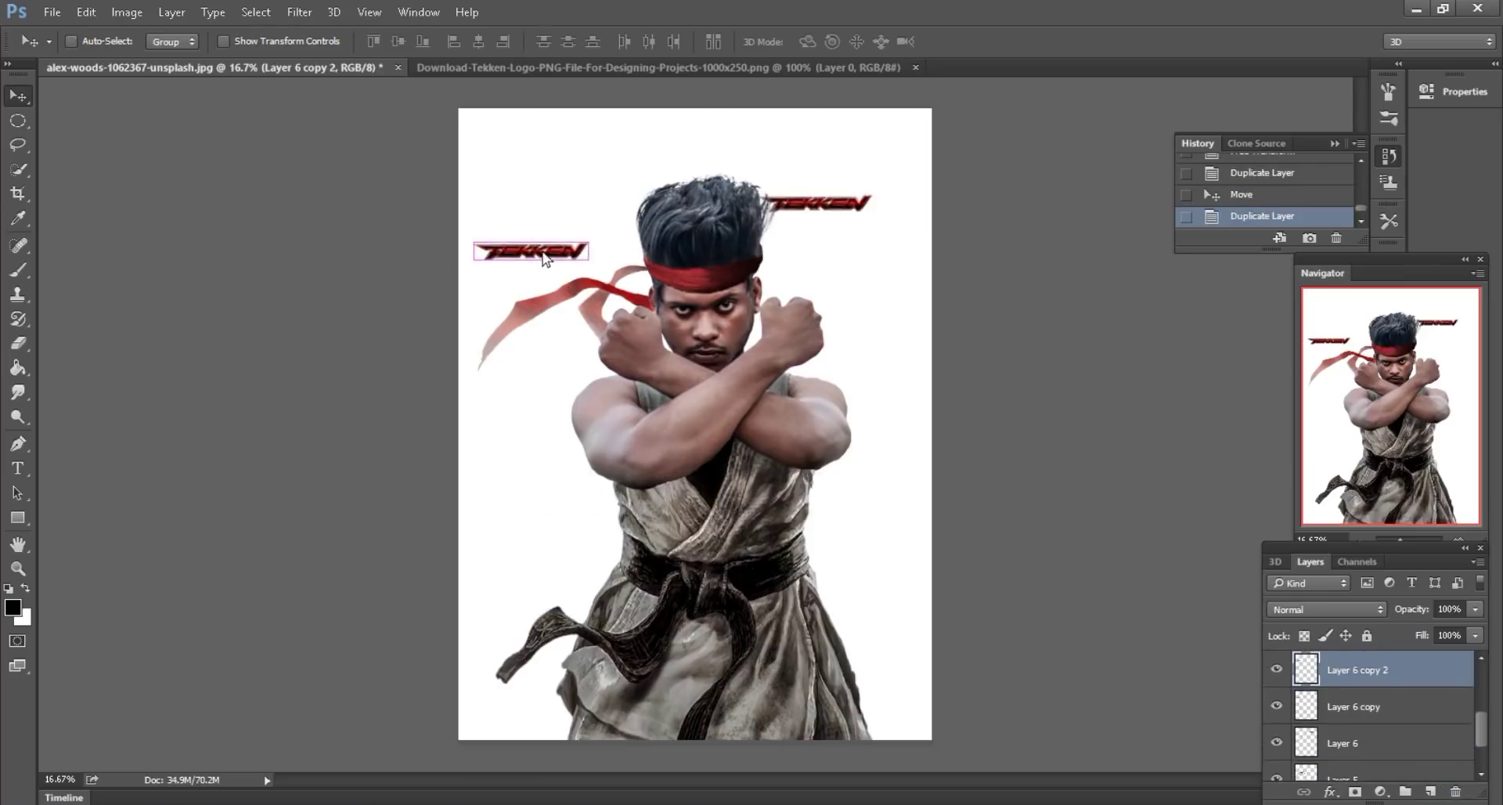
pyautogui.moveTo(548, 258); pyautogui.dragTo(548, 450)
pyautogui.click(86, 12)
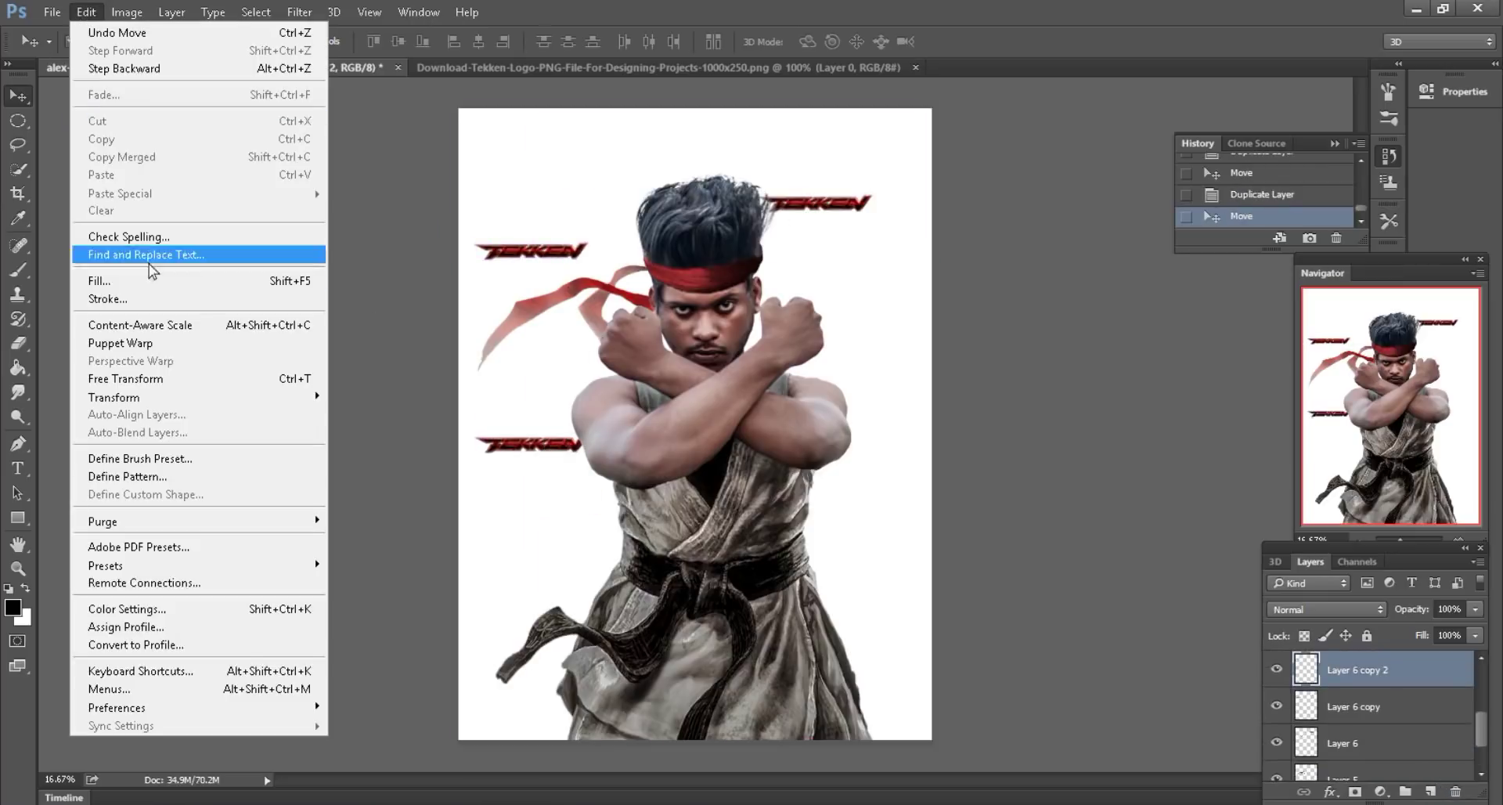
pyautogui.click(149, 378)
pyautogui.moveTo(357, 39); pyautogui.dragTo(313, 35)
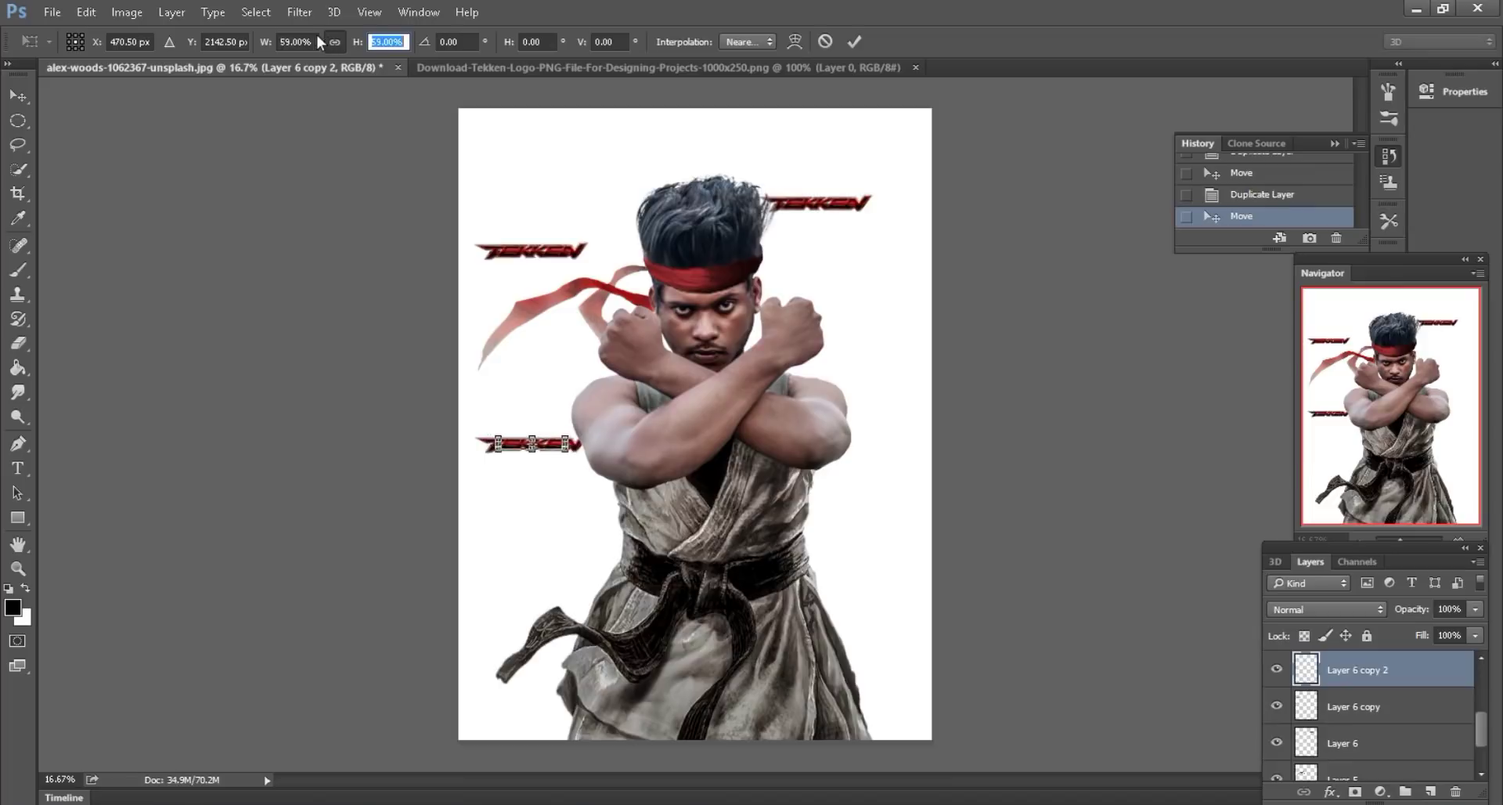
pyautogui.click(854, 41)
pyautogui.moveTo(538, 452); pyautogui.dragTo(525, 409)
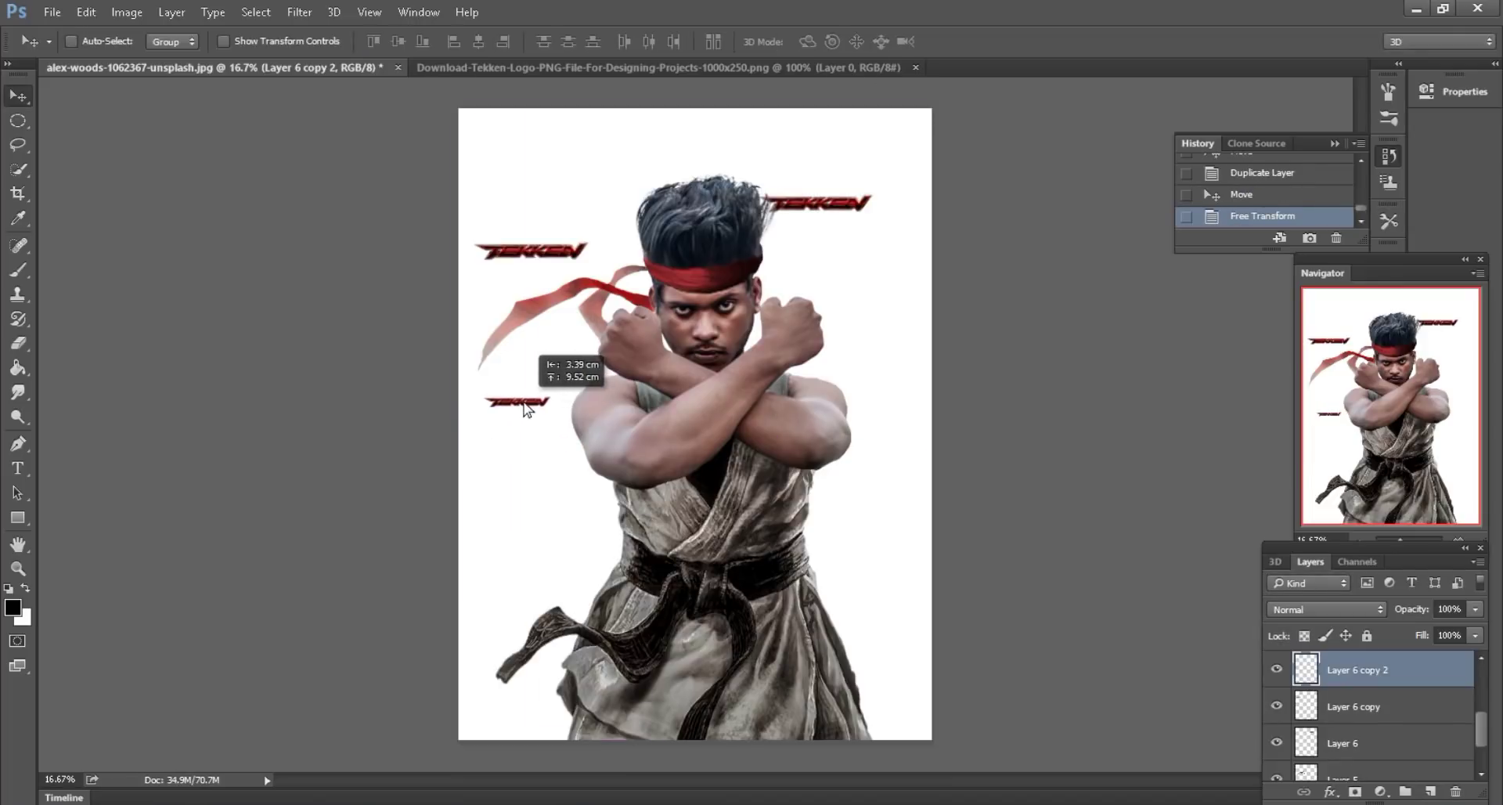
# - Add a logo copy to the right of the crossed arms
pyautogui.moveTo(1331, 675)
pyautogui.mouseDown()
pyautogui.moveTo(1438, 755)
pyautogui.moveTo(1431, 792)
pyautogui.mouseUp()
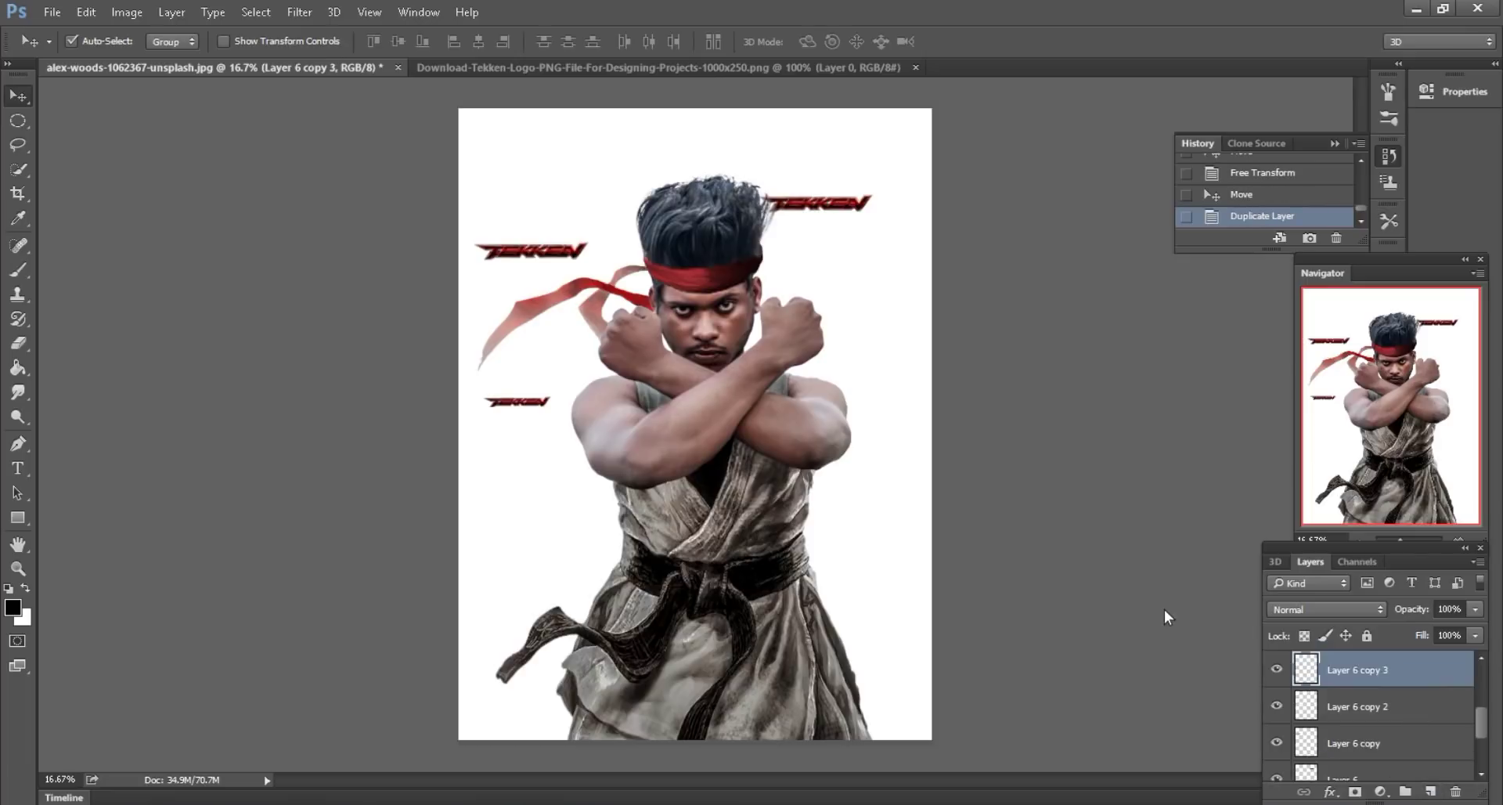
pyautogui.moveTo(539, 411); pyautogui.dragTo(844, 509)
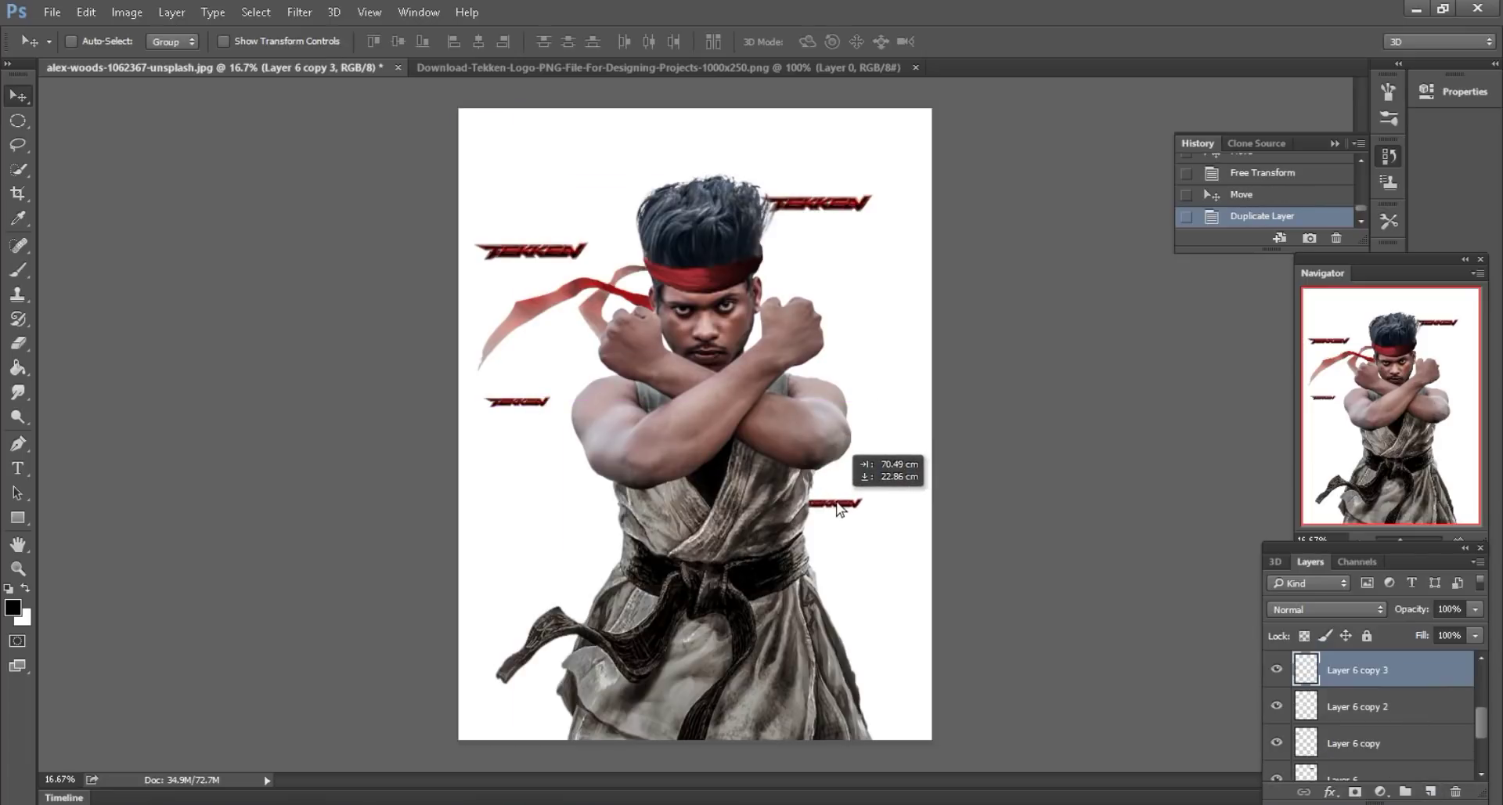
pyautogui.moveTo(844, 509); pyautogui.dragTo(840, 506)
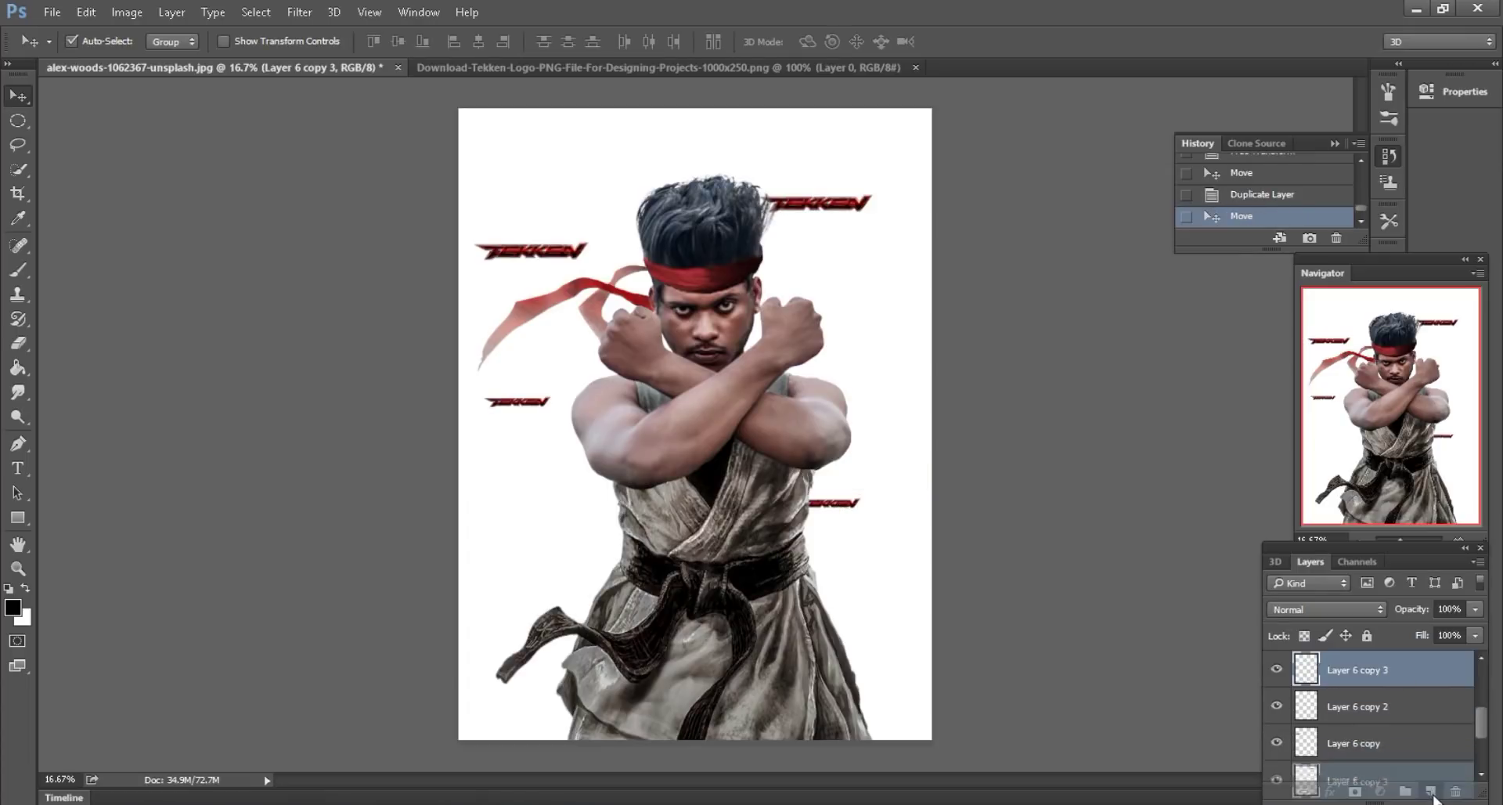
# - Add a logo copy at the lower left, enlarge it proportionally, and place it beside the belt
pyautogui.moveTo(1402, 674); pyautogui.dragTo(1430, 791)
pyautogui.moveTo(834, 505)
pyautogui.mouseDown()
pyautogui.moveTo(856, 509)
pyautogui.moveTo(537, 556)
pyautogui.mouseUp()
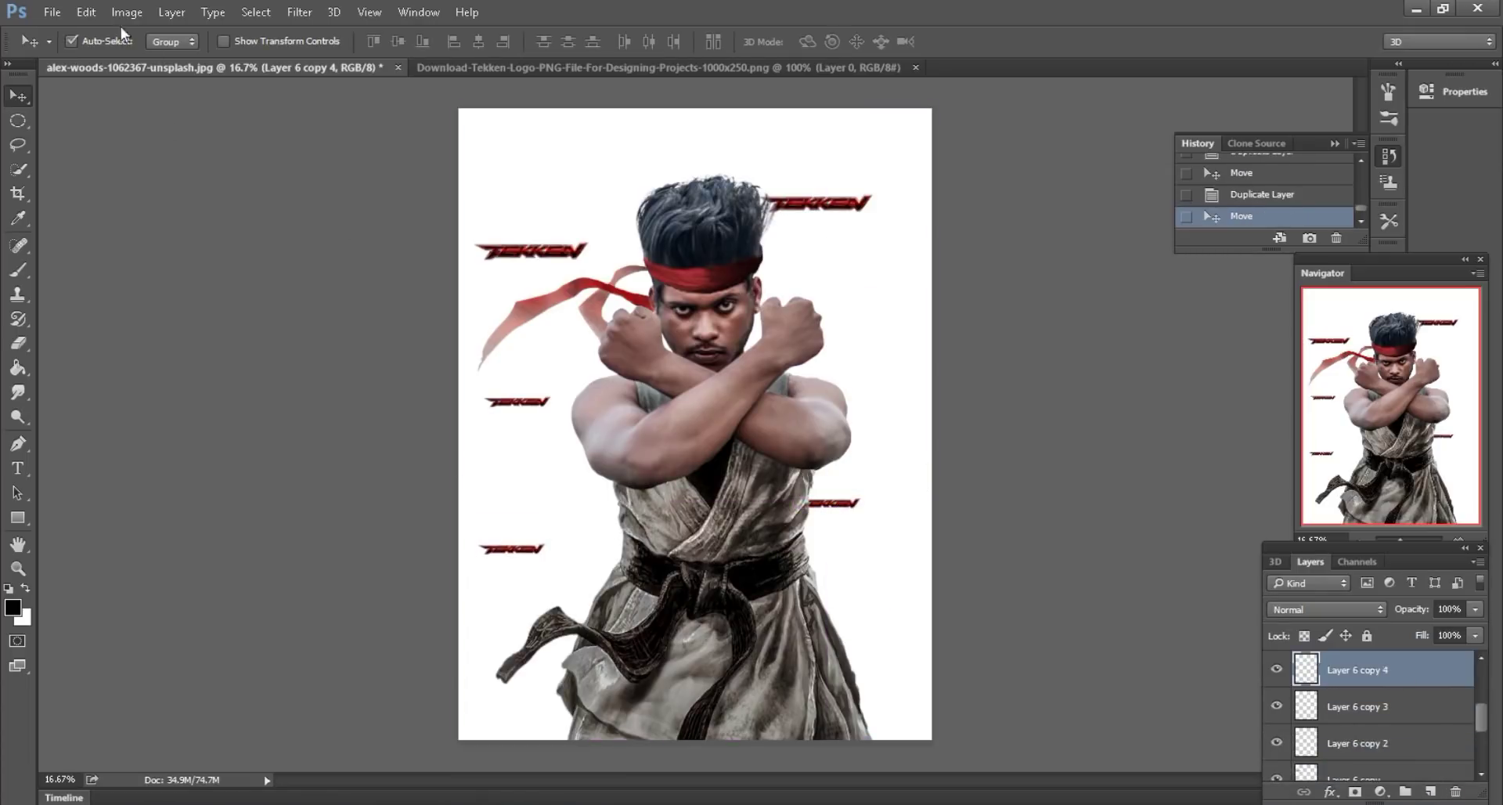
pyautogui.click(86, 11)
pyautogui.click(134, 377)
pyautogui.click(335, 41)
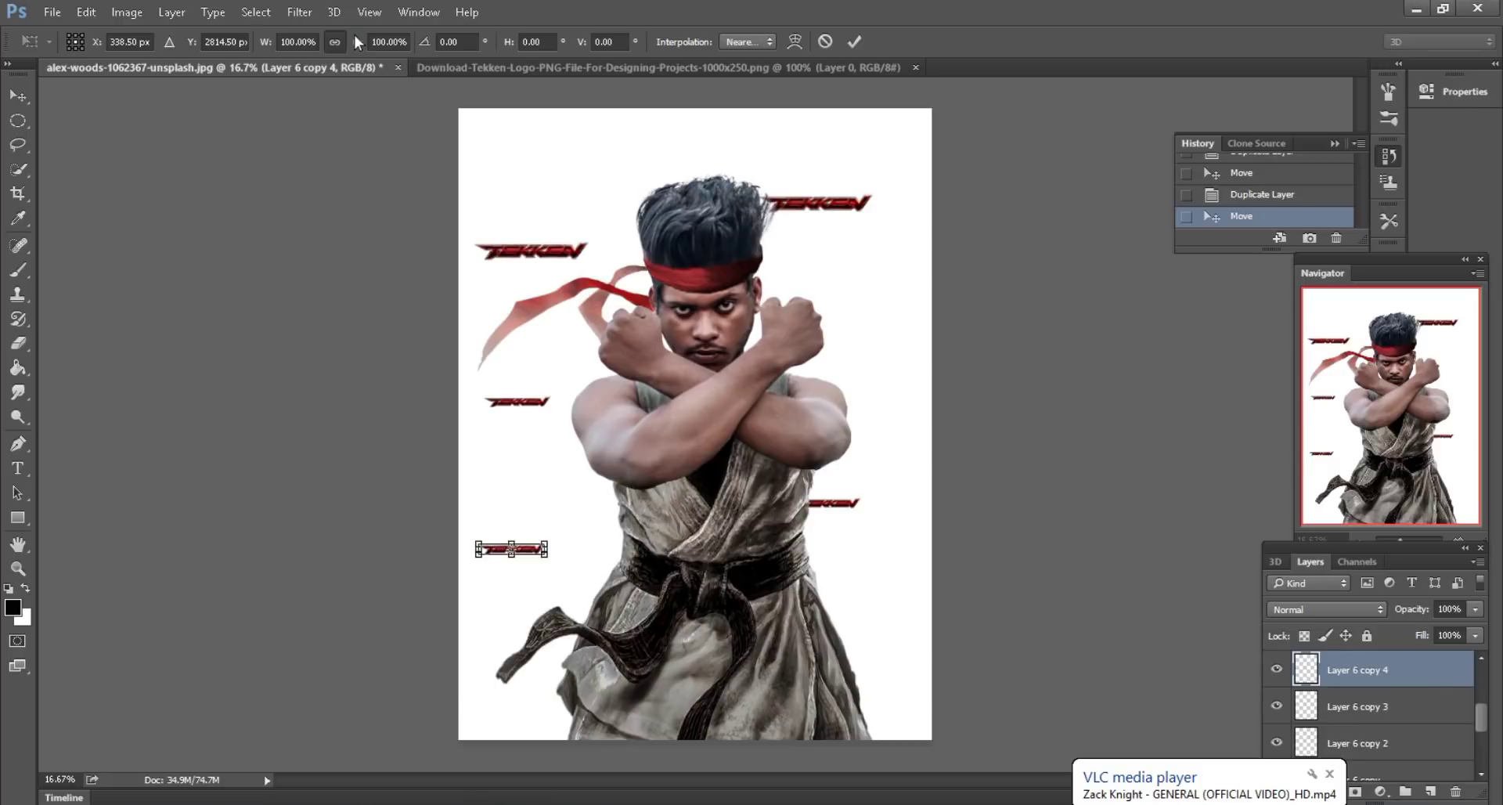
pyautogui.moveTo(356, 39); pyautogui.dragTo(389, 44)
pyautogui.click(857, 42)
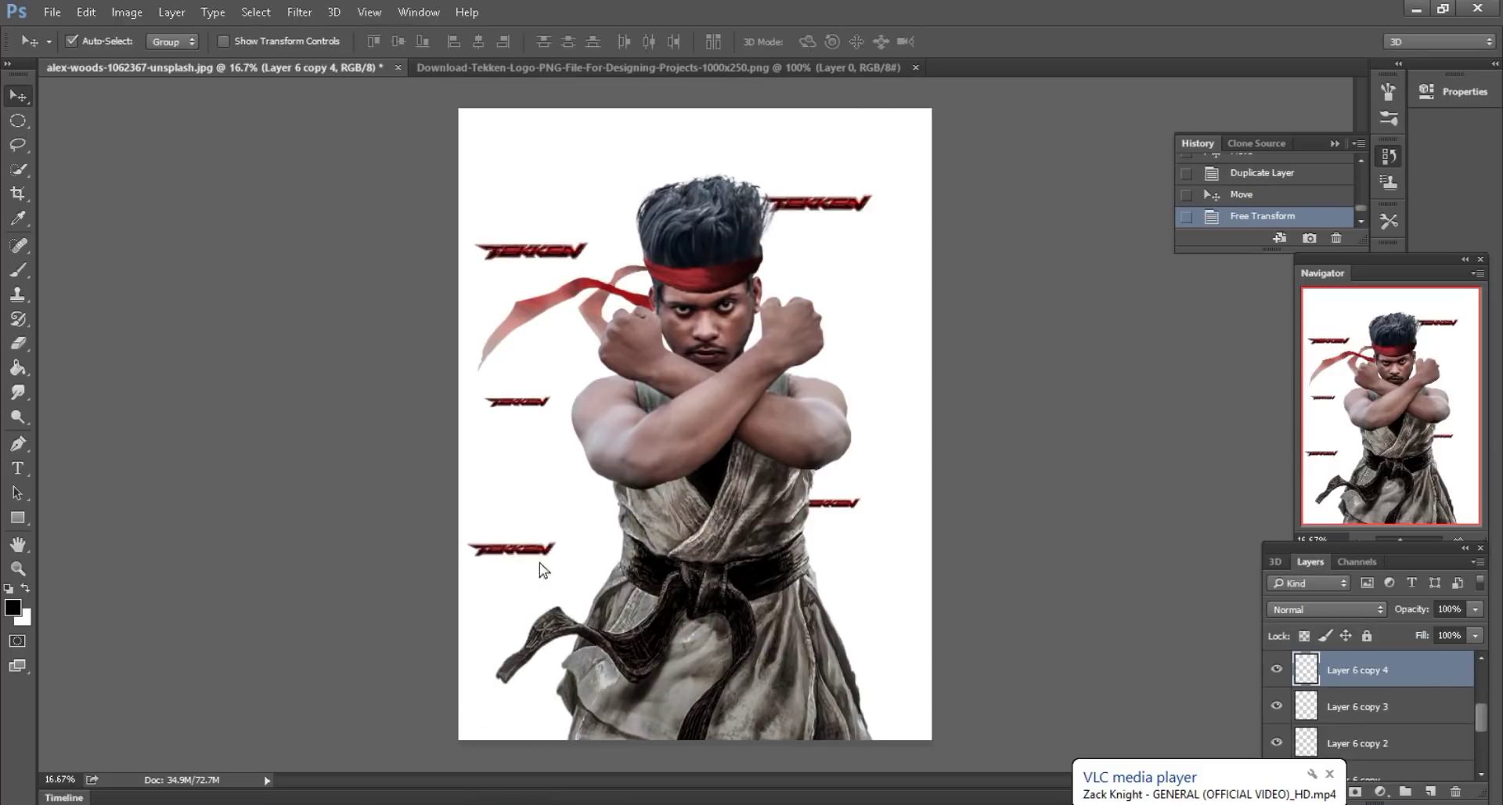
pyautogui.moveTo(538, 563); pyautogui.dragTo(589, 591)
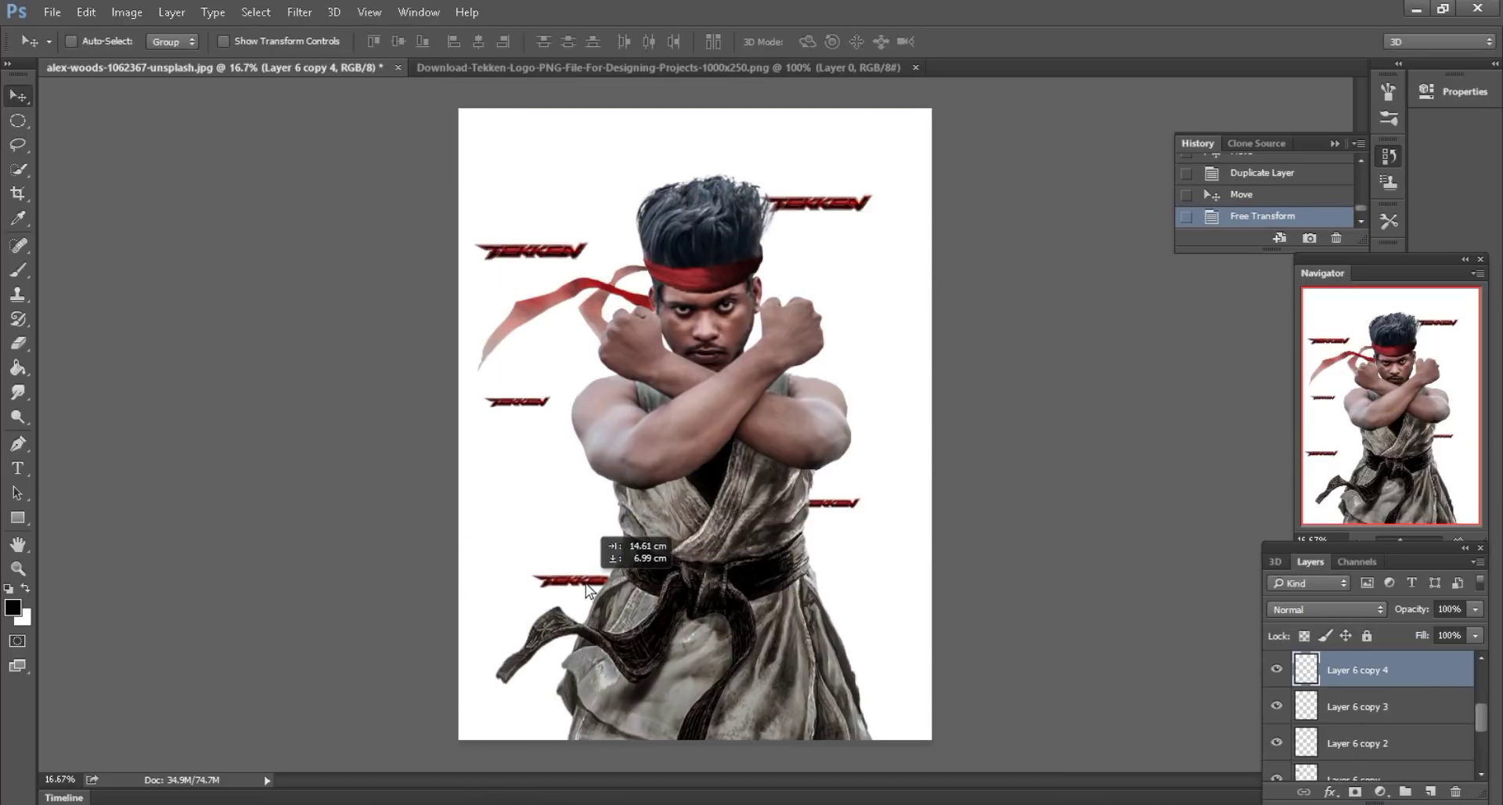
# - Make a fifth copy of the original logo, scale it to 69%, and shift it slightly left
pyautogui.keyDown('ctrl'); pyautogui.click(834, 216); pyautogui.keyUp('ctrl')
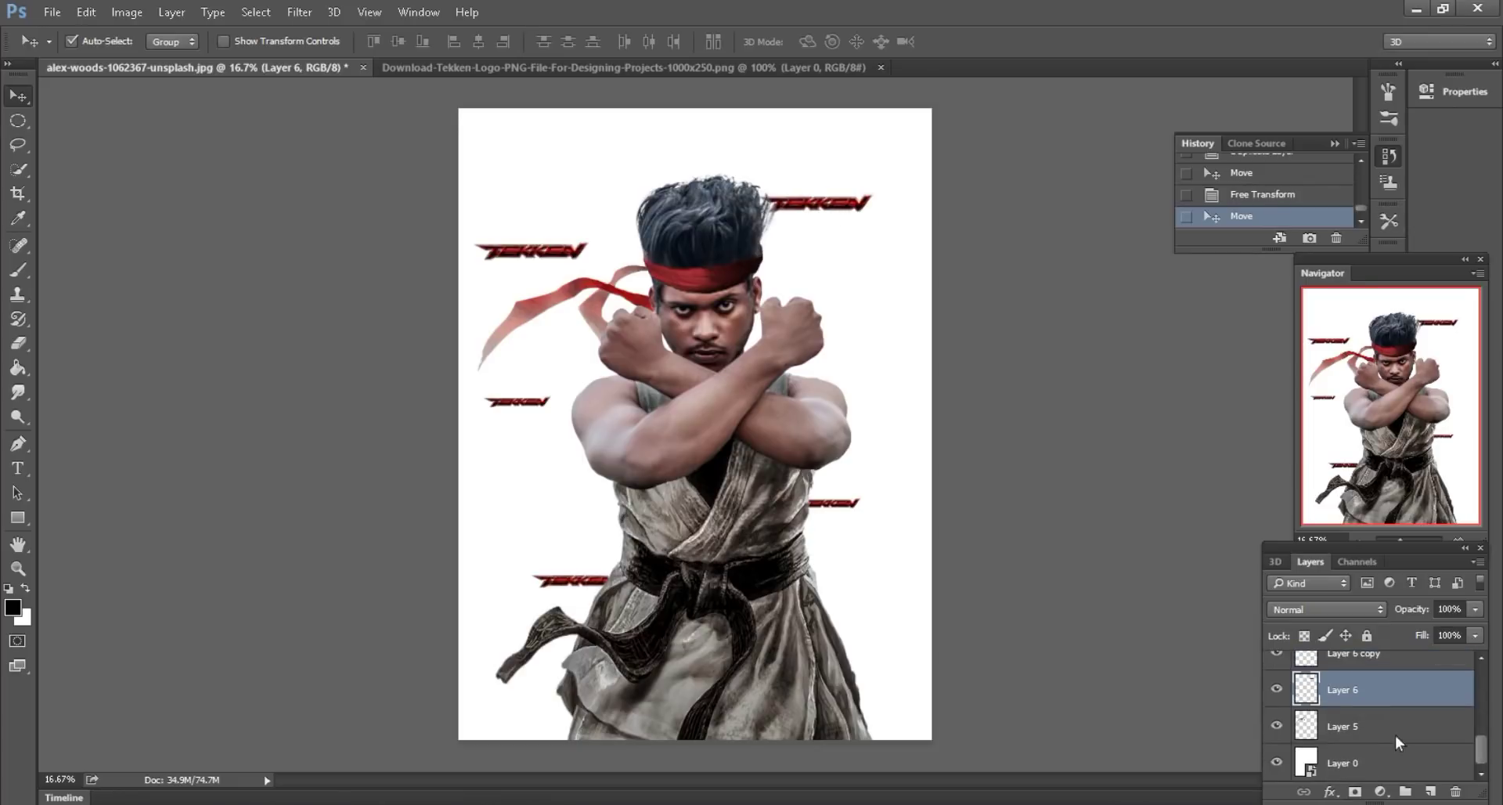
pyautogui.moveTo(1390, 691); pyautogui.dragTo(1430, 790)
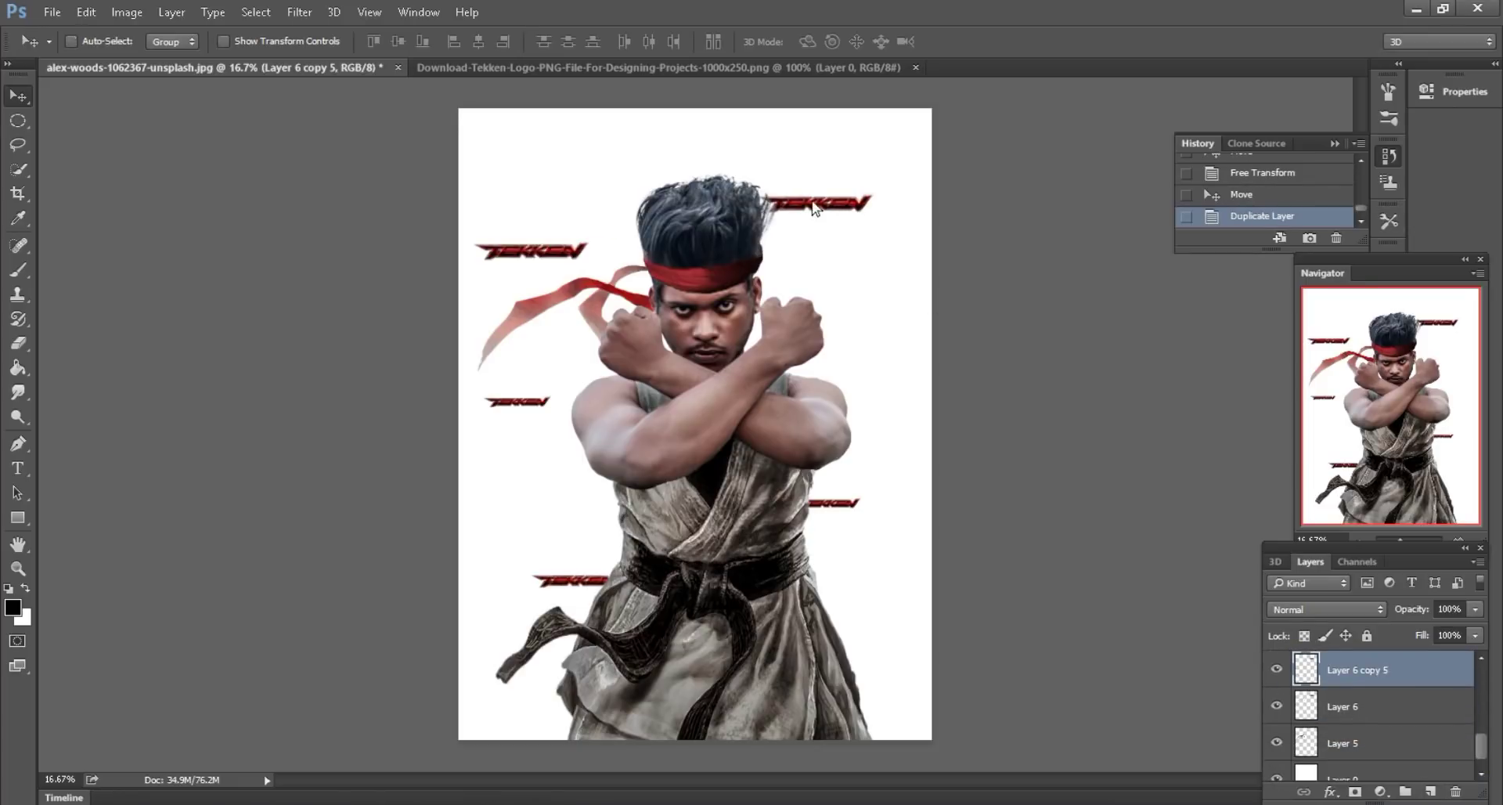
pyautogui.moveTo(830, 224); pyautogui.dragTo(908, 364)
pyautogui.click(101, 11)
pyautogui.click(110, 379)
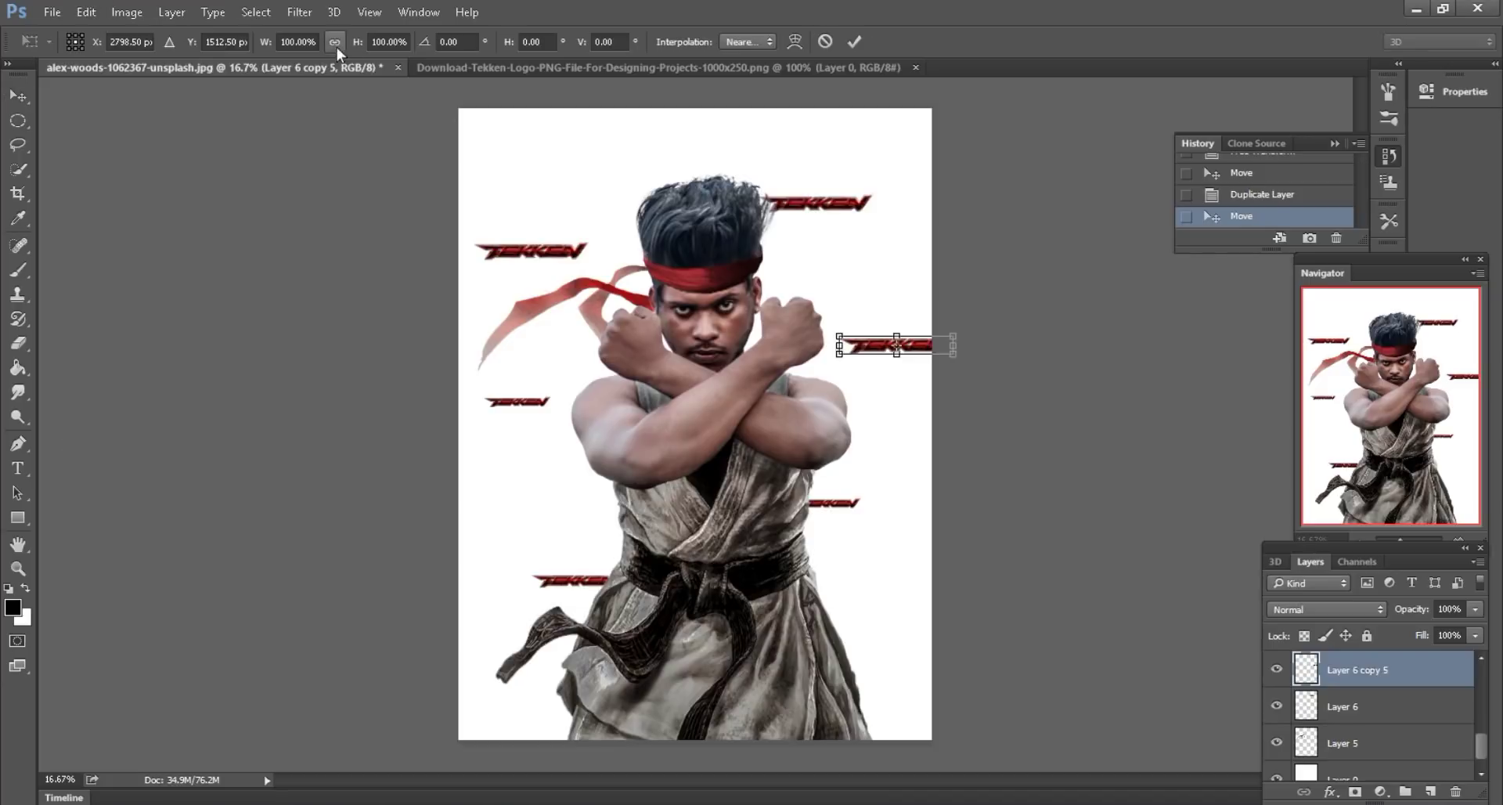
pyautogui.moveTo(351, 42); pyautogui.dragTo(323, 36)
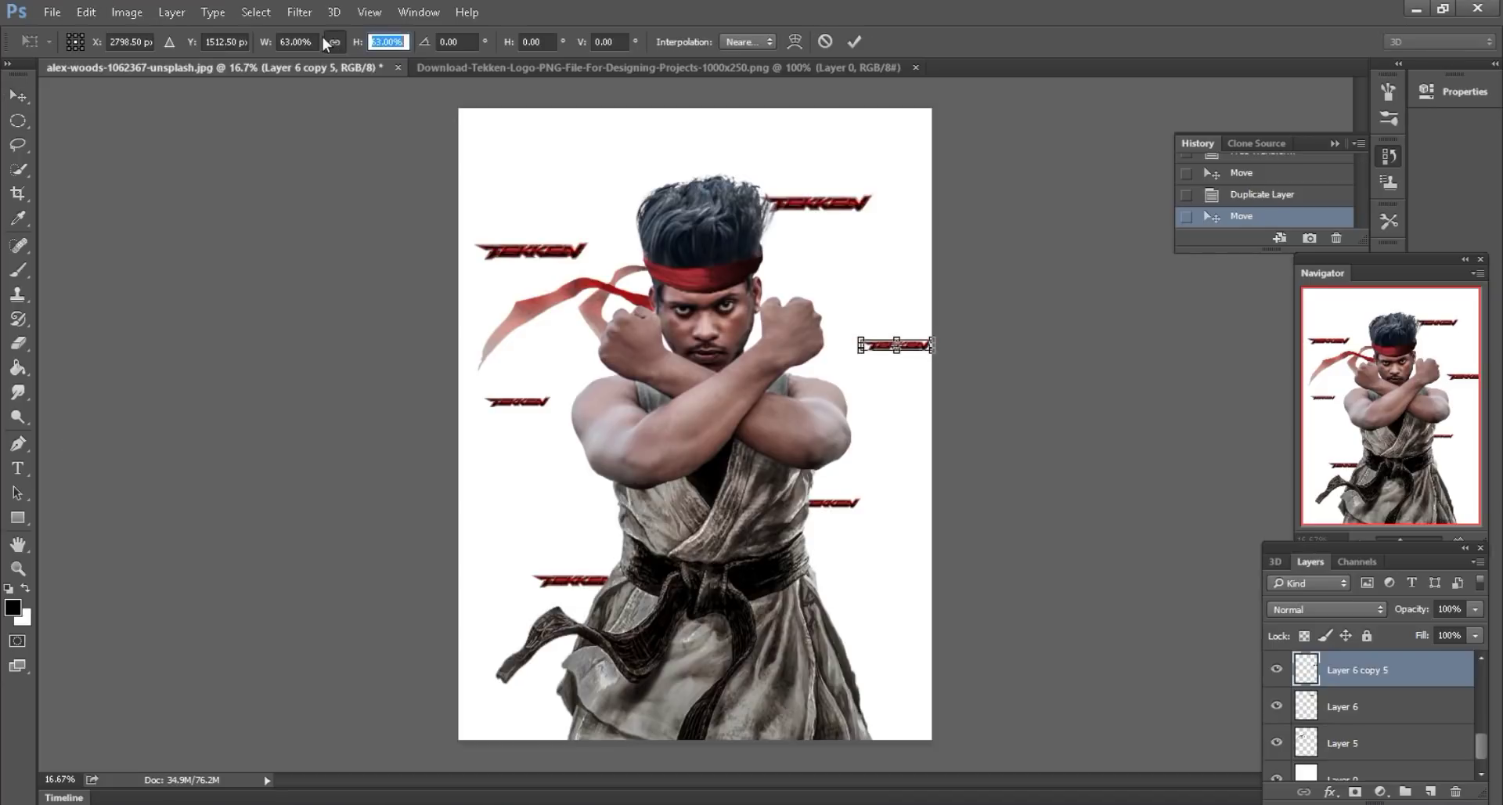
pyautogui.click(854, 42)
pyautogui.moveTo(905, 342); pyautogui.dragTo(886, 345)
pyautogui.hotkey('ctrl', '-')
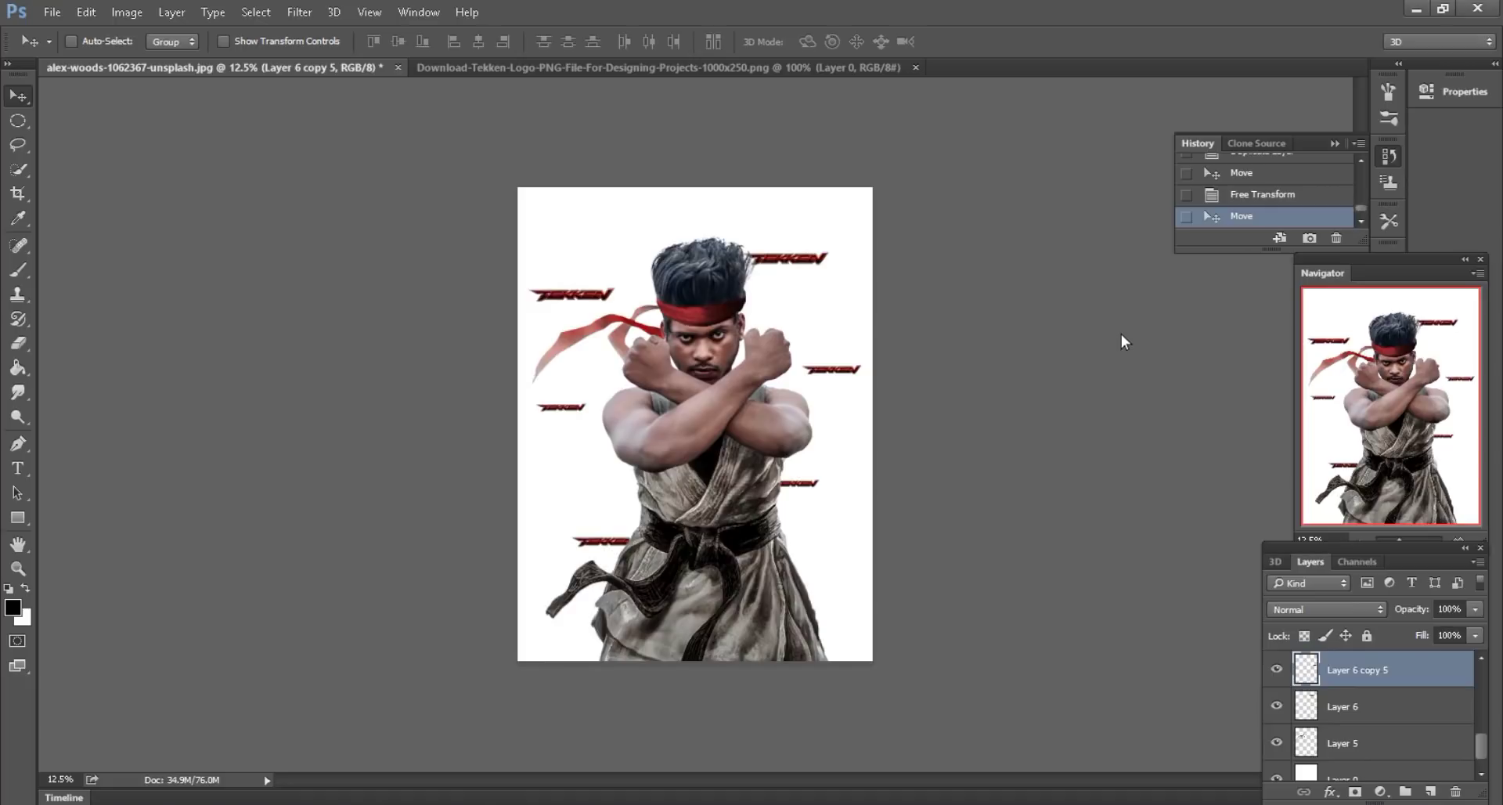
pyautogui.hotkey('ctrl', '+')
pyautogui.hotkey('ctrl', '+')
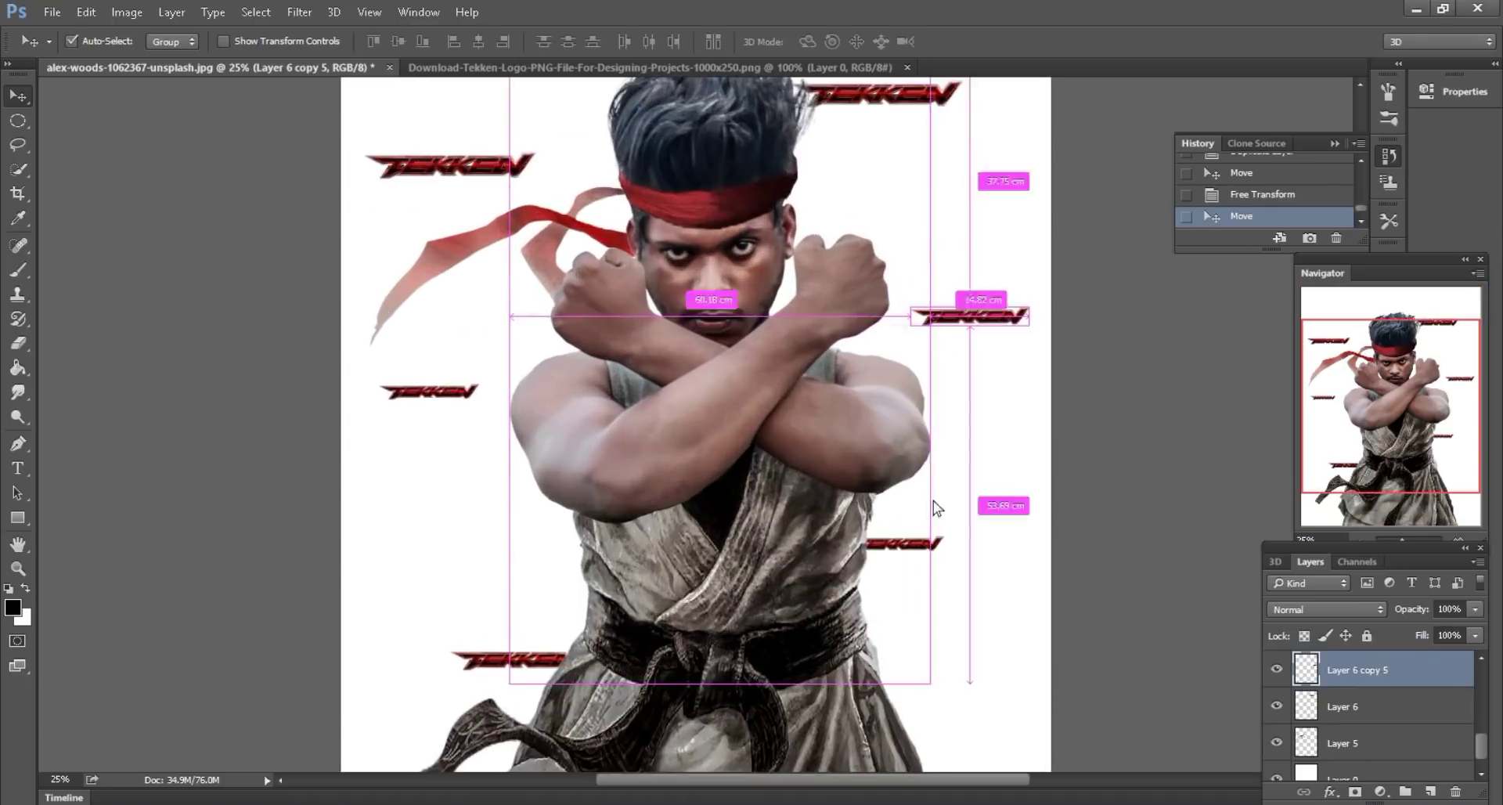
# - Set the Fill of Layer 6 copy 3 and Layer 6 copy 2 to 60%
pyautogui.click(924, 486)
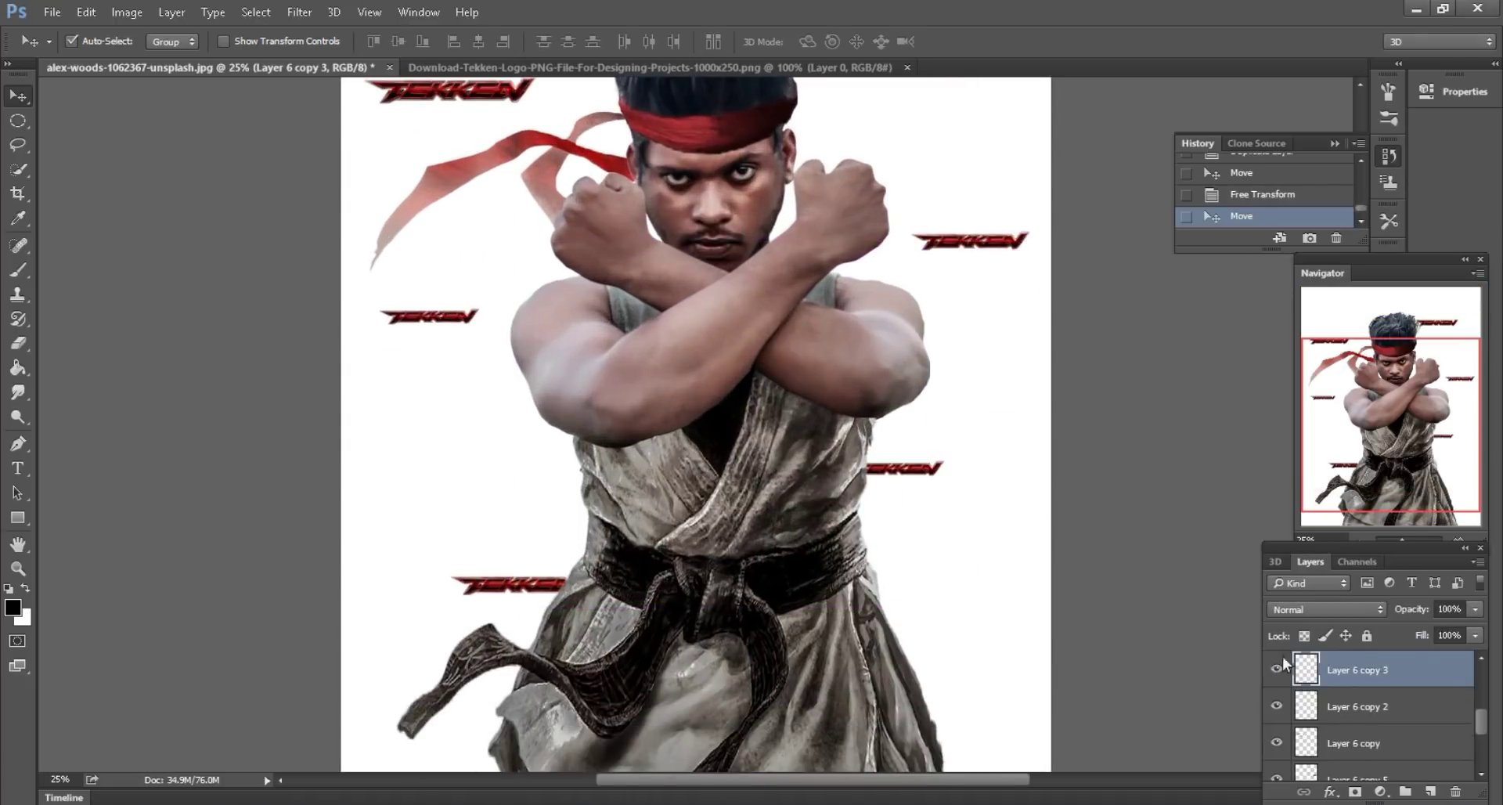
pyautogui.write('10')
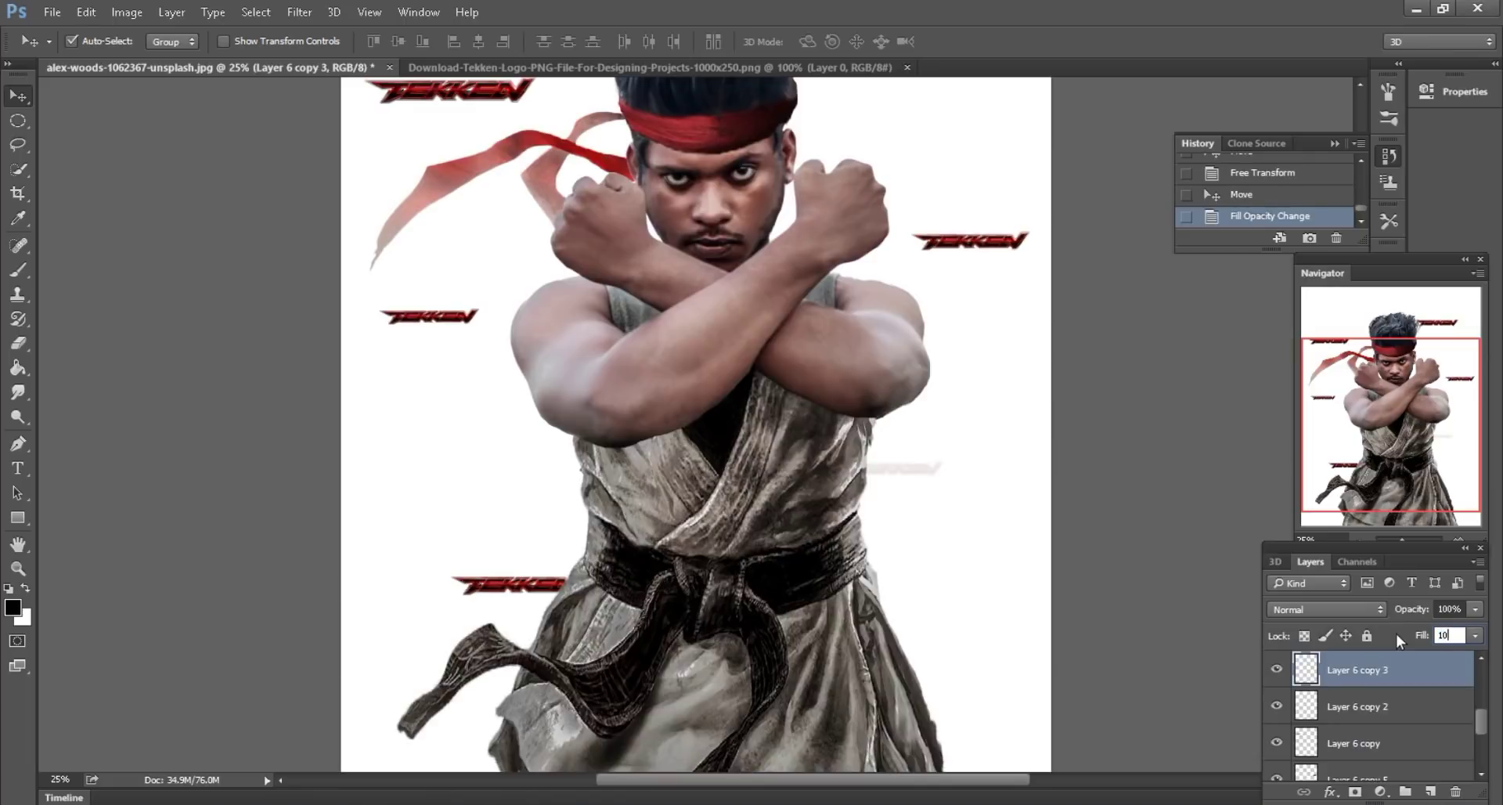
pyautogui.press('BackSpace')
pyautogui.write('30')
pyautogui.moveTo(1419, 633); pyautogui.dragTo(1449, 633)
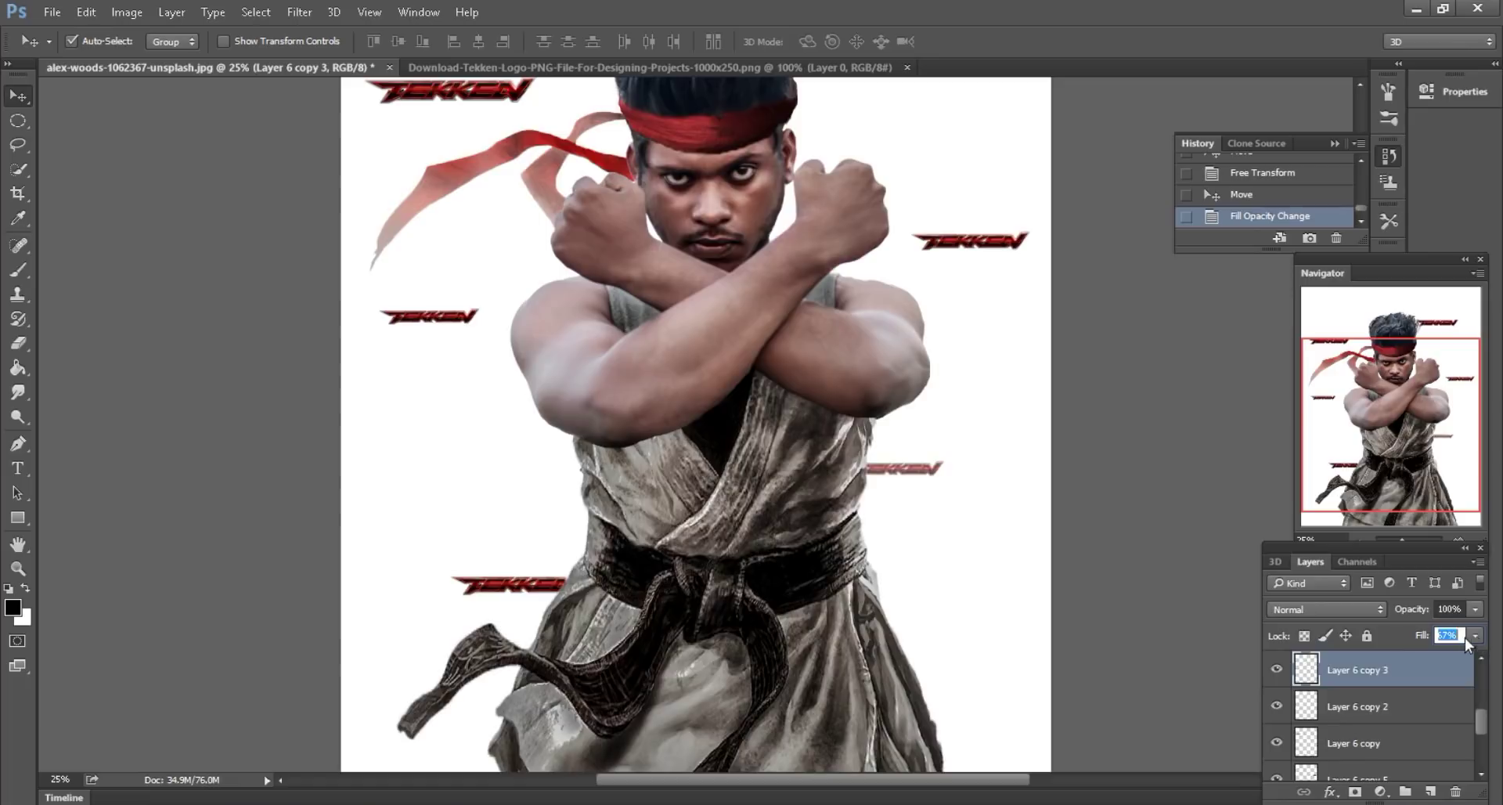
pyautogui.write('60')
pyautogui.press('Return')
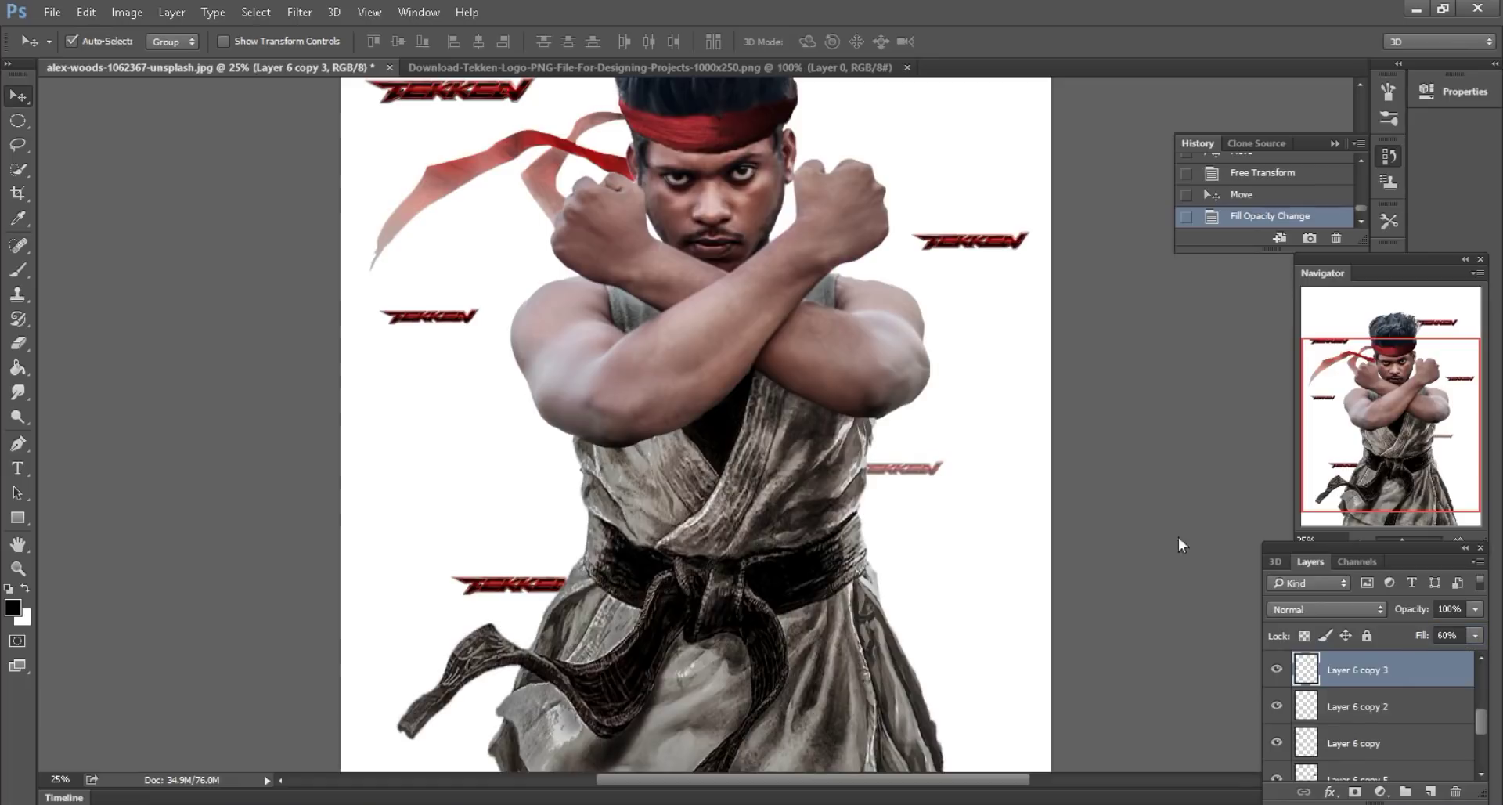
pyautogui.hotkey('alt', '[')
pyautogui.write('60')
pyautogui.press('Return')
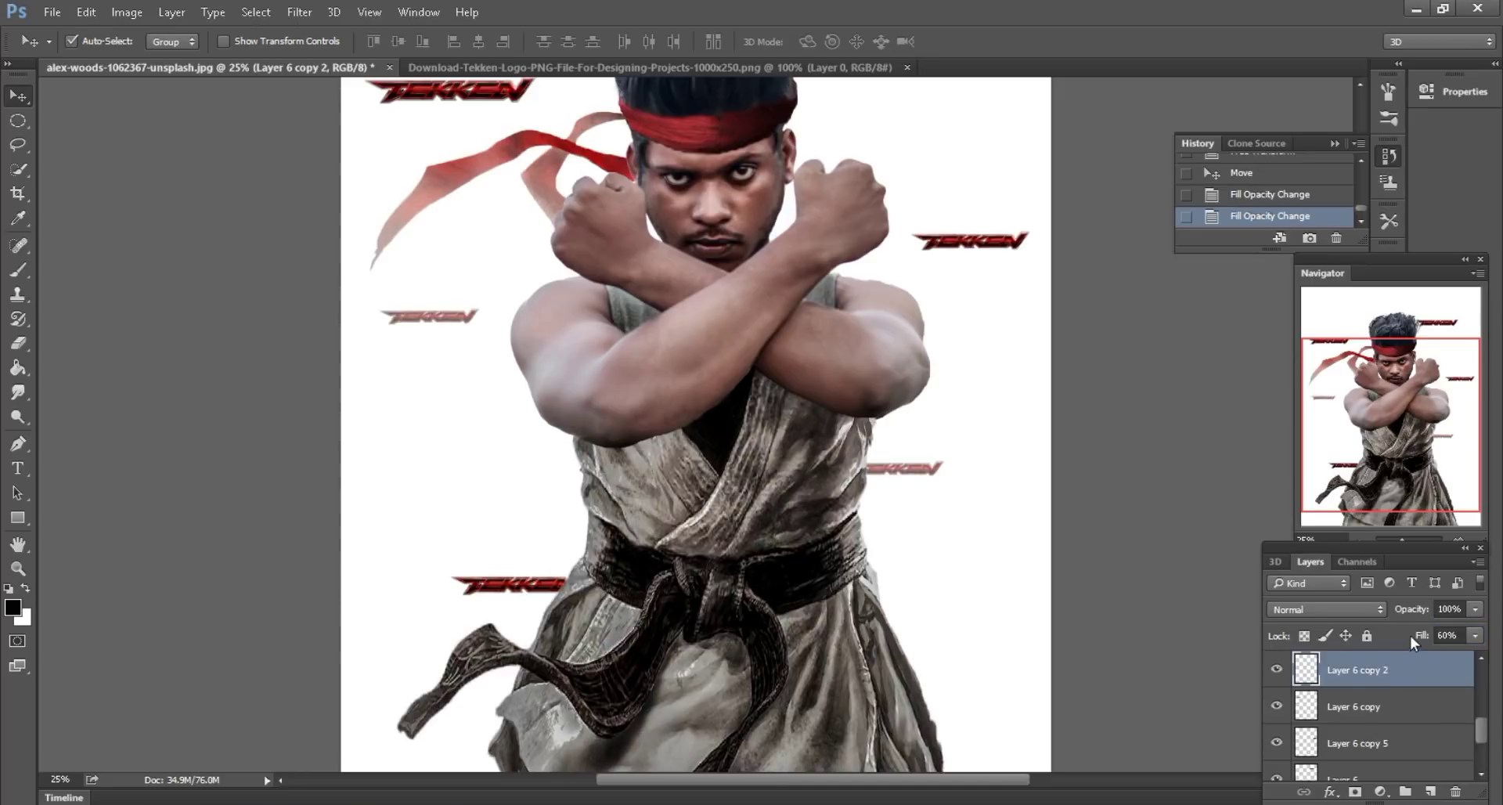
# - Set the Fill of Layer 6 copy 4 and Layer 6 copy 5 to 70%
pyautogui.click(501, 571)
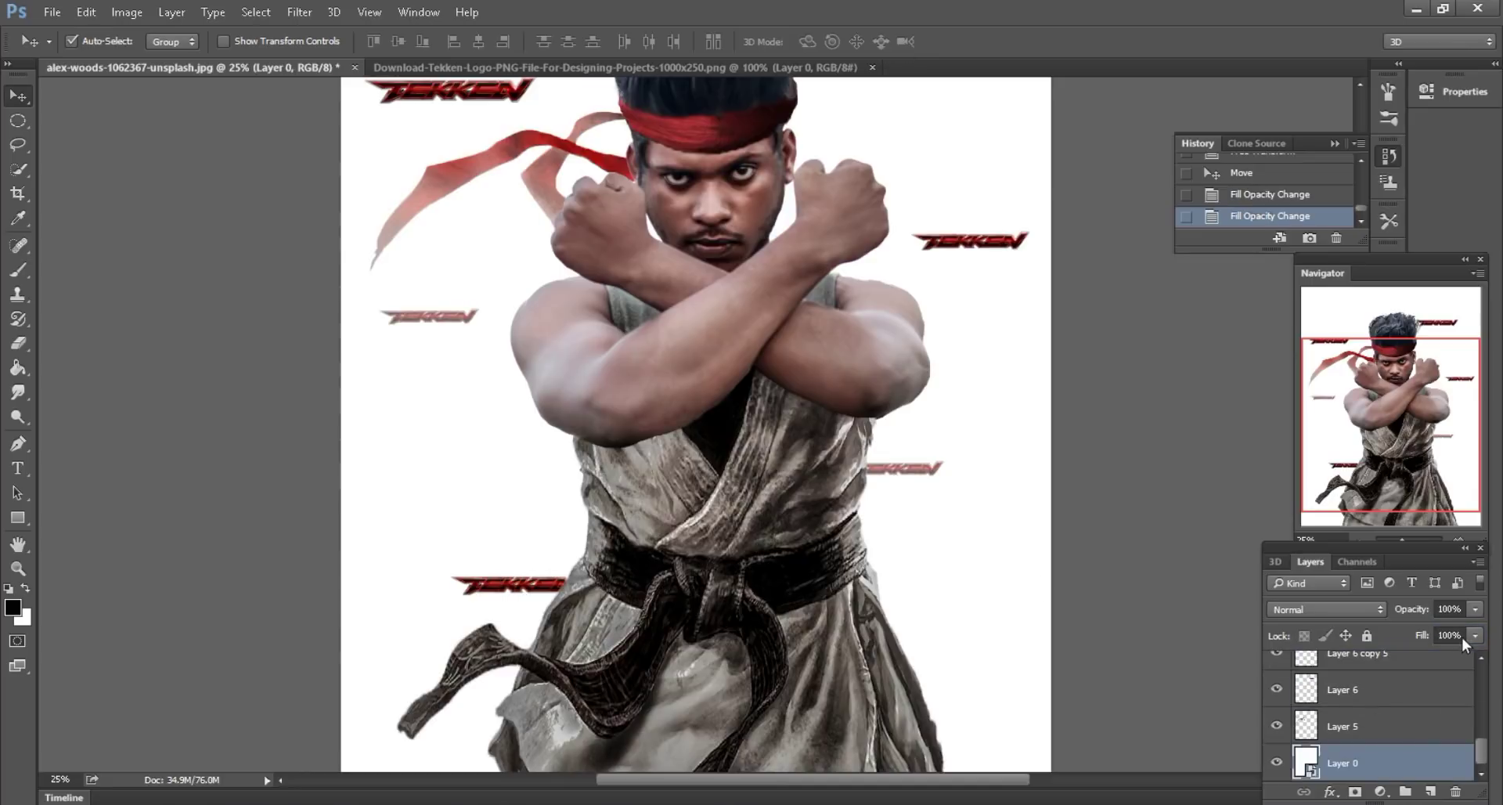
pyautogui.click(495, 587)
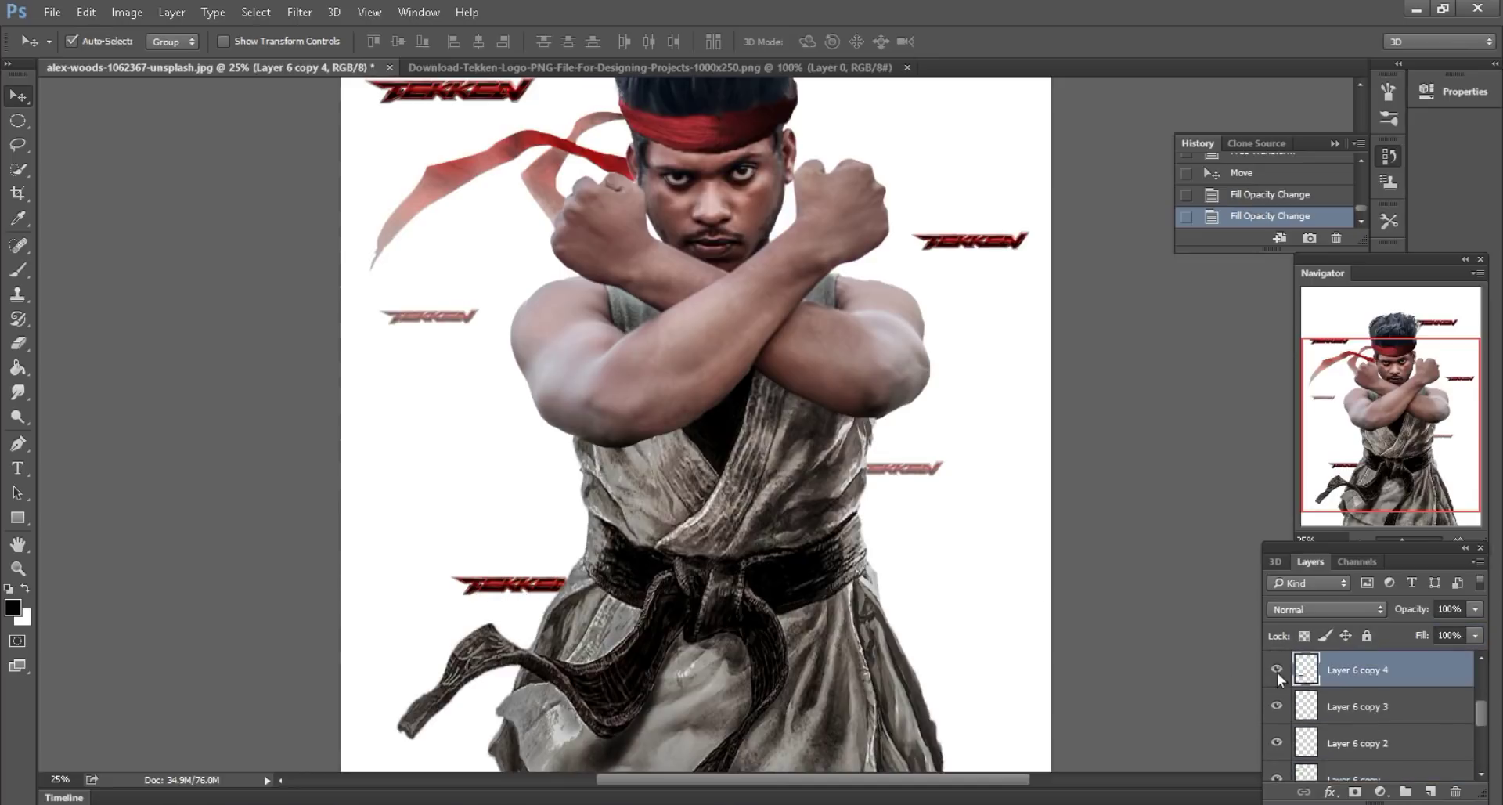
pyautogui.write('70')
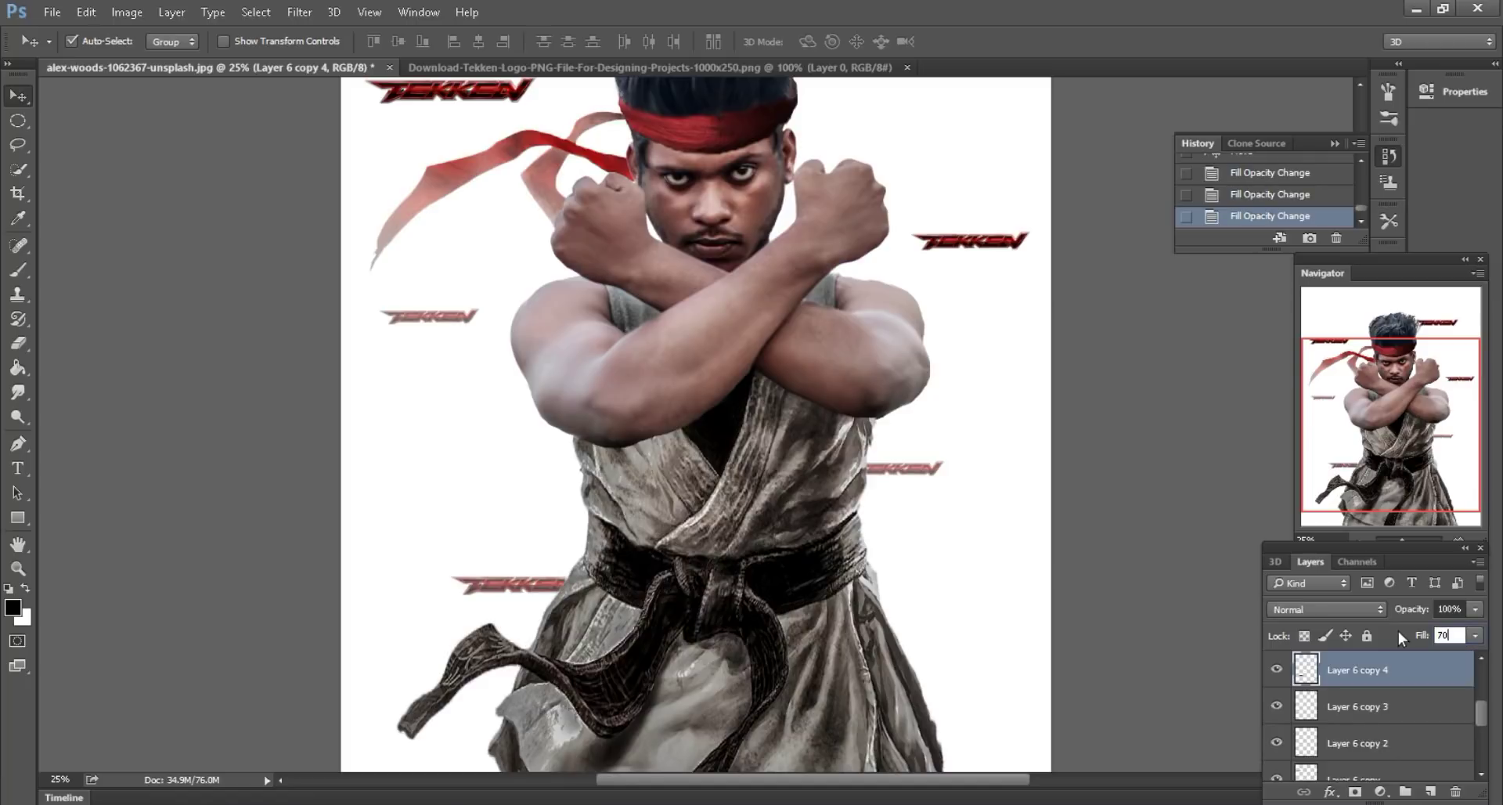
pyautogui.scroll(-2, 1472, 665)
pyautogui.click(1473, 669)
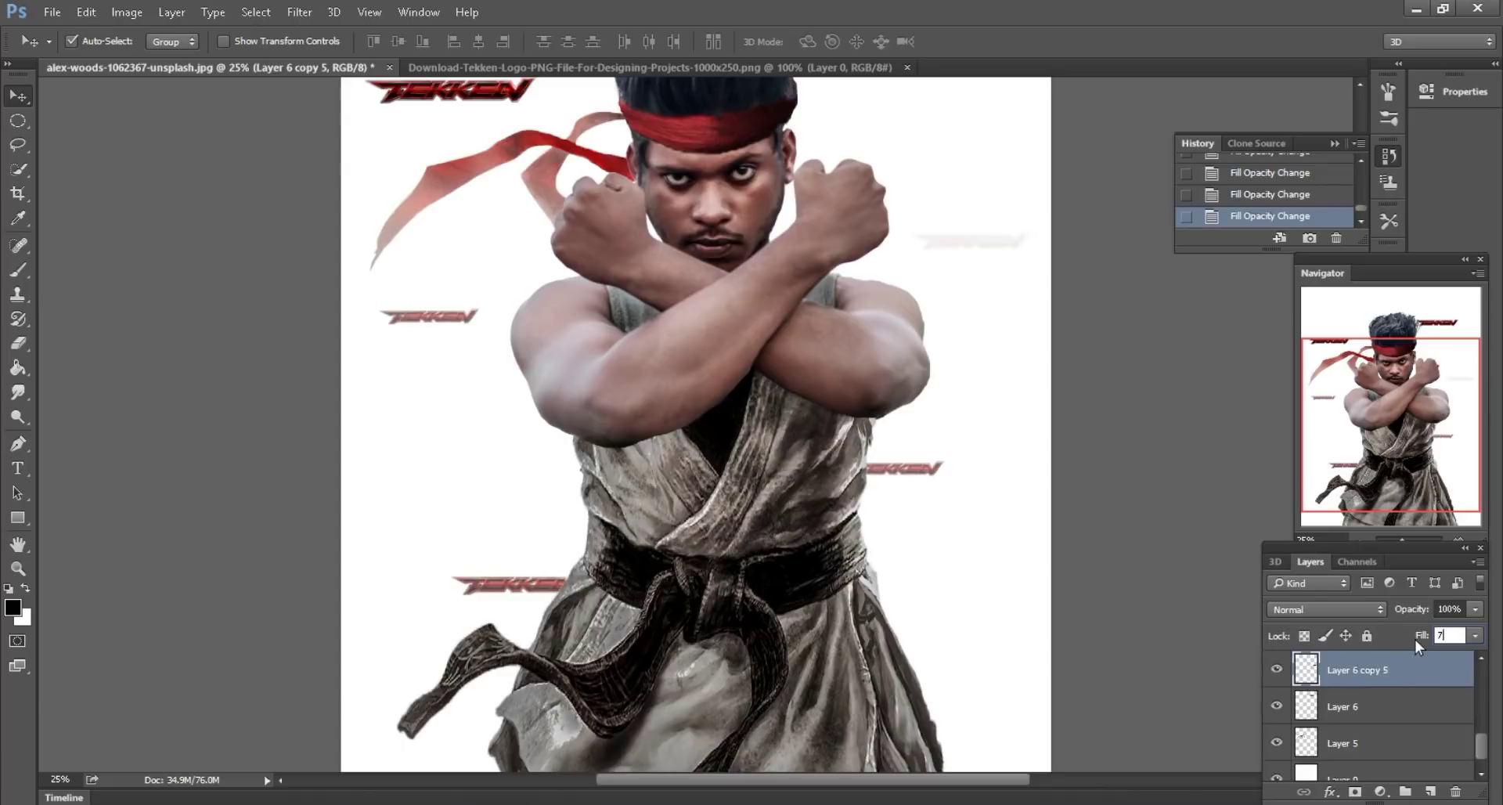
pyautogui.write('70')
pyautogui.scroll(3, 990, 377)
pyautogui.scroll(1, 990, 377)
# - Set the Fill of Layer 6 and Layer 6 copy to 80%, then check the whole composition
pyautogui.click(1362, 696)
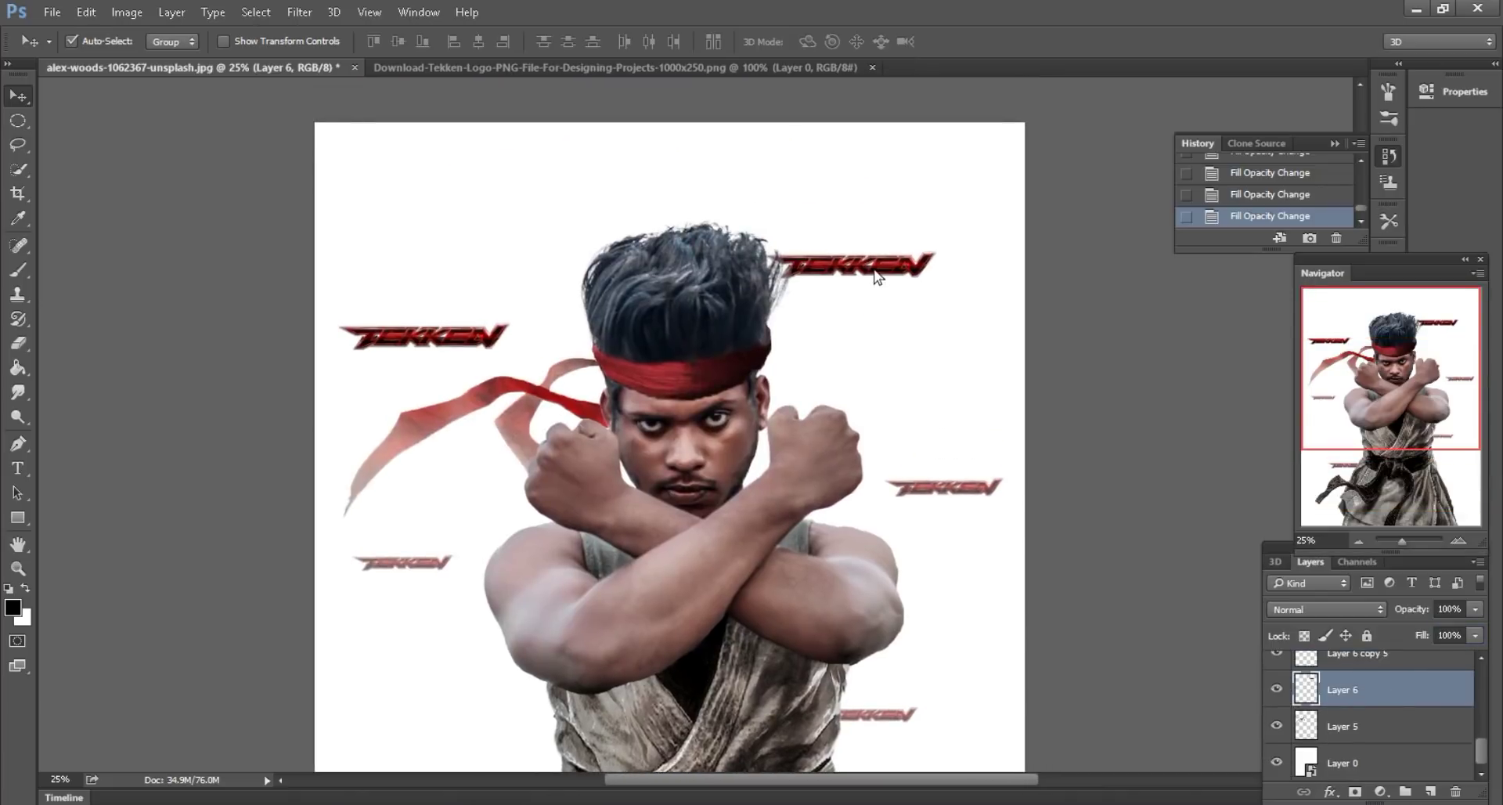
pyautogui.click(1451, 635)
pyautogui.write('8')
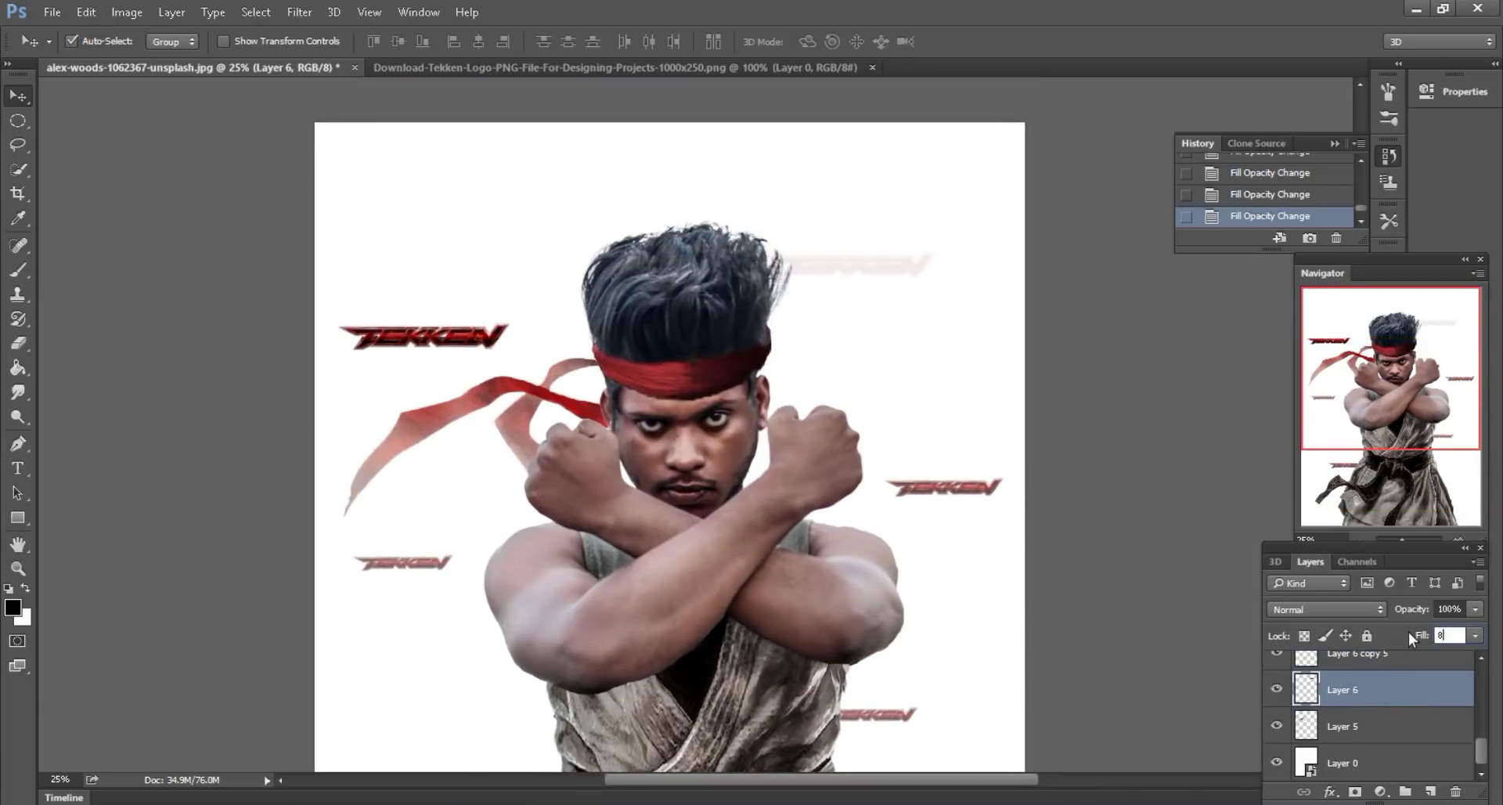
pyautogui.press('Return')
pyautogui.scroll(1, 1362, 705)
pyautogui.click(1309, 673)
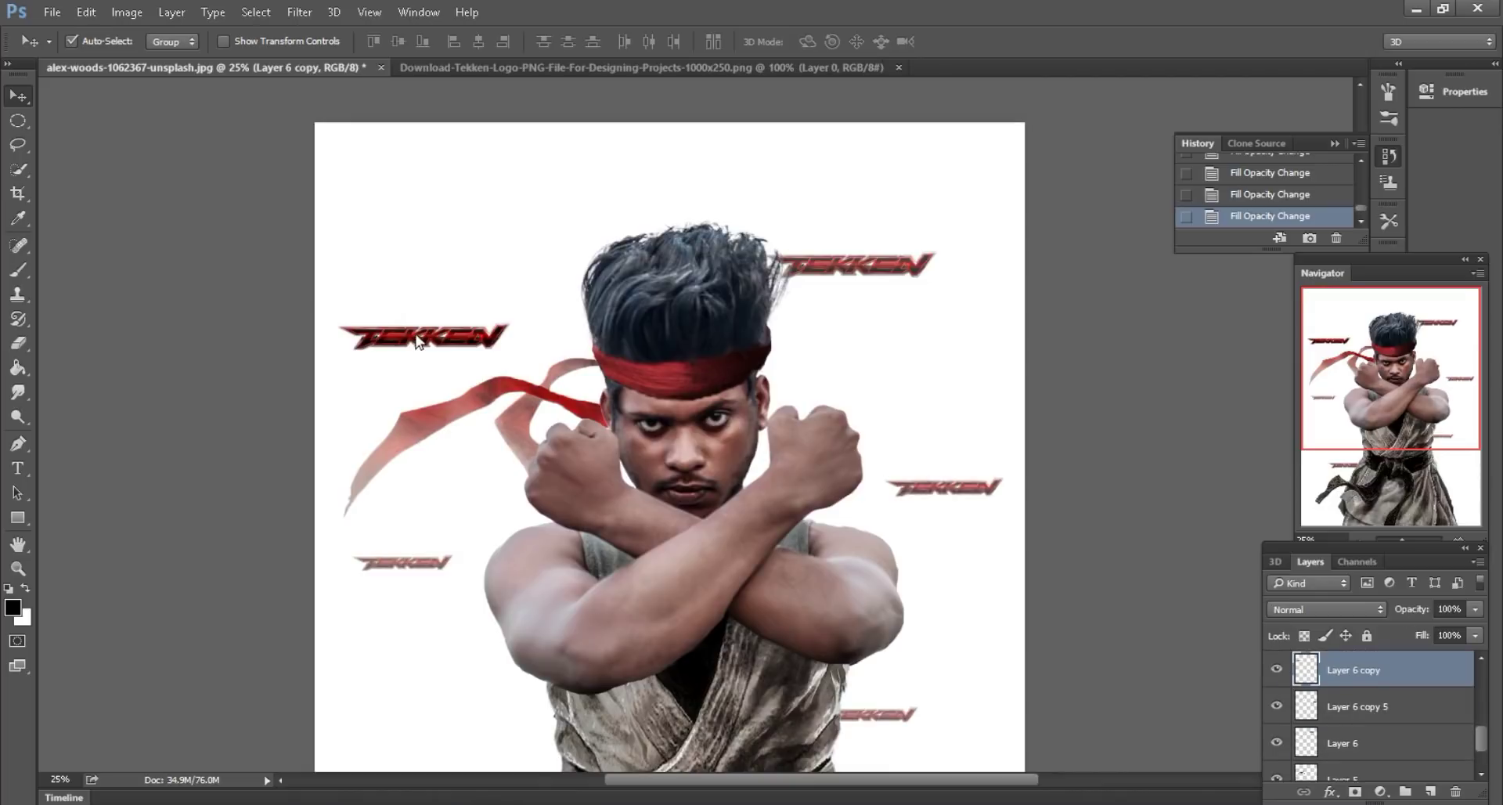
pyautogui.click(1451, 635)
pyautogui.write('80')
pyautogui.press('Return')
pyautogui.hotkey('ctrl', '-')
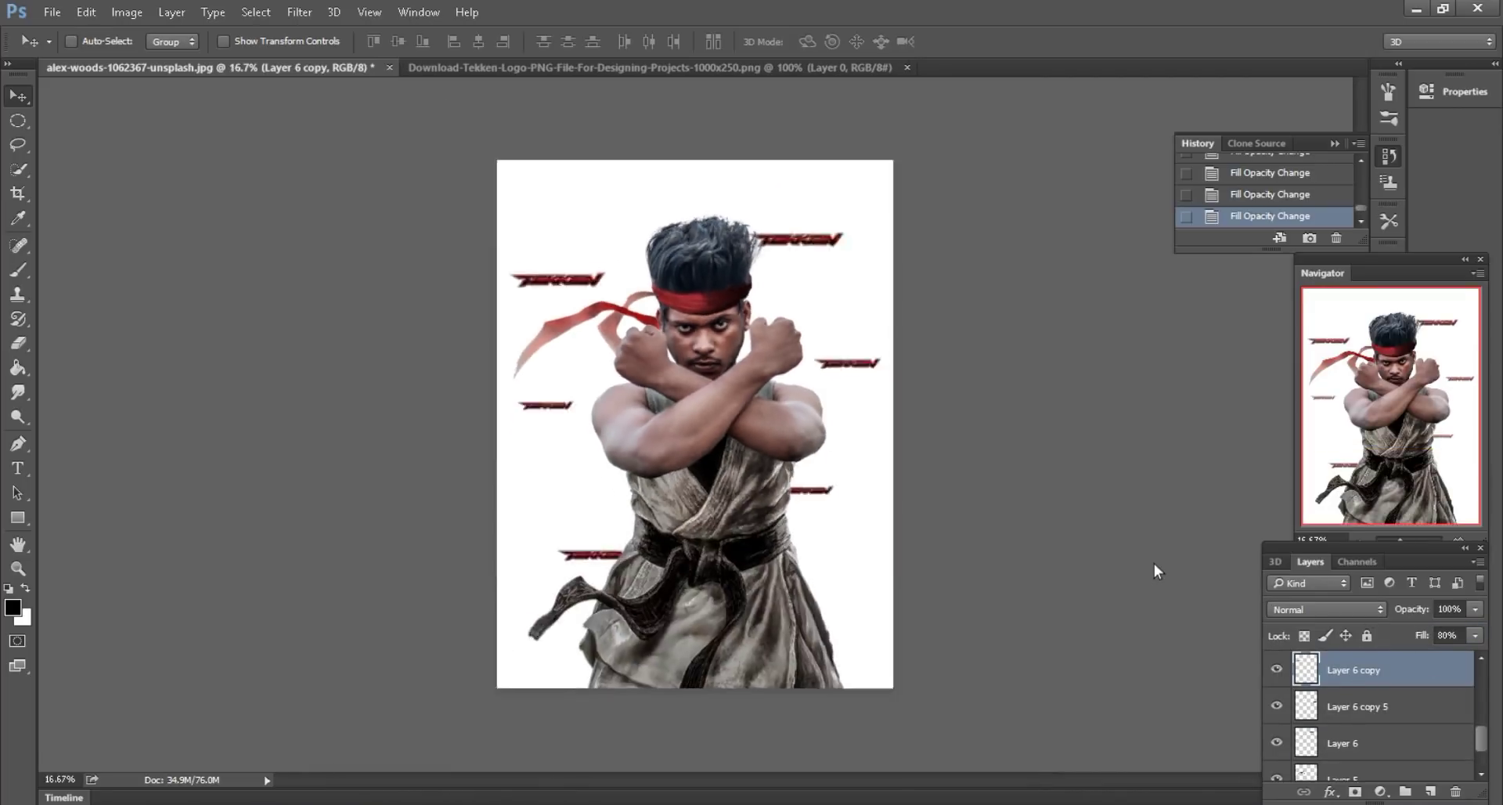
pyautogui.hotkey('ctrl', '+')
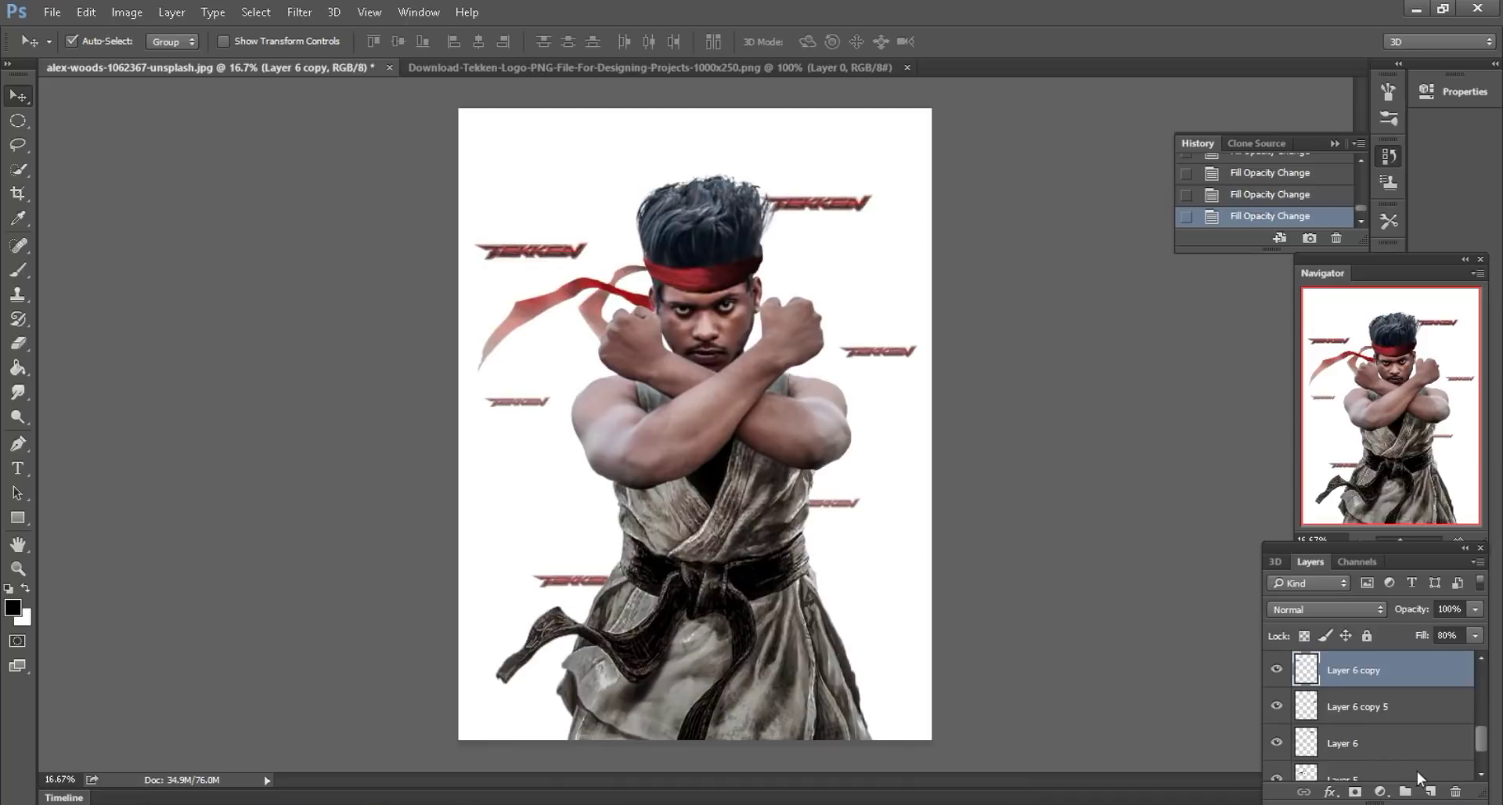
pyautogui.scroll(-2, 1384, 716)
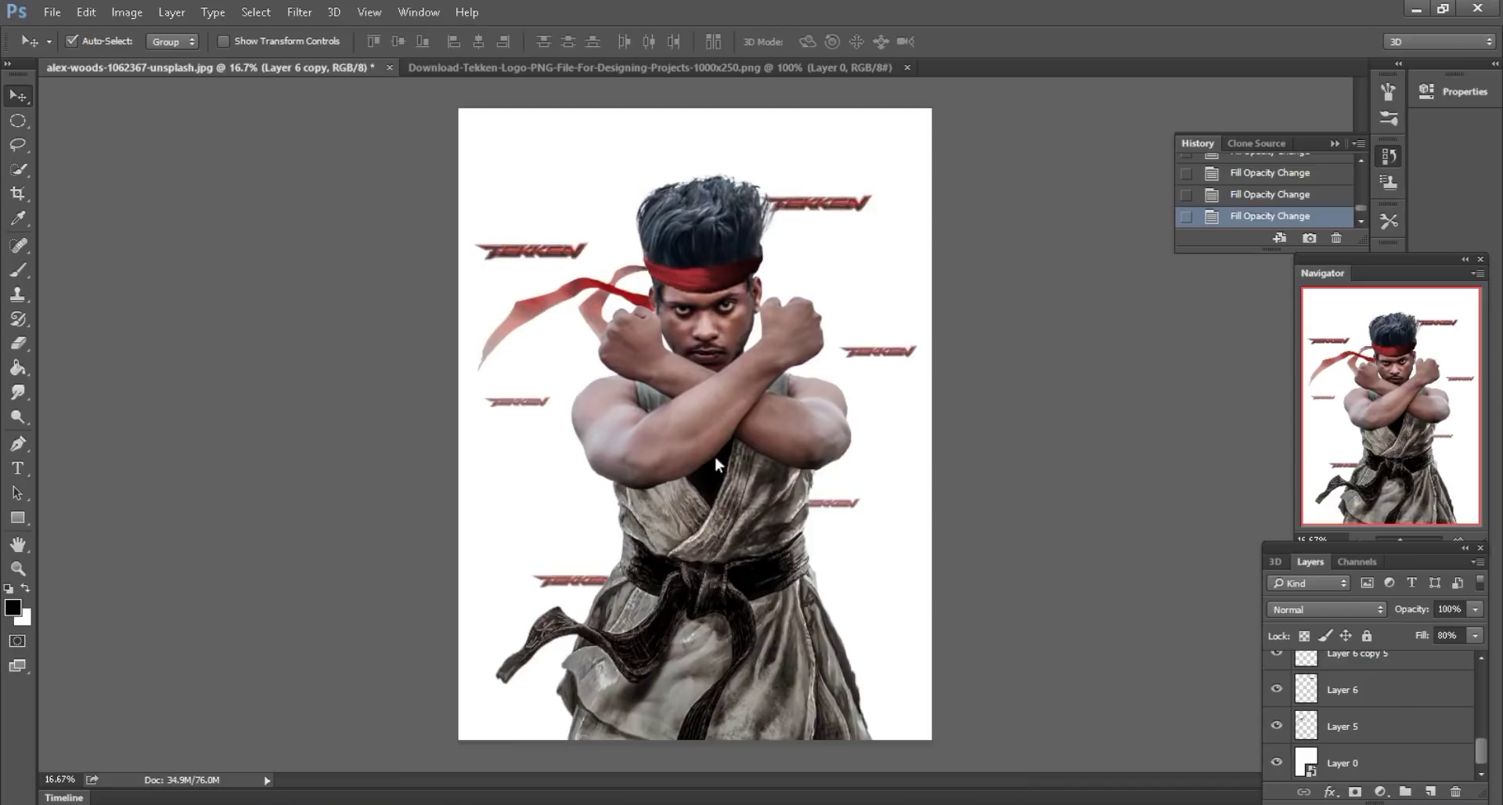
# - Add a new empty Layer 7 above the fighter's Layer 1 and choose the Rectangular Marquee
pyautogui.click(693, 426)
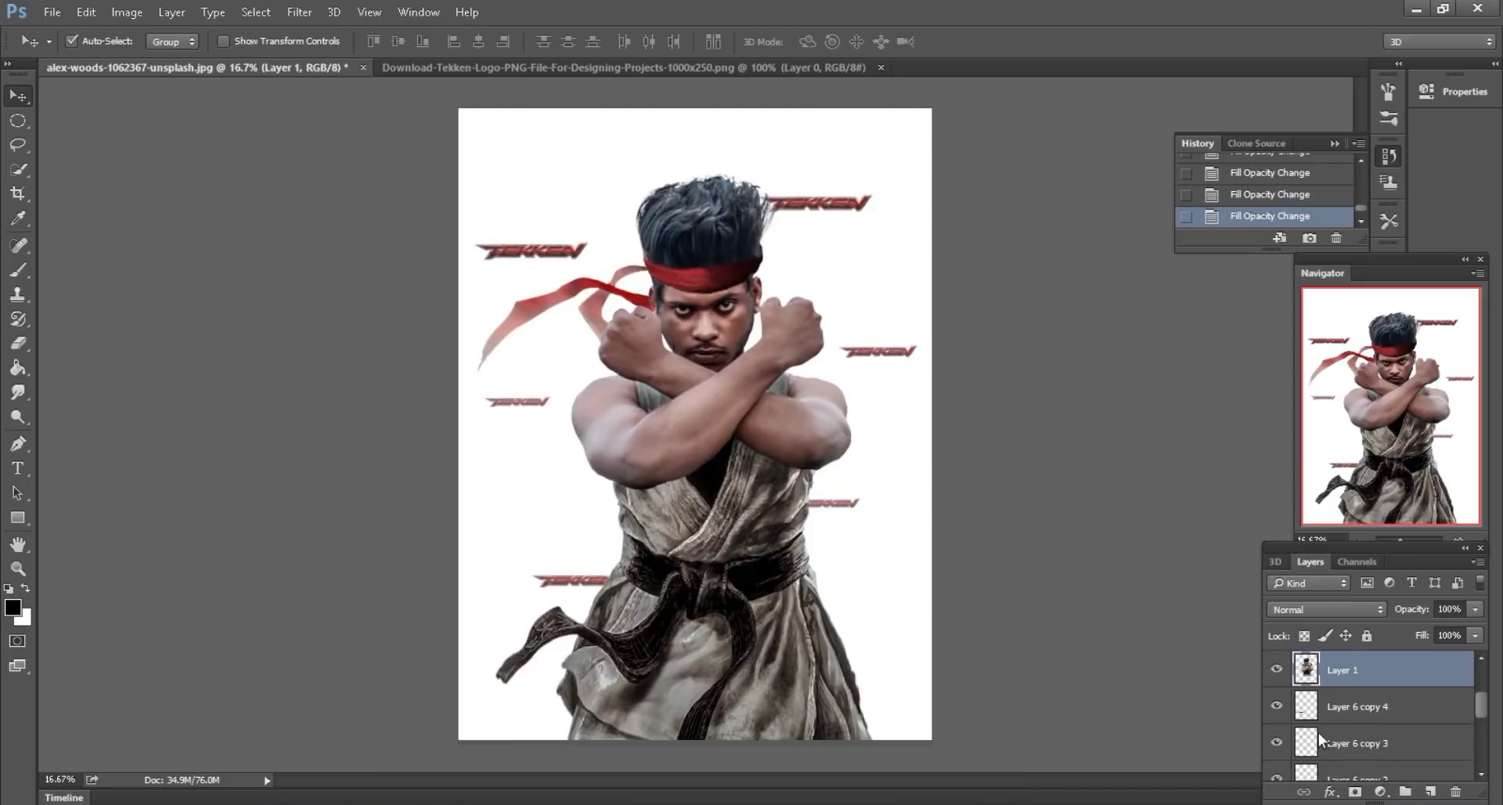
pyautogui.click(1430, 791)
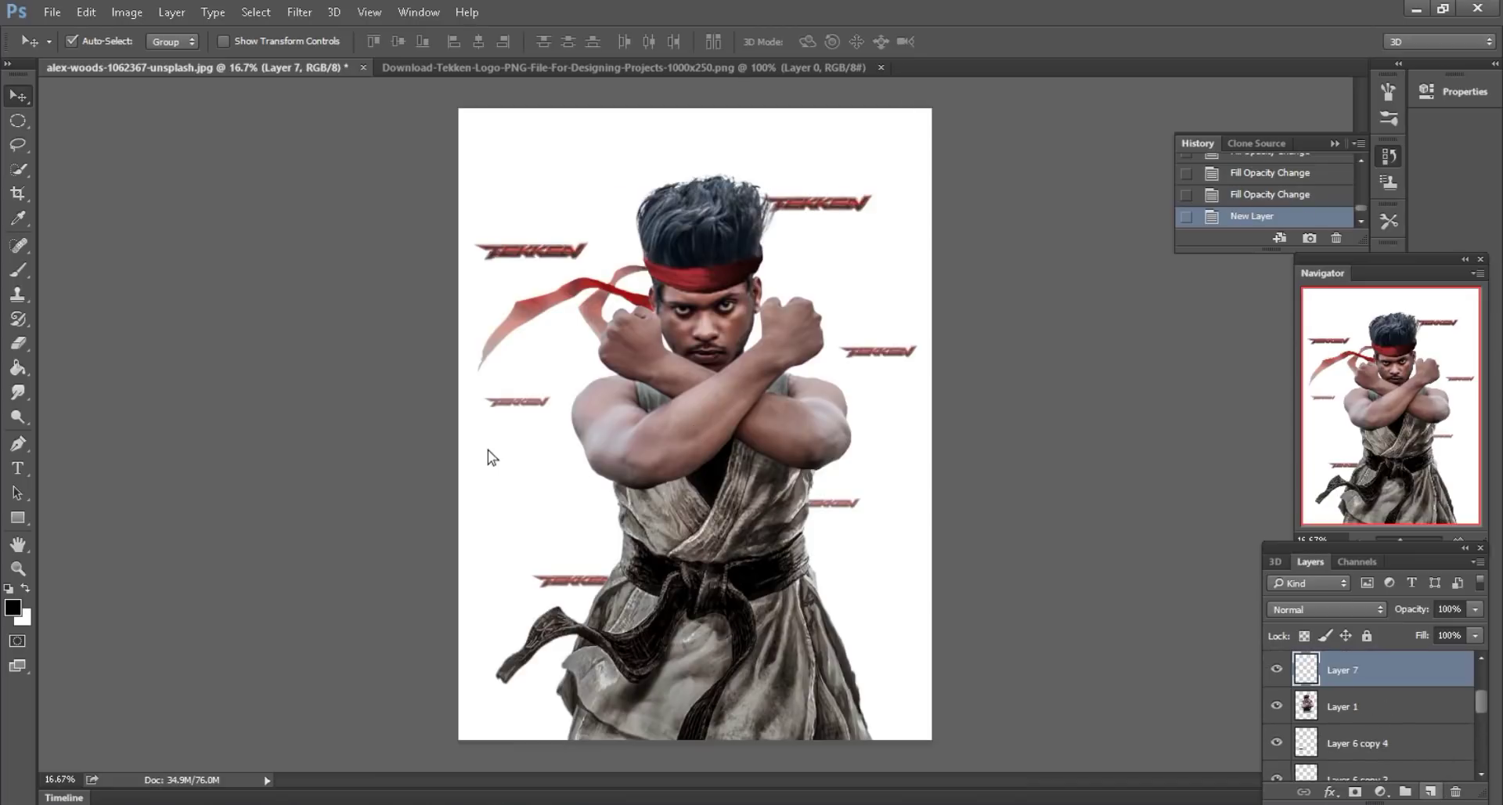
pyautogui.click(17, 123)
pyautogui.click(78, 118)
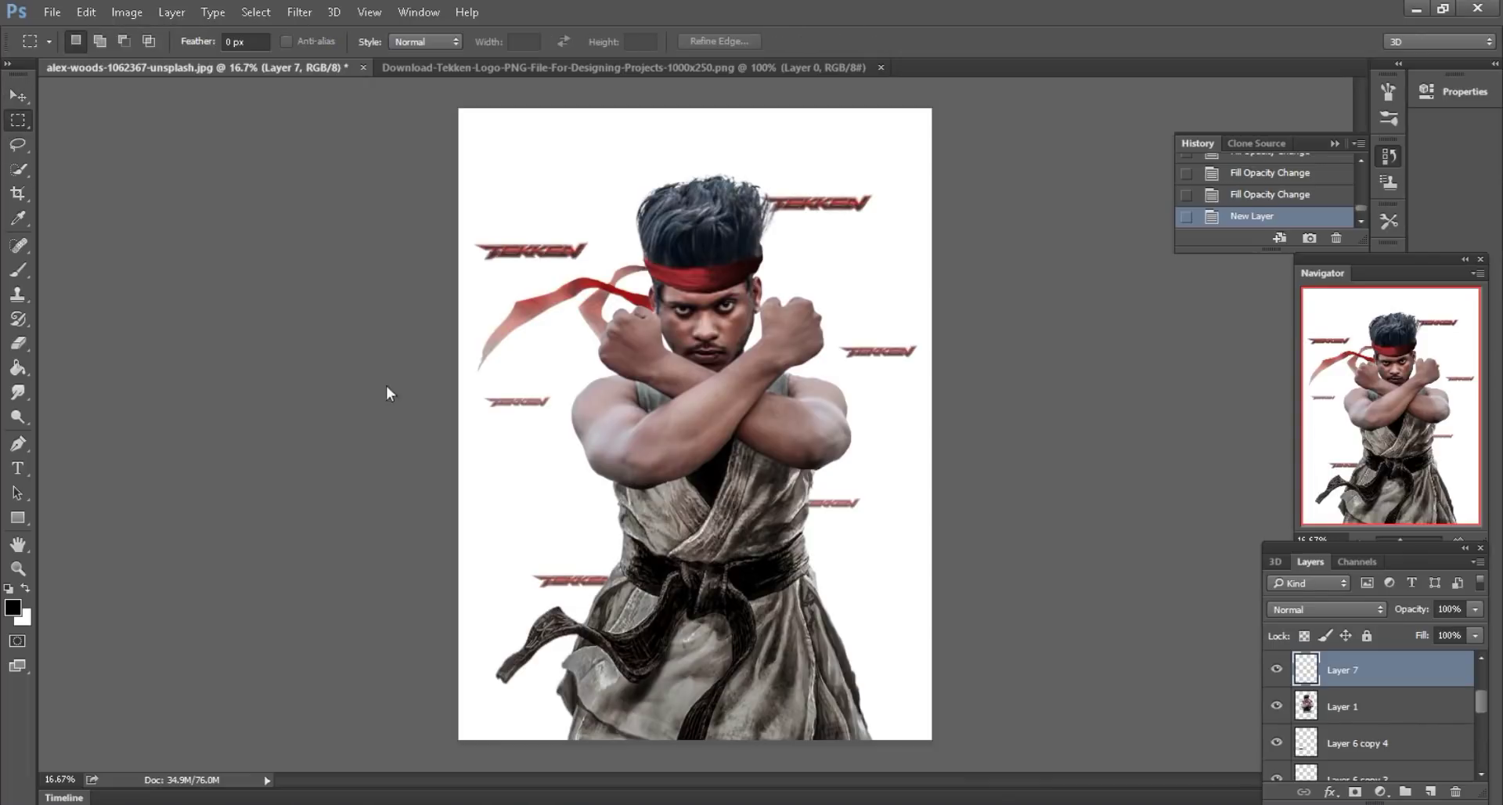
# - Set the foreground colour to blue #0b5ab4 and marquee-select the whole canvas
pyautogui.click(12, 607)
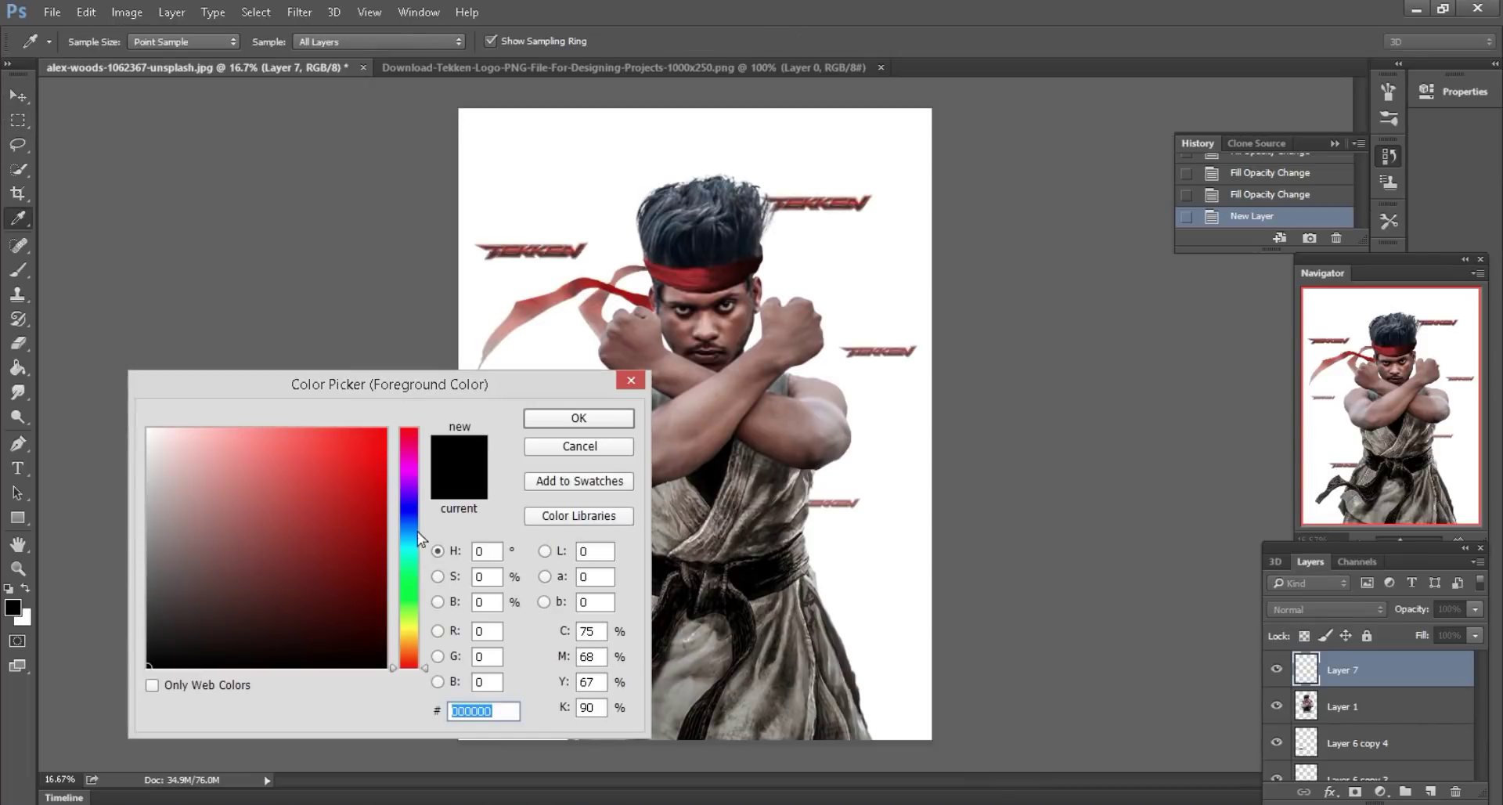
pyautogui.click(409, 519)
pyautogui.click(400, 527)
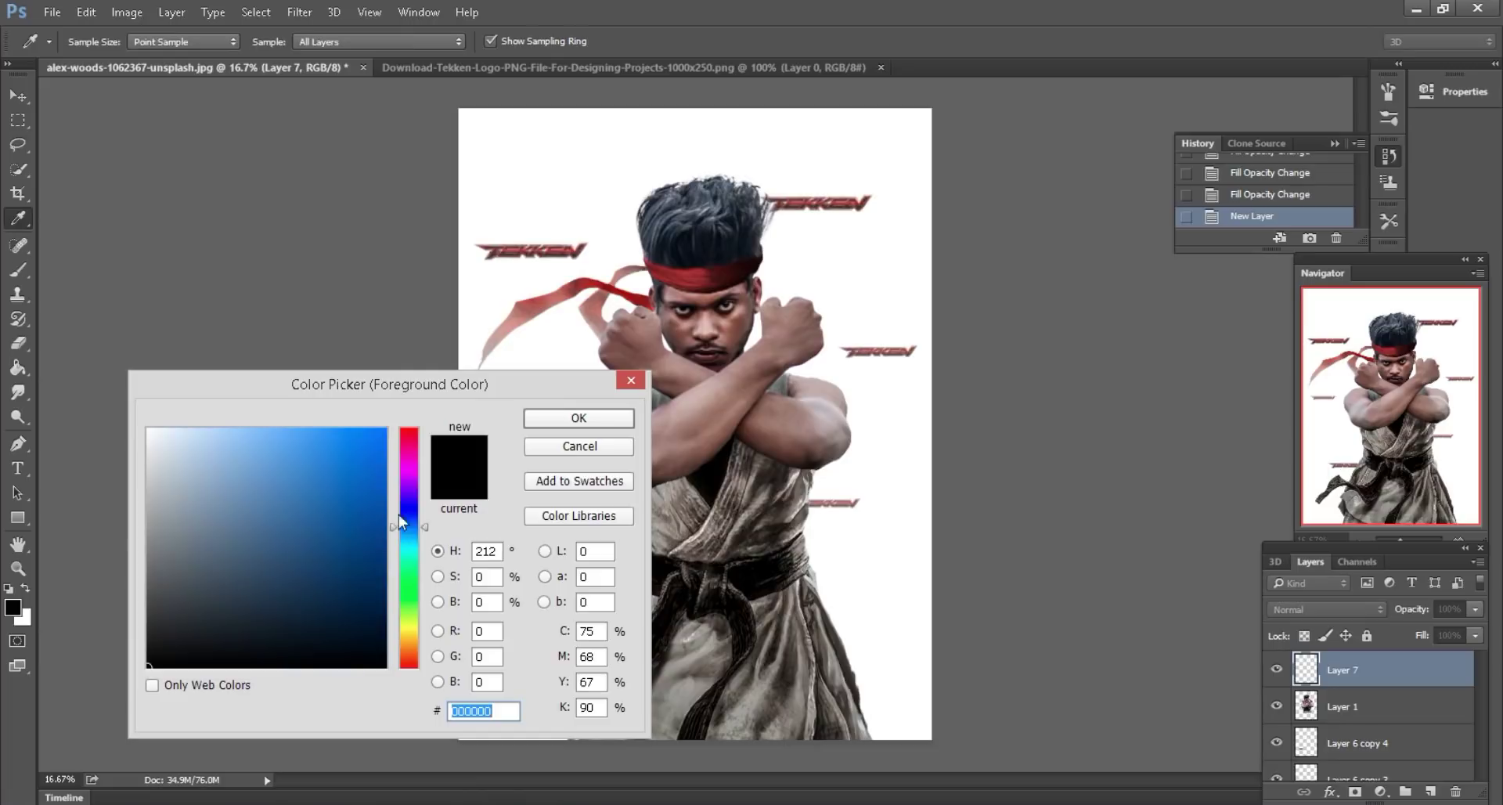
pyautogui.click(378, 490)
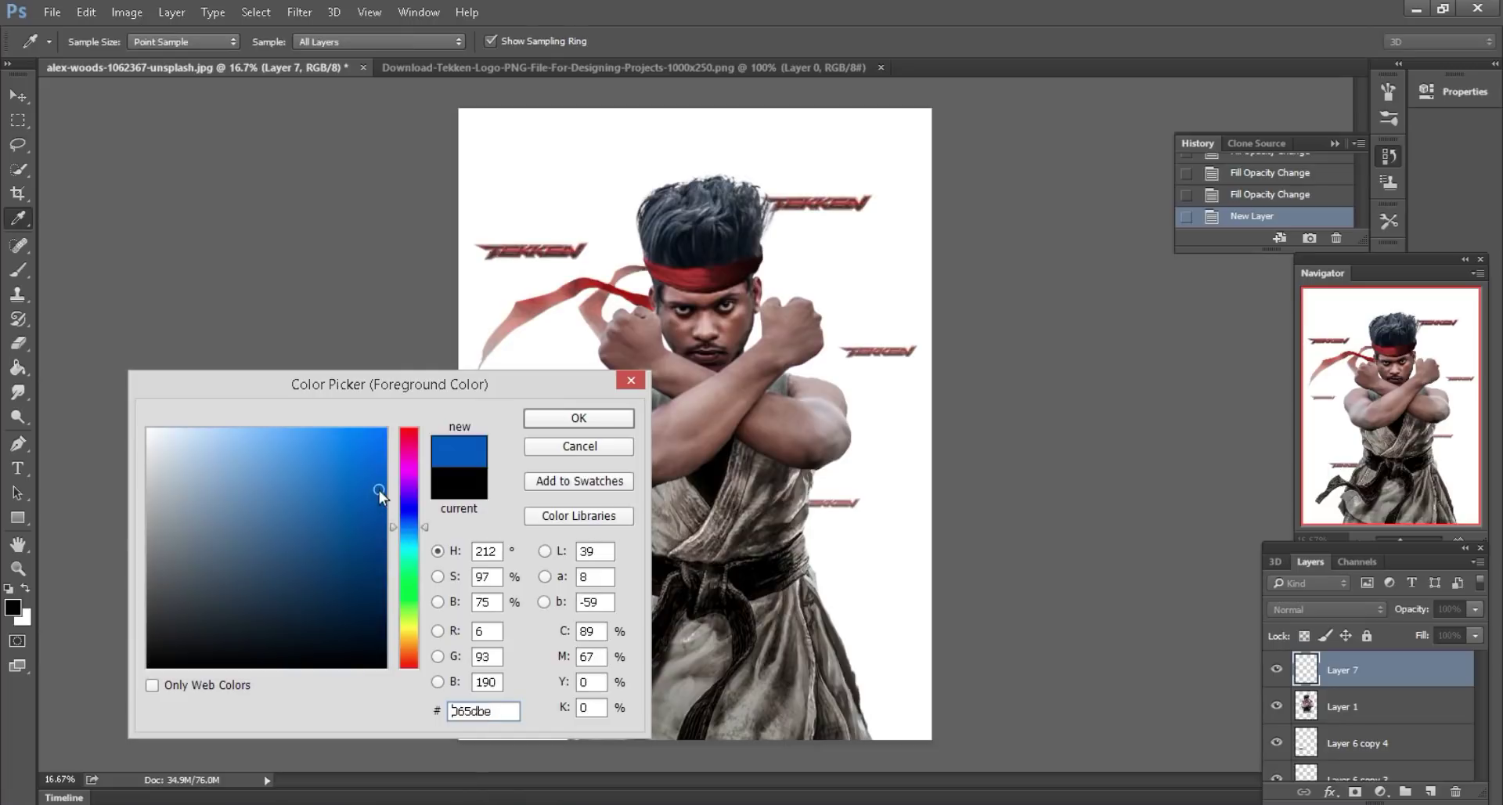
pyautogui.click(553, 423)
pyautogui.moveTo(462, 113)
pyautogui.mouseDown()
pyautogui.moveTo(916, 744)
pyautogui.moveTo(932, 745)
pyautogui.mouseUp()
# - Paint the selection solid blue with a 1900 px brush at 100% opacity
pyautogui.click(17, 269)
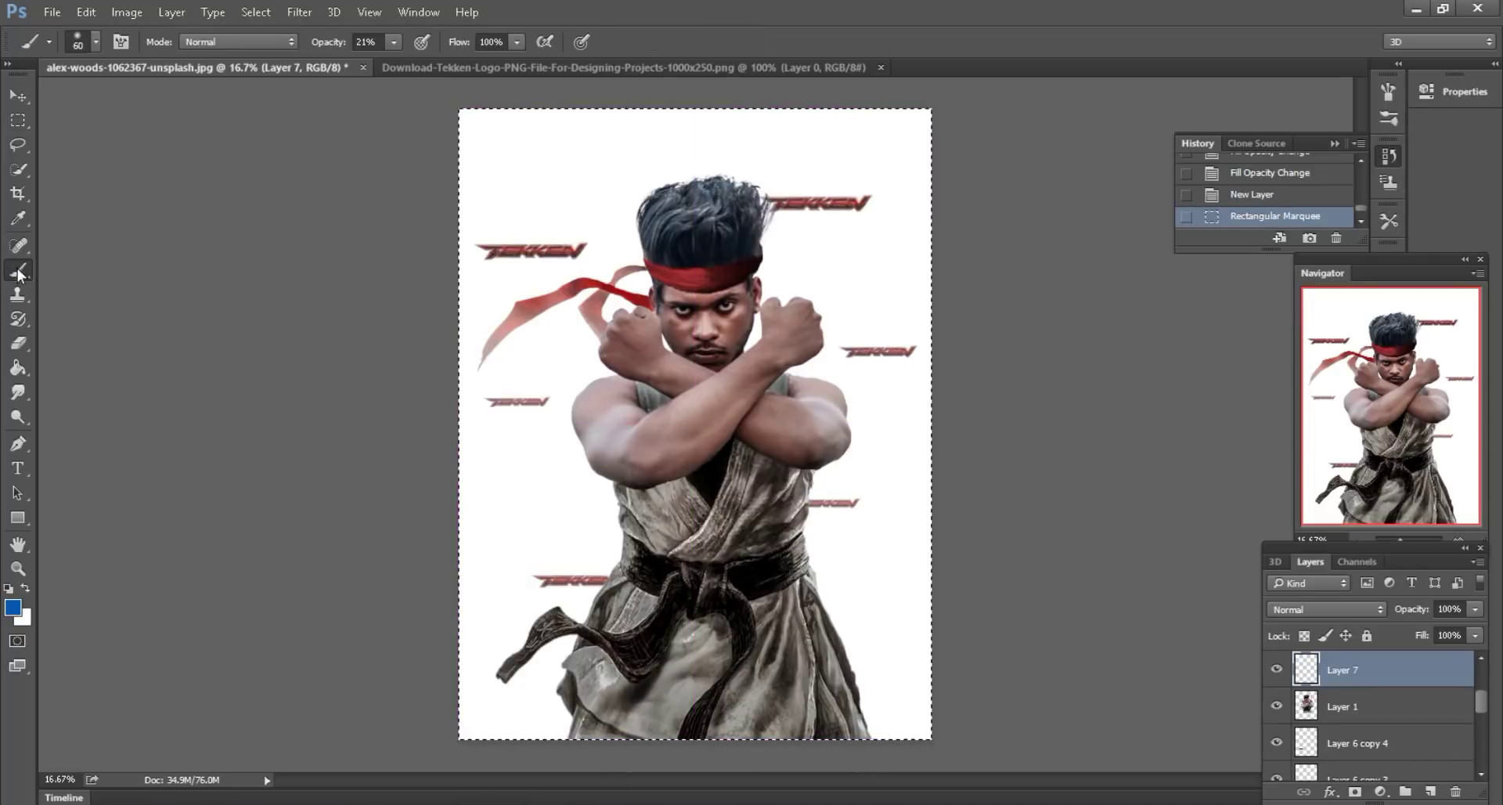
pyautogui.moveTo(322, 40); pyautogui.dragTo(368, 40)
pyautogui.press(']')
pyautogui.press(']')
pyautogui.press(']')
pyautogui.moveTo(482, 252)
pyautogui.mouseDown()
pyautogui.moveTo(791, 139)
pyautogui.moveTo(872, 618)
pyautogui.moveTo(609, 731)
pyautogui.moveTo(472, 421)
pyautogui.moveTo(603, 623)
pyautogui.moveTo(576, 700)
pyautogui.moveTo(835, 735)
pyautogui.mouseUp()
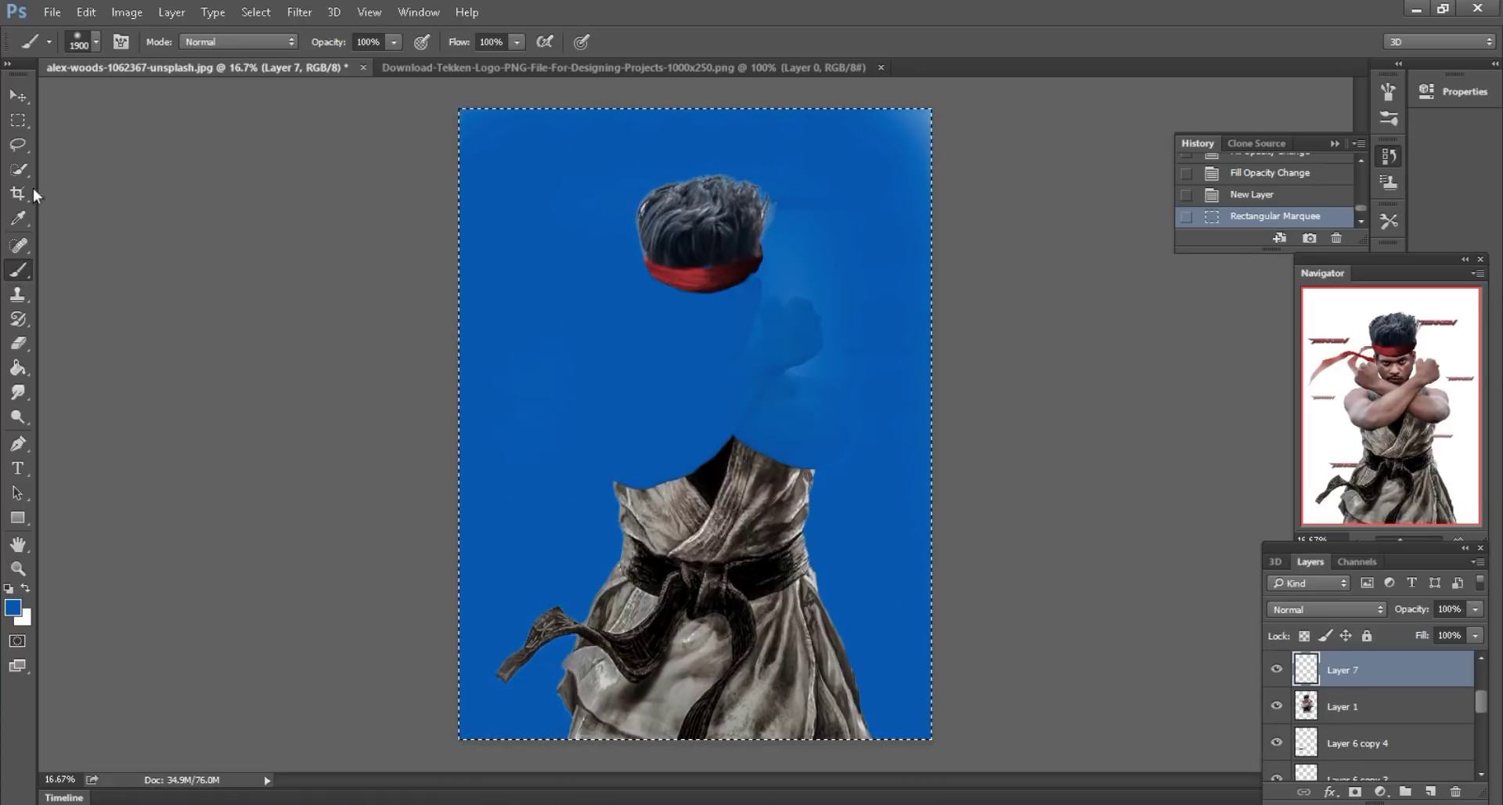
# - Deselect, move blue Layer 7 lower in the stack, and load its pixels as a selection
pyautogui.click(18, 146)
pyautogui.hotkey('ctrl', 'd')
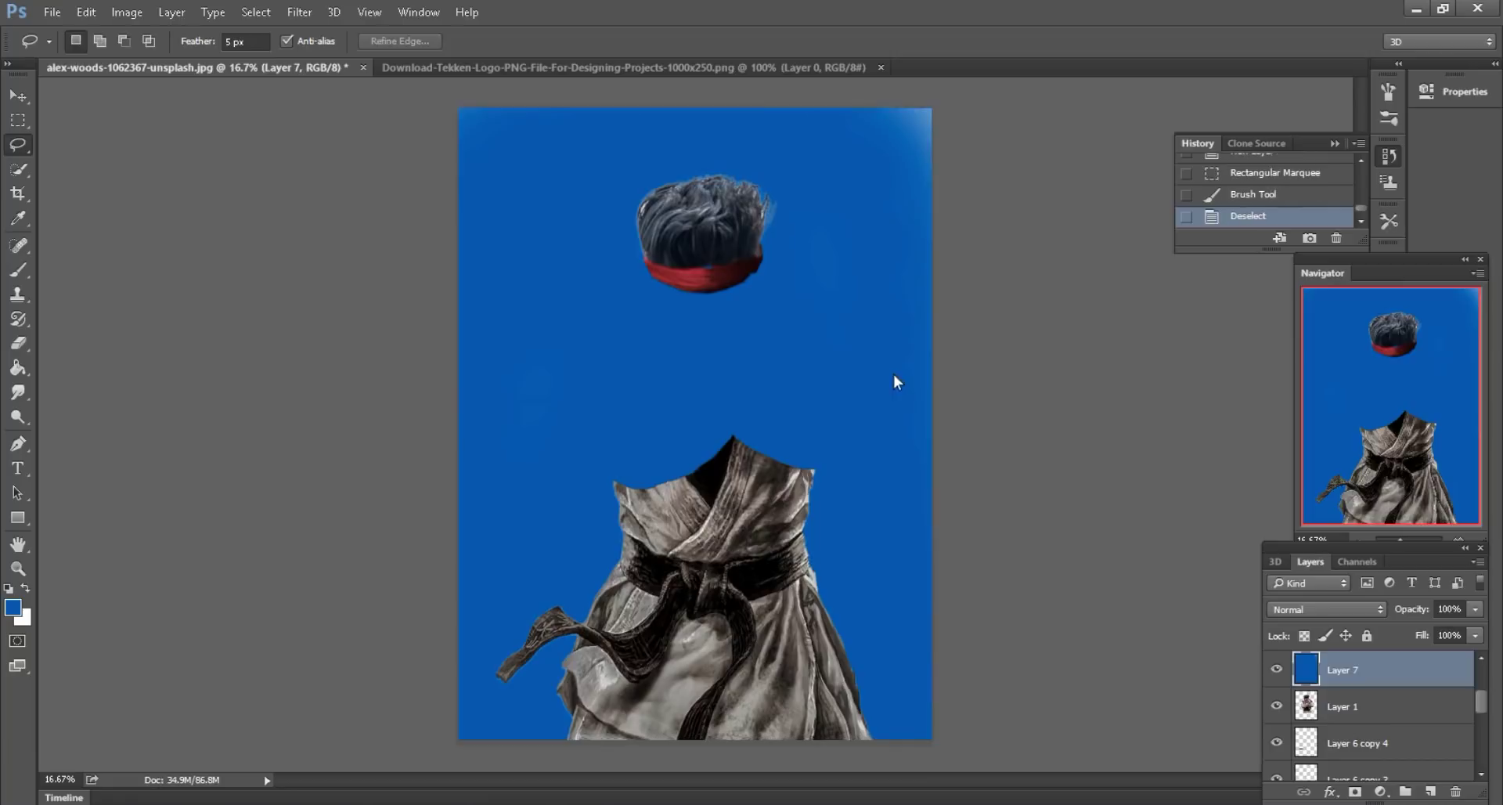
pyautogui.click(1277, 670)
pyautogui.moveTo(1375, 683)
pyautogui.mouseDown()
pyautogui.moveTo(1388, 730)
pyautogui.moveTo(1369, 679)
pyautogui.mouseUp()
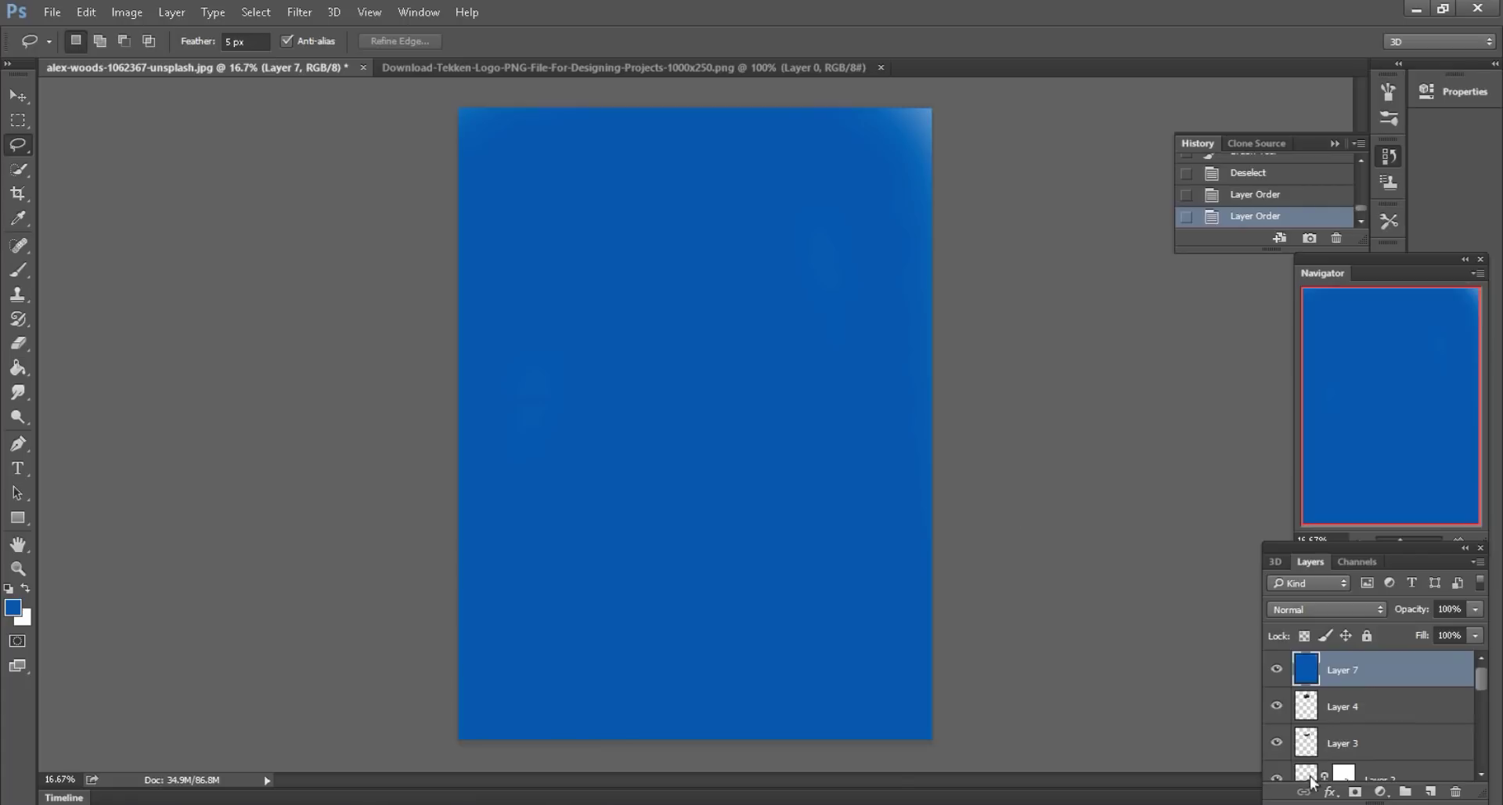
pyautogui.keyDown('ctrl'); pyautogui.click(1290, 673); pyautogui.keyUp('ctrl')
pyautogui.press('b')
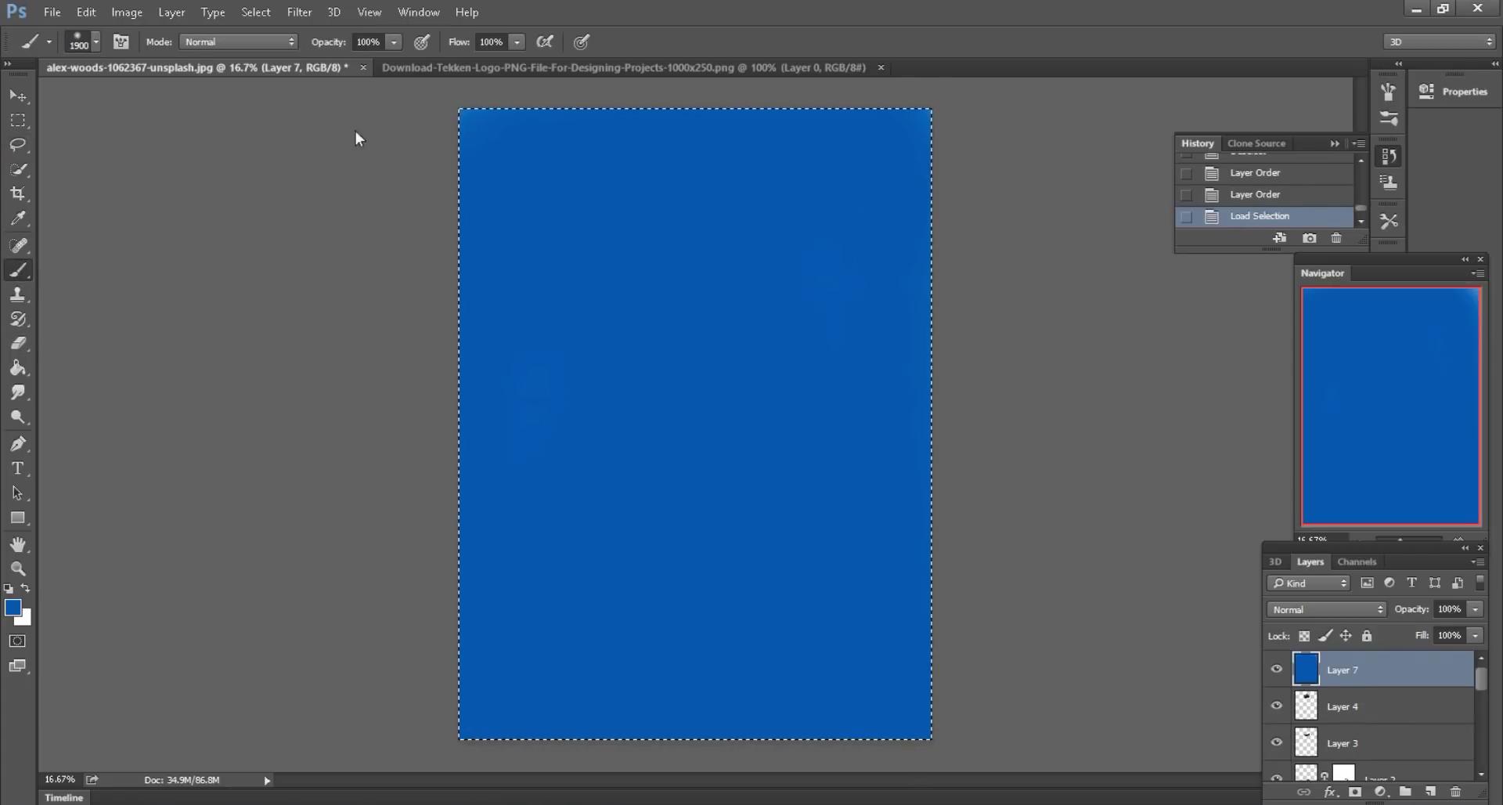
# - Cut the blue fill's inner rectangle onto hidden Layer 8, leaving a thin blue border
pyautogui.click(19, 145)
pyautogui.click(686, 332)
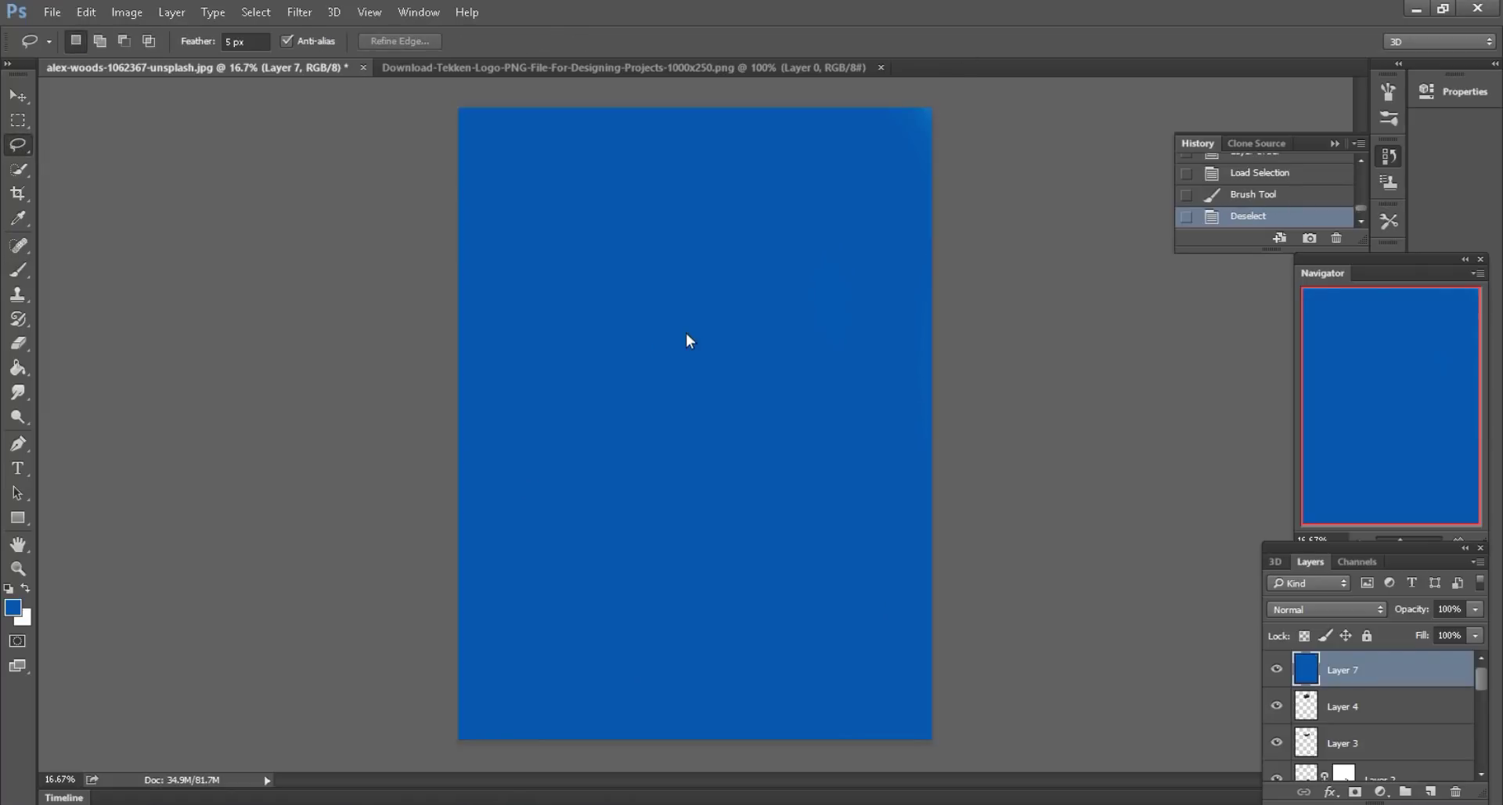
pyautogui.click(18, 120)
pyautogui.moveTo(468, 115); pyautogui.dragTo(924, 736)
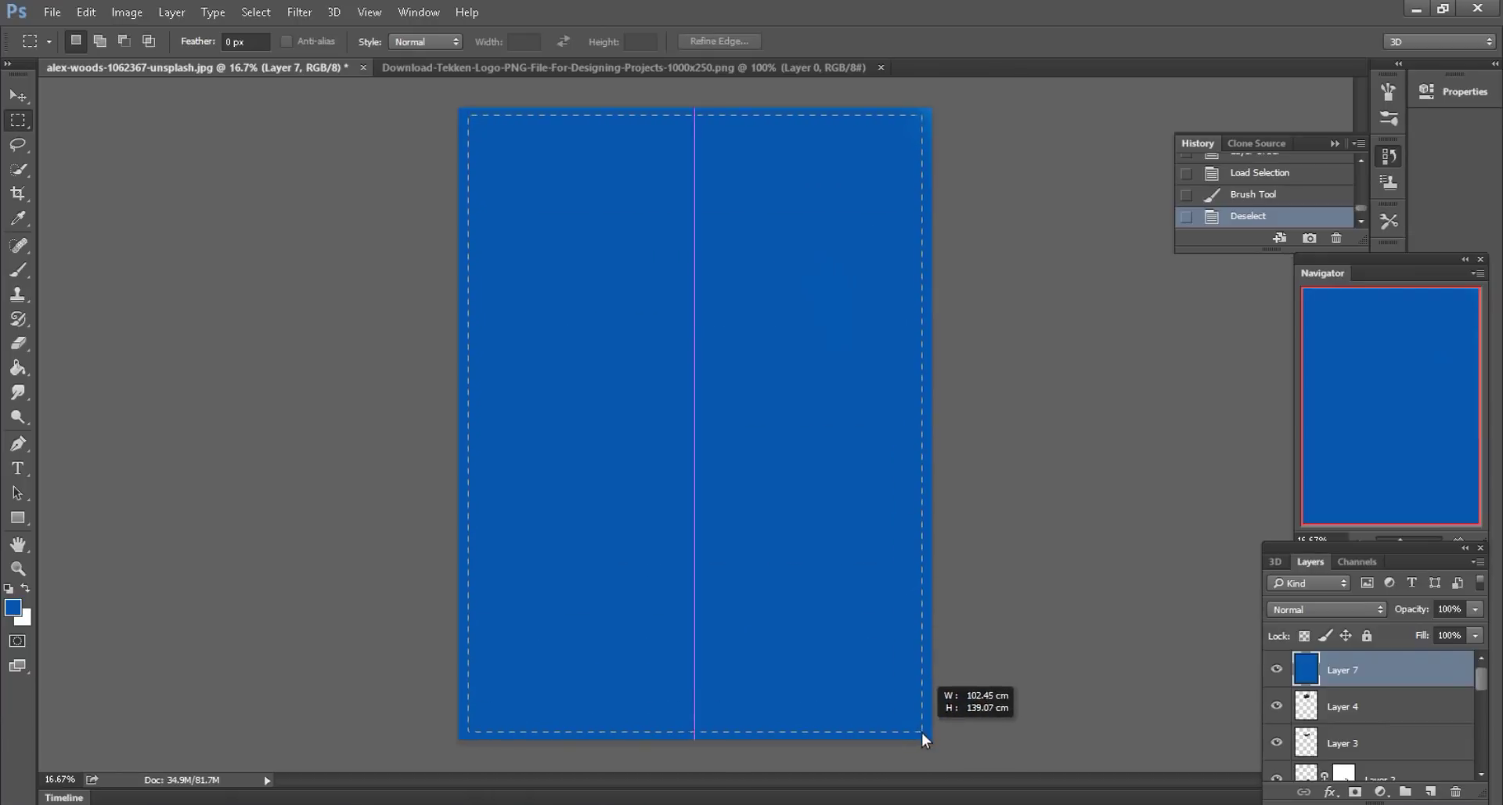
pyautogui.rightClick(811, 392)
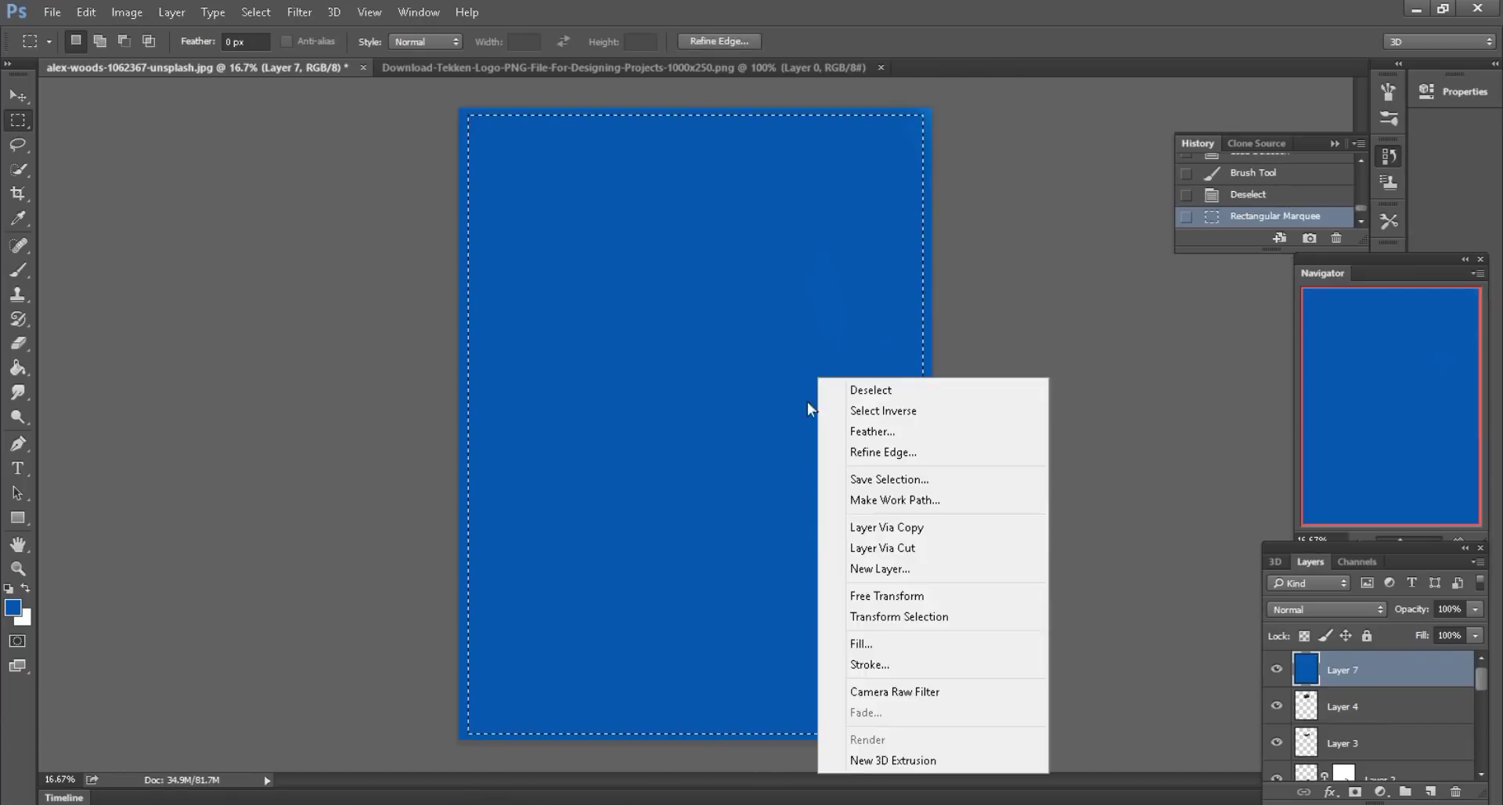
pyautogui.click(858, 547)
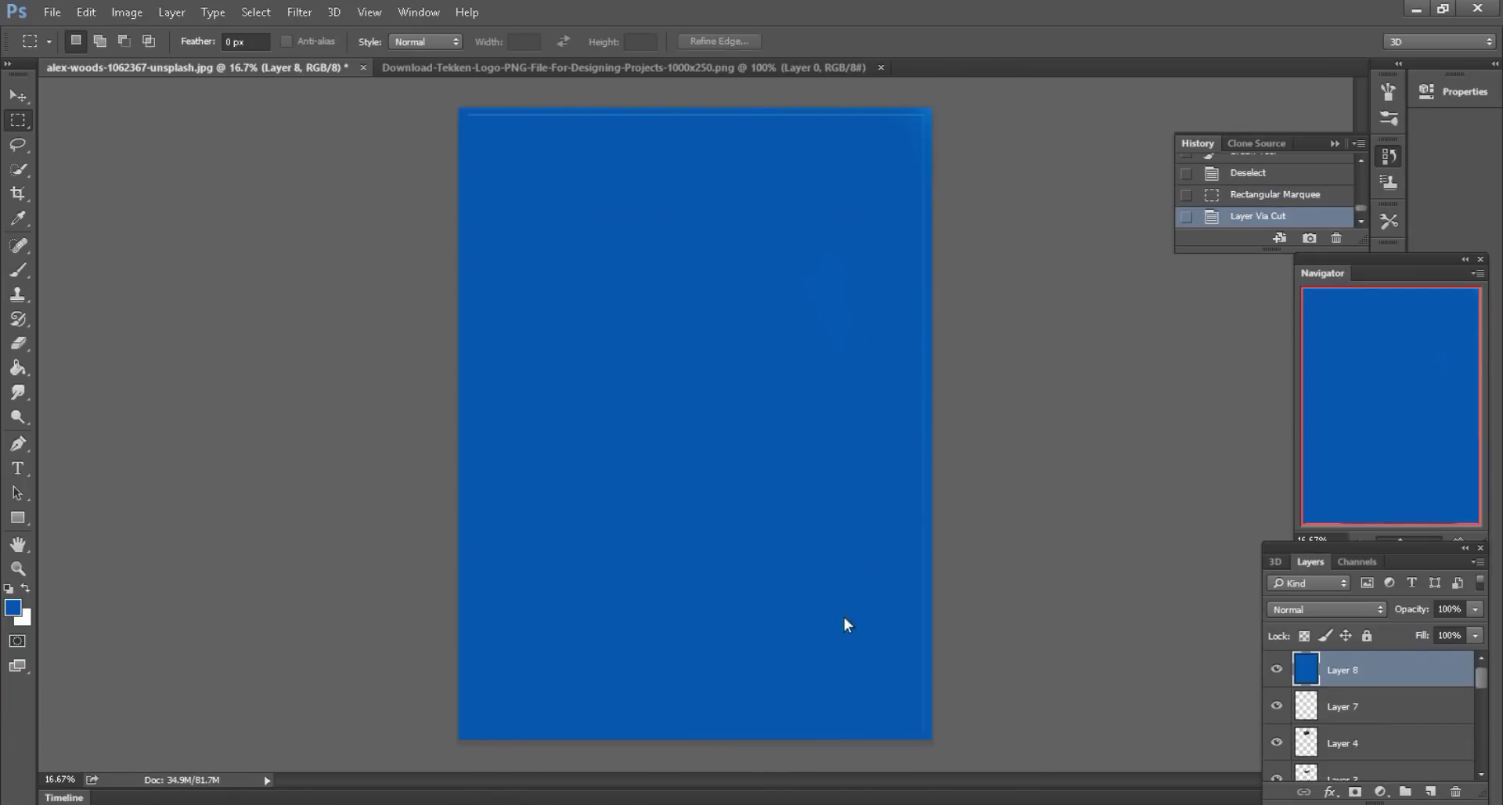
pyautogui.click(1278, 670)
pyautogui.click(1273, 667)
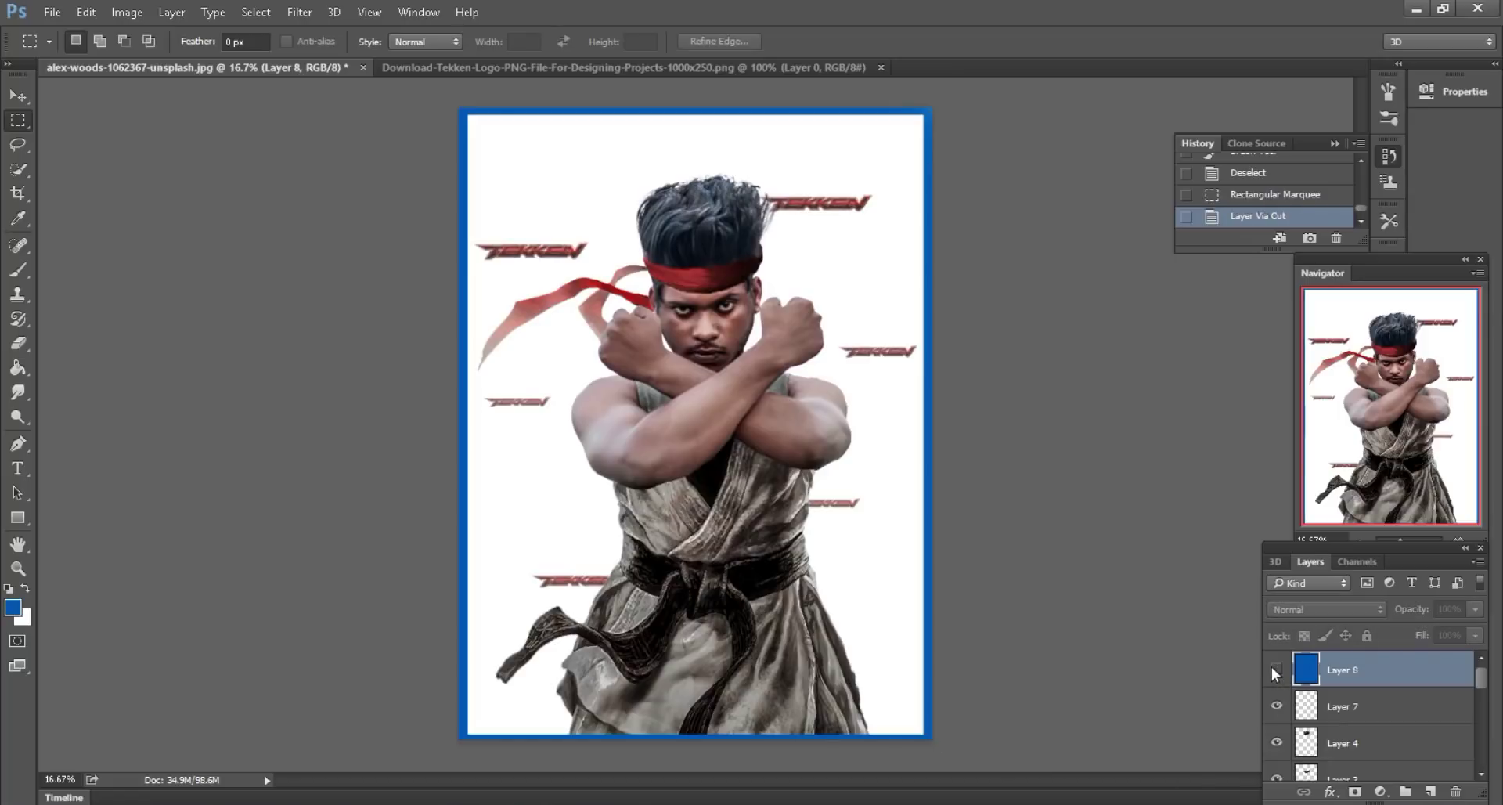
# - Drag the Tekken logo layer from its document into the poster
pyautogui.press('v')
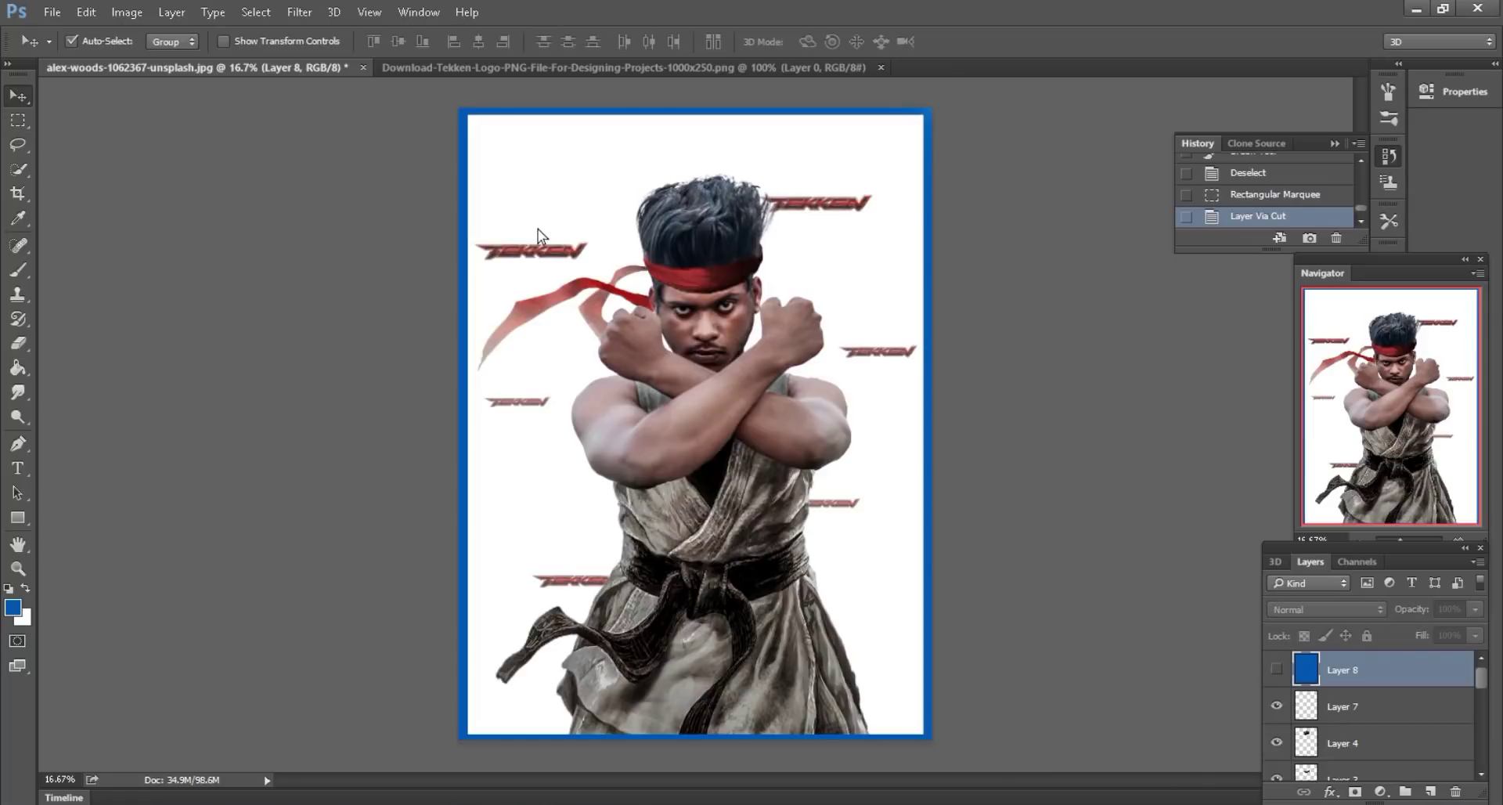
pyautogui.click(700, 69)
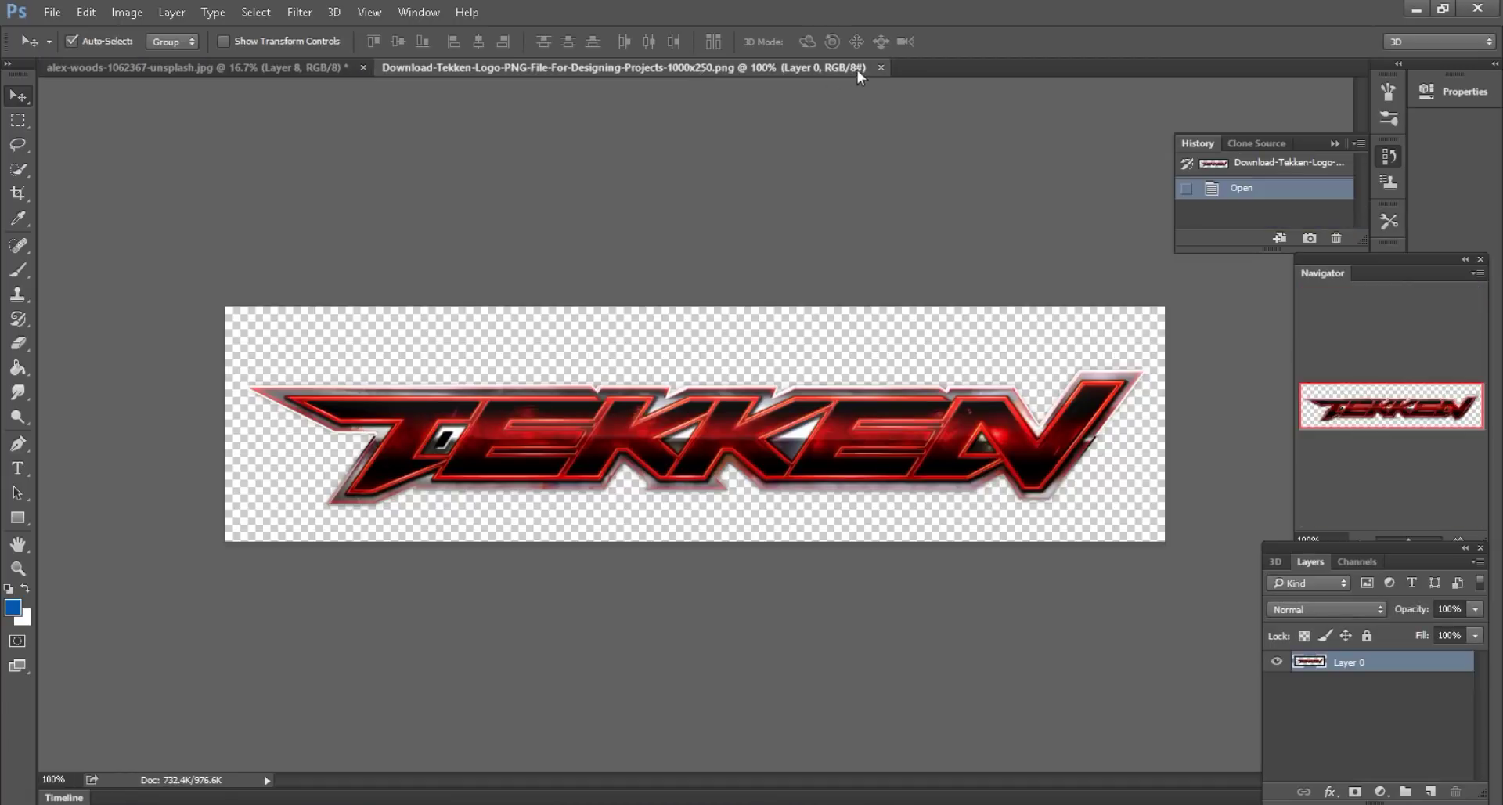
pyautogui.click(325, 68)
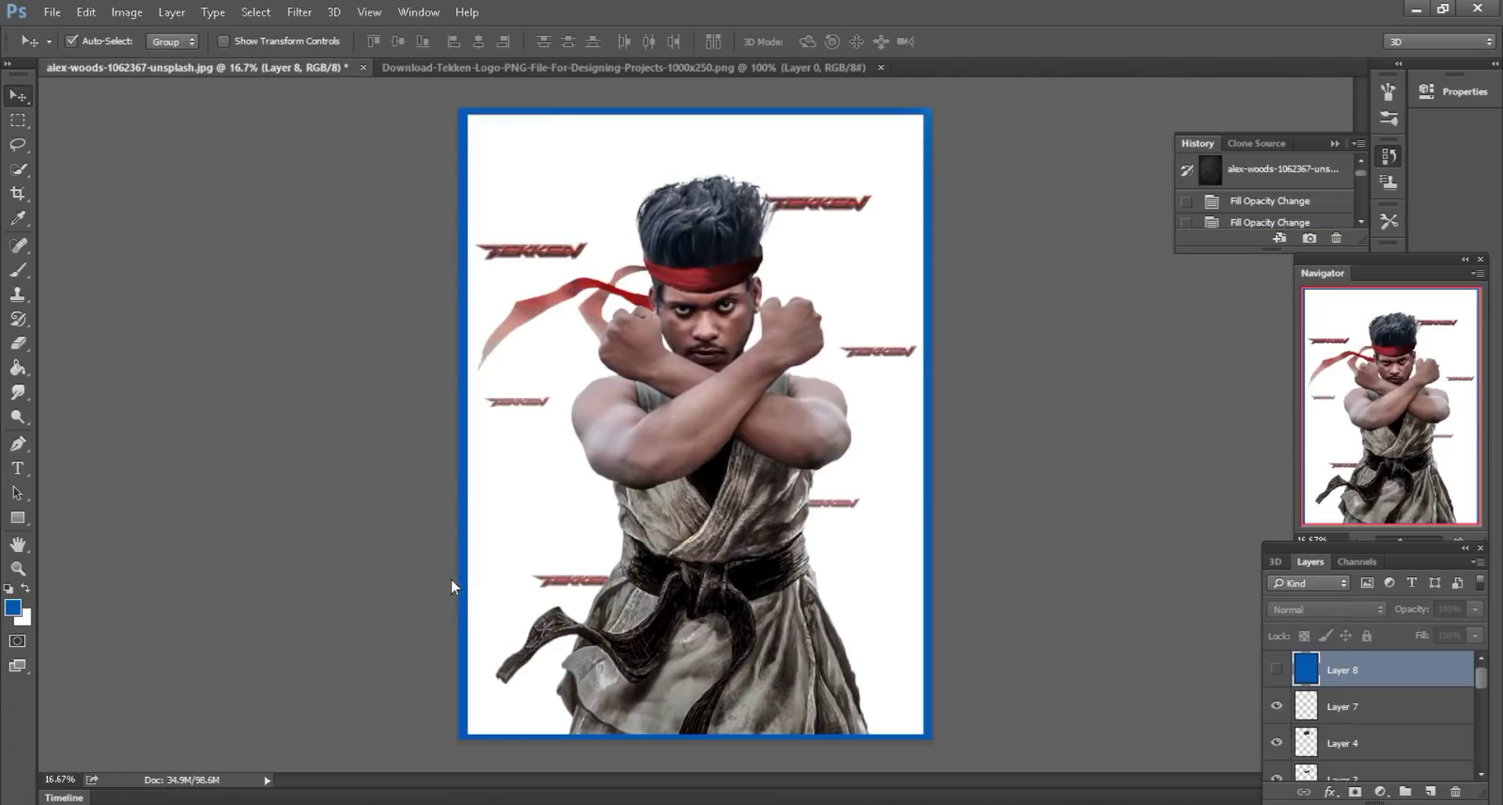
pyautogui.click(537, 69)
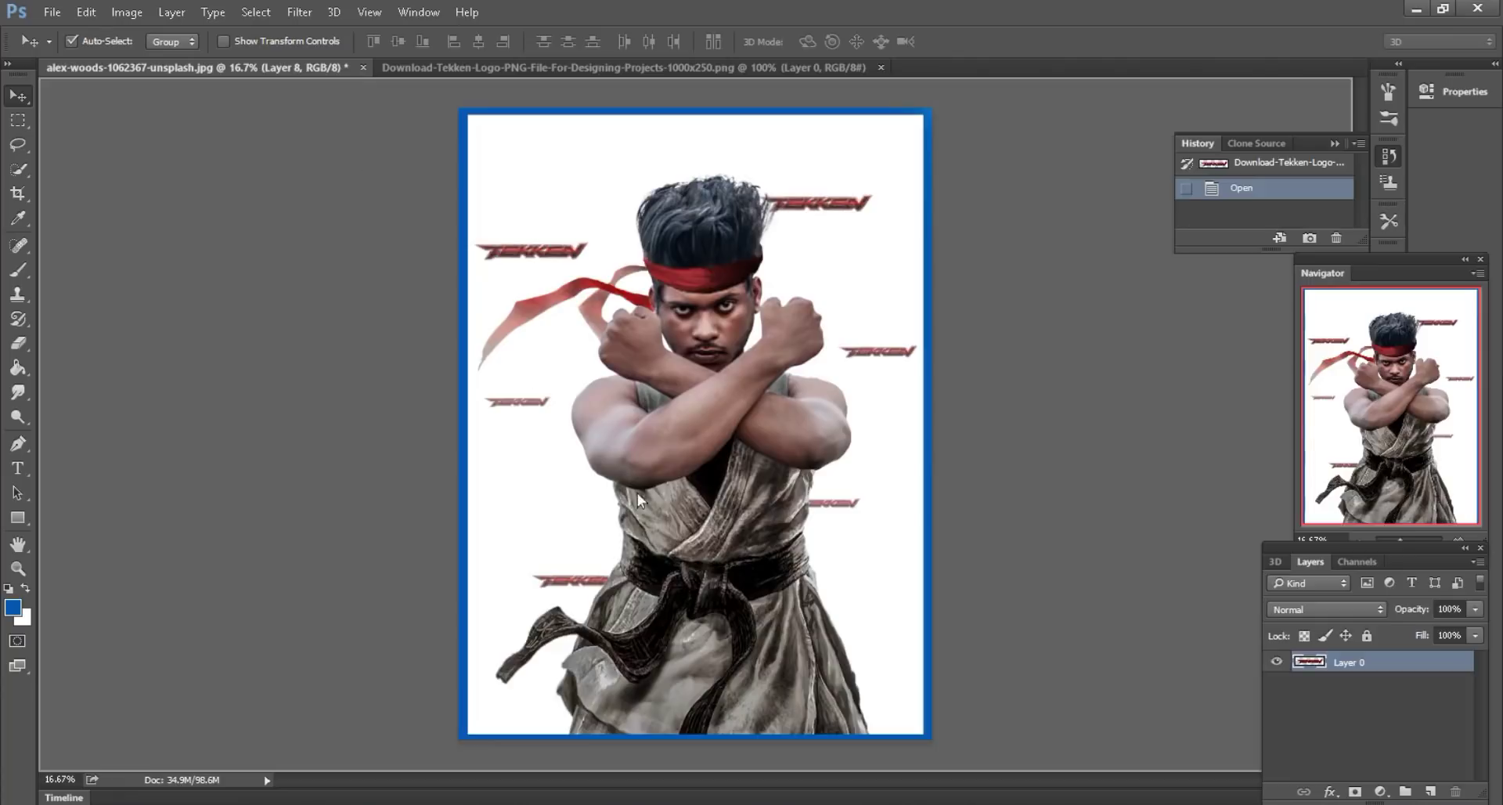
pyautogui.moveTo(637, 420); pyautogui.dragTo(683, 642)
# - Scale the Tekken logo to 284%, place it at the bottom, and close the logo file
pyautogui.click(86, 12)
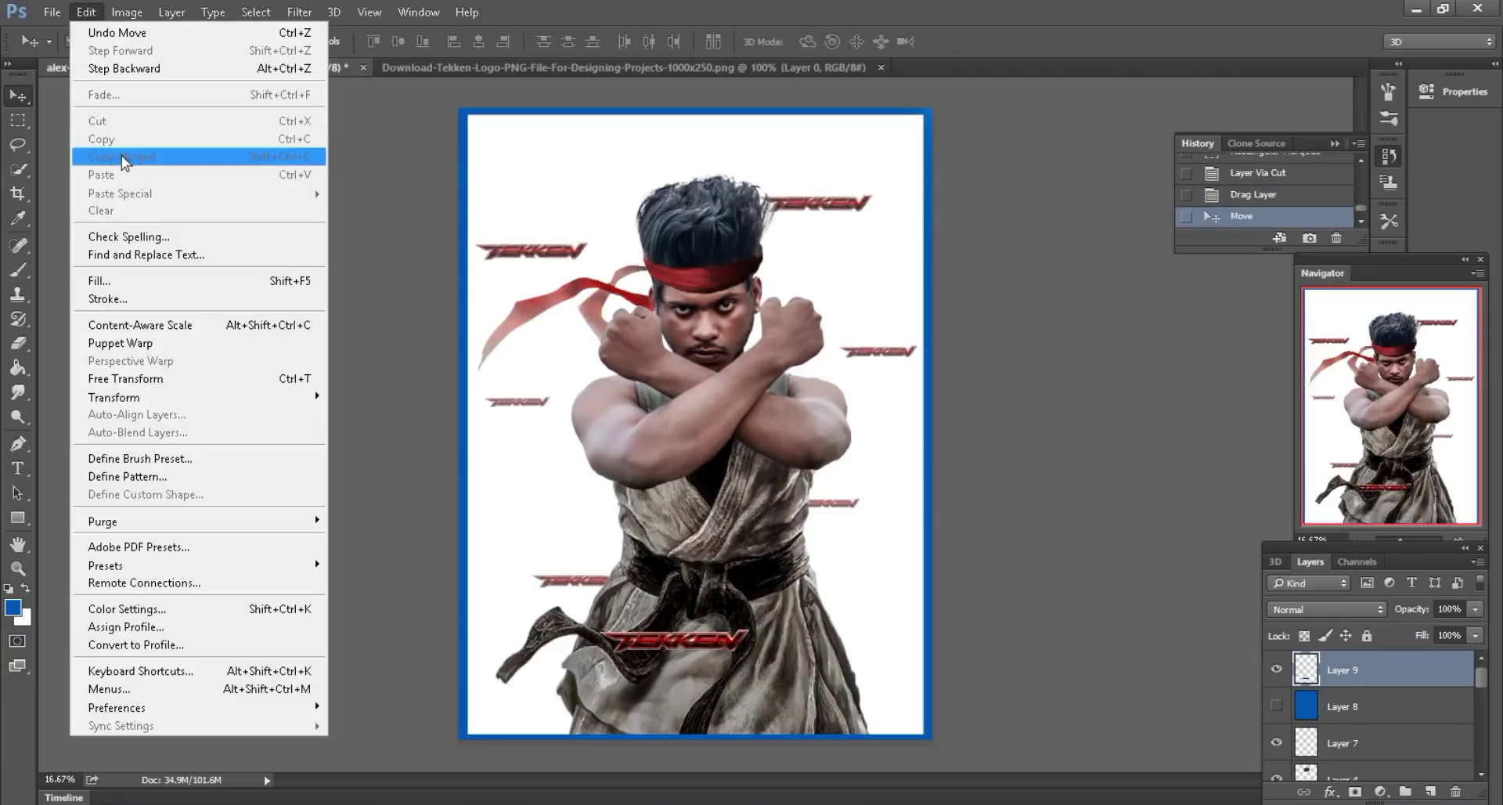
pyautogui.click(144, 378)
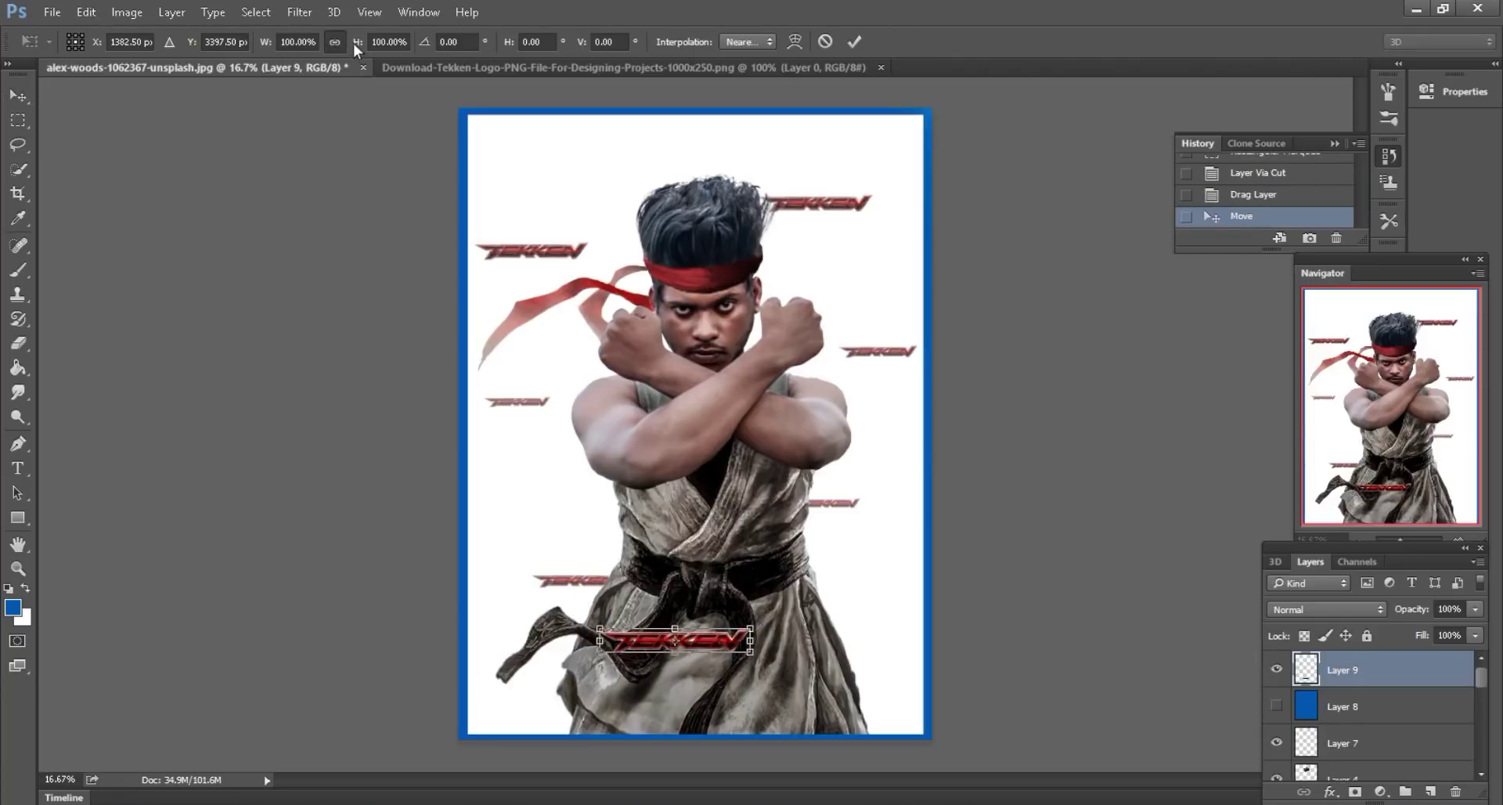
pyautogui.moveTo(354, 44); pyautogui.dragTo(526, 17)
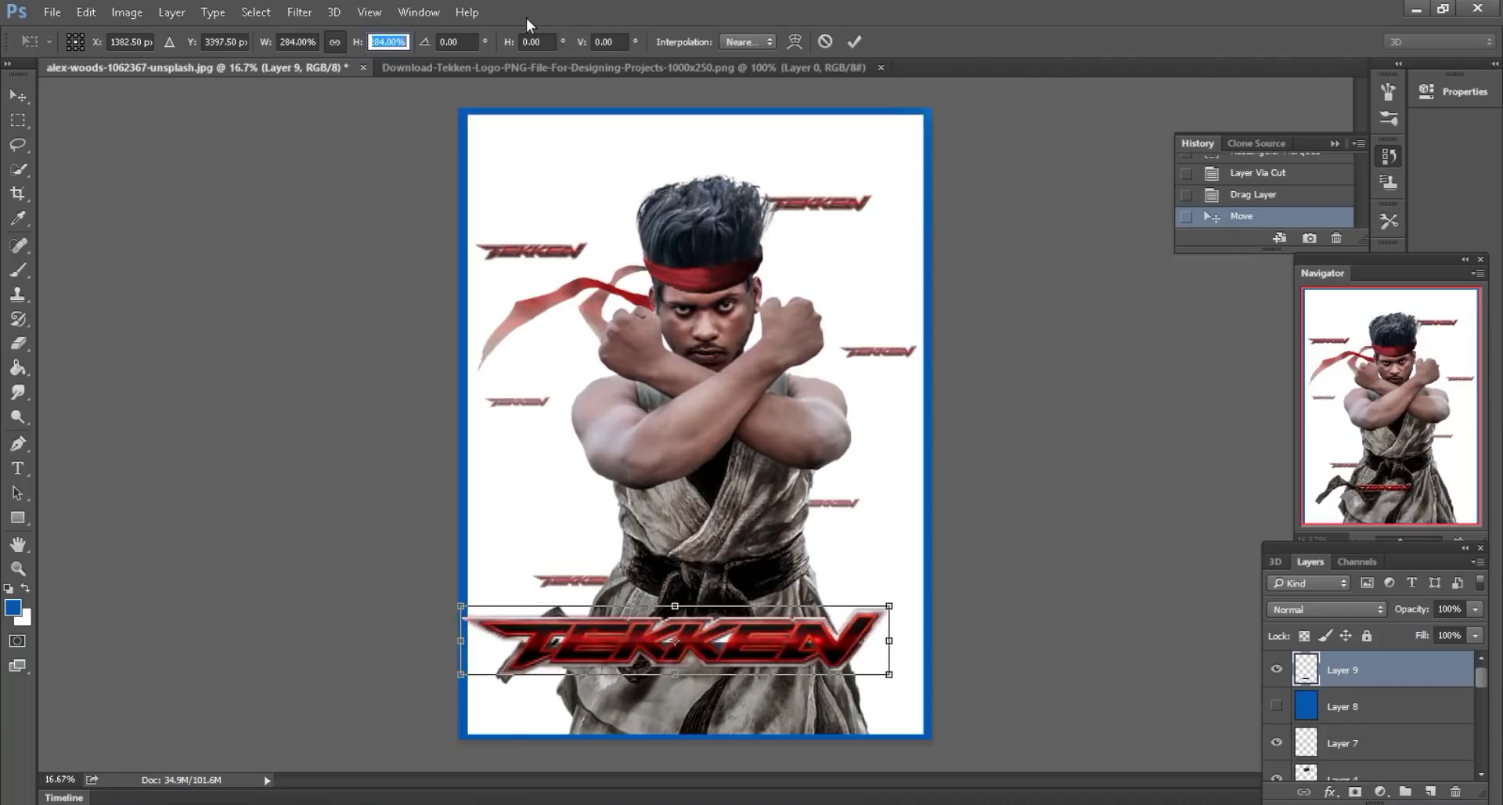
pyautogui.moveTo(707, 636); pyautogui.dragTo(714, 630)
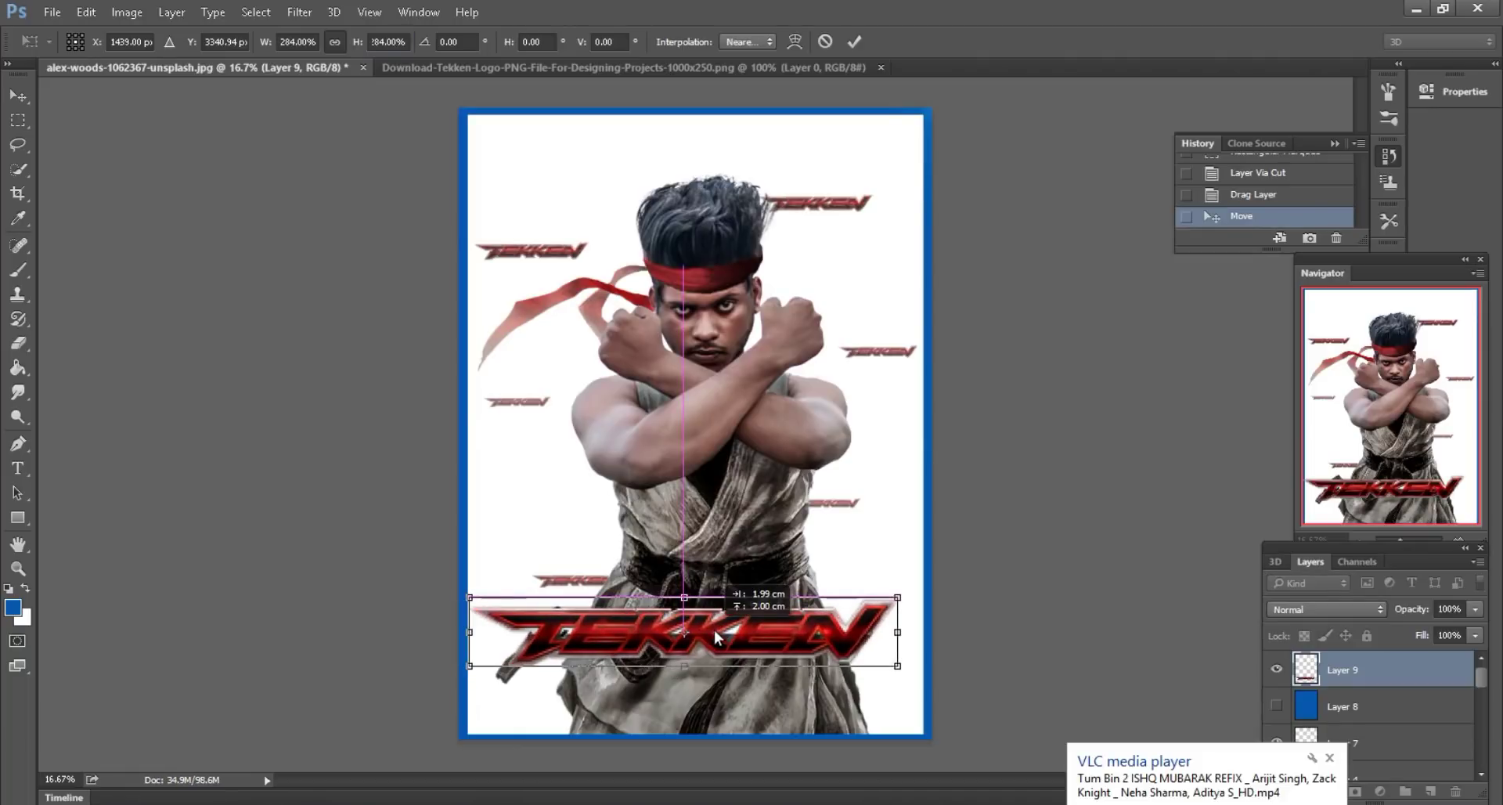
pyautogui.click(854, 41)
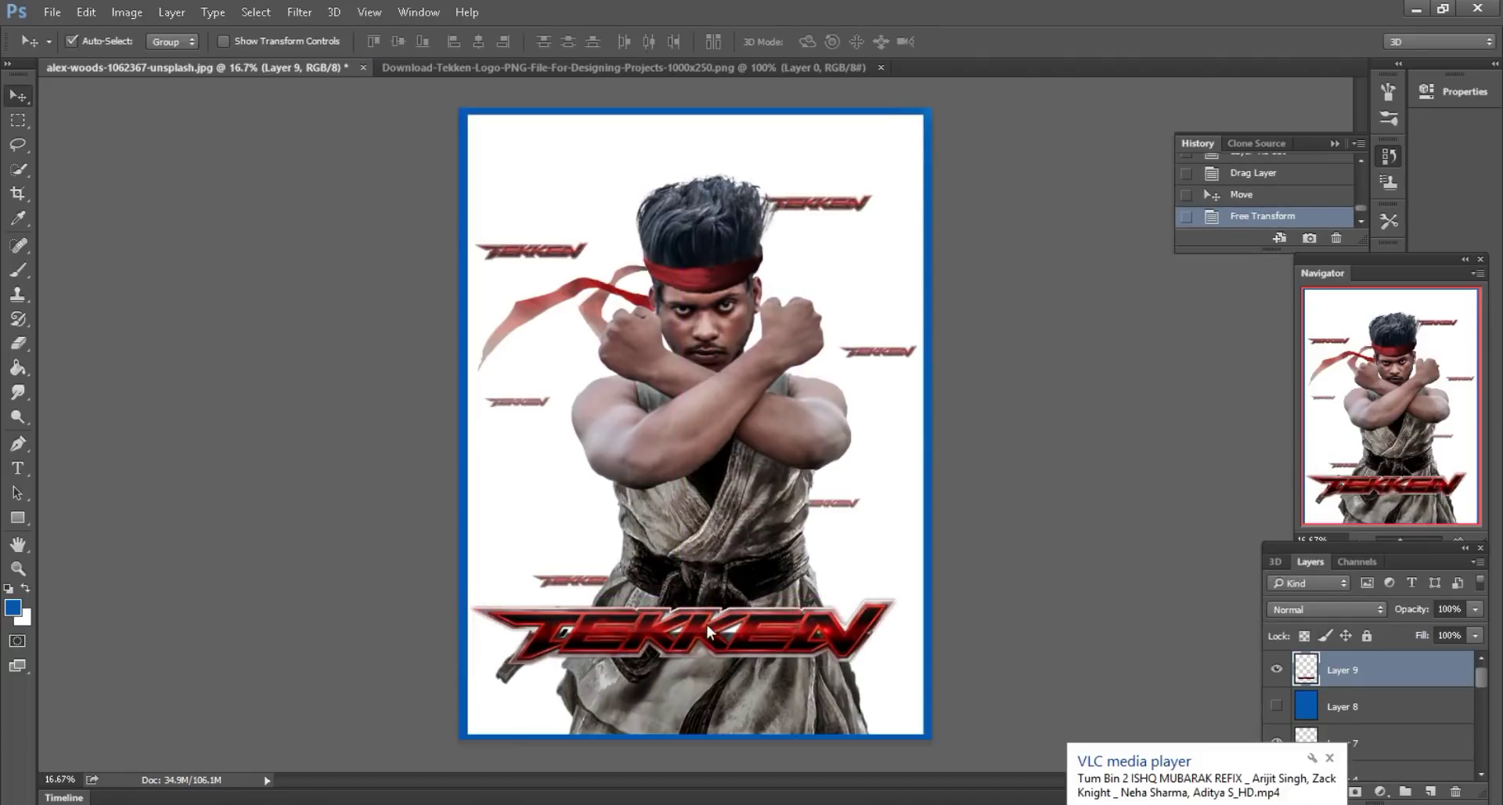
pyautogui.moveTo(709, 633); pyautogui.dragTo(716, 634)
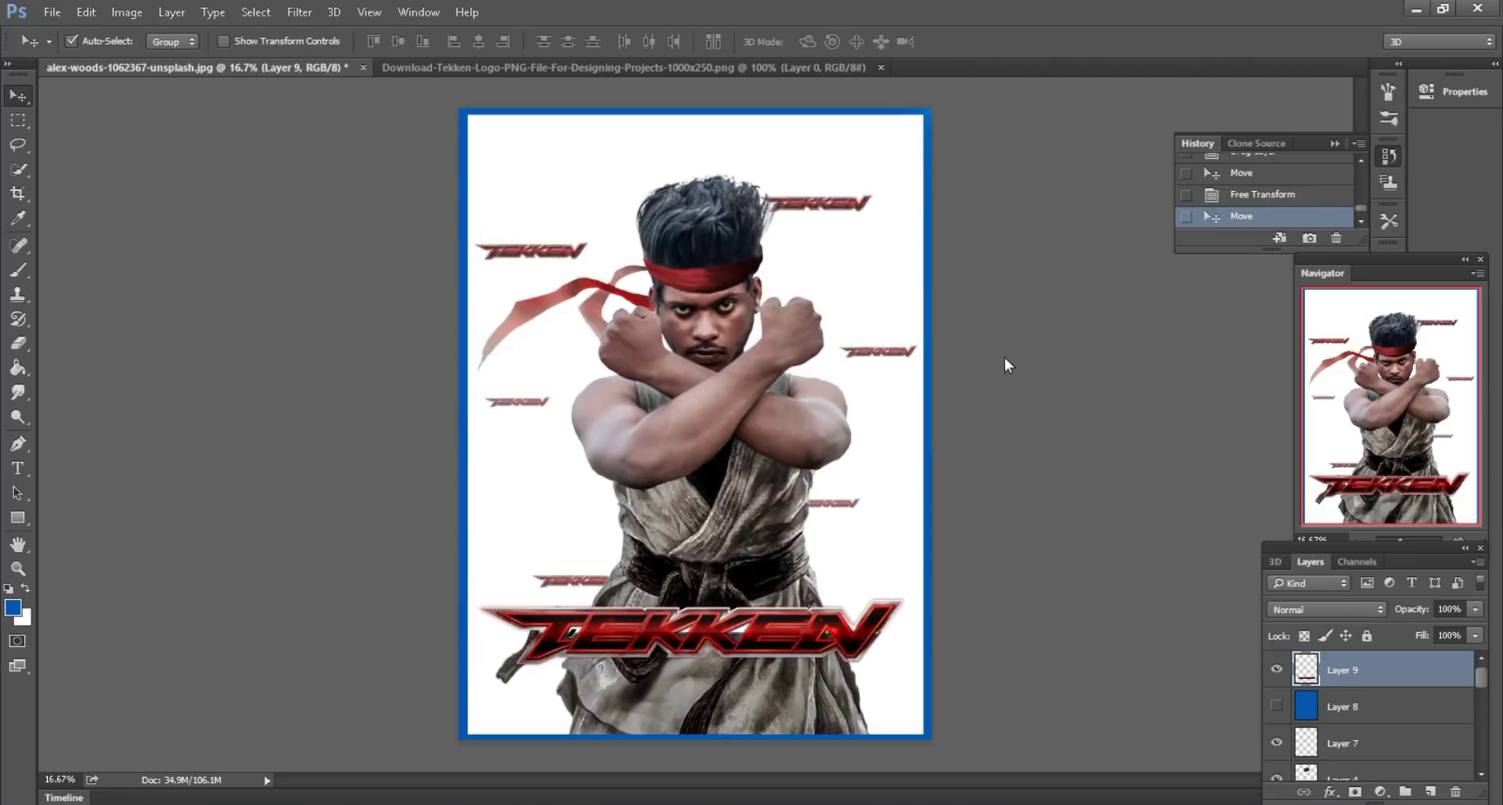
pyautogui.click(880, 67)
# - Open the PEGI and Bandai Namco images from the folder in Photoshop
pyautogui.hotkey('alt', 'Tab')
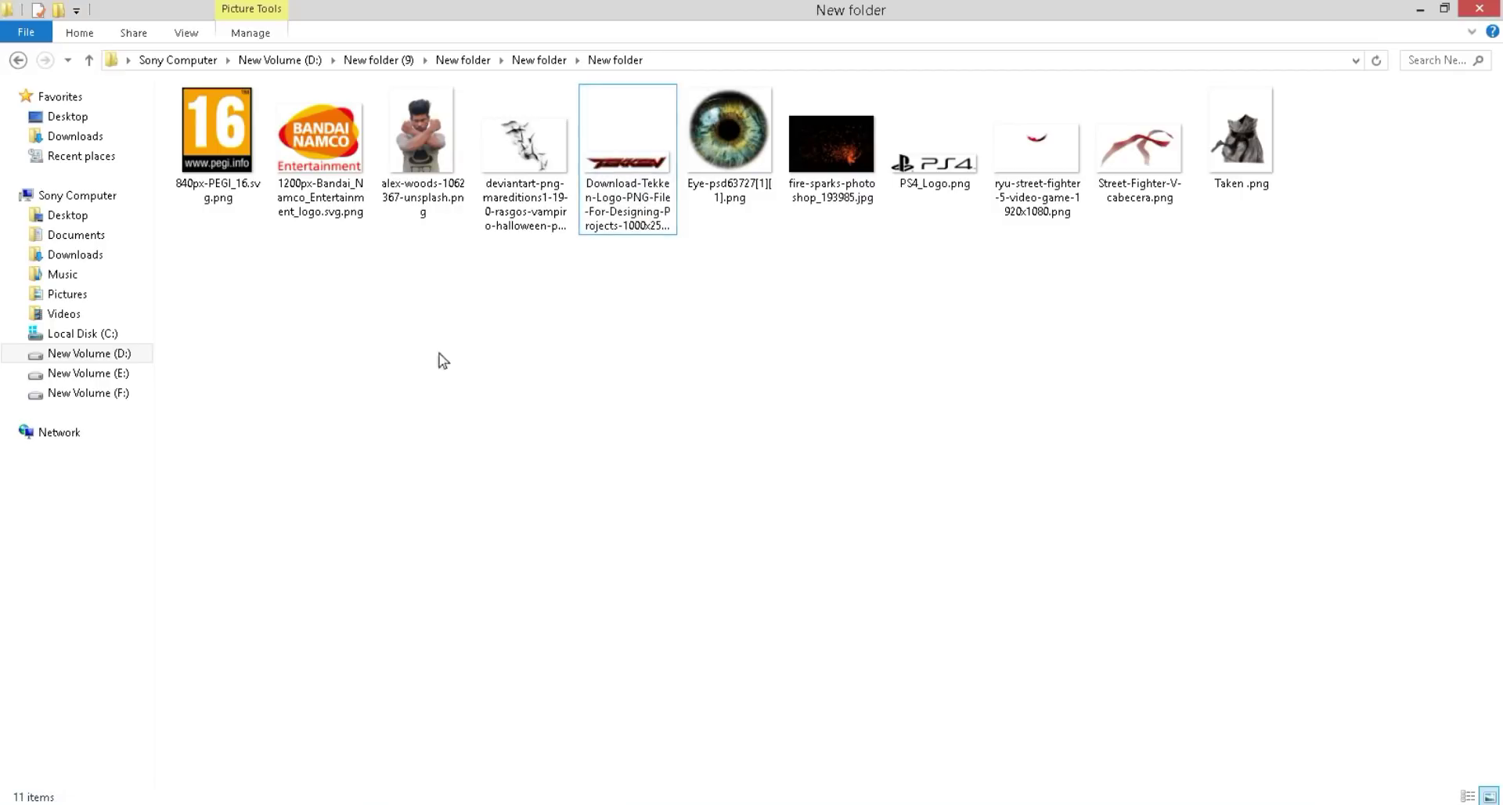
pyautogui.moveTo(355, 288); pyautogui.dragTo(247, 283)
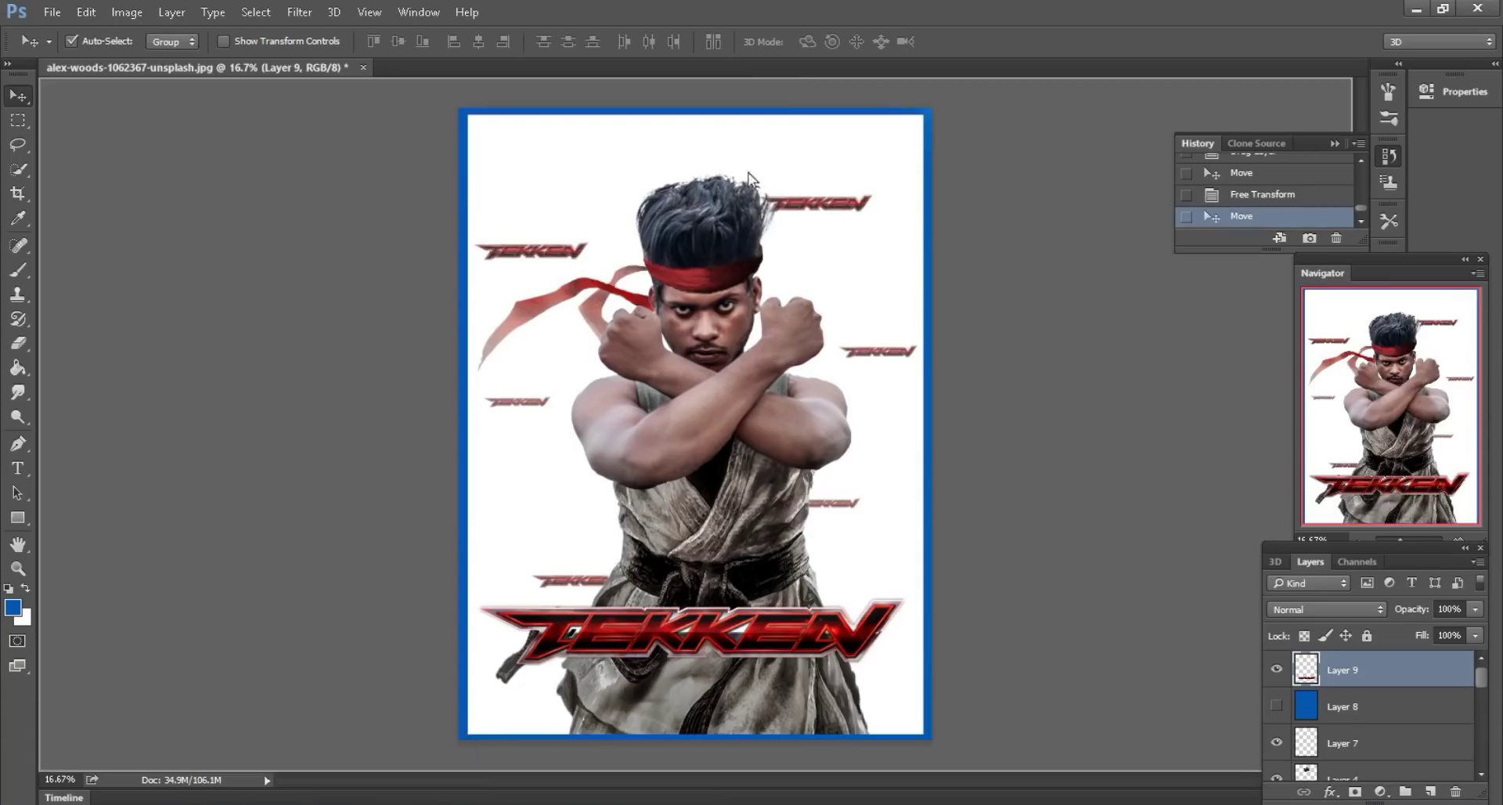
pyautogui.moveTo(436, 752); pyautogui.dragTo(799, 61)
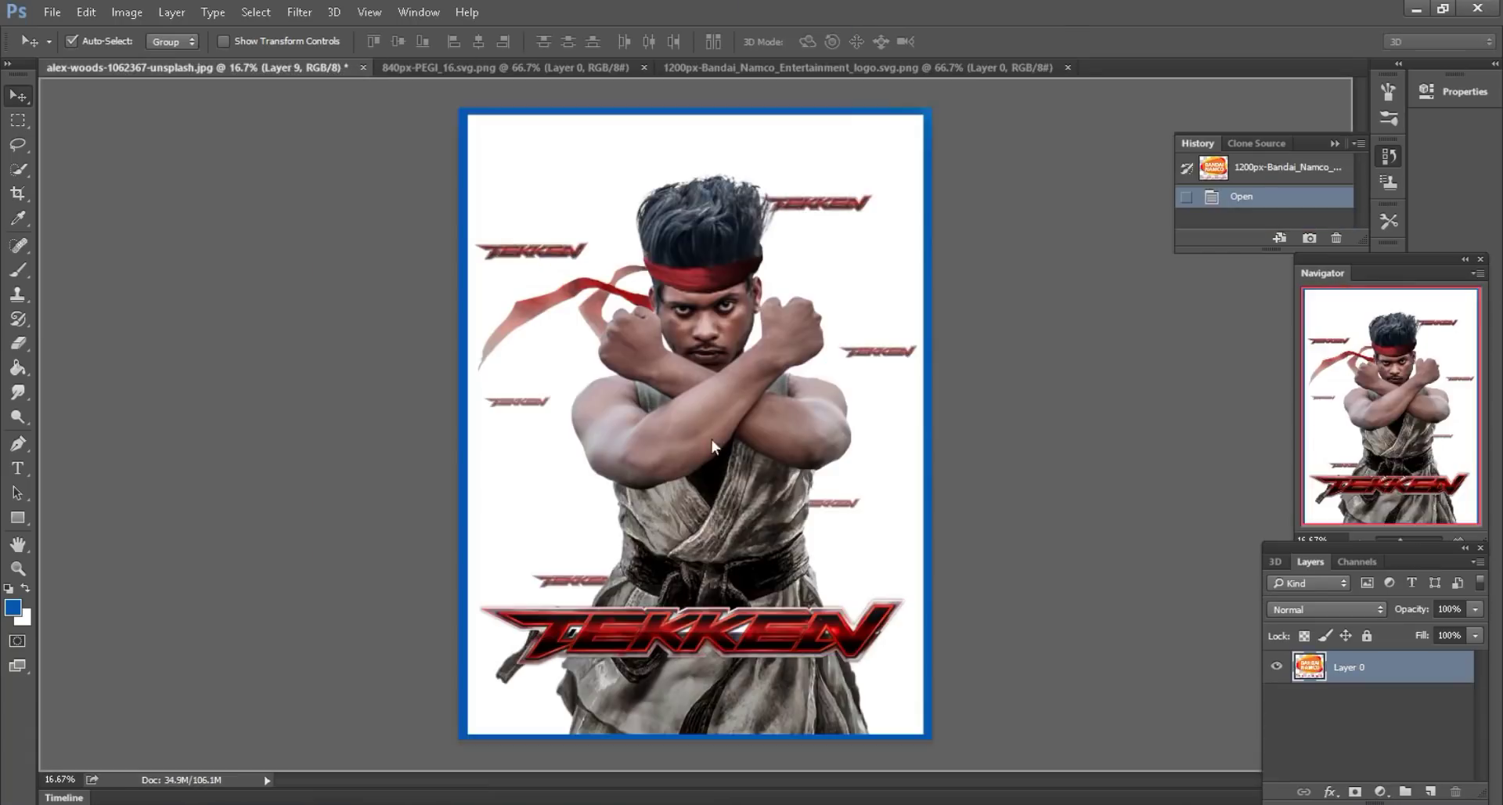
# - Add the Bandai Namco logo at 31% scale in the poster's bottom-right corner
pyautogui.moveTo(322, 60); pyautogui.dragTo(741, 505)
pyautogui.click(86, 12)
pyautogui.click(133, 380)
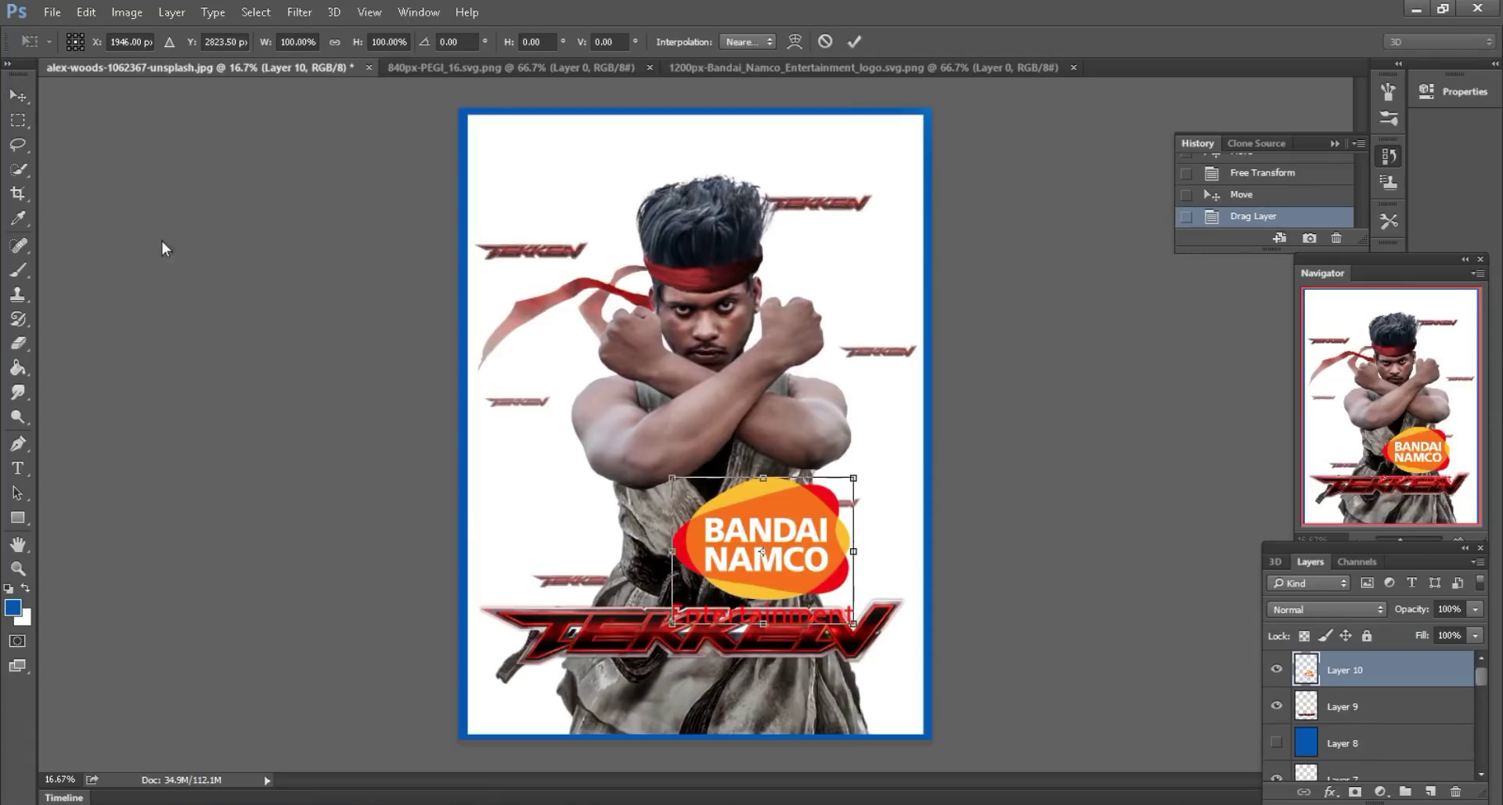
pyautogui.click(296, 35)
pyautogui.write('31')
pyautogui.press('Tab')
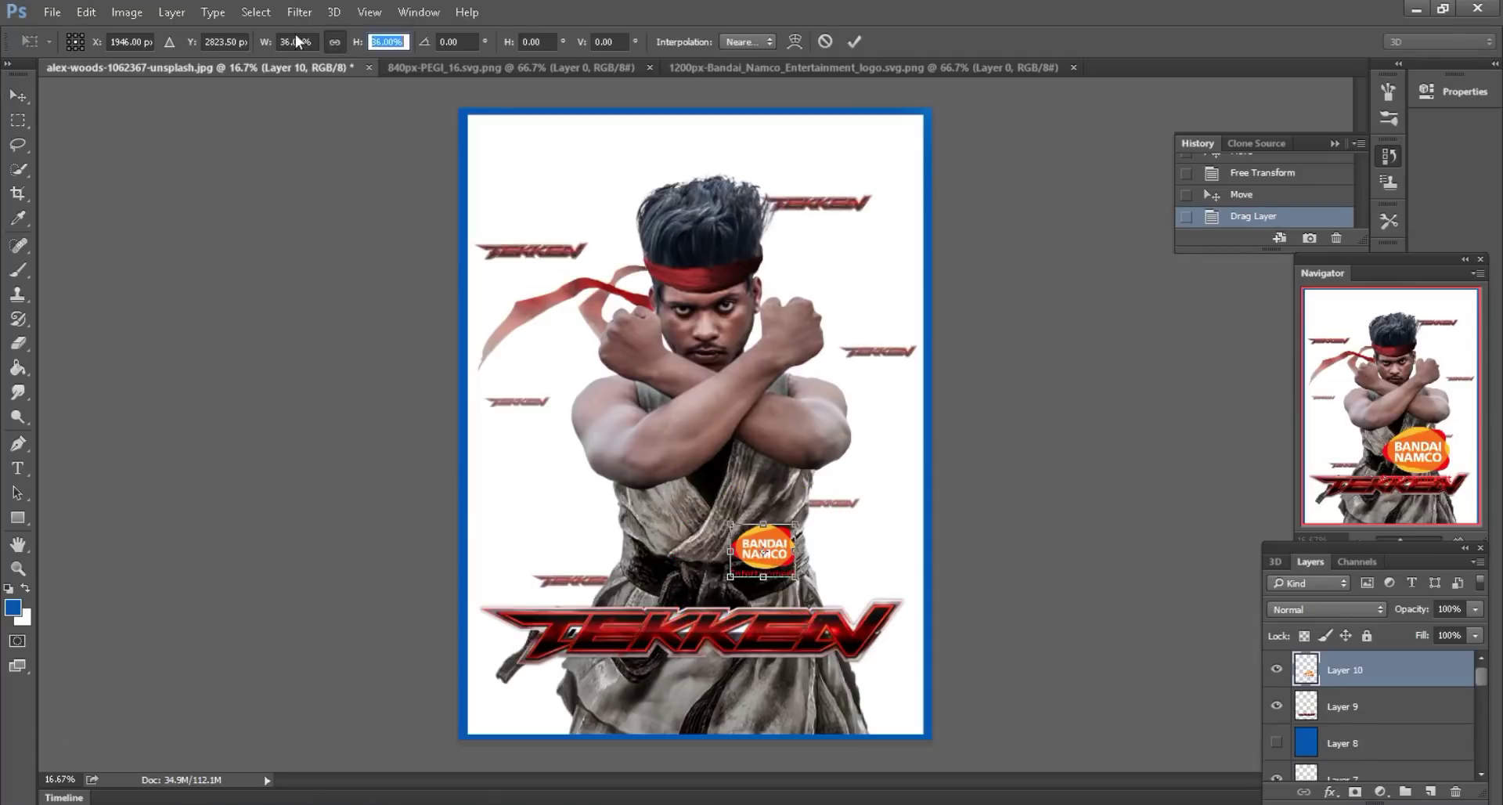
pyautogui.click(852, 43)
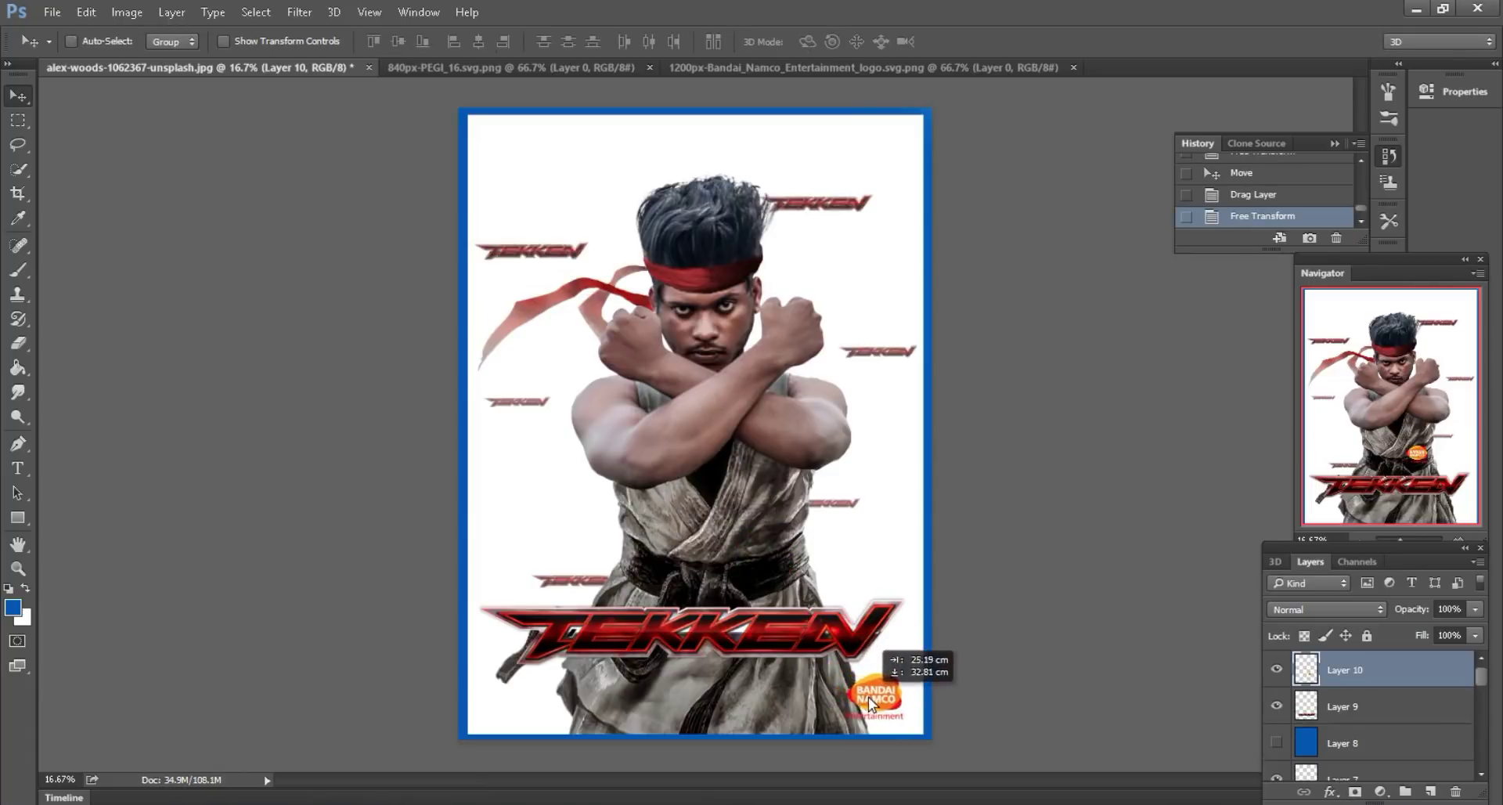
pyautogui.moveTo(801, 563); pyautogui.dragTo(872, 698)
# - Add the PEGI 16 badge at 38% scale in the poster's bottom-left corner
pyautogui.click(717, 68)
pyautogui.click(623, 69)
pyautogui.moveTo(627, 314); pyautogui.dragTo(646, 472)
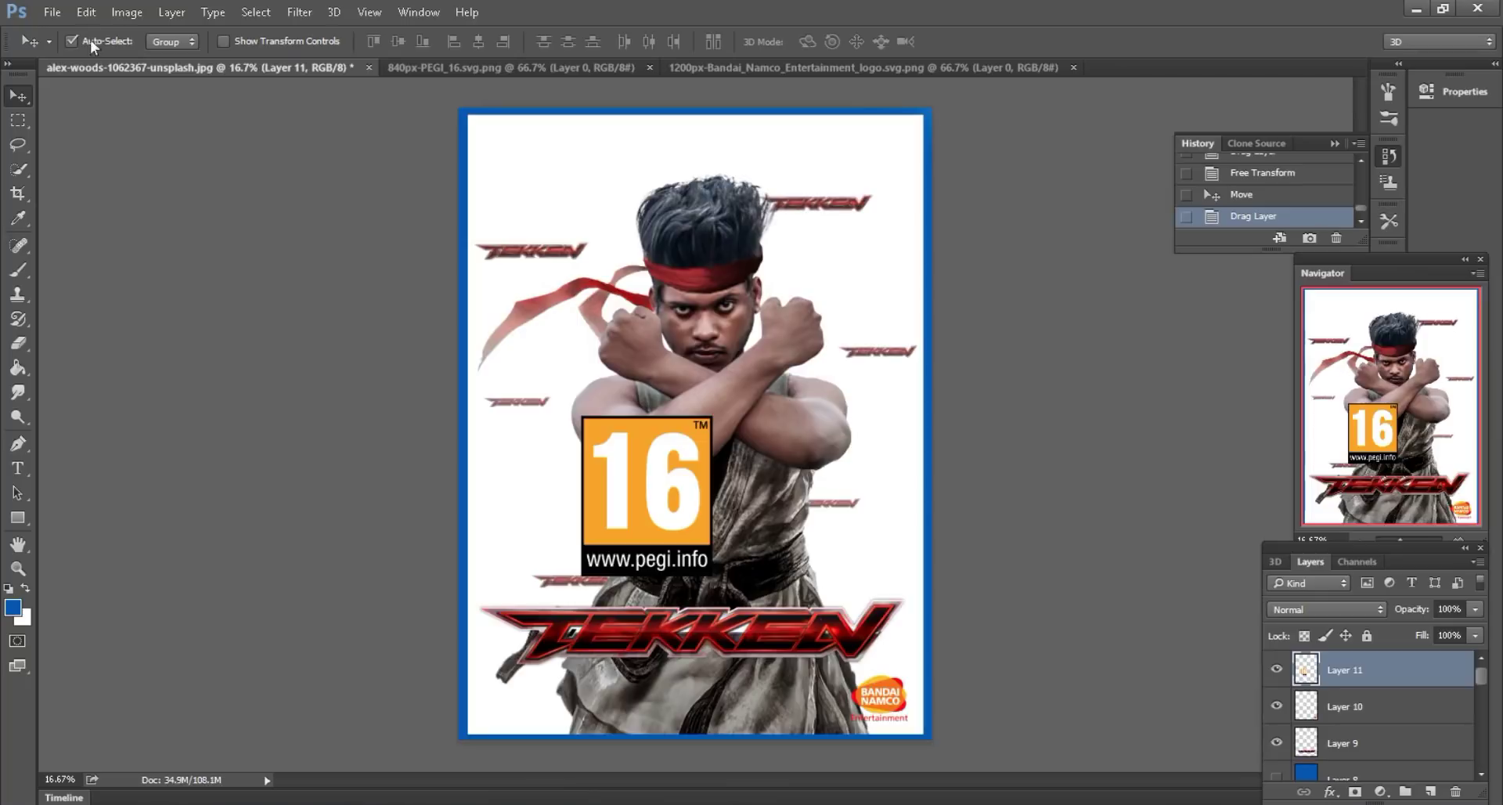
pyautogui.click(86, 12)
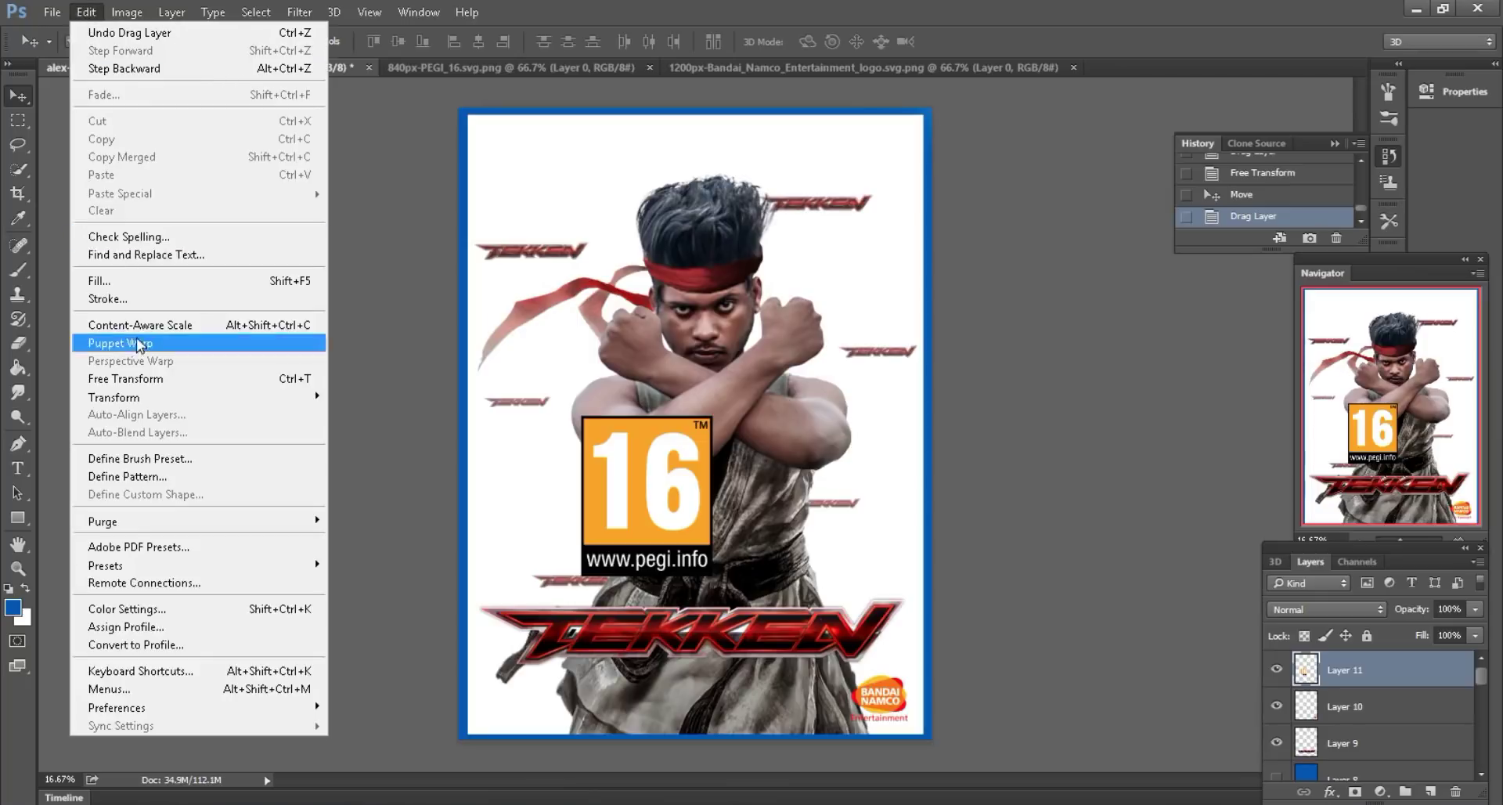
pyautogui.click(130, 375)
pyautogui.click(336, 43)
pyautogui.write('38')
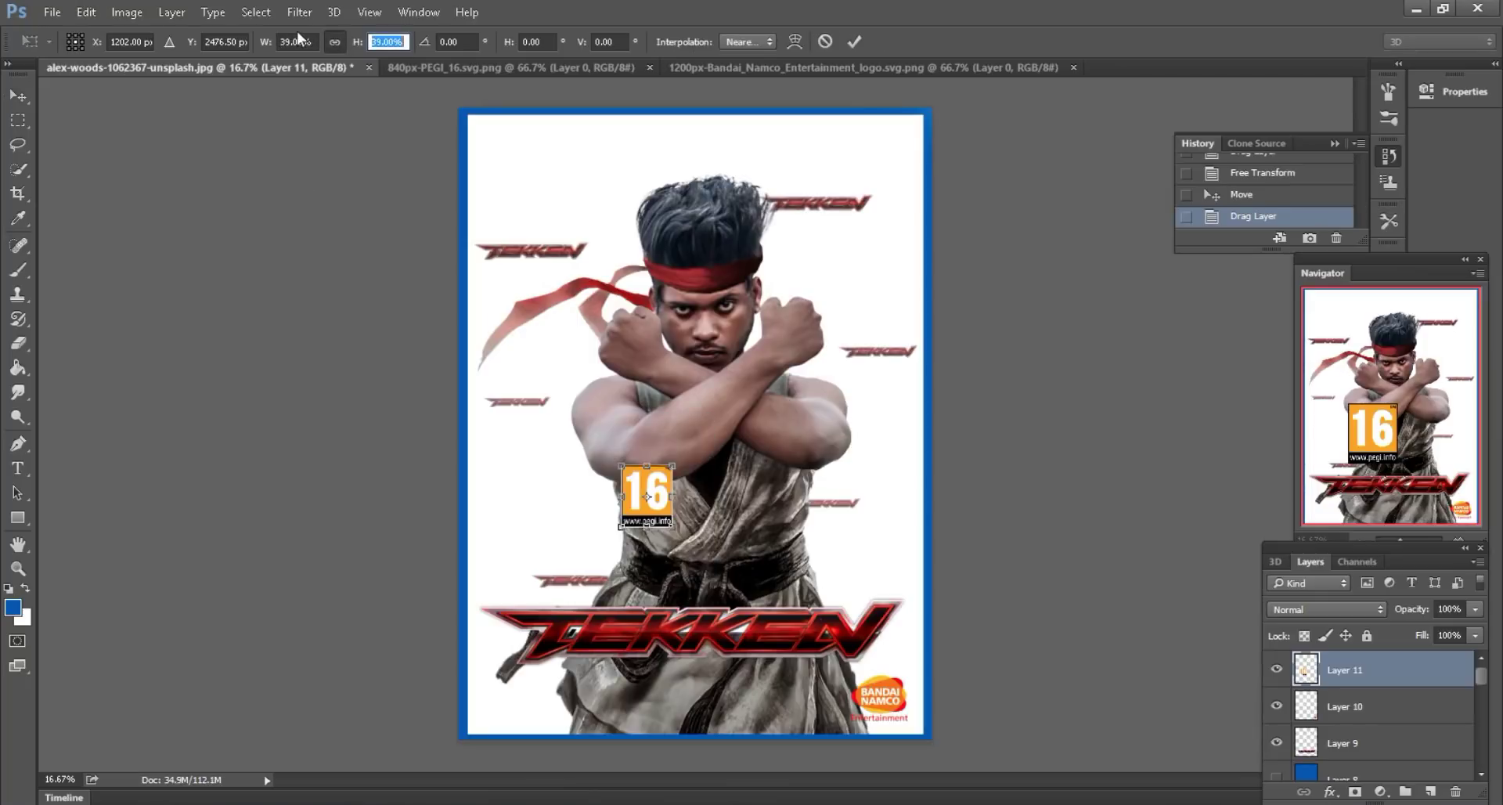
pyautogui.click(857, 49)
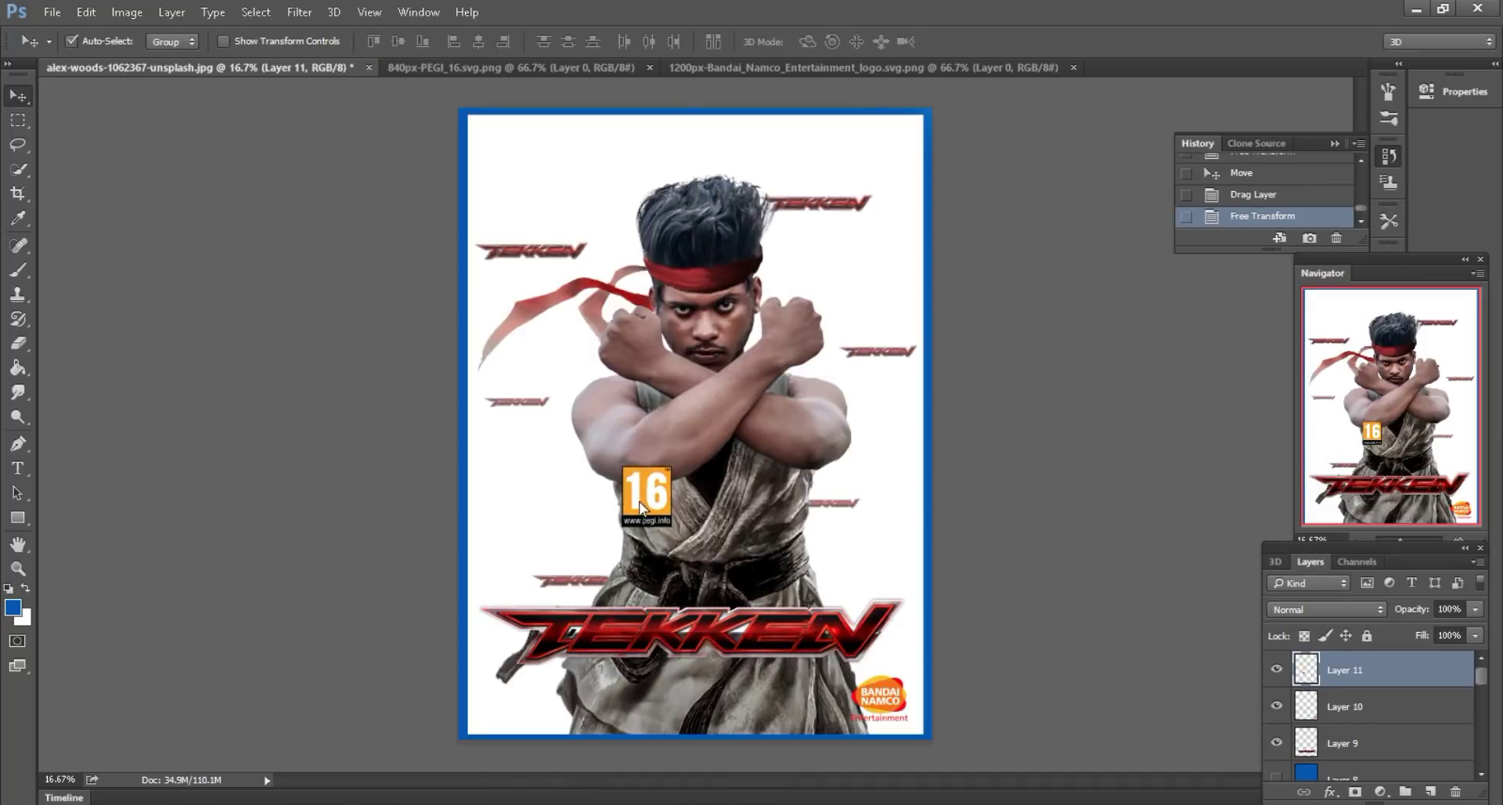
pyautogui.moveTo(638, 505); pyautogui.dragTo(492, 710)
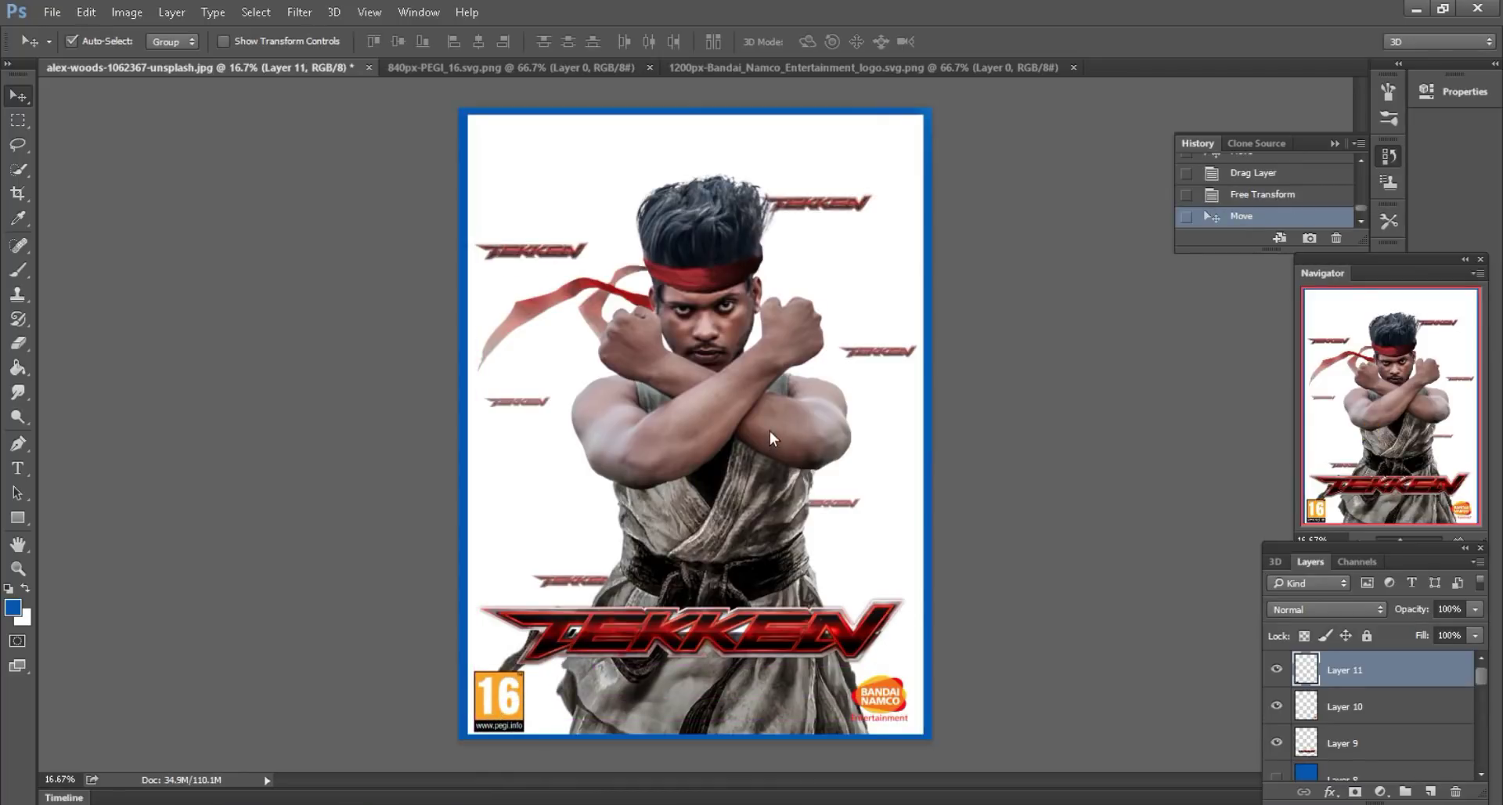
pyautogui.click(729, 381)
# - Close the extra logo documents and open the skin-crack image in Photoshop
pyautogui.click(731, 65)
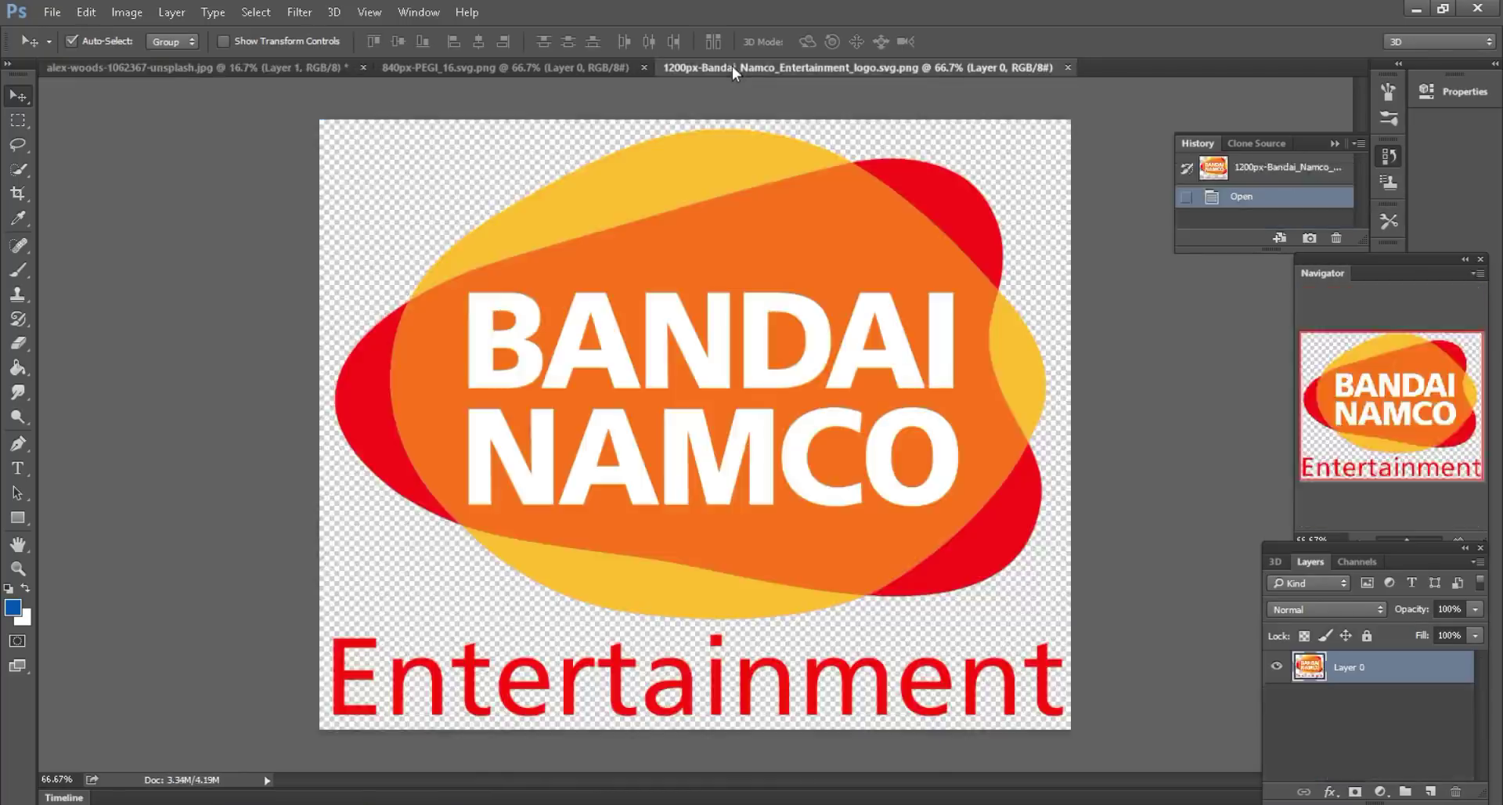
pyautogui.rightClick(731, 65)
pyautogui.click(771, 101)
pyautogui.click(643, 68)
pyautogui.hotkey('alt', 'Tab')
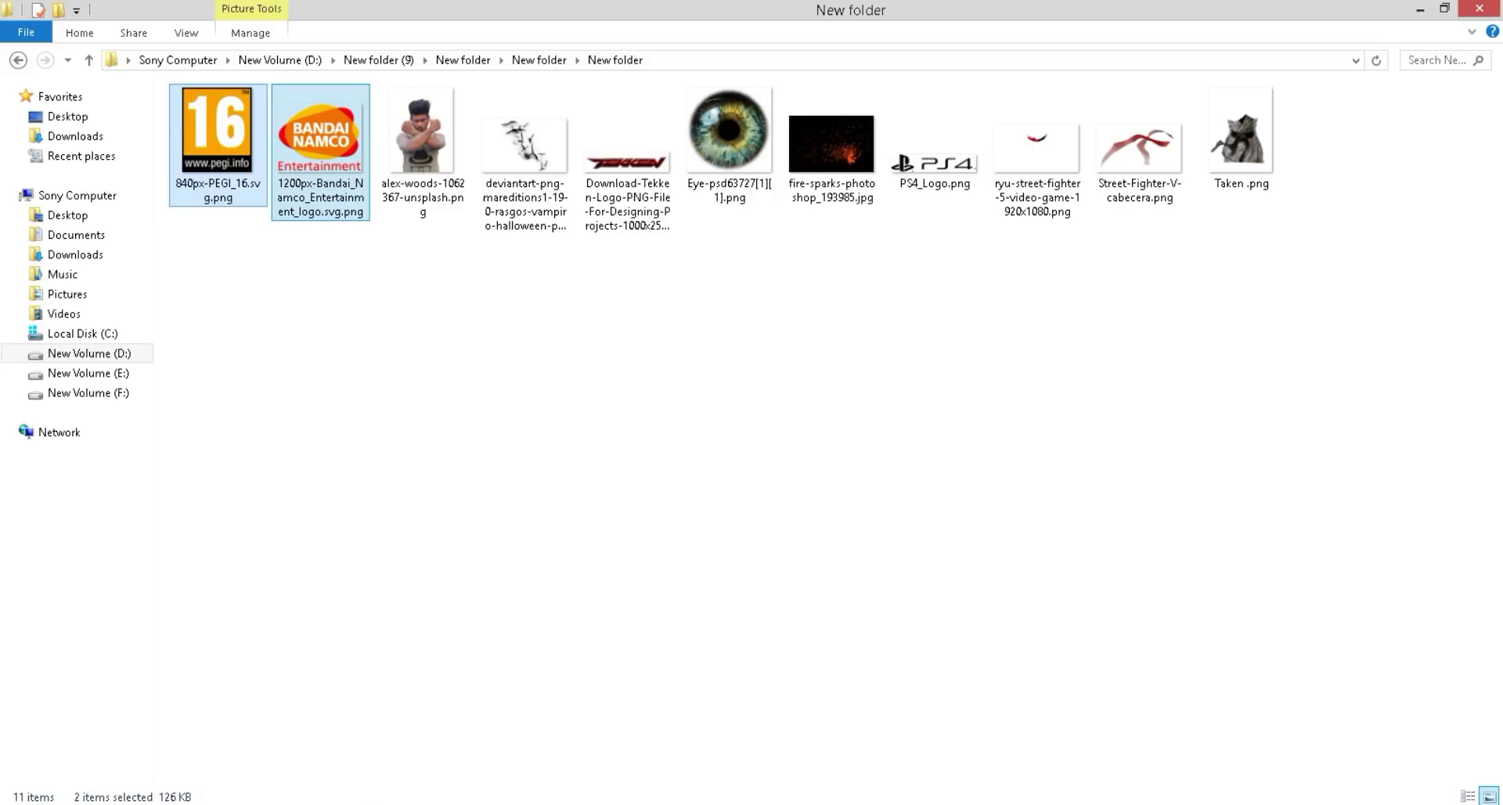
pyautogui.click(571, 235)
pyautogui.moveTo(648, 151)
pyautogui.mouseDown()
pyautogui.moveTo(462, 779)
pyautogui.moveTo(435, 799)
pyautogui.moveTo(924, 64)
pyautogui.mouseUp()
# - Bring the crack layer into the poster and flip it horizontally onto the forearm
pyautogui.moveTo(857, 222)
pyautogui.mouseDown()
pyautogui.moveTo(332, 62)
pyautogui.moveTo(708, 387)
pyautogui.mouseUp()
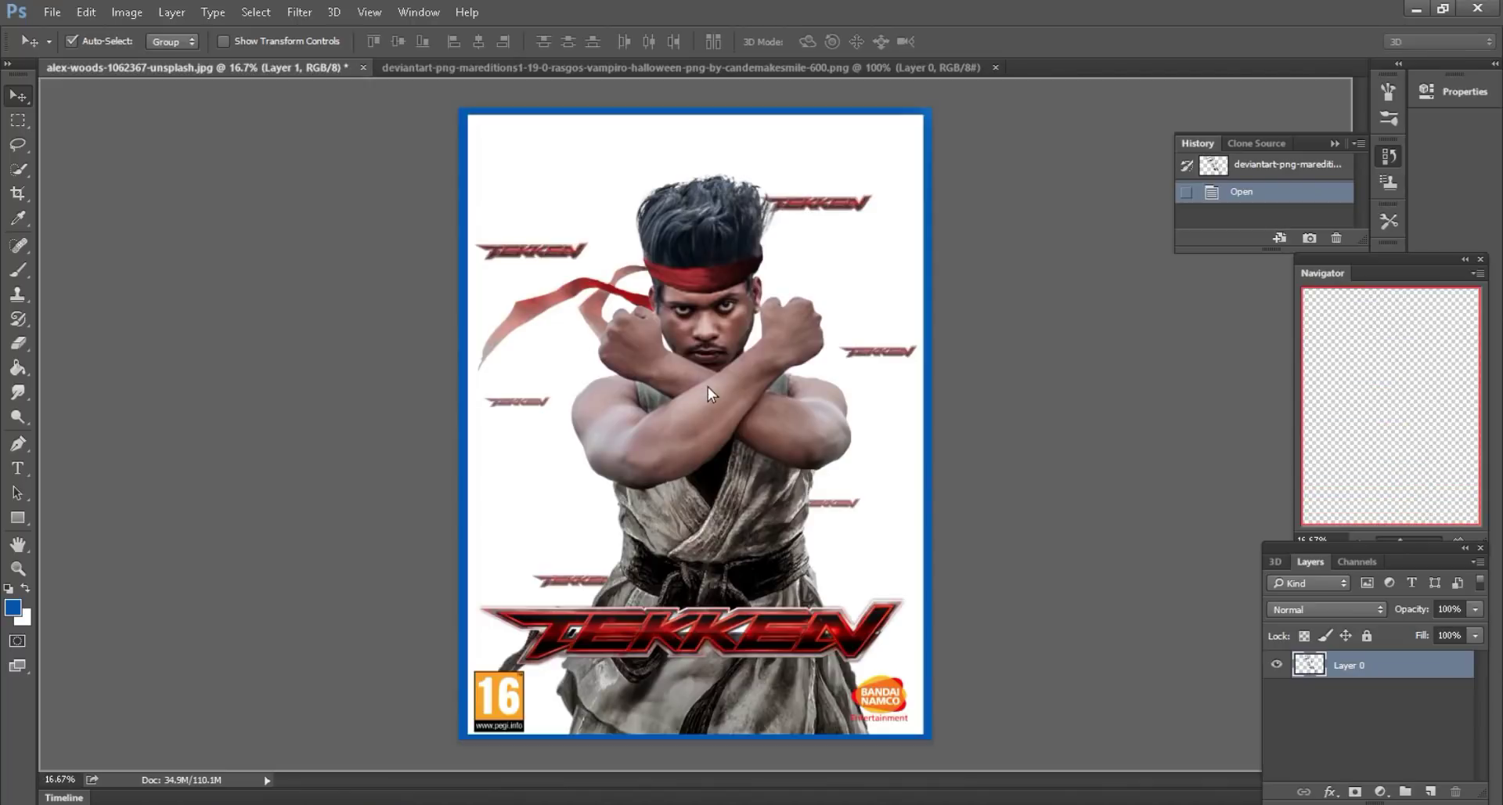
pyautogui.scroll(3, 707, 386)
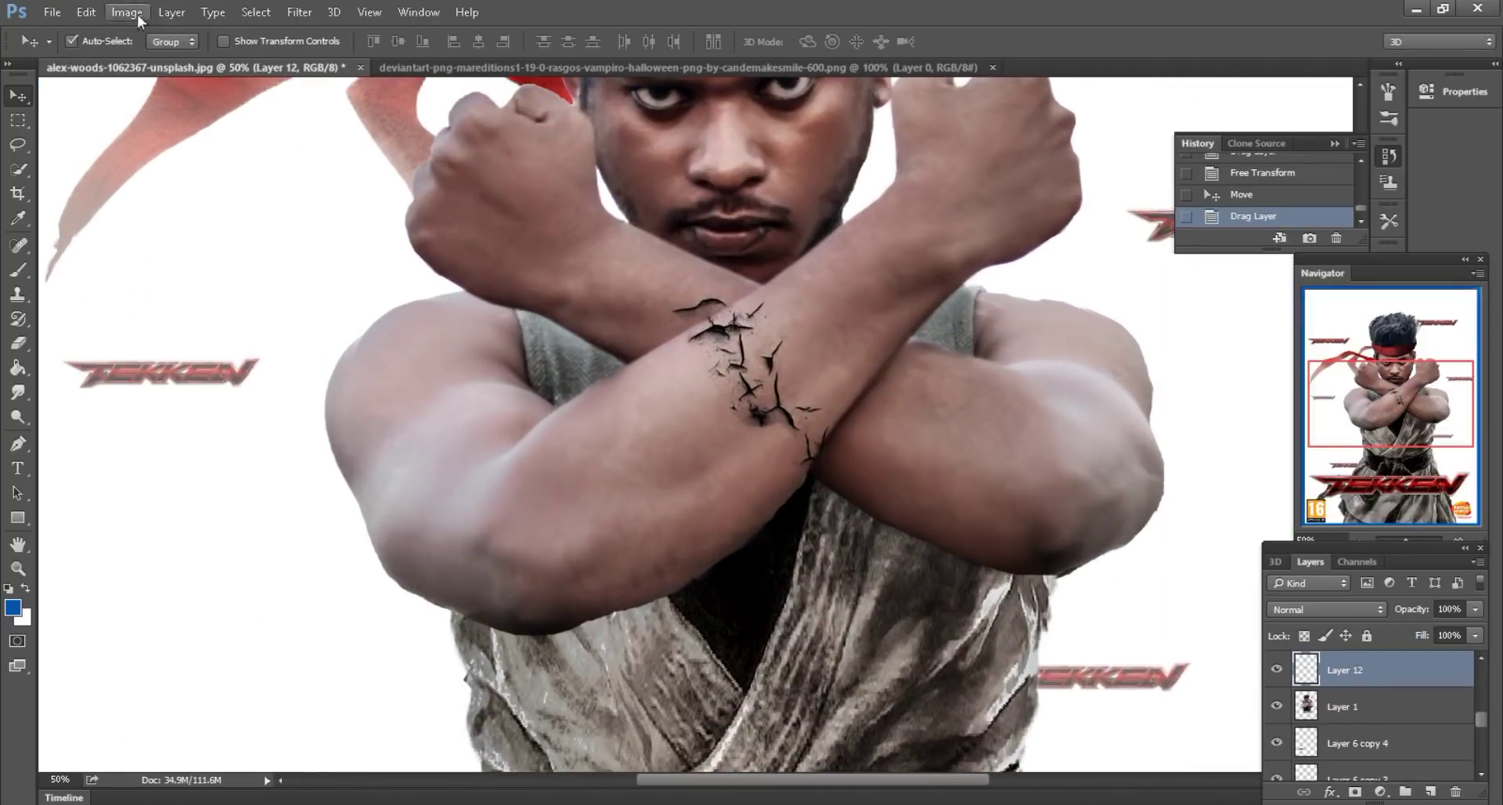
pyautogui.click(86, 12)
pyautogui.click(148, 379)
pyautogui.rightClick(817, 354)
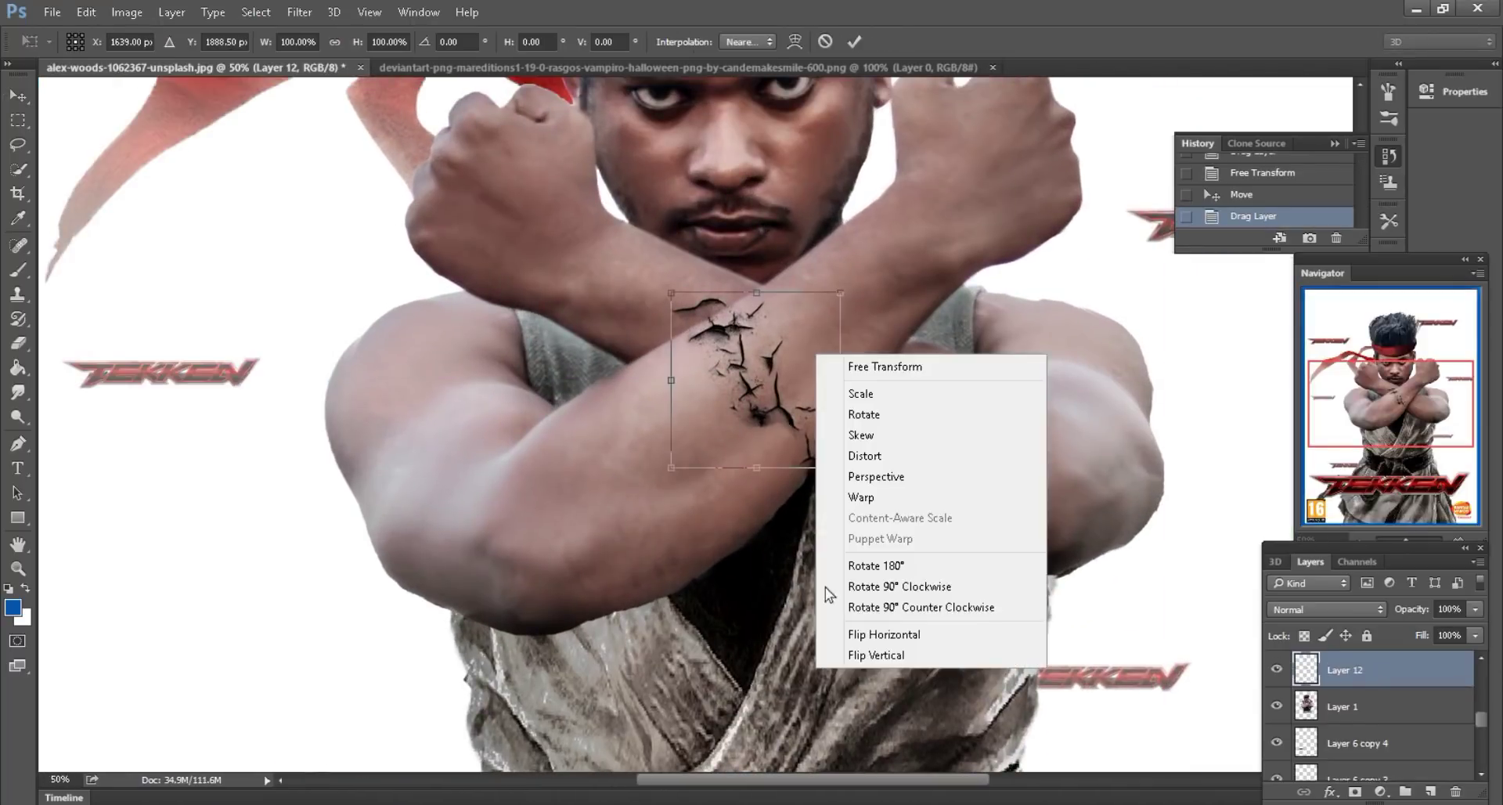
pyautogui.click(885, 639)
pyautogui.moveTo(774, 418); pyautogui.dragTo(683, 480)
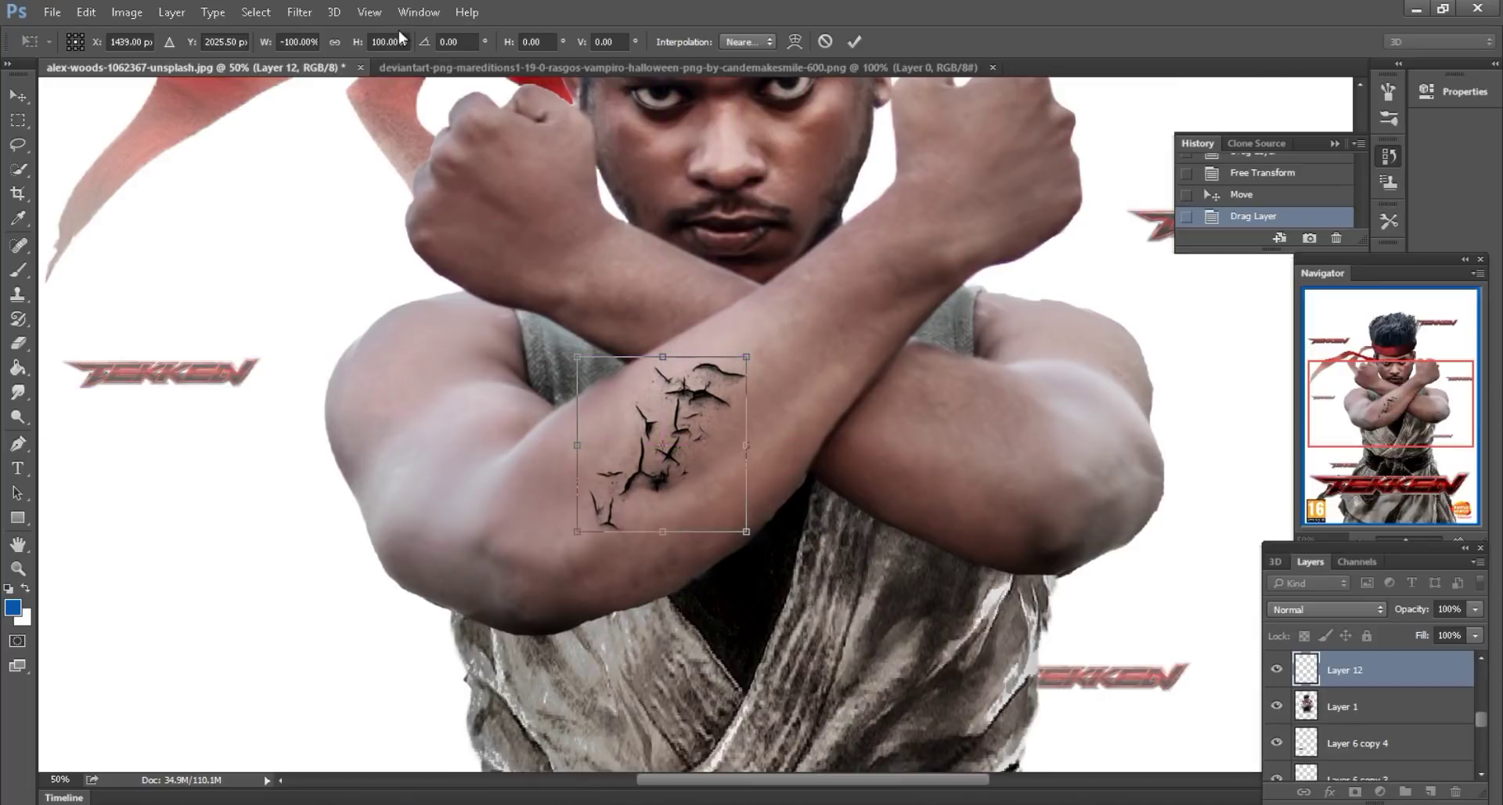
# - Stretch the cracks to 191% height, rotate about 10° clockwise, and fit them to the forearm
pyautogui.click(334, 42)
pyautogui.doubleClick(388, 42)
pyautogui.write('191')
pyautogui.press('Return')
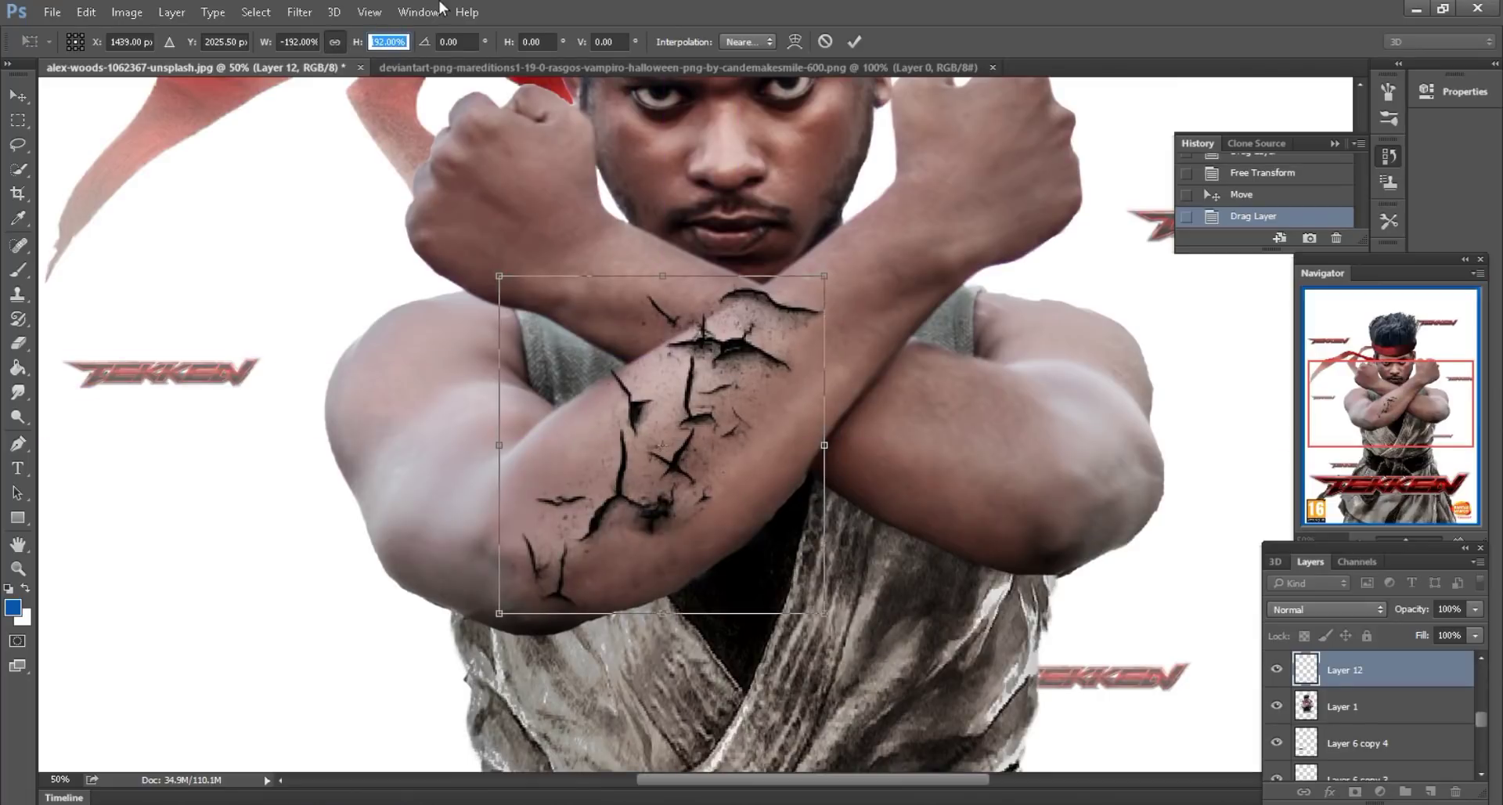
pyautogui.moveTo(792, 580); pyautogui.dragTo(839, 607)
pyautogui.moveTo(1046, 517); pyautogui.dragTo(1027, 589)
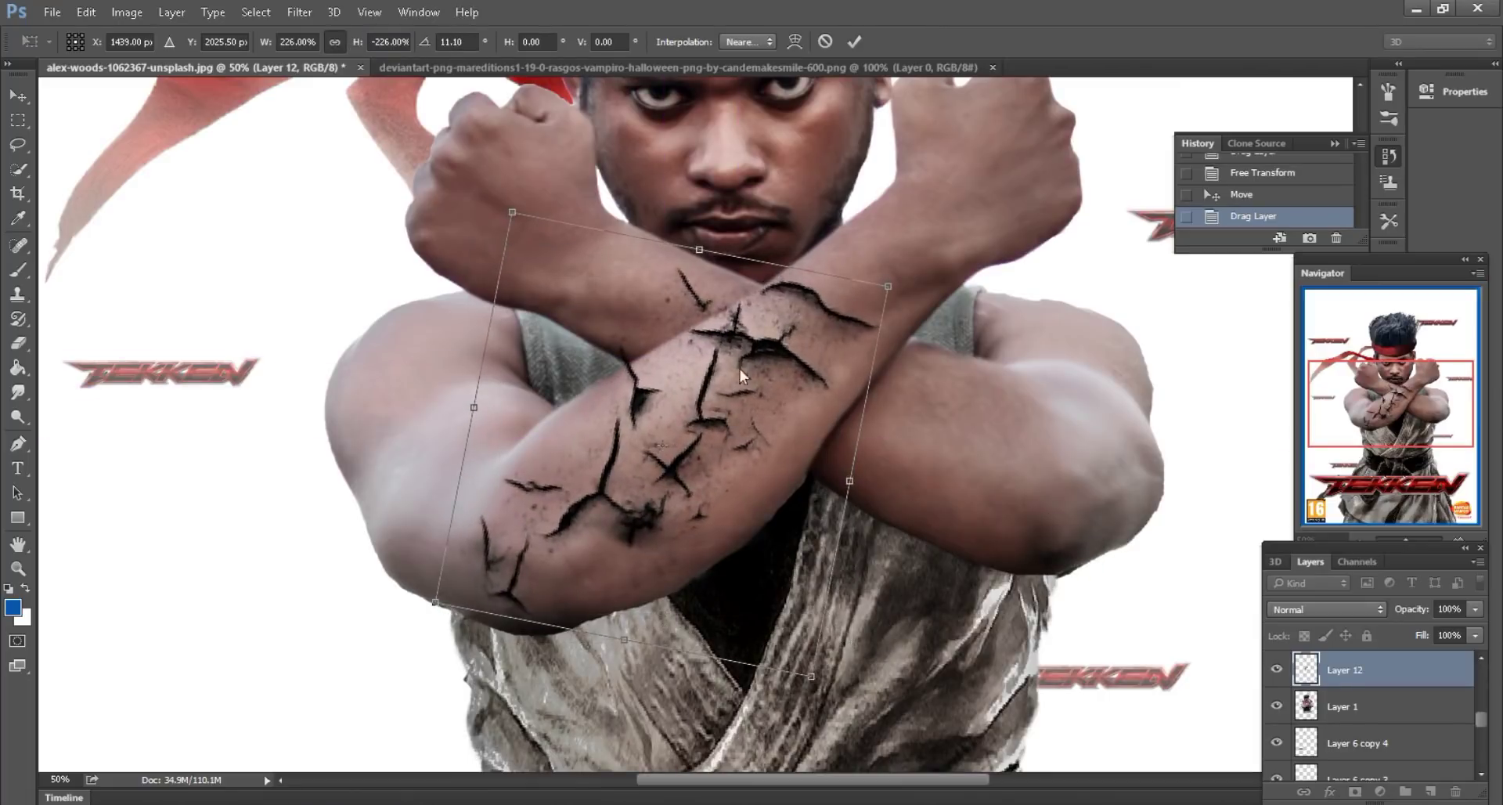
pyautogui.moveTo(715, 384); pyautogui.dragTo(755, 360)
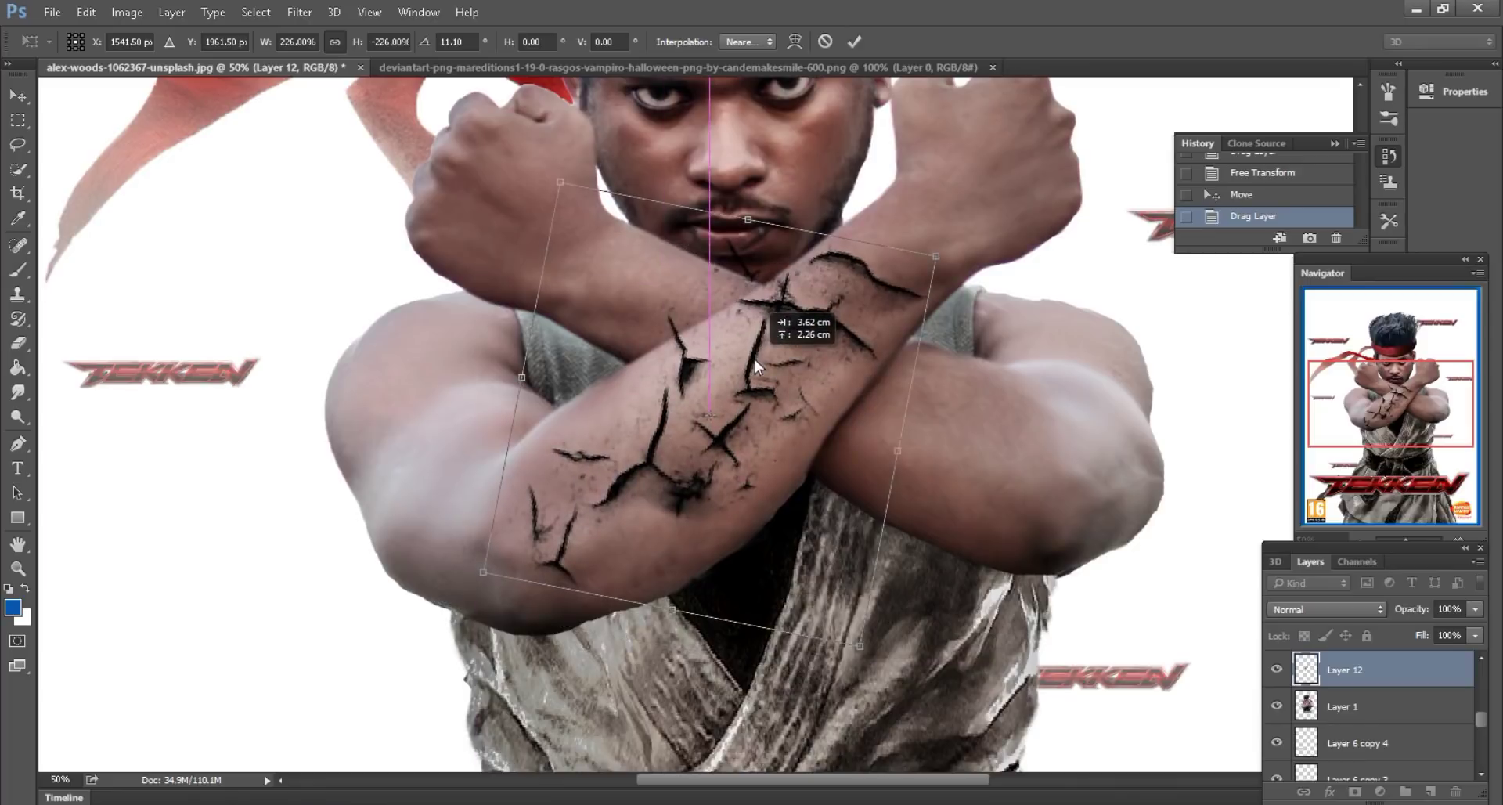
pyautogui.moveTo(755, 360); pyautogui.dragTo(752, 370)
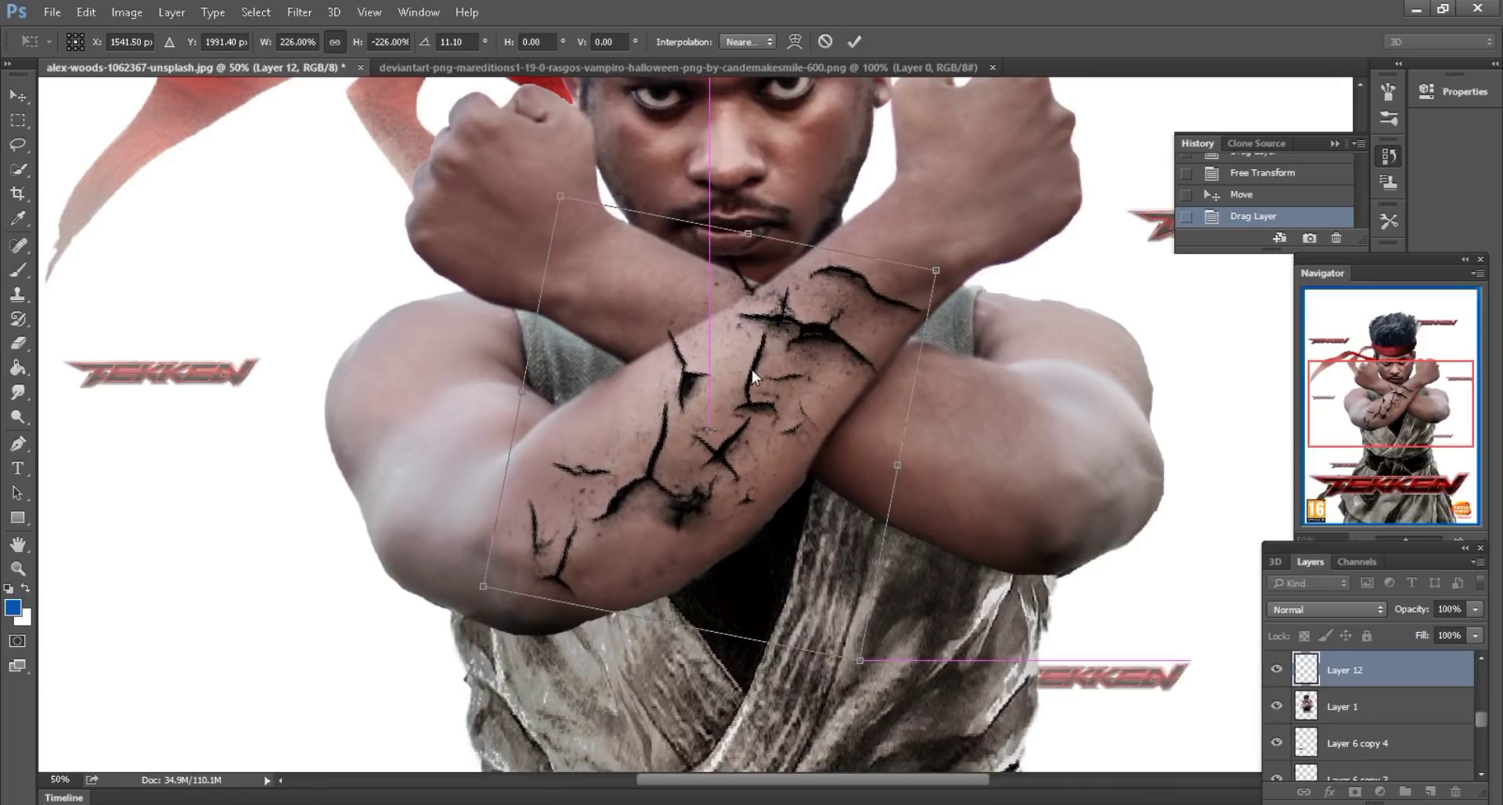
pyautogui.click(853, 43)
# - Set the crack layer to Multiply with 41% fill and erase a stray part
pyautogui.click(1326, 609)
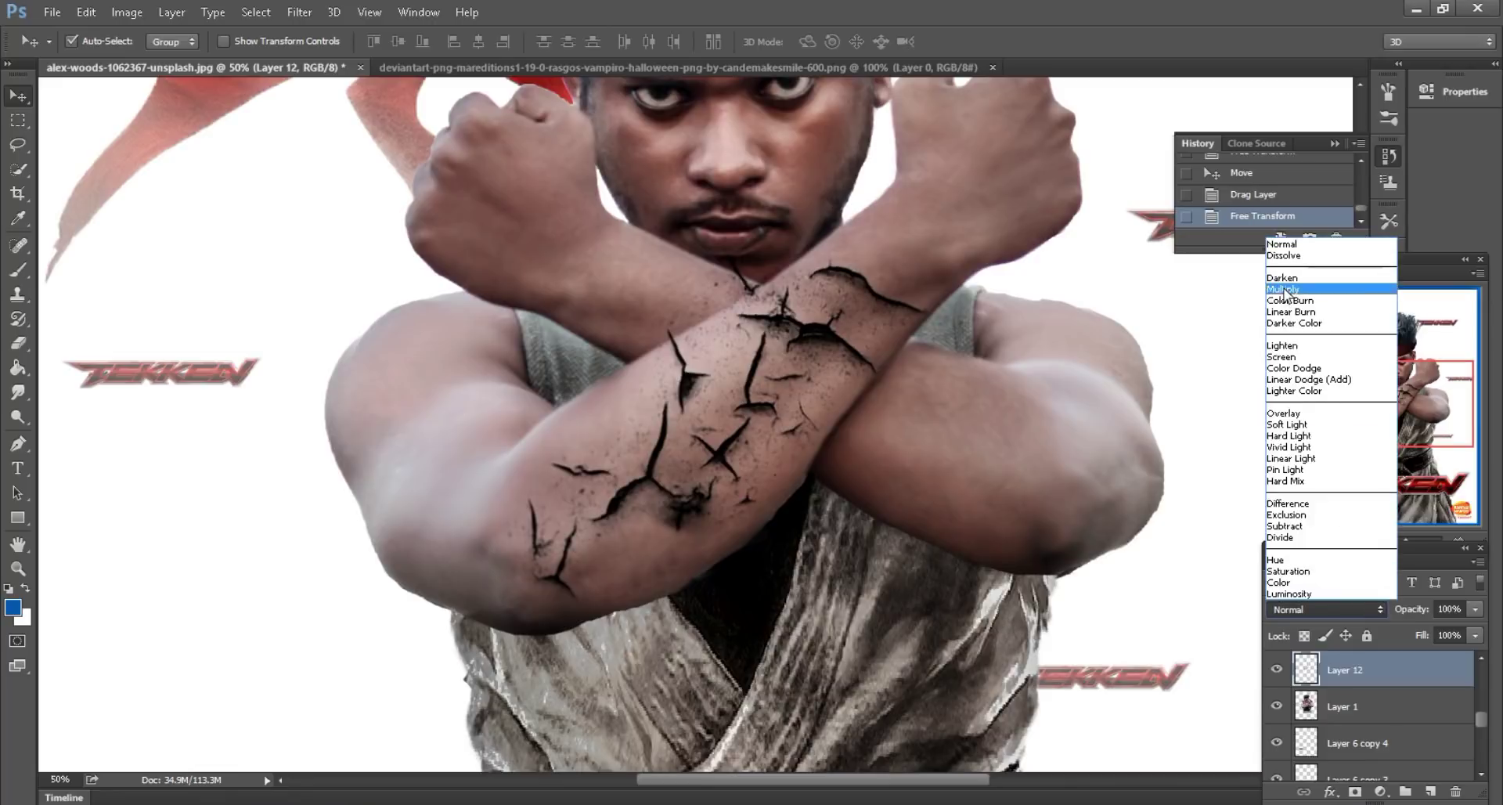
pyautogui.click(1331, 293)
pyautogui.moveTo(1420, 634); pyautogui.dragTo(1367, 635)
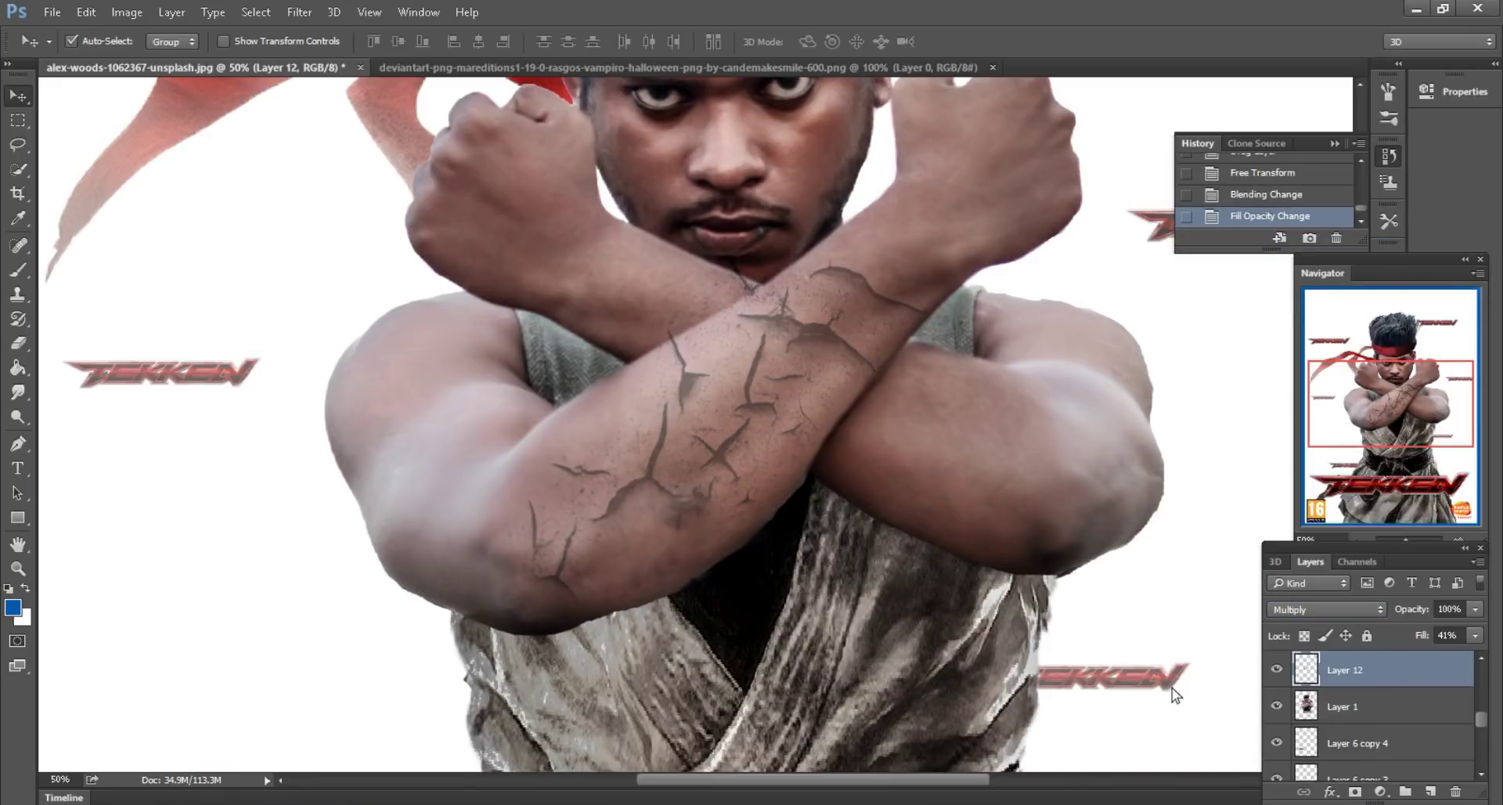
pyautogui.scroll(2, 938, 448)
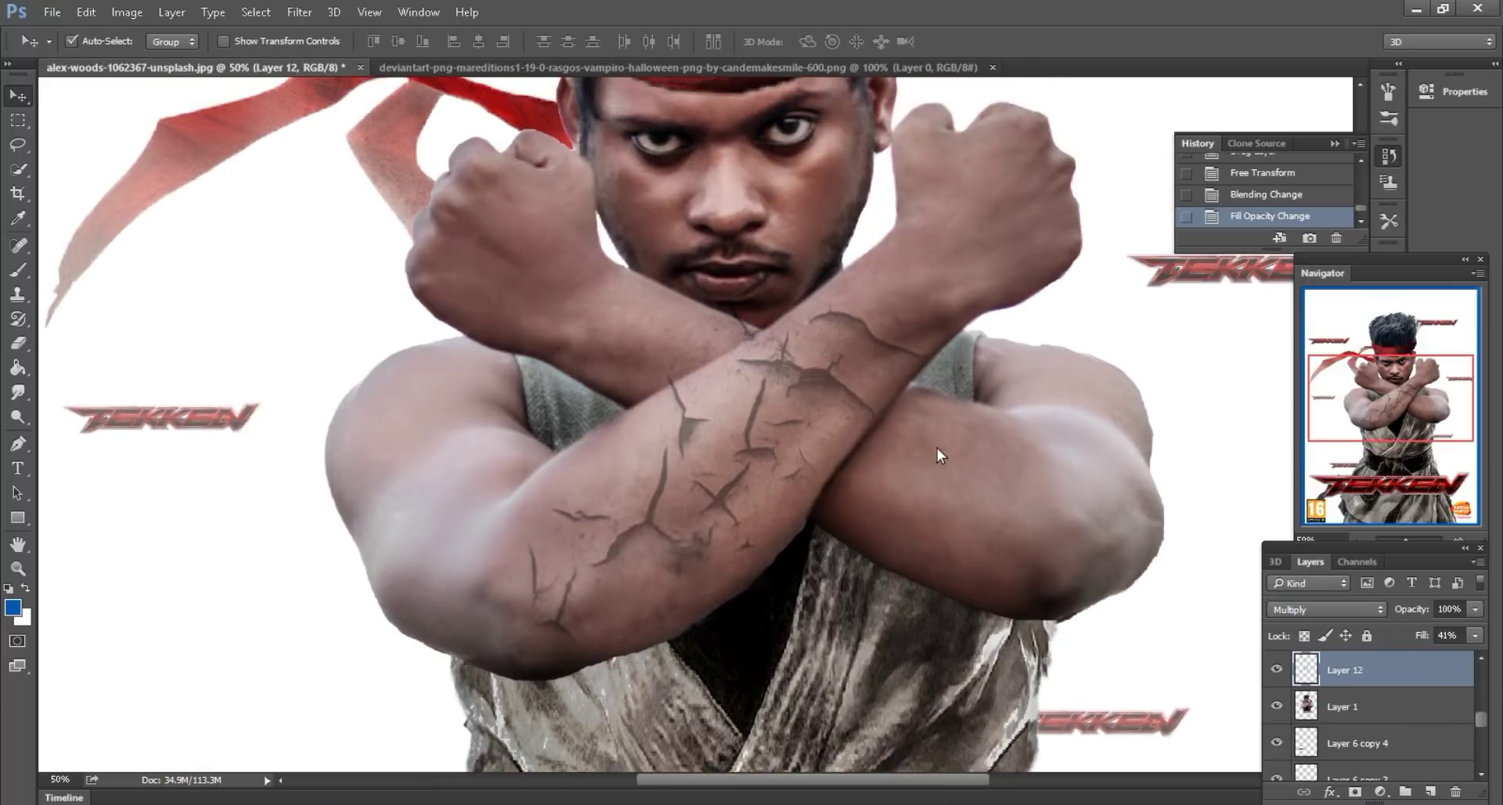
pyautogui.click(25, 343)
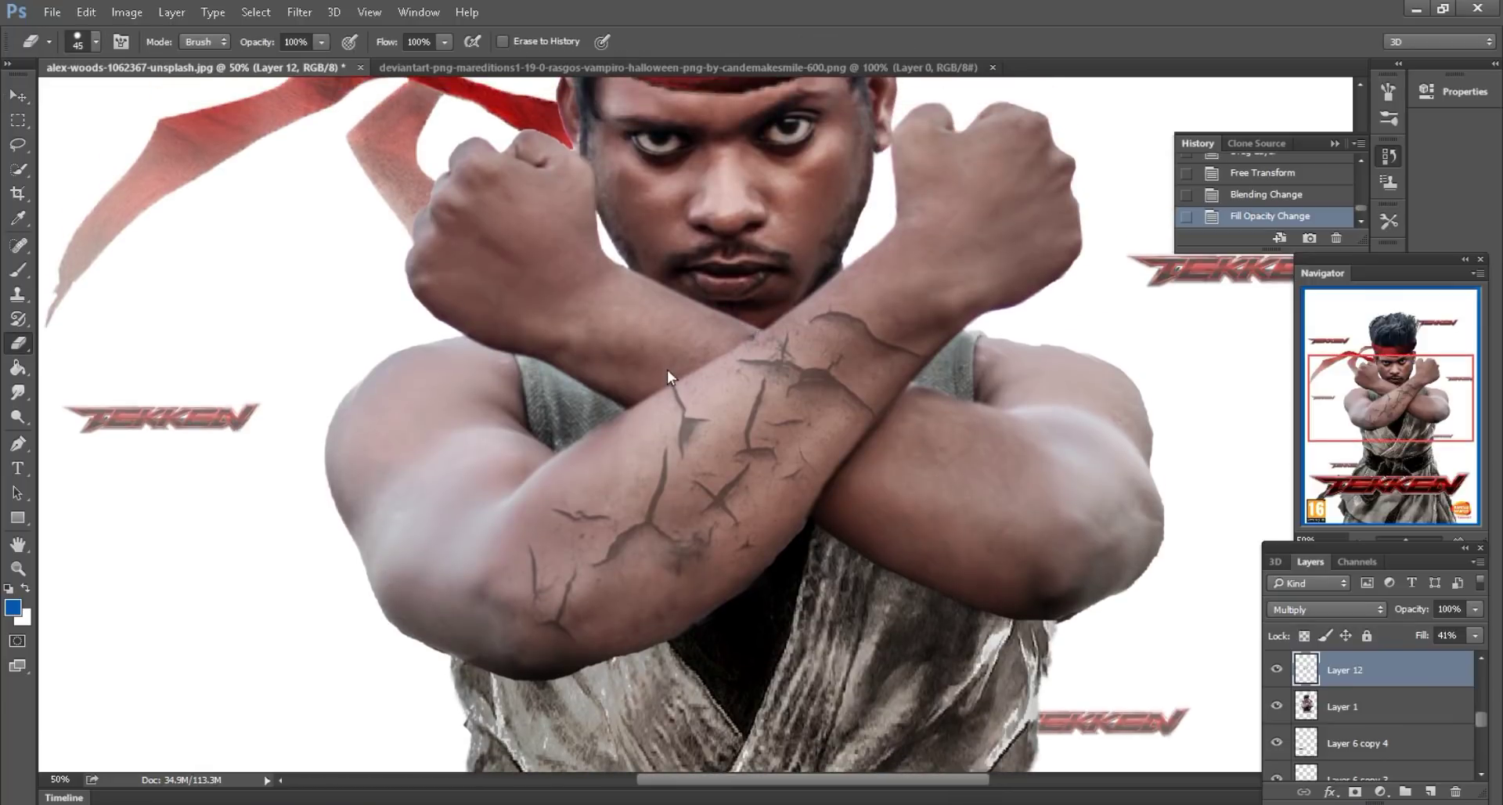
pyautogui.click(739, 330)
# - Duplicate the cracks and flip the copy horizontally onto the right forearm
pyautogui.moveTo(1374, 673); pyautogui.dragTo(1430, 792)
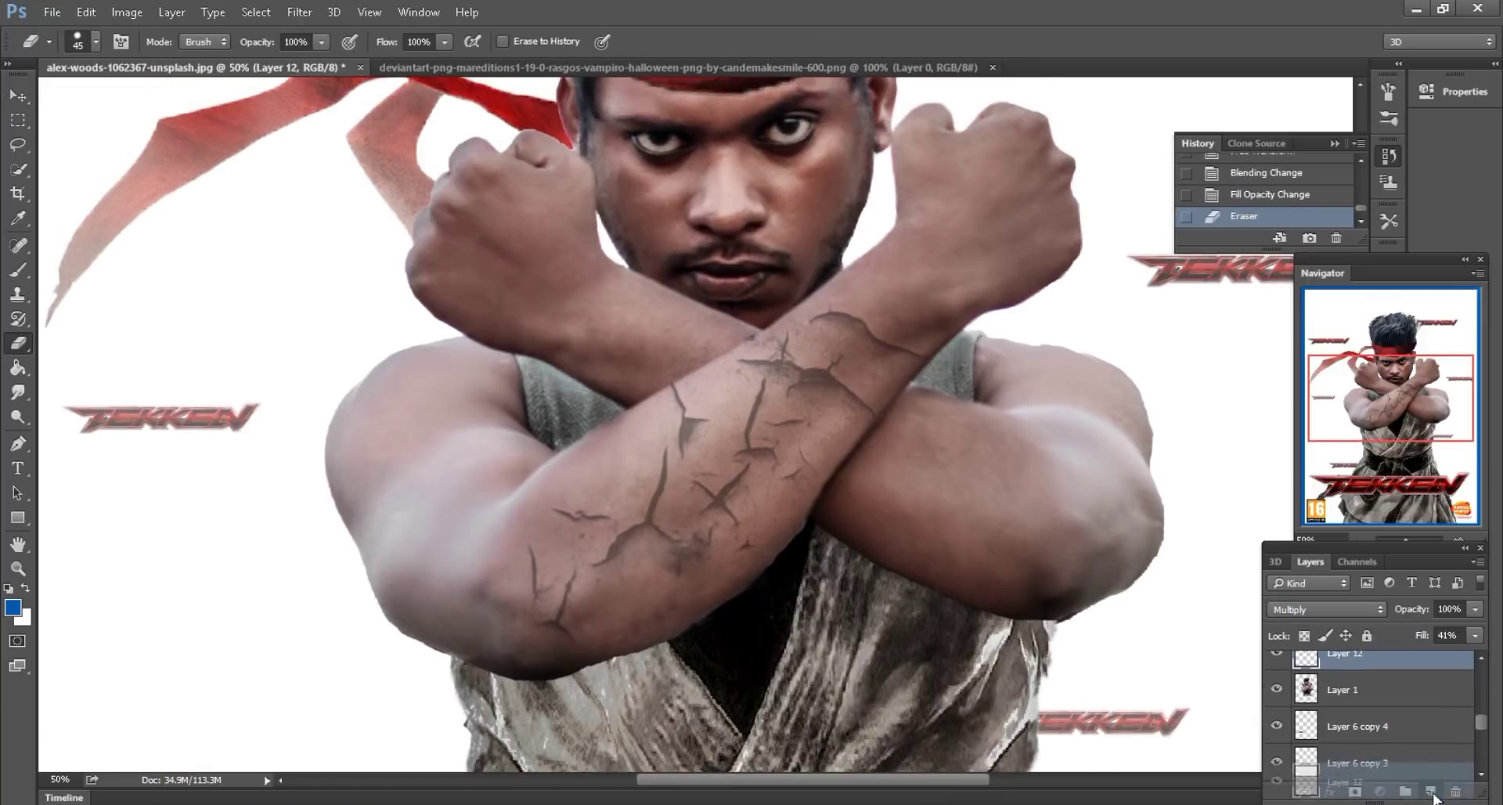
pyautogui.scroll(-1, 742, 316)
pyautogui.scroll(-2, 742, 317)
pyautogui.moveTo(735, 415); pyautogui.dragTo(877, 413)
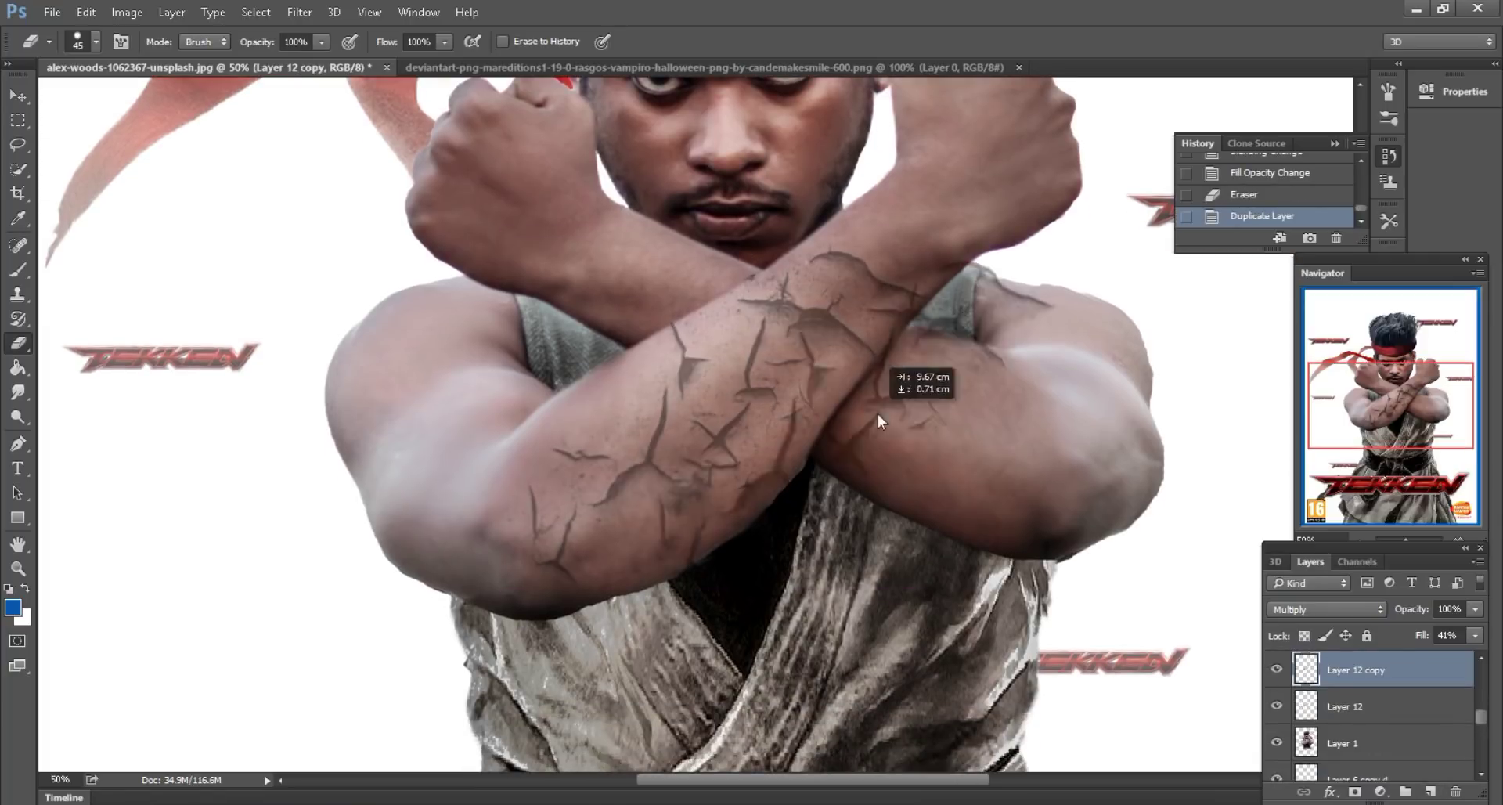
pyautogui.click(86, 11)
pyautogui.click(157, 382)
pyautogui.rightClick(911, 429)
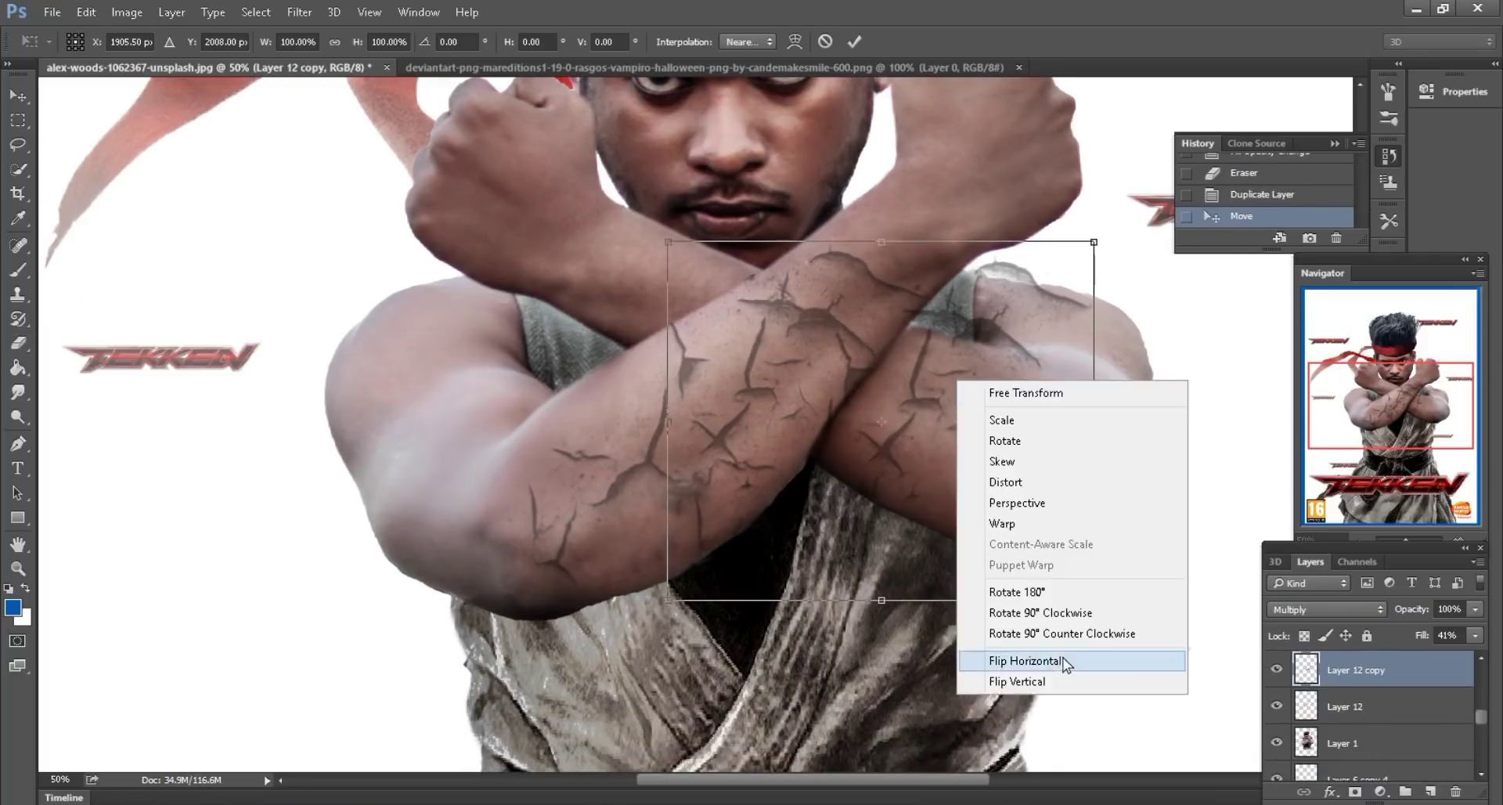
pyautogui.click(1066, 658)
pyautogui.moveTo(1013, 515); pyautogui.dragTo(1055, 501)
pyautogui.scroll(2, 534, 279)
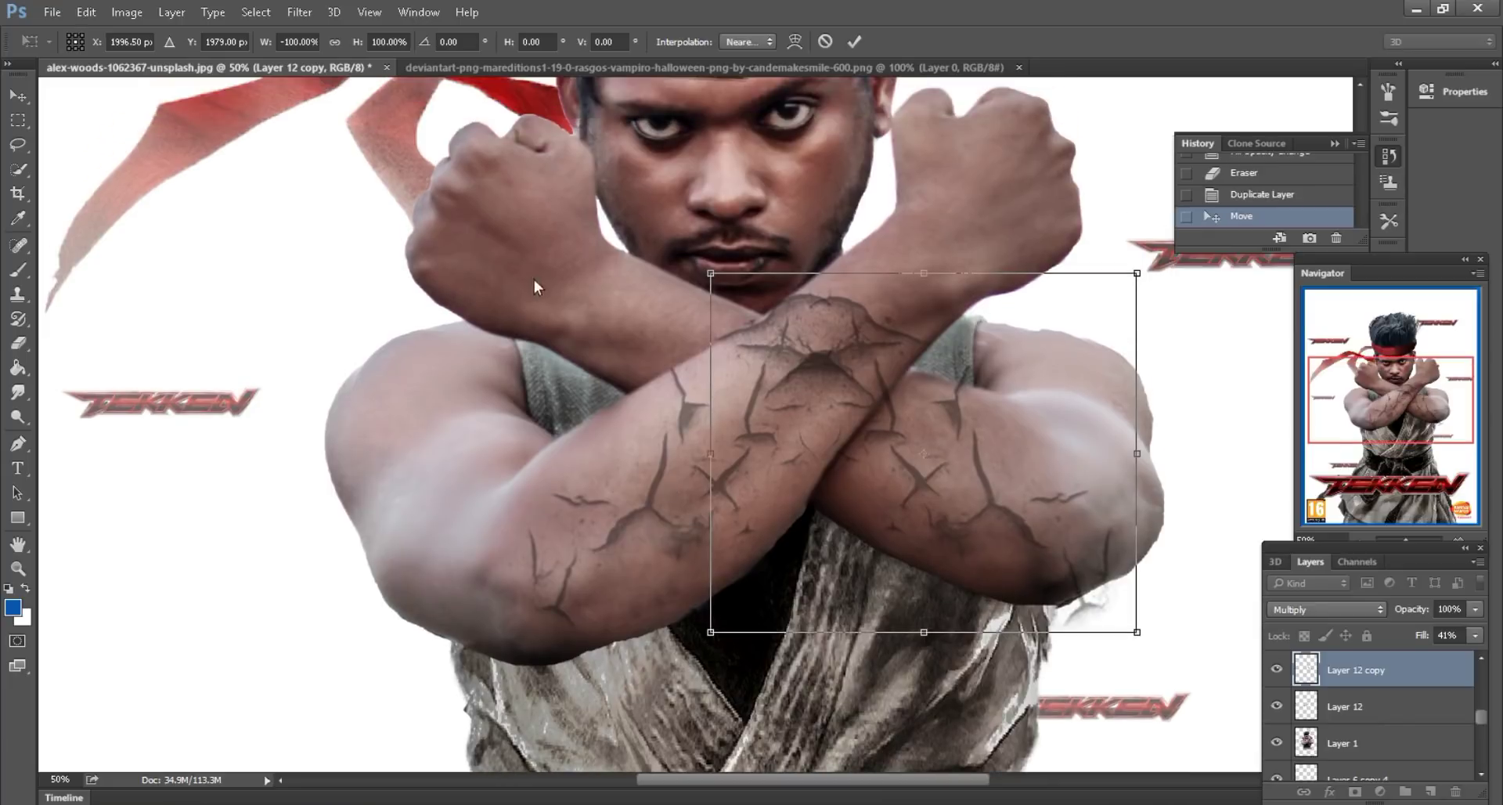
pyautogui.click(855, 41)
# - Erase crack texture spilling off the arm, then duplicate the copy to deepen the cracks
pyautogui.press('e')
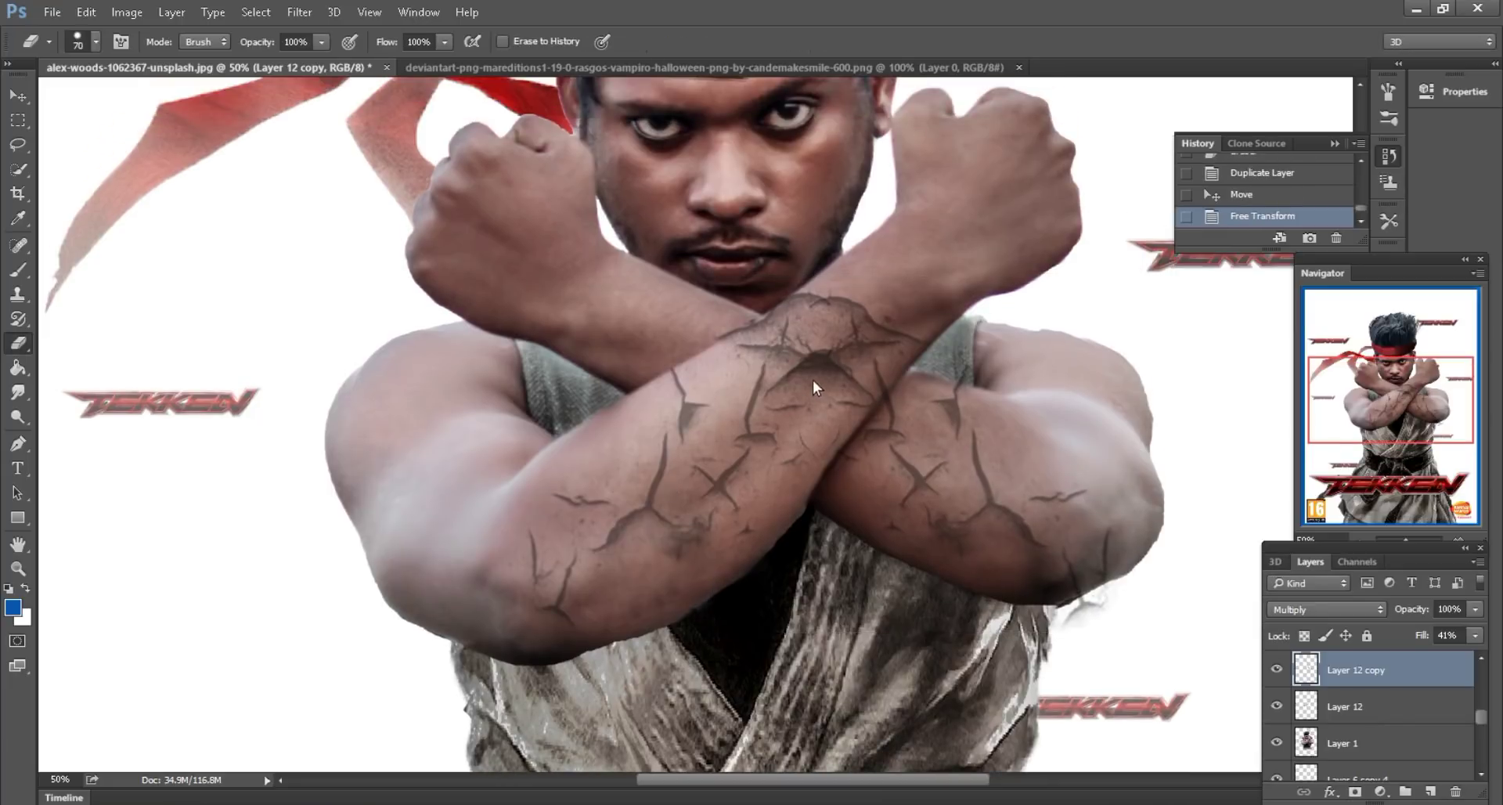
pyautogui.moveTo(830, 427)
pyautogui.mouseDown()
pyautogui.moveTo(745, 379)
pyautogui.moveTo(862, 294)
pyautogui.mouseUp()
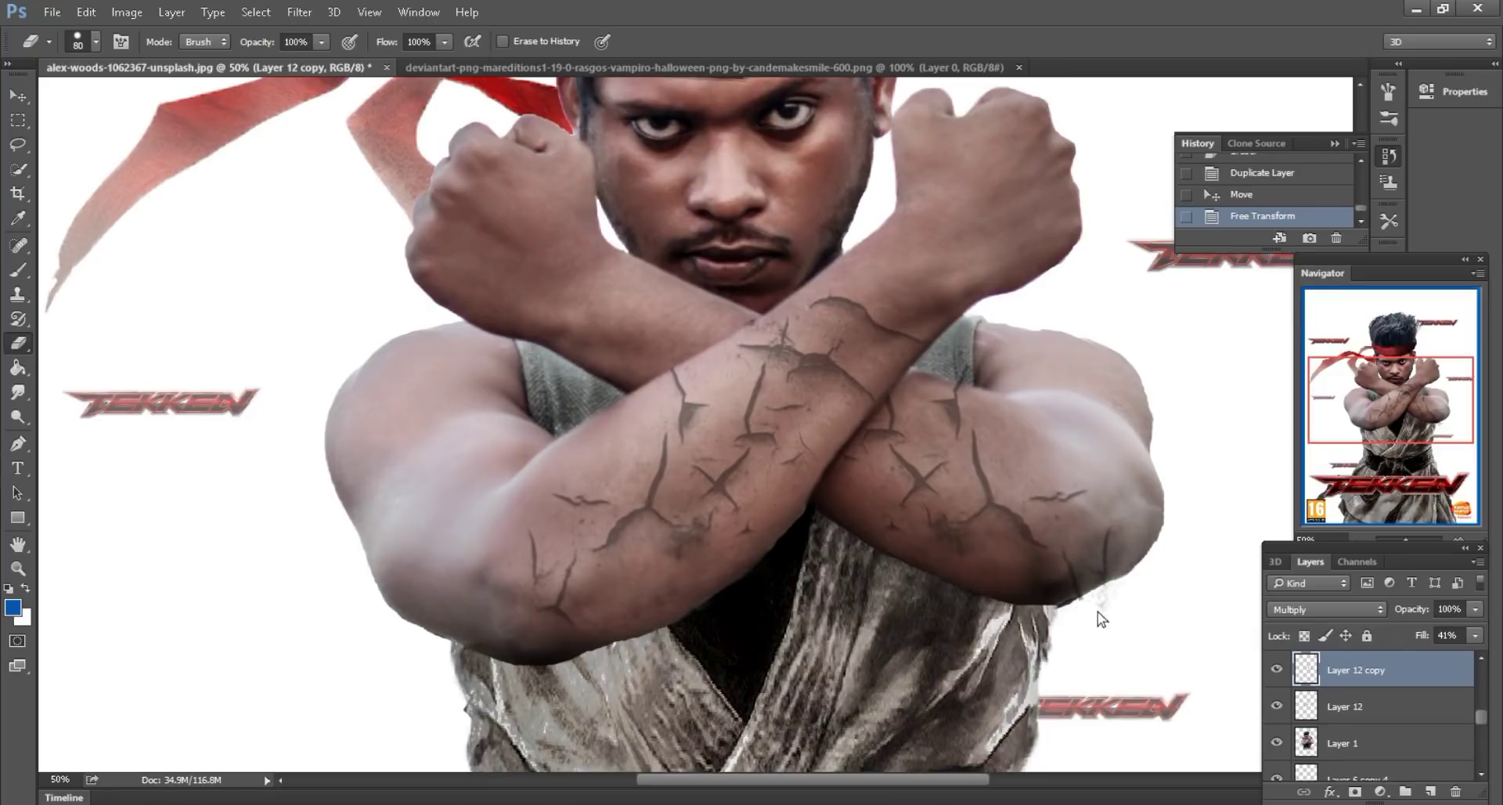
pyautogui.click(972, 369)
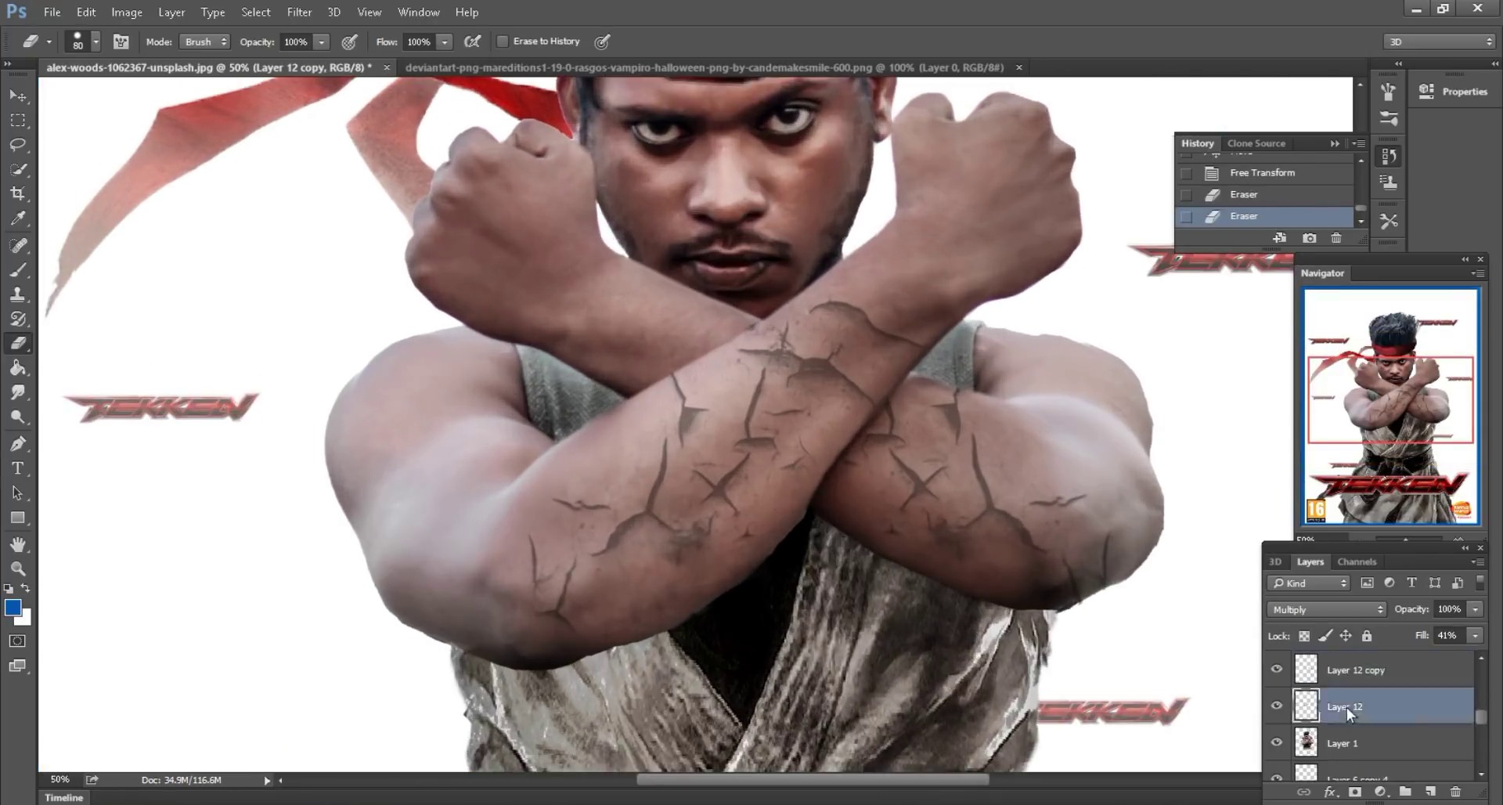
pyautogui.moveTo(1347, 672); pyautogui.dragTo(1431, 793)
pyautogui.scroll(2, 709, 505)
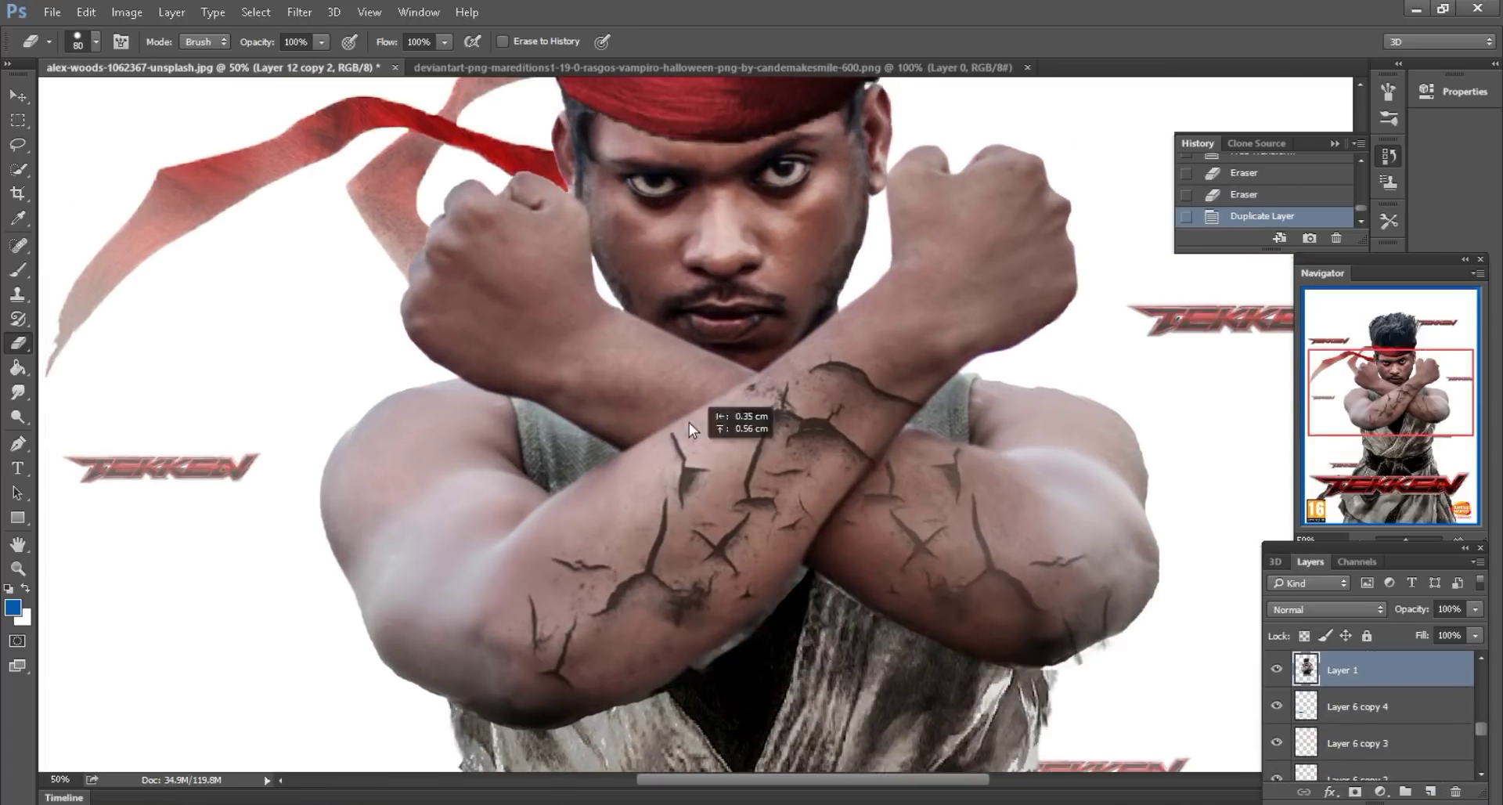
pyautogui.moveTo(689, 421); pyautogui.dragTo(1195, 302)
pyautogui.hotkey('ctrl', 'z')
pyautogui.scroll(2, 1290, 711)
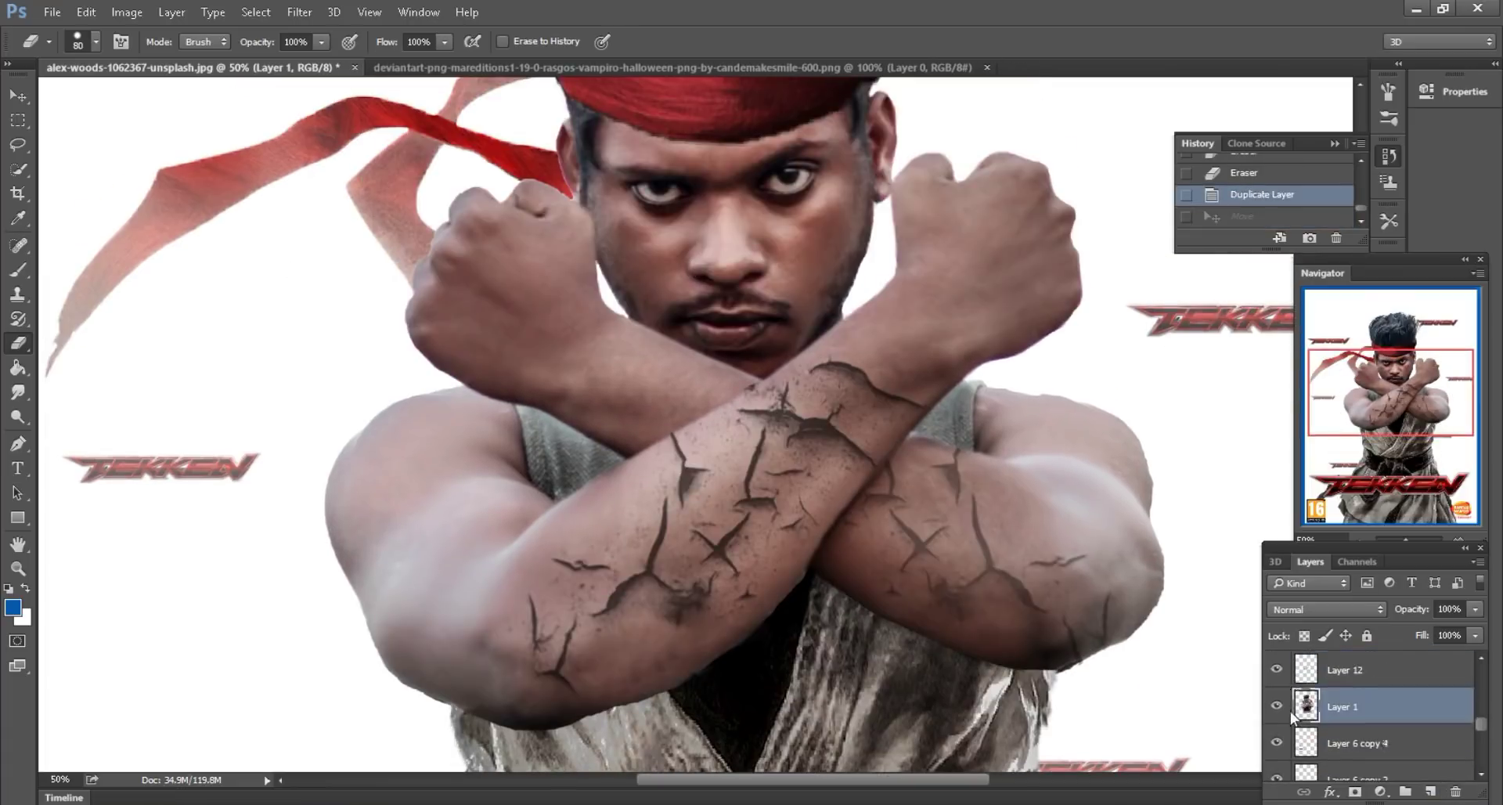
# - Select Layer 12 copy 2, check it by toggling visibility, and move it toward the upper arm
pyautogui.click(1286, 707)
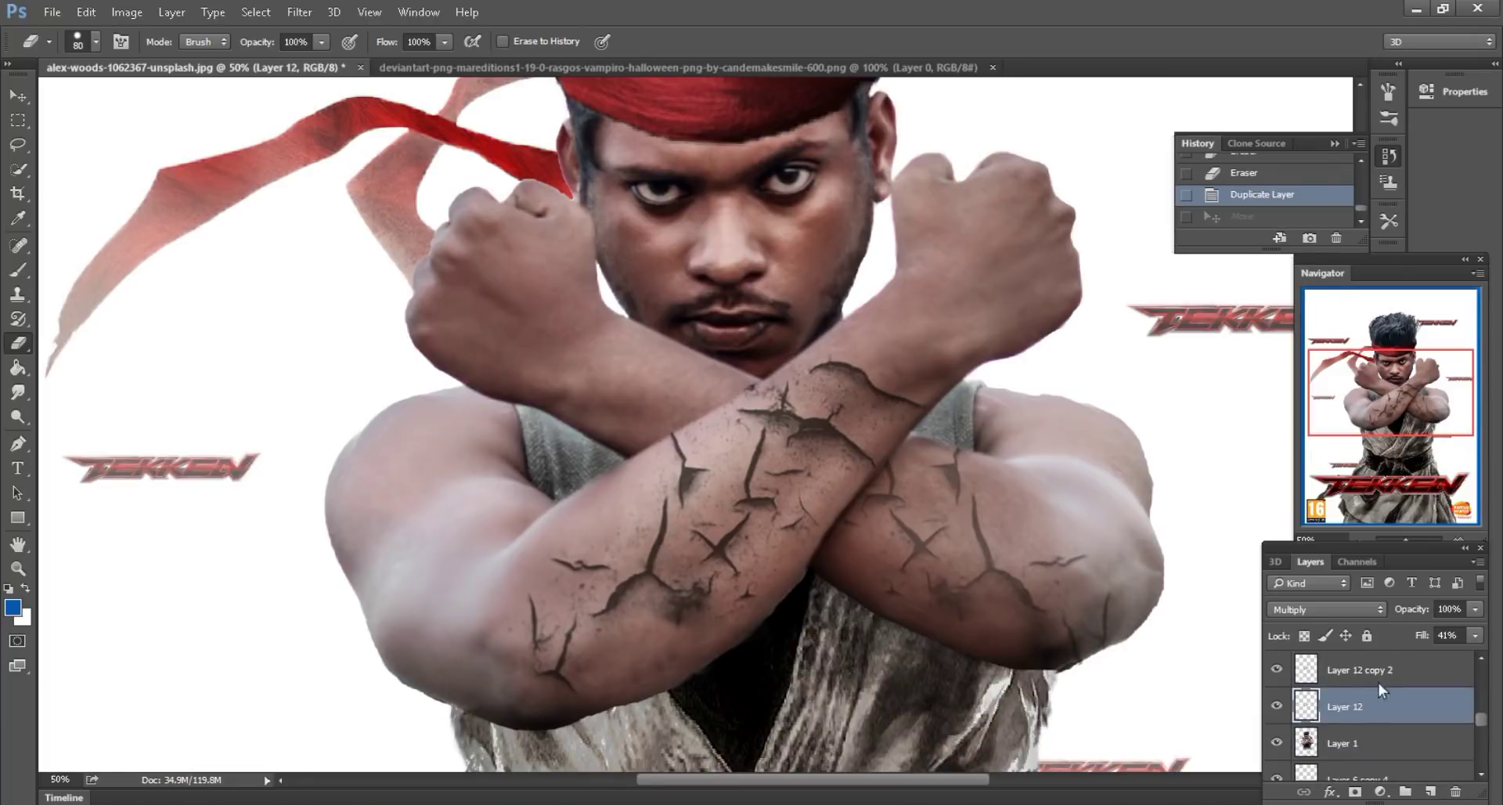
pyautogui.click(1379, 675)
pyautogui.click(1276, 669)
pyautogui.click(1276, 670)
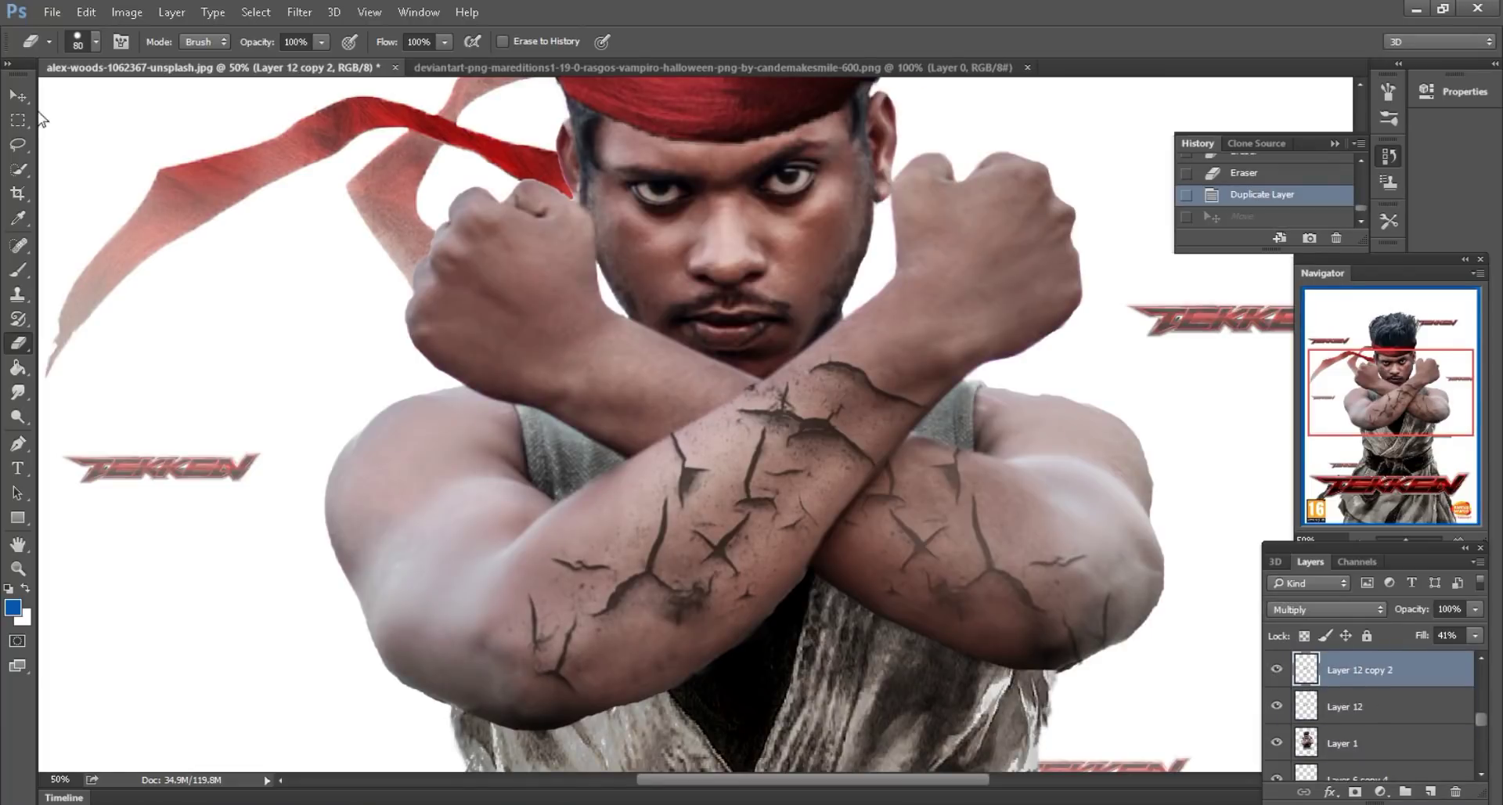
pyautogui.click(18, 94)
pyautogui.moveTo(801, 430); pyautogui.dragTo(688, 355)
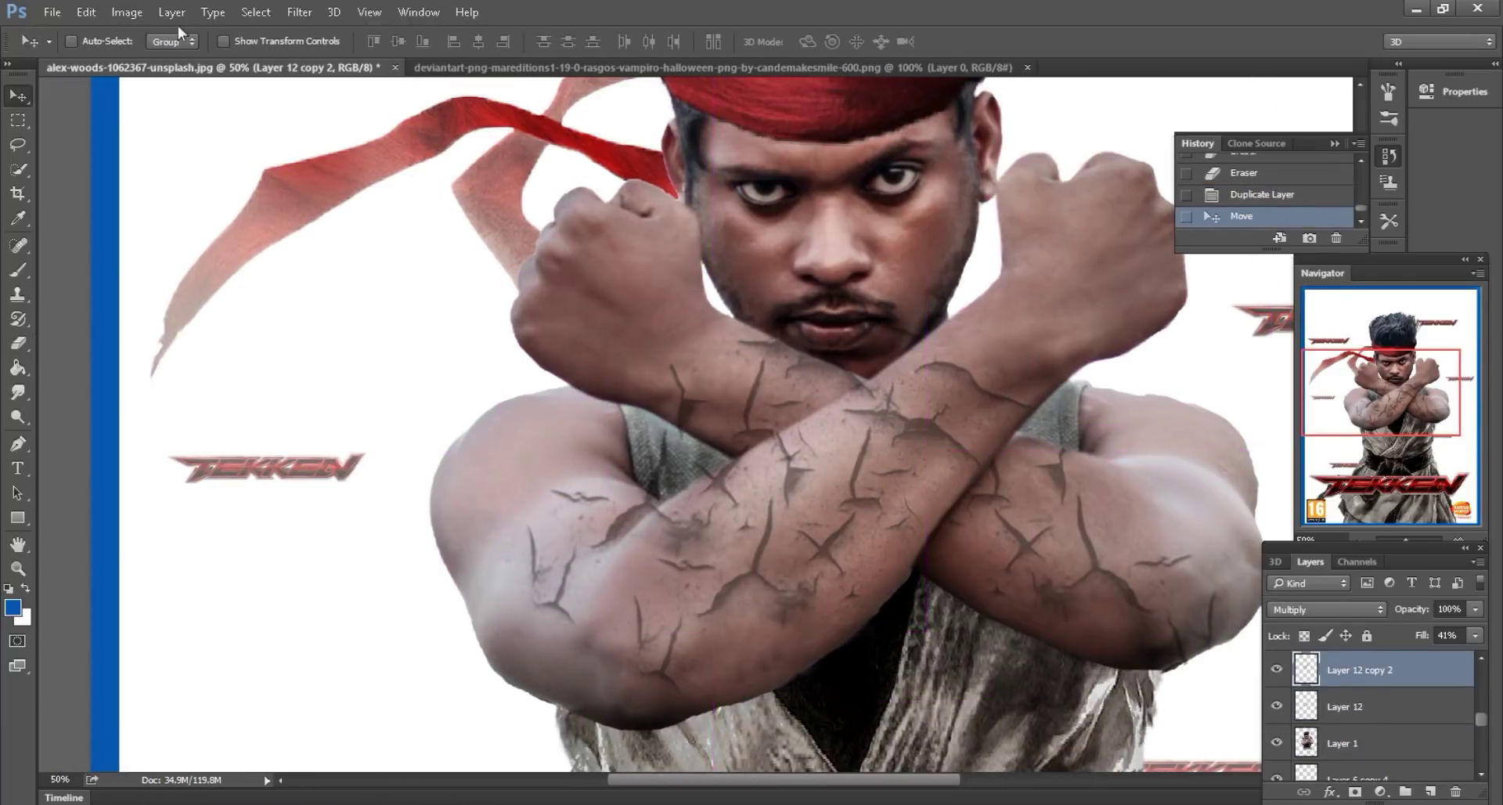
# - Flip the crack layer horizontally, shrink it to 84%, and place it over the upper forearm and fist
pyautogui.click(86, 12)
pyautogui.click(133, 379)
pyautogui.rightClick(865, 430)
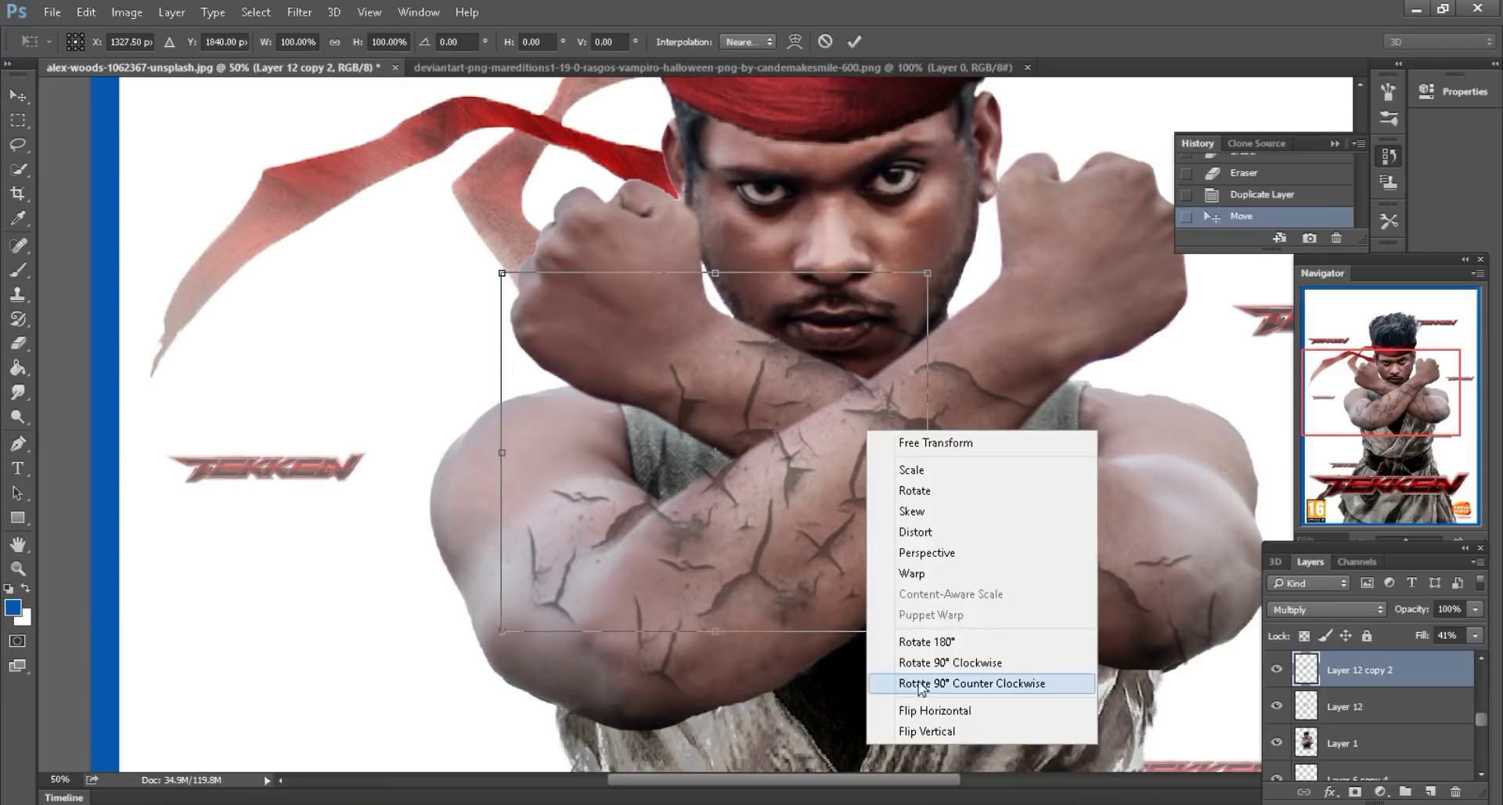
pyautogui.click(901, 707)
pyautogui.moveTo(855, 357)
pyautogui.mouseDown()
pyautogui.moveTo(858, 389)
pyautogui.moveTo(881, 301)
pyautogui.mouseUp()
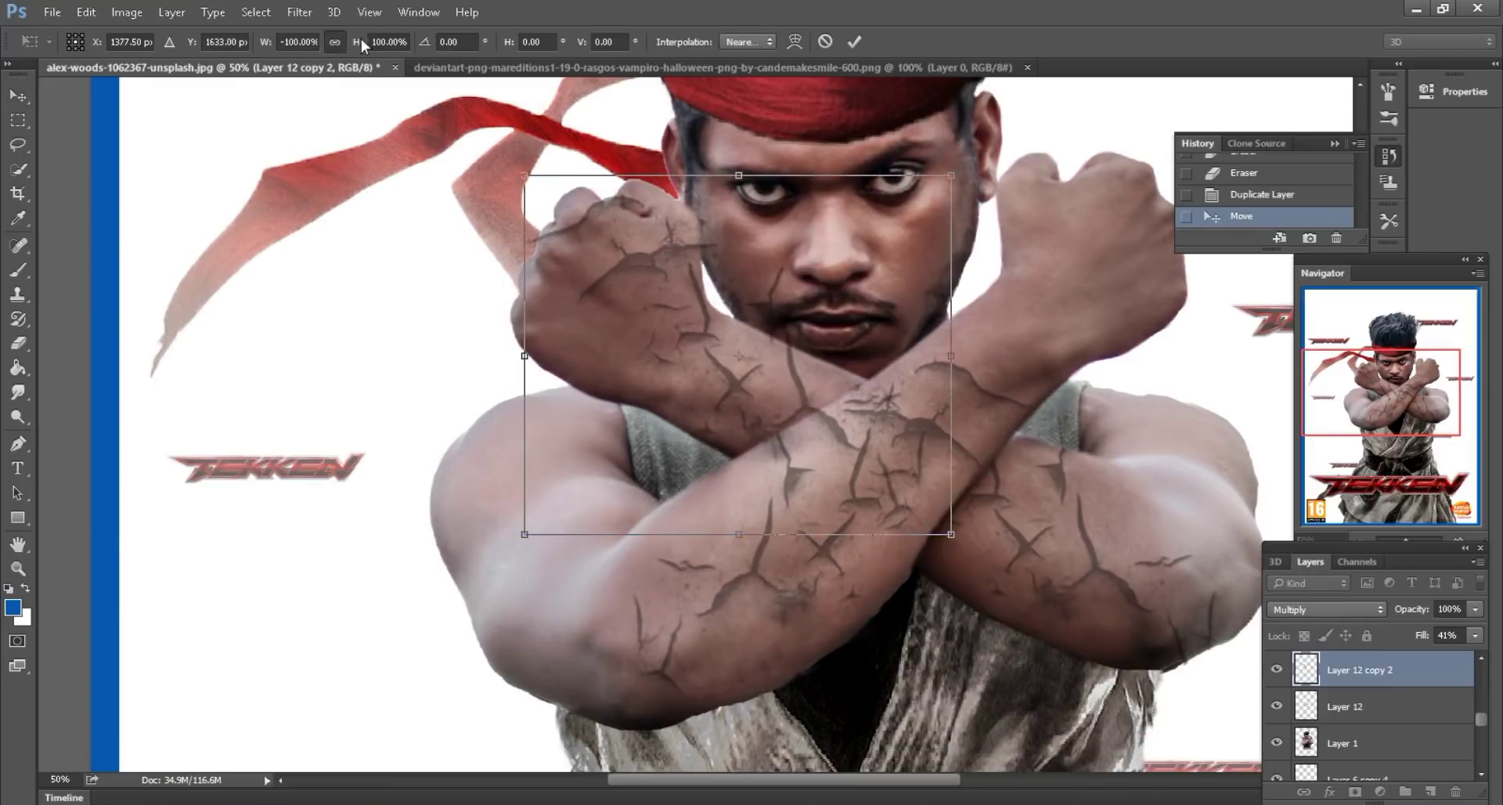
pyautogui.moveTo(361, 39); pyautogui.dragTo(344, 39)
pyautogui.moveTo(689, 274); pyautogui.dragTo(653, 286)
# - Warp the cracks to follow the arm's curve
pyautogui.rightClick(806, 254)
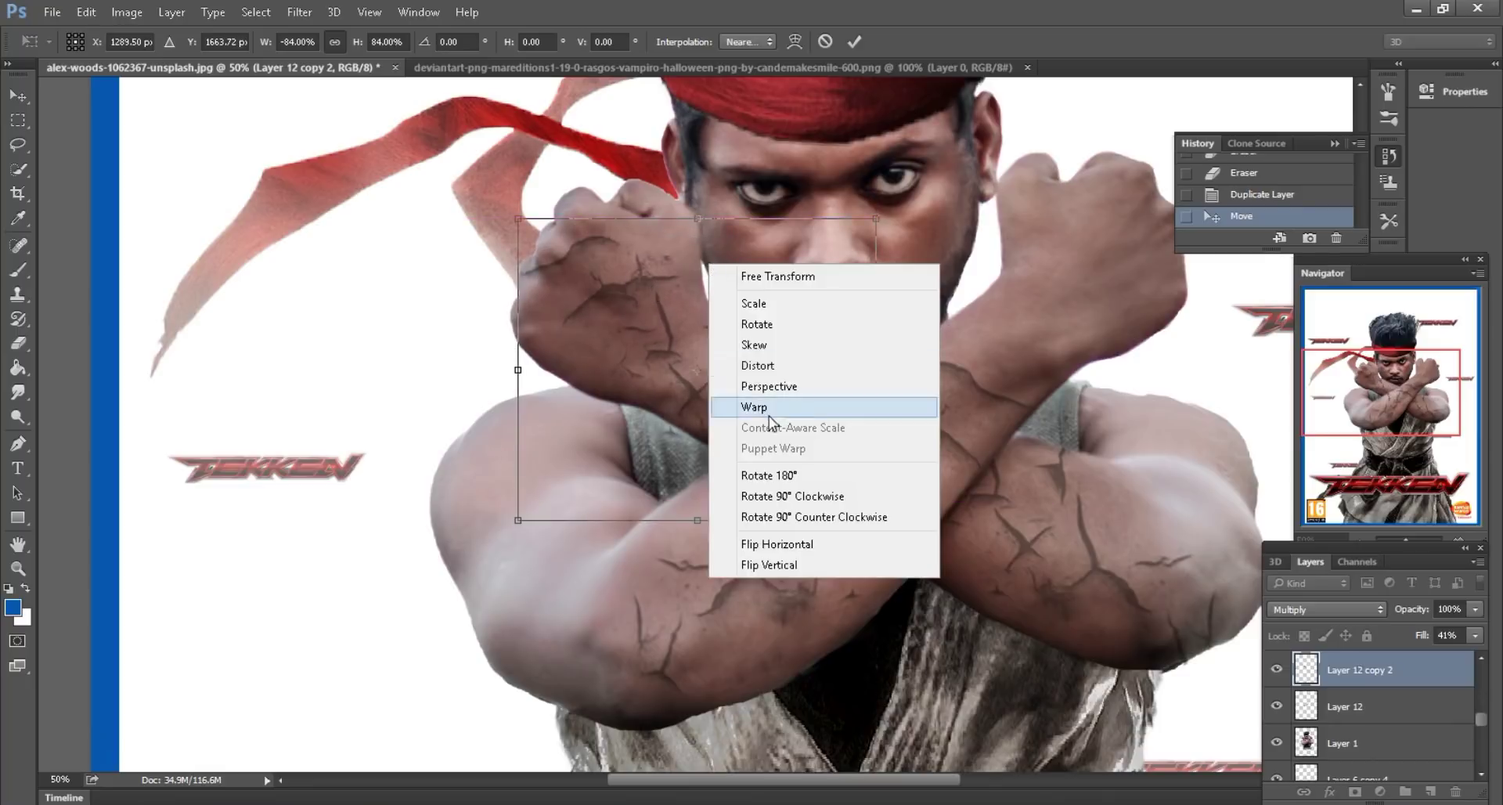
pyautogui.click(732, 395)
pyautogui.moveTo(538, 280); pyautogui.dragTo(523, 357)
pyautogui.click(854, 43)
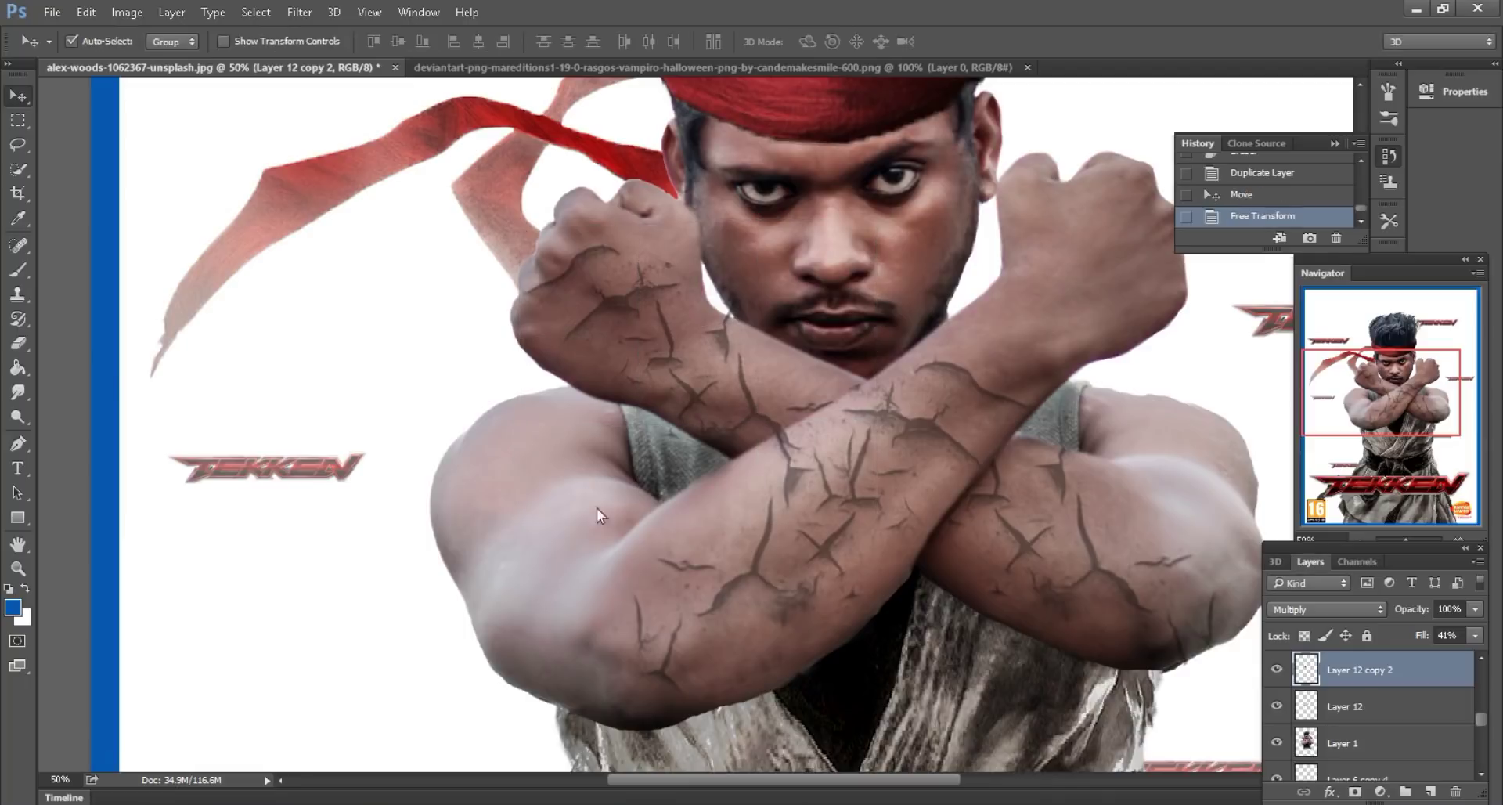
# - Erase excess crack texture off the forearm's edges and check the whole poster
pyautogui.press('e')
pyautogui.moveTo(811, 442)
pyautogui.mouseDown()
pyautogui.moveTo(885, 425)
pyautogui.moveTo(858, 486)
pyautogui.mouseUp()
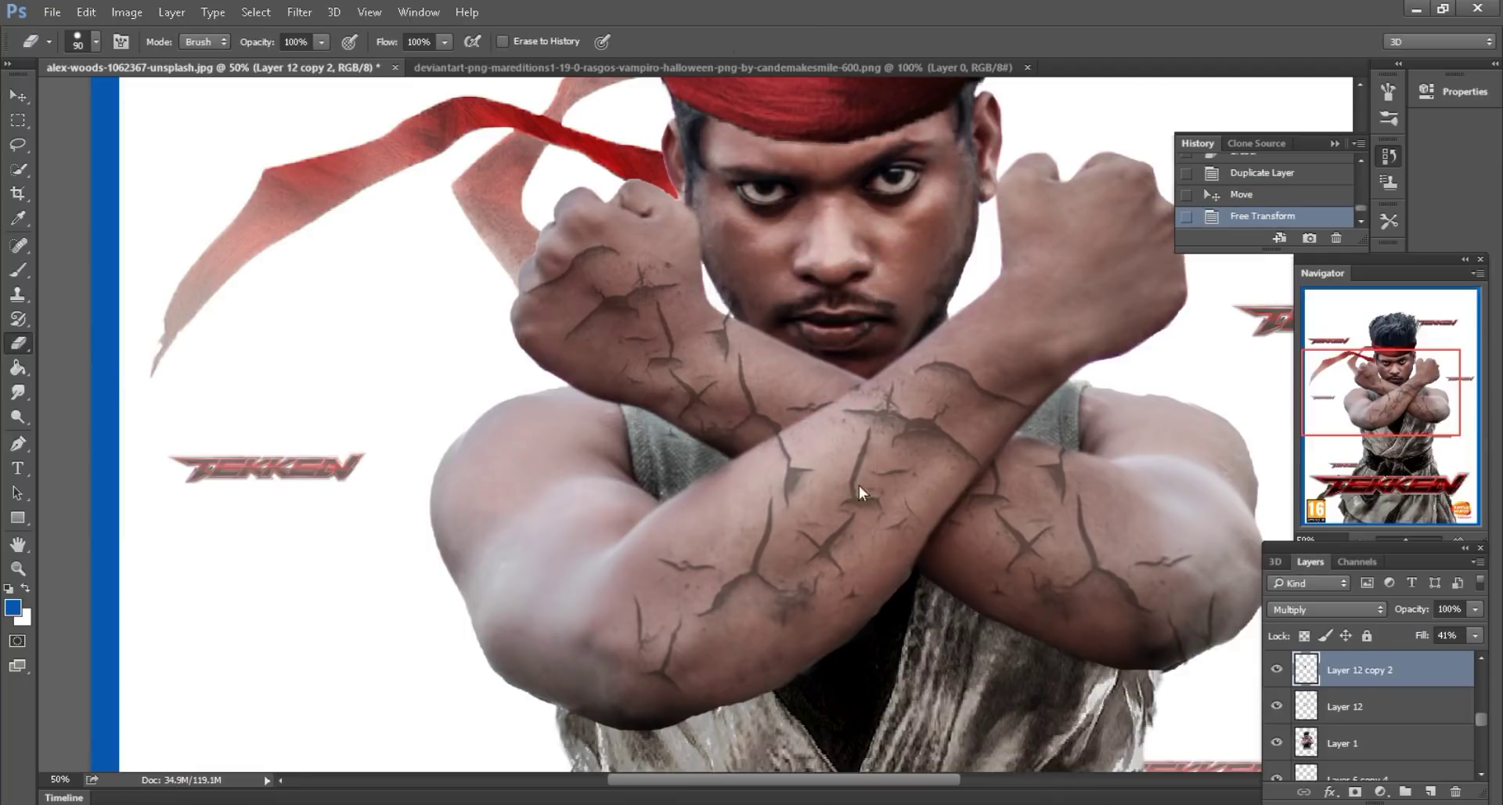
pyautogui.click(650, 548)
pyautogui.moveTo(855, 335); pyautogui.dragTo(800, 500)
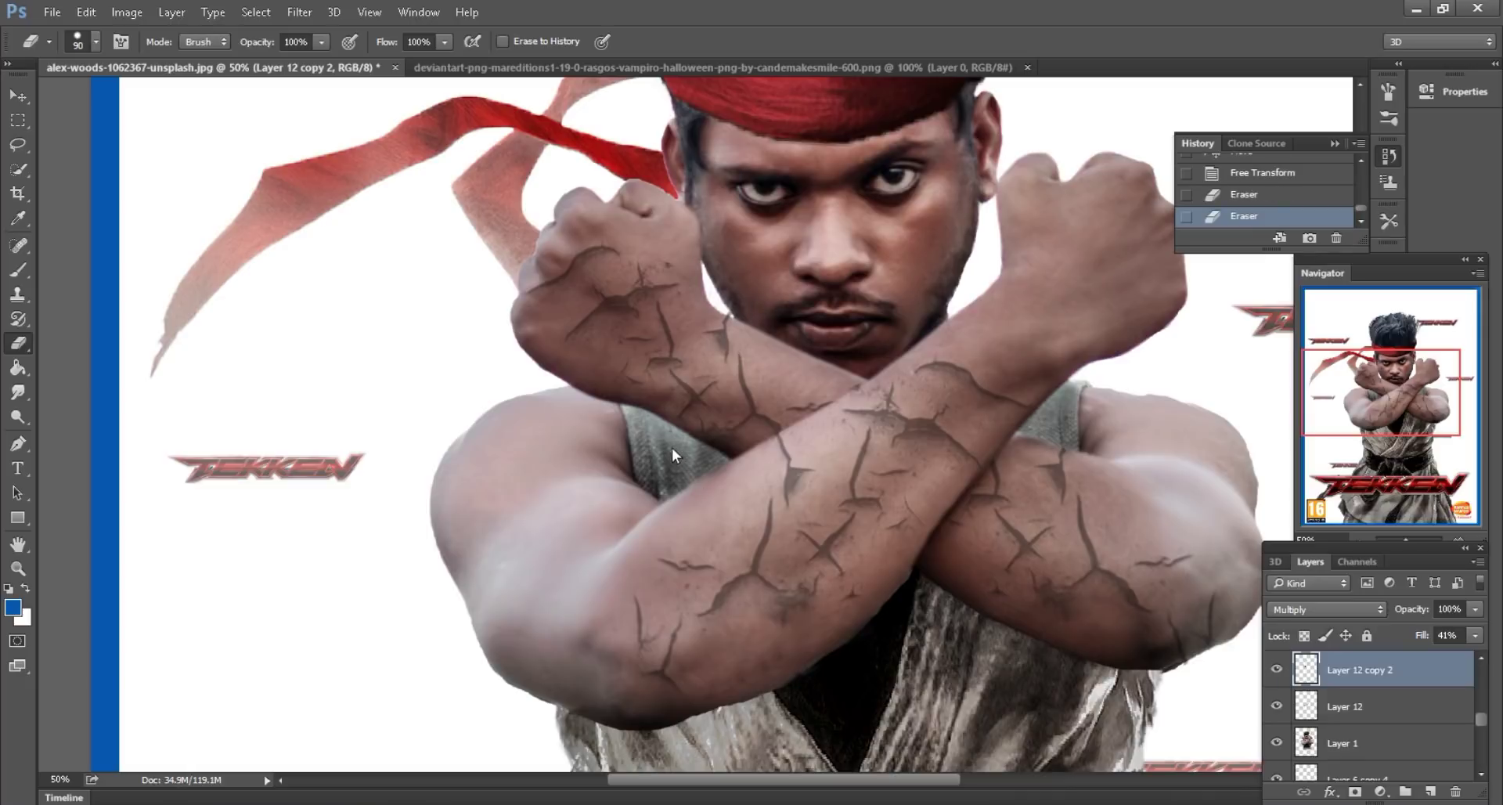
pyautogui.hotkey('ctrl', '-')
pyautogui.hotkey('ctrl', '-')
pyautogui.hotkey('ctrl', '-')
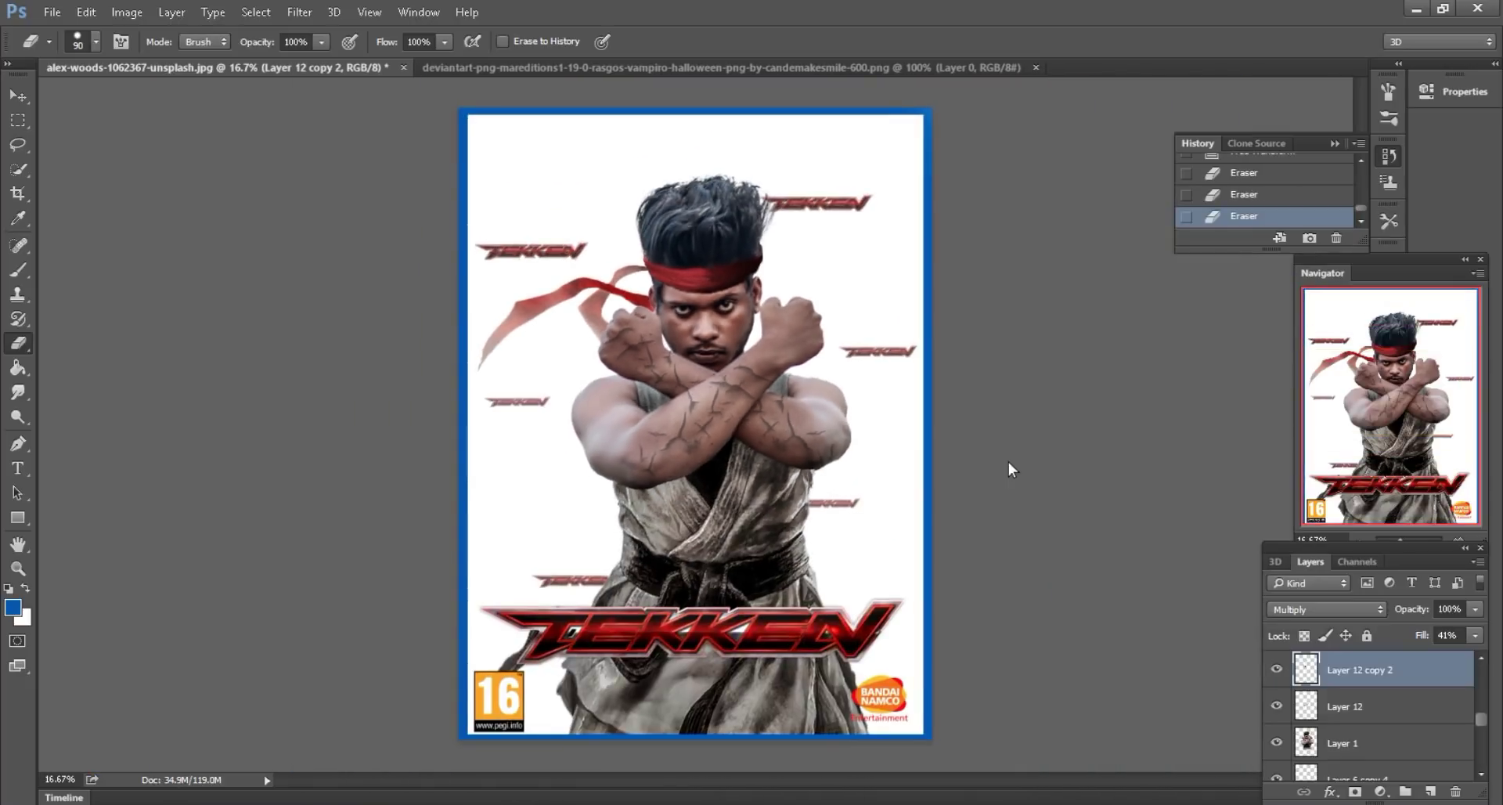
pyautogui.hotkey('ctrl', '+')
pyautogui.hotkey('ctrl', '+')
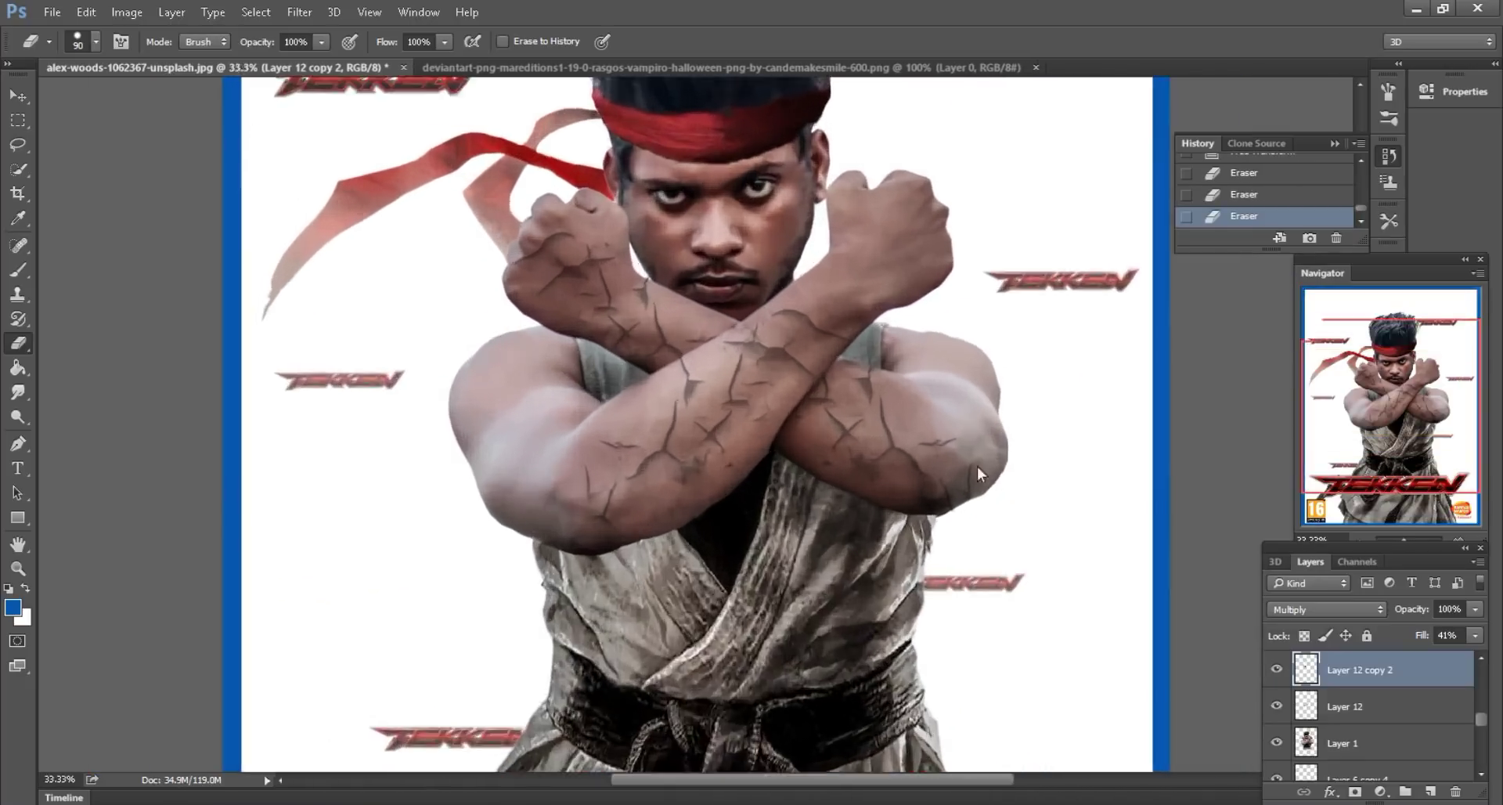
# - Revert an attempted layer reorder and duplicate the crack layer as Layer 12 copy 3
pyautogui.moveTo(1392, 706); pyautogui.dragTo(1417, 756)
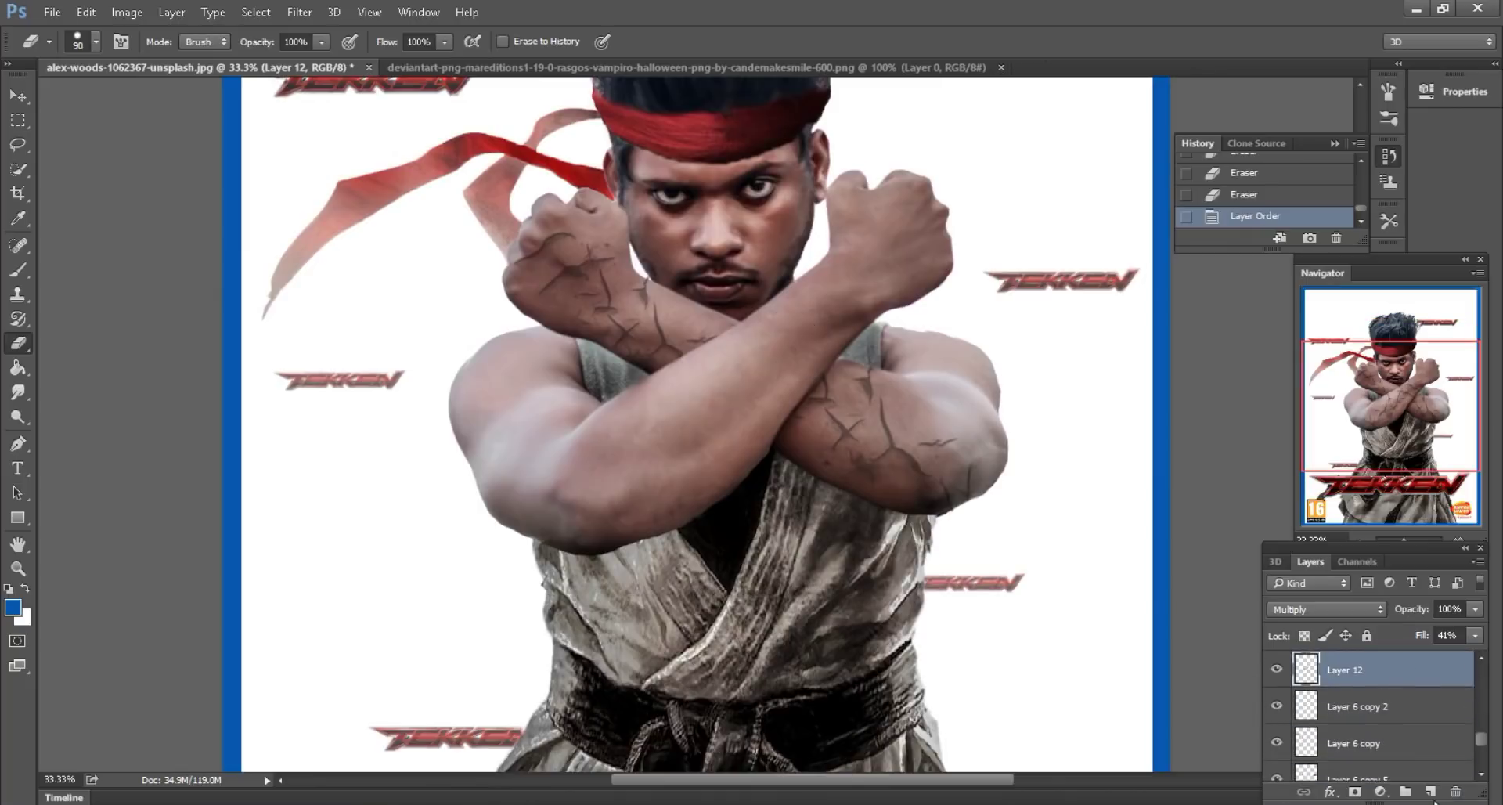
pyautogui.scroll(1, 1394, 731)
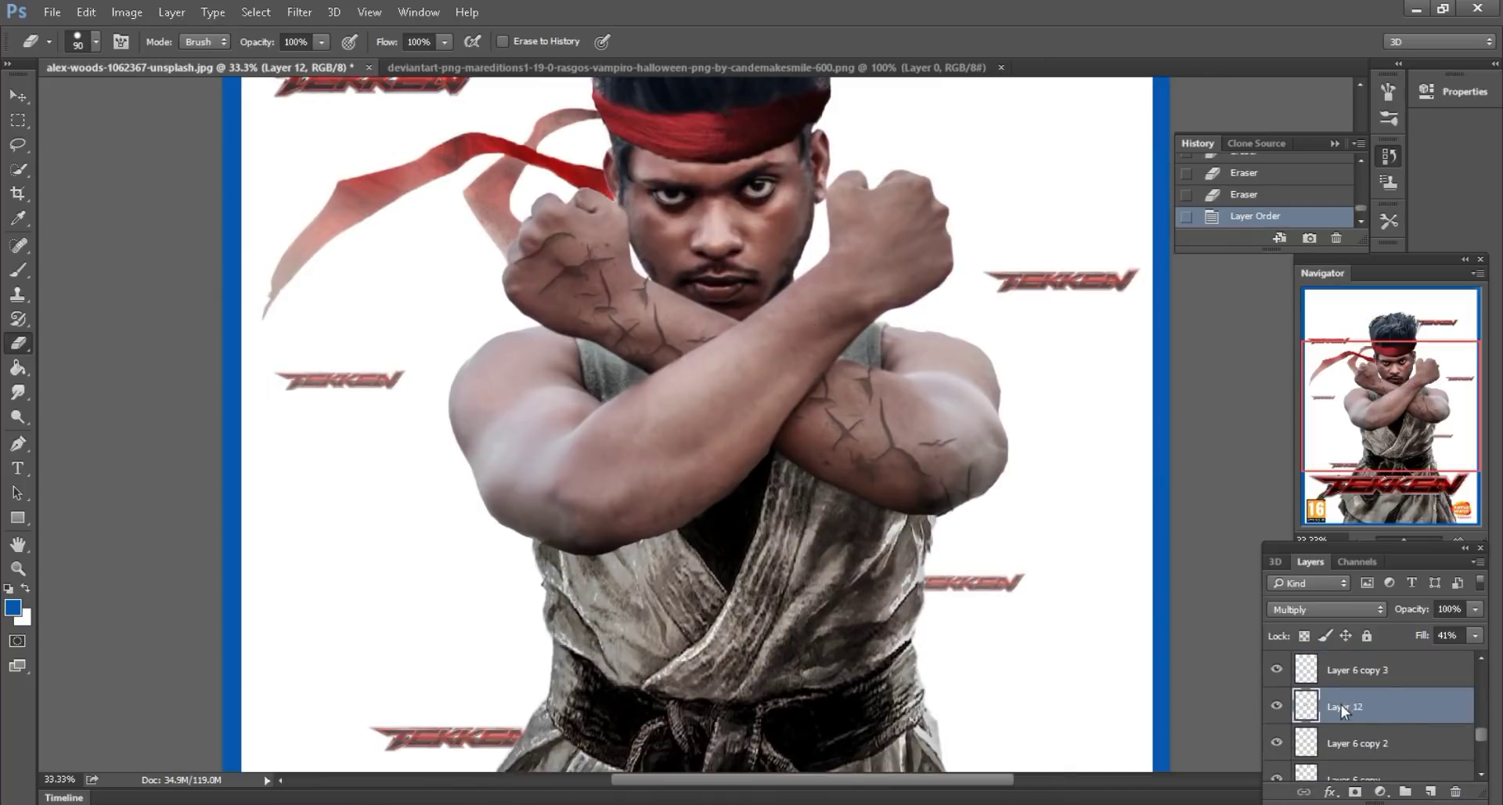
pyautogui.click(1268, 196)
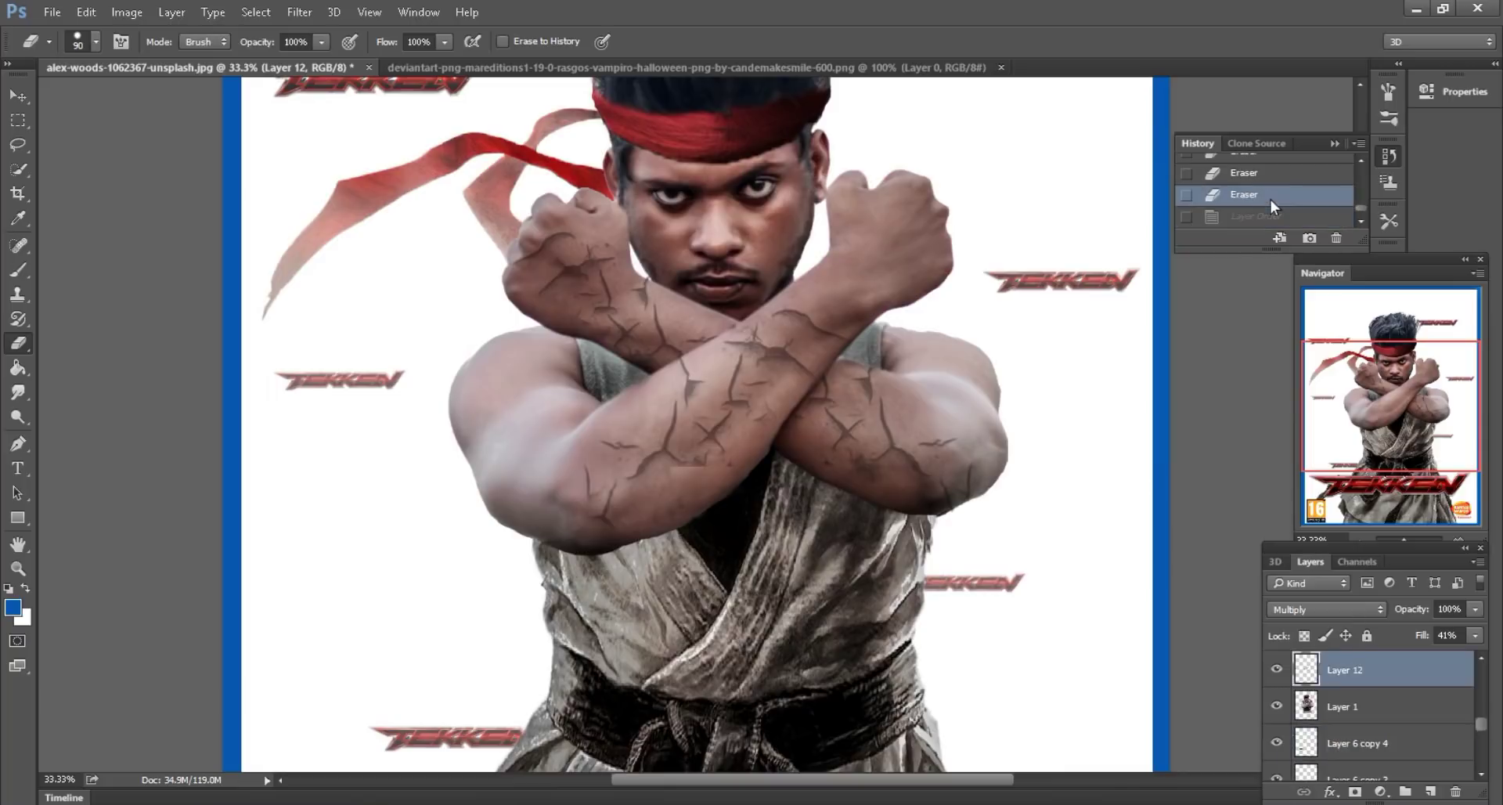
pyautogui.moveTo(1390, 670); pyautogui.dragTo(1430, 793)
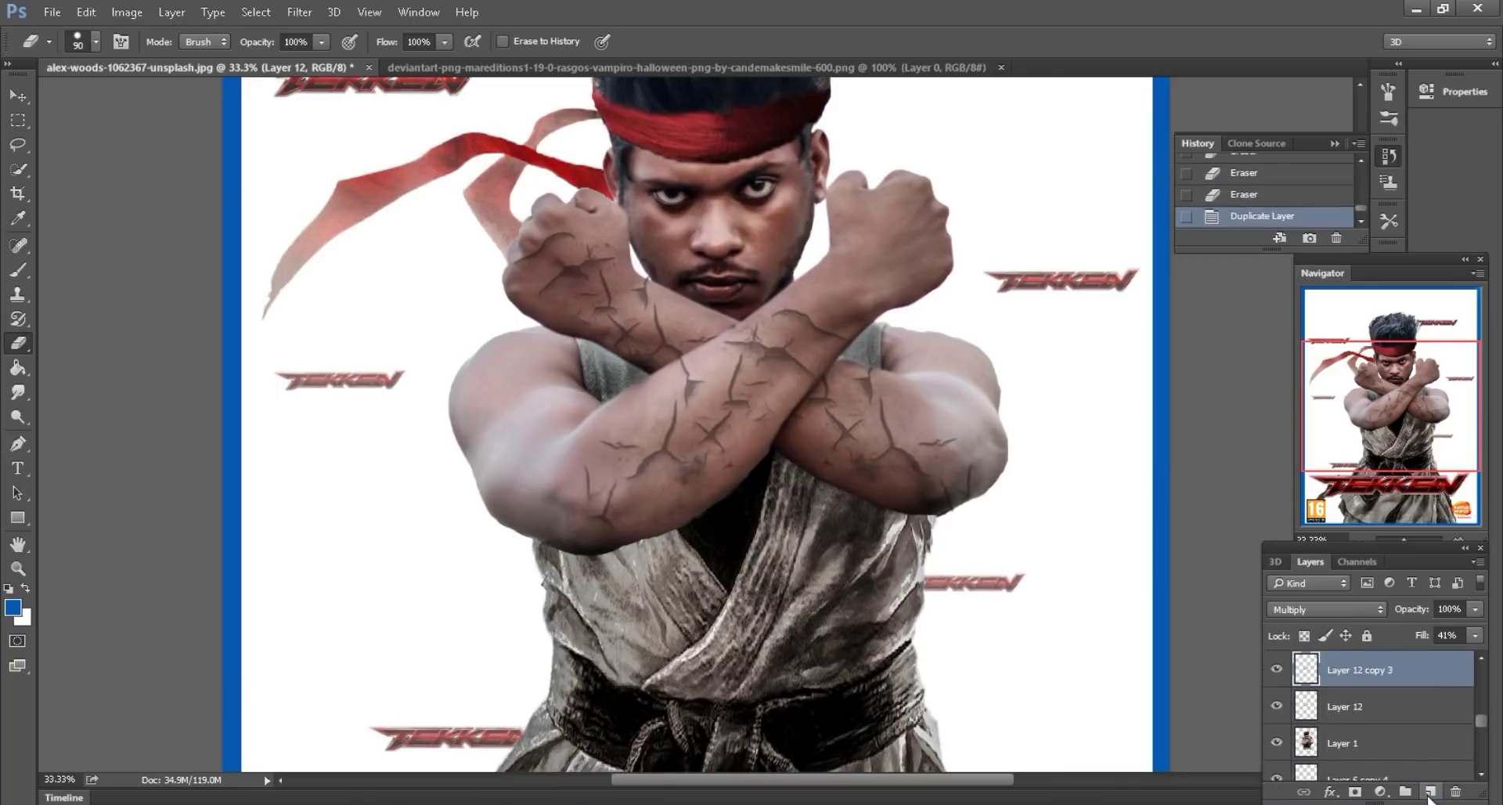
# - Move the crack copy left and Free Transform-rotate it over the left upper arm
pyautogui.press('v')
pyautogui.hotkey('ctrl', '+')
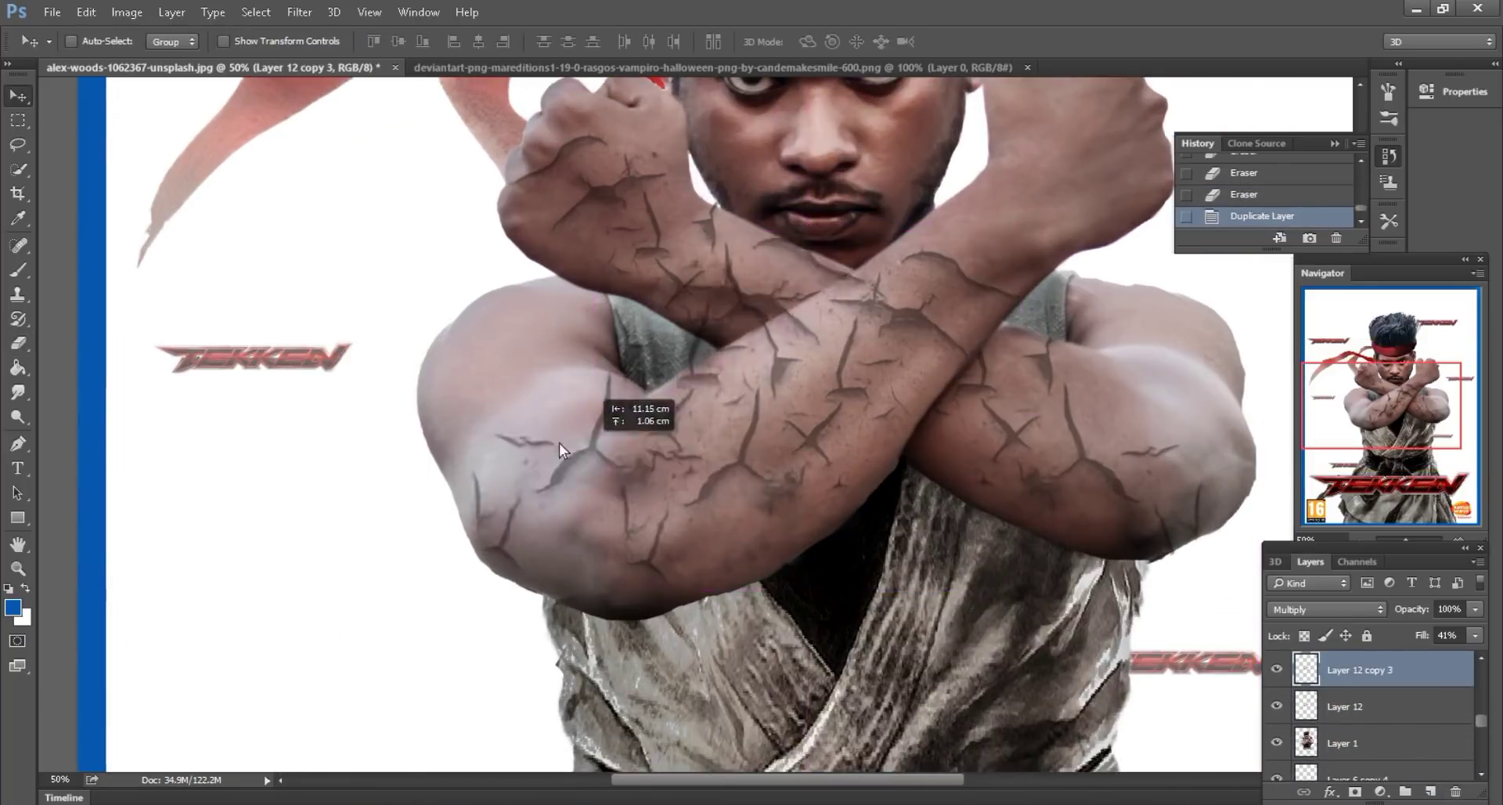
pyautogui.moveTo(753, 441); pyautogui.dragTo(561, 363)
pyautogui.click(86, 12)
pyautogui.click(133, 380)
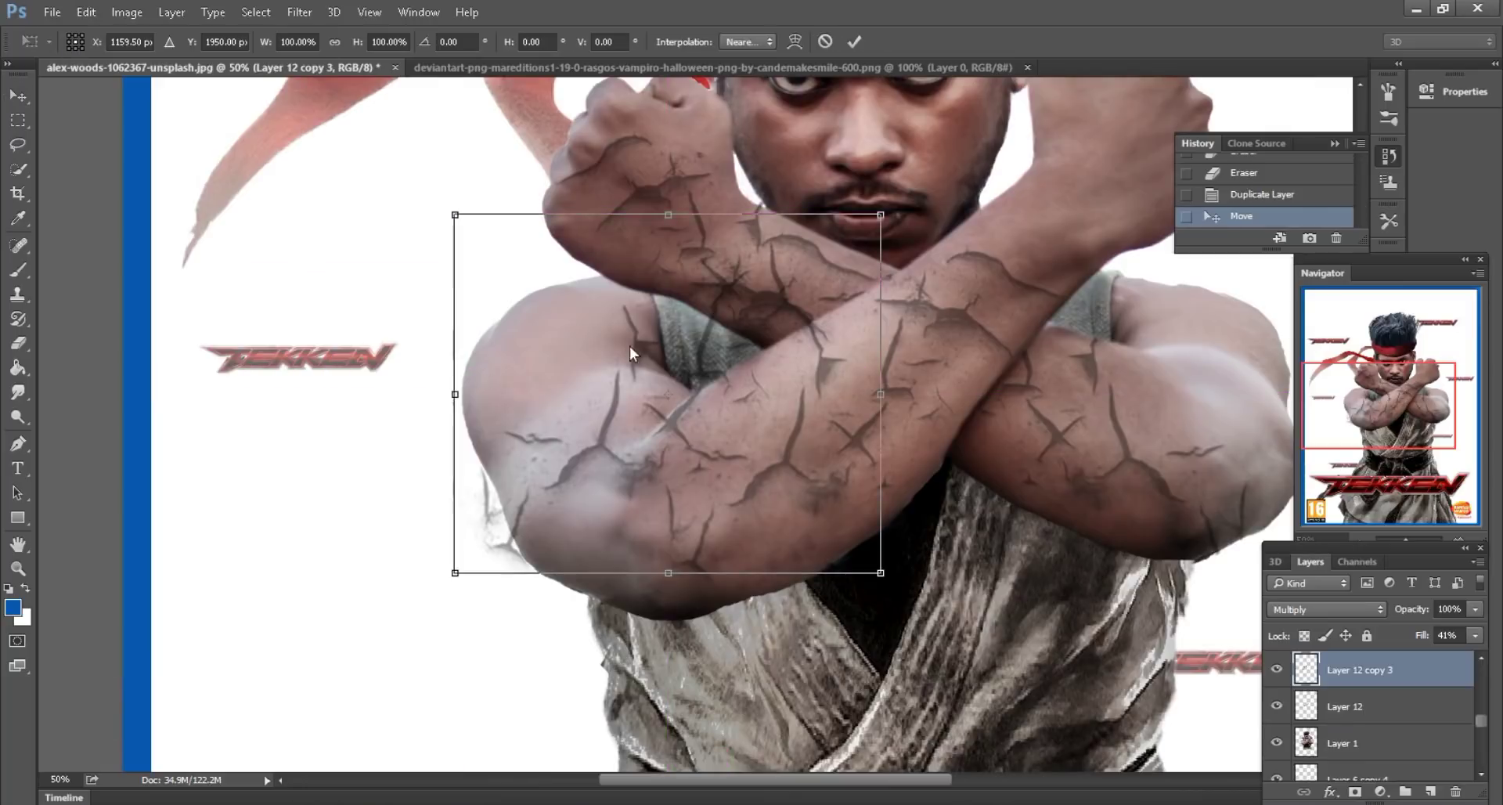
pyautogui.moveTo(889, 242); pyautogui.dragTo(649, 134)
pyautogui.moveTo(619, 369); pyautogui.dragTo(576, 417)
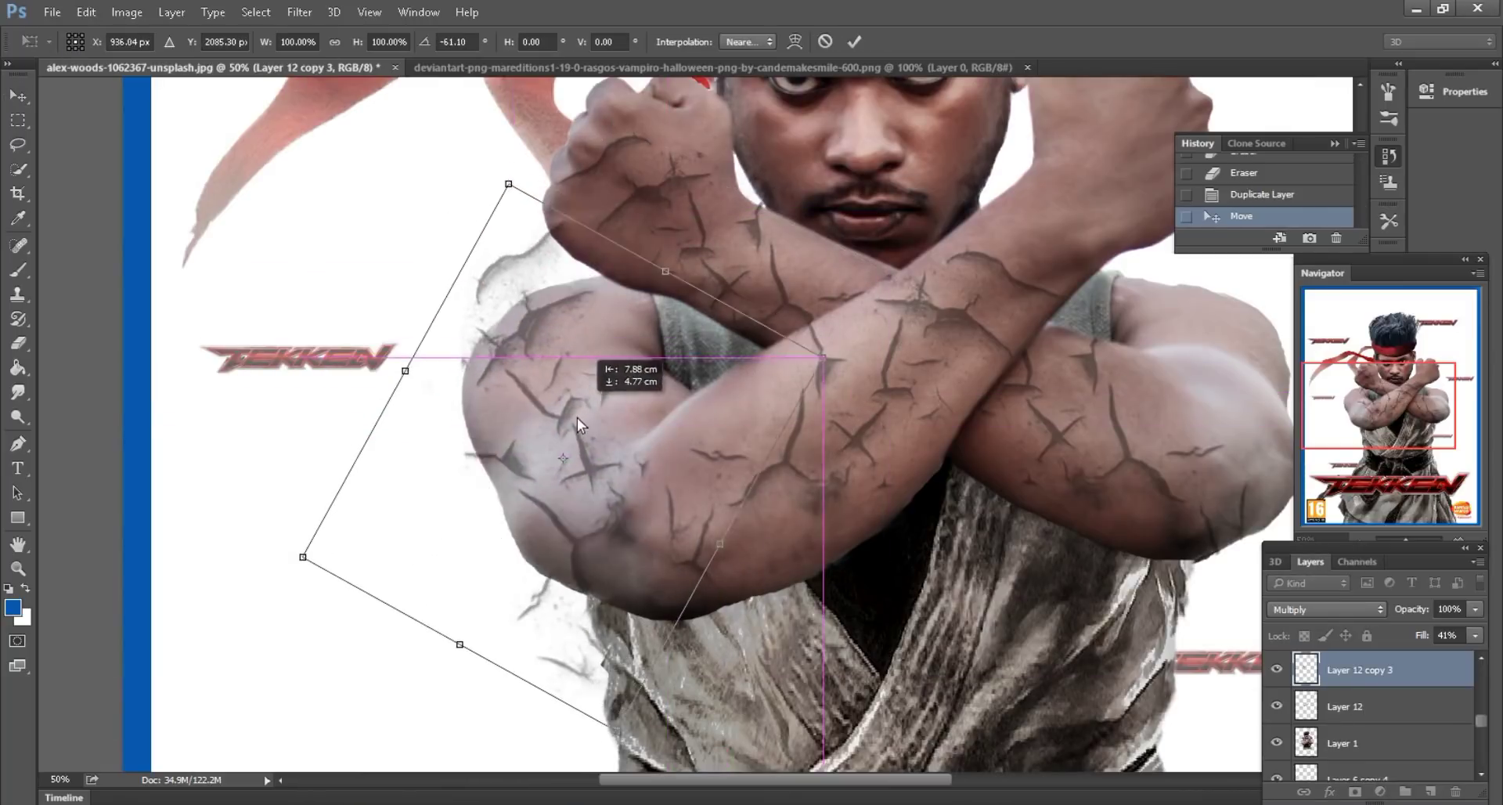
pyautogui.click(854, 41)
# - Erase the crack overflow outside the left shoulder
pyautogui.press('e')
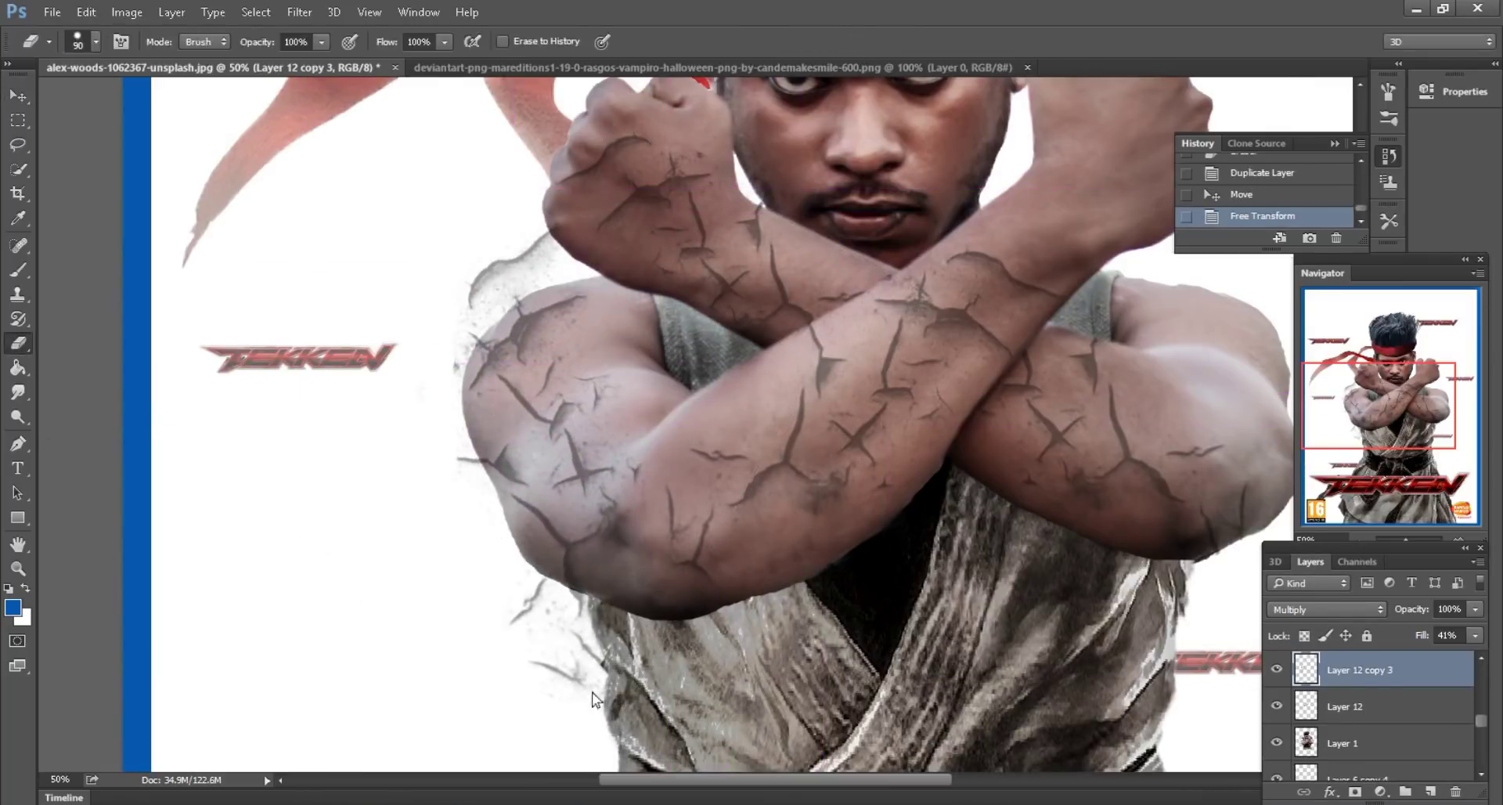
pyautogui.moveTo(550, 621)
pyautogui.mouseDown()
pyautogui.moveTo(480, 559)
pyautogui.moveTo(446, 446)
pyautogui.moveTo(468, 327)
pyautogui.moveTo(539, 239)
pyautogui.moveTo(533, 261)
pyautogui.mouseUp()
pyautogui.scroll(-3, 875, 431)
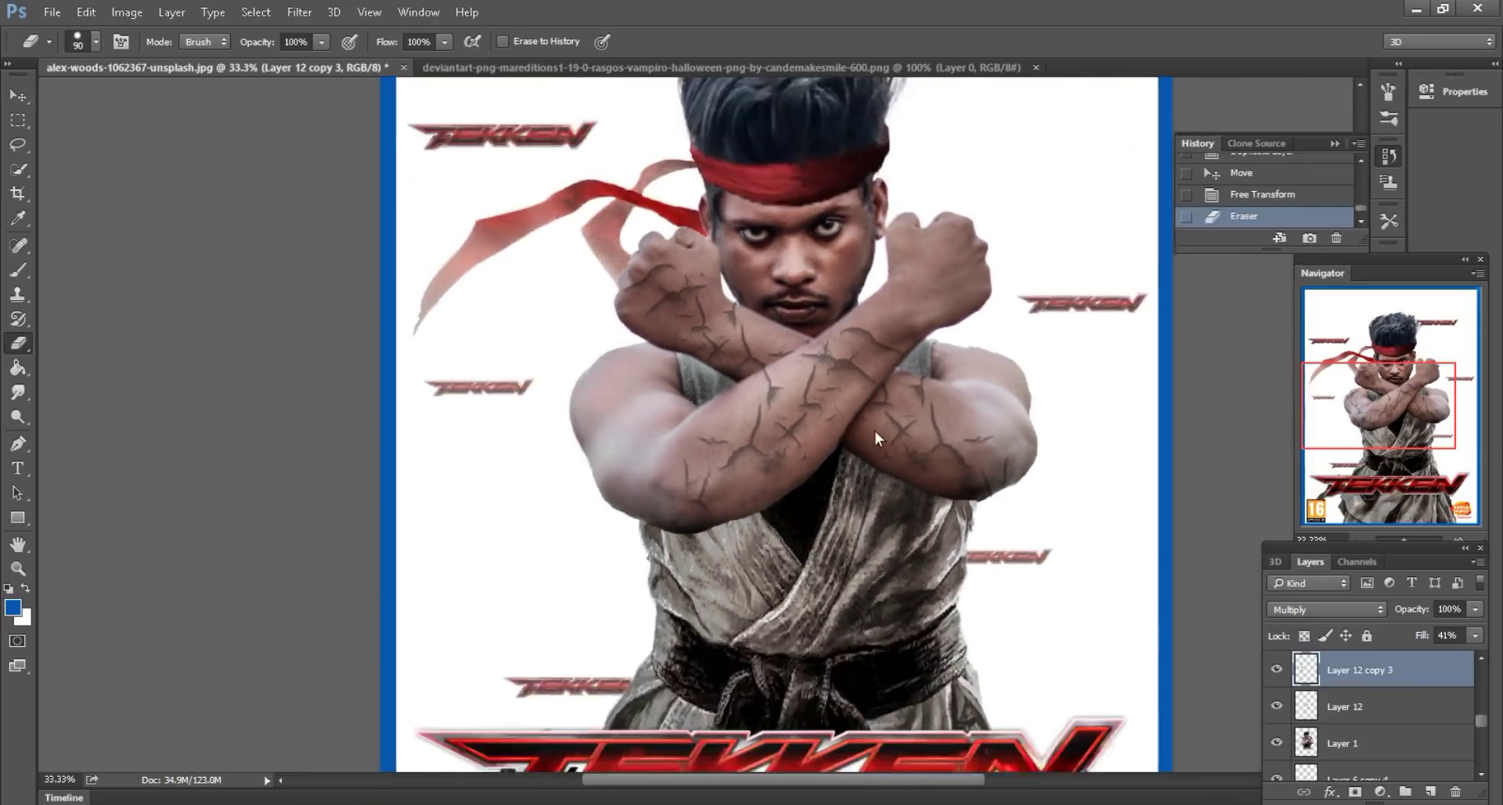
pyautogui.scroll(-2, 876, 431)
pyautogui.scroll(2, 862, 396)
pyautogui.scroll(1, 862, 396)
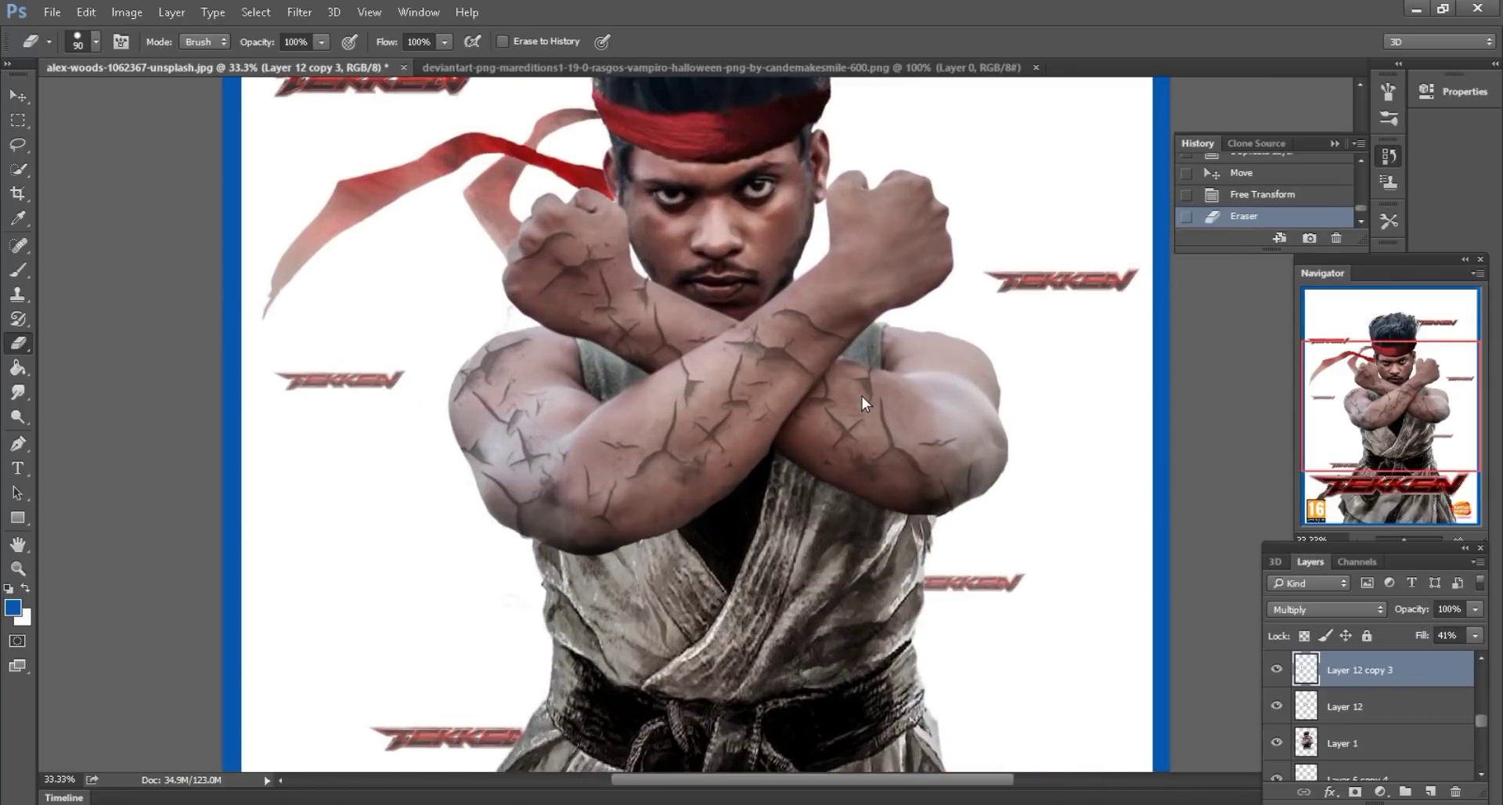
pyautogui.moveTo(862, 396); pyautogui.dragTo(714, 436)
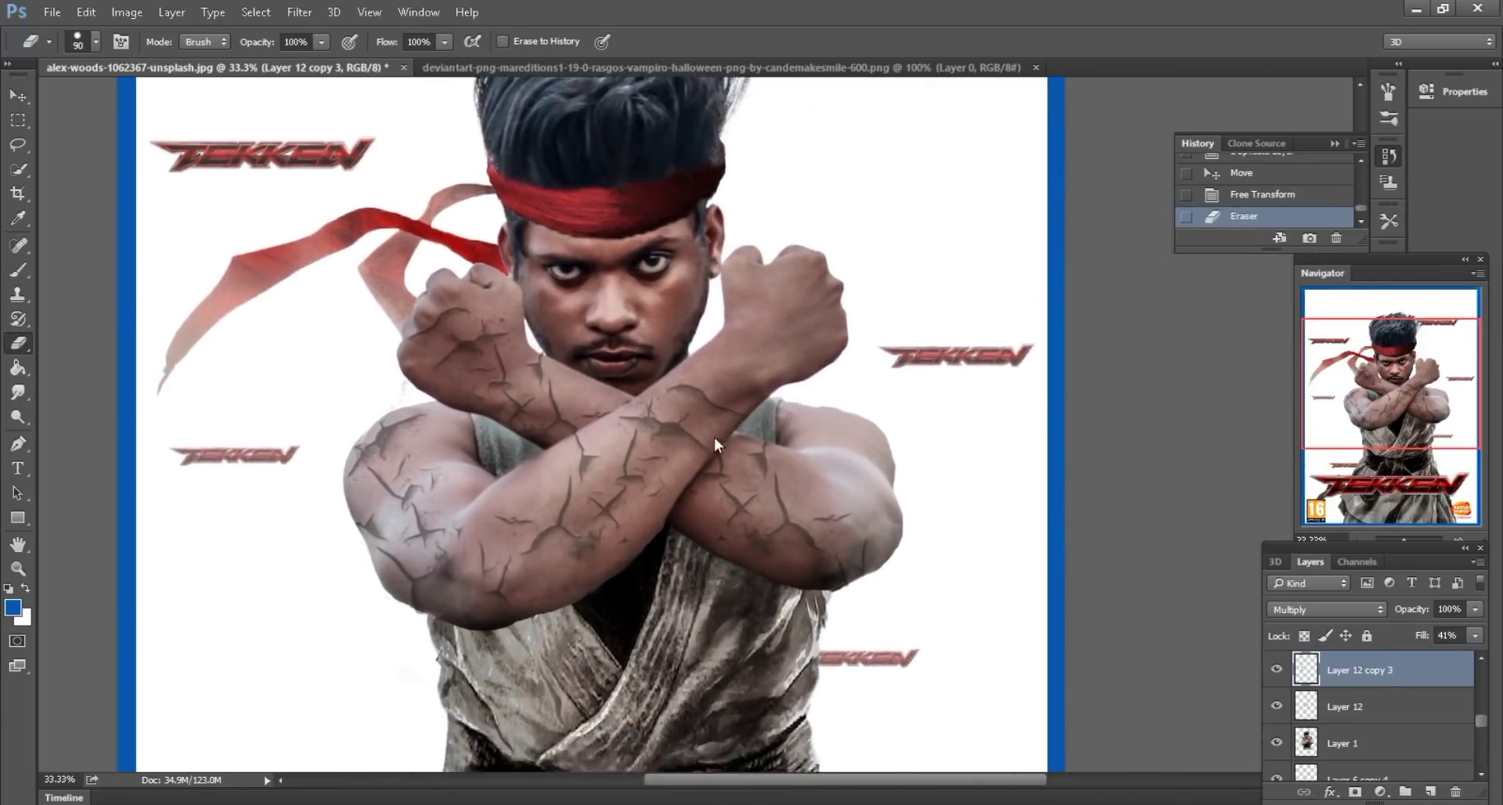
# - Duplicate the crack layer and move the copy onto the right fist
pyautogui.moveTo(1378, 670); pyautogui.dragTo(1430, 792)
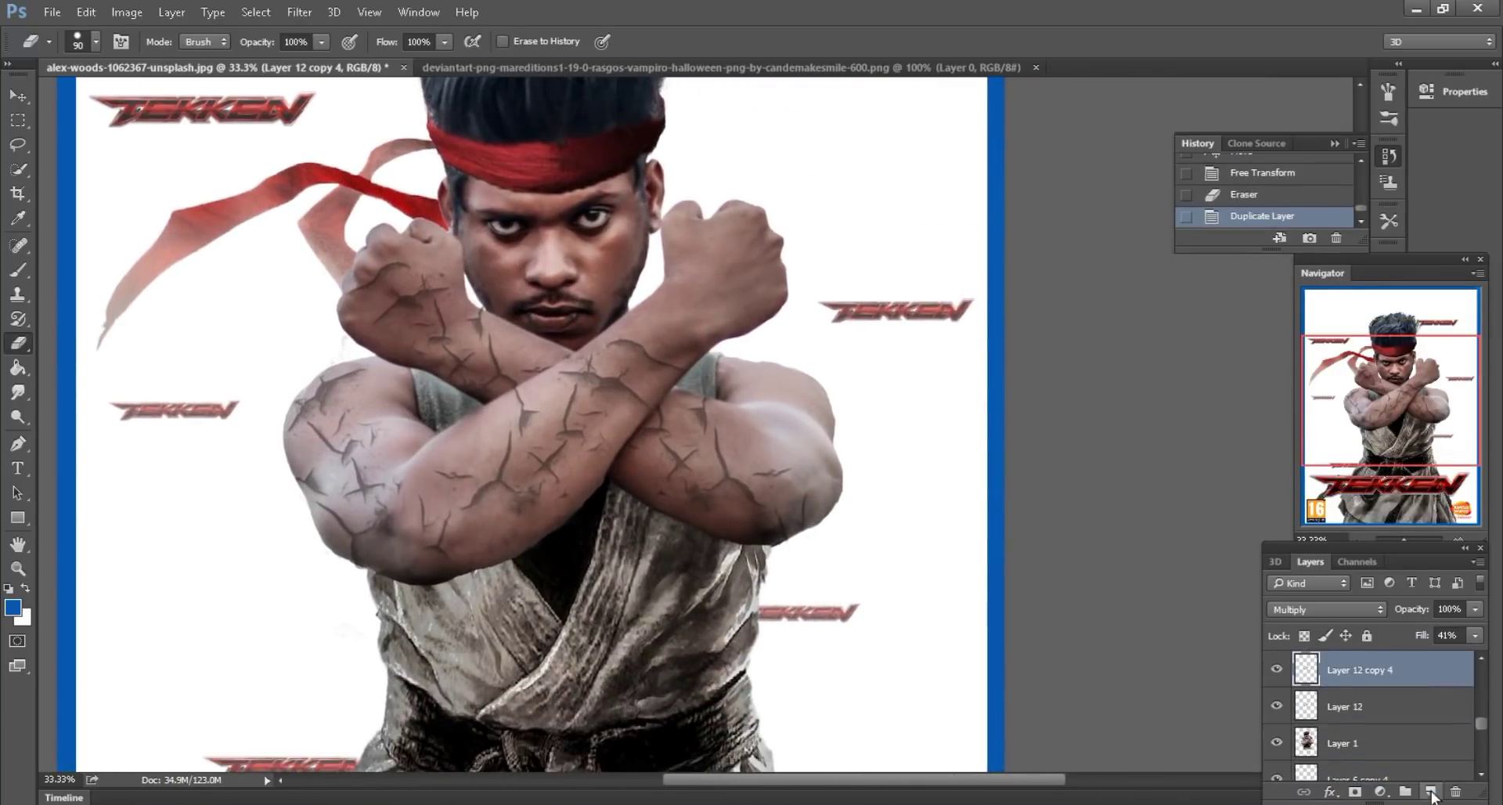
pyautogui.scroll(1, 89, 173)
pyautogui.press('v')
pyautogui.moveTo(522, 525); pyautogui.dragTo(623, 415)
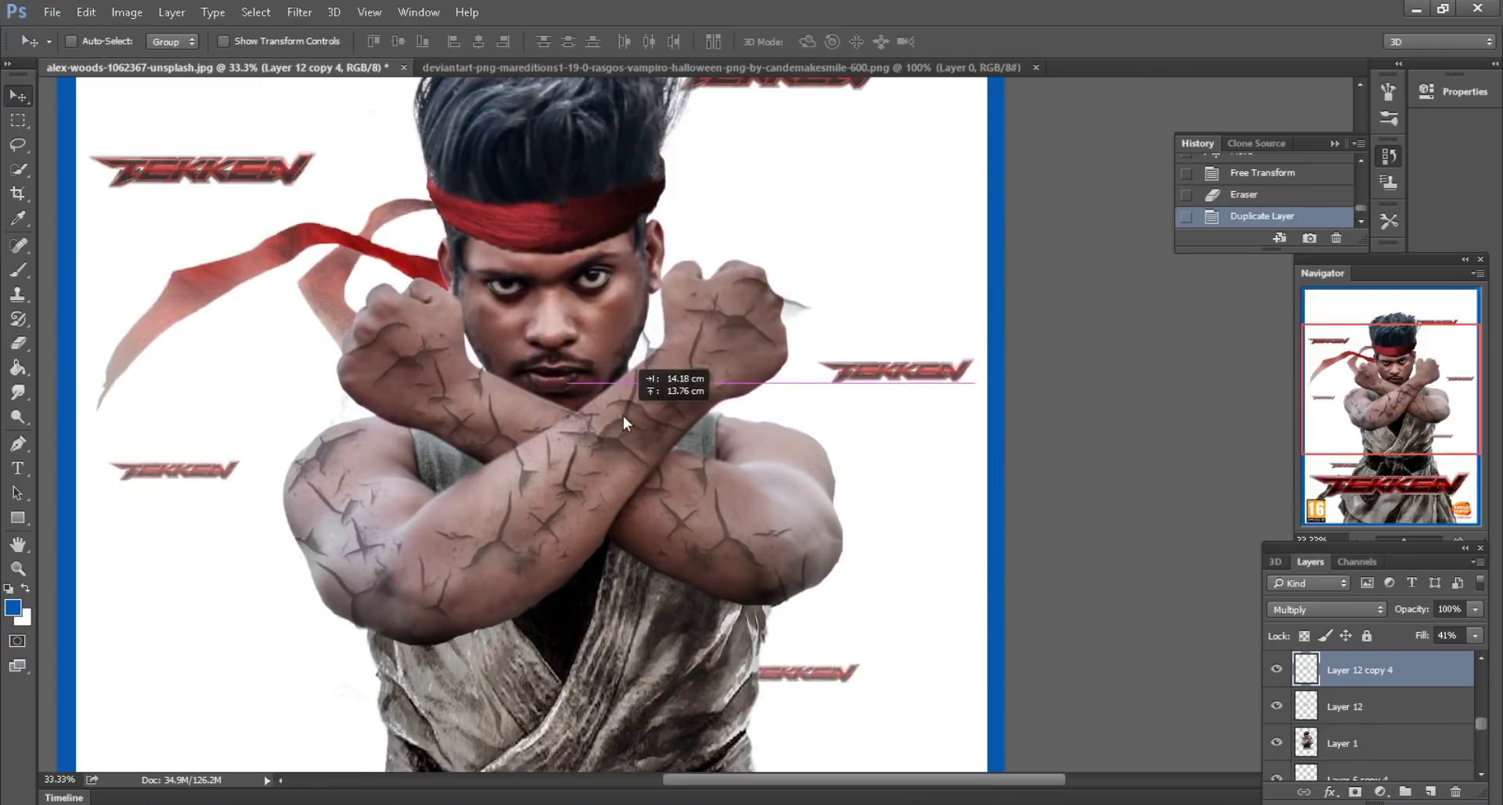
pyautogui.hotkey('ctrl', '+')
# - Erase the excess cracks around the fist, then duplicate the crack layer again
pyautogui.press('e')
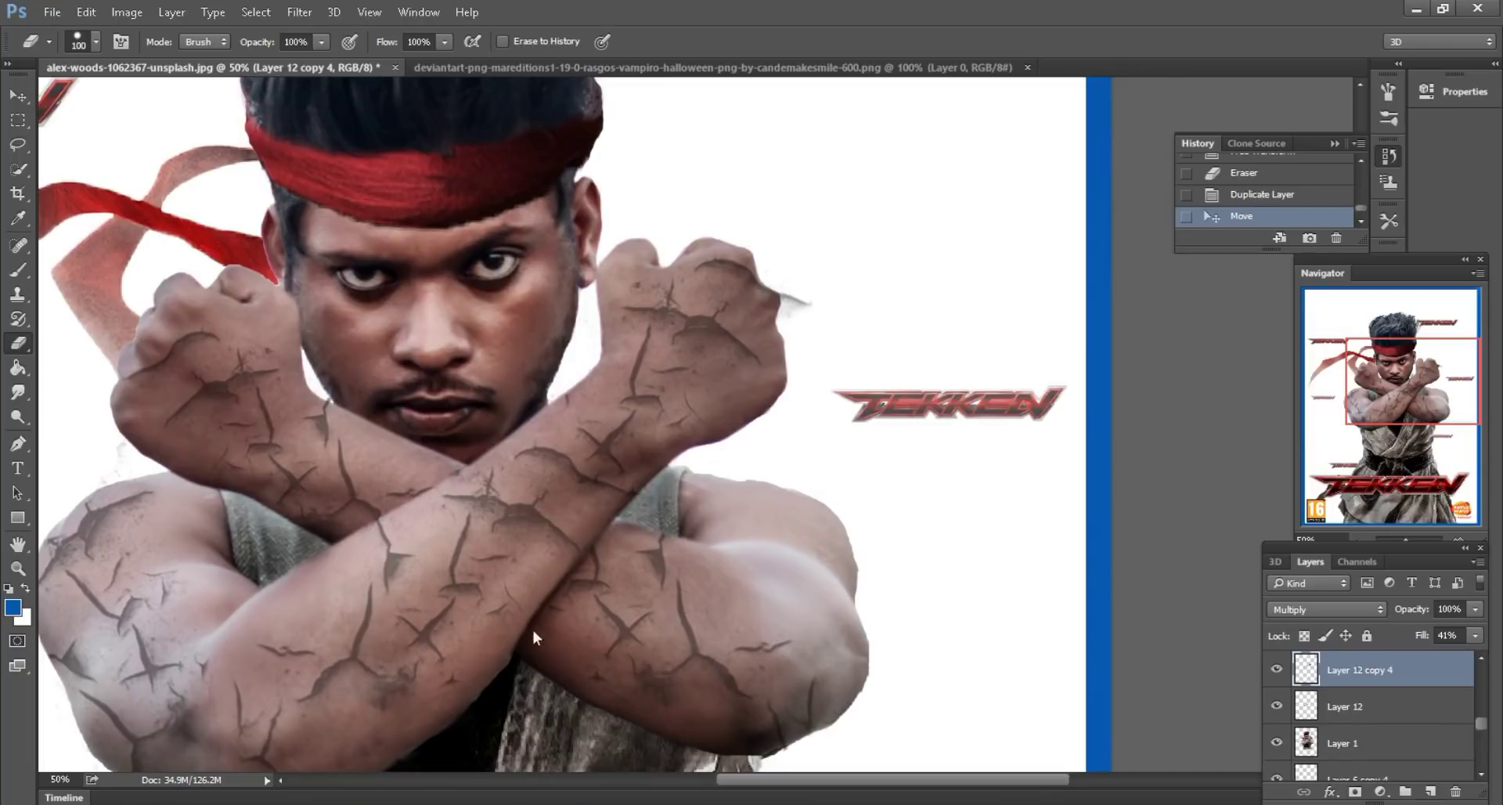
pyautogui.moveTo(807, 298)
pyautogui.mouseDown()
pyautogui.moveTo(789, 262)
pyautogui.moveTo(799, 309)
pyautogui.mouseUp()
pyautogui.hotkey('ctrl', '-')
pyautogui.moveTo(806, 476); pyautogui.dragTo(759, 473)
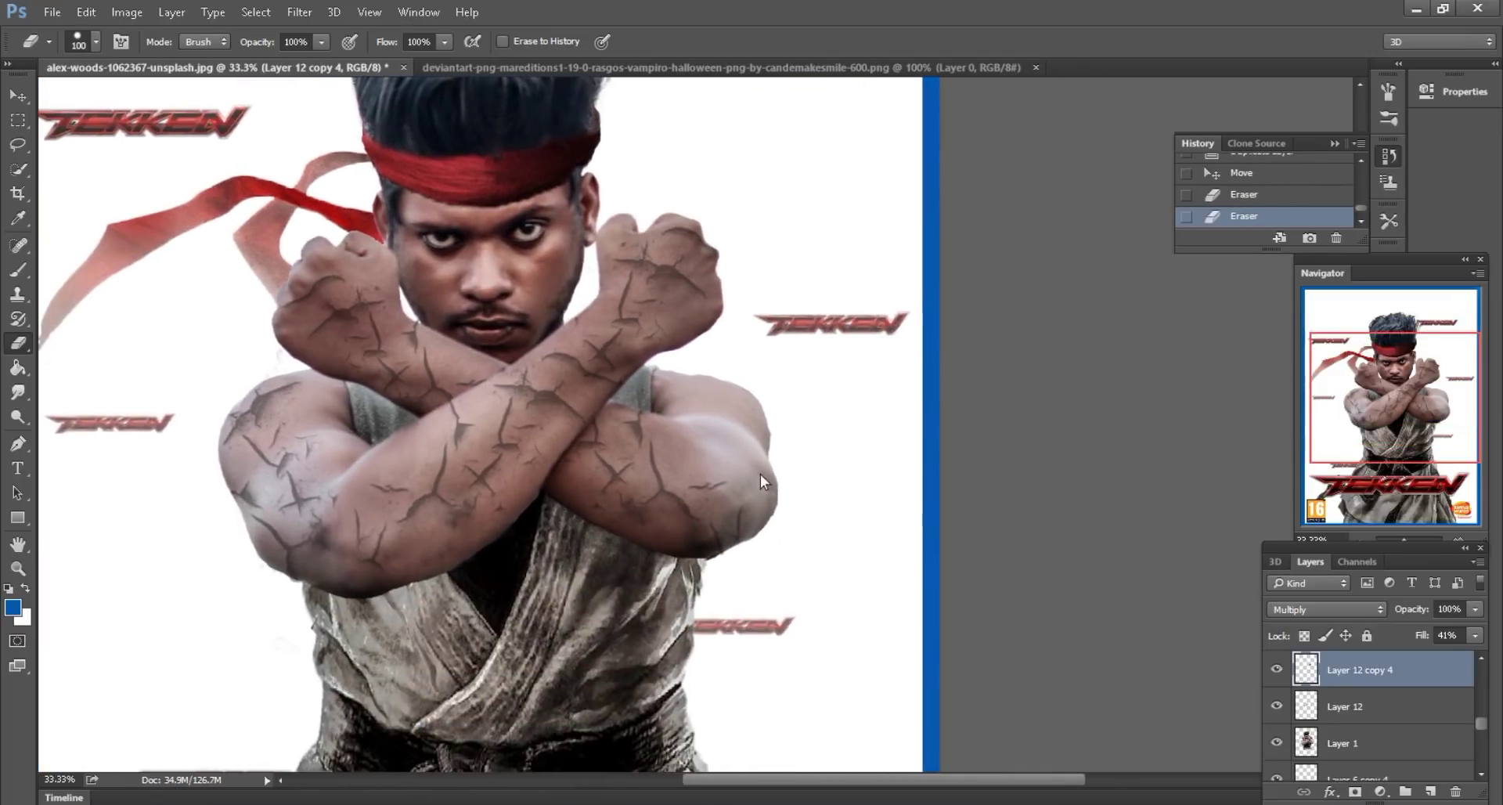
pyautogui.moveTo(1412, 707); pyautogui.dragTo(1430, 791)
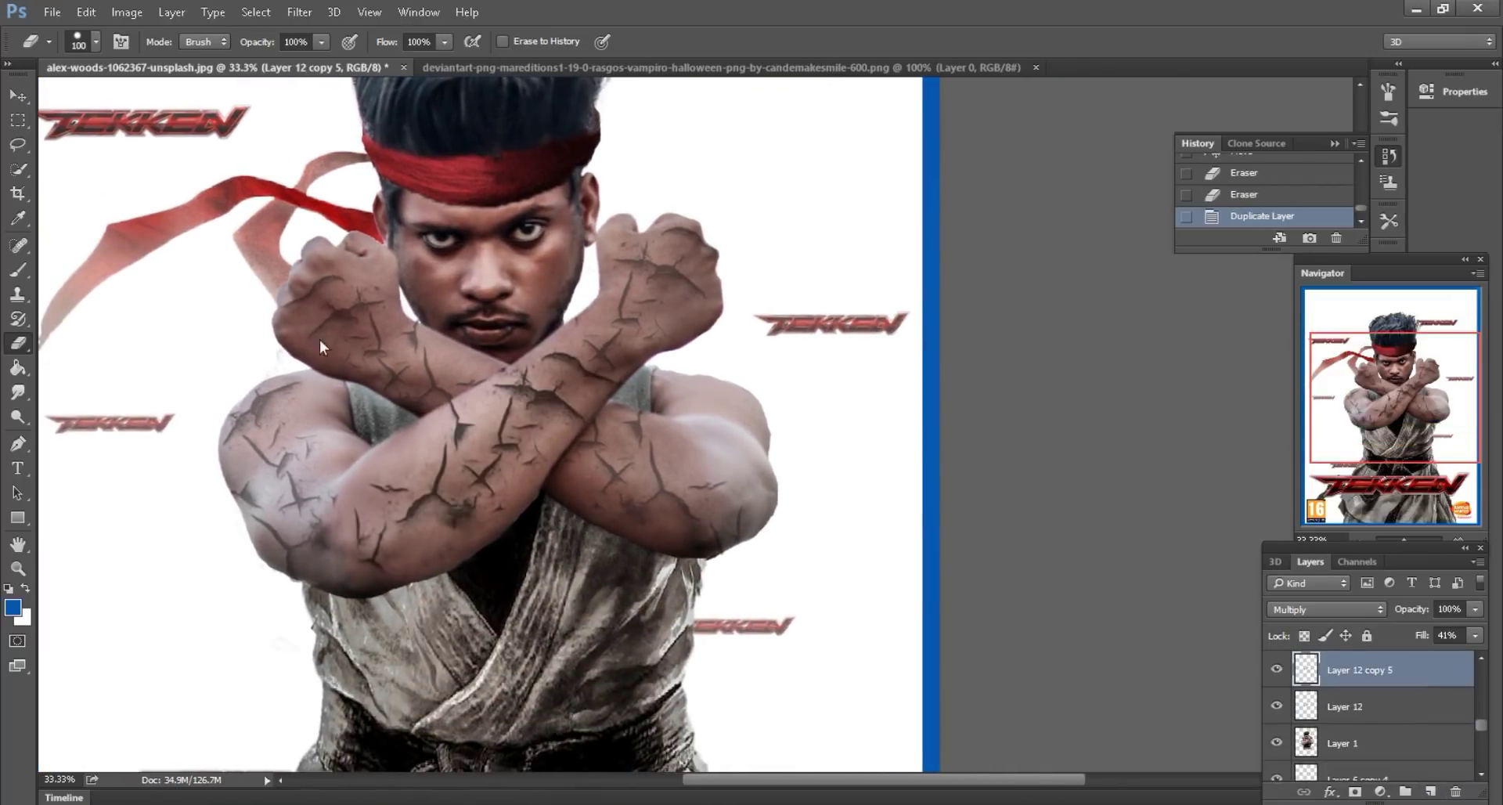
# - Move Layer 12 copy 5 onto the right upper arm
pyautogui.click(30, 100)
pyautogui.hotkey('ctrl', '+')
pyautogui.moveTo(465, 384)
pyautogui.mouseDown()
pyautogui.moveTo(764, 402)
pyautogui.moveTo(781, 362)
pyautogui.moveTo(814, 366)
pyautogui.moveTo(782, 439)
pyautogui.moveTo(836, 325)
pyautogui.moveTo(806, 399)
pyautogui.mouseUp()
# - With a 125 eraser brush, remove stray crack texture along the forearm edges
pyautogui.press('e')
pyautogui.press('[')
pyautogui.press('[')
pyautogui.scroll(-1, 762, 577)
pyautogui.press(']')
pyautogui.press(']')
pyautogui.press(']')
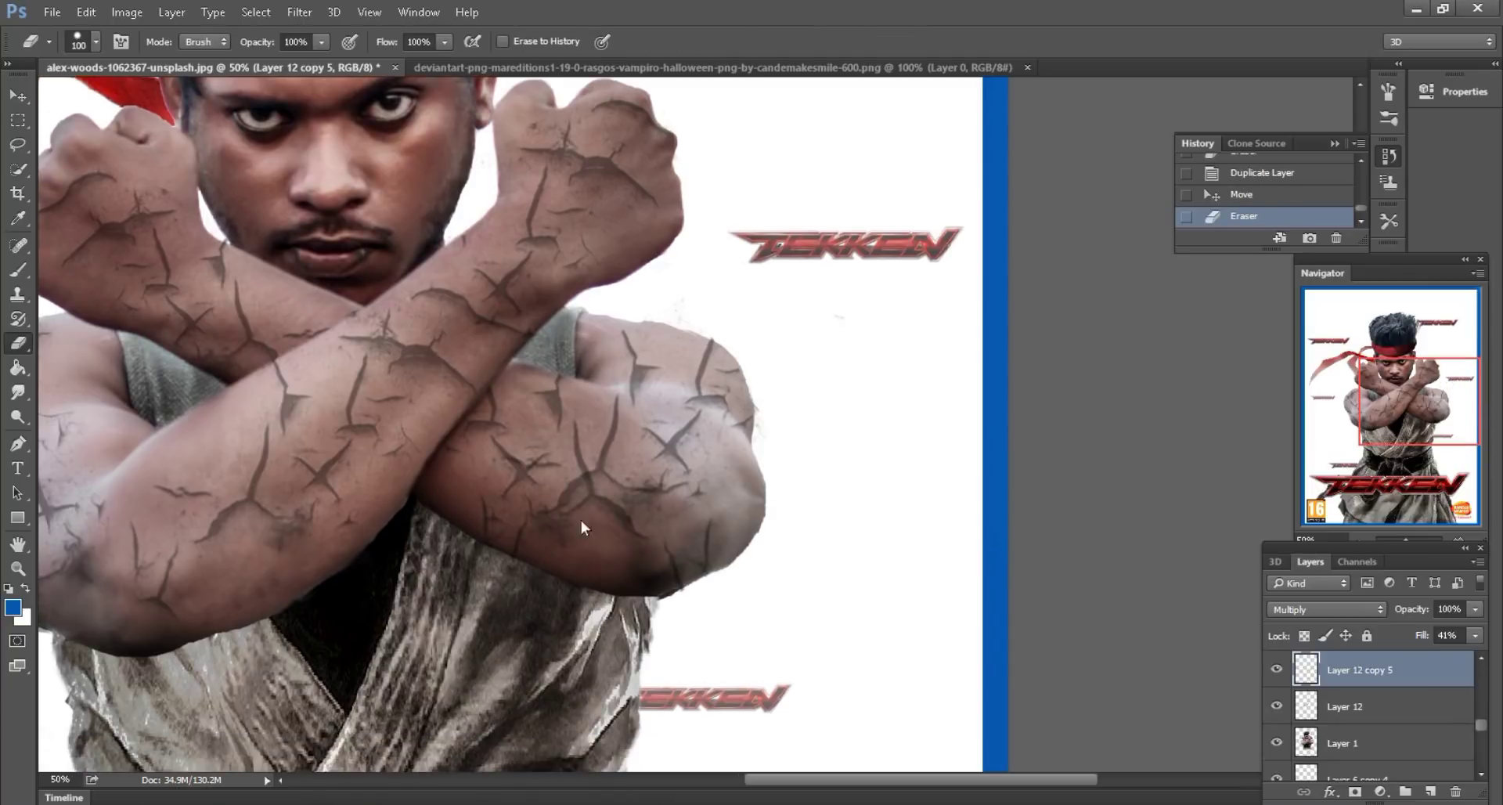
pyautogui.moveTo(581, 520)
pyautogui.mouseDown()
pyautogui.moveTo(713, 514)
pyautogui.moveTo(642, 440)
pyautogui.mouseUp()
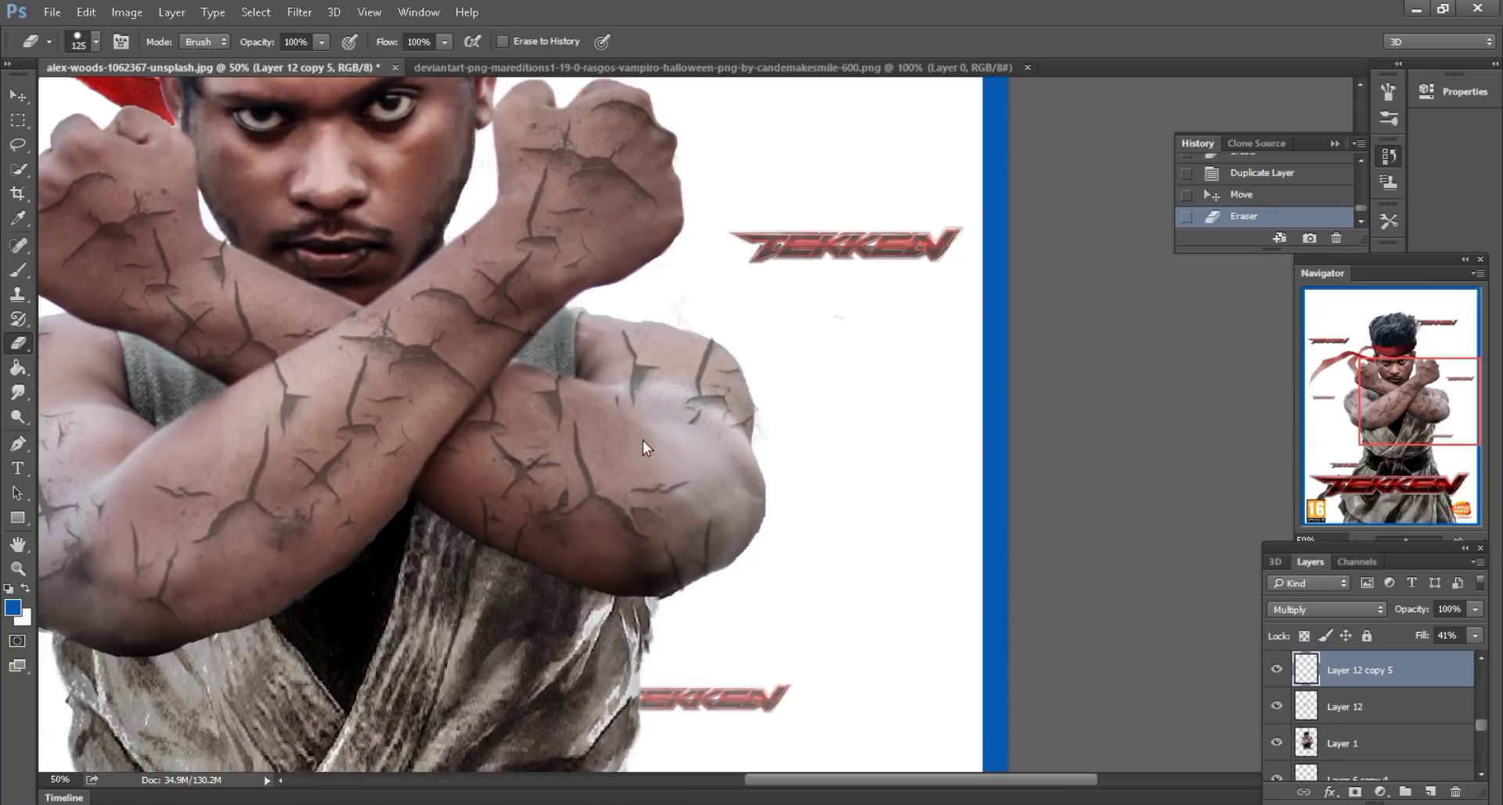
pyautogui.moveTo(592, 579); pyautogui.dragTo(544, 473)
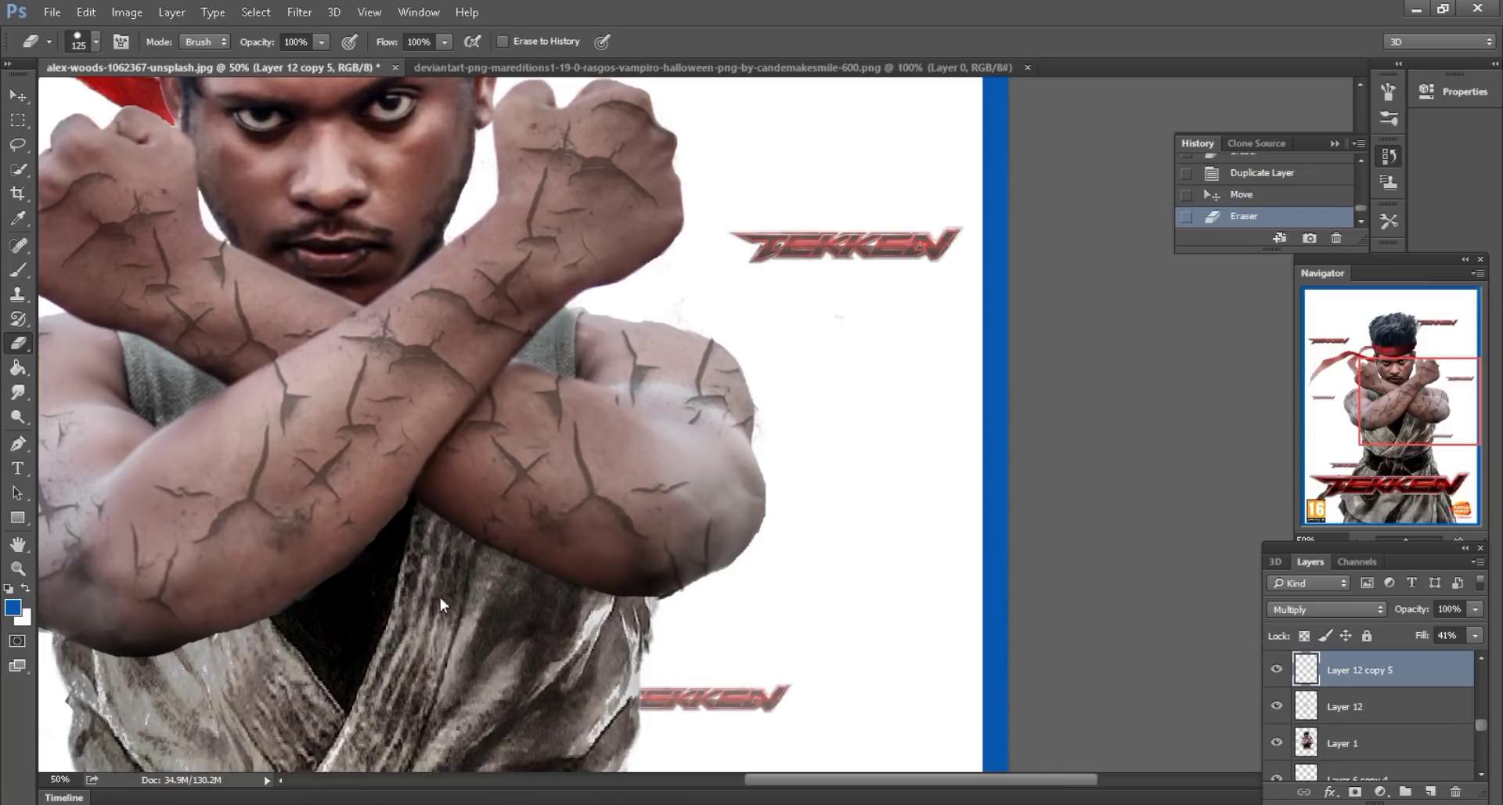
pyautogui.moveTo(331, 632); pyautogui.dragTo(290, 609)
pyautogui.hotkey('ctrl', '-')
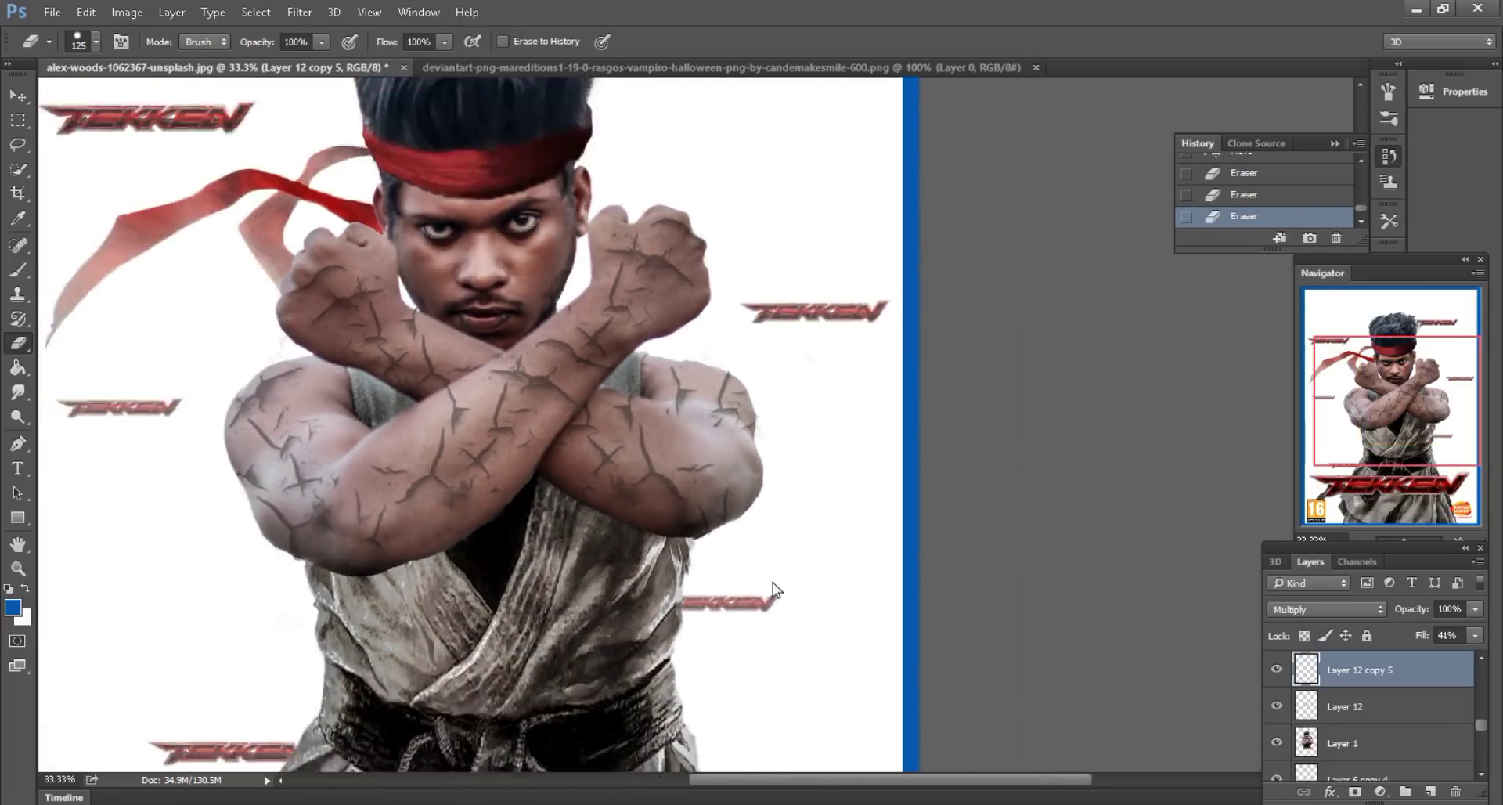
pyautogui.hotkey('ctrl', '-')
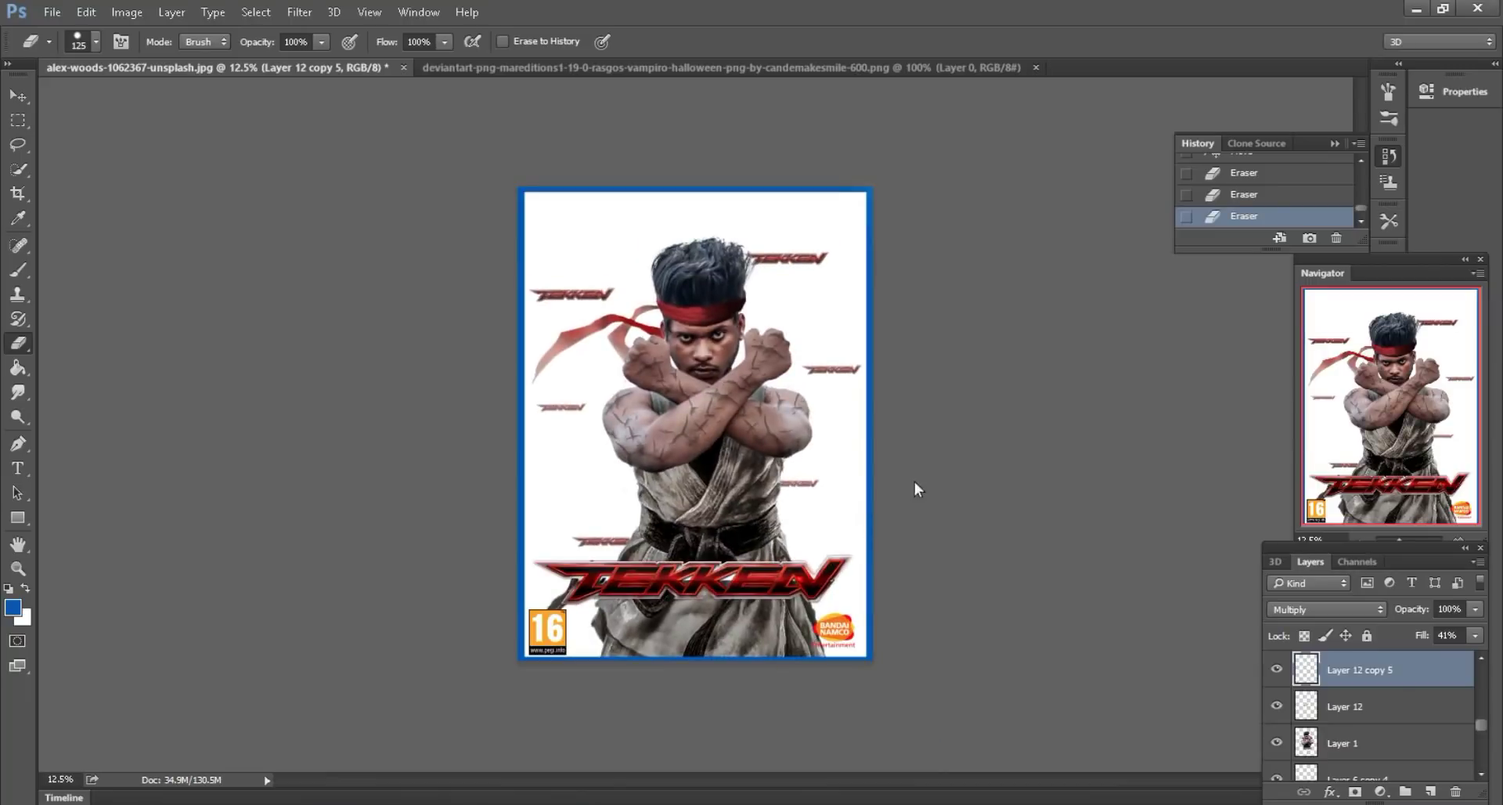
pyautogui.hotkey('ctrl', '+')
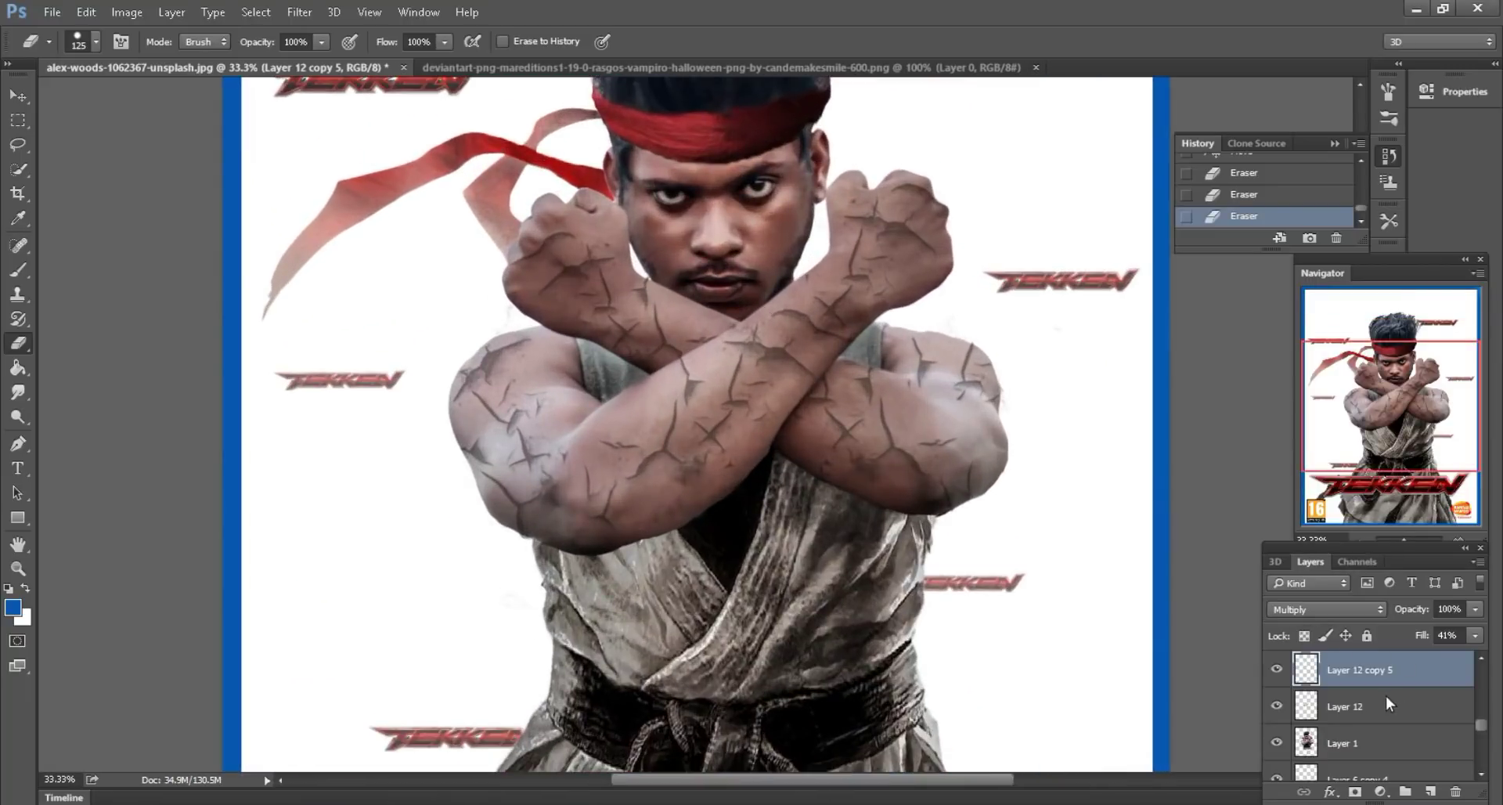
# - Set the fill of Layer 12 and Layer 12 copy 4 to 33%
pyautogui.moveTo(1426, 632); pyautogui.dragTo(1417, 633)
pyautogui.click(1378, 698)
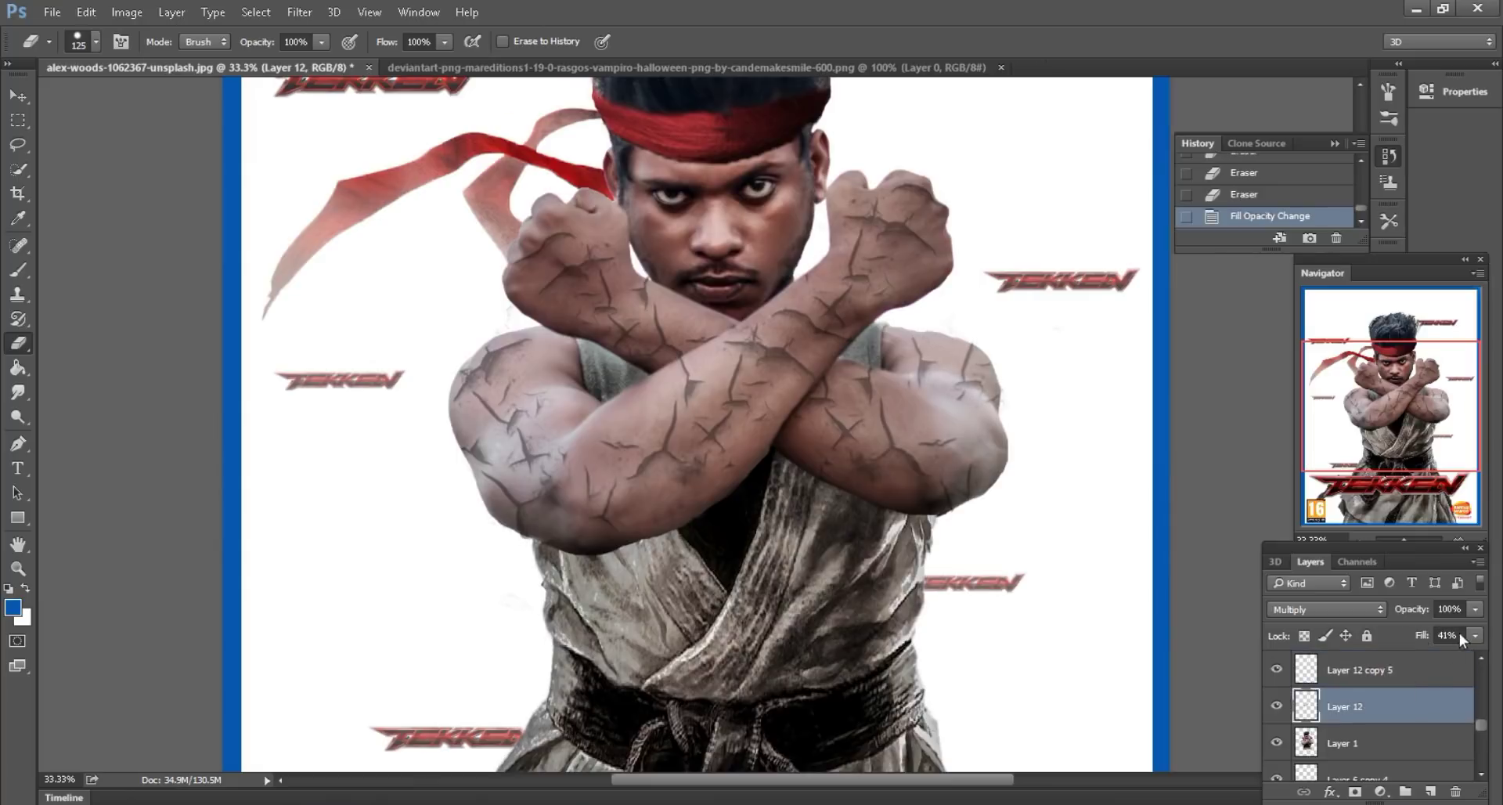
pyautogui.write('33')
pyautogui.press('Return')
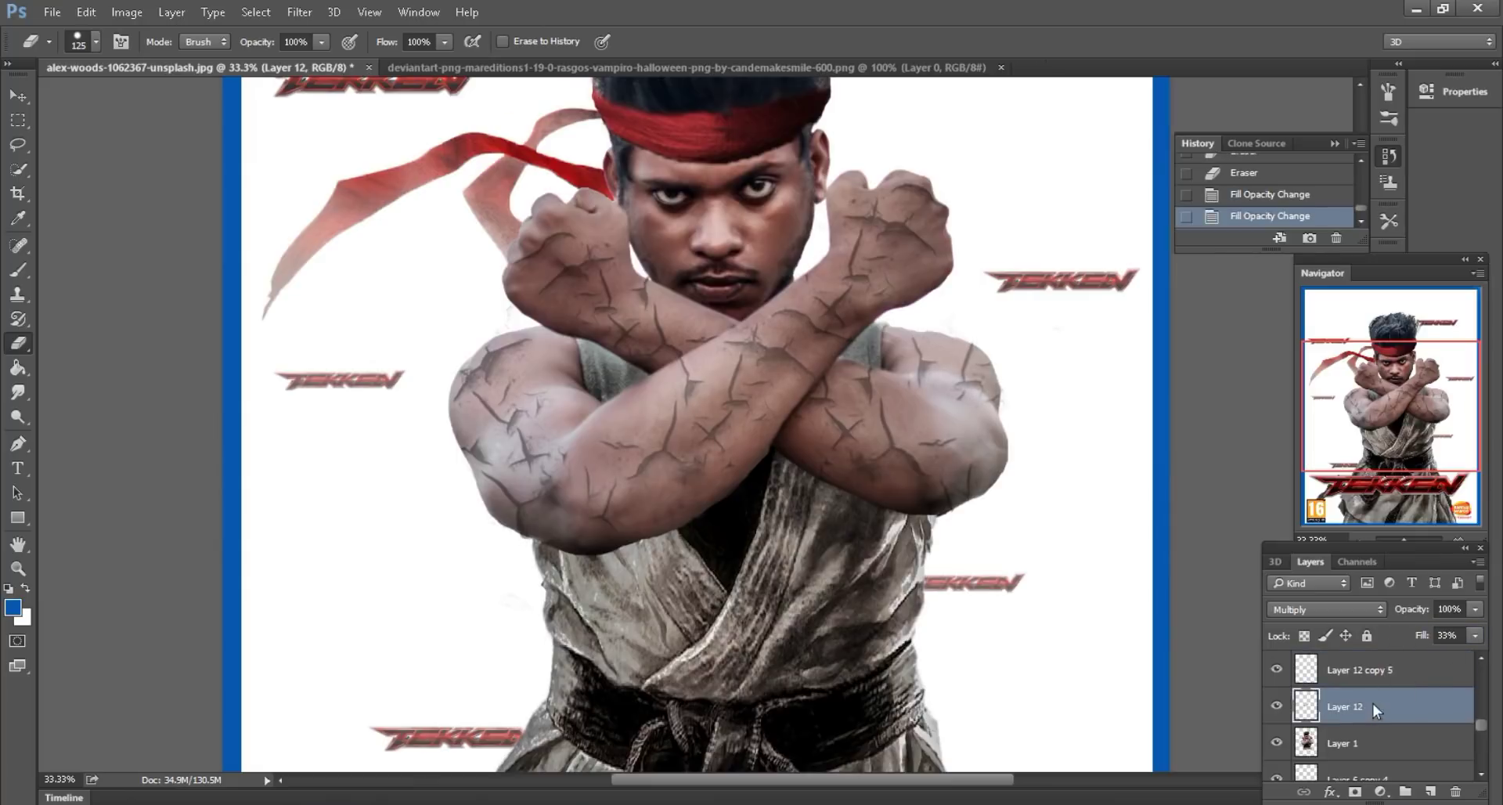
pyautogui.scroll(1, 1474, 720)
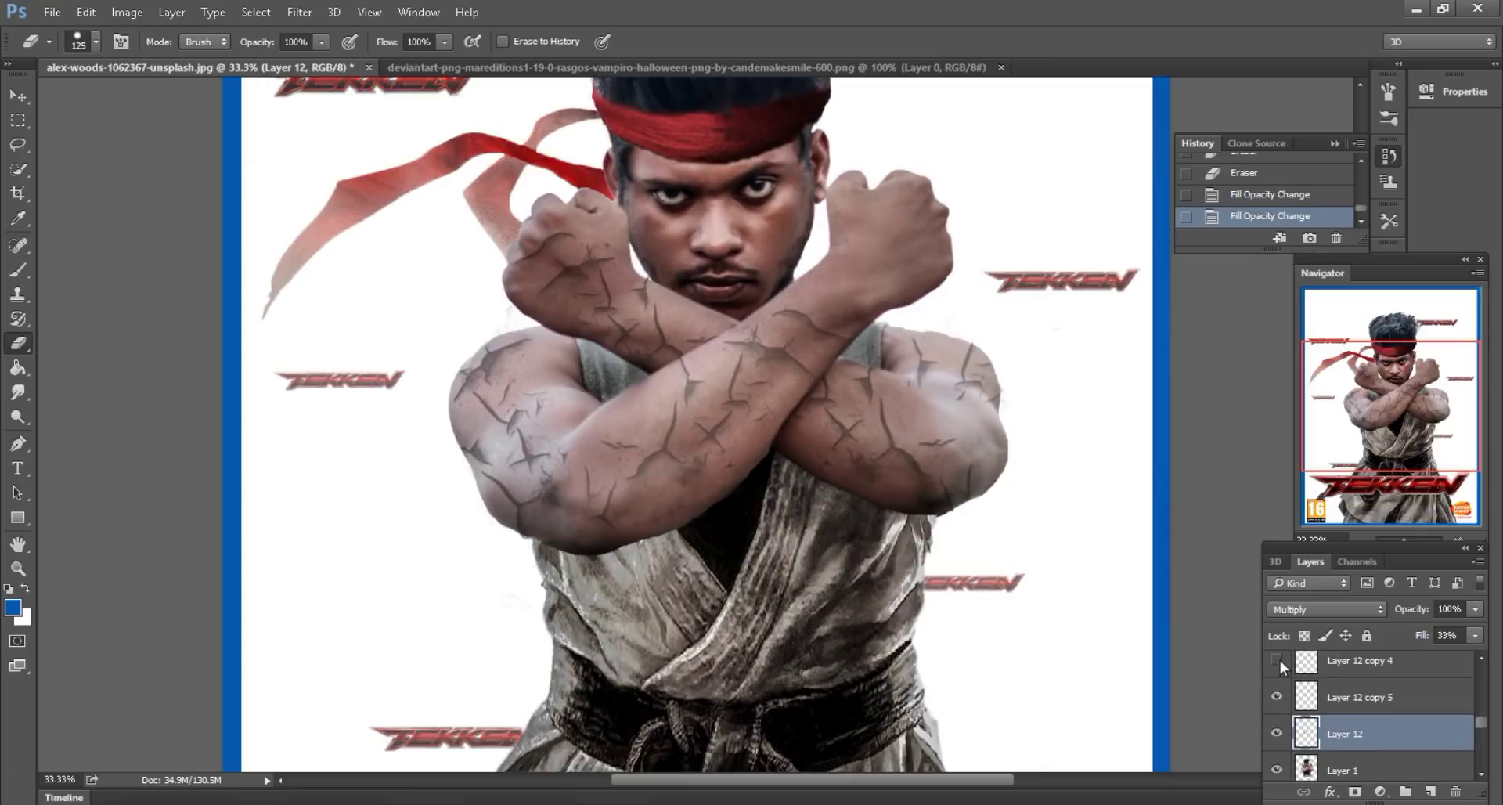
pyautogui.click(1327, 664)
pyautogui.write('33')
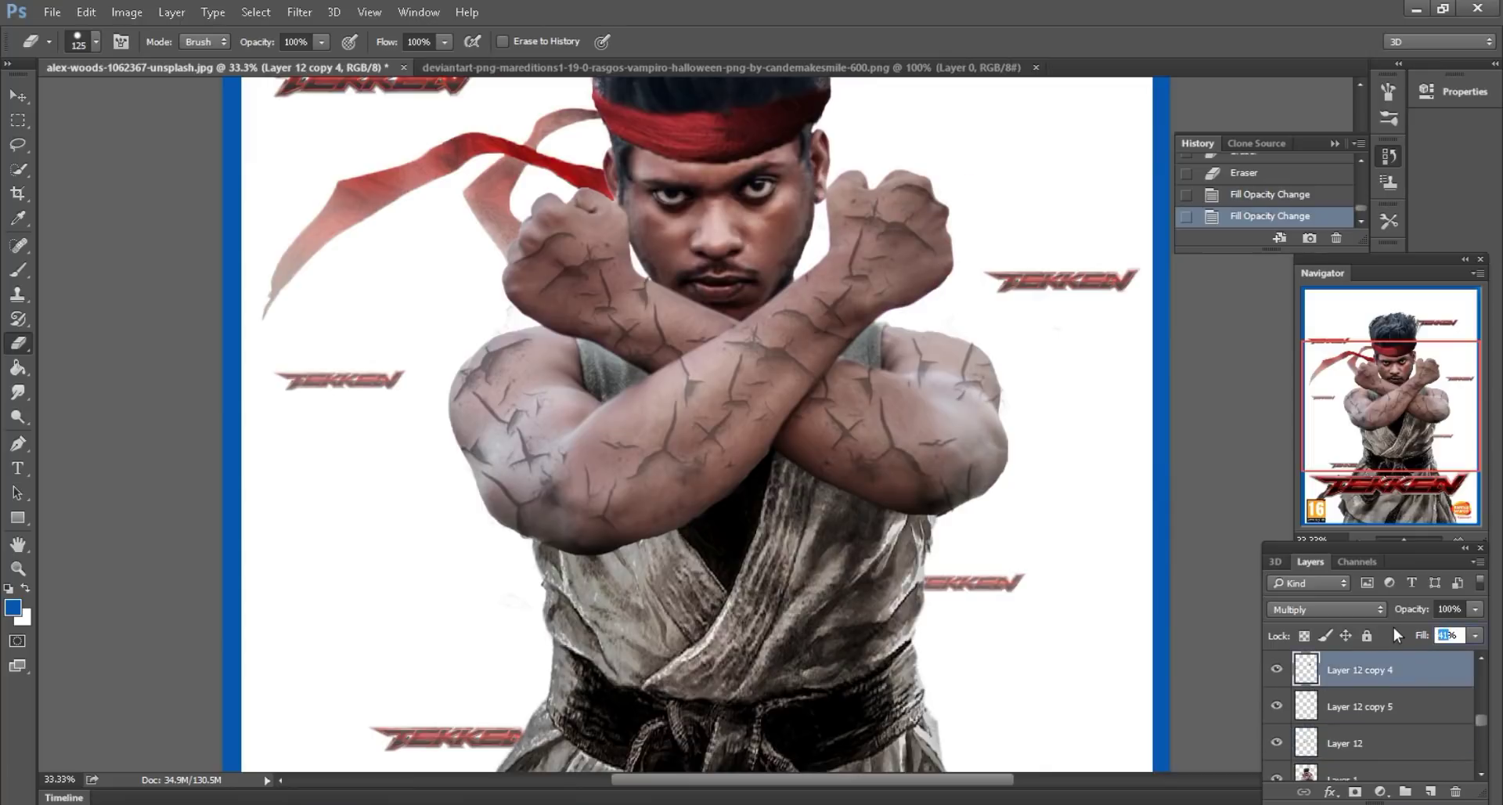
pyautogui.press('Return')
# - Give Layer 12 copy 3 and copy 2 the same 33% fill
pyautogui.scroll(1, 1339, 685)
pyautogui.click(1334, 671)
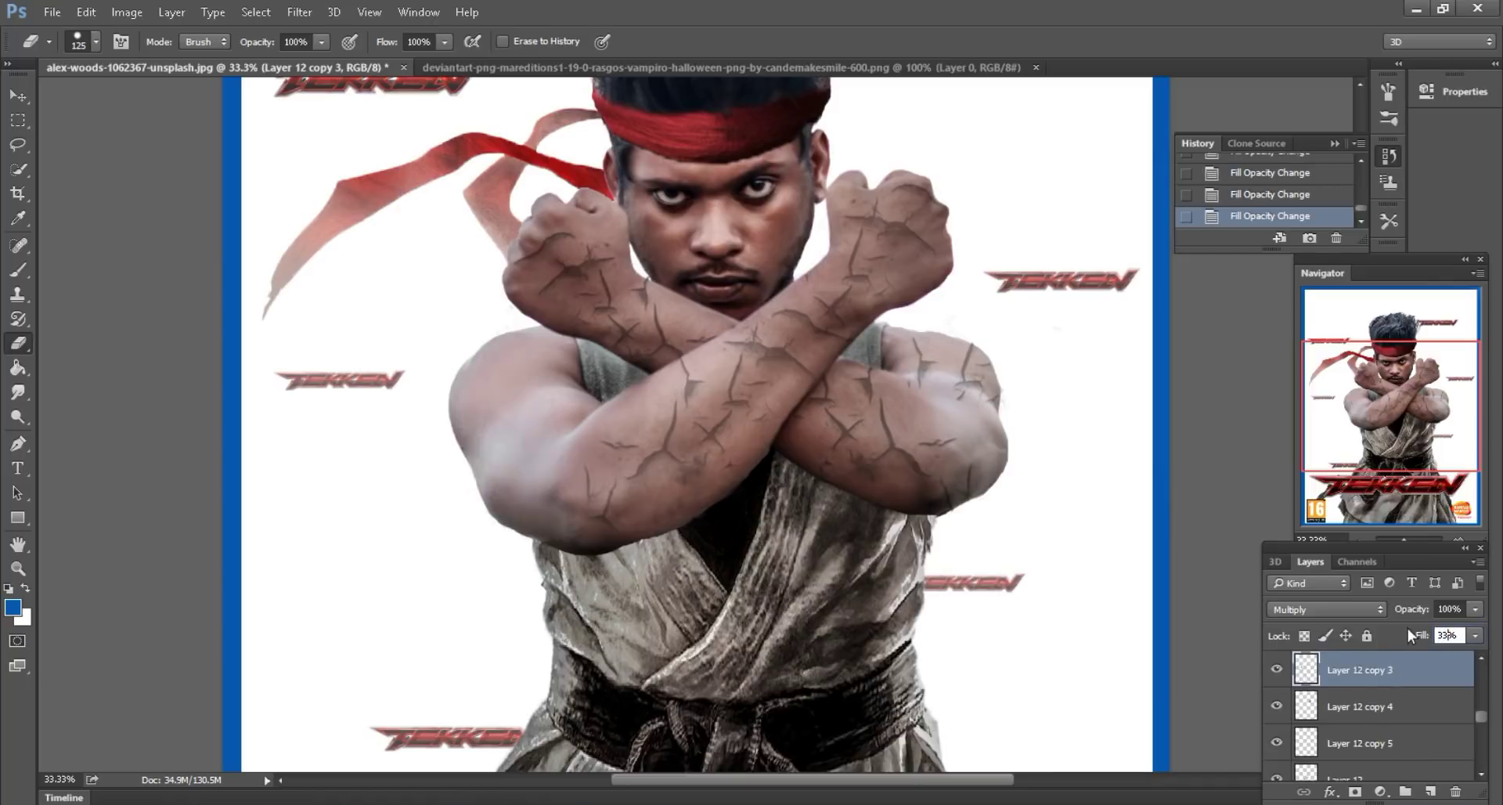
pyautogui.write('33')
pyautogui.press('Return')
pyautogui.scroll(2, 1375, 678)
pyautogui.click(1376, 707)
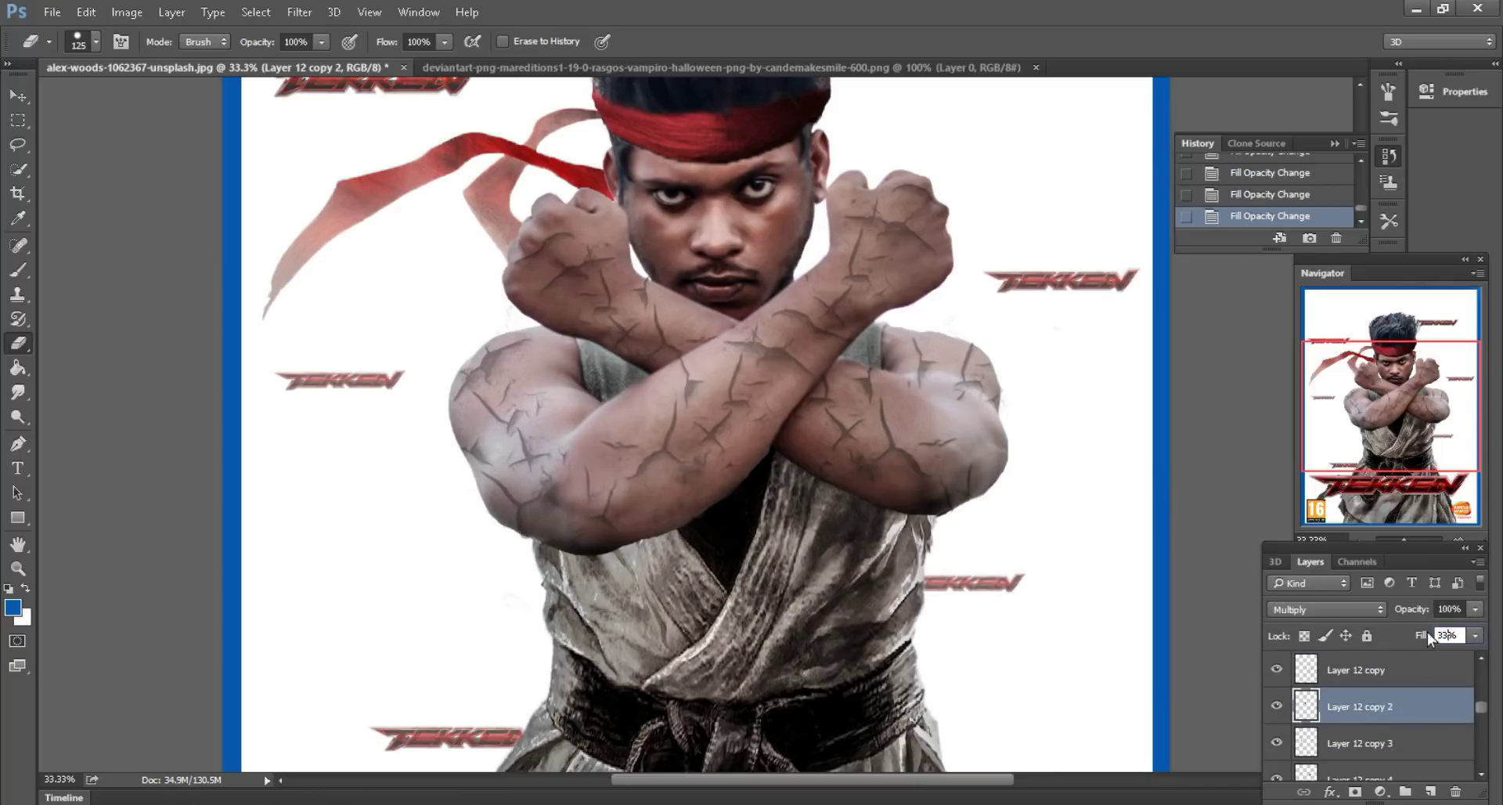
pyautogui.hotkey('ctrl', '-')
pyautogui.hotkey('ctrl', '-')
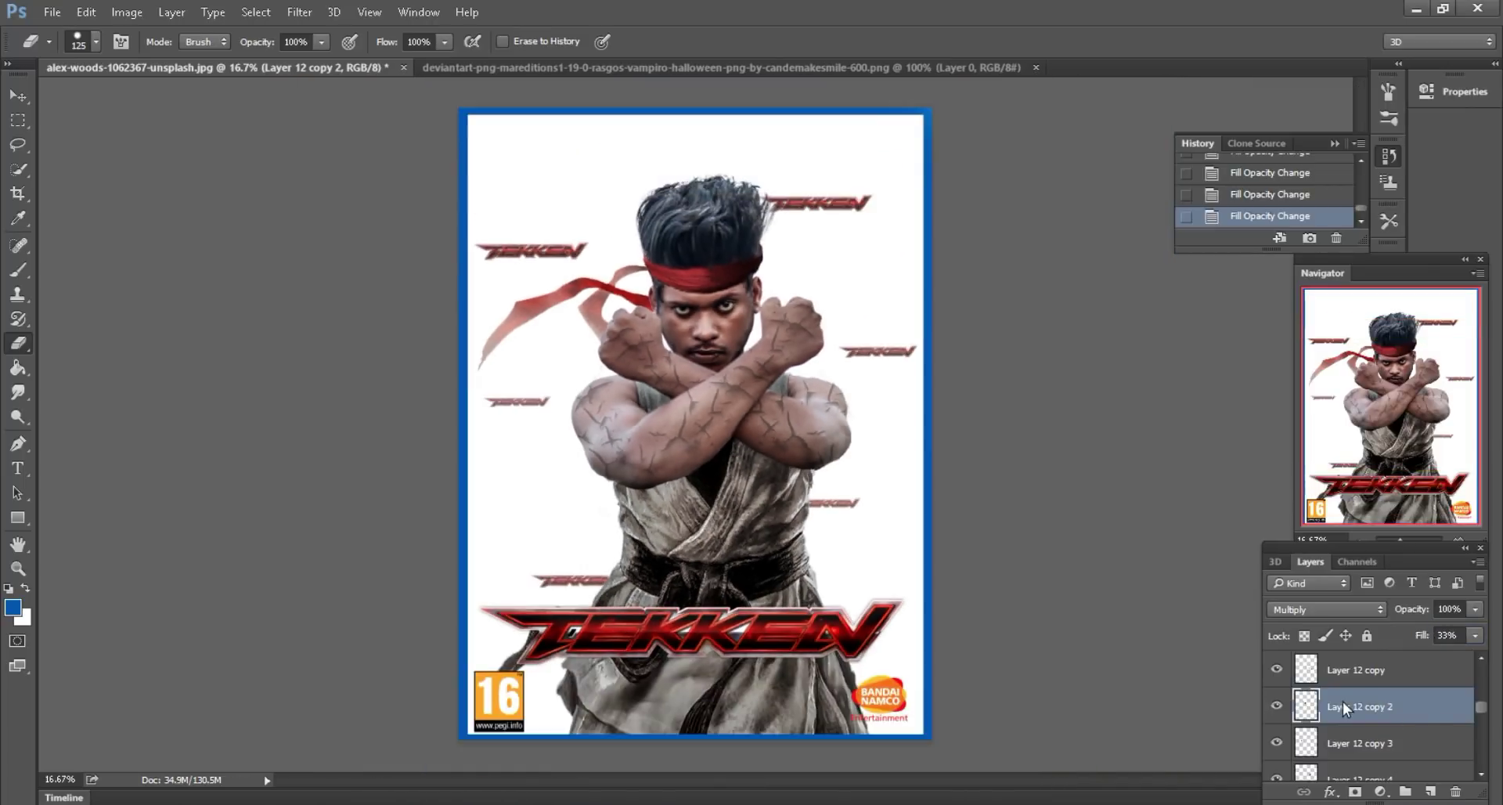
# - Hide the white background, Layer 5 and Layer 6, keeping the red ribbon visible
pyautogui.hotkey('ctrl', '+')
pyautogui.scroll(-3, 1374, 711)
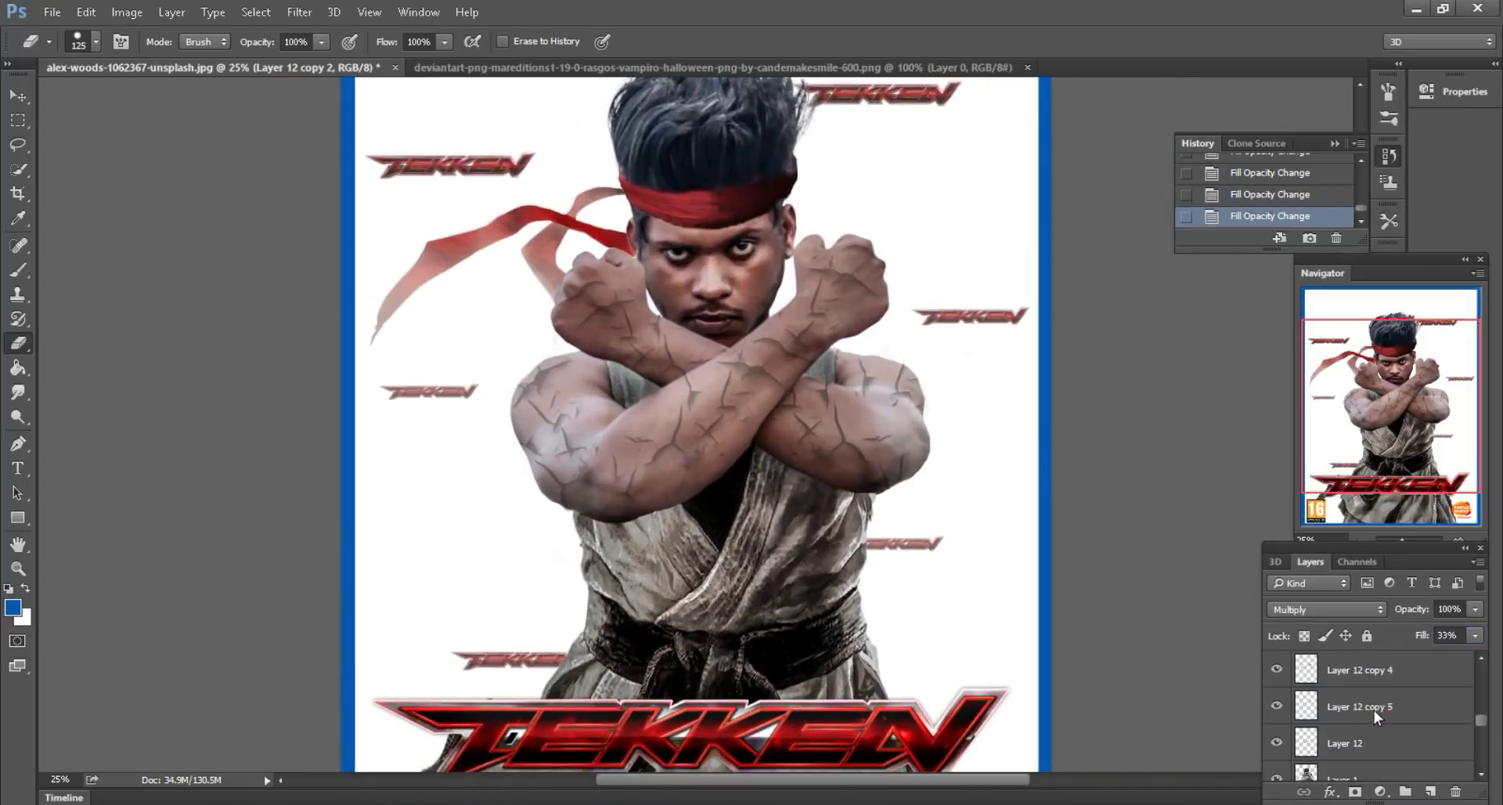
pyautogui.scroll(-3, 1374, 710)
pyautogui.scroll(-5, 1374, 711)
pyautogui.click(1277, 762)
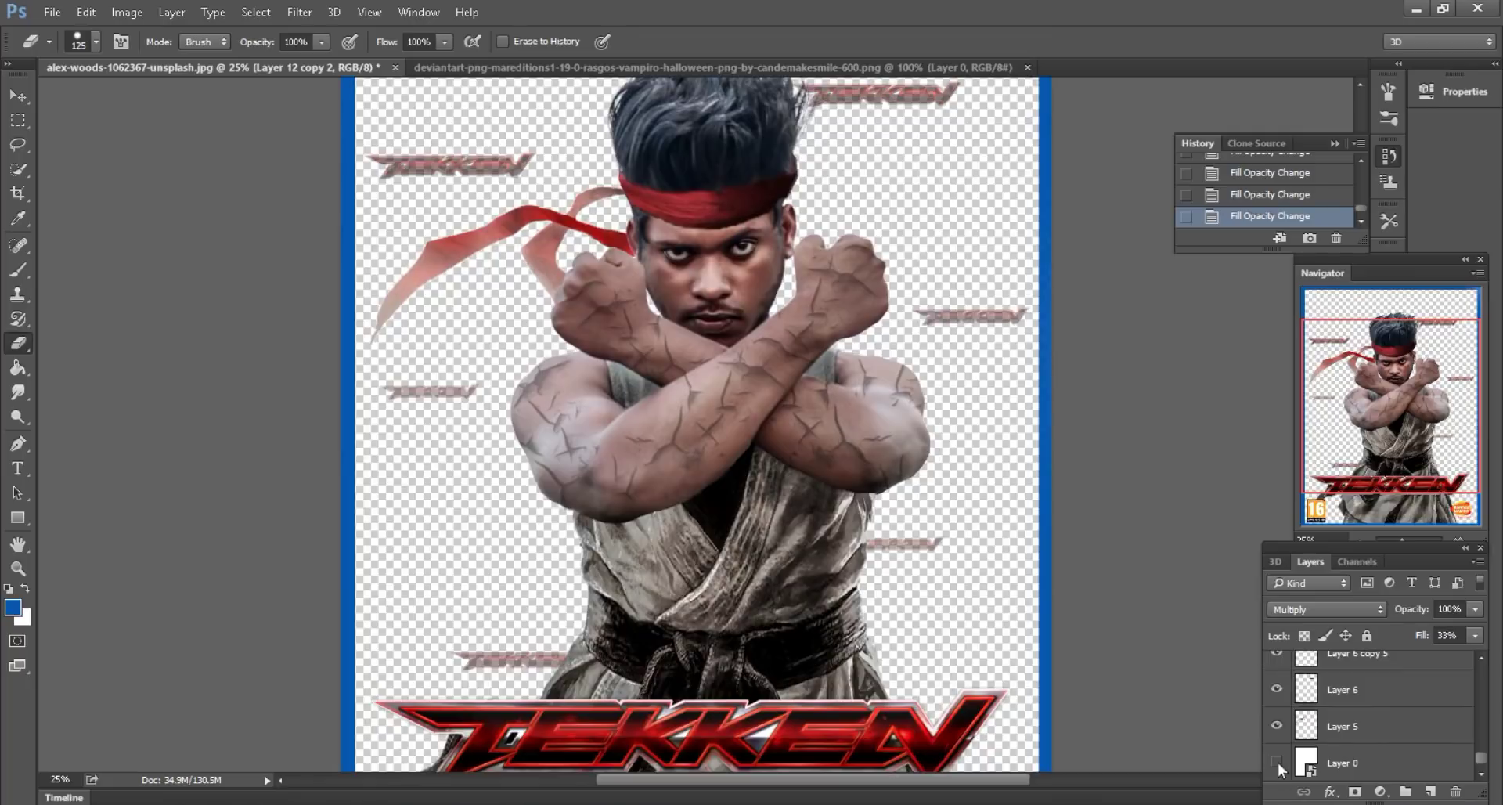
pyautogui.hotkey('ctrl', '-')
pyautogui.click(1277, 725)
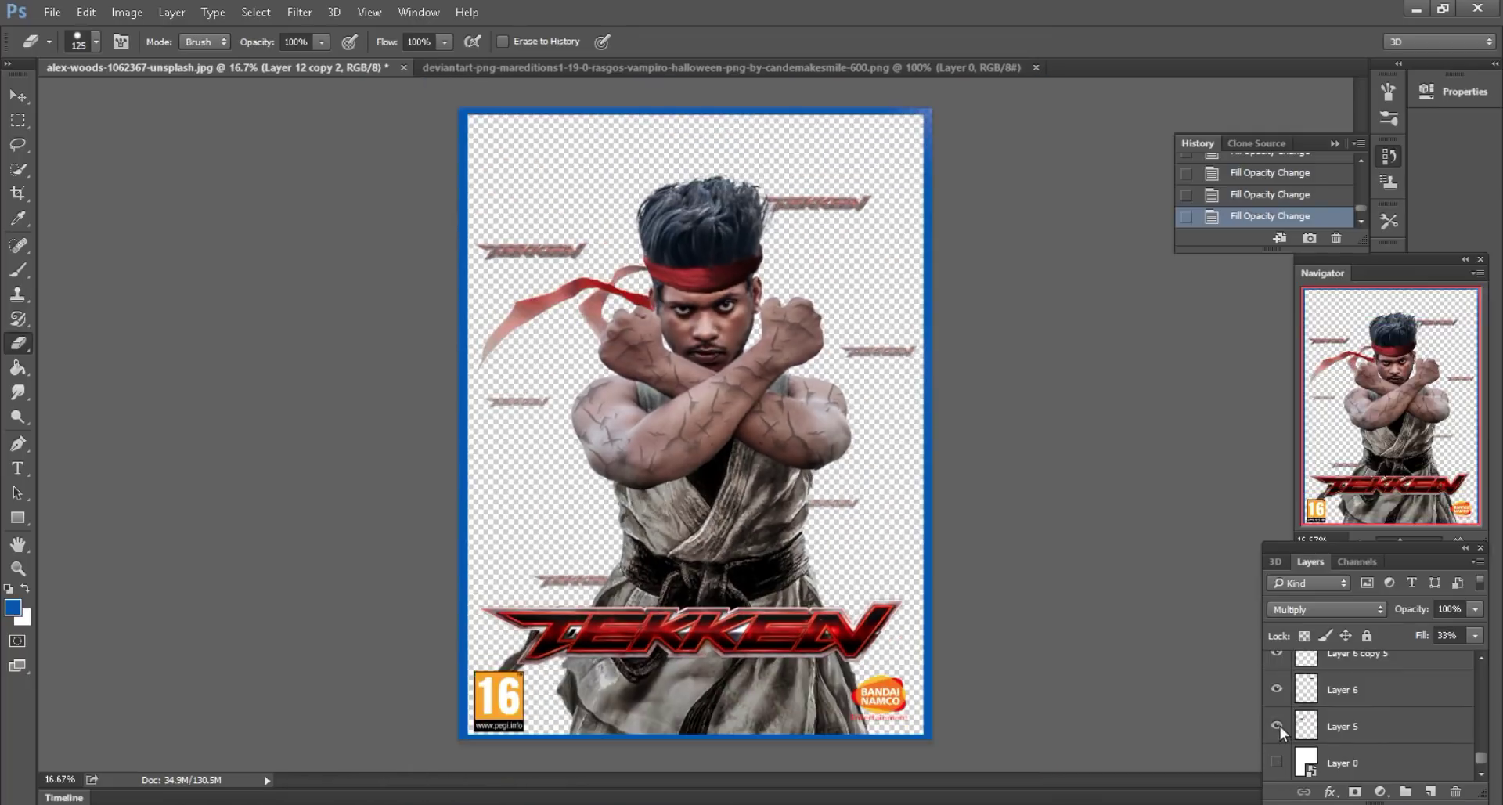
pyautogui.scroll(1, 1280, 732)
pyautogui.click(1277, 726)
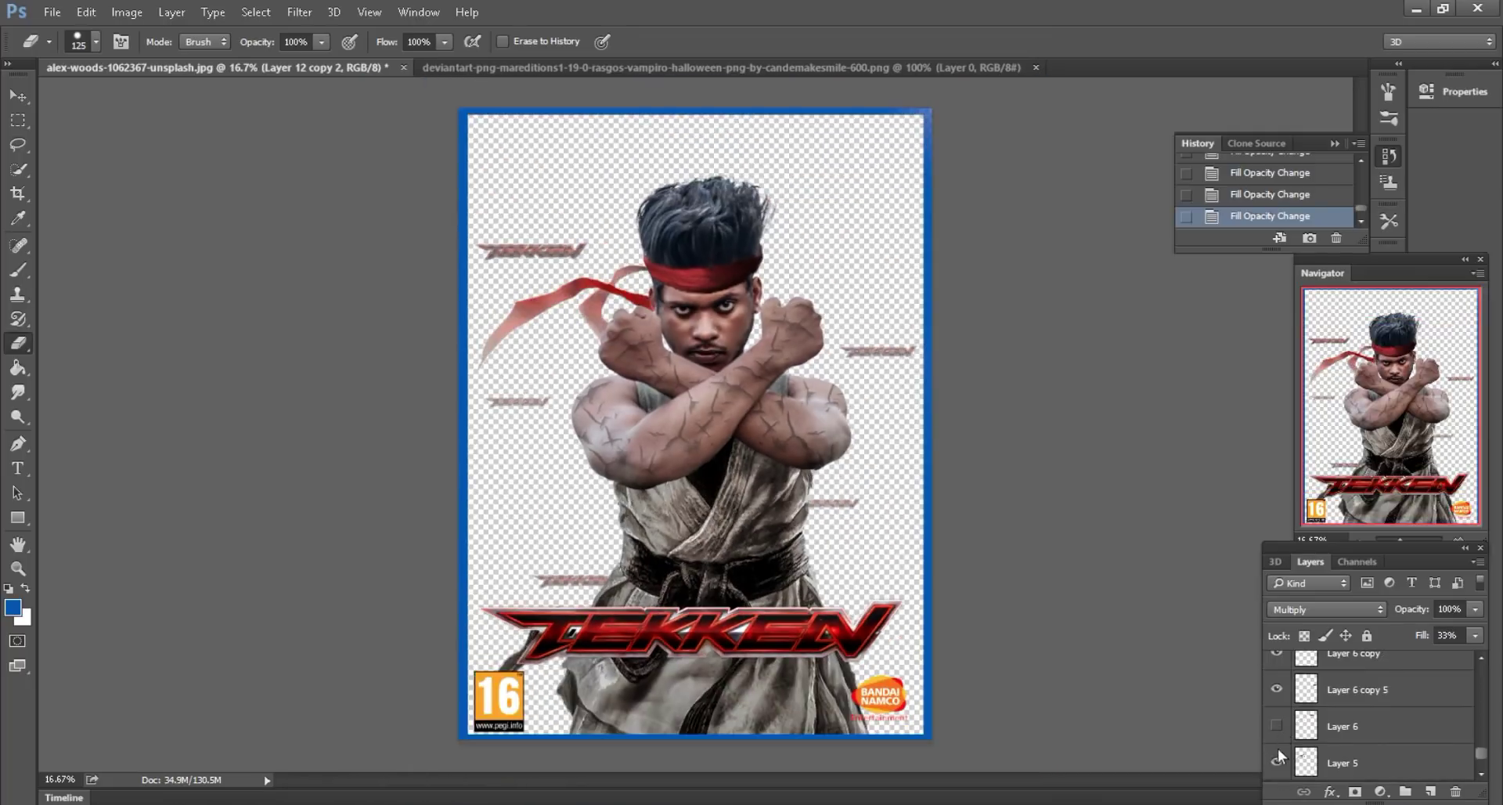
pyautogui.click(1277, 761)
pyautogui.click(1276, 757)
# - Hide Layer 6 copy 5 and two faint TEKKEN logo copies
pyautogui.scroll(1, 1277, 751)
pyautogui.click(1276, 726)
pyautogui.click(1276, 693)
pyautogui.scroll(1, 1278, 705)
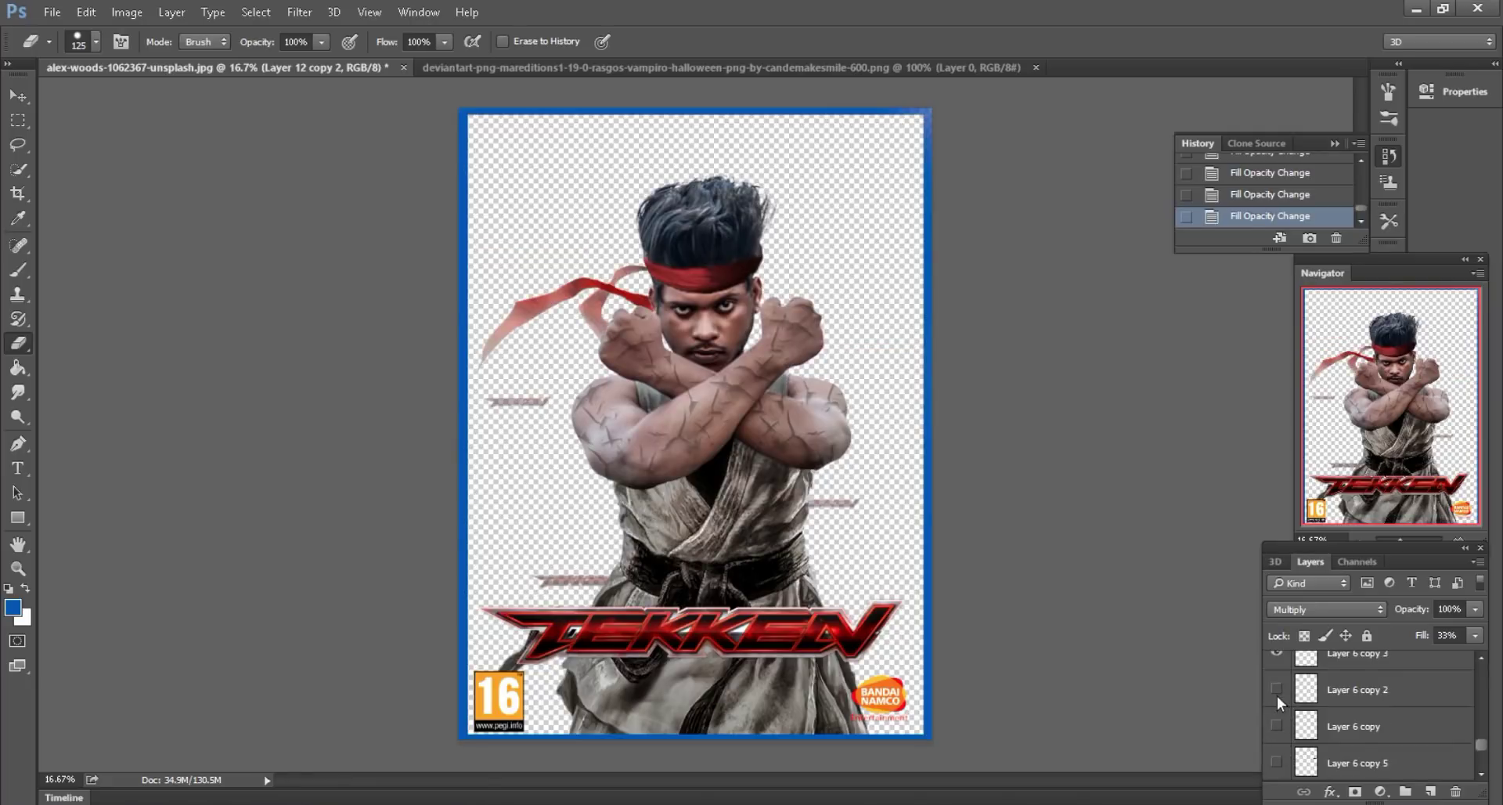
pyautogui.click(1276, 694)
pyautogui.scroll(1, 1278, 703)
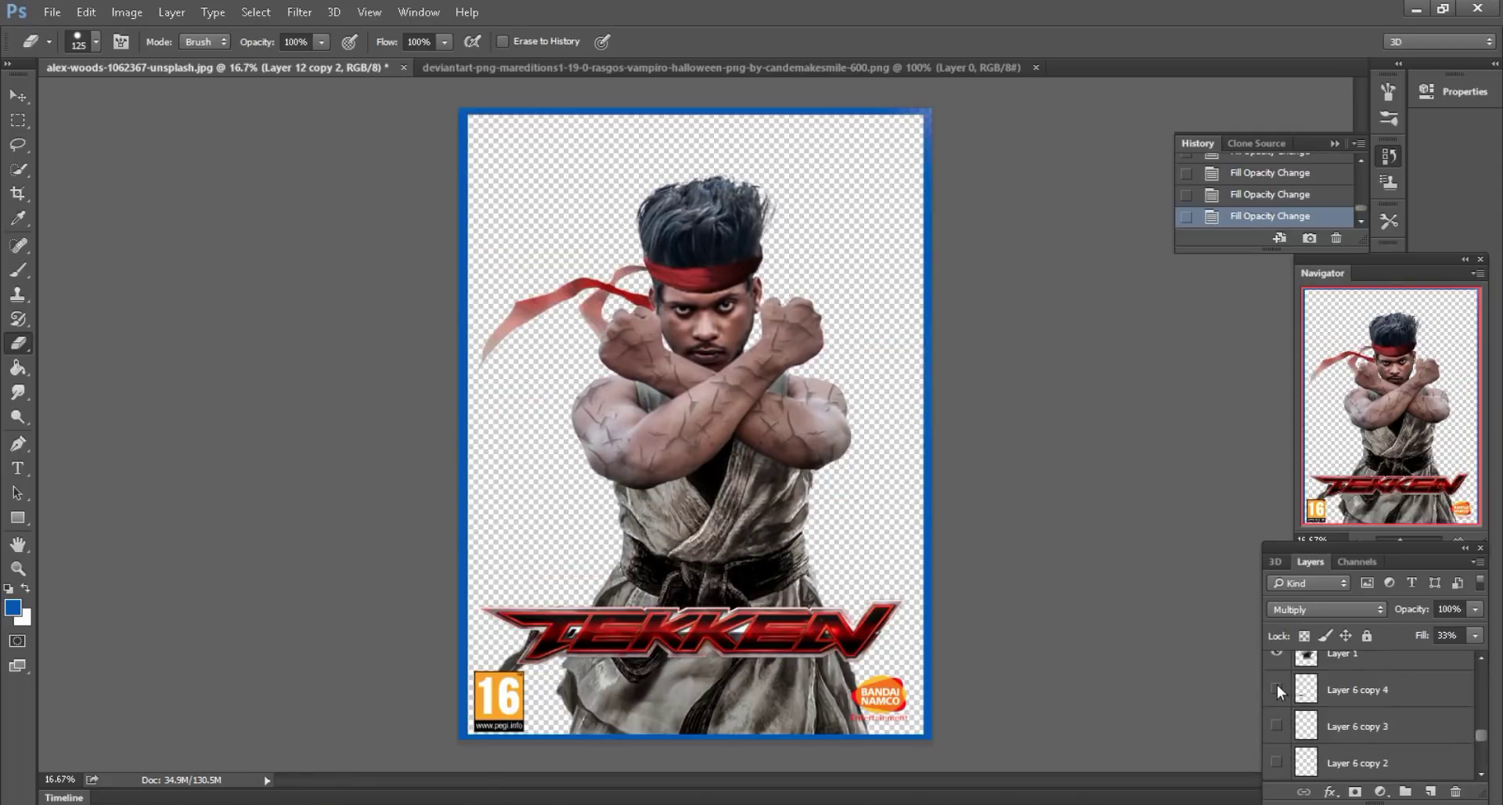
pyautogui.scroll(2, 1278, 686)
pyautogui.scroll(2, 1278, 686)
pyautogui.scroll(2, 1278, 686)
pyautogui.scroll(2, 1276, 685)
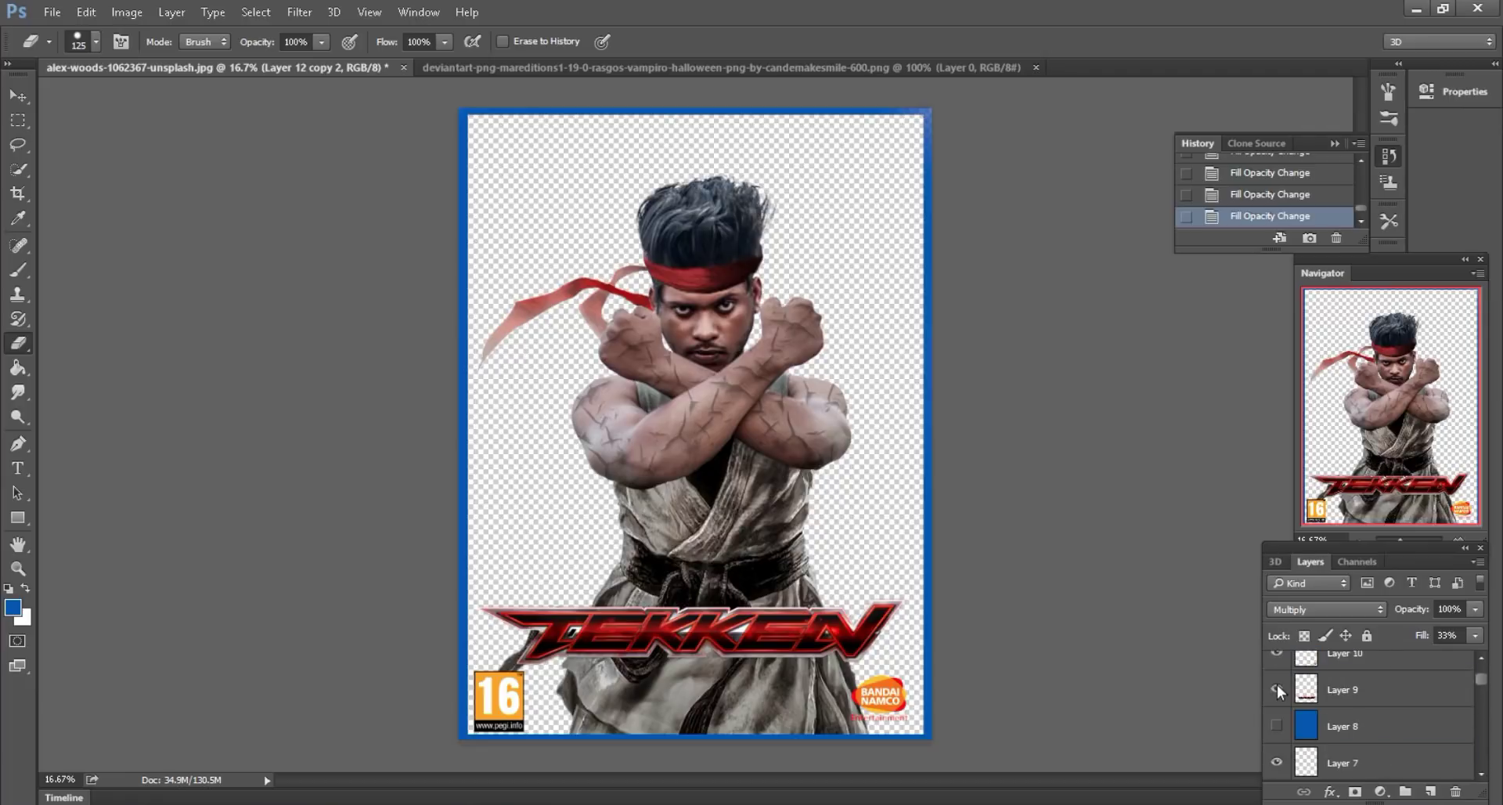
# - Hide the large TEKKEN logo, age rating and publisher logos, and blue border
pyautogui.click(1276, 689)
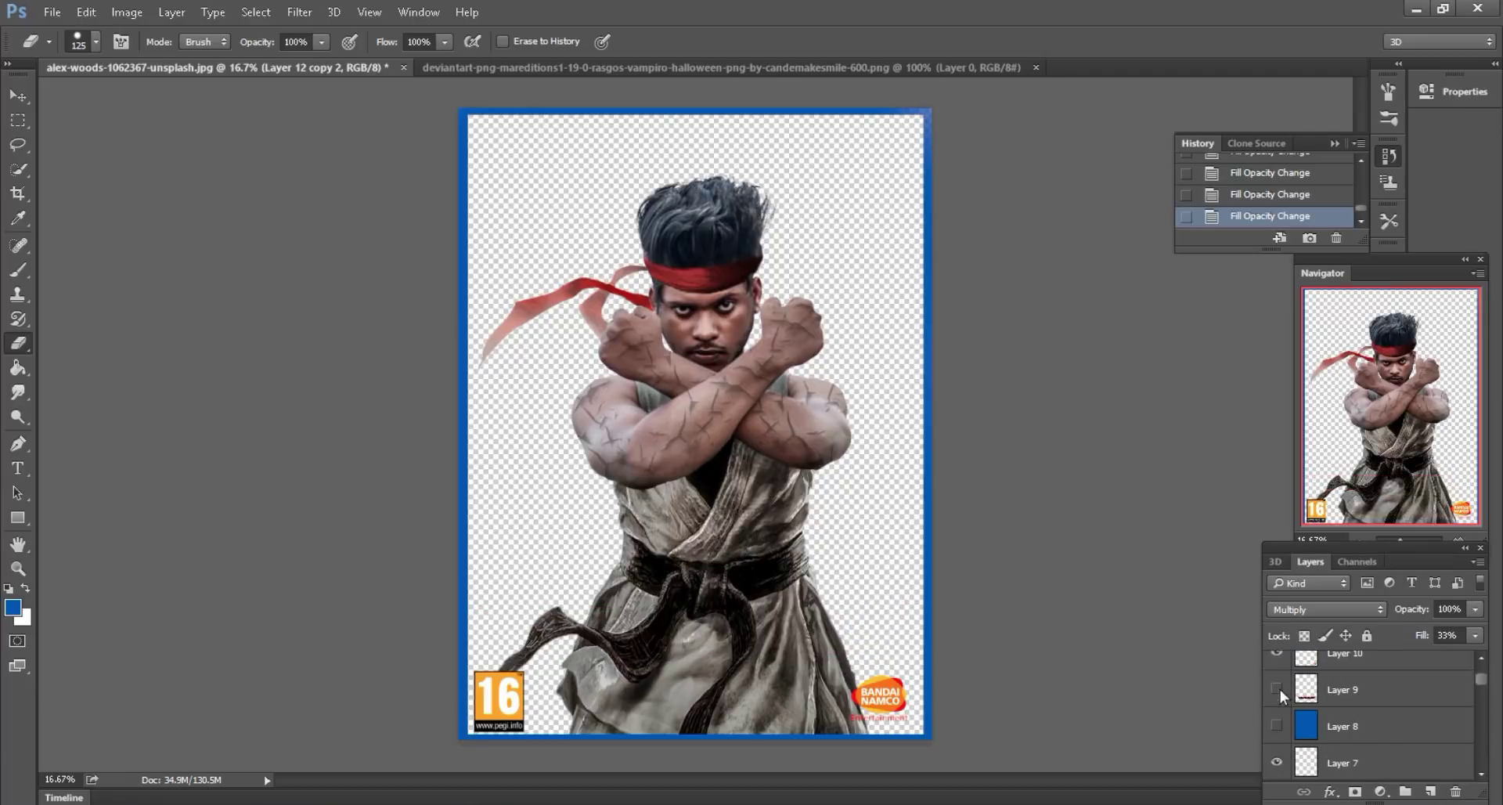
pyautogui.scroll(1, 1276, 686)
pyautogui.click(1276, 670)
pyautogui.click(1276, 705)
pyautogui.scroll(-3, 1289, 704)
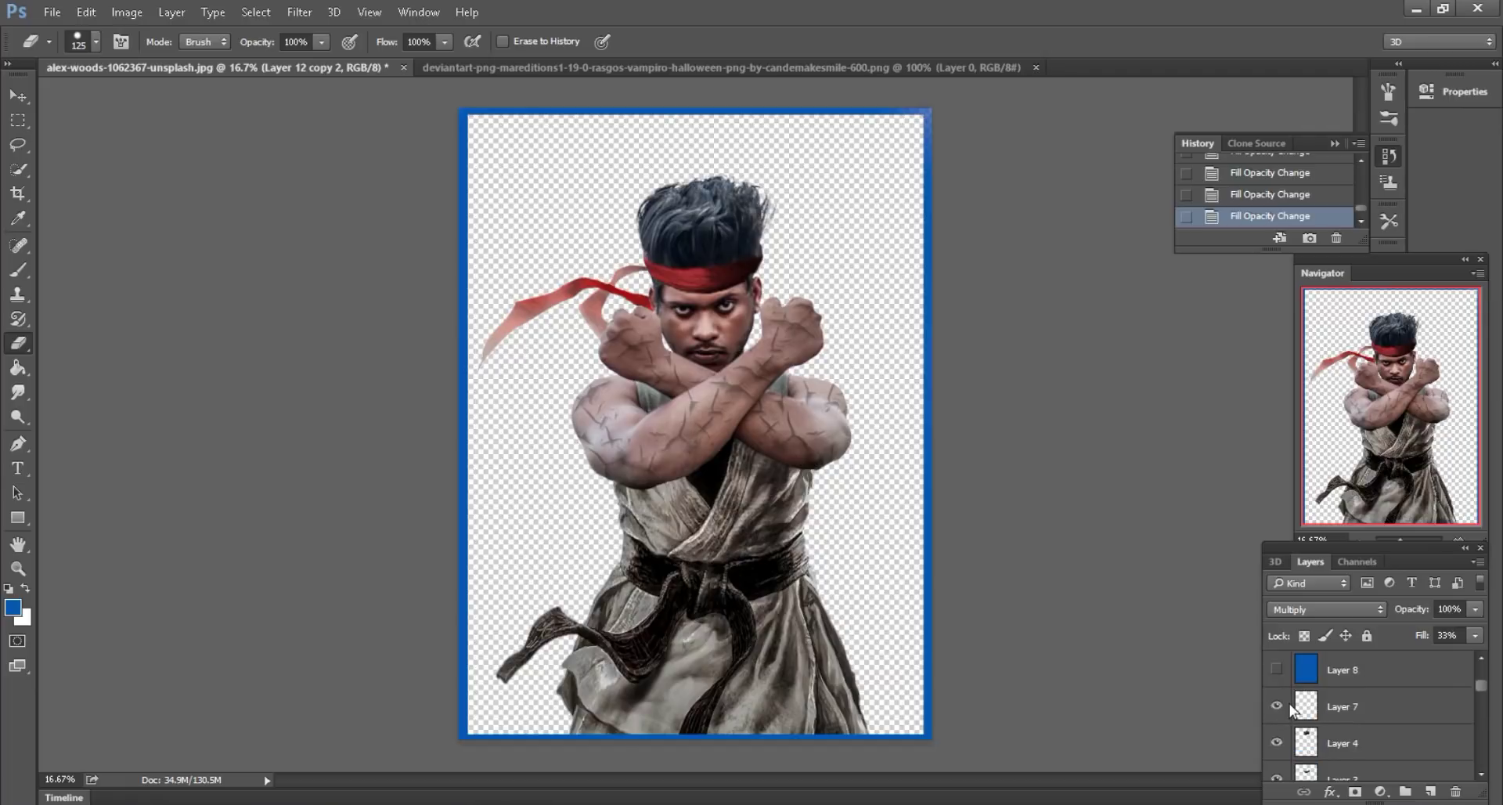
pyautogui.click(1278, 705)
# - Merge all visible layers into Layer 4
pyautogui.click(1346, 746)
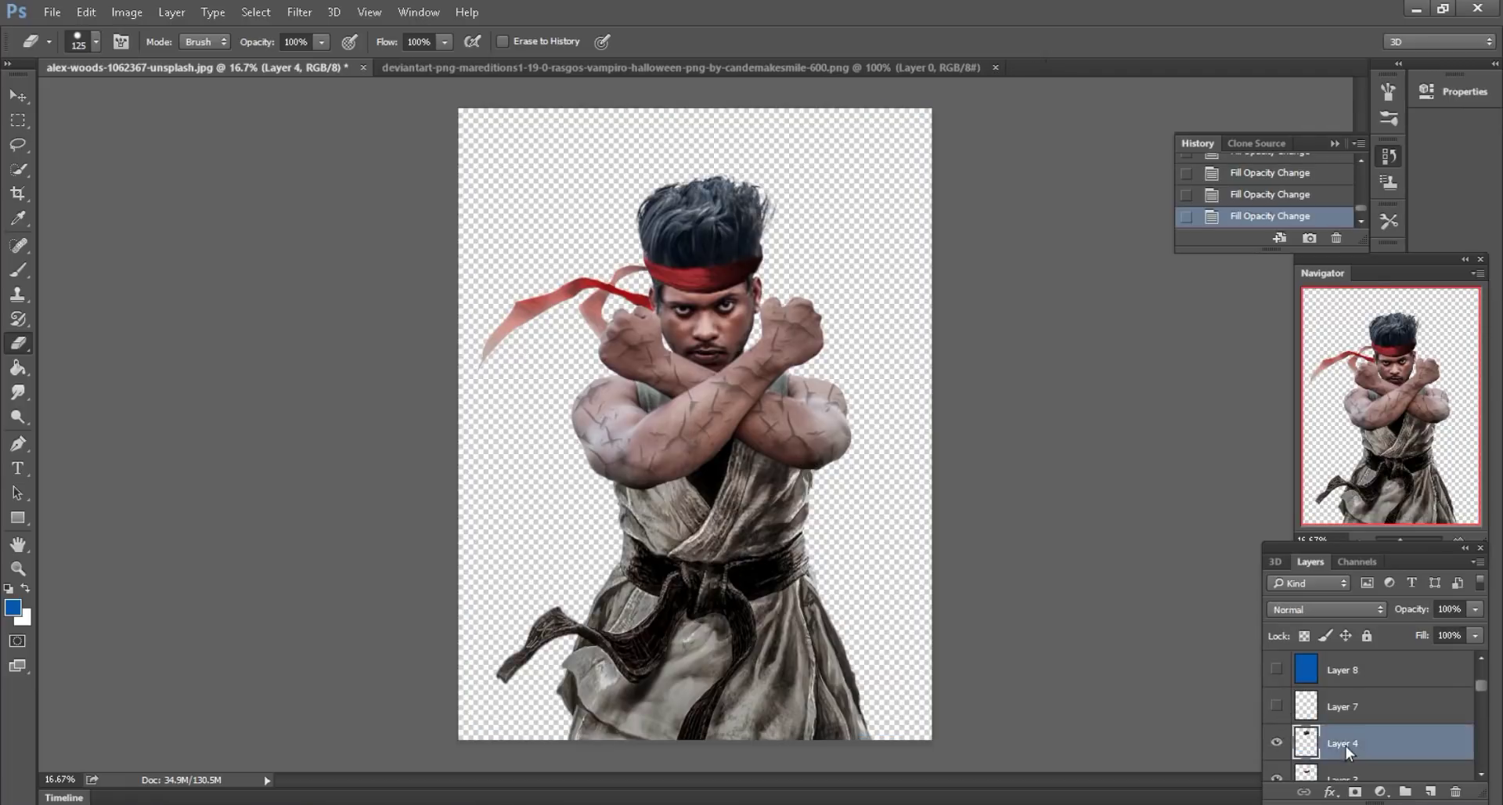
pyautogui.rightClick(1346, 746)
pyautogui.click(1215, 584)
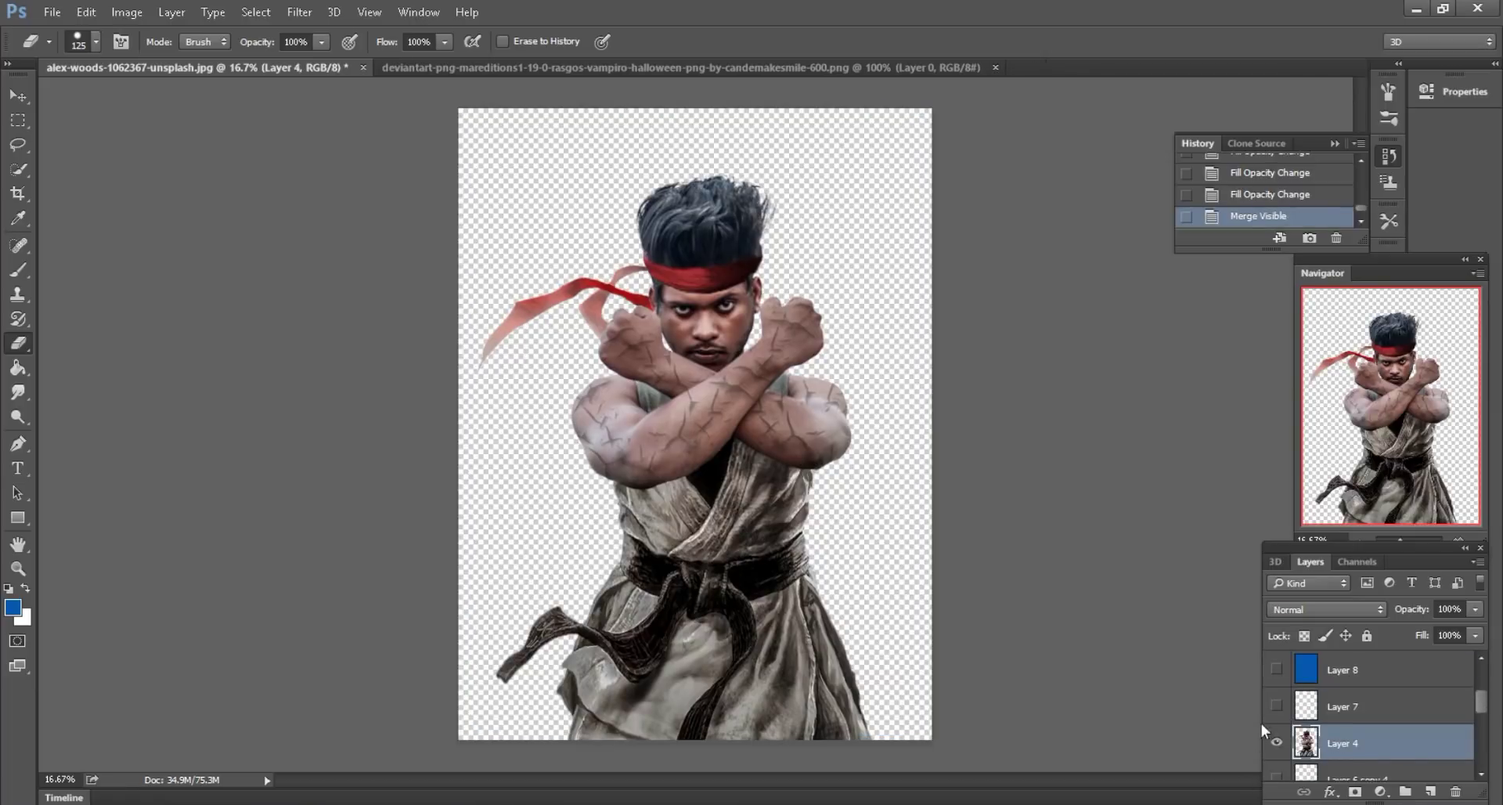
# - Show the blue border and the Layer 6 copy 4 and copy 3 strokes again
pyautogui.click(1276, 706)
pyautogui.scroll(-2, 1318, 760)
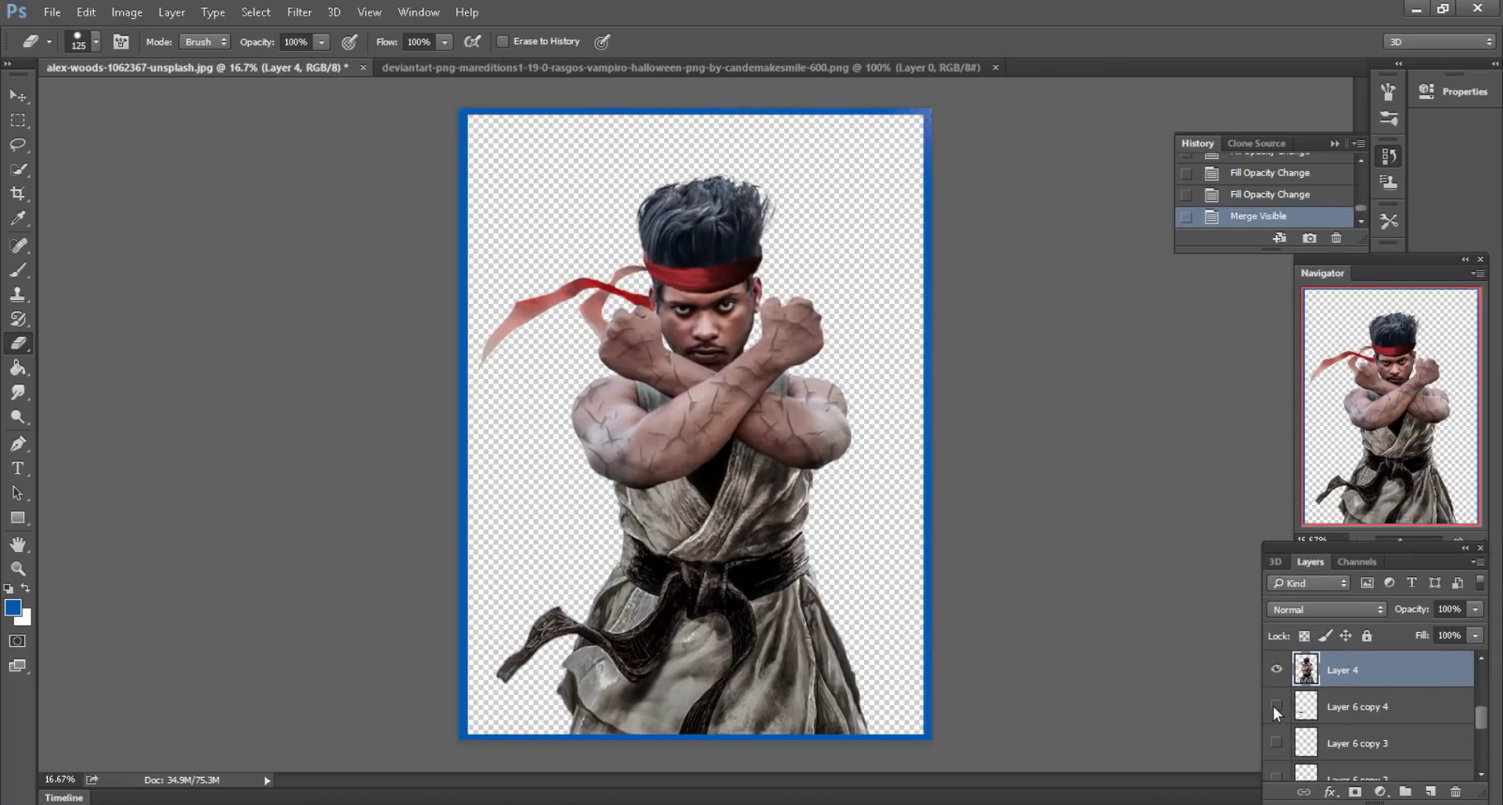
pyautogui.click(1276, 707)
pyautogui.click(1281, 740)
pyautogui.scroll(-1, 1279, 763)
pyautogui.scroll(-1, 1274, 745)
# - Show the scattered TEKKEN logo copies and the white background layer again
pyautogui.click(1275, 745)
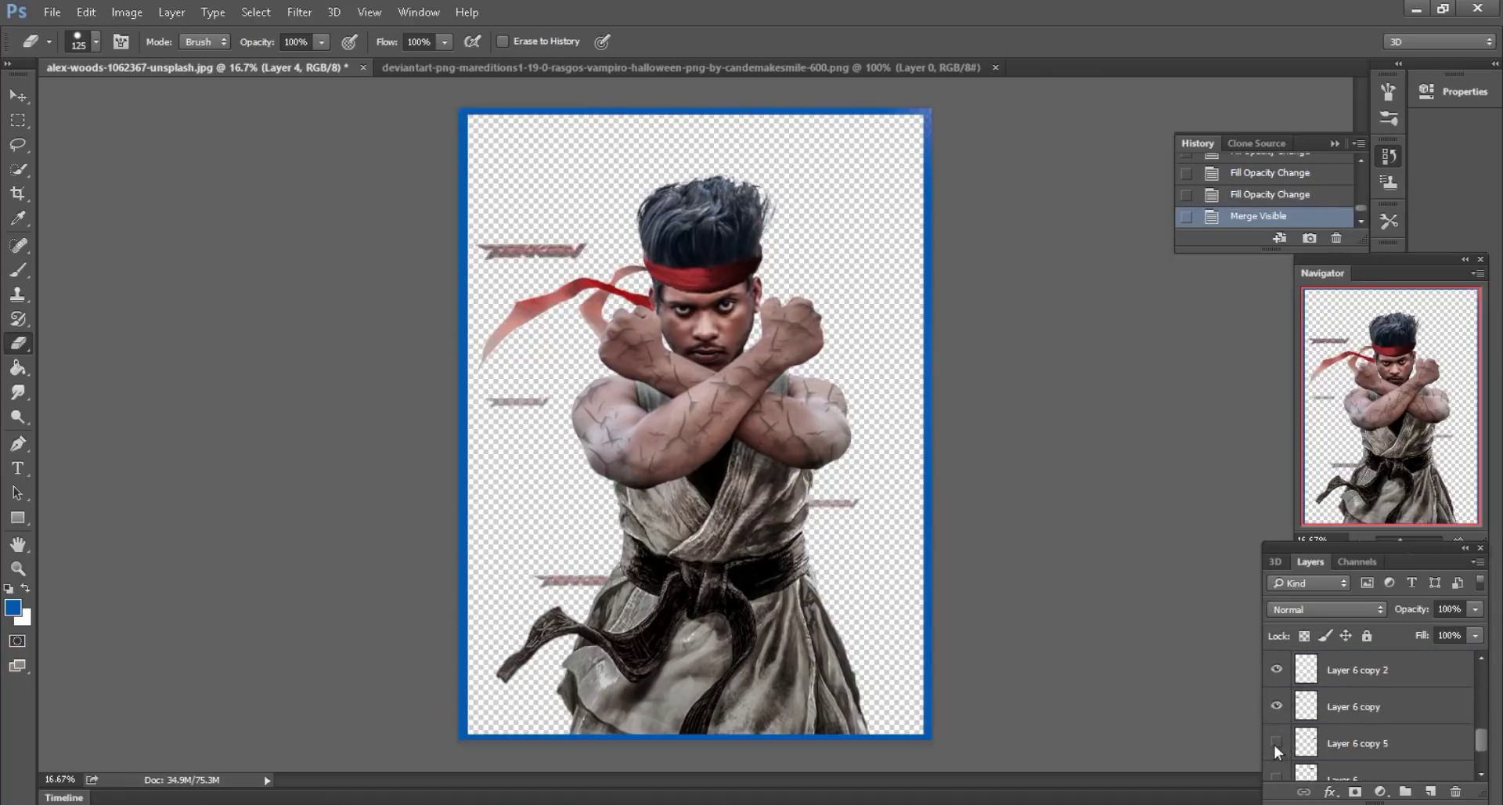
pyautogui.scroll(-1, 1274, 745)
pyautogui.click(1275, 744)
pyautogui.scroll(-1, 1274, 745)
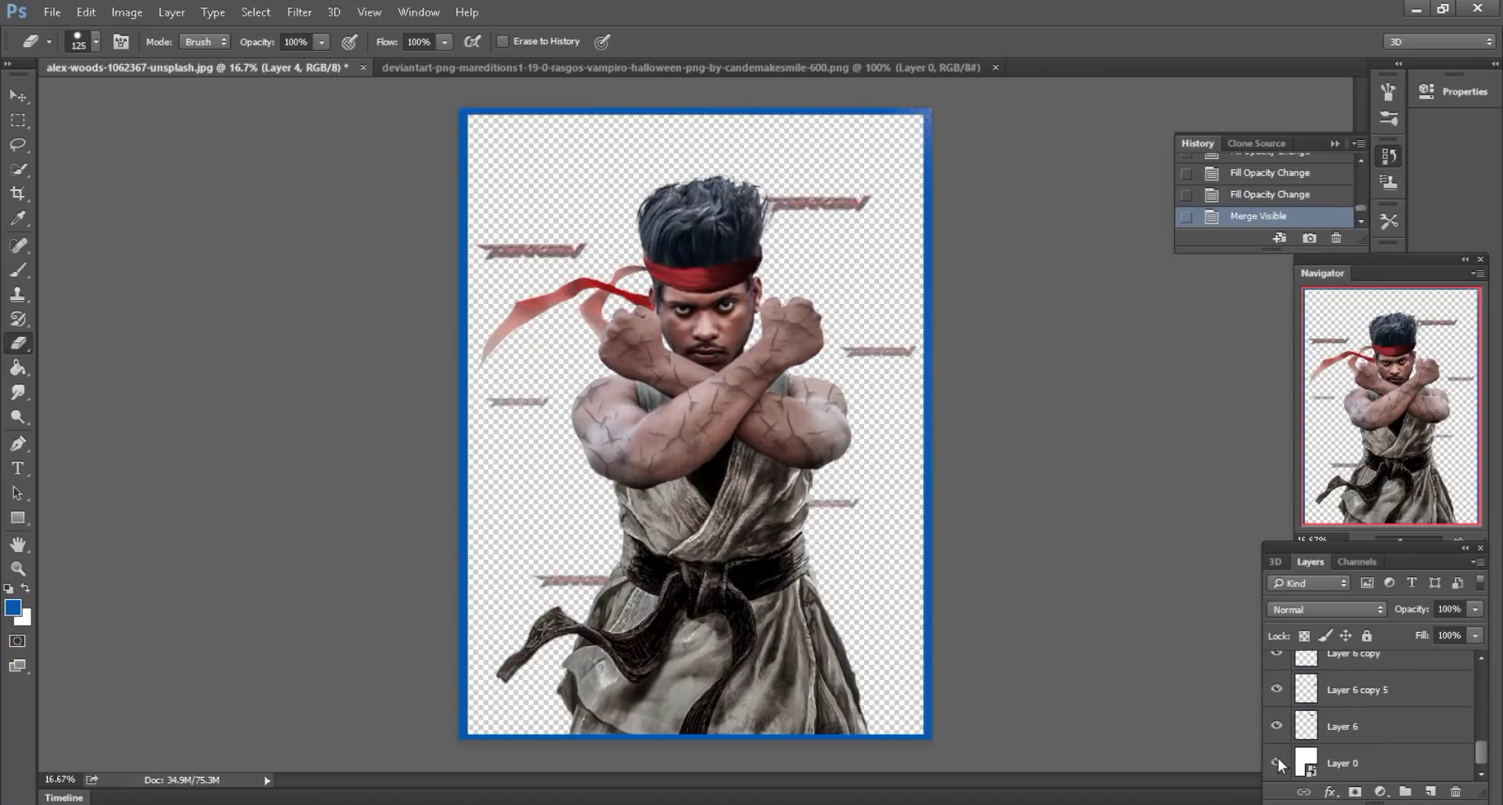
pyautogui.click(1277, 759)
pyautogui.scroll(3, 1341, 752)
pyautogui.scroll(1, 1341, 751)
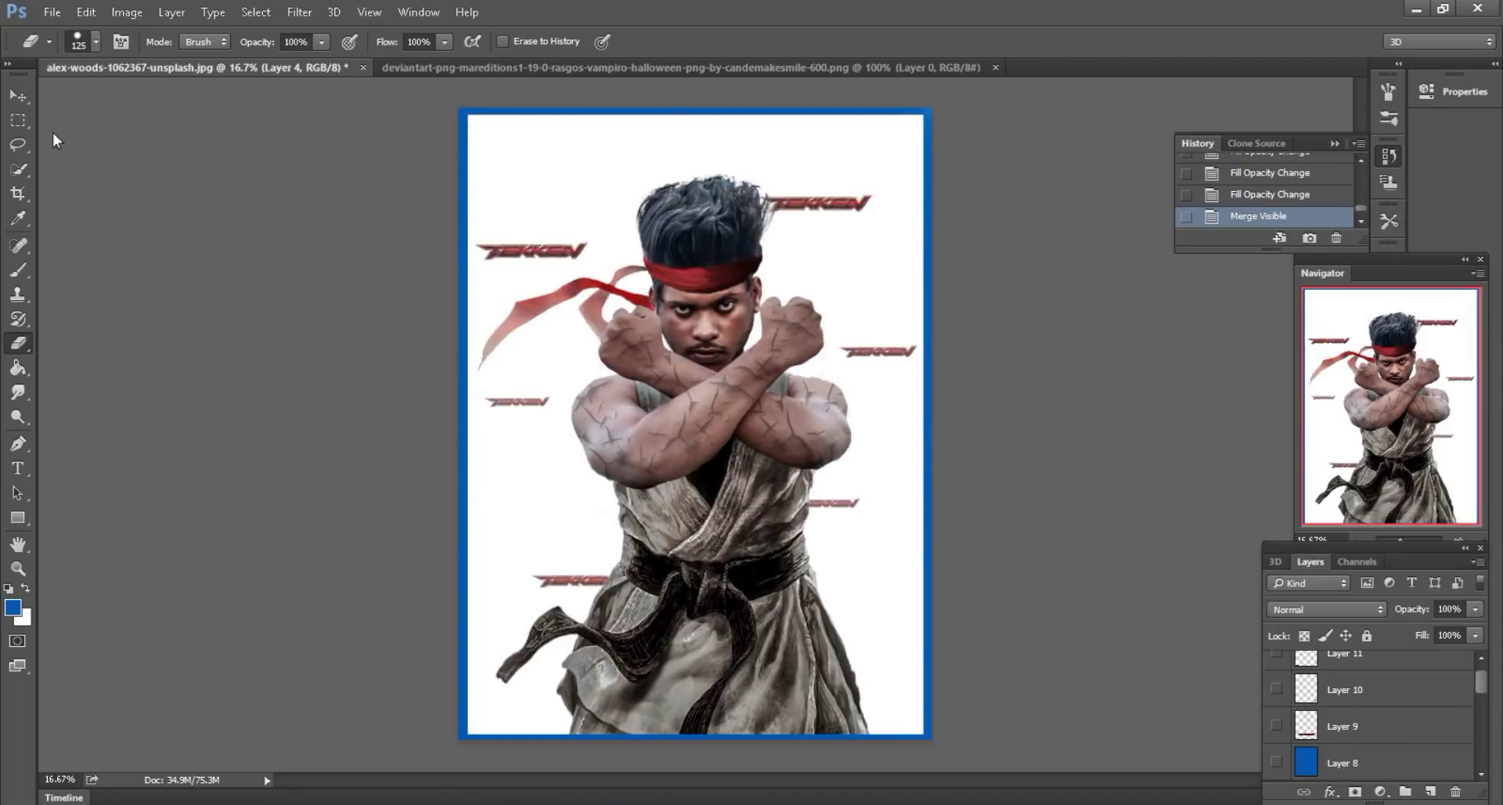
pyautogui.click(17, 96)
# - Apply a Camera Raw Filter to the fighter: Clarity +17, Blacks -8, Shadows +7
pyautogui.click(580, 305)
pyautogui.click(299, 12)
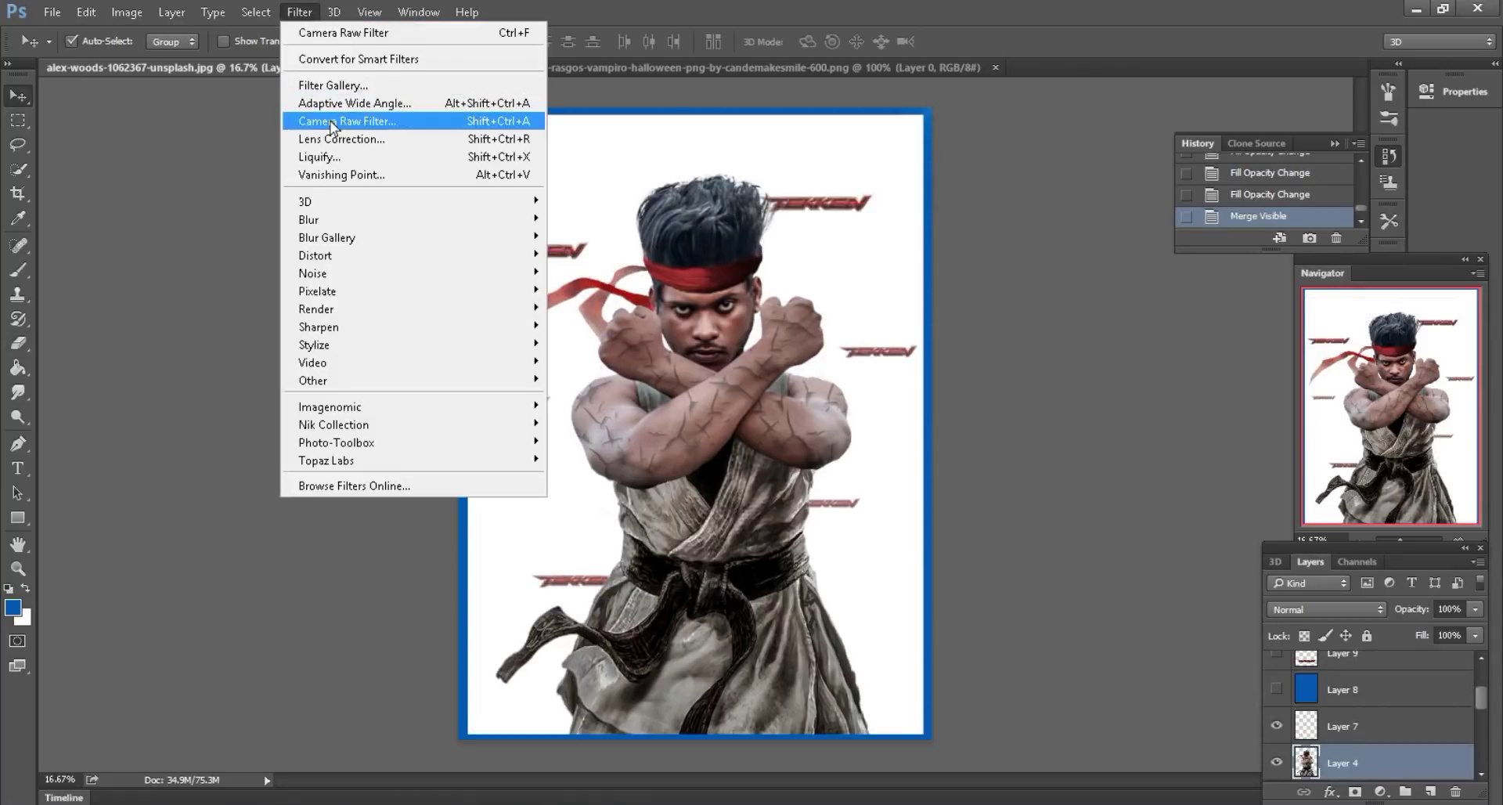
pyautogui.click(331, 122)
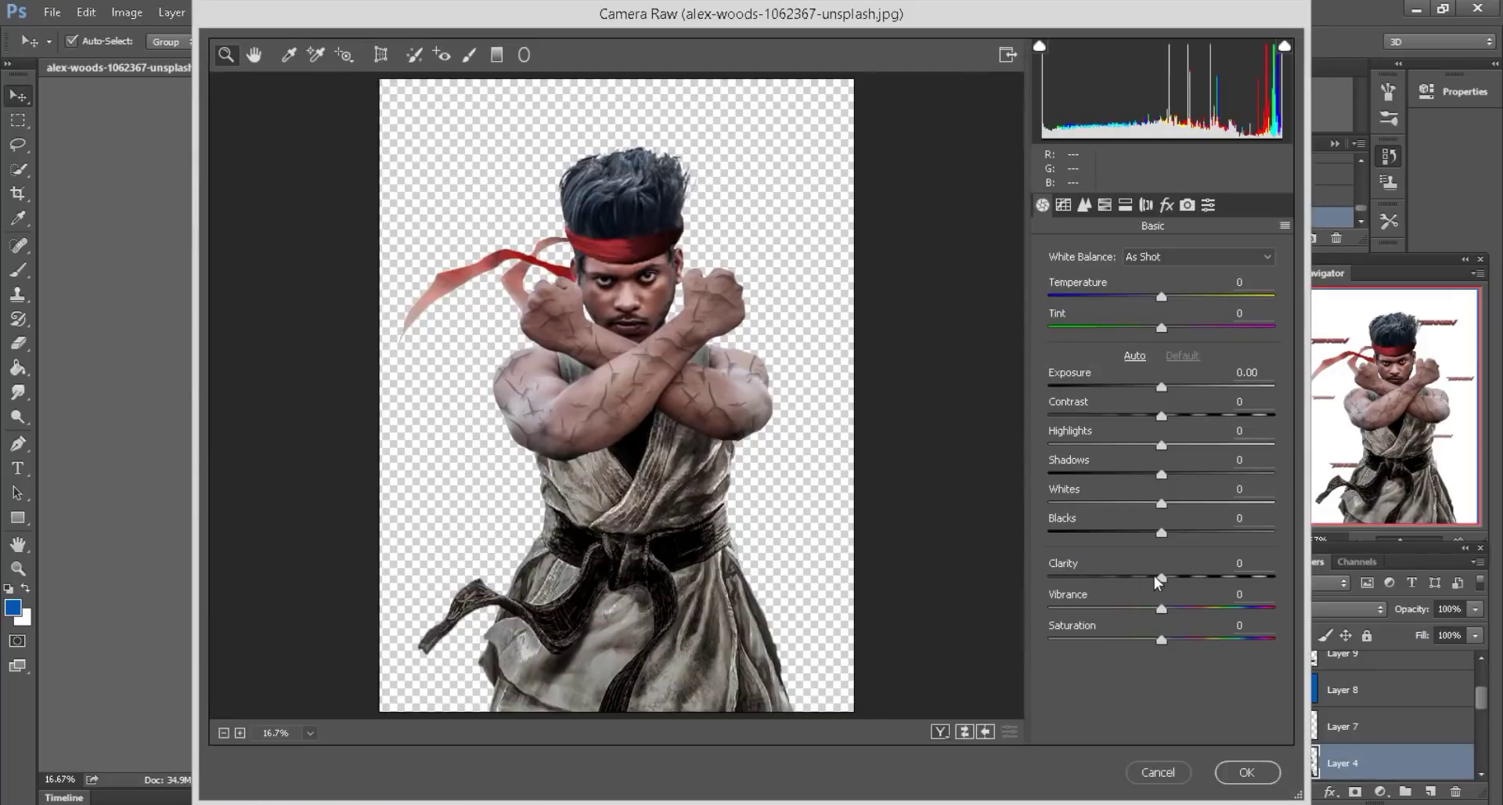
pyautogui.moveTo(1154, 576)
pyautogui.mouseDown()
pyautogui.moveTo(1178, 577)
pyautogui.moveTo(1151, 534)
pyautogui.mouseUp()
pyautogui.moveTo(1162, 473); pyautogui.dragTo(1169, 474)
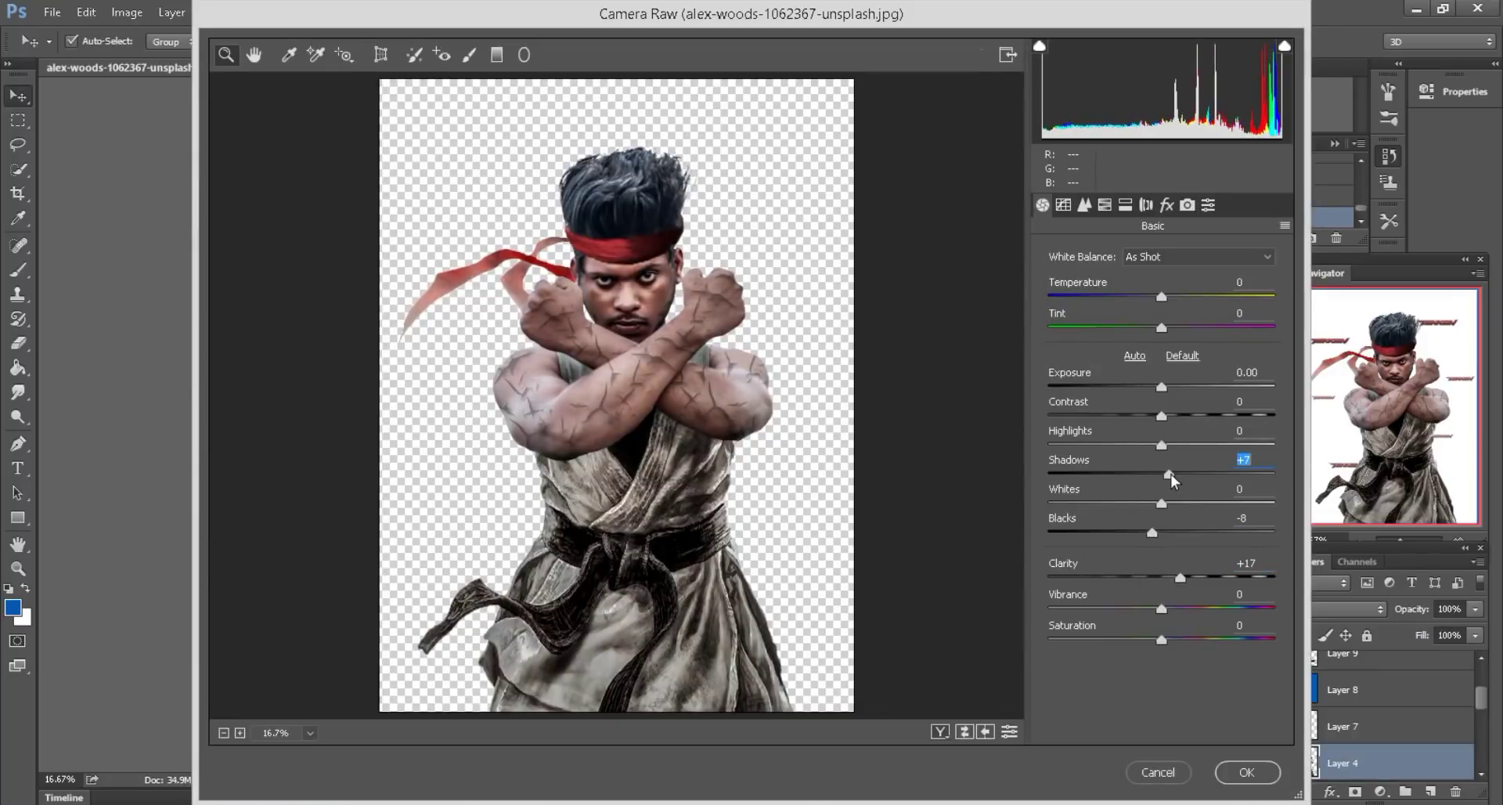
pyautogui.click(1249, 773)
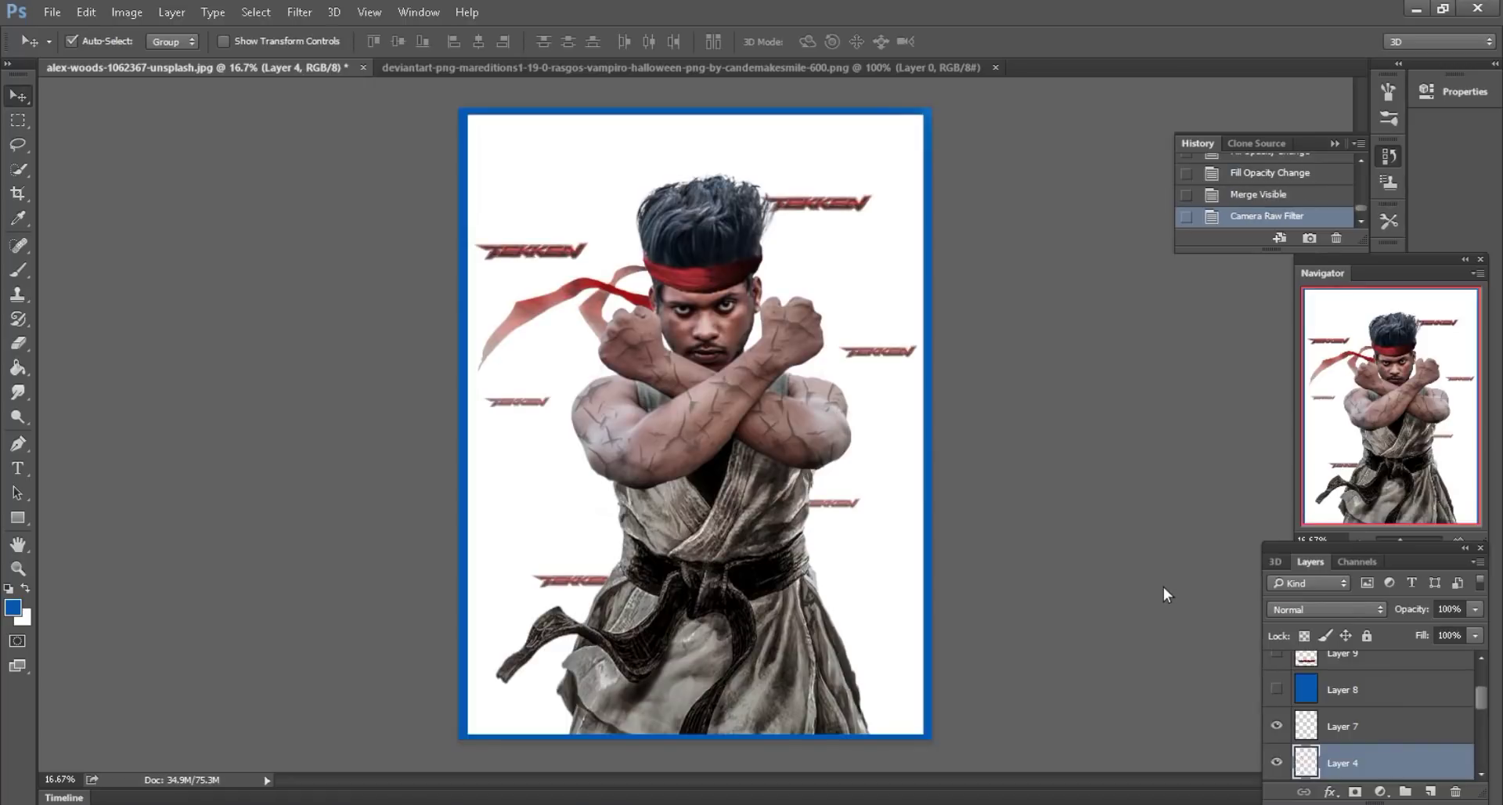
# - Add a grey-filled layer above Layer 4 and set it to Overlay blending
pyautogui.hotkey('ctrl', '+')
pyautogui.scroll(-3, 913, 548)
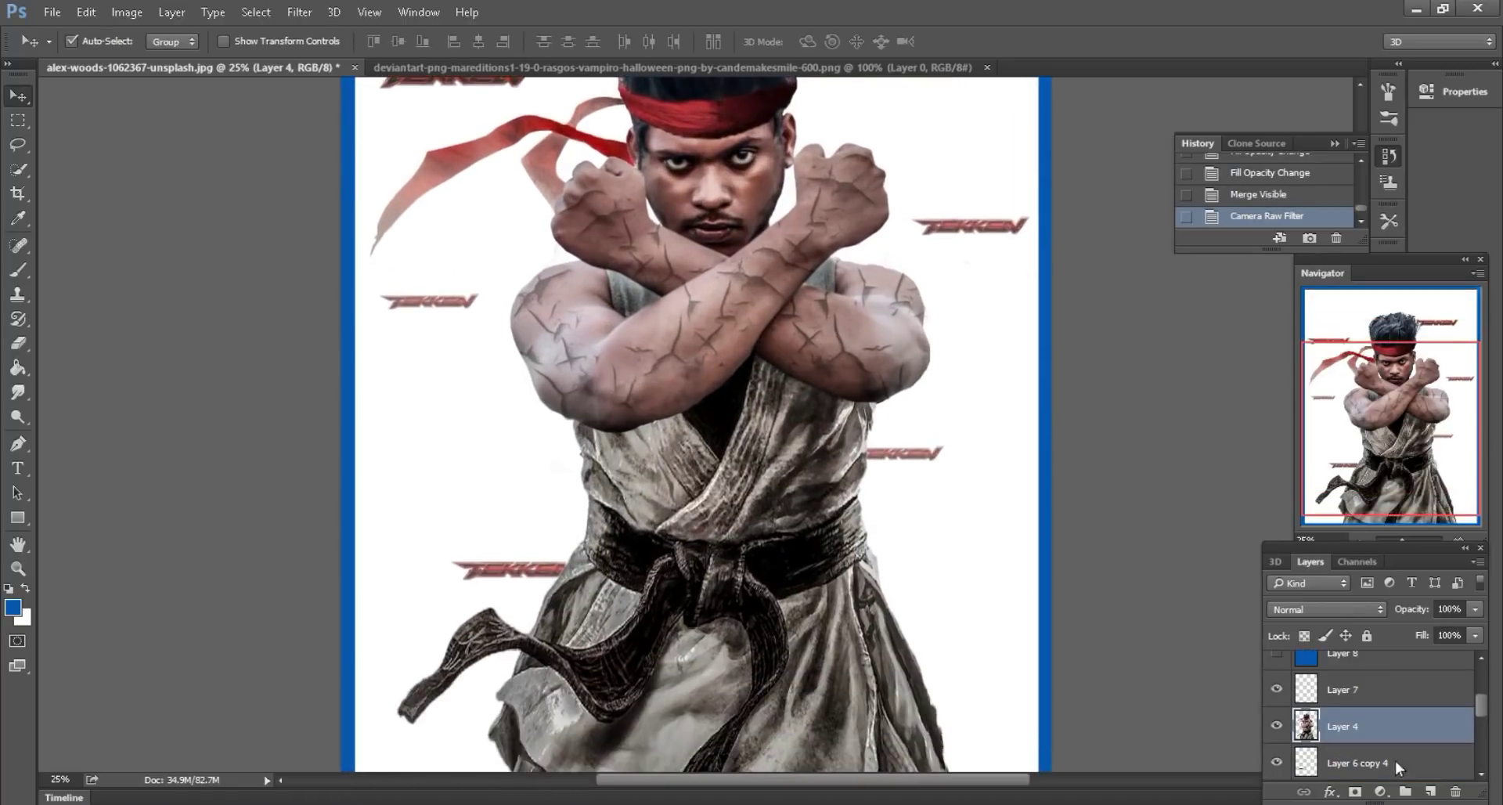
pyautogui.click(1430, 791)
pyautogui.click(85, 12)
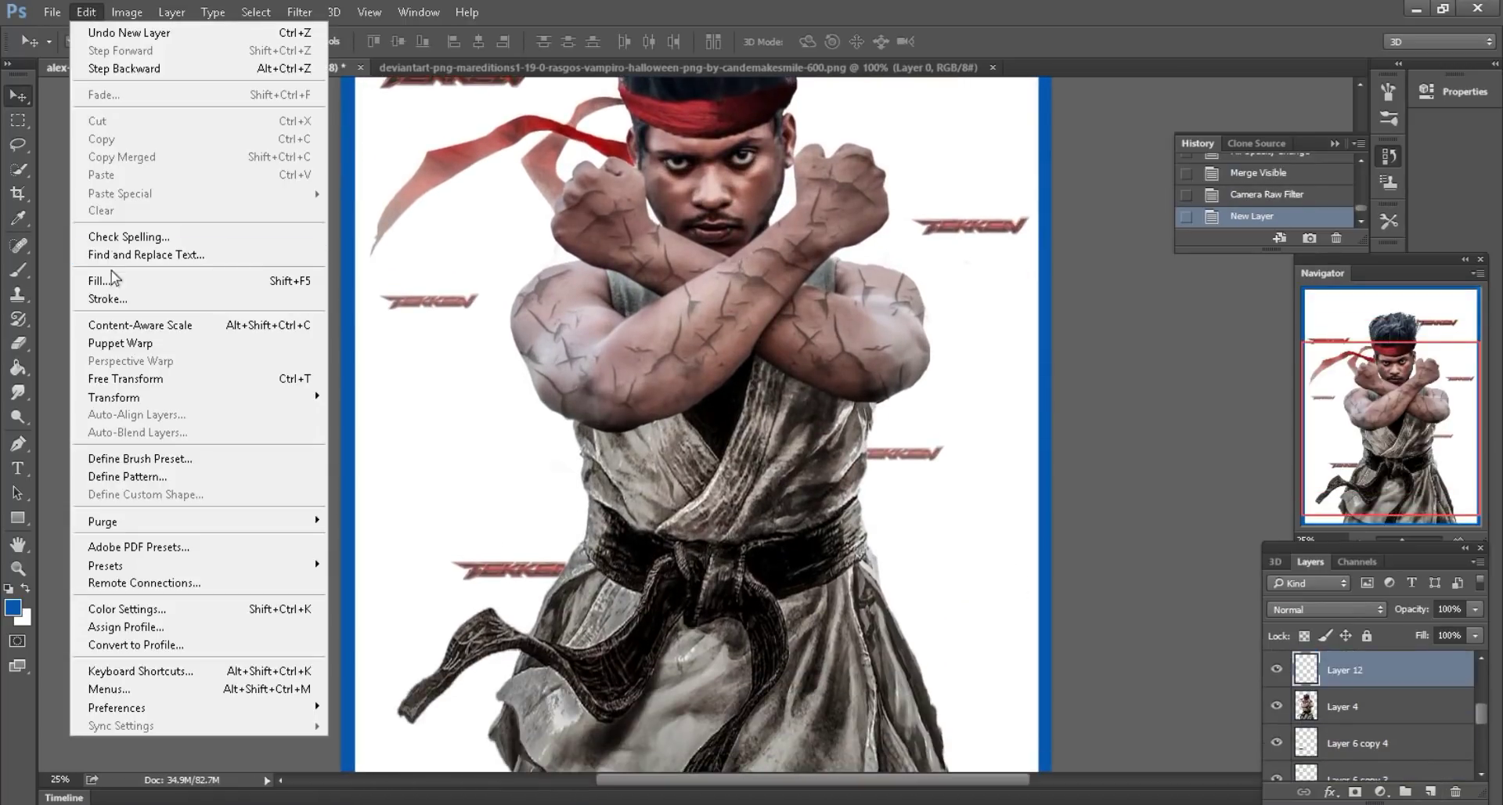
pyautogui.click(111, 271)
pyautogui.click(872, 237)
pyautogui.click(1340, 609)
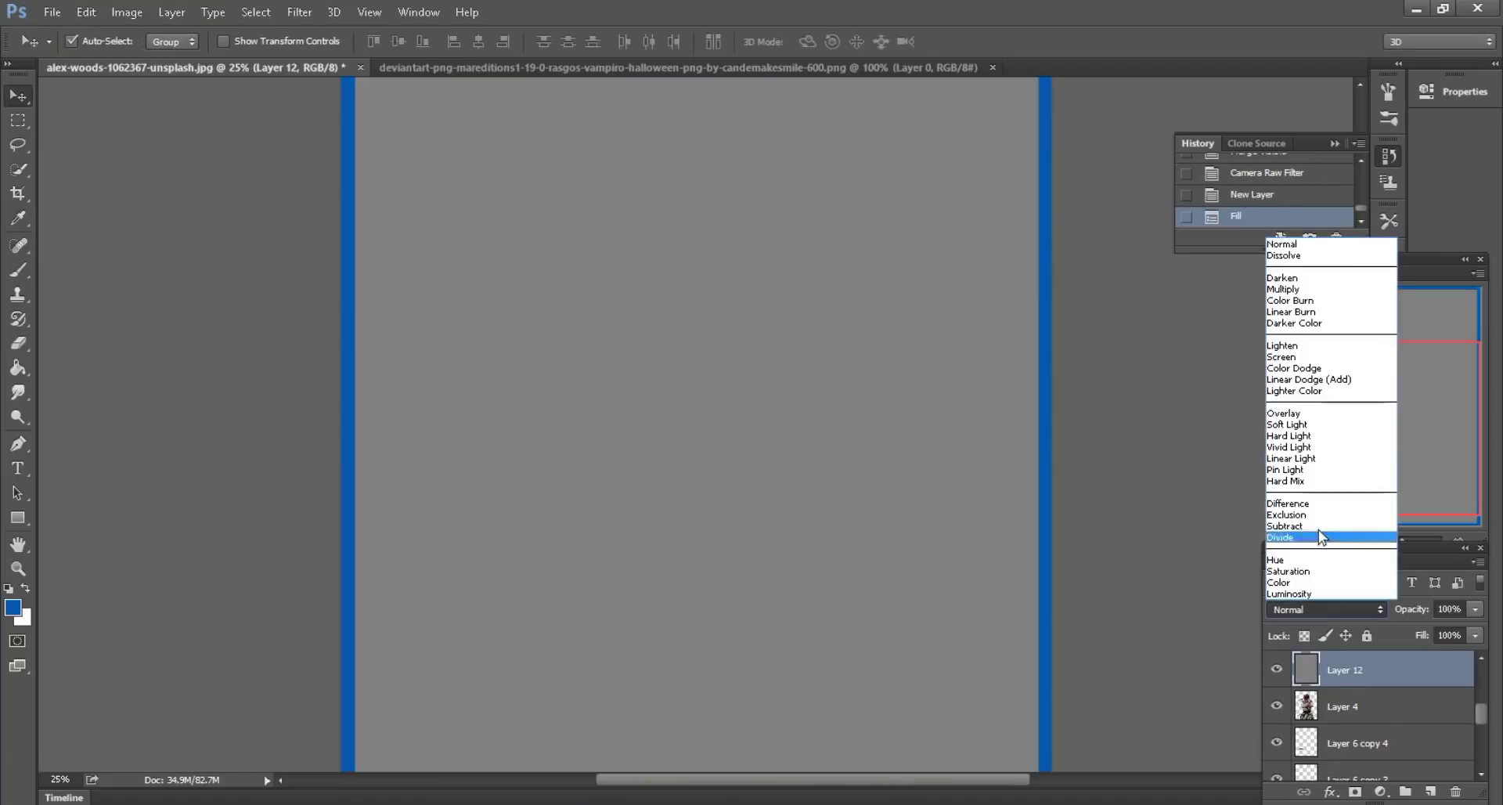
pyautogui.click(1356, 606)
pyautogui.click(1284, 412)
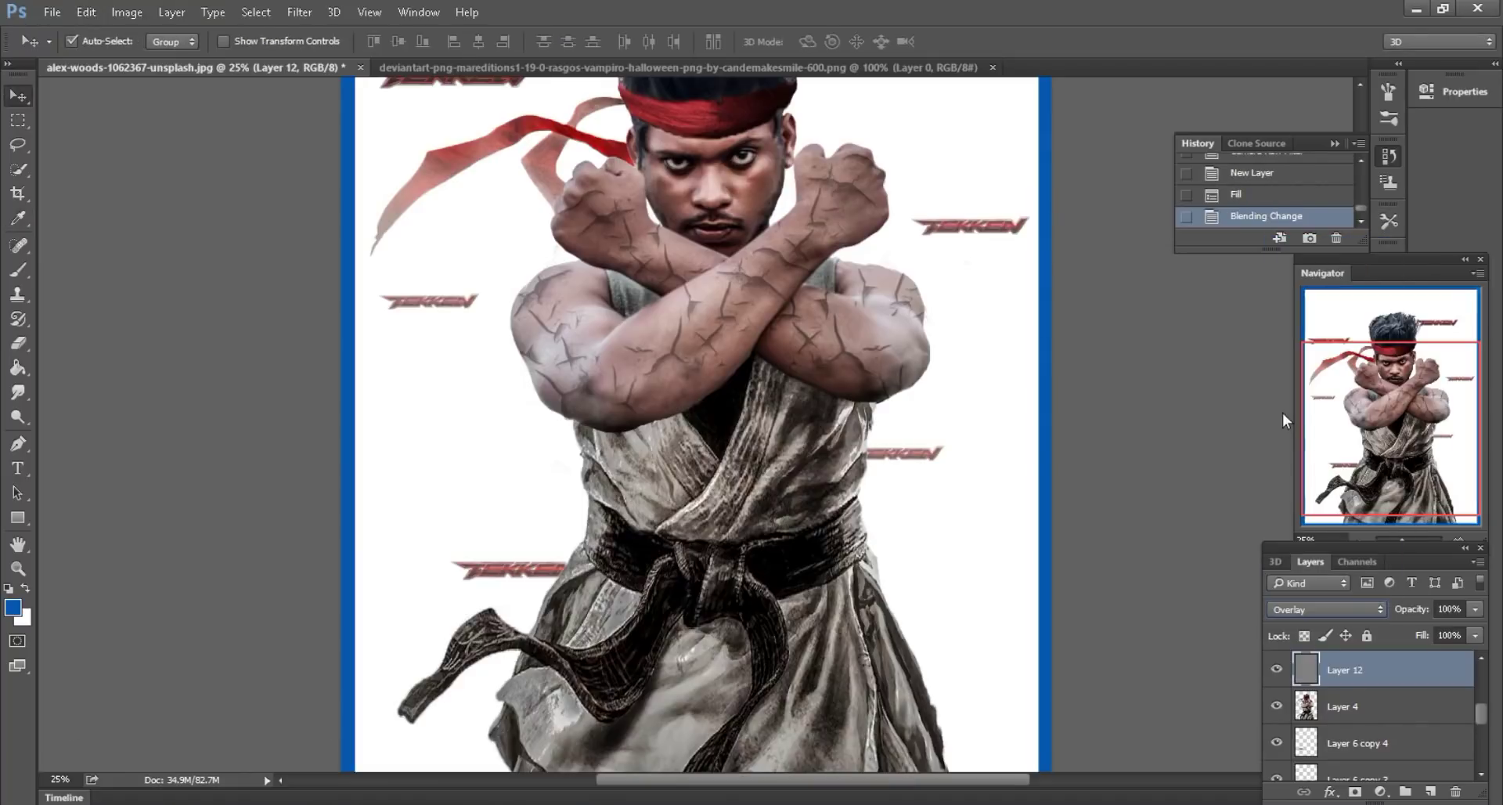
# - Select the Burn tool and raise its exposure to 31%
pyautogui.hotkey('ctrl', '+')
pyautogui.moveTo(18, 416); pyautogui.dragTo(65, 434)
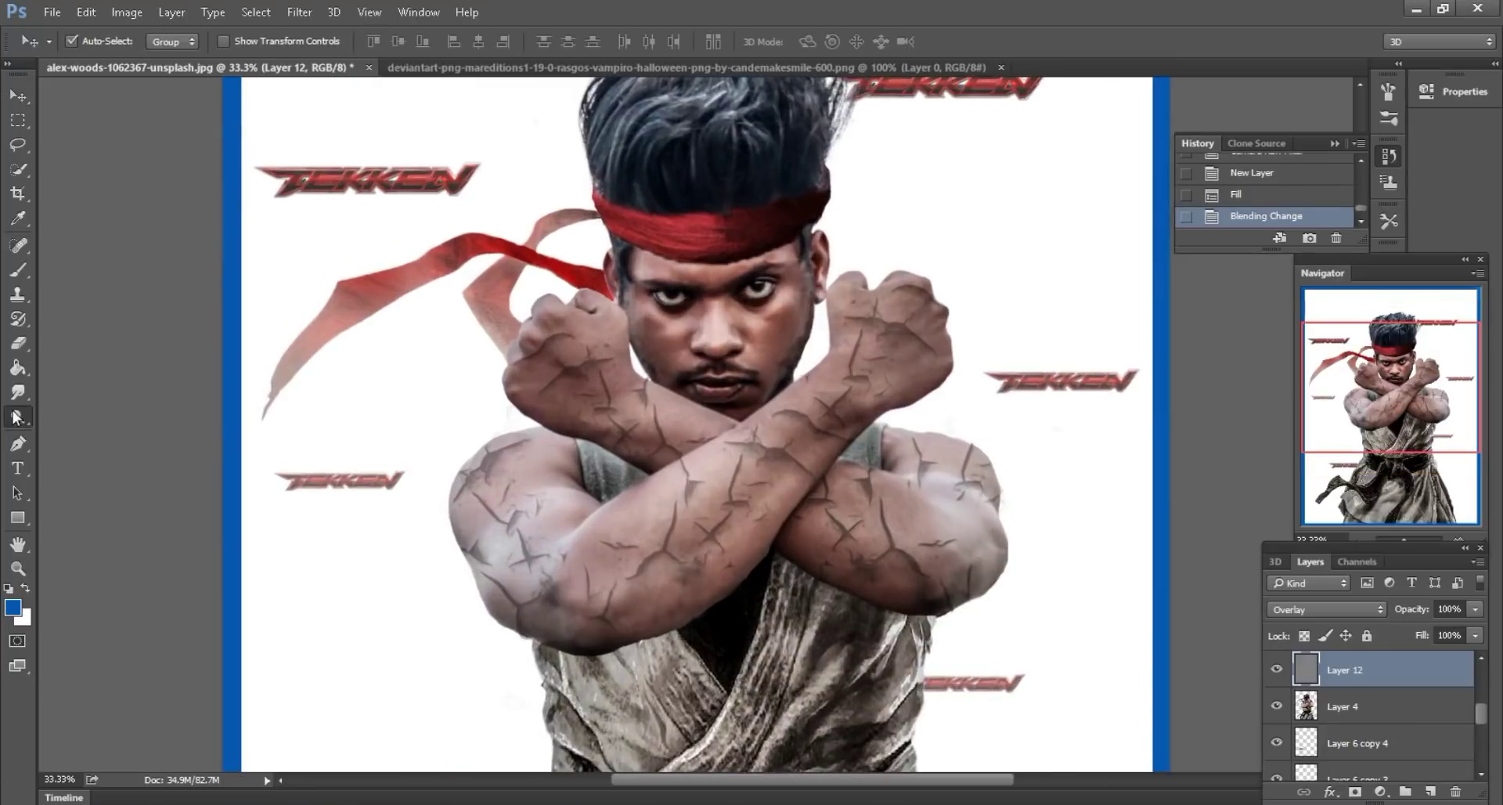
pyautogui.click(303, 45)
pyautogui.moveTo(304, 40); pyautogui.dragTo(311, 40)
# - Burn the lower forearm, elbow, forearm cracks and right forearm darker
pyautogui.hotkey('ctrl', '+')
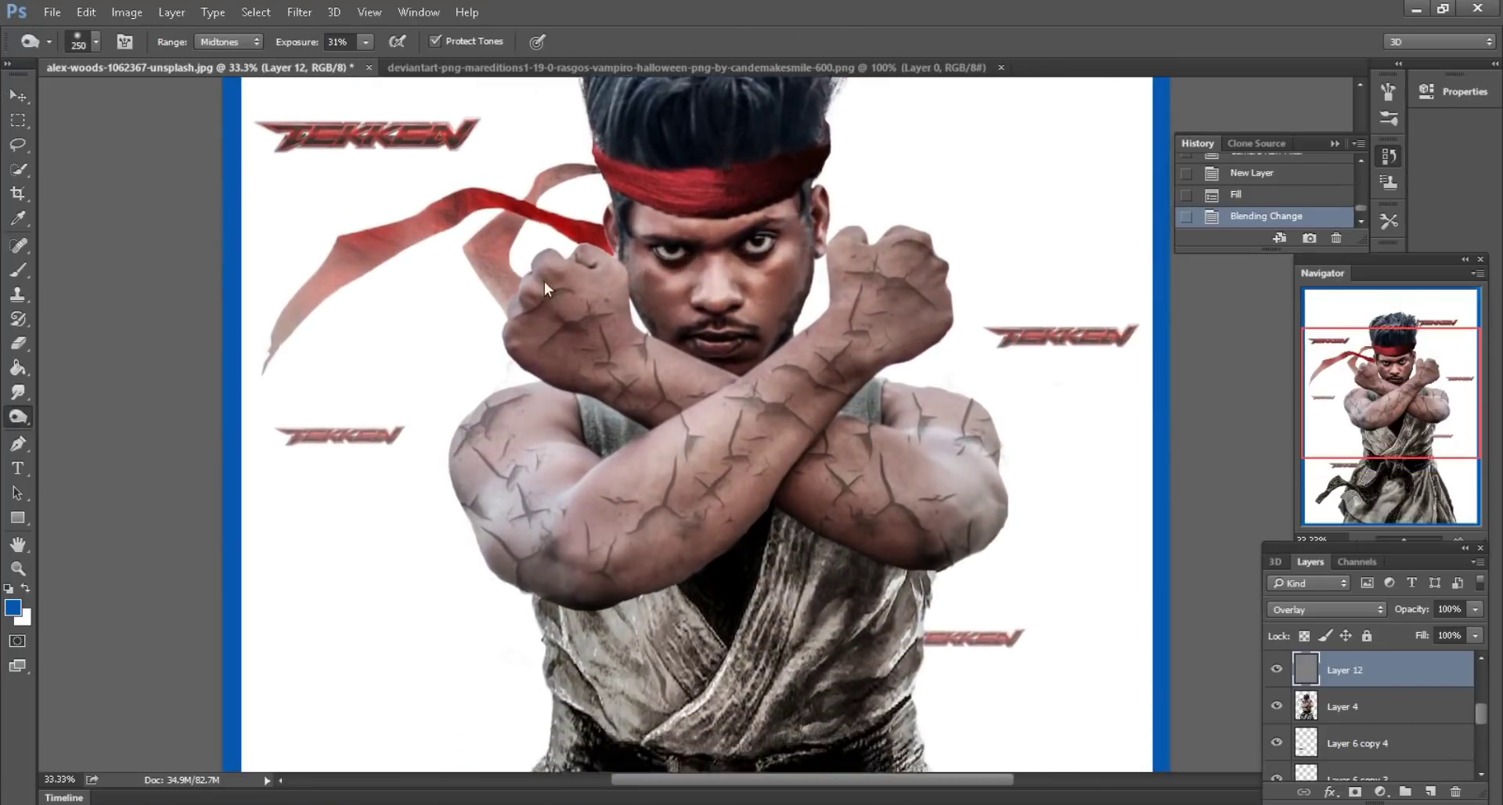
pyautogui.press('[')
pyautogui.press('[')
pyautogui.press('[')
pyautogui.moveTo(763, 439); pyautogui.dragTo(548, 575)
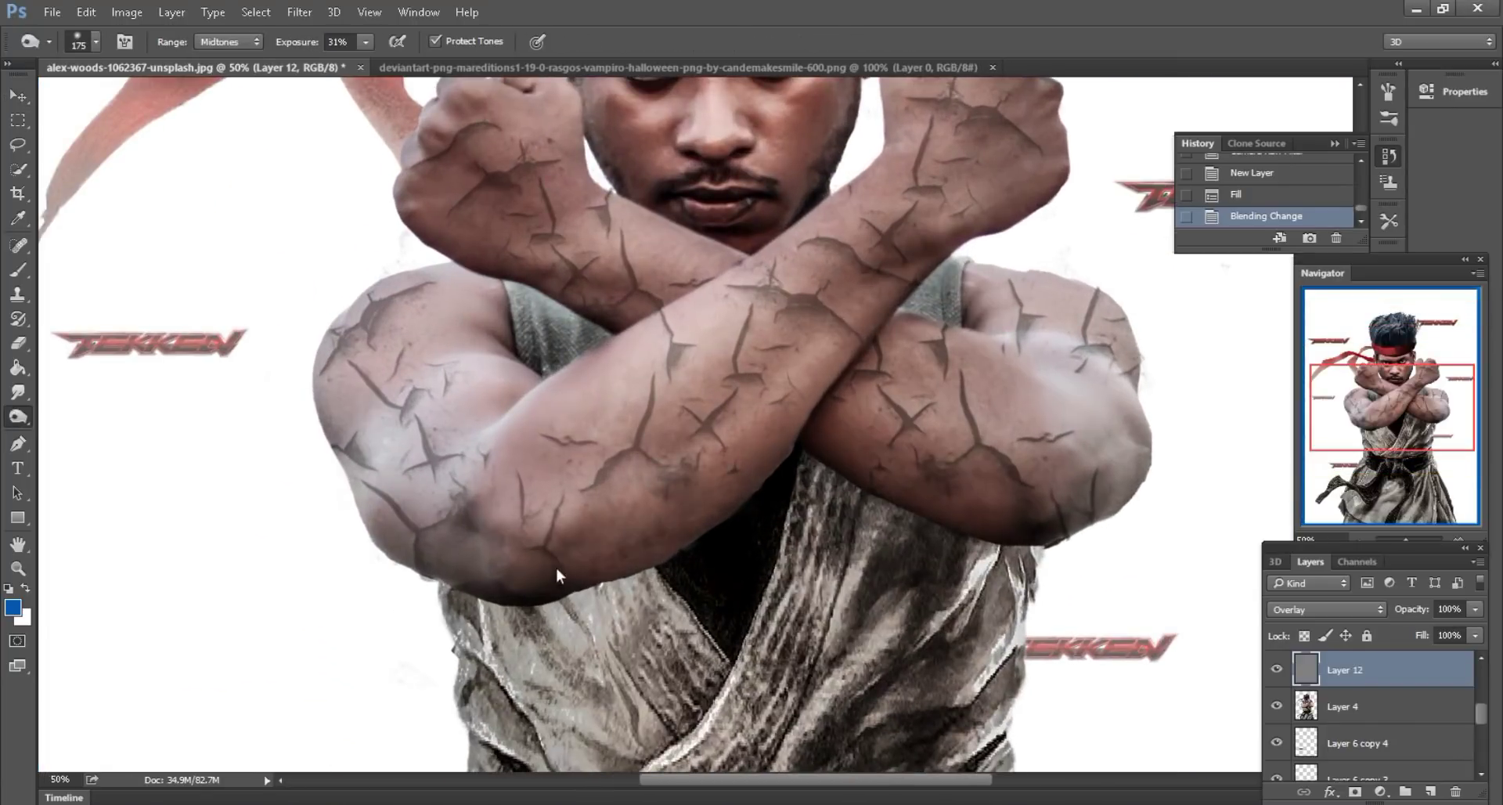
pyautogui.moveTo(365, 431)
pyautogui.mouseDown()
pyautogui.moveTo(454, 349)
pyautogui.moveTo(614, 444)
pyautogui.mouseUp()
pyautogui.moveTo(923, 248)
pyautogui.mouseDown()
pyautogui.moveTo(720, 429)
pyautogui.moveTo(612, 464)
pyautogui.mouseUp()
pyautogui.press('[')
pyautogui.moveTo(774, 373); pyautogui.dragTo(561, 491)
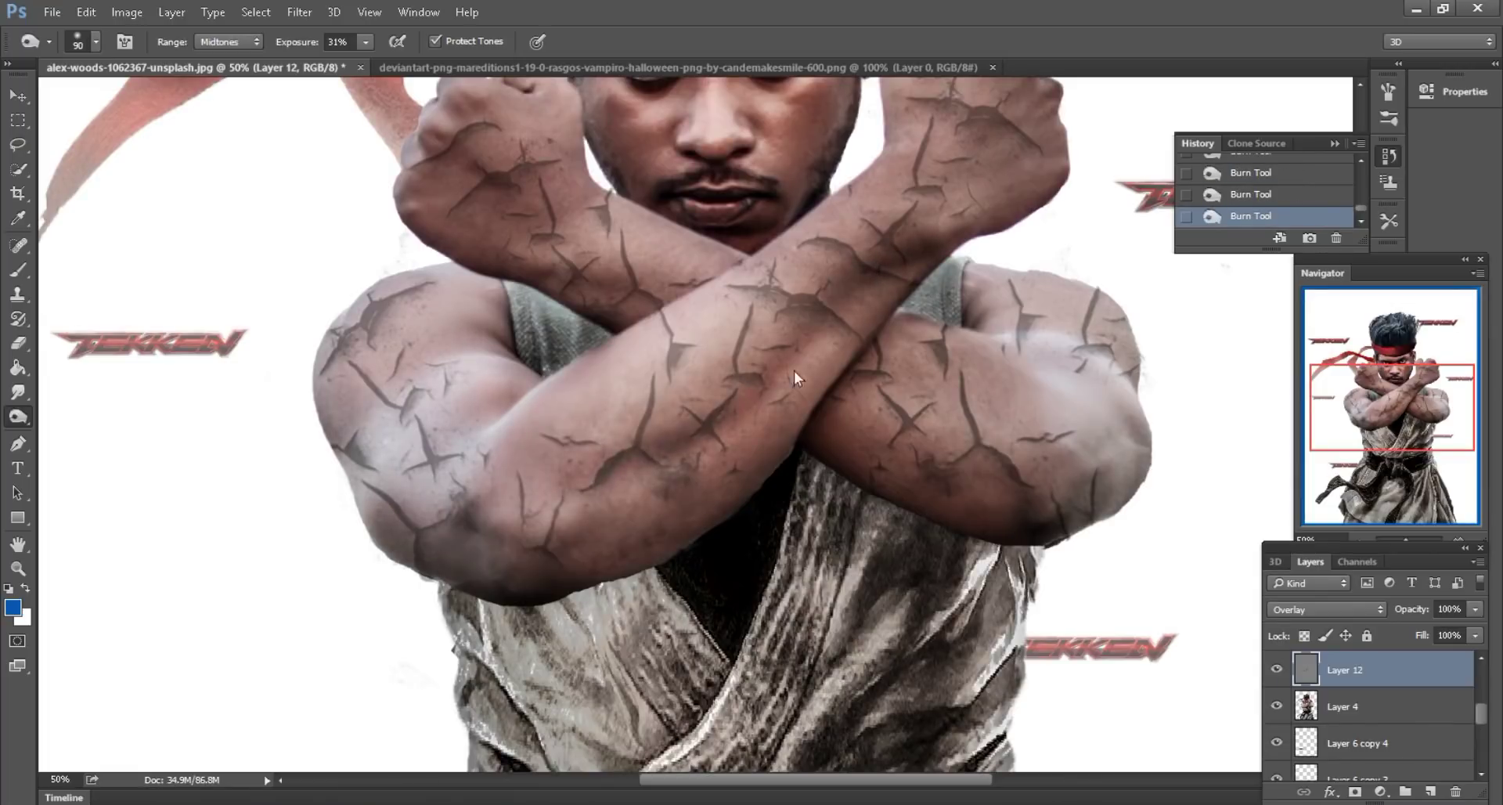
pyautogui.press(']')
pyautogui.moveTo(841, 429); pyautogui.dragTo(1130, 397)
# - Darken more of the forearms and the left fist with the Burn tool
pyautogui.scroll(2, 806, 332)
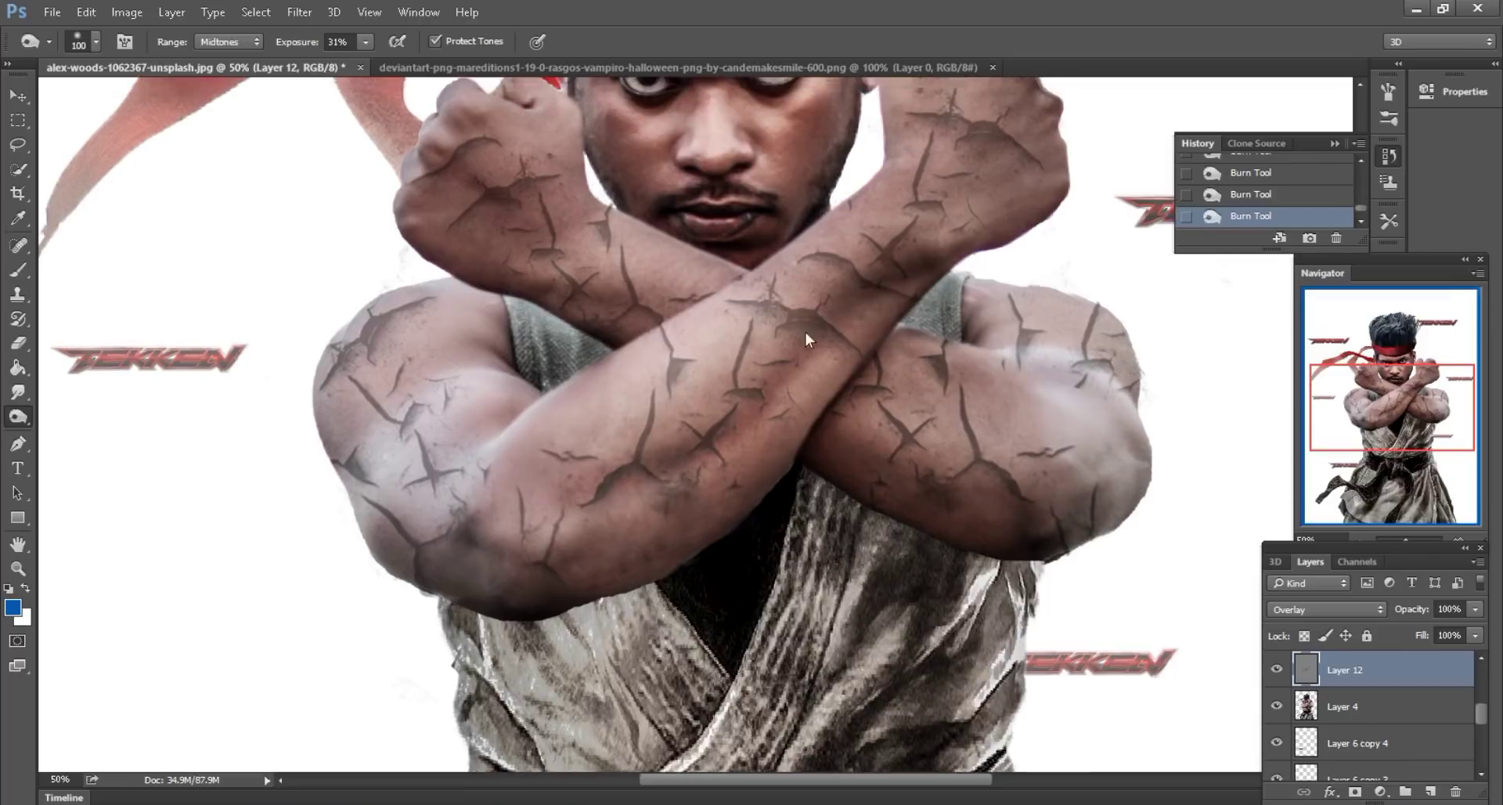
pyautogui.scroll(2, 678, 378)
pyautogui.press('[')
pyautogui.moveTo(597, 377); pyautogui.dragTo(525, 477)
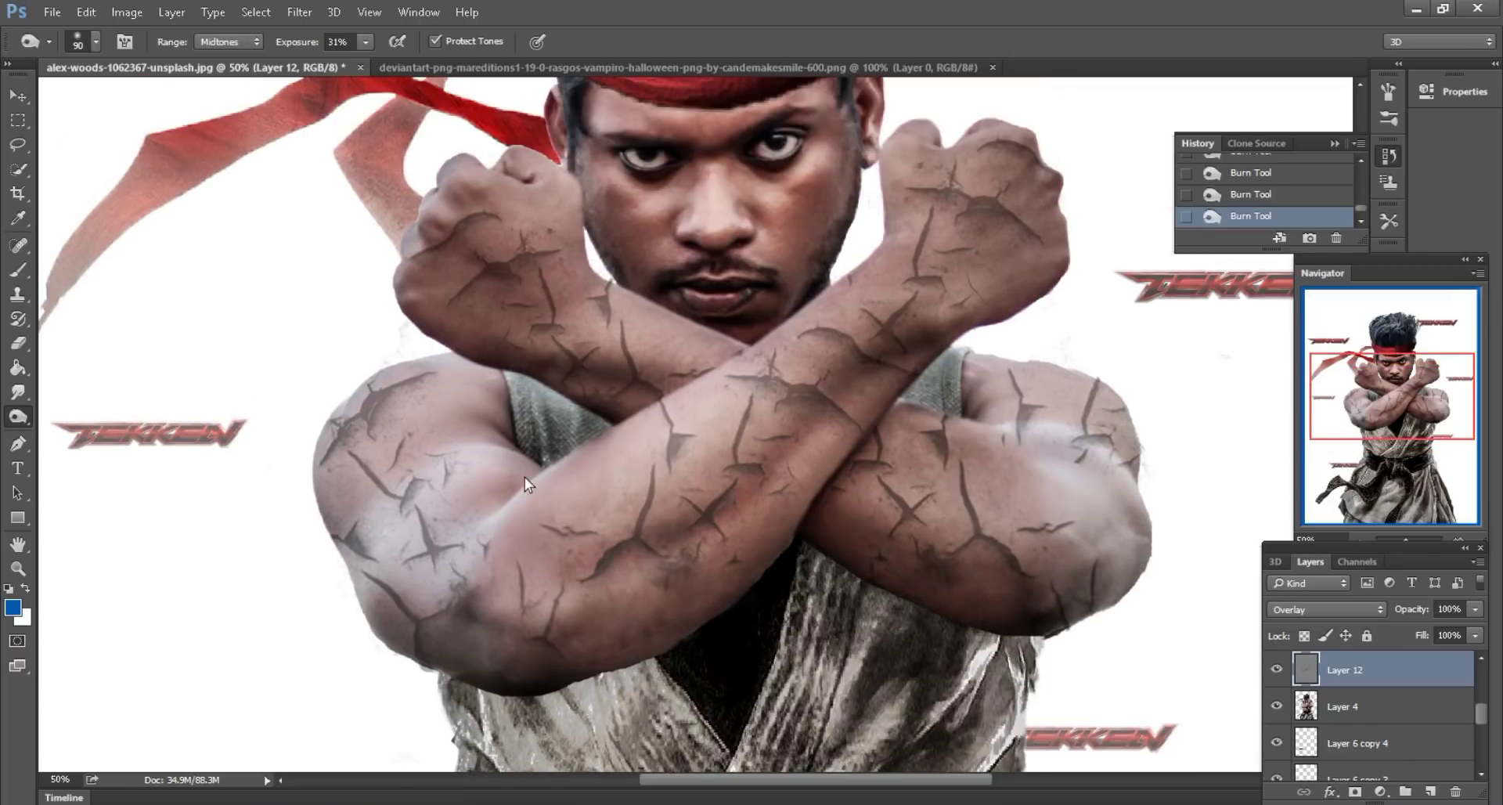
pyautogui.press(']')
pyautogui.moveTo(493, 318); pyautogui.dragTo(440, 235)
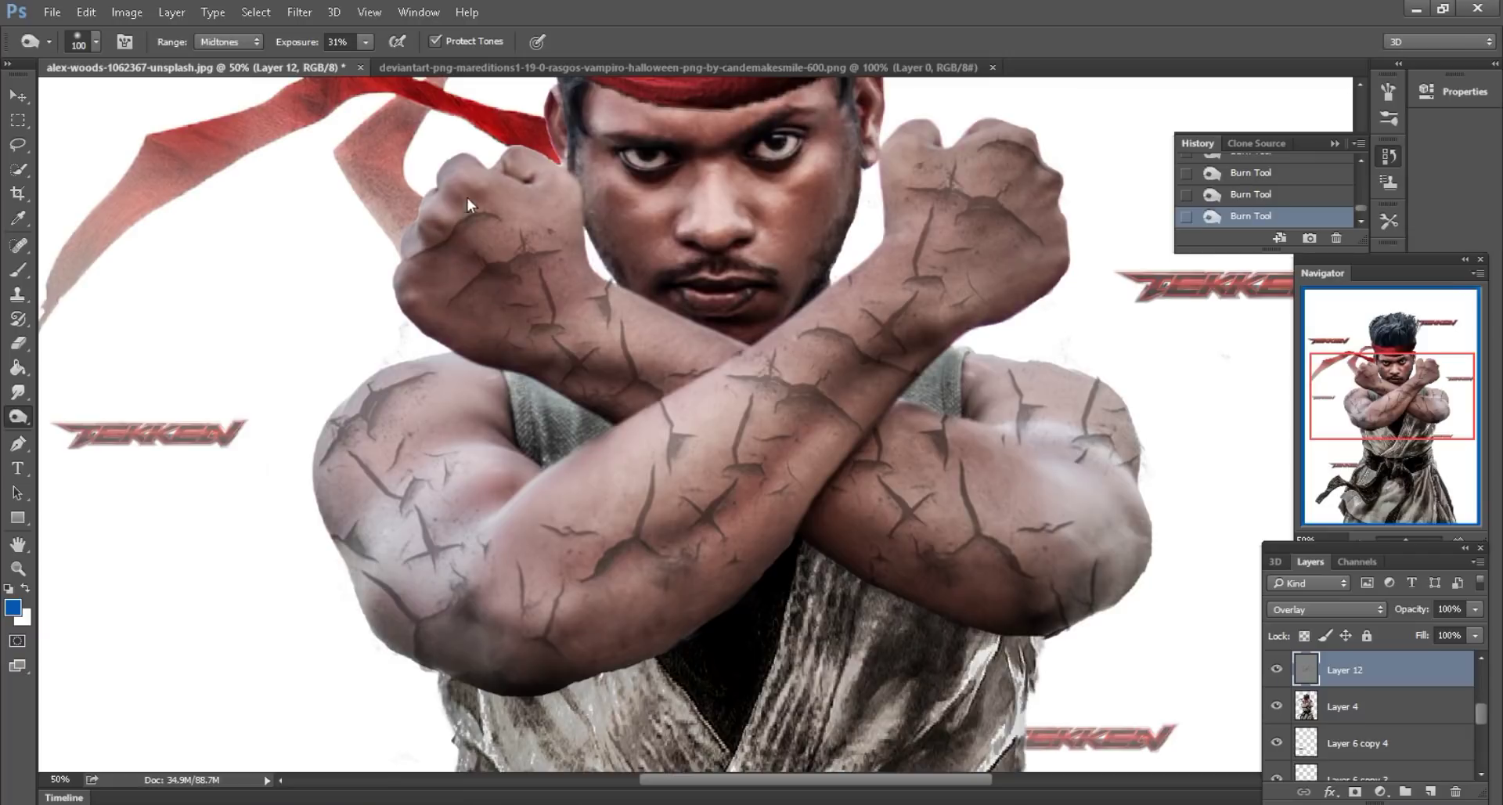
pyautogui.hscroll(1, 888, 220)
pyautogui.press('[')
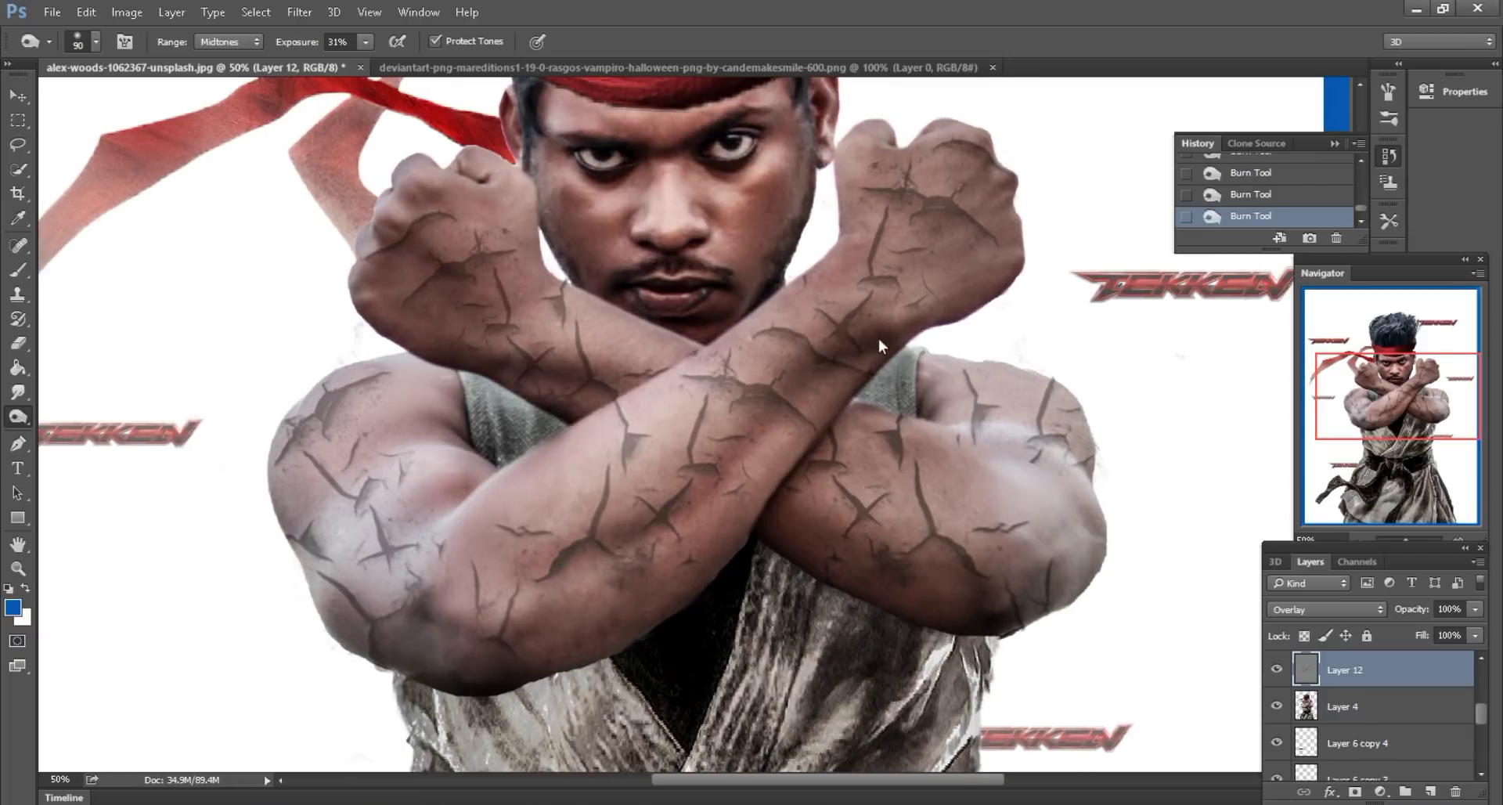
pyautogui.moveTo(783, 383)
pyautogui.mouseDown()
pyautogui.moveTo(731, 449)
pyautogui.moveTo(459, 600)
pyautogui.mouseUp()
pyautogui.press(']')
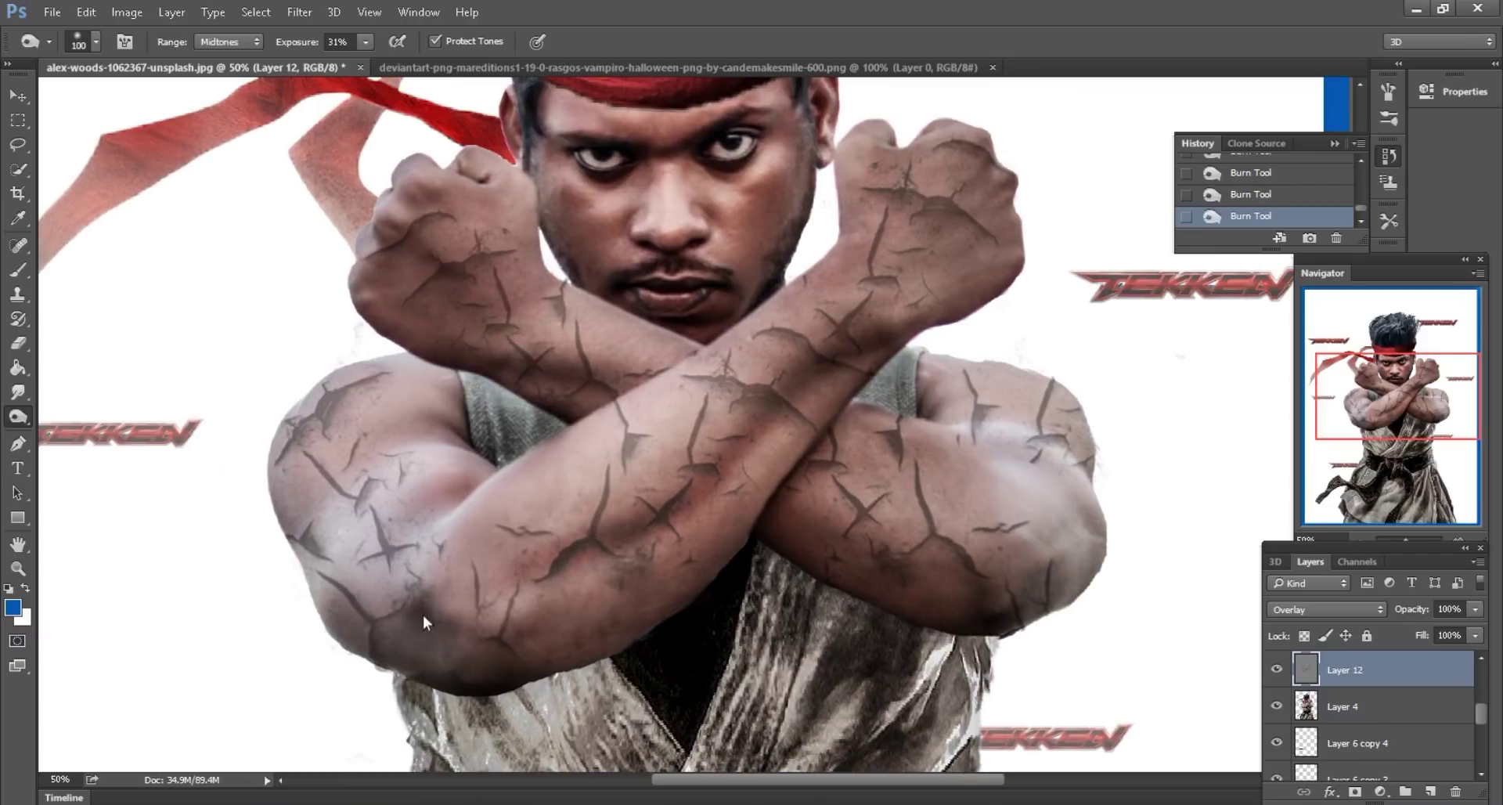
# - Darken the fighter's gi with a smaller burn brush
pyautogui.press('[')
pyautogui.press('[')
pyautogui.hotkey('ctrl', '-')
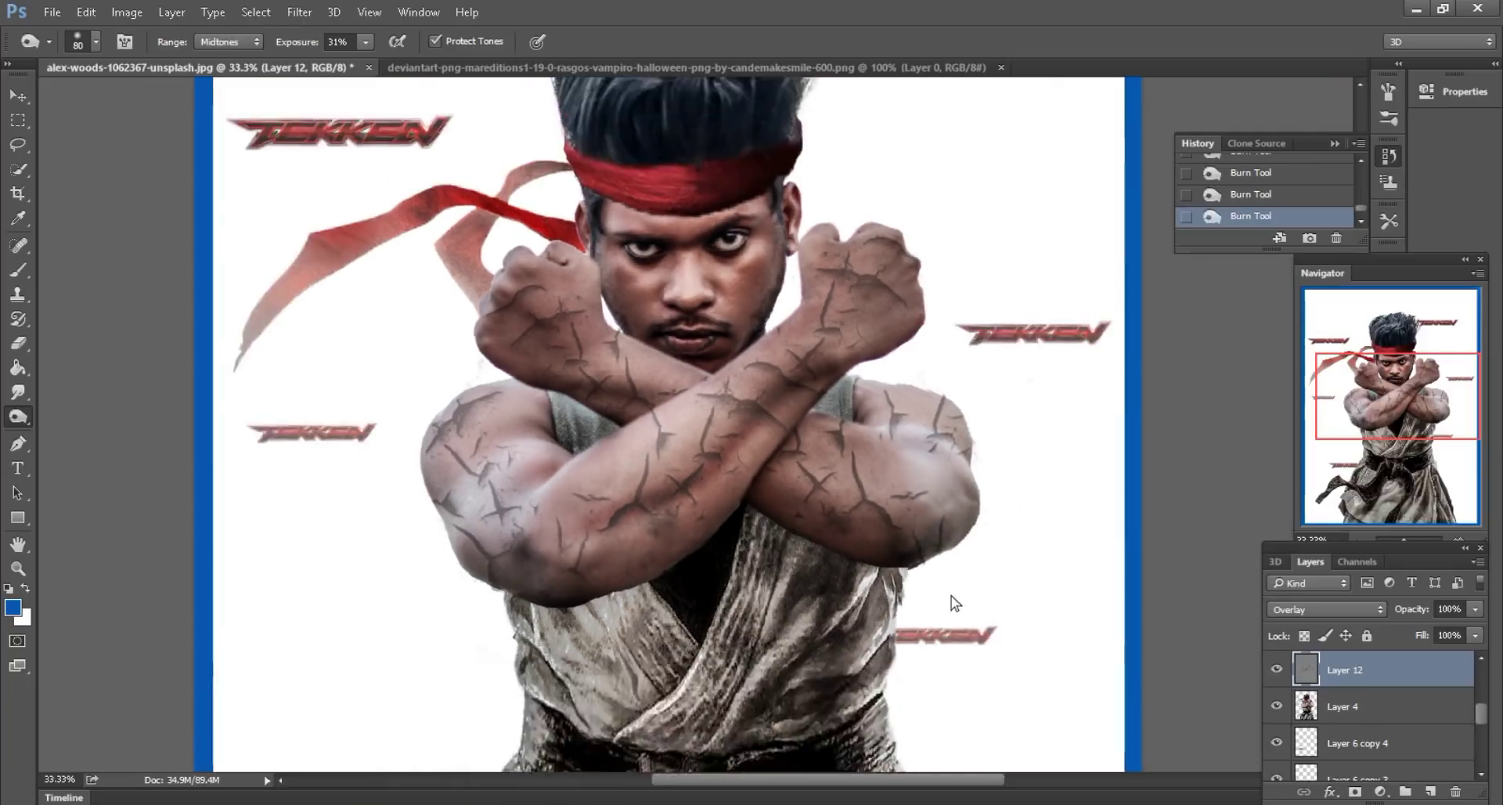
pyautogui.hotkey('ctrl', '+')
pyautogui.press(']')
pyautogui.press(']')
pyautogui.press(']')
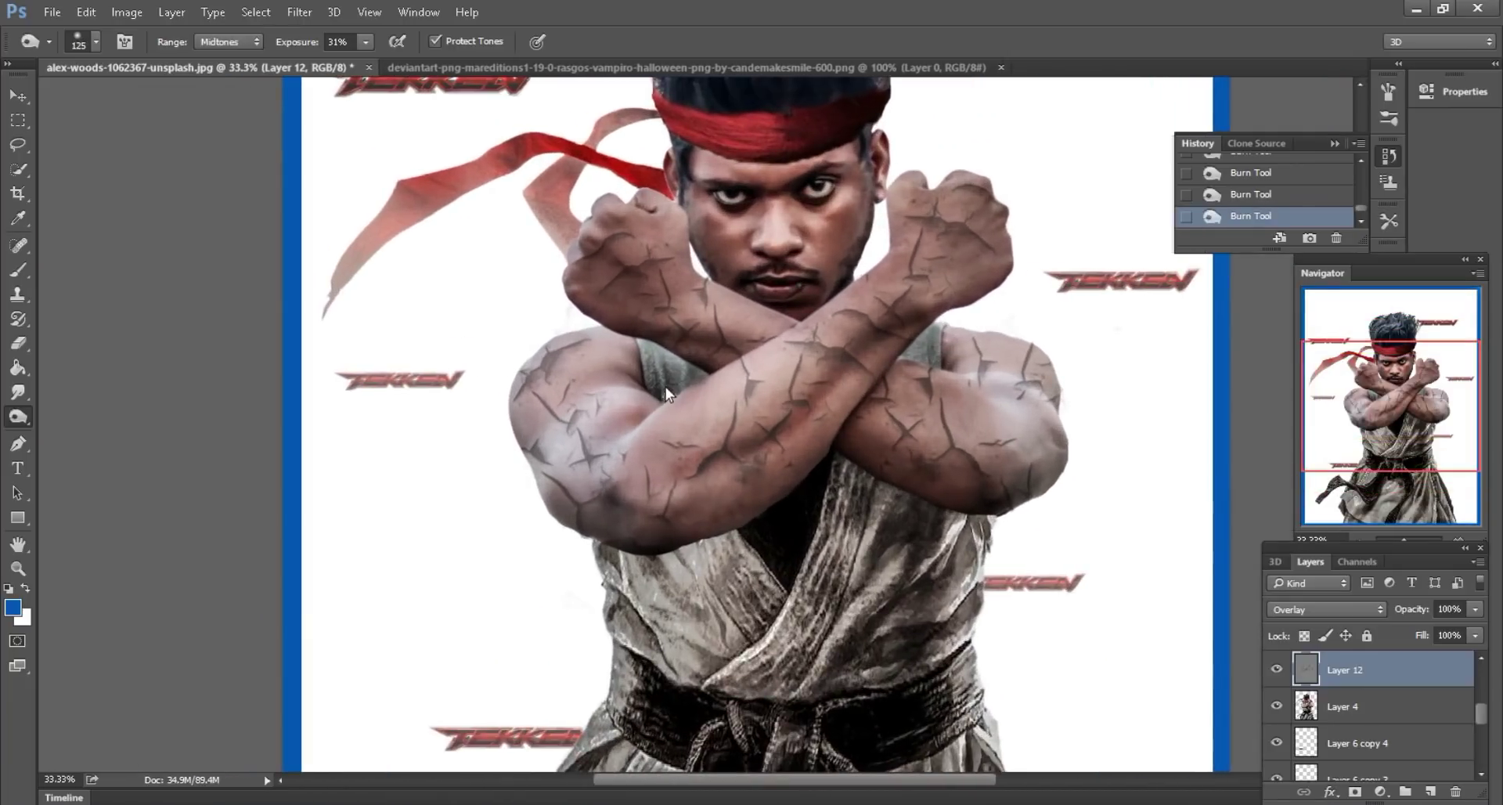
pyautogui.press('[')
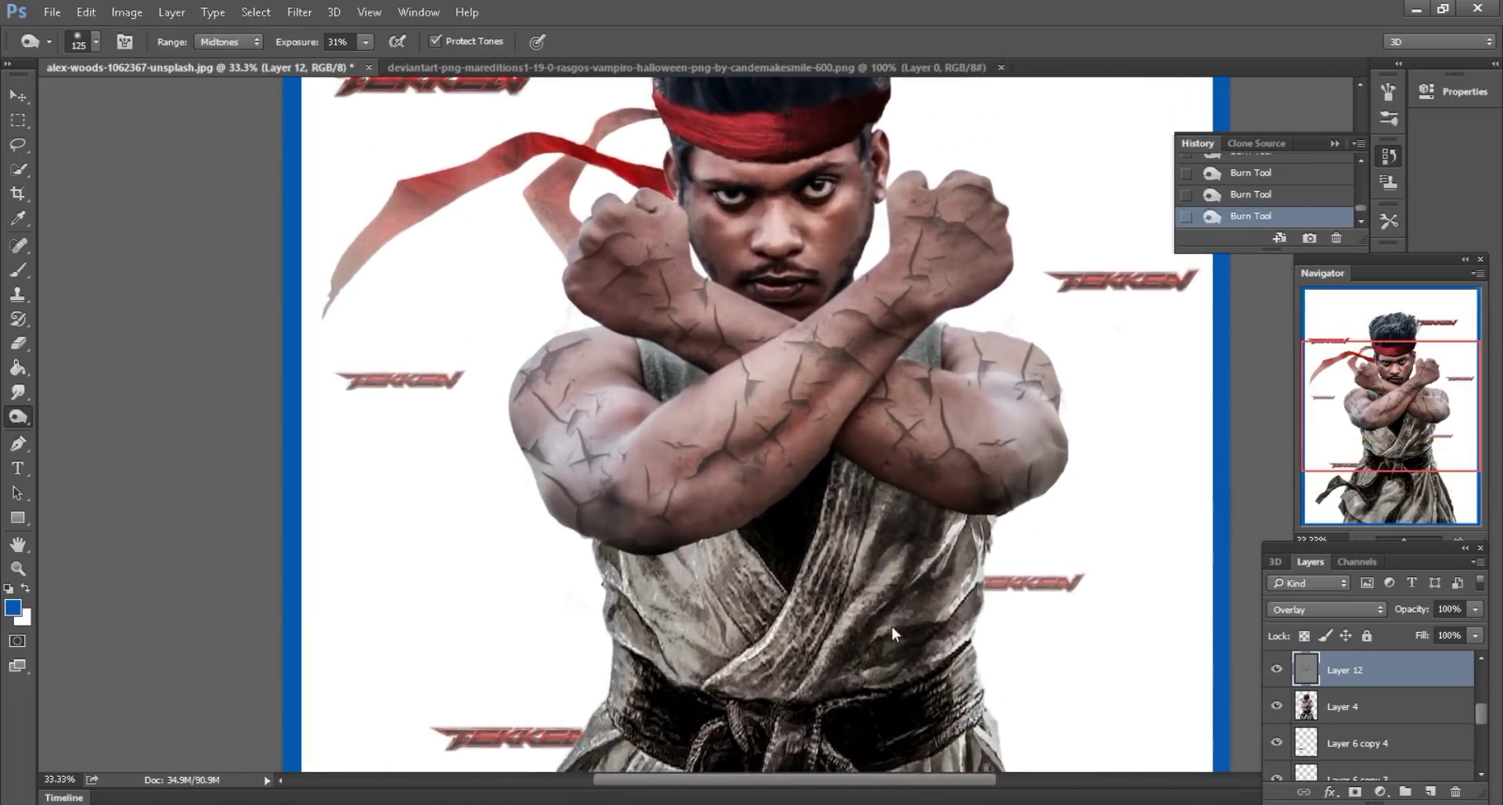
pyautogui.moveTo(752, 580); pyautogui.dragTo(645, 673)
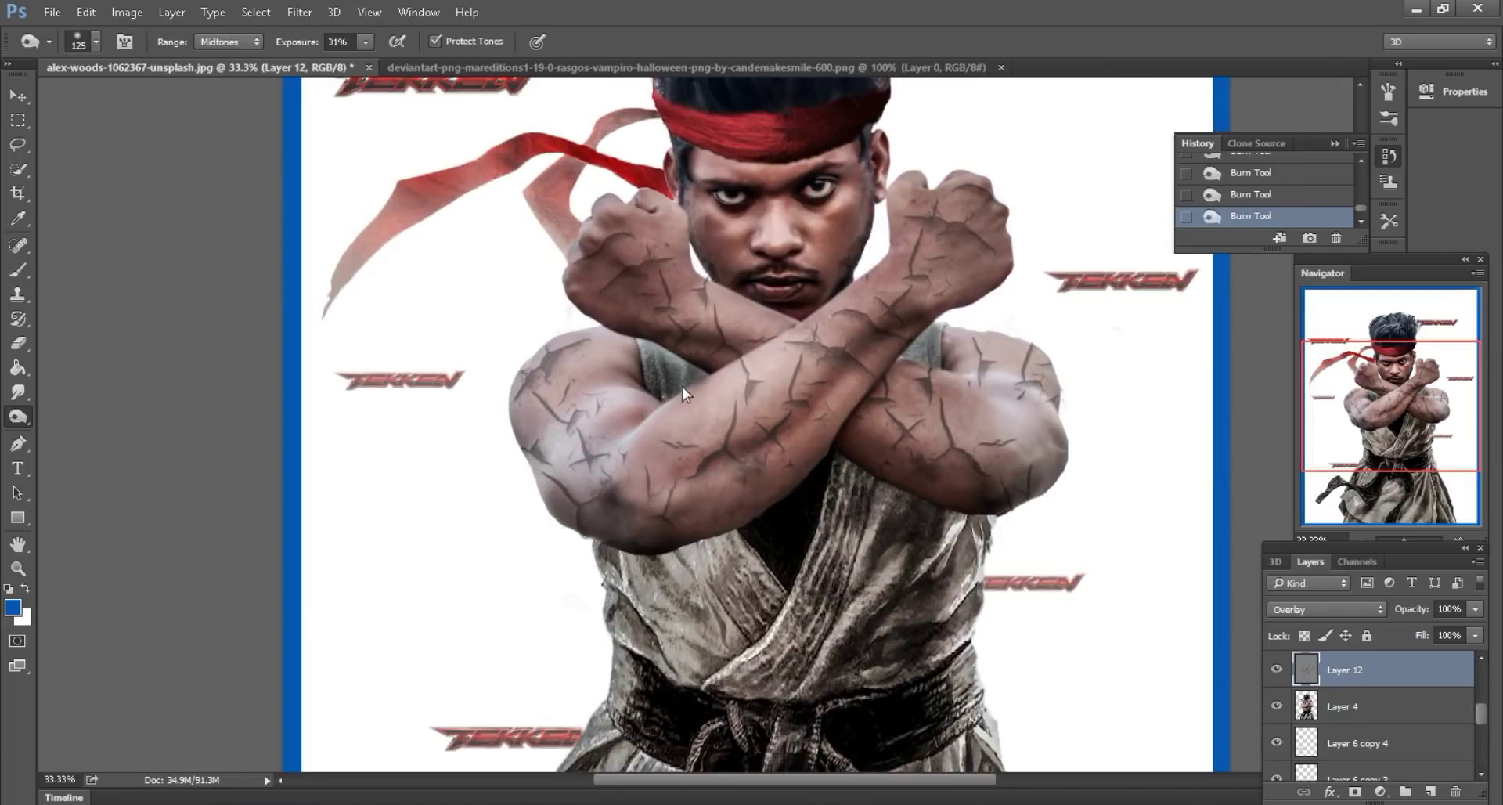
# - Burn the hair near the headband darker with an enlarged brush
pyautogui.scroll(2, 848, 244)
pyautogui.hotkey('ctrl', '+')
pyautogui.press(']')
pyautogui.press(']')
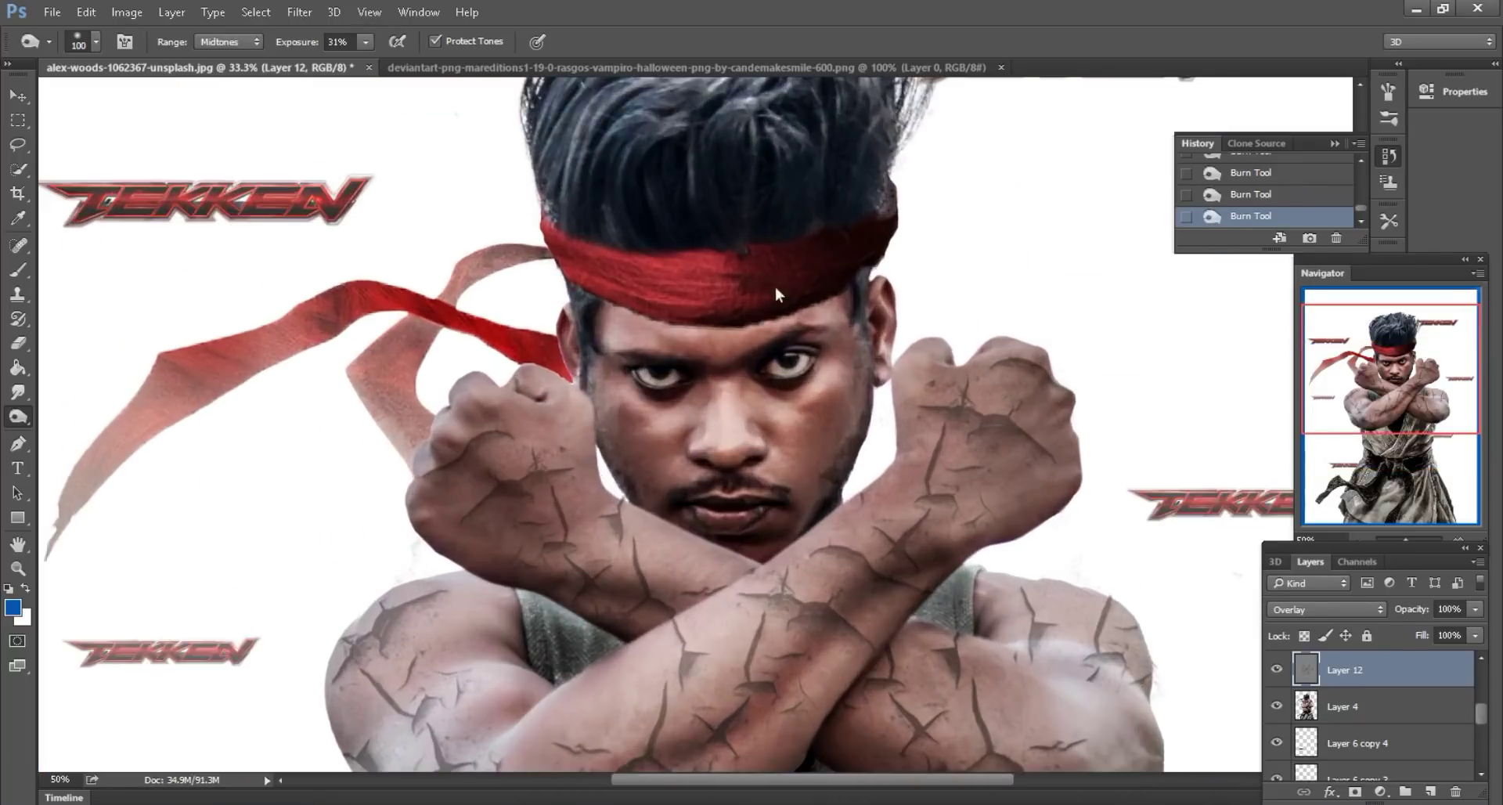
pyautogui.moveTo(775, 287); pyautogui.dragTo(619, 264)
pyautogui.scroll(1, 662, 220)
pyautogui.moveTo(657, 153)
pyautogui.mouseDown()
pyautogui.moveTo(716, 105)
pyautogui.moveTo(814, 176)
pyautogui.mouseUp()
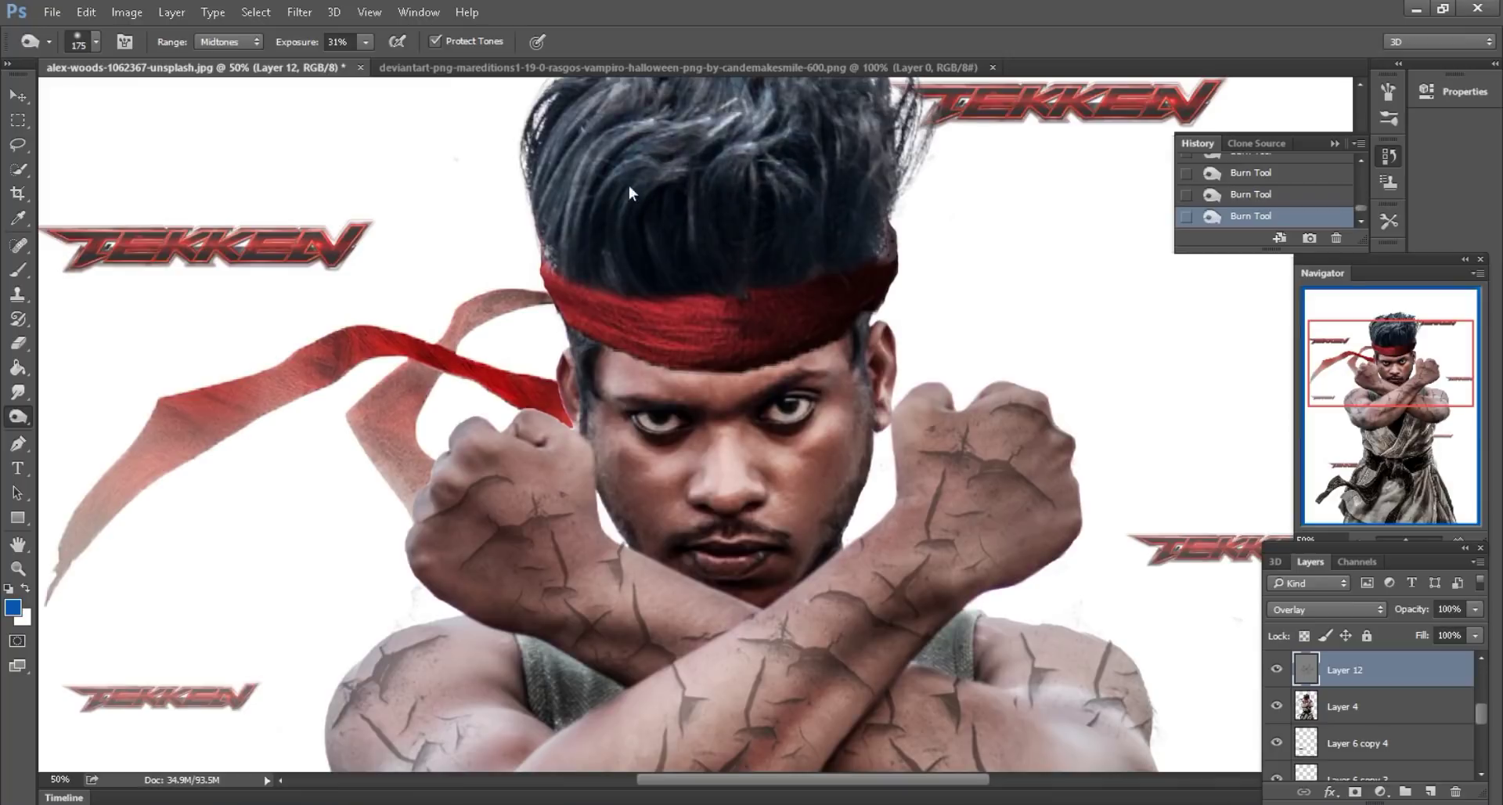
pyautogui.press(']')
pyautogui.scroll(-1, 788, 251)
pyautogui.scroll(-1, 711, 255)
pyautogui.press('2')
pyautogui.press('[')
pyautogui.press('[')
pyautogui.press('[')
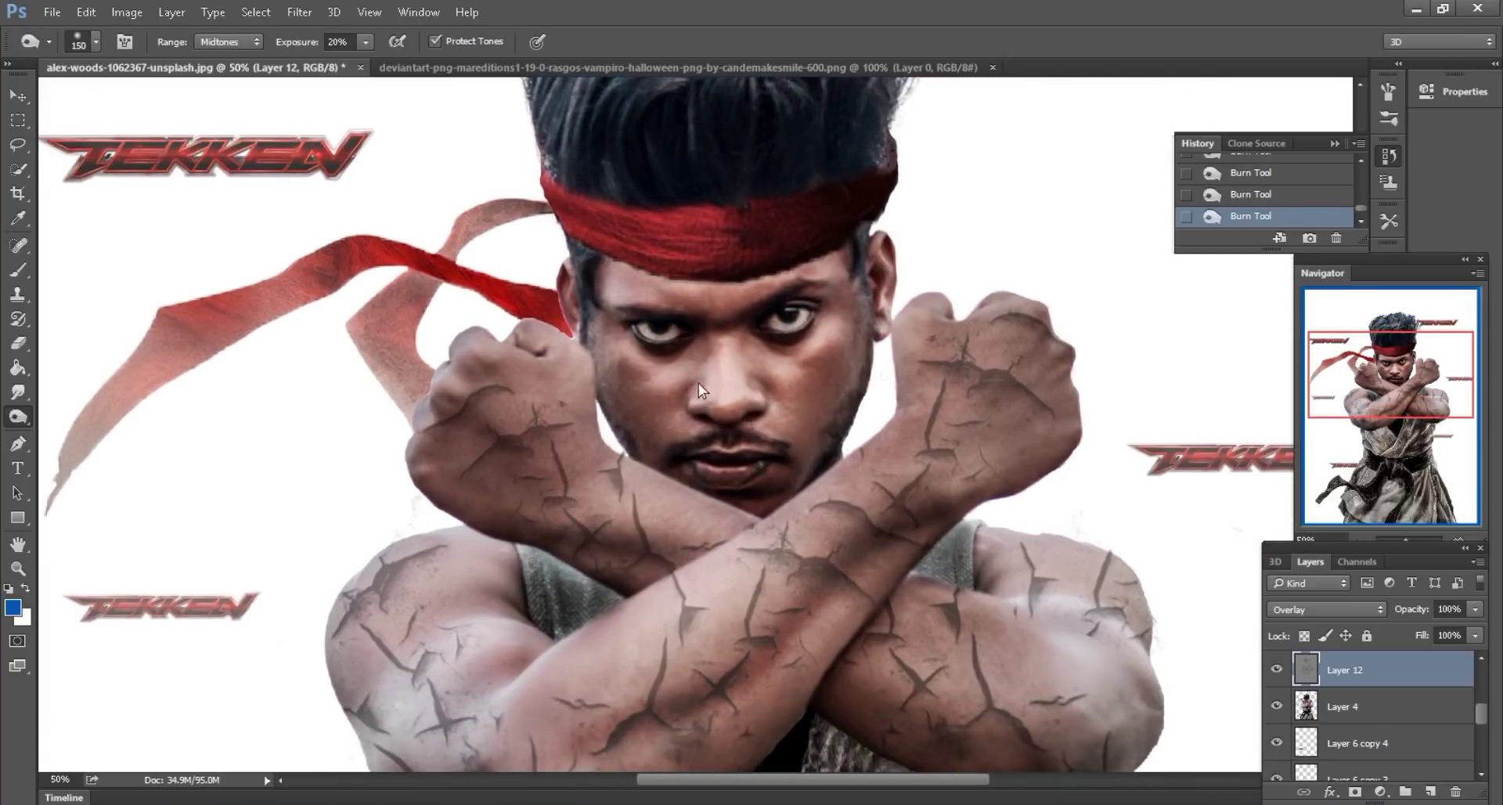
pyautogui.press('[')
pyautogui.press('[')
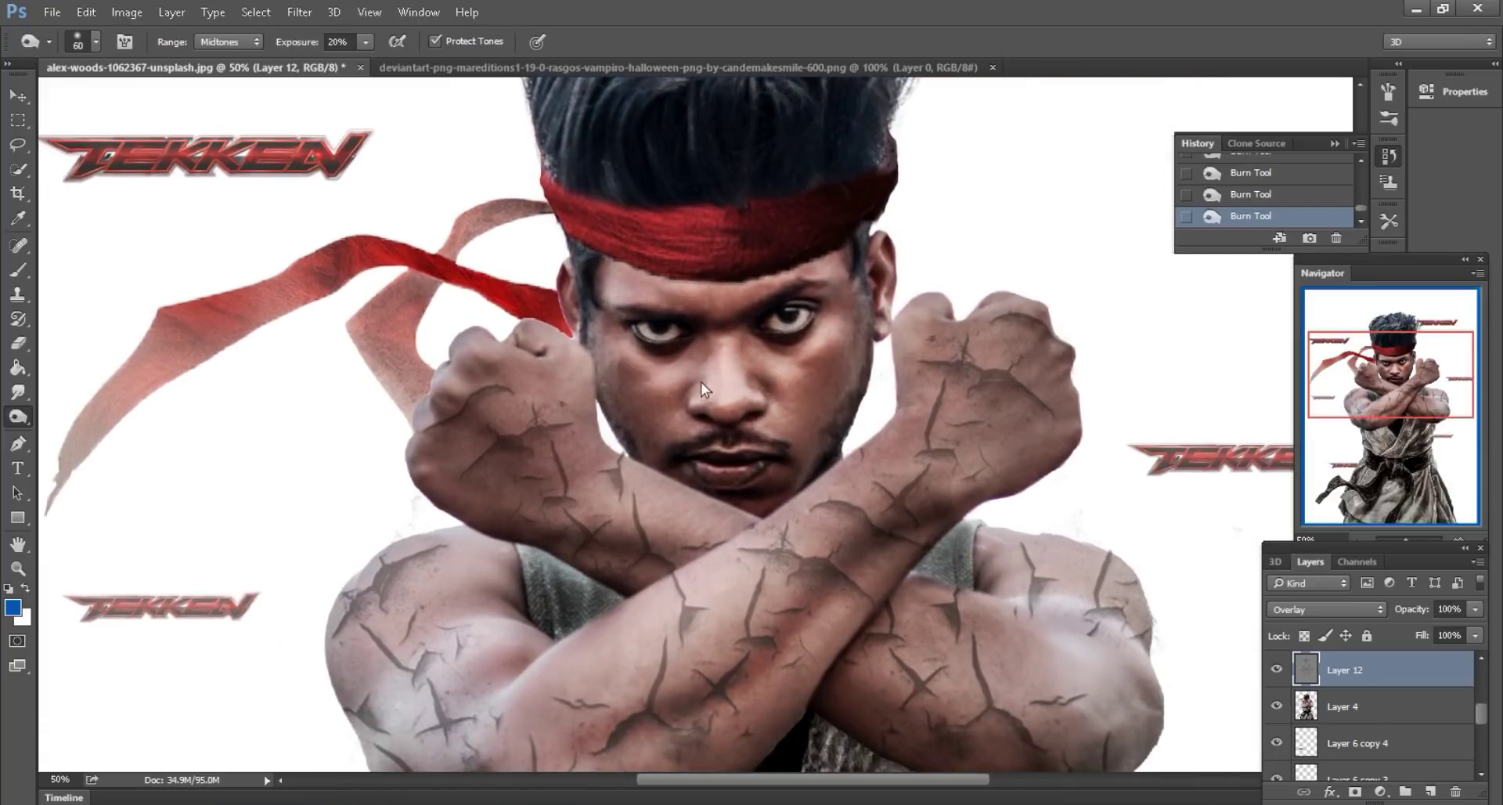
# - Set the Dodge tool exposure to 45% with a smaller brush
pyautogui.hotkey('ctrl', '-')
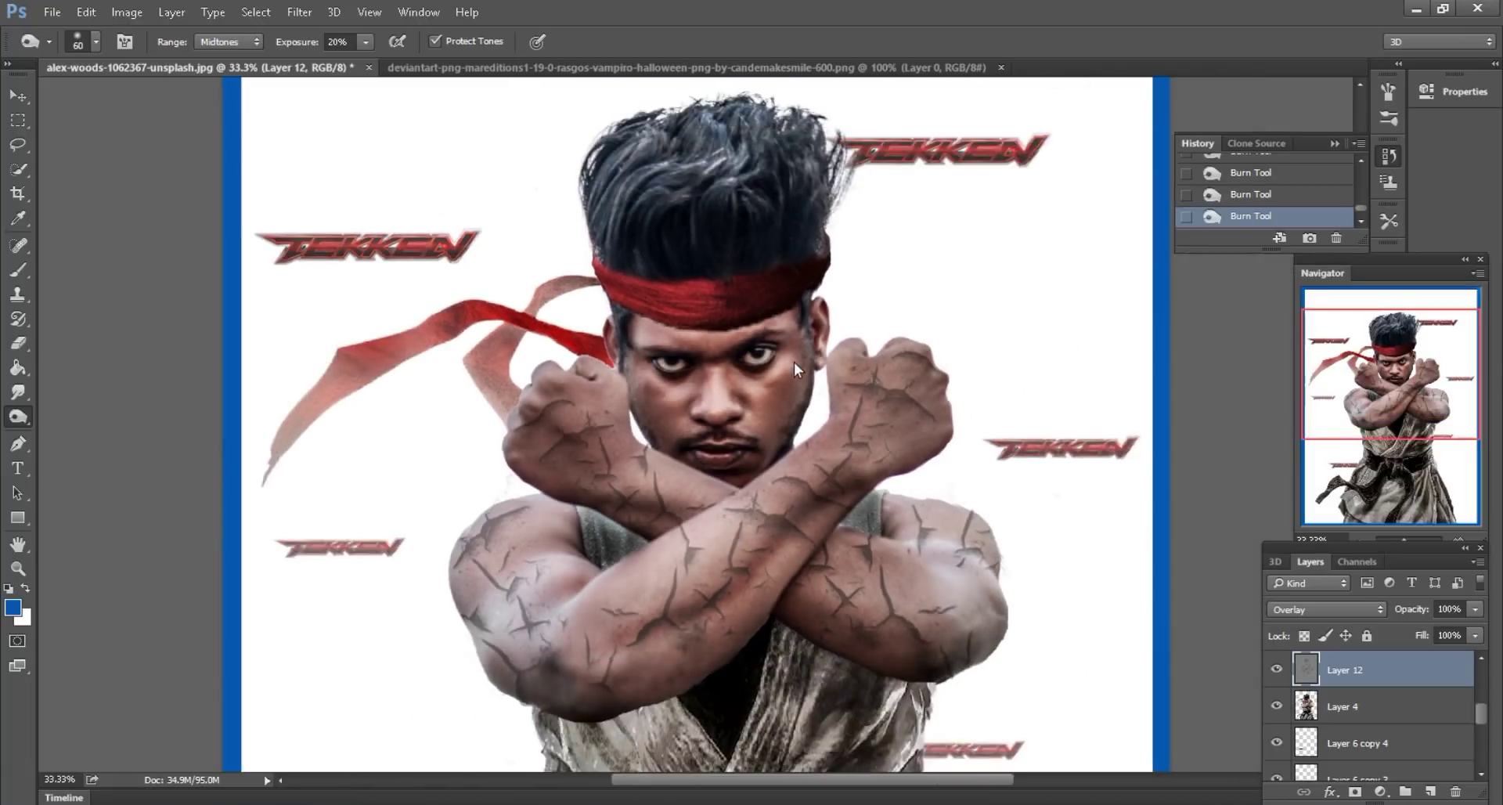
pyautogui.hotkey('ctrl', '+')
pyautogui.hotkey('ctrl', '+')
pyautogui.press('[')
pyautogui.press('[')
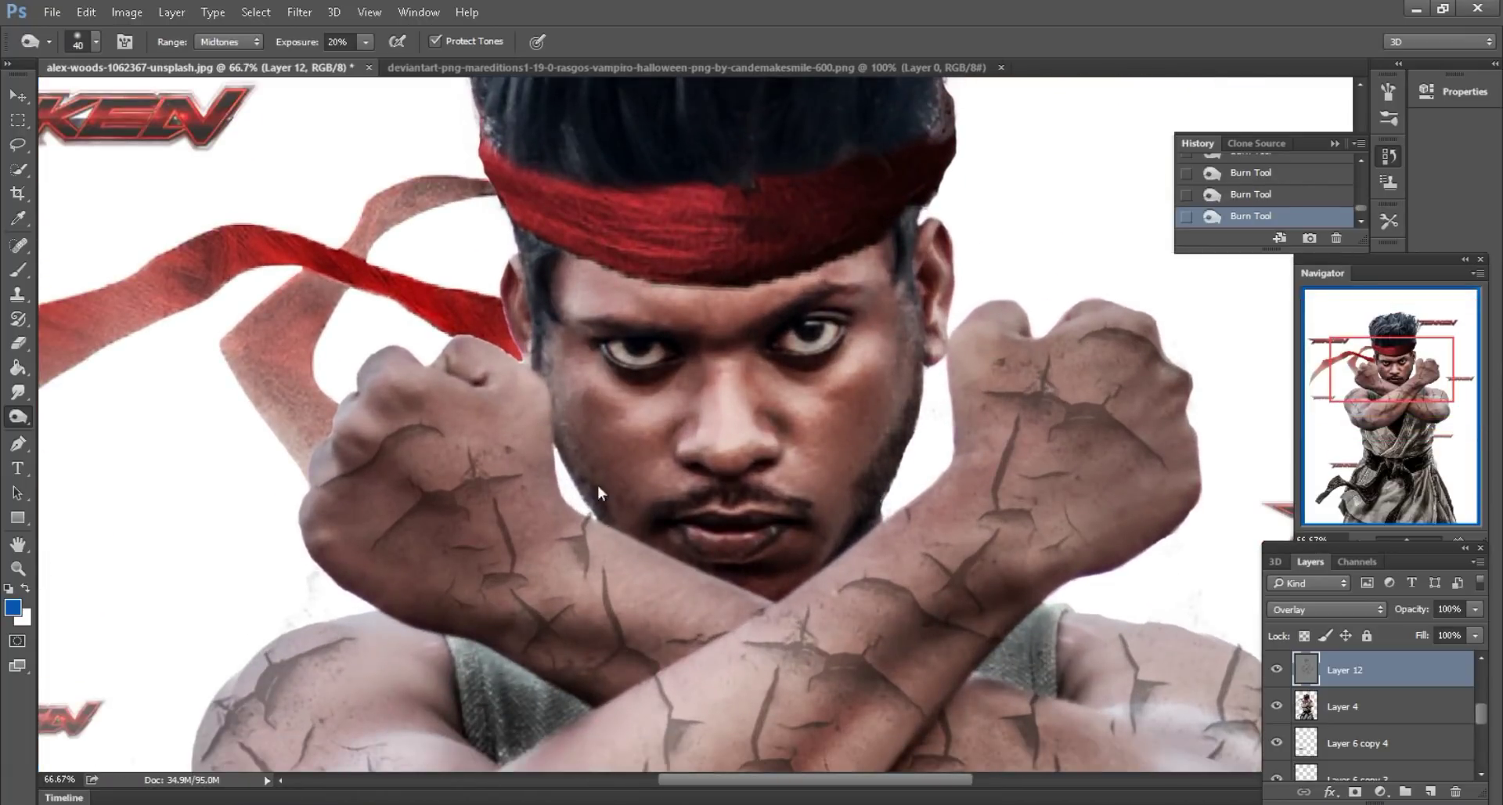
pyautogui.hotkey('ctrl', '-')
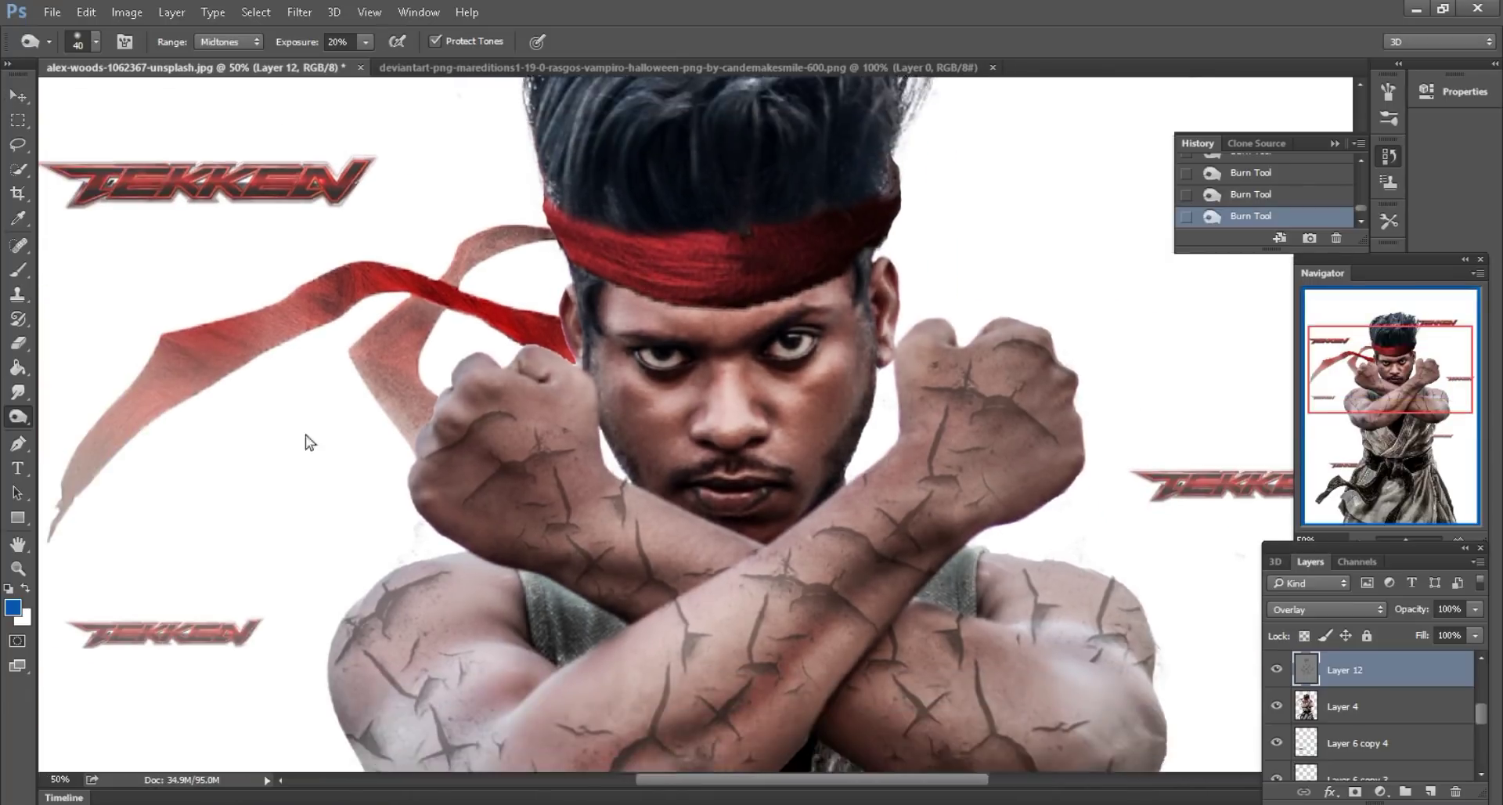
pyautogui.hotkey('ctrl', '-')
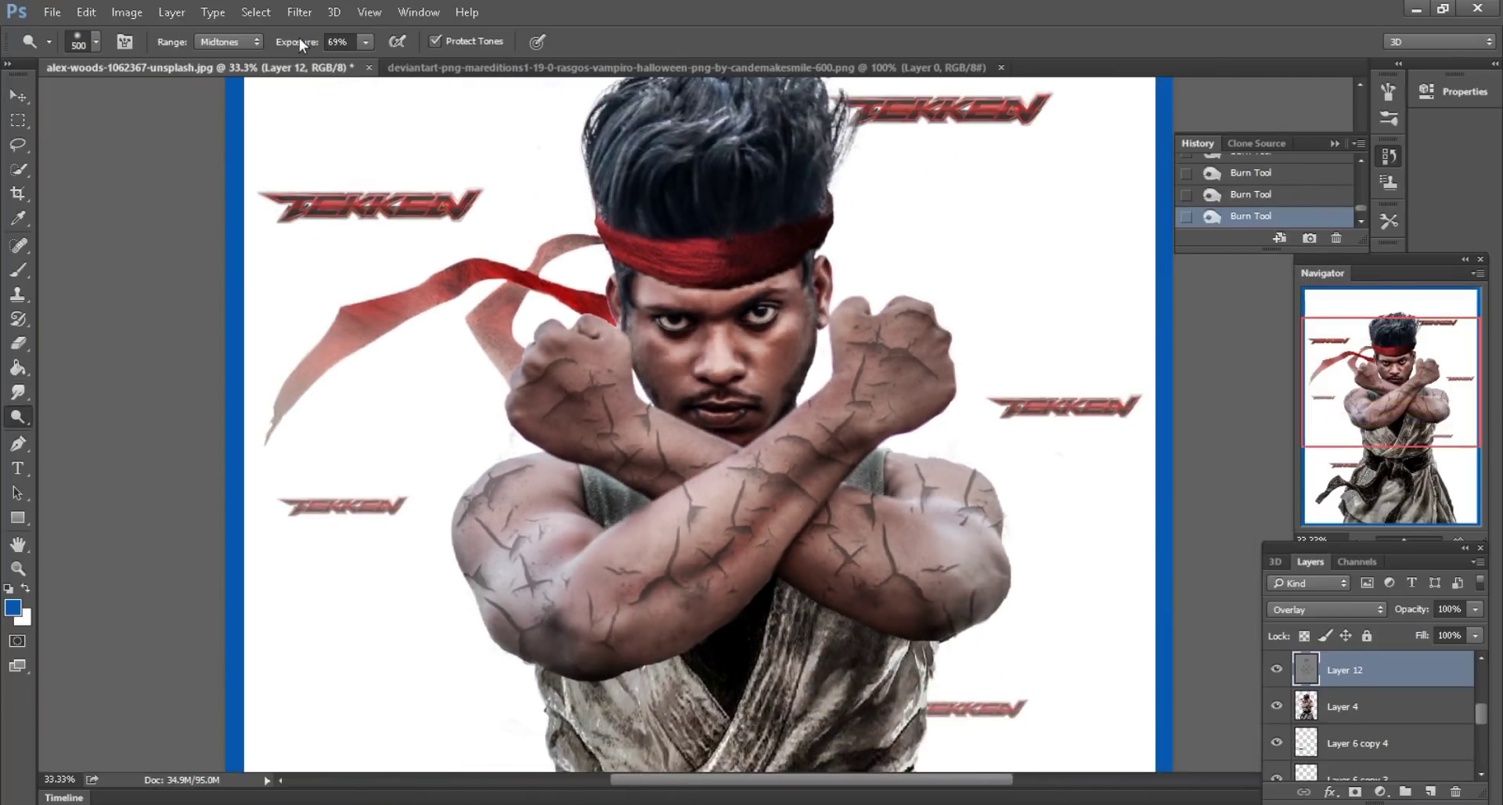
pyautogui.hotkey('ctrl', '+')
pyautogui.press('[')
pyautogui.press('[')
pyautogui.press('[')
pyautogui.moveTo(298, 40); pyautogui.dragTo(288, 40)
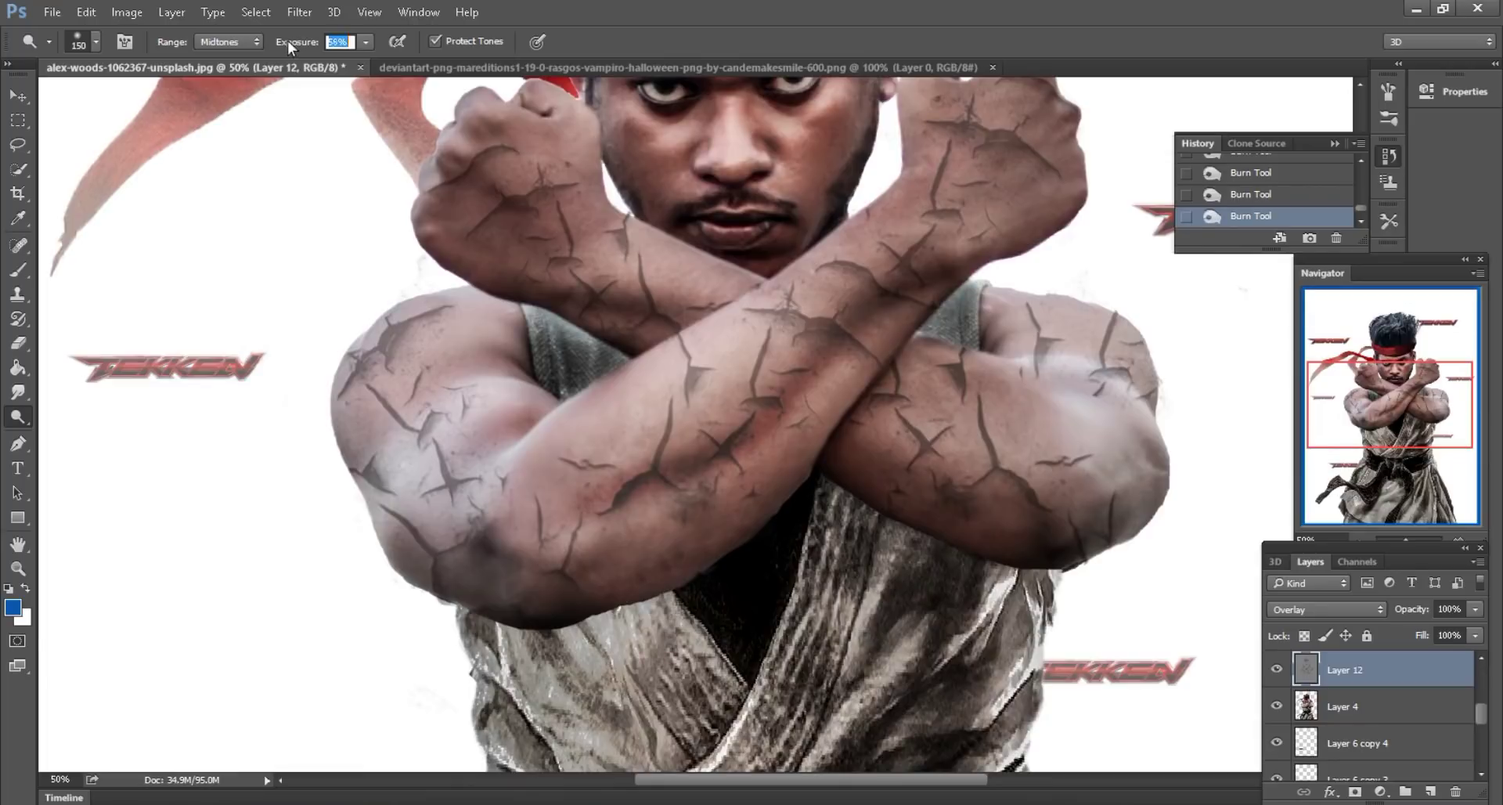
pyautogui.write('45')
pyautogui.press('Return')
pyautogui.hotkey('ctrl', '-')
pyautogui.press('[')
pyautogui.press('[')
# - Lighten the fighter's cracked arms and torso with Dodge strokes
pyautogui.moveTo(759, 343)
pyautogui.mouseDown()
pyautogui.moveTo(668, 335)
pyautogui.moveTo(579, 420)
pyautogui.moveTo(894, 453)
pyautogui.mouseUp()
pyautogui.hotkey('ctrl', '-')
pyautogui.hotkey('ctrl', '+')
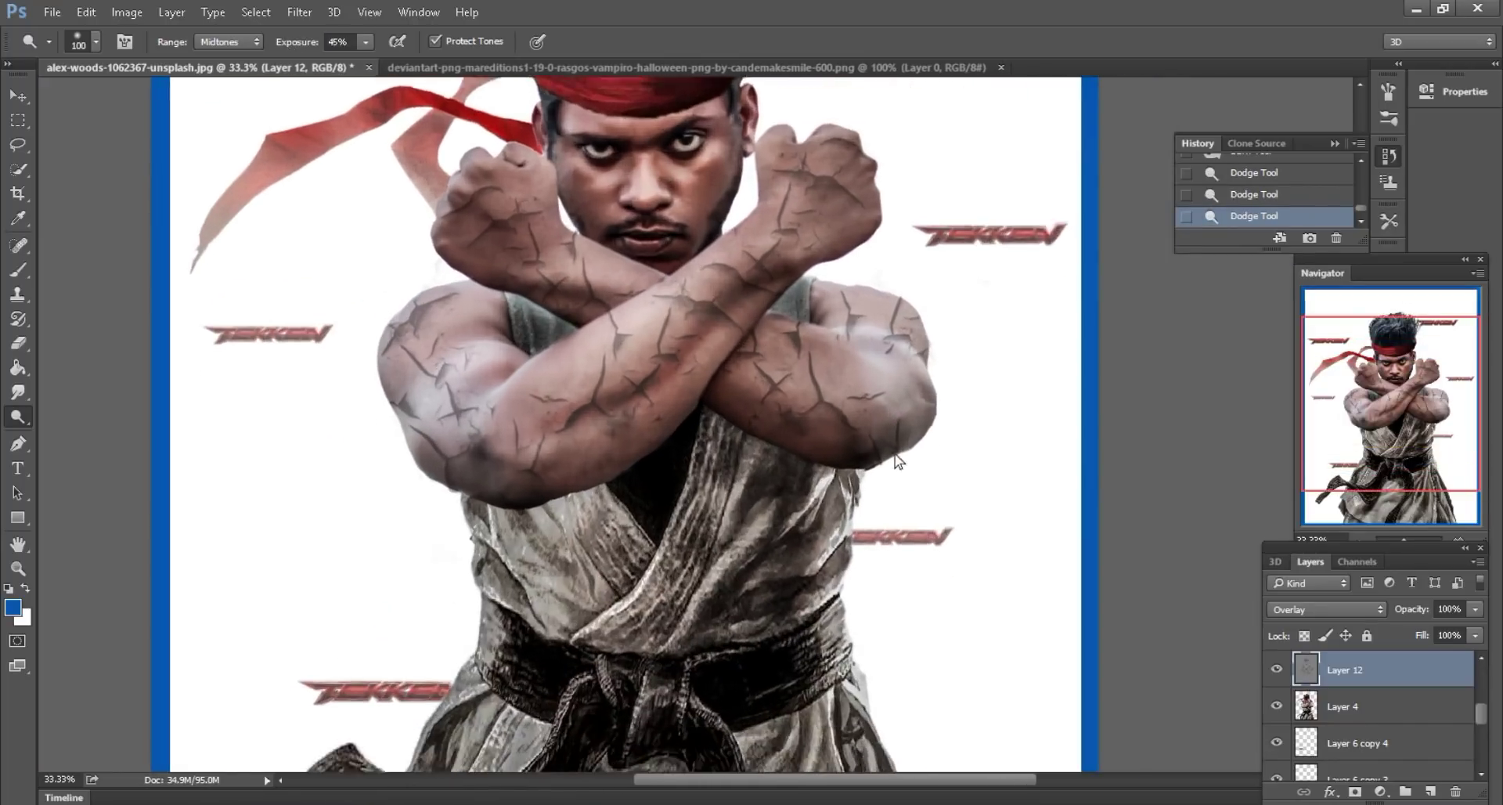
pyautogui.scroll(-2, 881, 571)
pyautogui.press(']')
pyautogui.press(']')
pyautogui.press(']')
pyautogui.scroll(2, 947, 381)
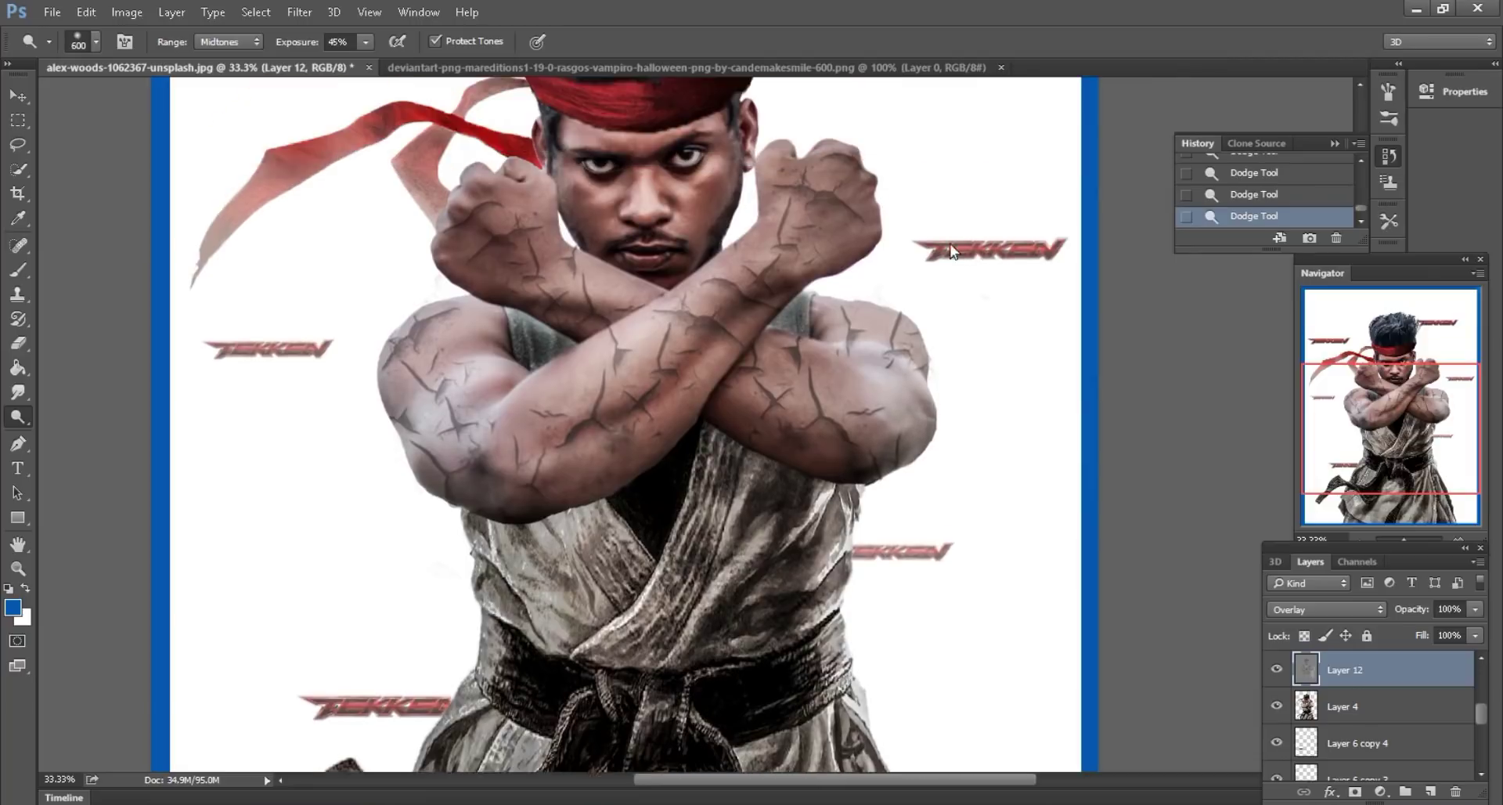
pyautogui.scroll(1, 932, 379)
pyautogui.press('[')
pyautogui.press('[')
pyautogui.press('[')
pyautogui.scroll(-1, 872, 210)
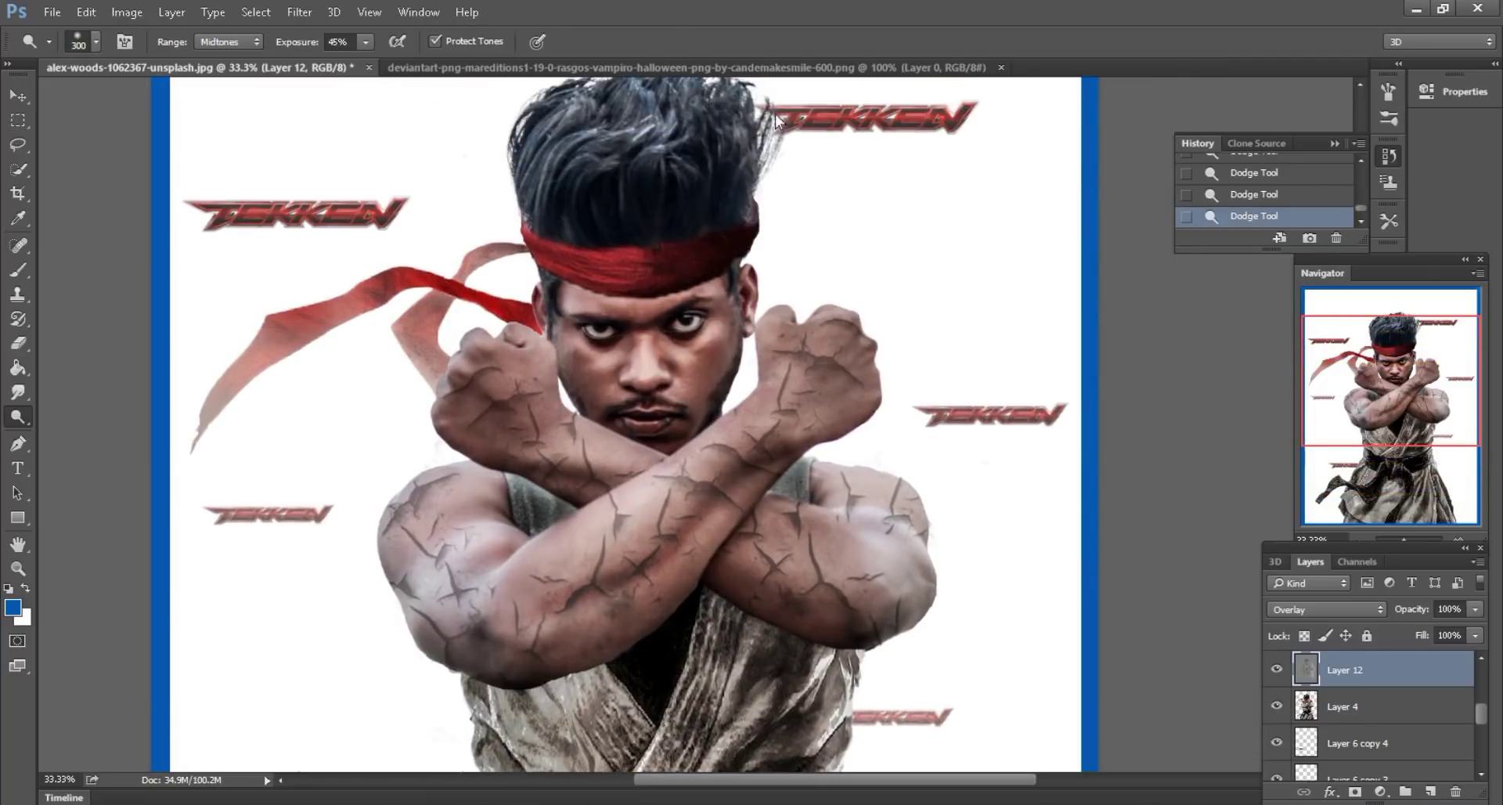
pyautogui.press('[')
pyautogui.scroll(-1, 392, 329)
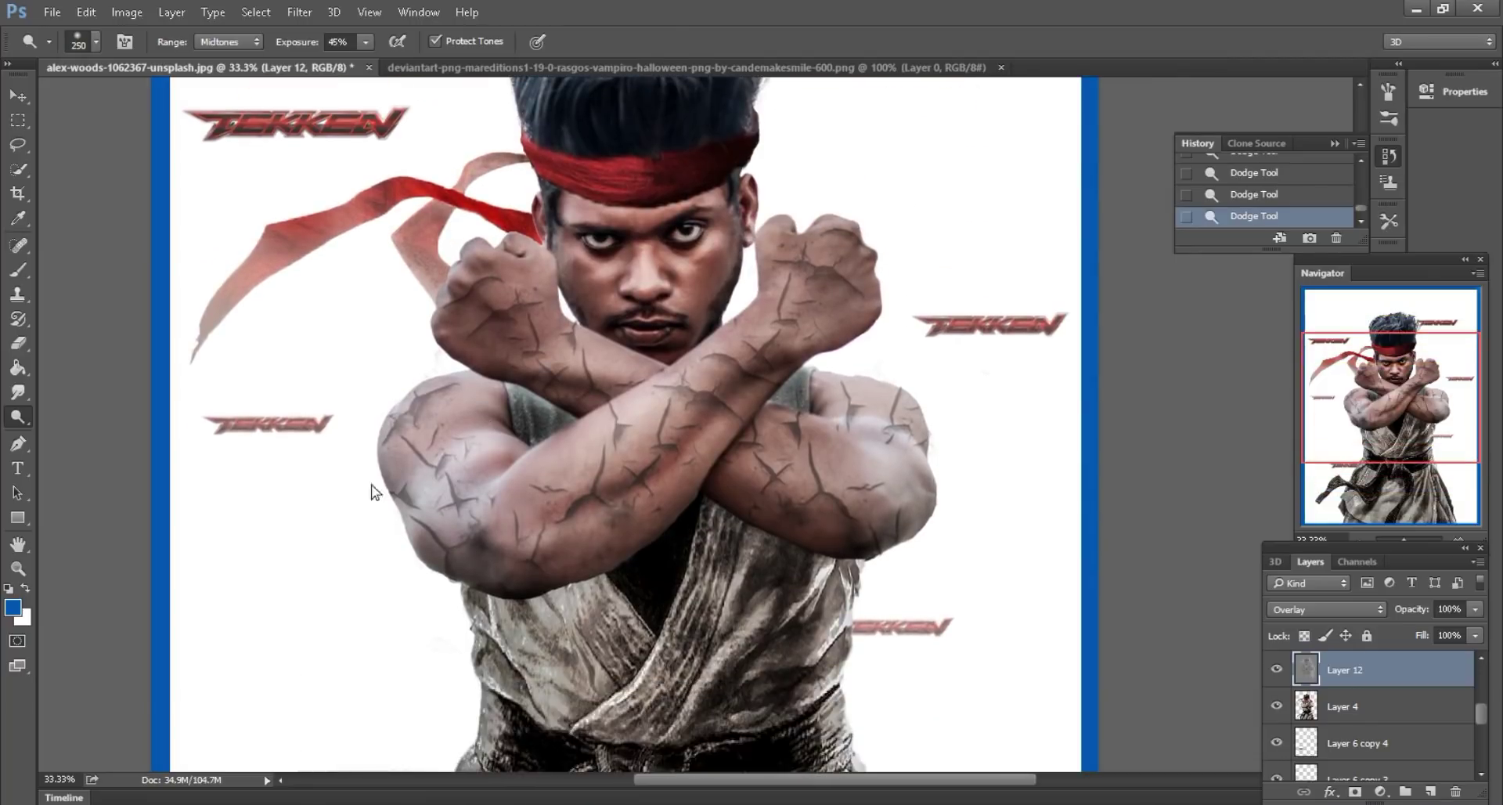
pyautogui.press(']')
pyautogui.scroll(-3, 422, 505)
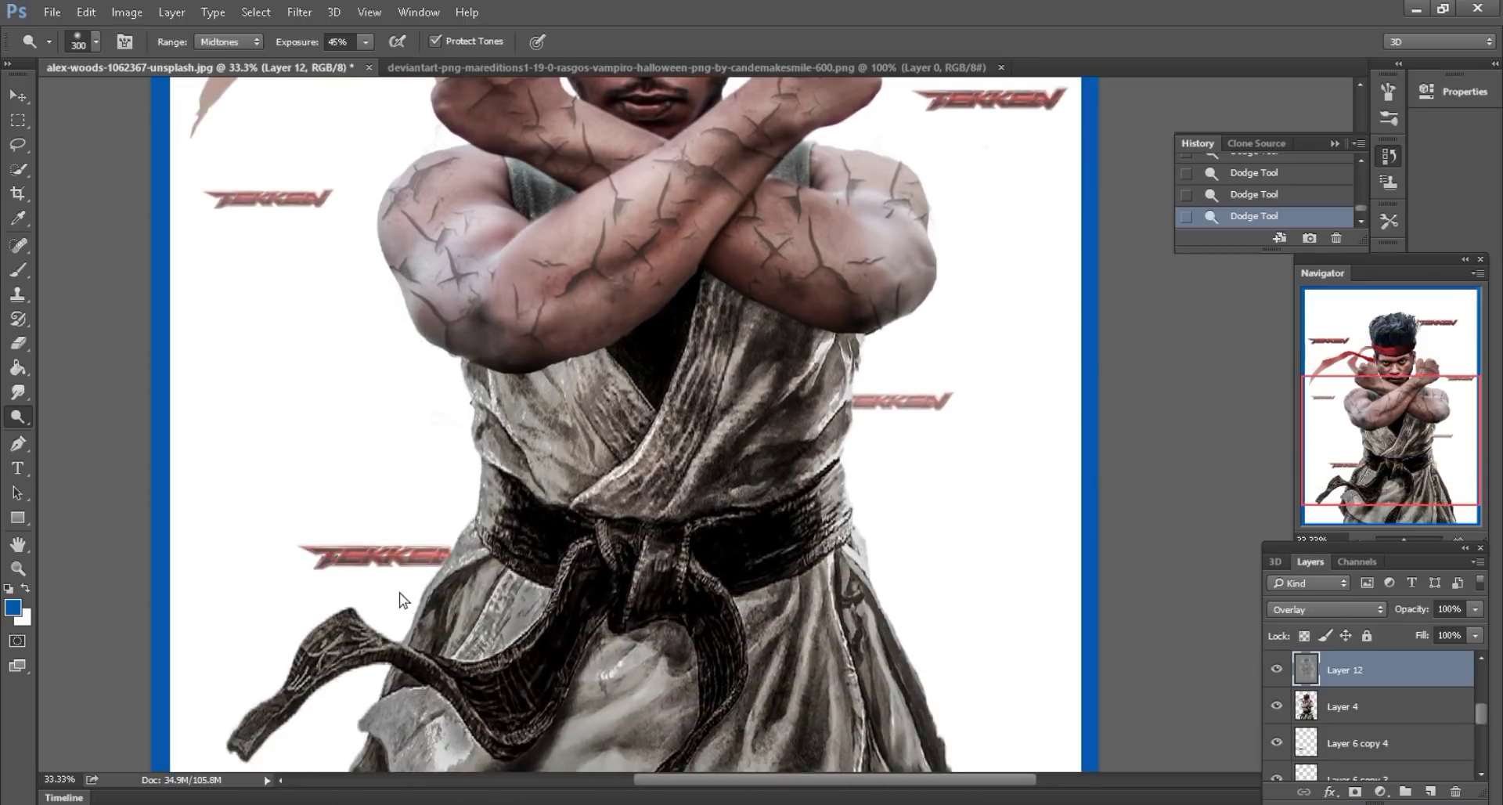
# - Merge Layer 12 into the layer below, then undo the merge
pyautogui.press('[')
pyautogui.scroll(-1, 517, 485)
pyautogui.scroll(-1, 548, 469)
pyautogui.scroll(-1, 872, 442)
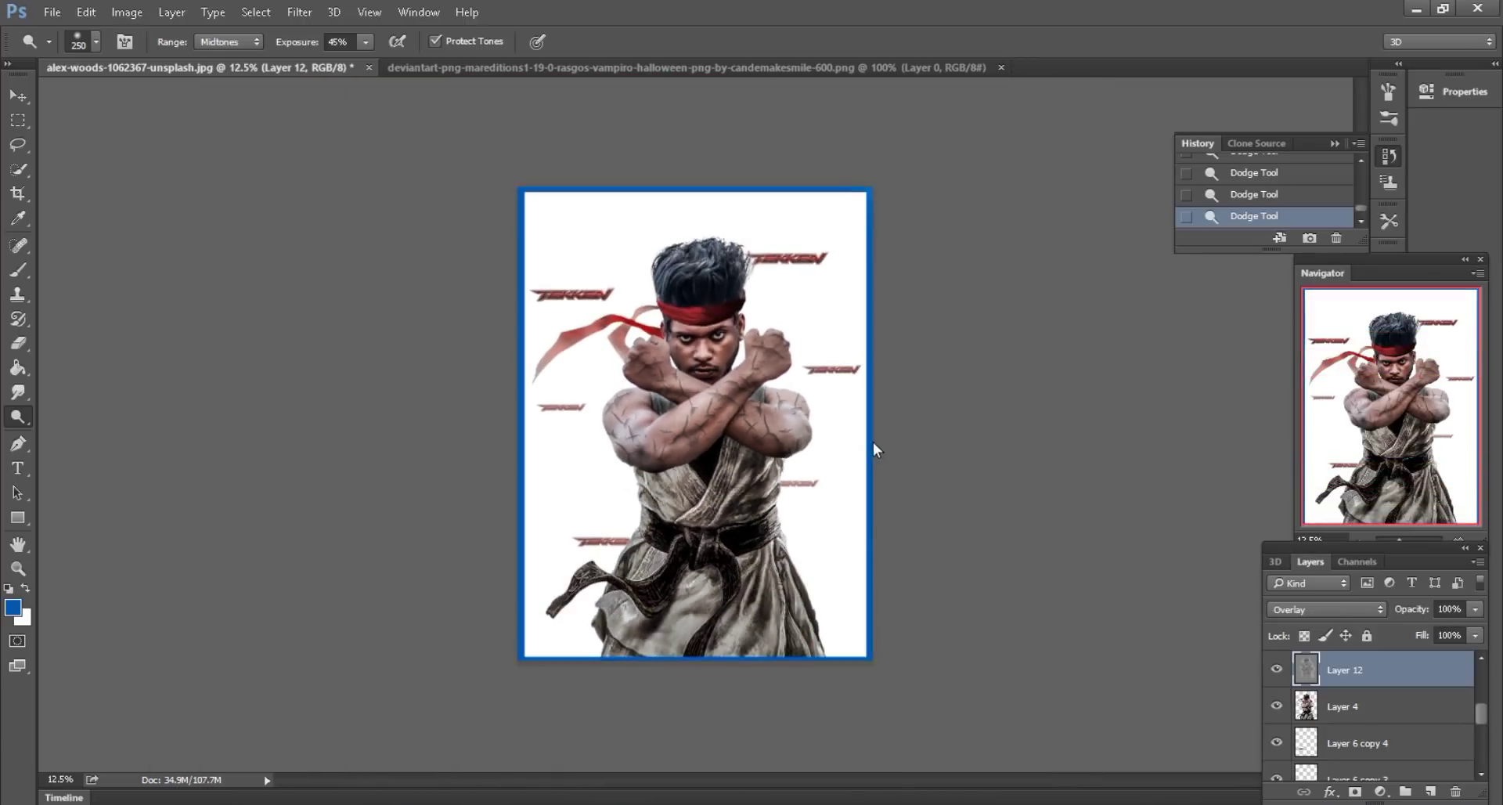
pyautogui.hotkey('ctrl', '+')
pyautogui.hotkey('ctrl', '+')
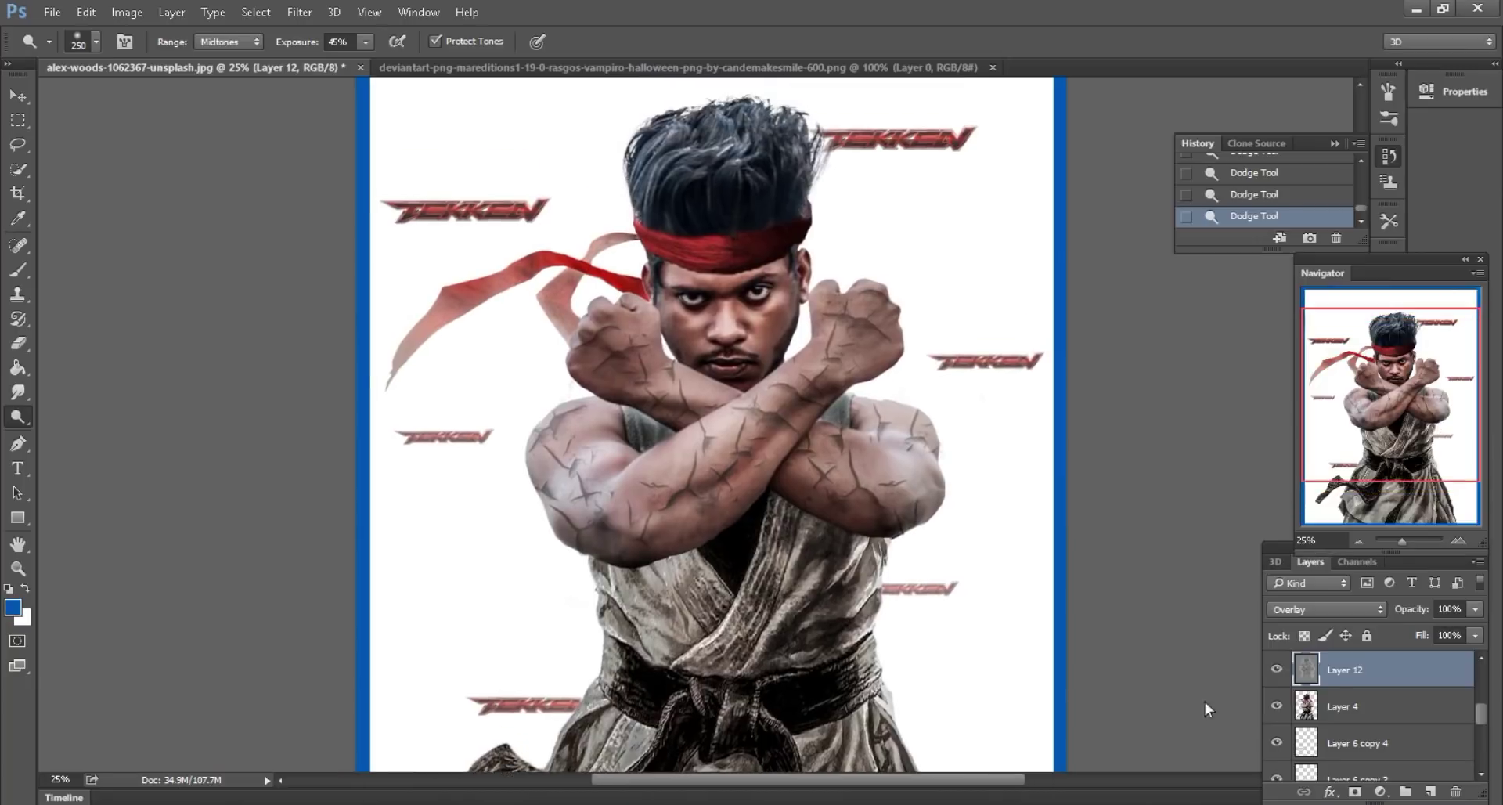
pyautogui.hotkey('ctrl', '+')
pyautogui.rightClick(1341, 671)
pyautogui.click(804, 623)
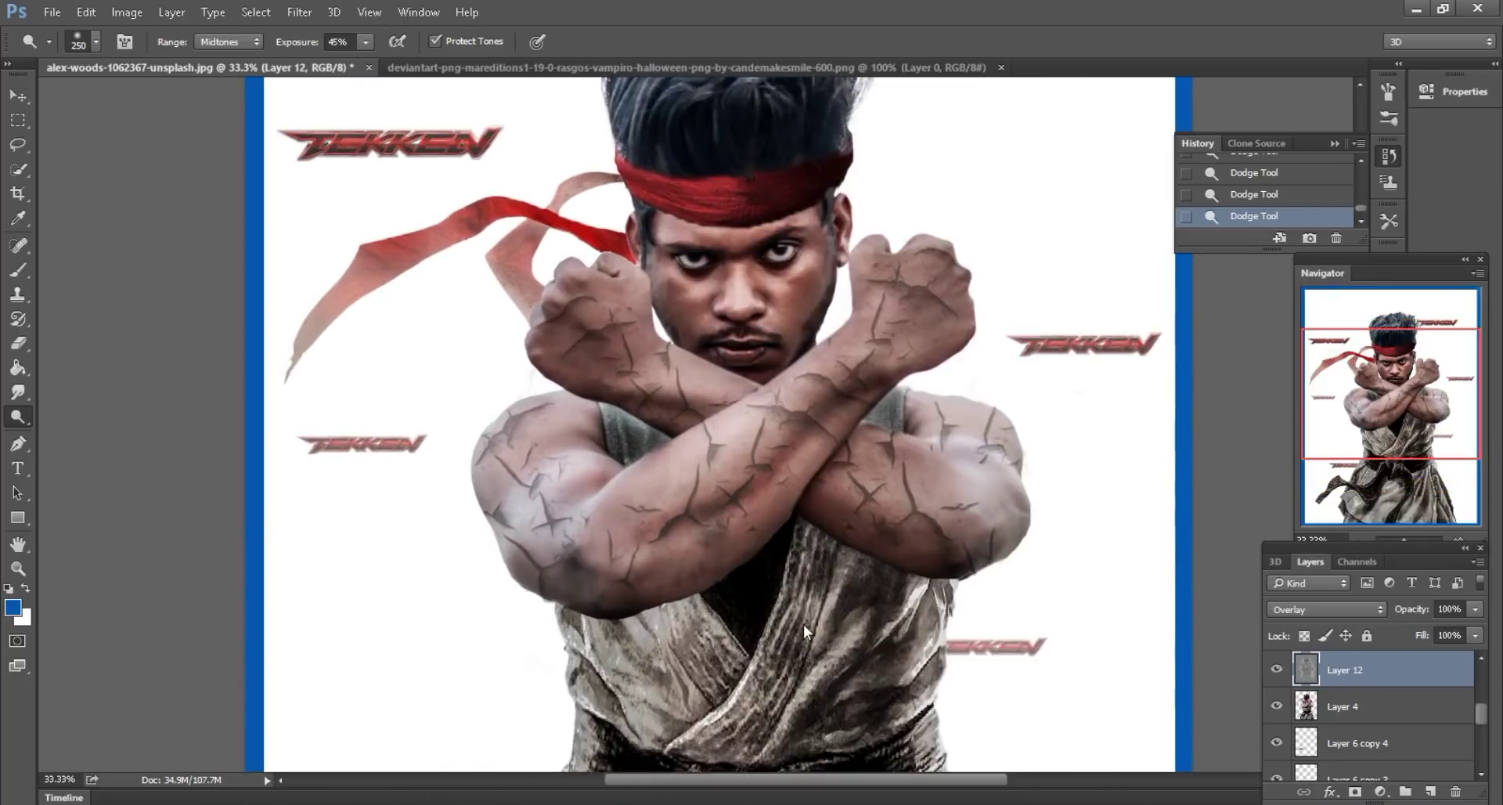
pyautogui.click(1270, 196)
pyautogui.hotkey('ctrl', '-')
pyautogui.hotkey('ctrl', '-')
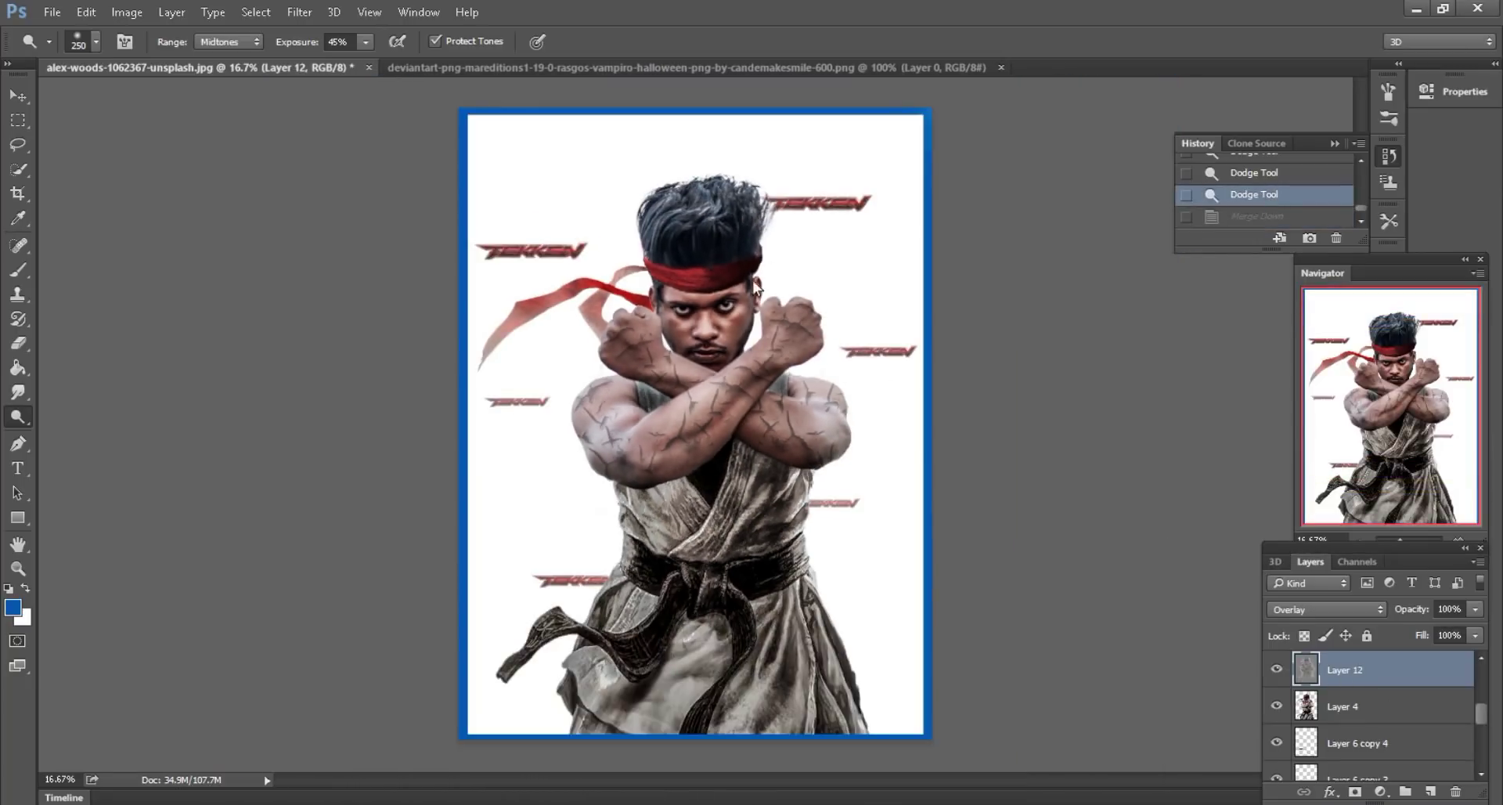
pyautogui.click(26, 101)
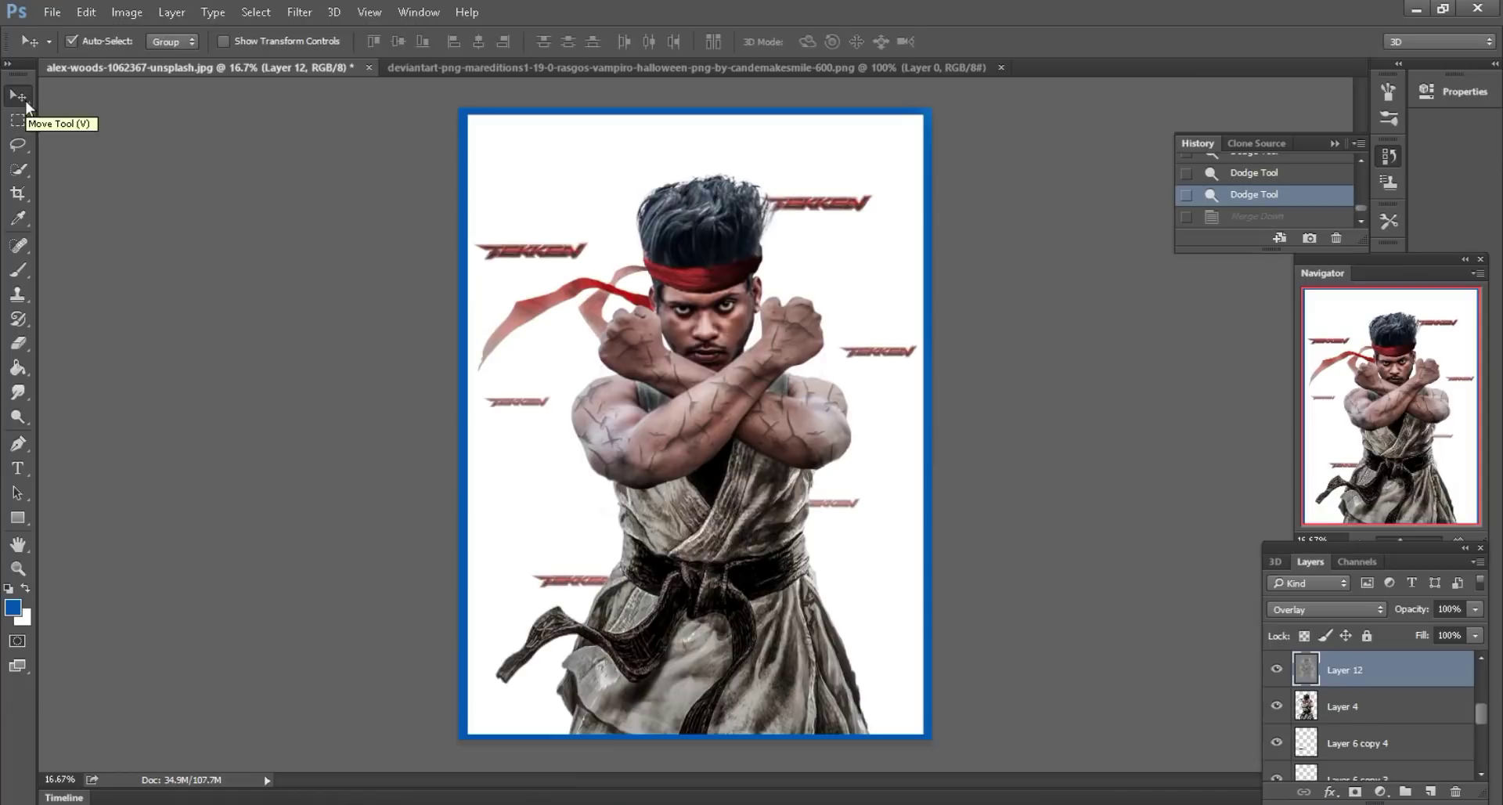
# - Merge visible layers into Layer 12 and duplicate the merged layer
pyautogui.rightClick(1382, 669)
pyautogui.click(1066, 640)
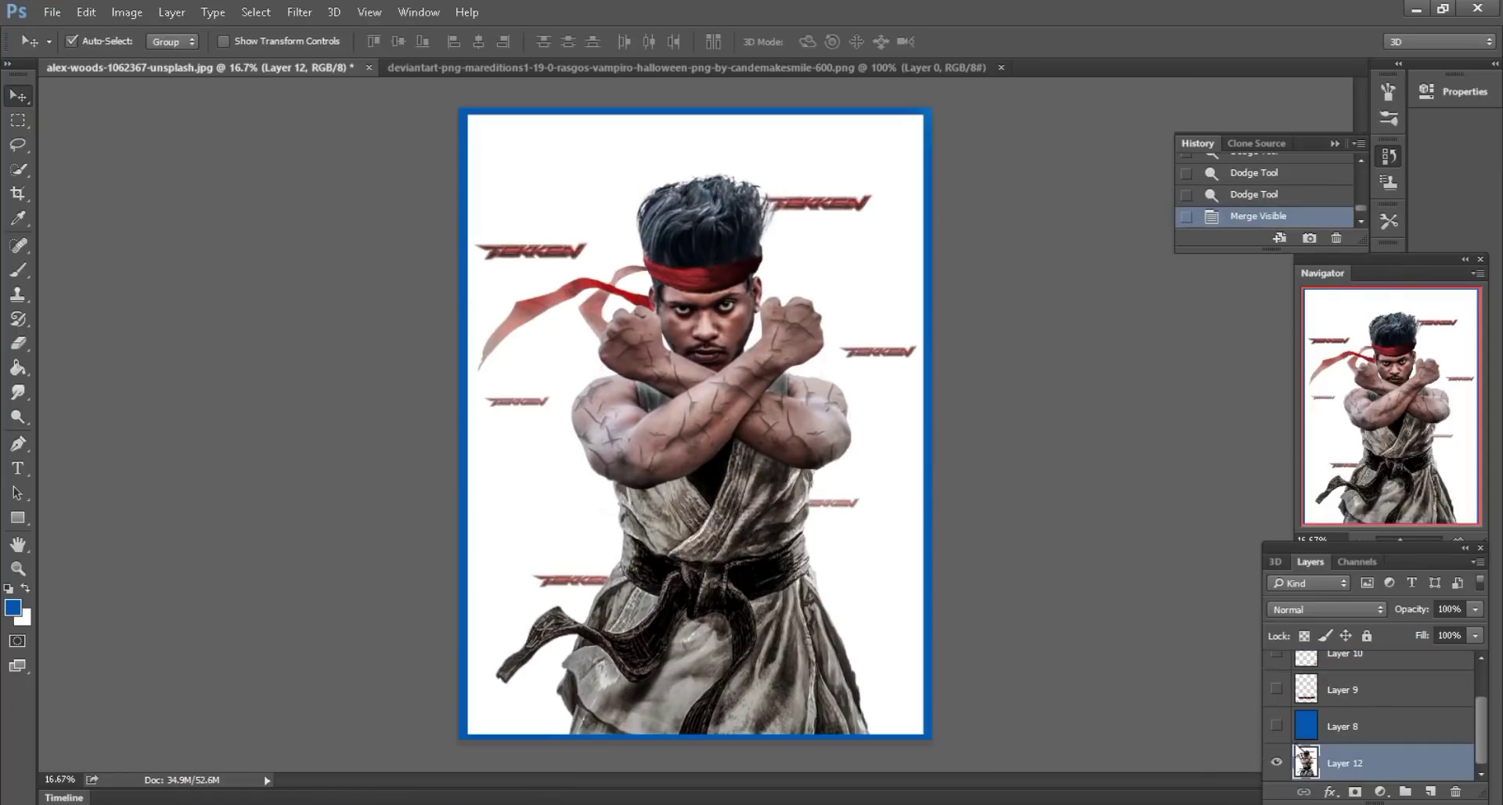
pyautogui.moveTo(1426, 764); pyautogui.dragTo(1431, 792)
# - Close the crack texture document and bring in the green eye image
pyautogui.click(796, 66)
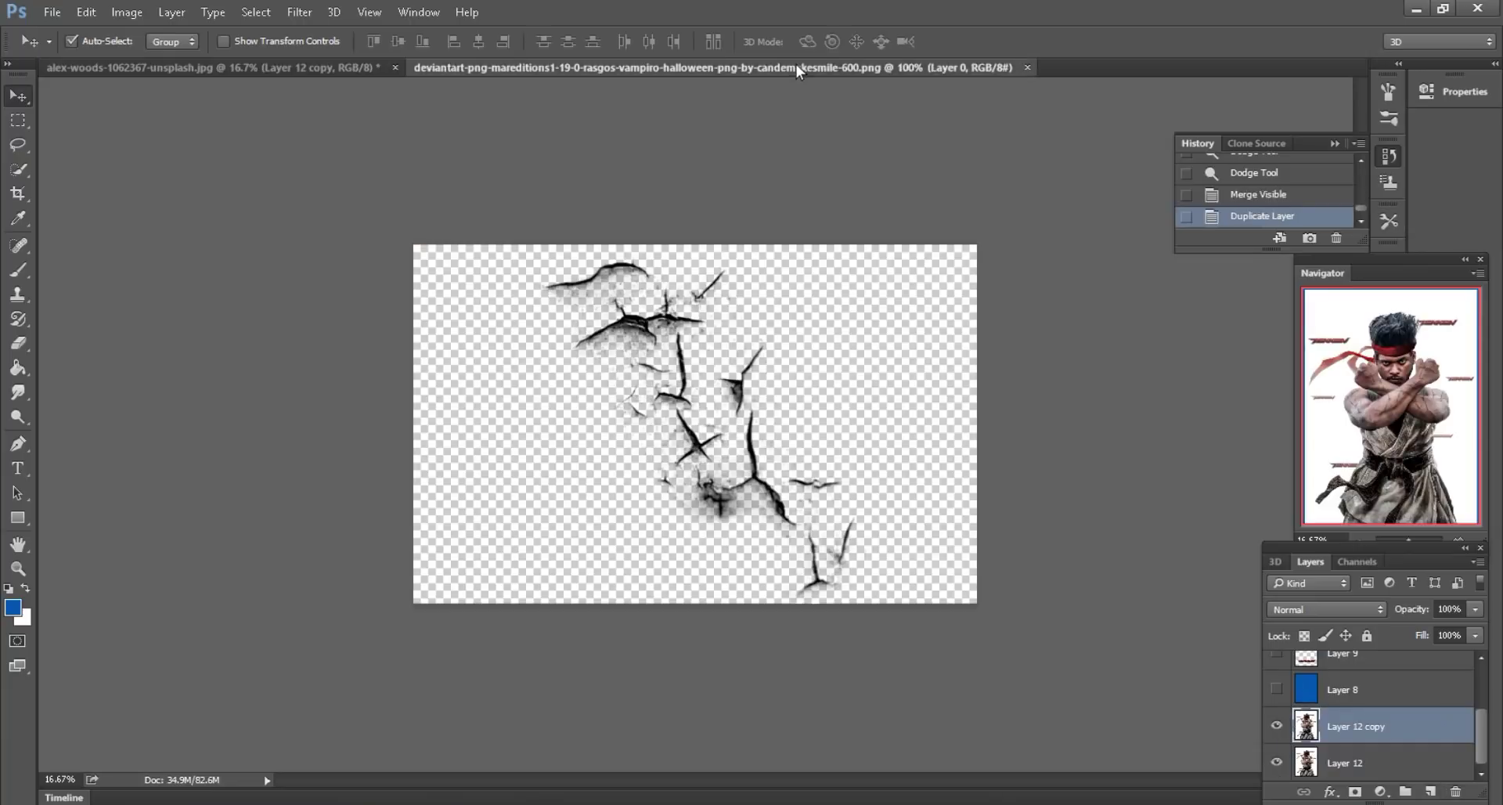
pyautogui.rightClick(797, 66)
pyautogui.click(836, 96)
pyautogui.click(146, 796)
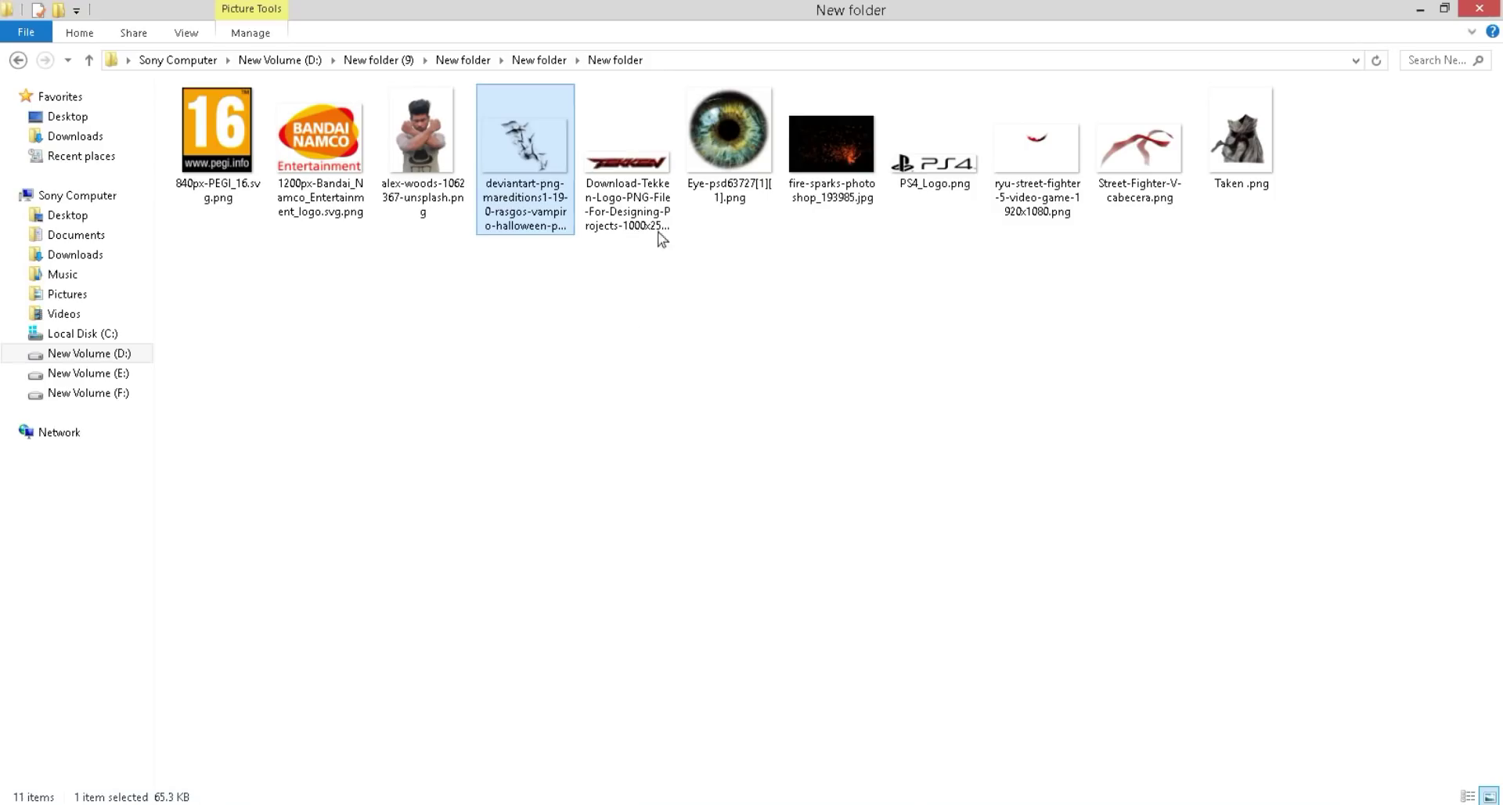
pyautogui.moveTo(731, 133)
pyautogui.mouseDown()
pyautogui.moveTo(800, 178)
pyautogui.moveTo(830, 60)
pyautogui.mouseUp()
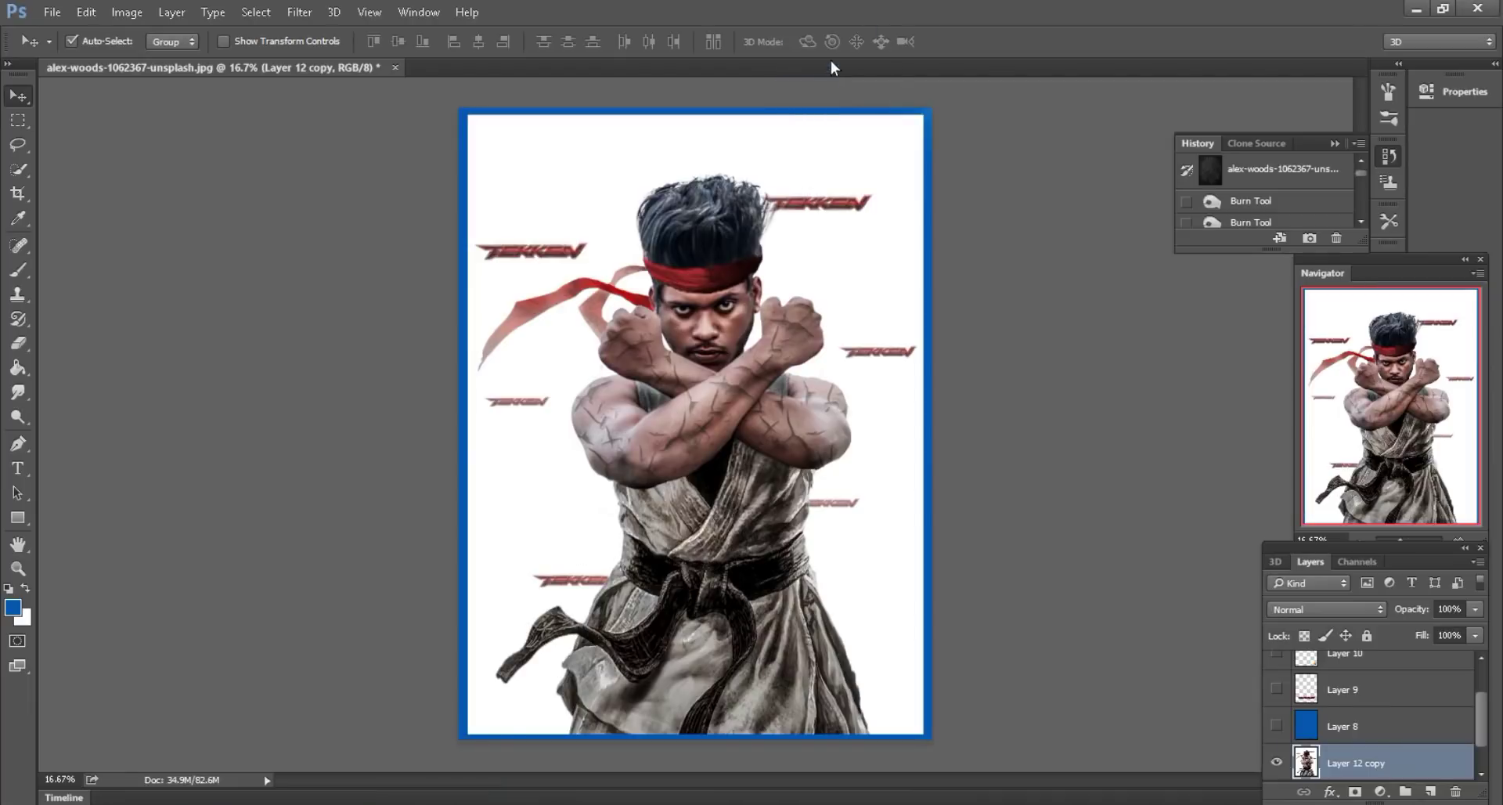
# - Place the eye image on the cover and scale it proportionally to 21%
pyautogui.moveTo(696, 375)
pyautogui.mouseDown()
pyautogui.moveTo(698, 247)
pyautogui.moveTo(704, 259)
pyautogui.mouseUp()
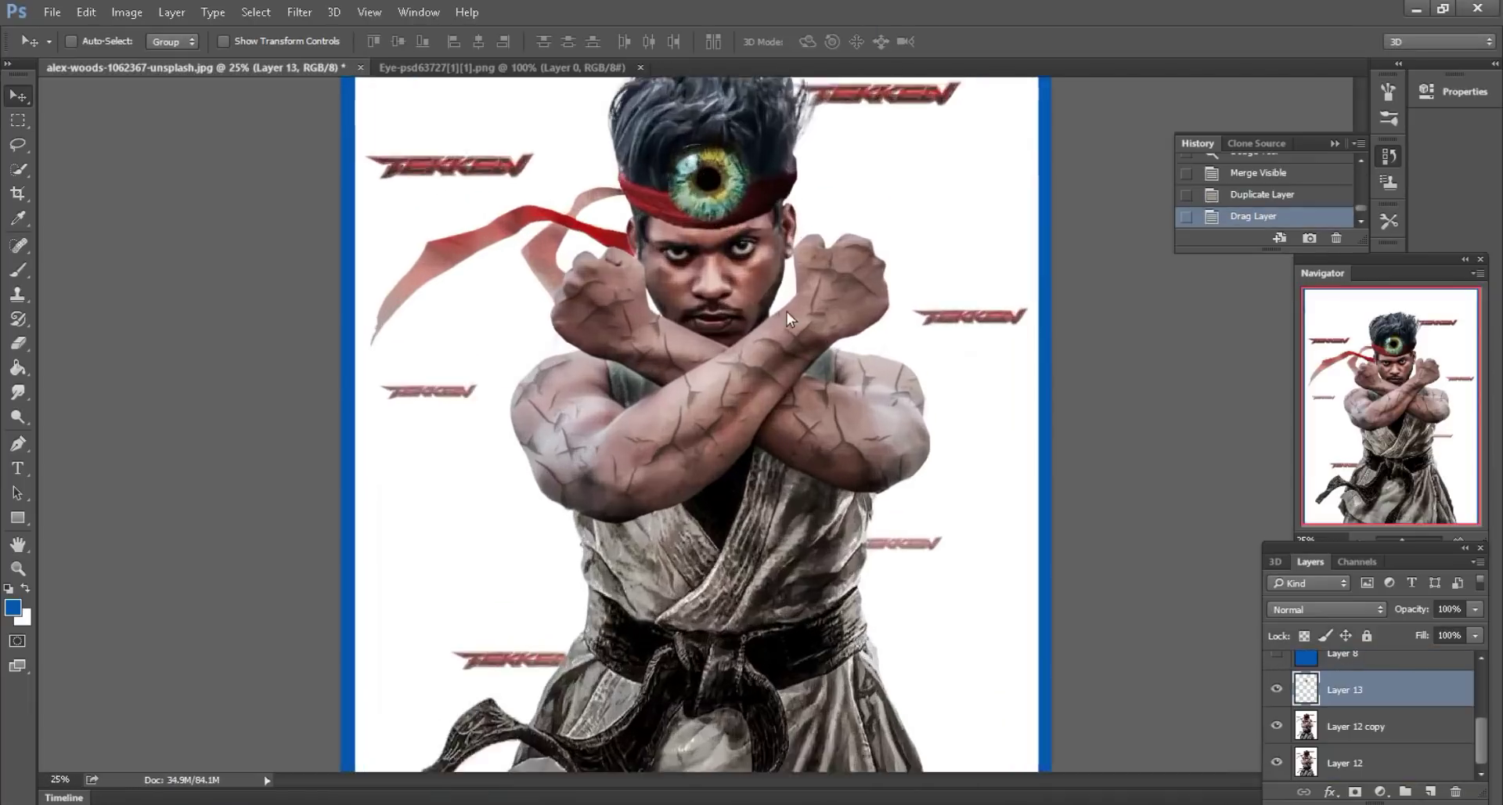
pyautogui.scroll(4, 787, 312)
pyautogui.scroll(-2, 840, 397)
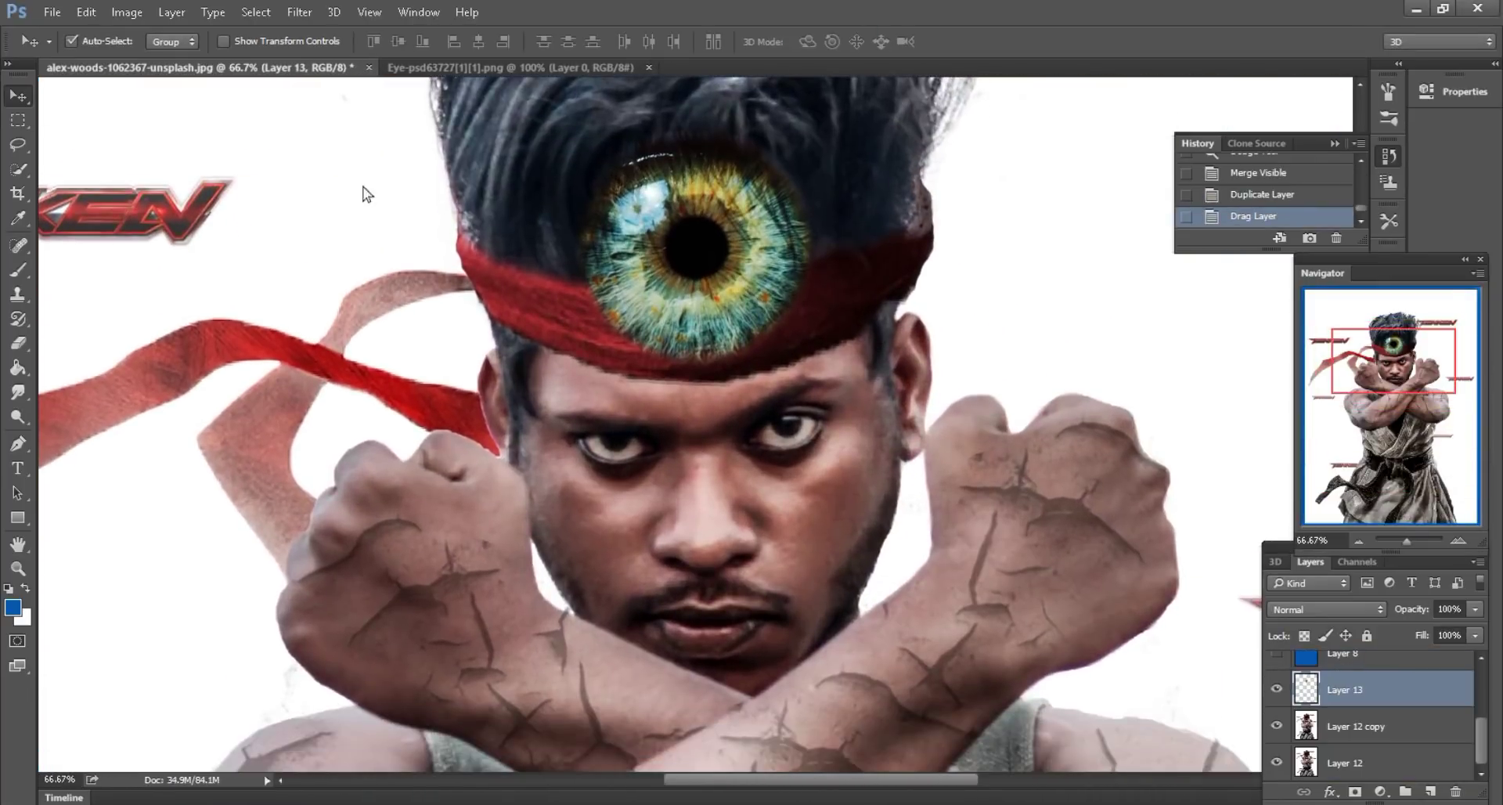
pyautogui.click(86, 12)
pyautogui.click(123, 382)
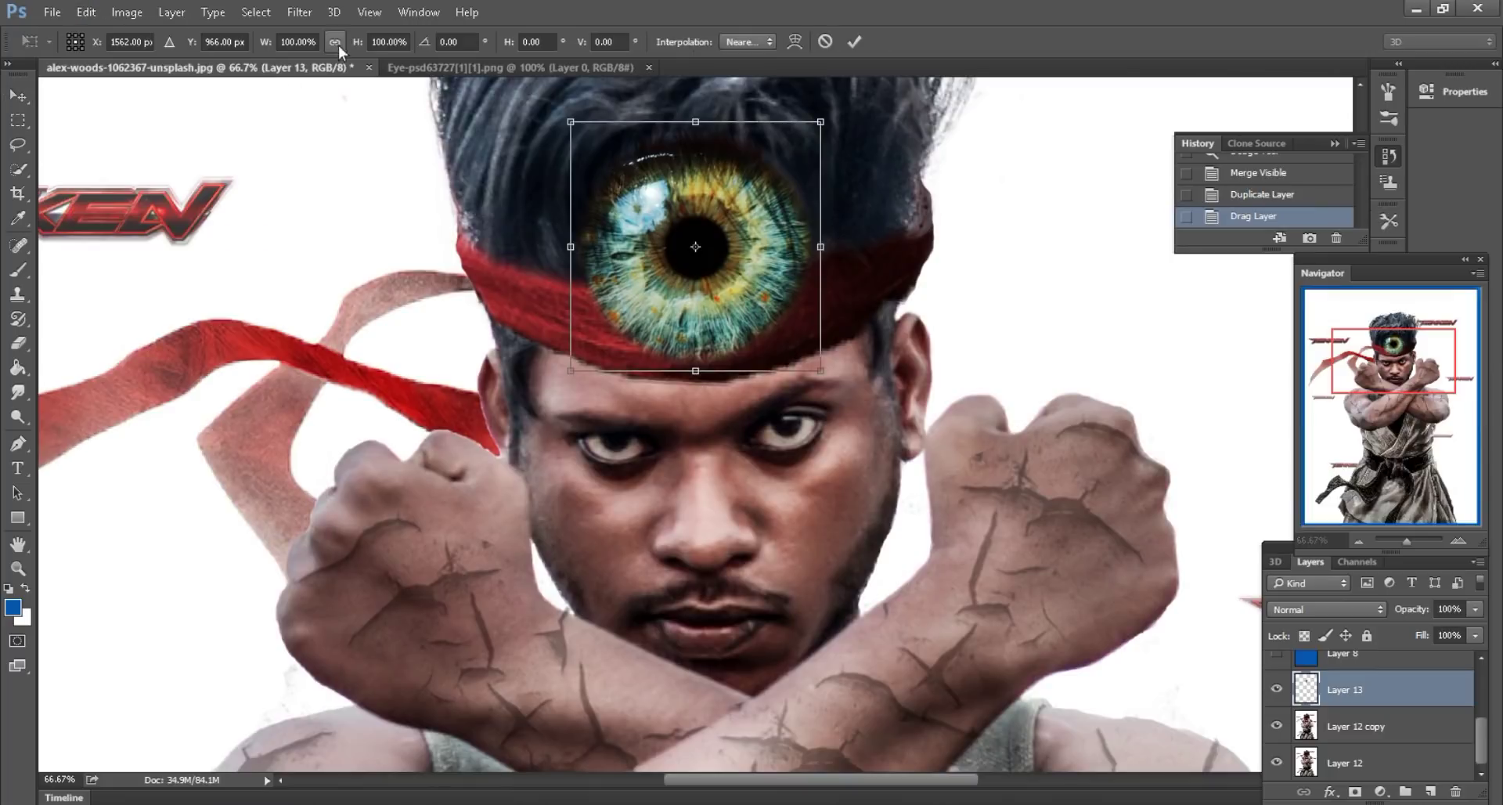
pyautogui.click(297, 41)
pyautogui.write('21')
pyautogui.press('Tab')
pyautogui.press('Return')
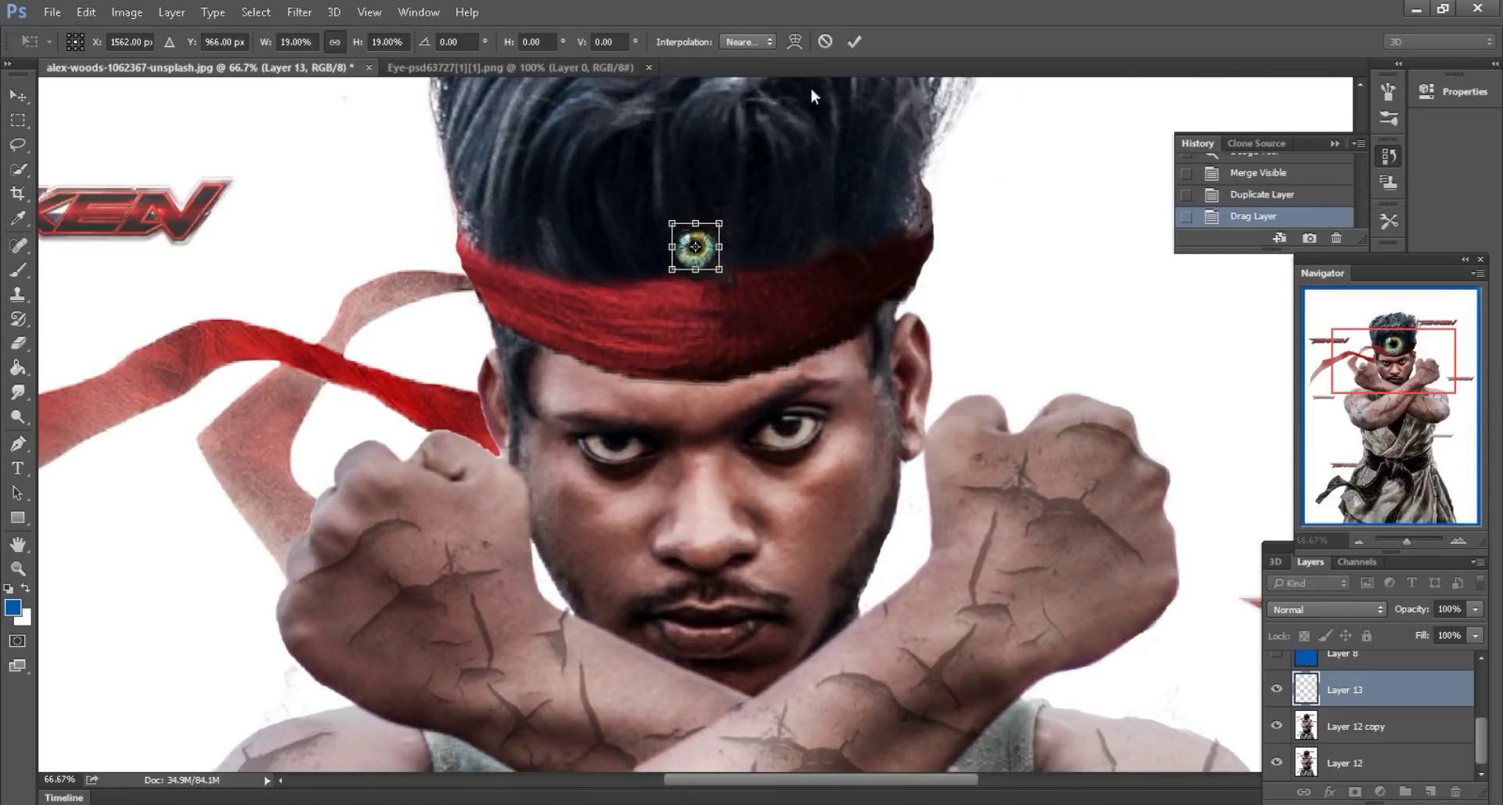
# - Move the eye over the fighter's left eye, blend Lighter Color at 50% fill
pyautogui.press('Return')
pyautogui.hotkey('ctrl', '+')
pyautogui.moveTo(778, 190)
pyautogui.mouseDown()
pyautogui.moveTo(693, 426)
pyautogui.moveTo(634, 466)
pyautogui.mouseUp()
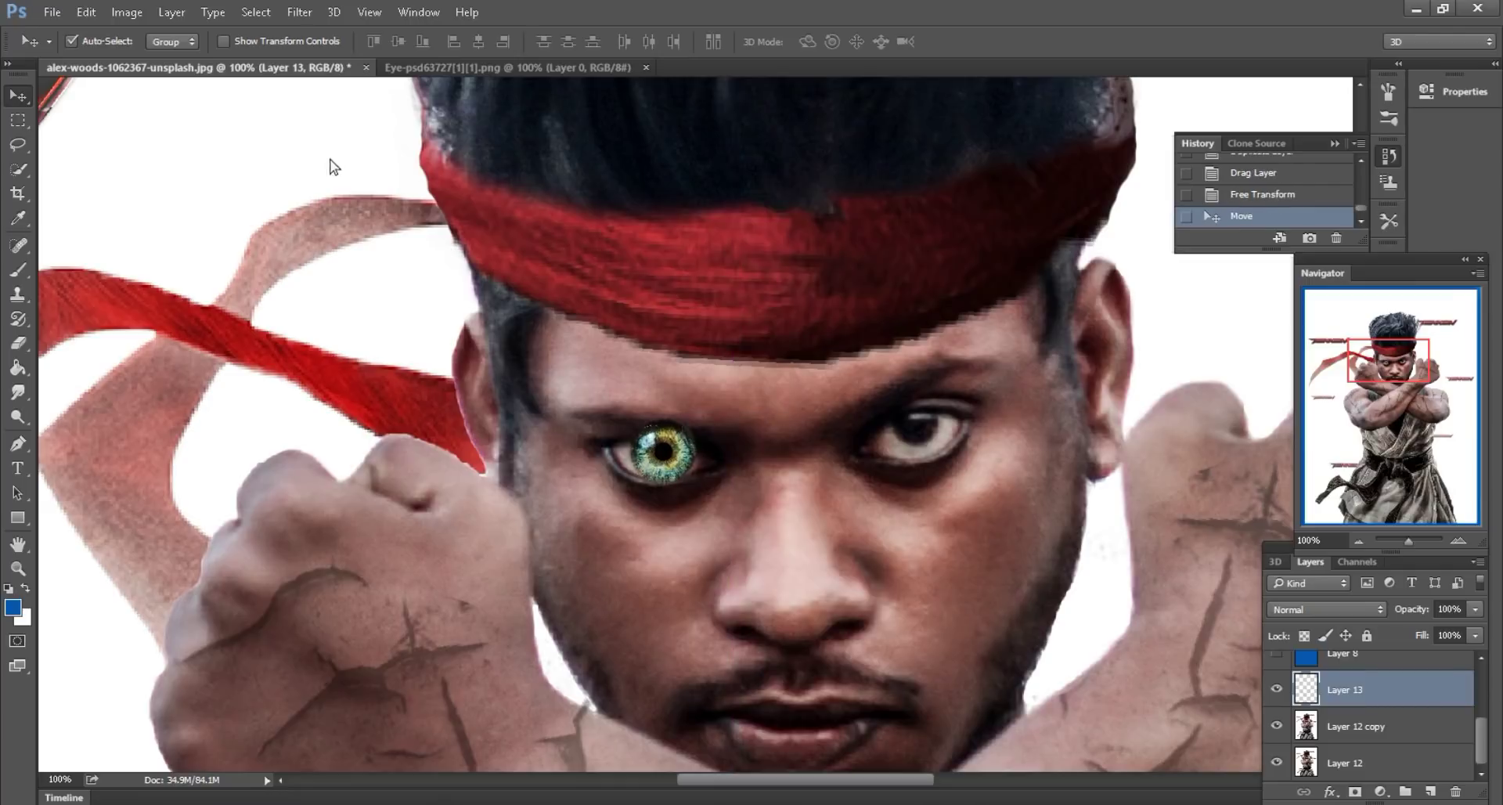
pyautogui.click(1330, 609)
pyautogui.click(1304, 391)
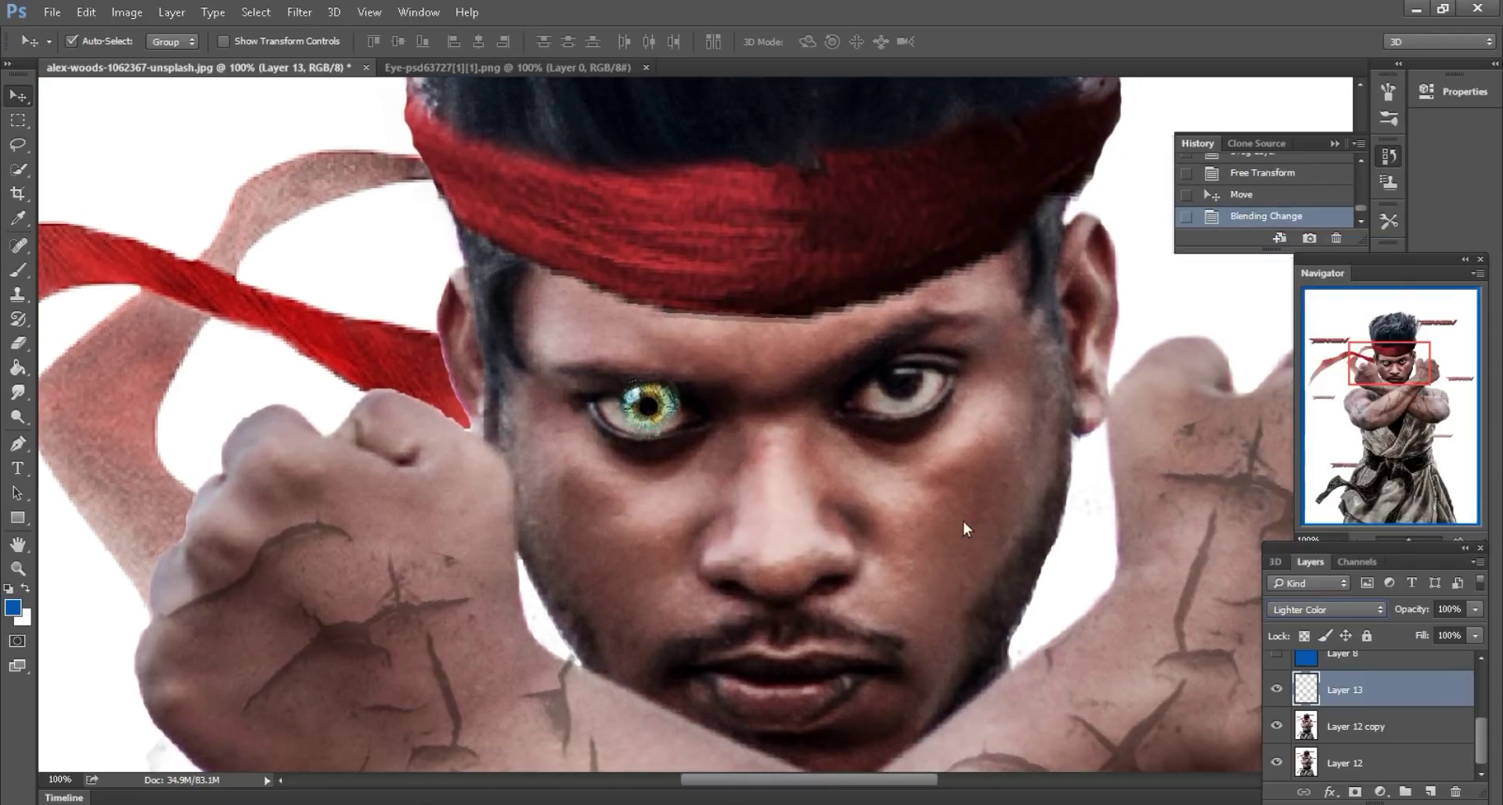
pyautogui.moveTo(1425, 637); pyautogui.dragTo(1384, 628)
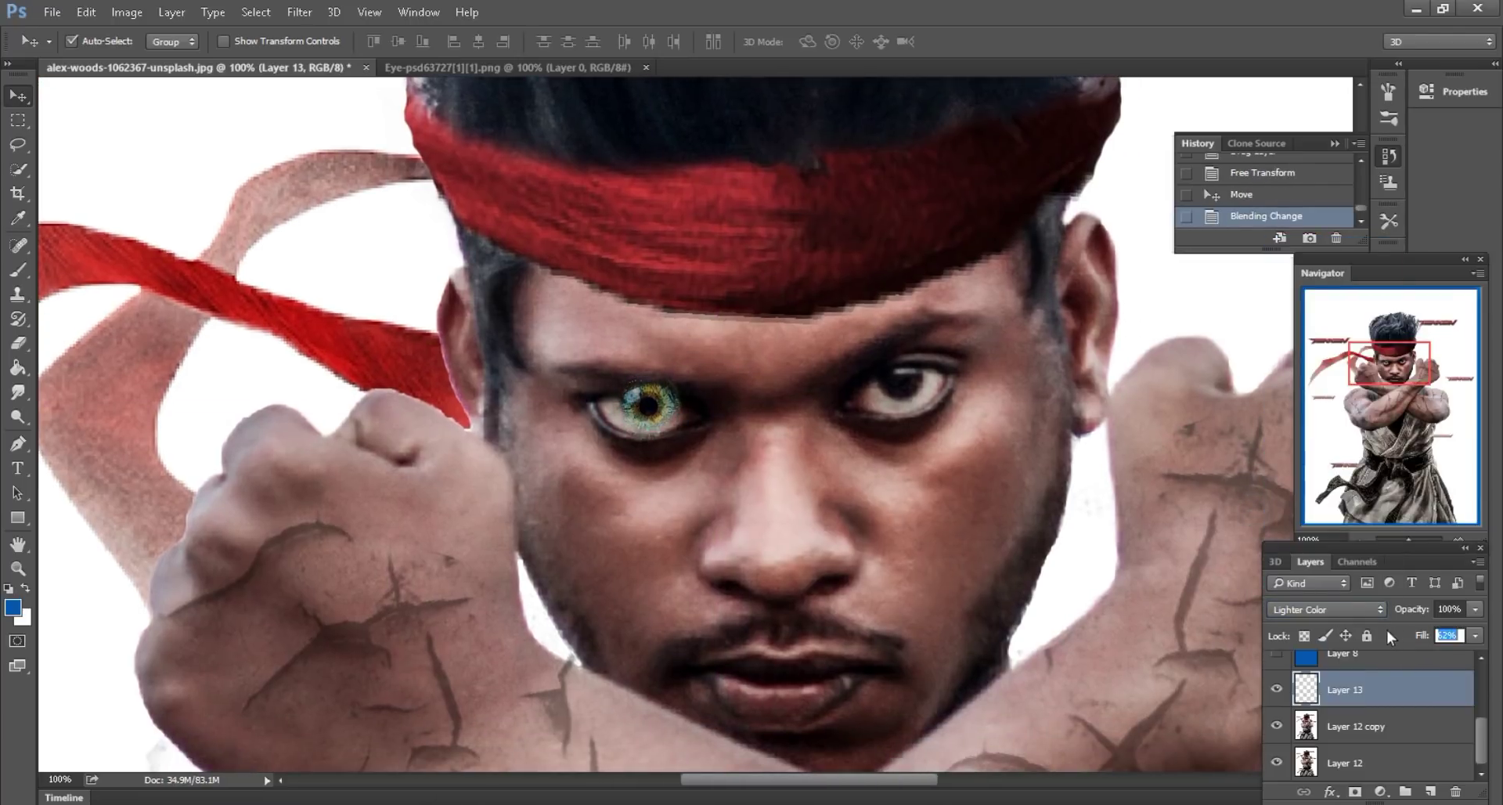
# - Shrink the eye to fit the socket, nudge it into place and duplicate it
pyautogui.click(87, 12)
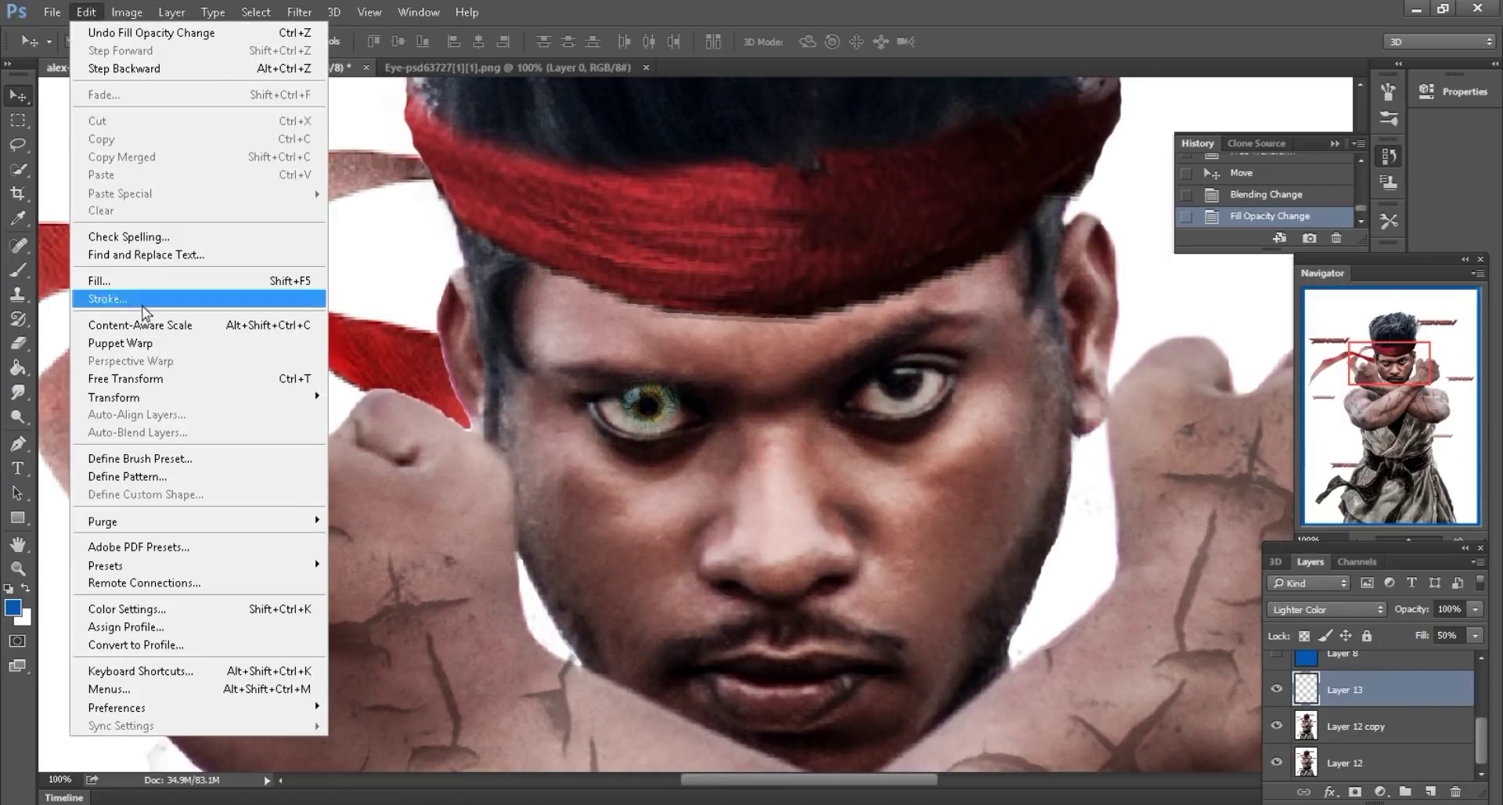
pyautogui.click(118, 379)
pyautogui.moveTo(355, 39); pyautogui.dragTo(325, 35)
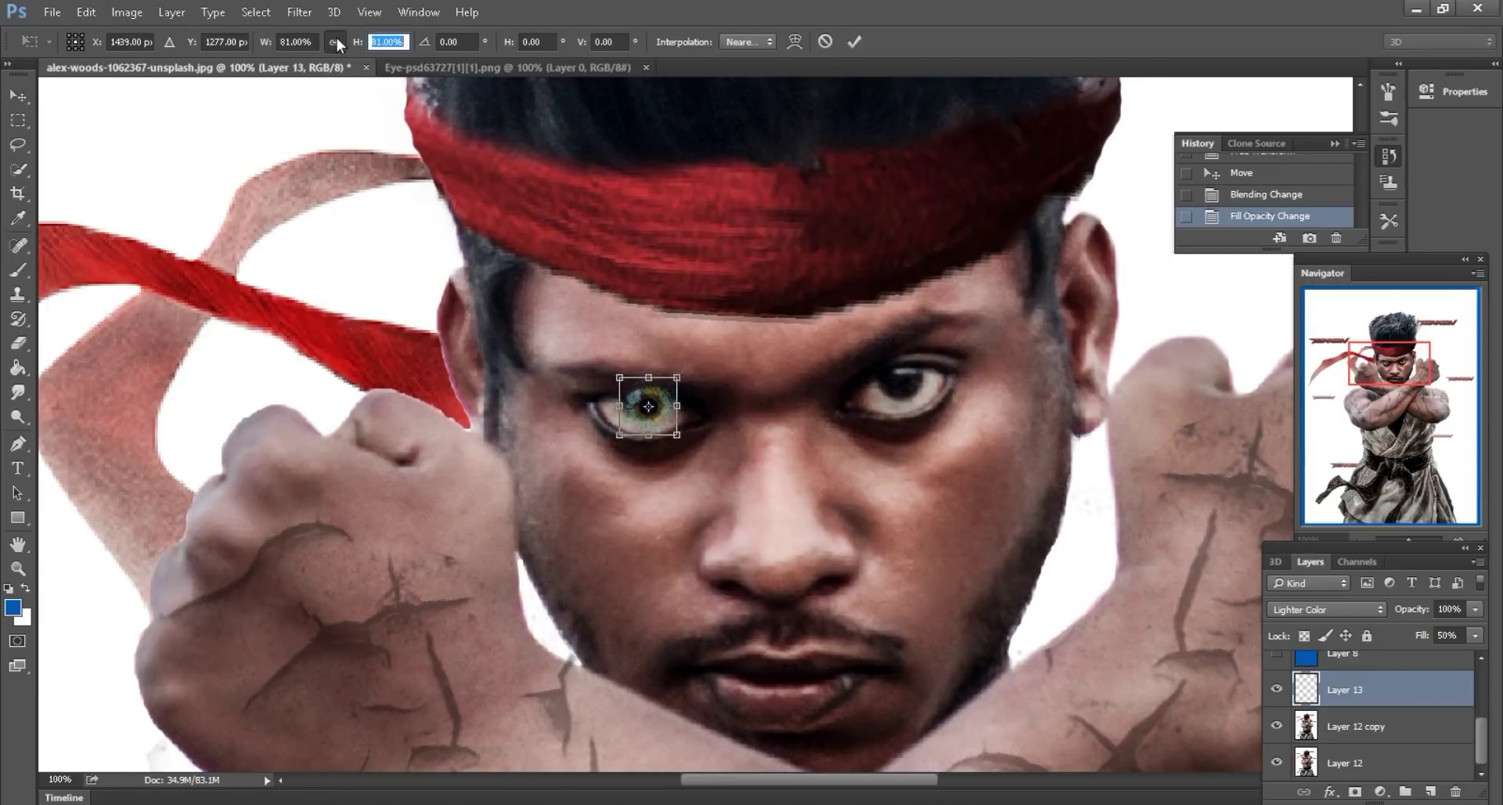
pyautogui.click(857, 43)
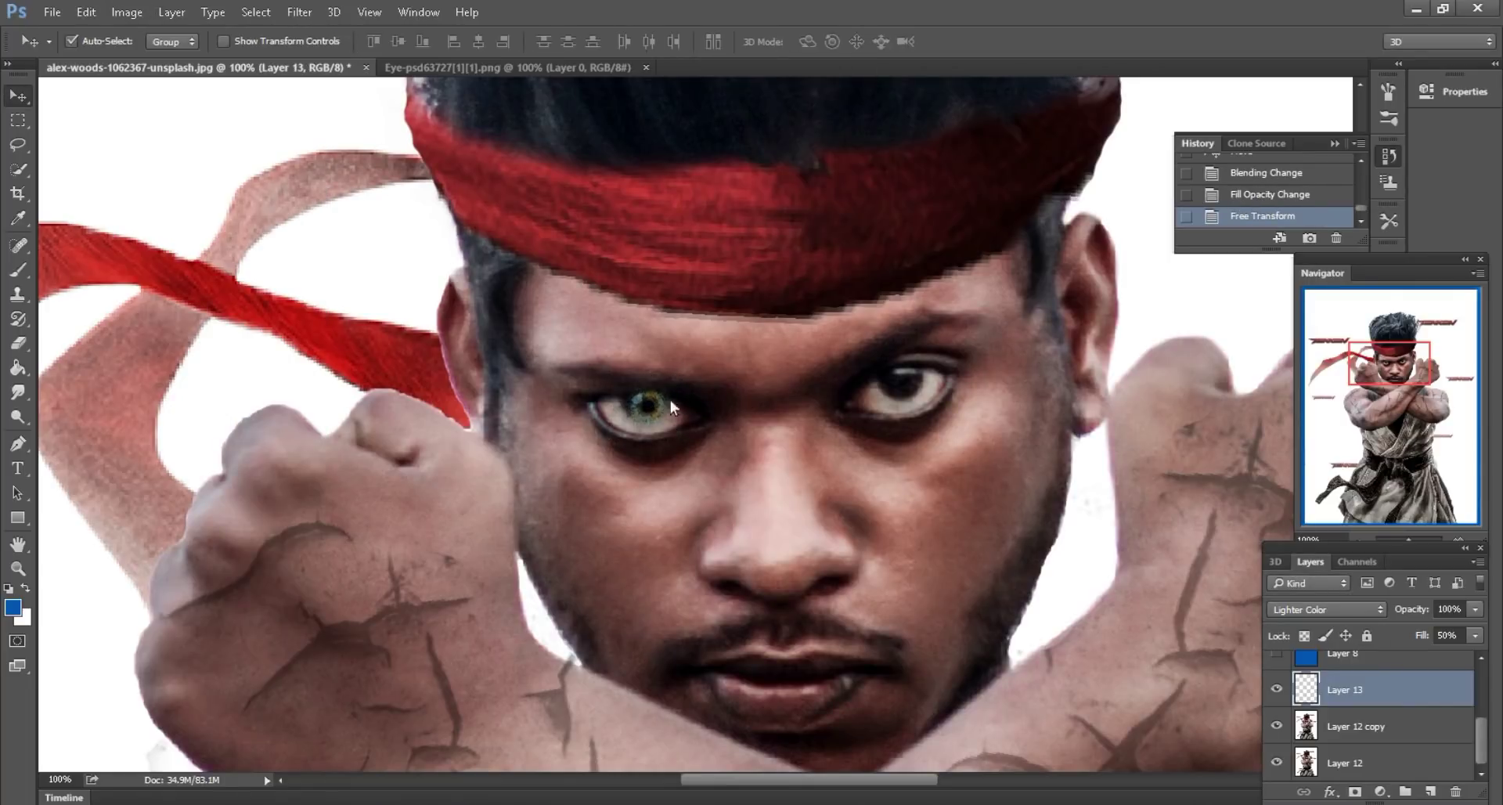
pyautogui.moveTo(646, 402); pyautogui.dragTo(642, 398)
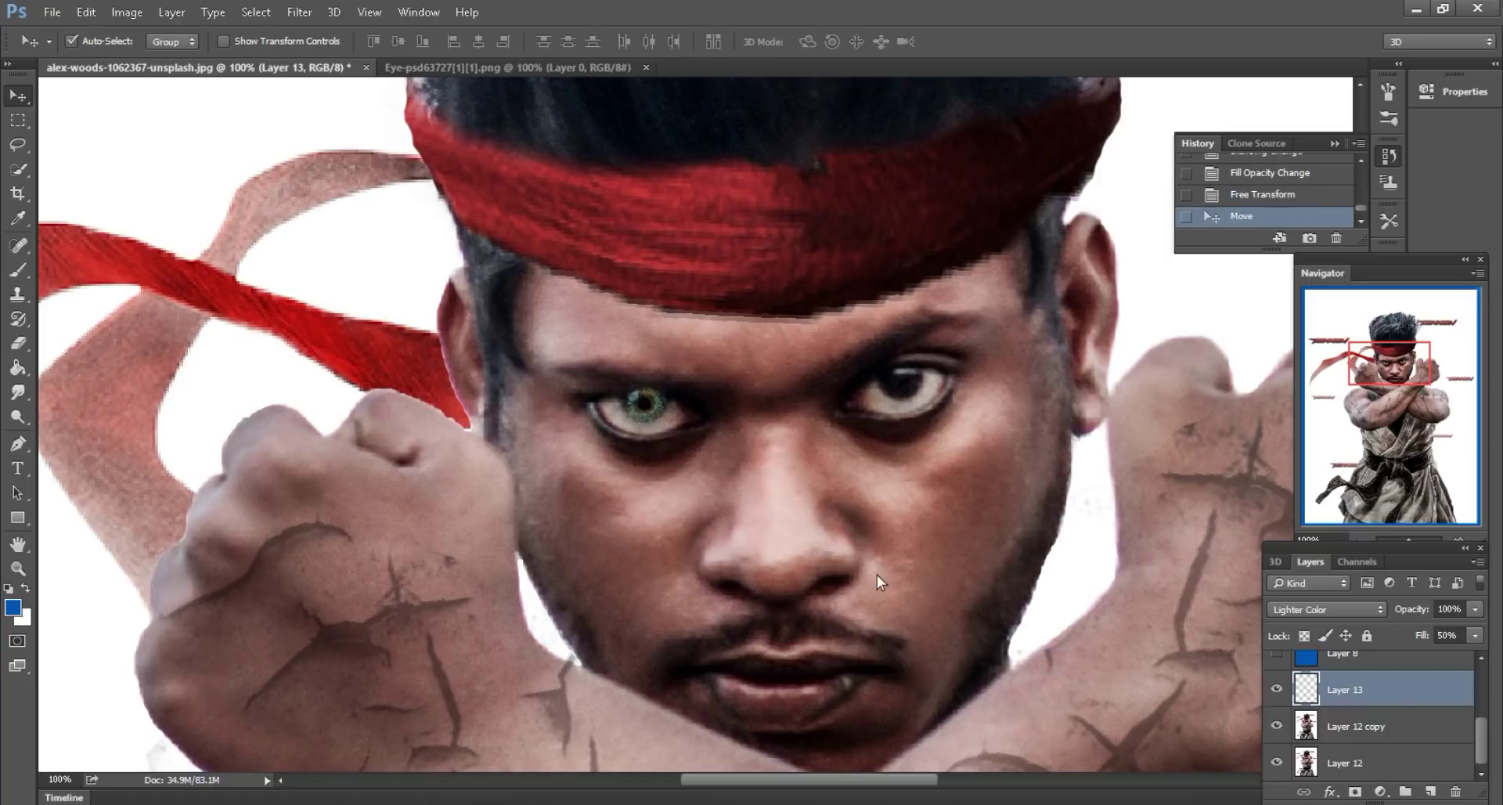
pyautogui.moveTo(1411, 700); pyautogui.dragTo(1431, 792)
# - Move the iris copy onto the right eye and erase both irises' tops with a size-20 eraser
pyautogui.moveTo(617, 402); pyautogui.dragTo(877, 381)
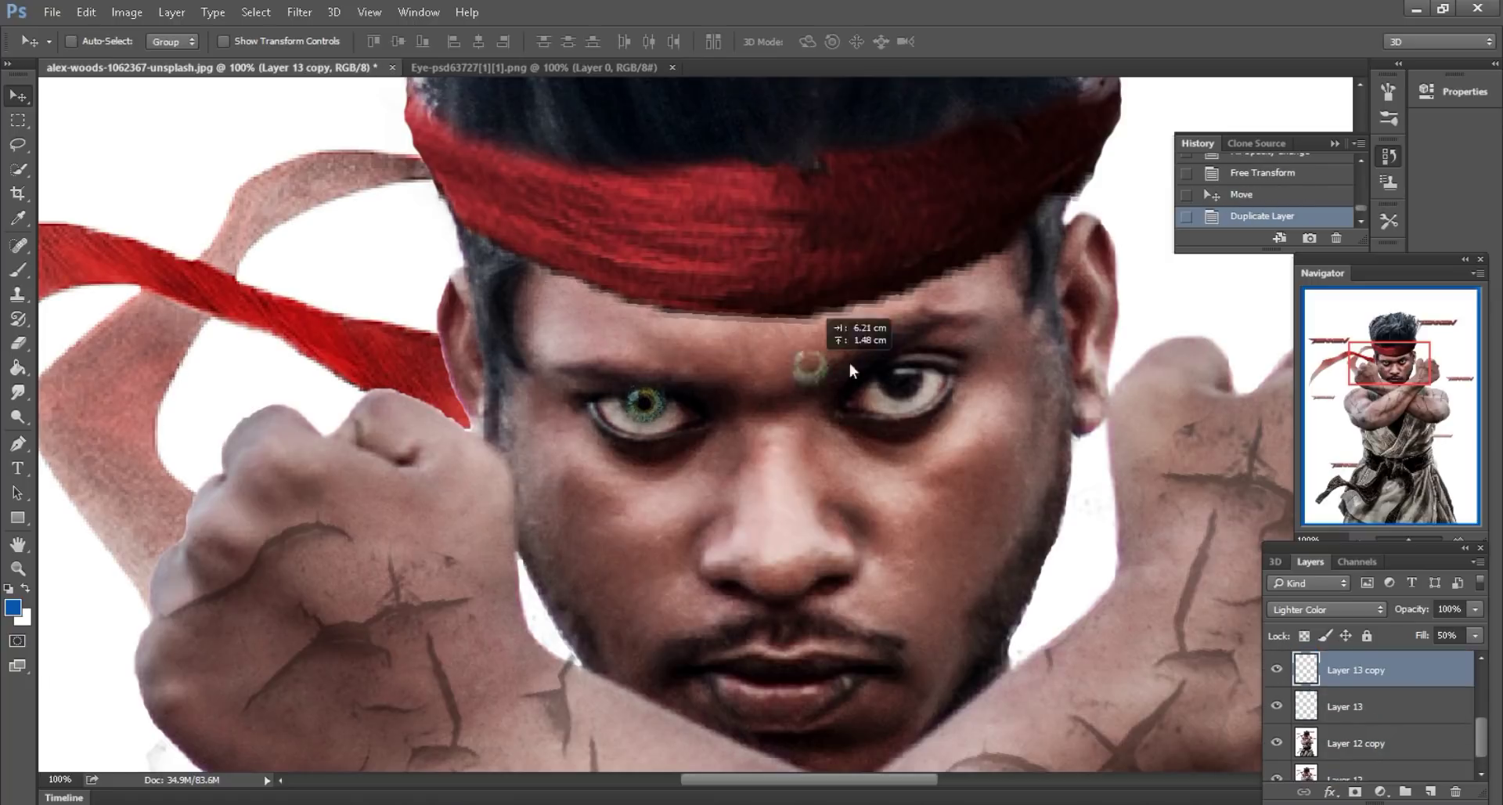
pyautogui.click(30, 355)
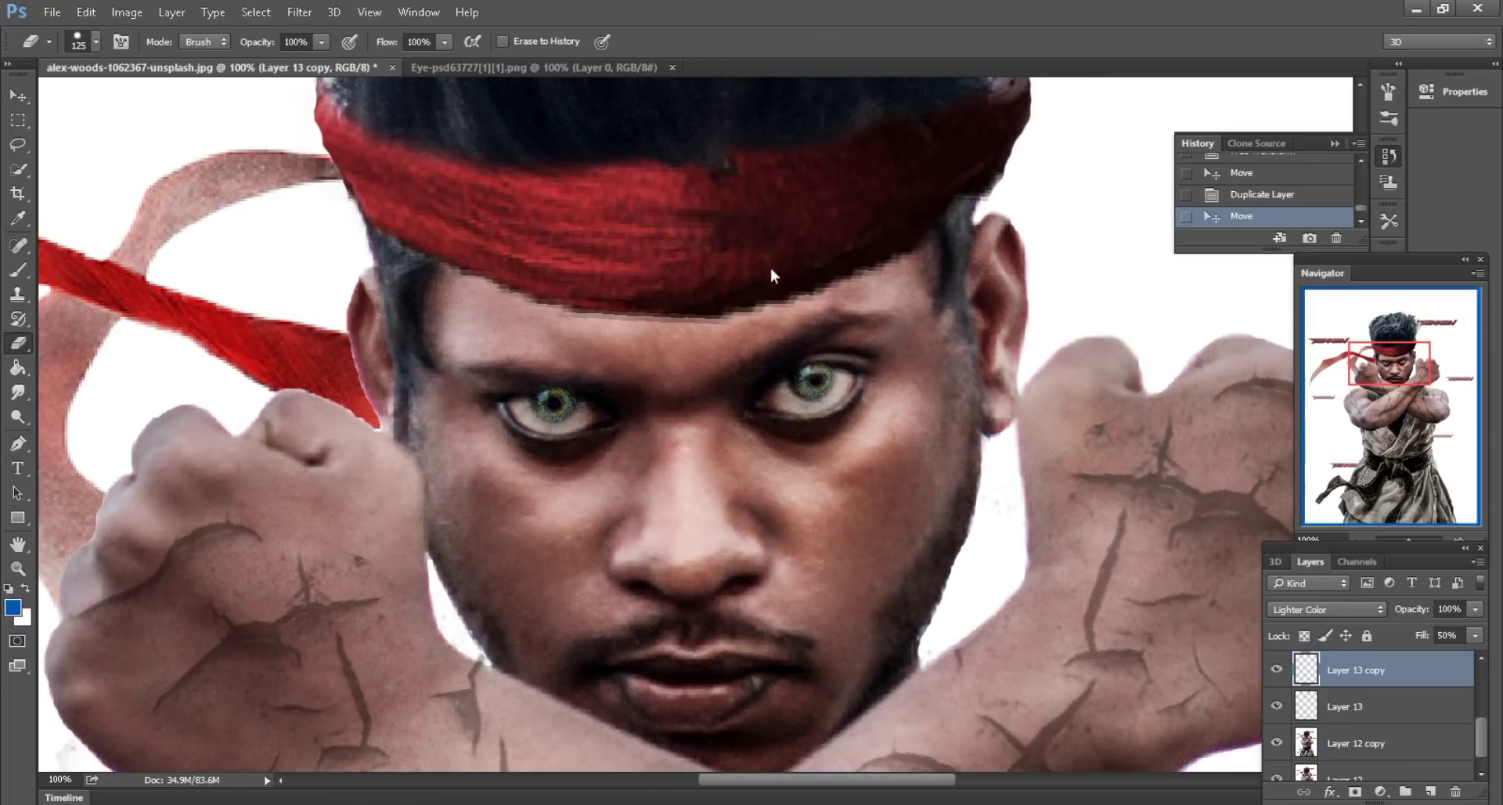
pyautogui.hscroll(2, 770, 268)
pyautogui.rightClick(753, 256)
pyautogui.press('Escape')
pyautogui.press('[')
pyautogui.moveTo(802, 374); pyautogui.dragTo(836, 366)
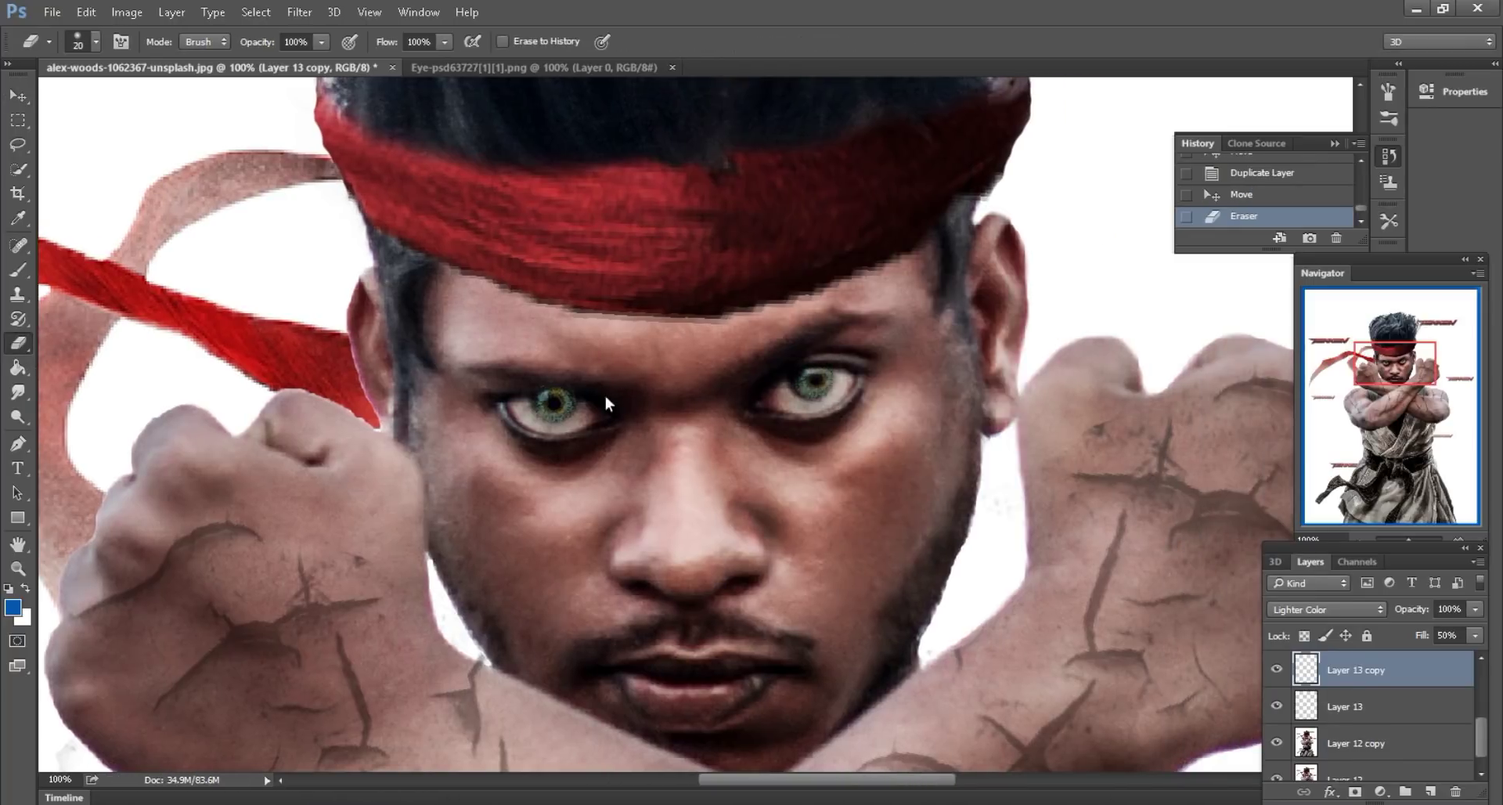
pyautogui.moveTo(604, 397)
pyautogui.mouseDown()
pyautogui.moveTo(559, 392)
pyautogui.moveTo(583, 396)
pyautogui.mouseUp()
# - Set the other iris overlay layer's fill to 50%
pyautogui.hotkey('alt', '[')
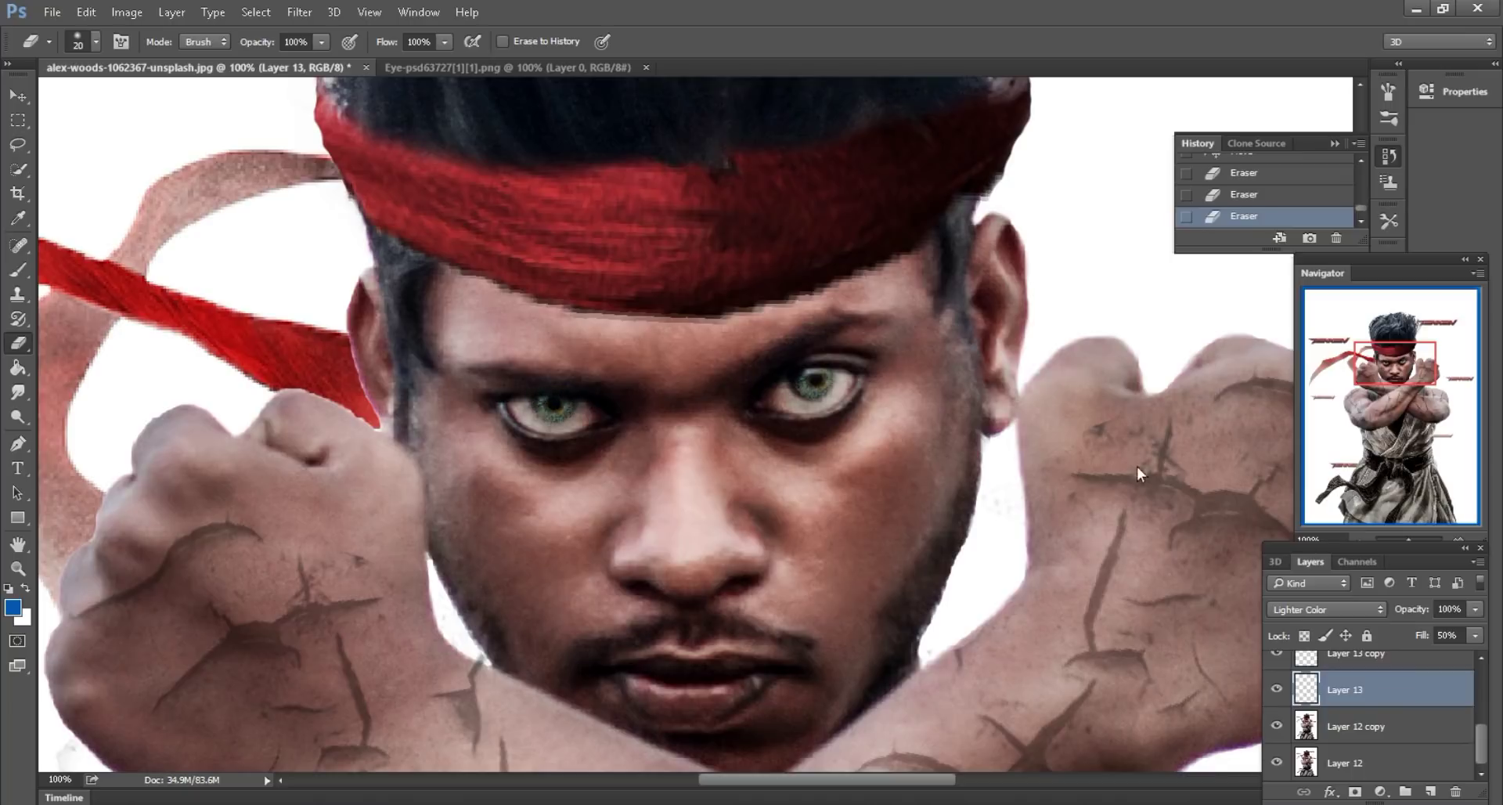
pyautogui.hotkey('ctrl', '-')
pyautogui.hotkey('ctrl', '-')
pyautogui.hotkey('ctrl', '-')
pyautogui.hotkey('ctrl', '-')
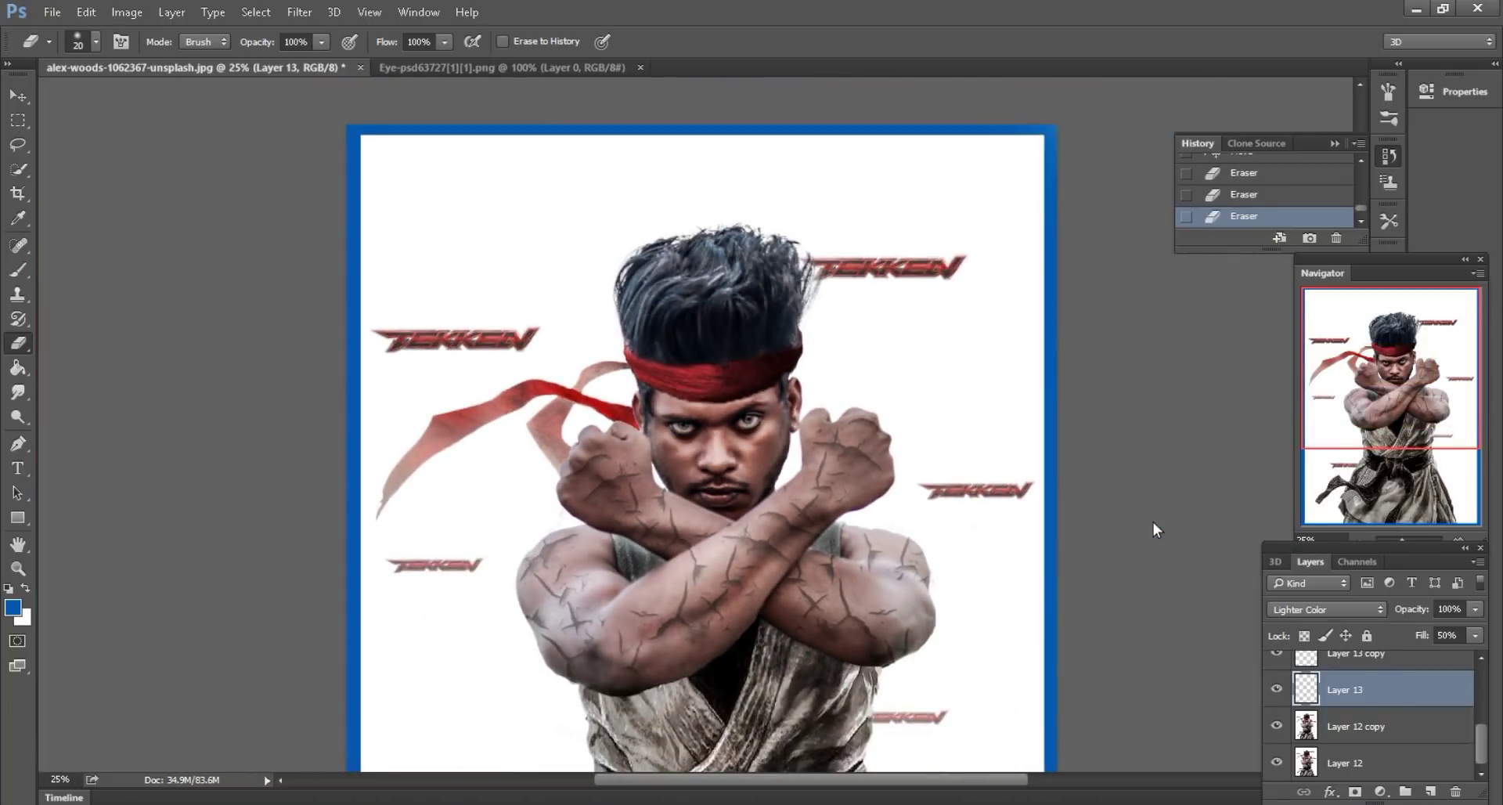
pyautogui.hotkey('ctrl', '+')
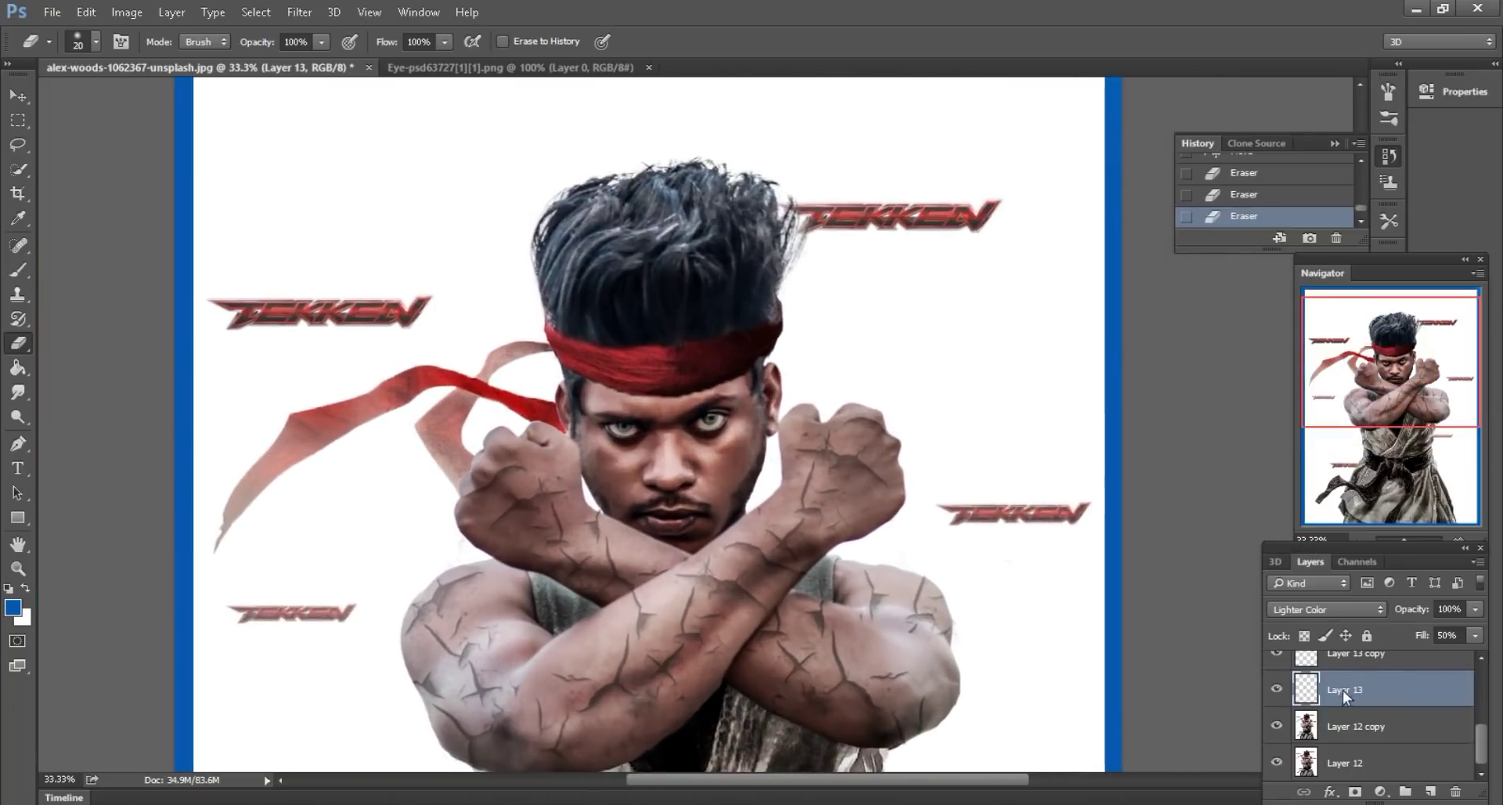
pyautogui.hotkey('ctrl', '+')
pyautogui.write('50')
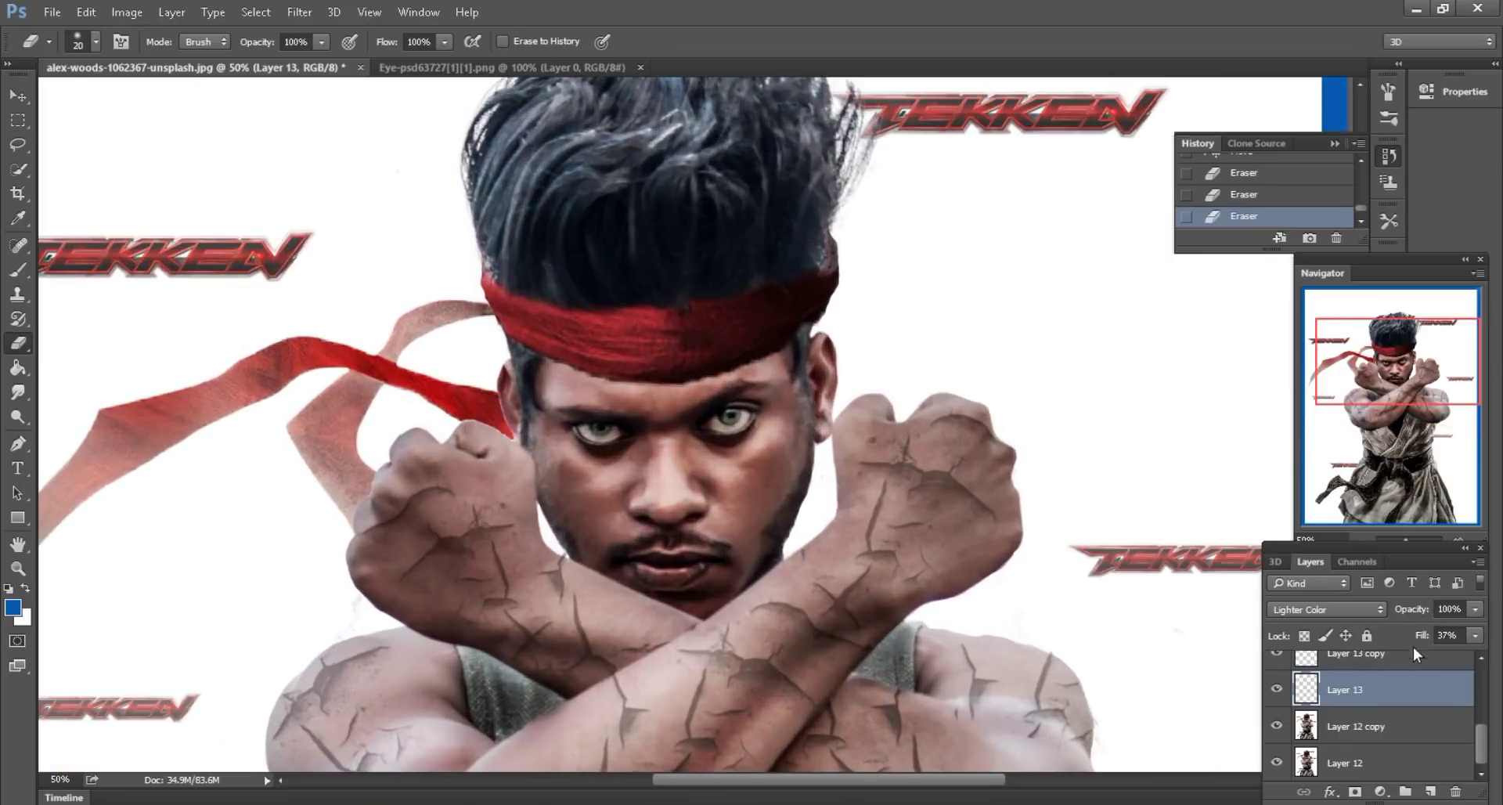
pyautogui.press('Return')
# - Lower the iris layers' fills to 37% and 42% so they blend in
pyautogui.click(1384, 659)
pyautogui.write('37')
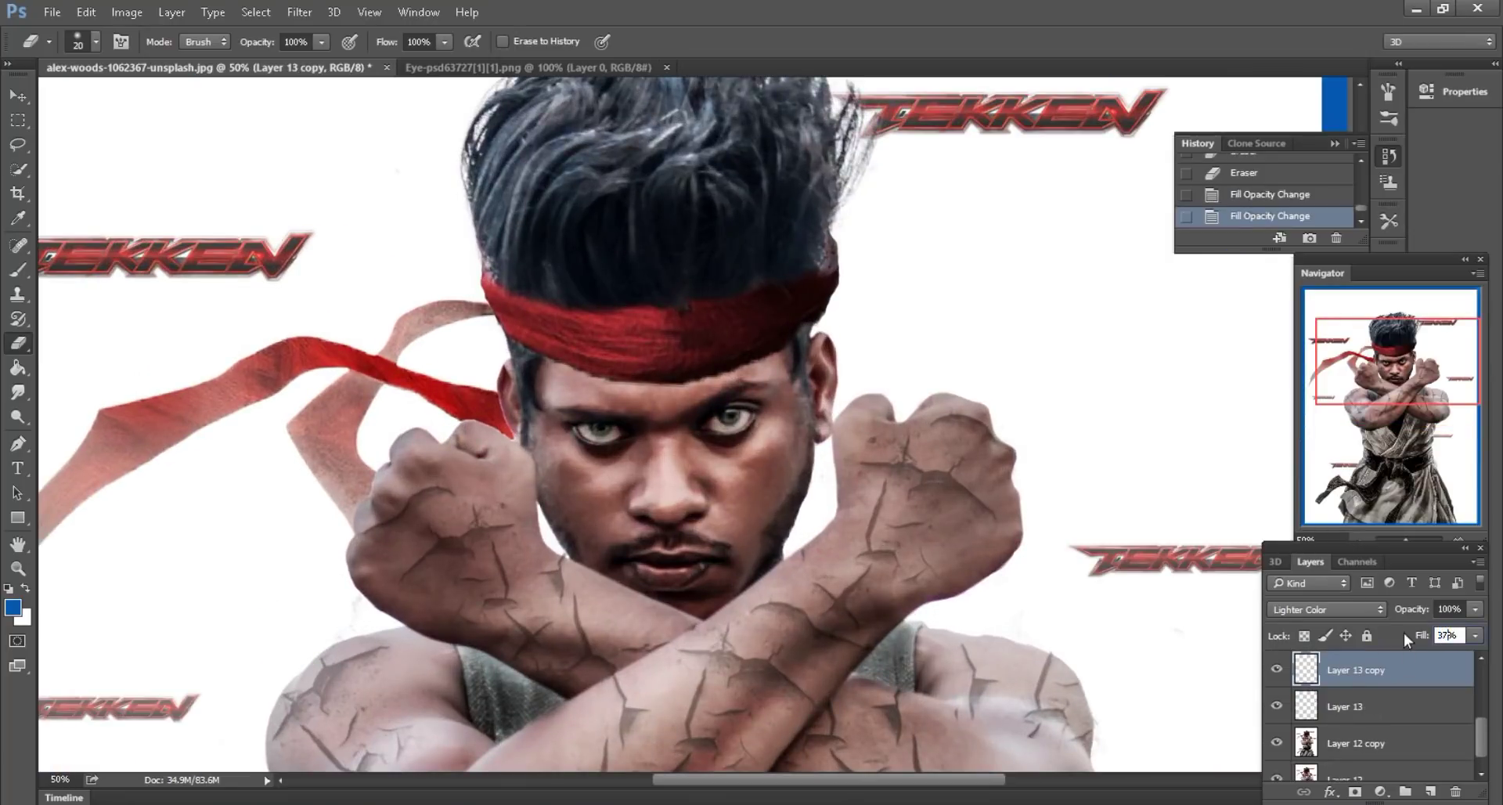
pyautogui.press('Return')
pyautogui.hotkey('ctrl', '-')
pyautogui.hotkey('ctrl', '-')
pyautogui.hotkey('ctrl', '-')
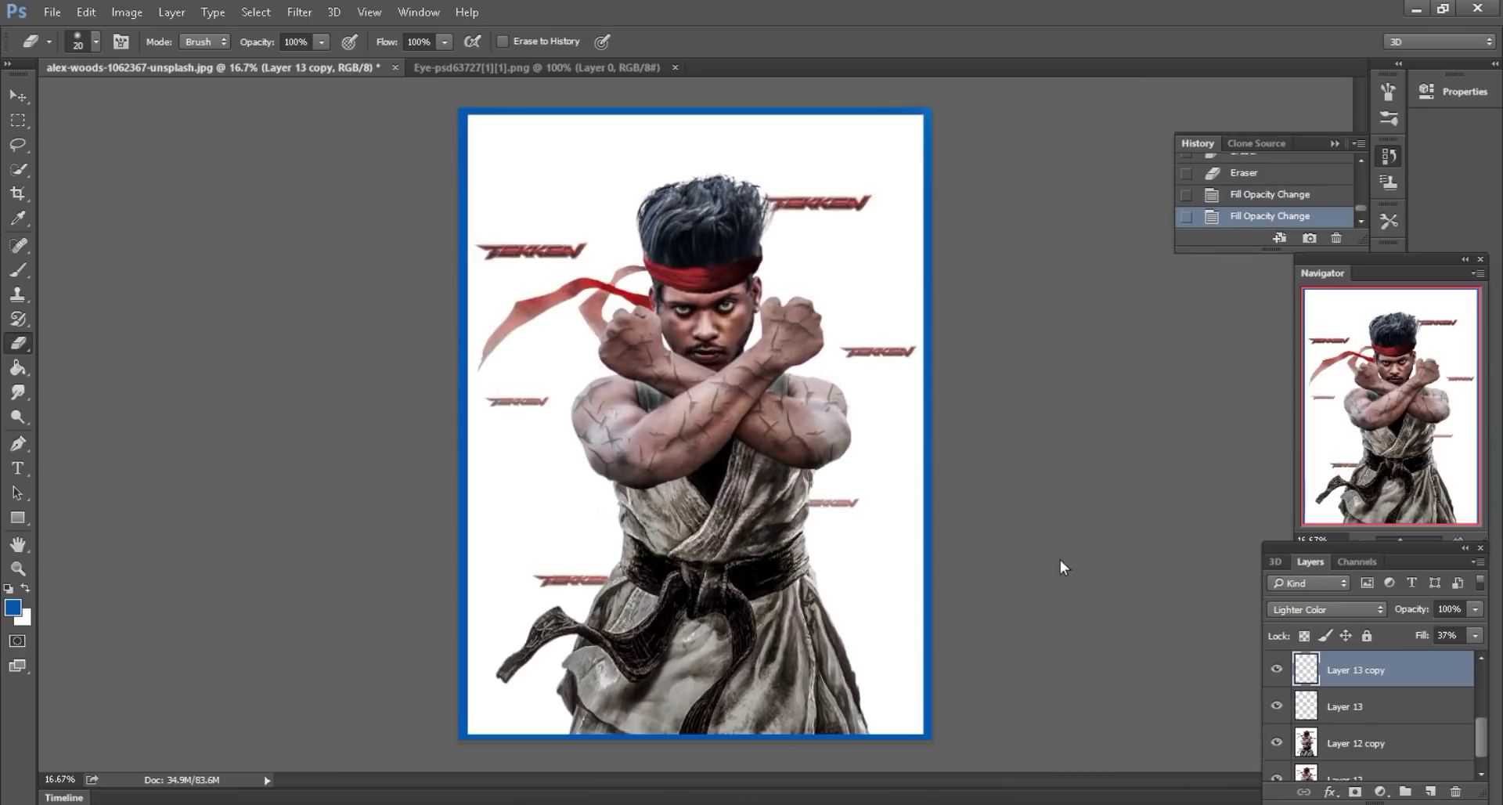
pyautogui.hotkey('ctrl', '+')
pyautogui.hotkey('ctrl', '+')
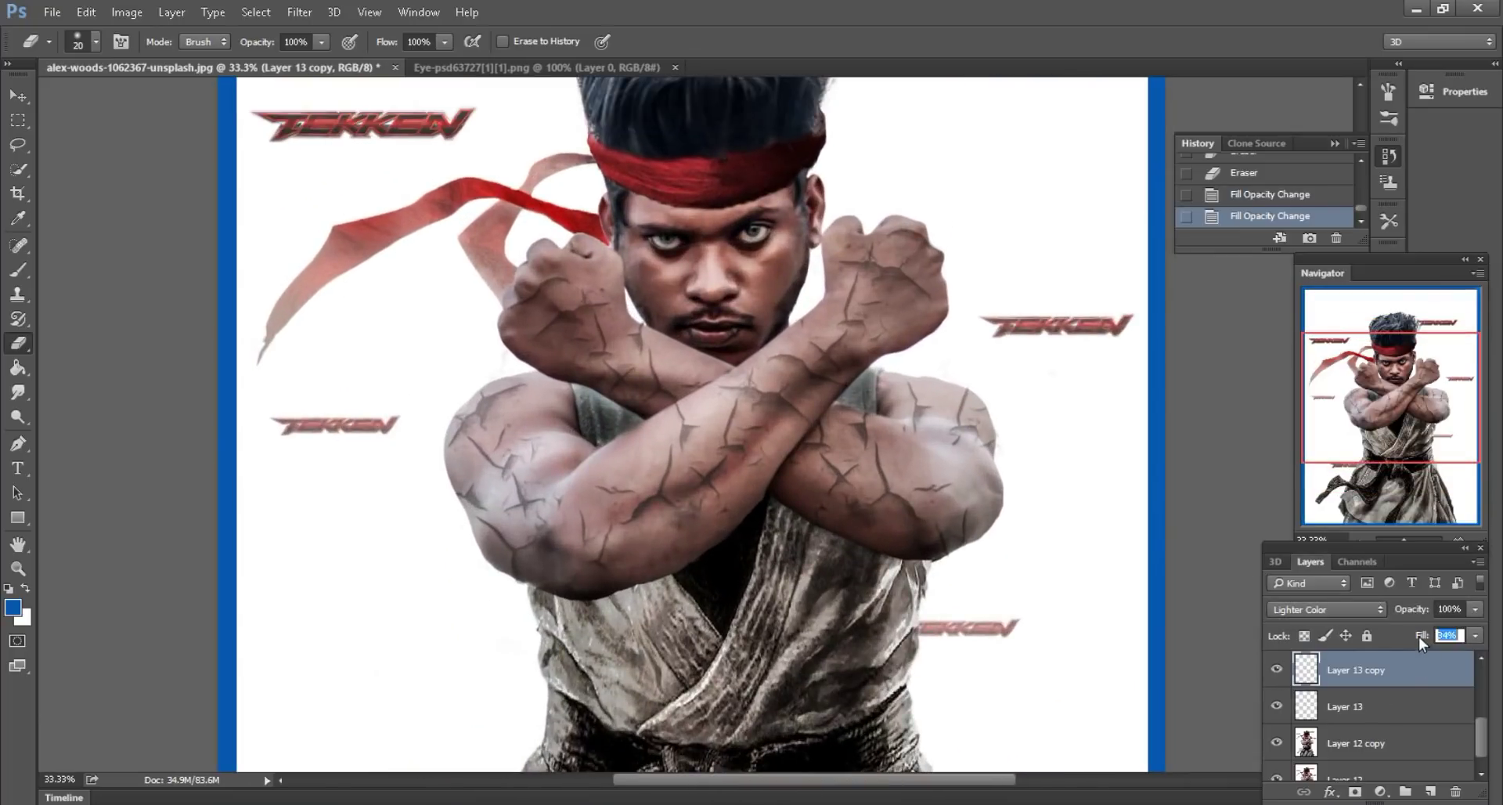
pyautogui.write('42')
pyautogui.press('Return')
pyautogui.hotkey('ctrl', '-')
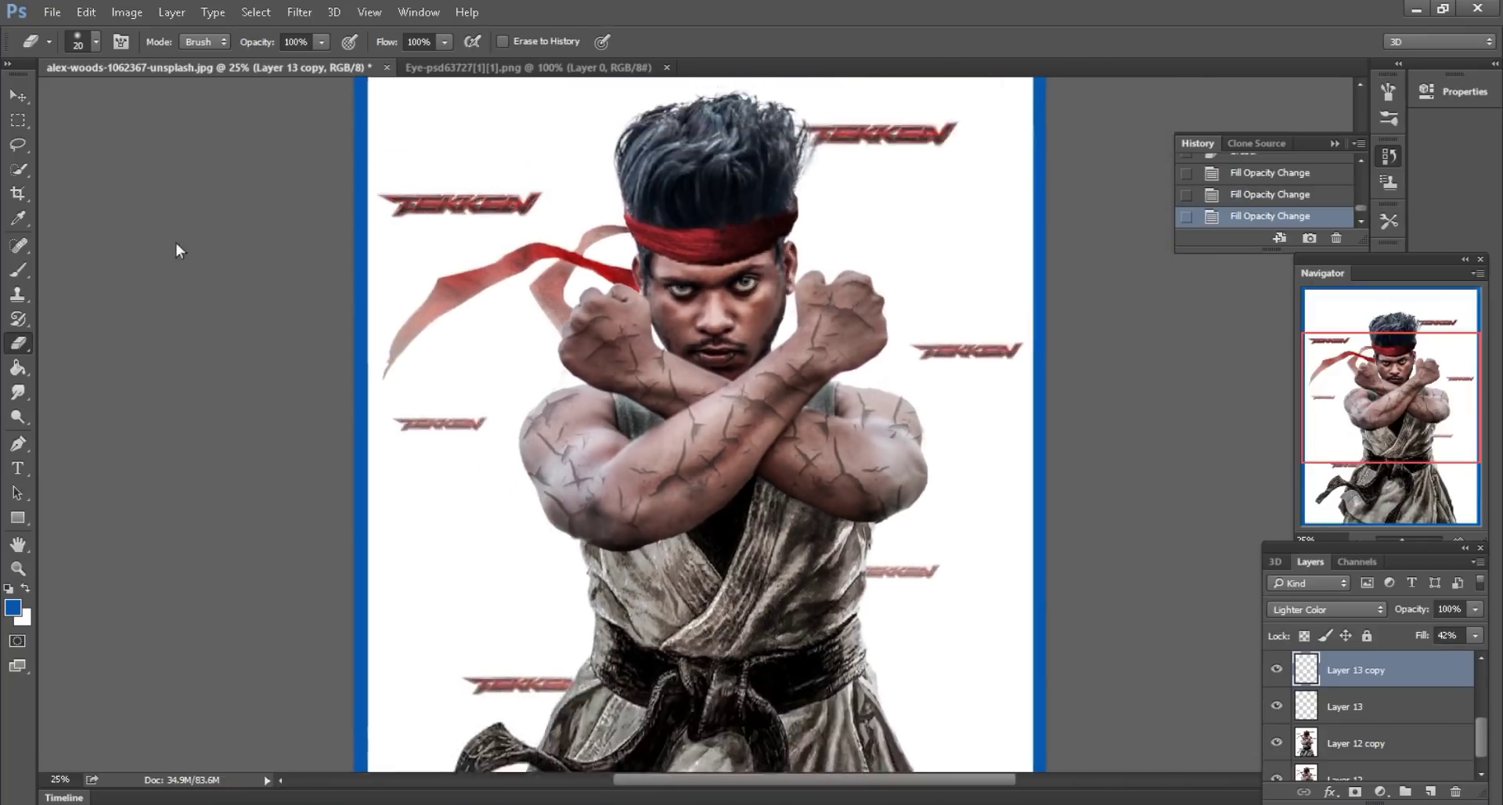
pyautogui.hotkey('ctrl', '-')
# - Close the eye image document and merge all visible layers into one
pyautogui.press('v')
pyautogui.rightClick(642, 64)
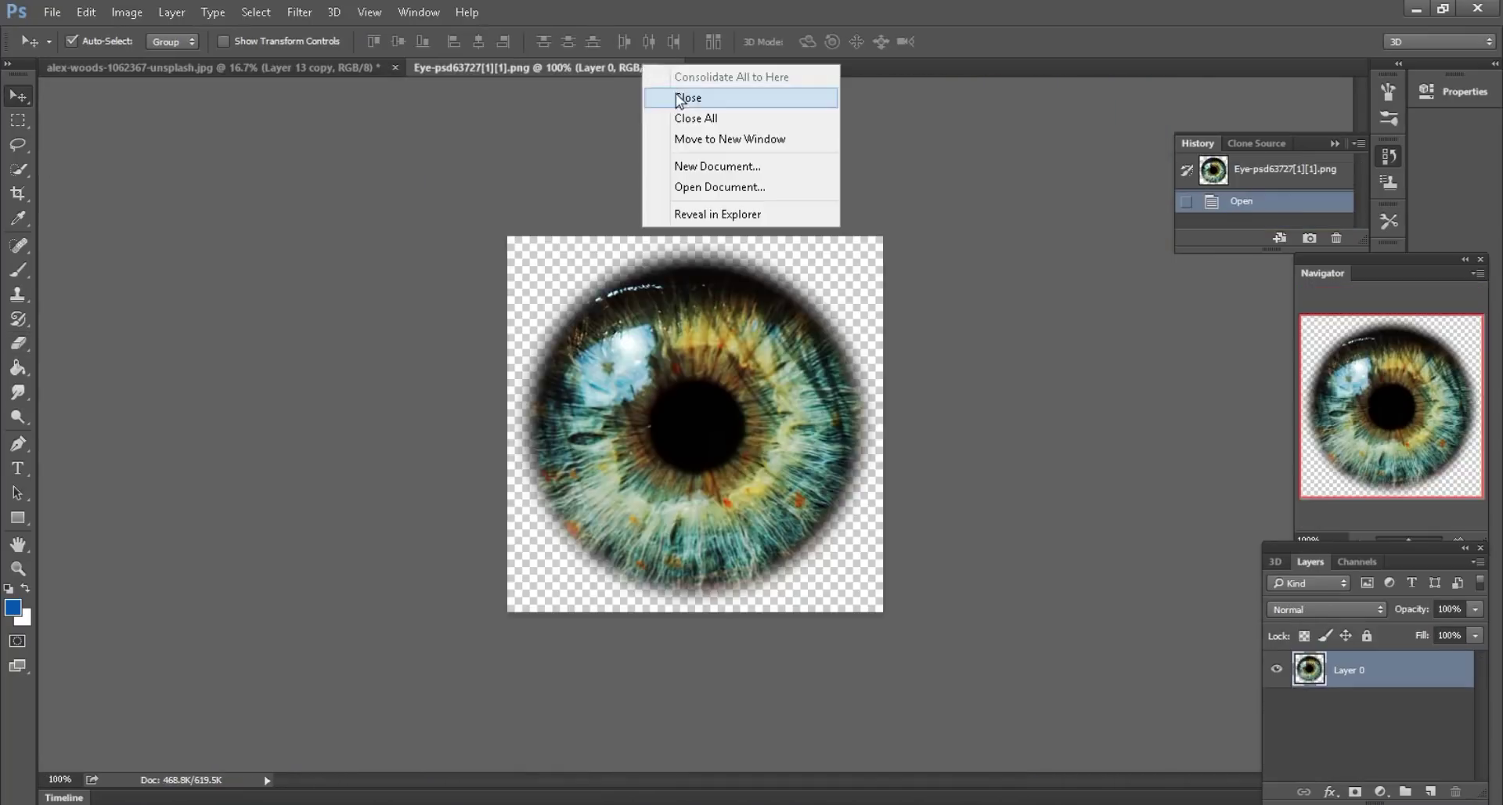
pyautogui.click(676, 95)
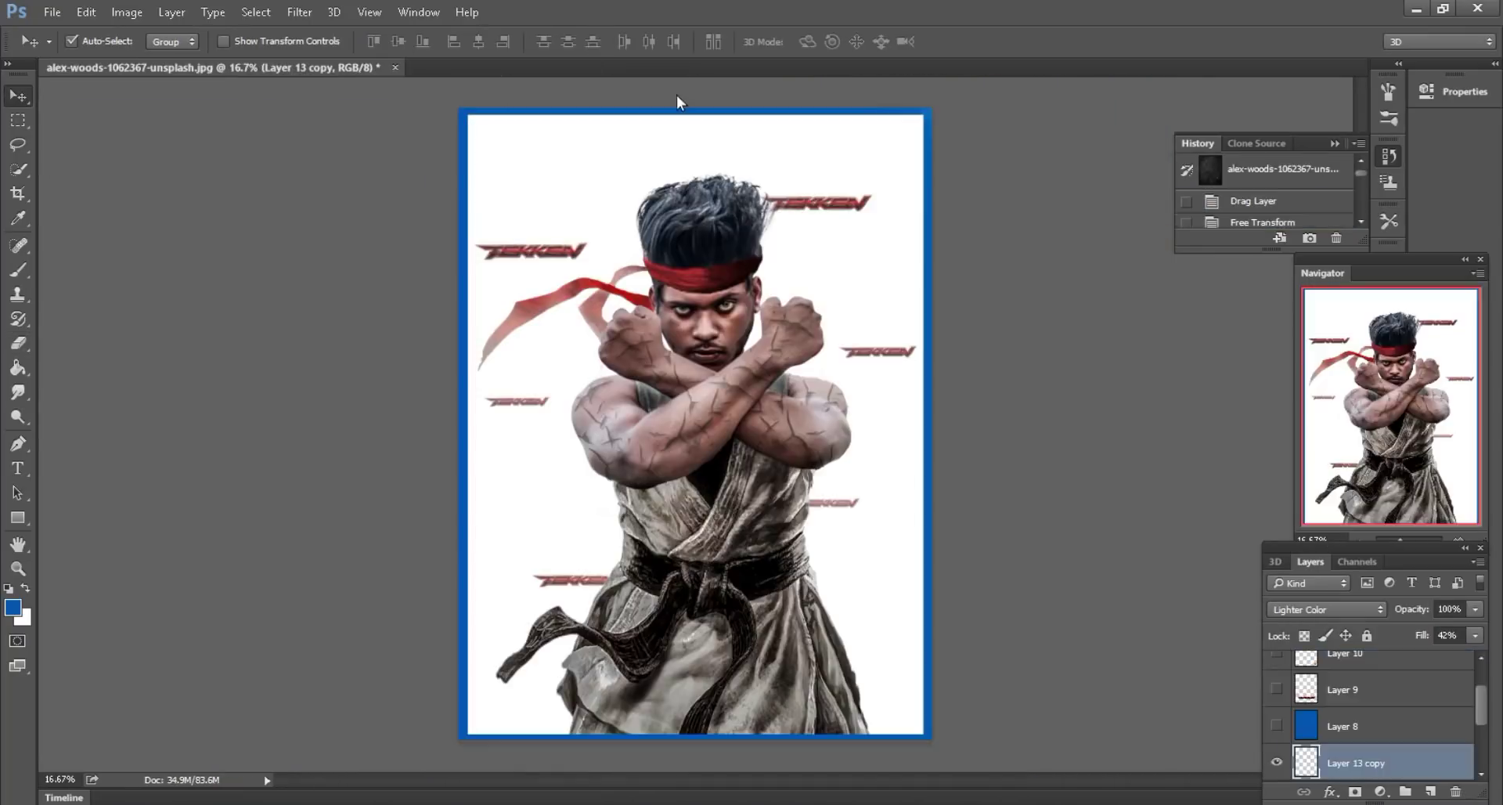
pyautogui.click(1277, 689)
pyautogui.rightClick(1347, 759)
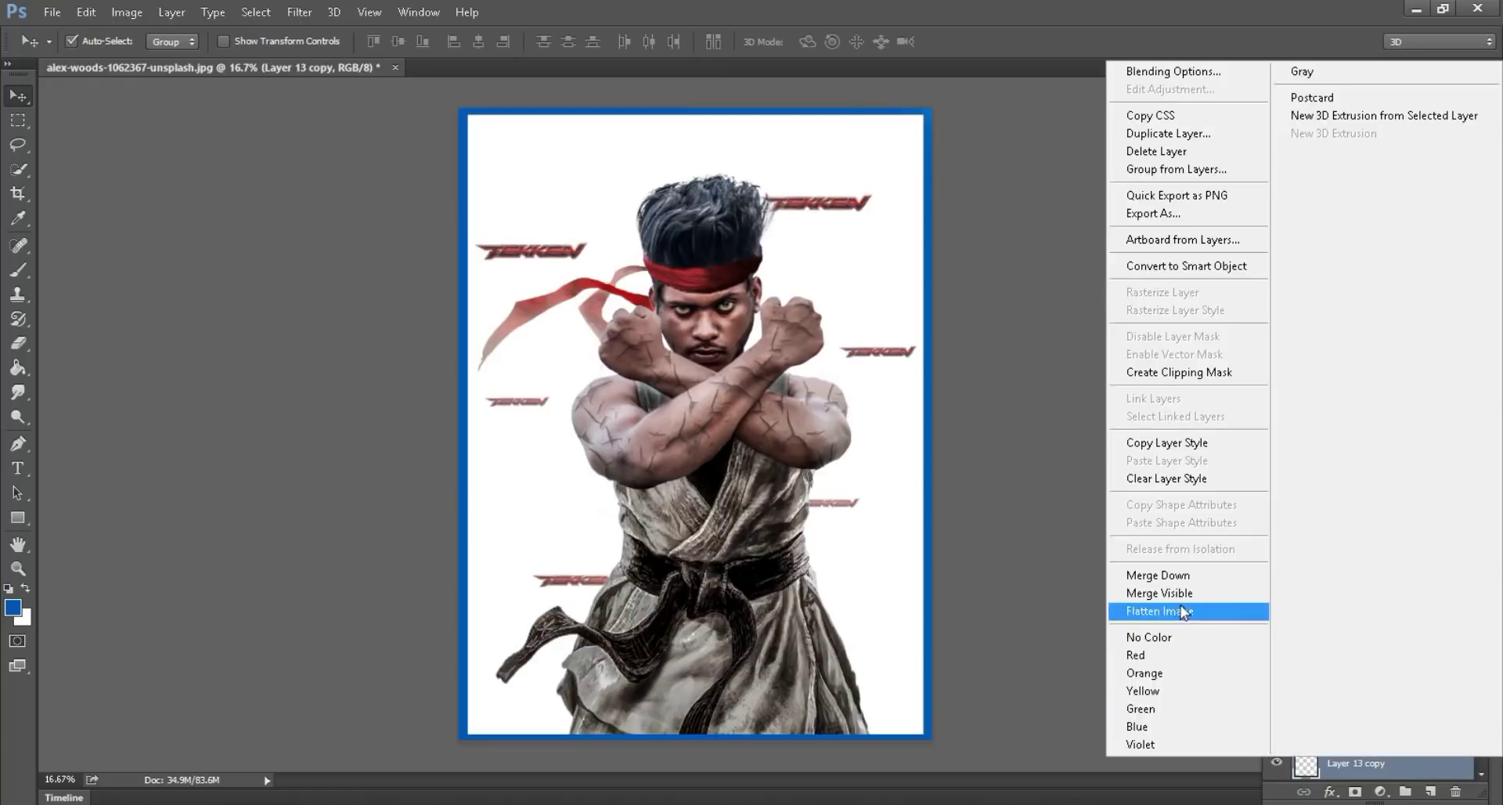
pyautogui.click(1182, 601)
# - Show the large TEKKEN, Bandai Namco and PEGI 16 logo layers, then drag in the fire-sparks image
pyautogui.click(1276, 692)
pyautogui.scroll(1, 1284, 705)
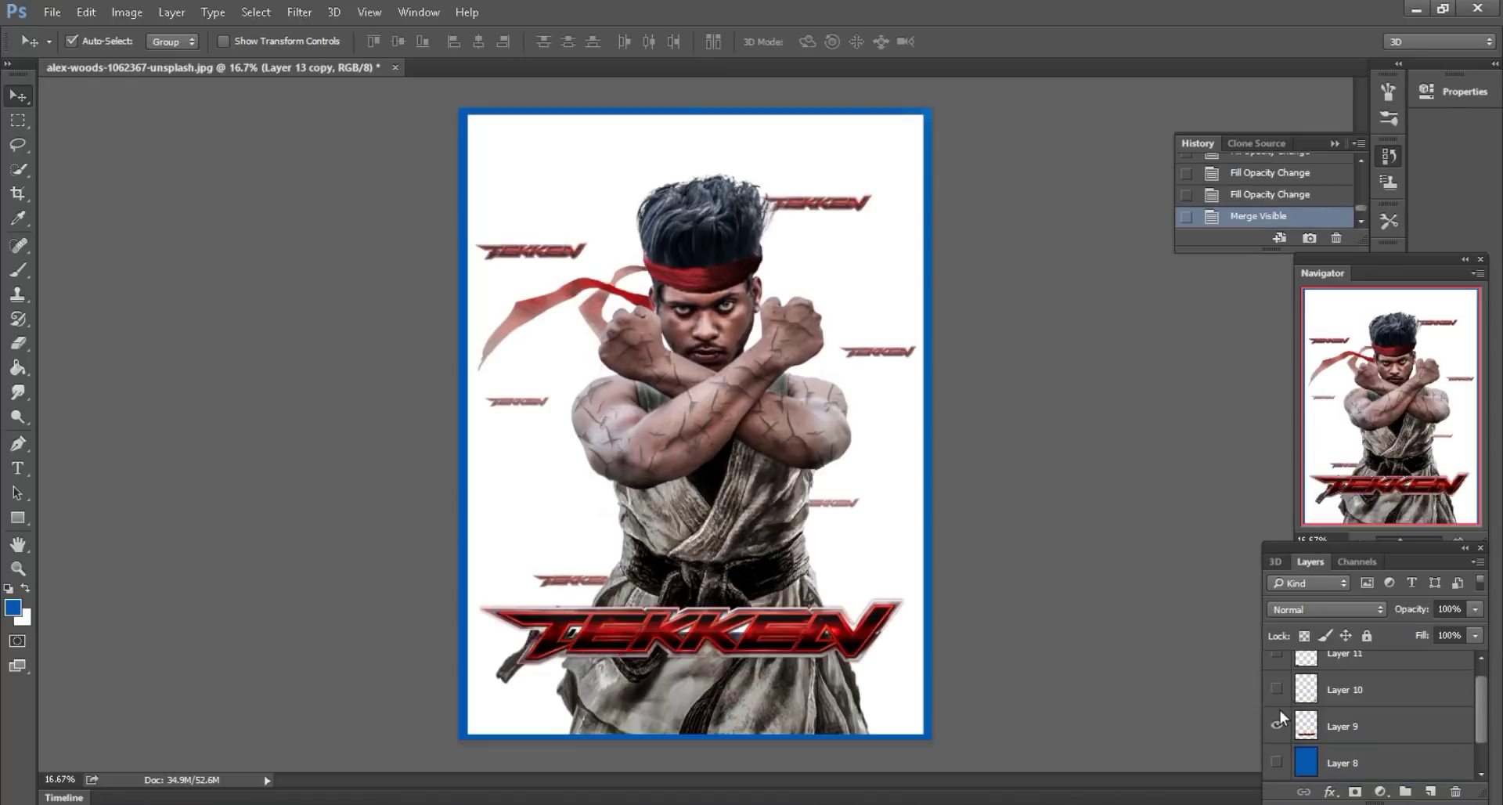
pyautogui.click(1277, 689)
pyautogui.scroll(1, 1280, 689)
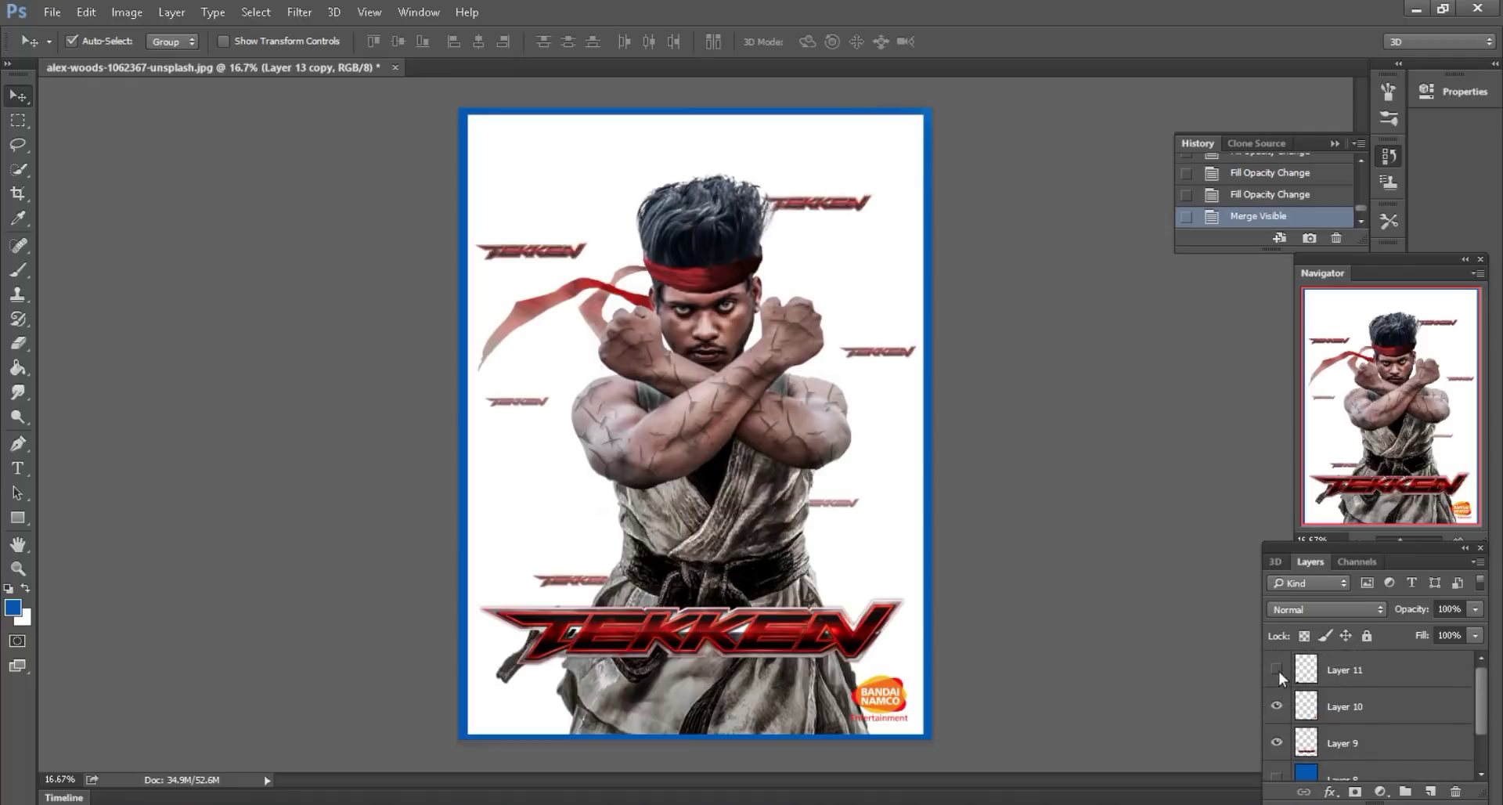
pyautogui.click(1277, 670)
pyautogui.hotkey('alt', 'Tab')
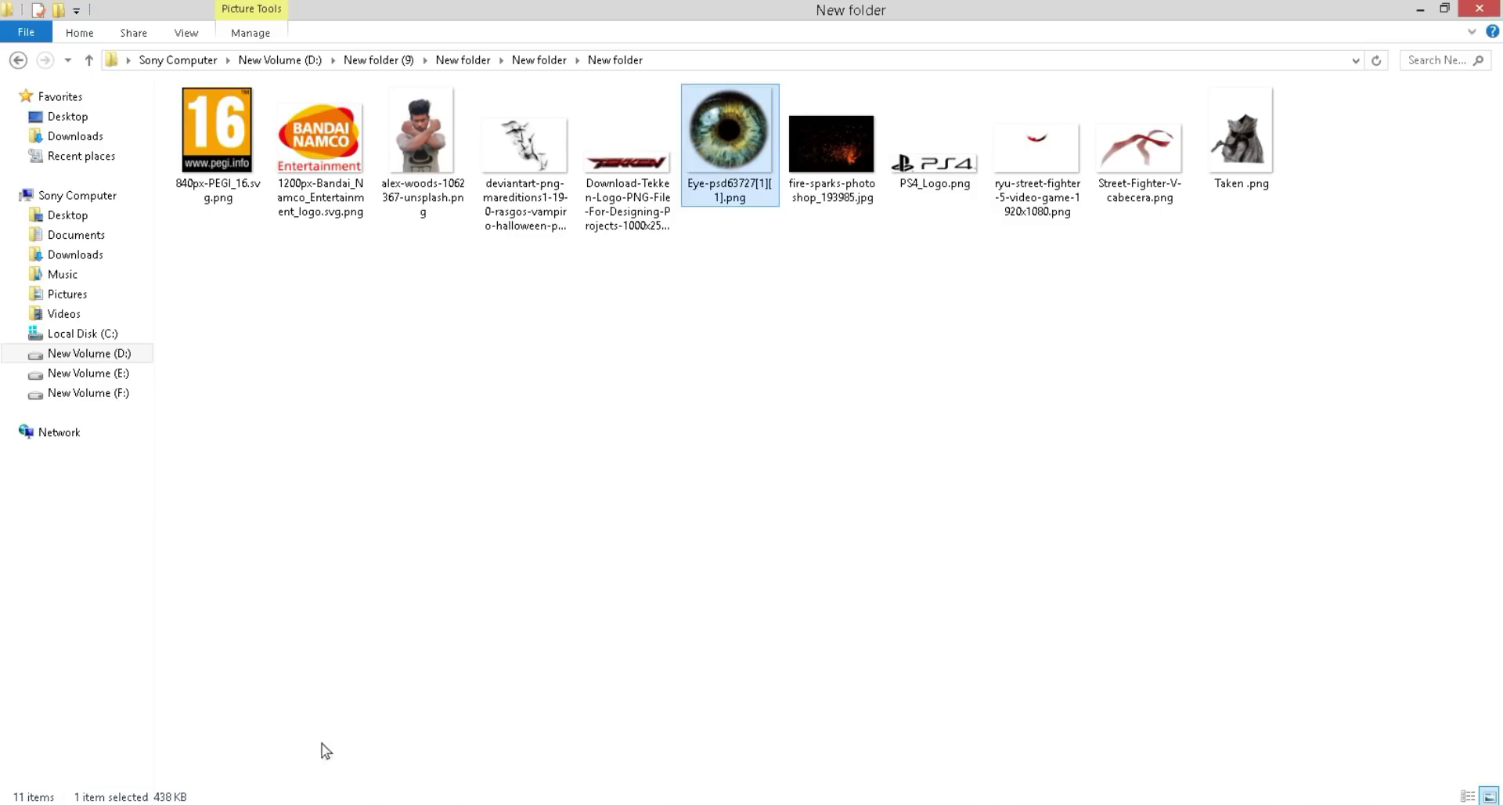
pyautogui.moveTo(830, 149); pyautogui.dragTo(933, 64)
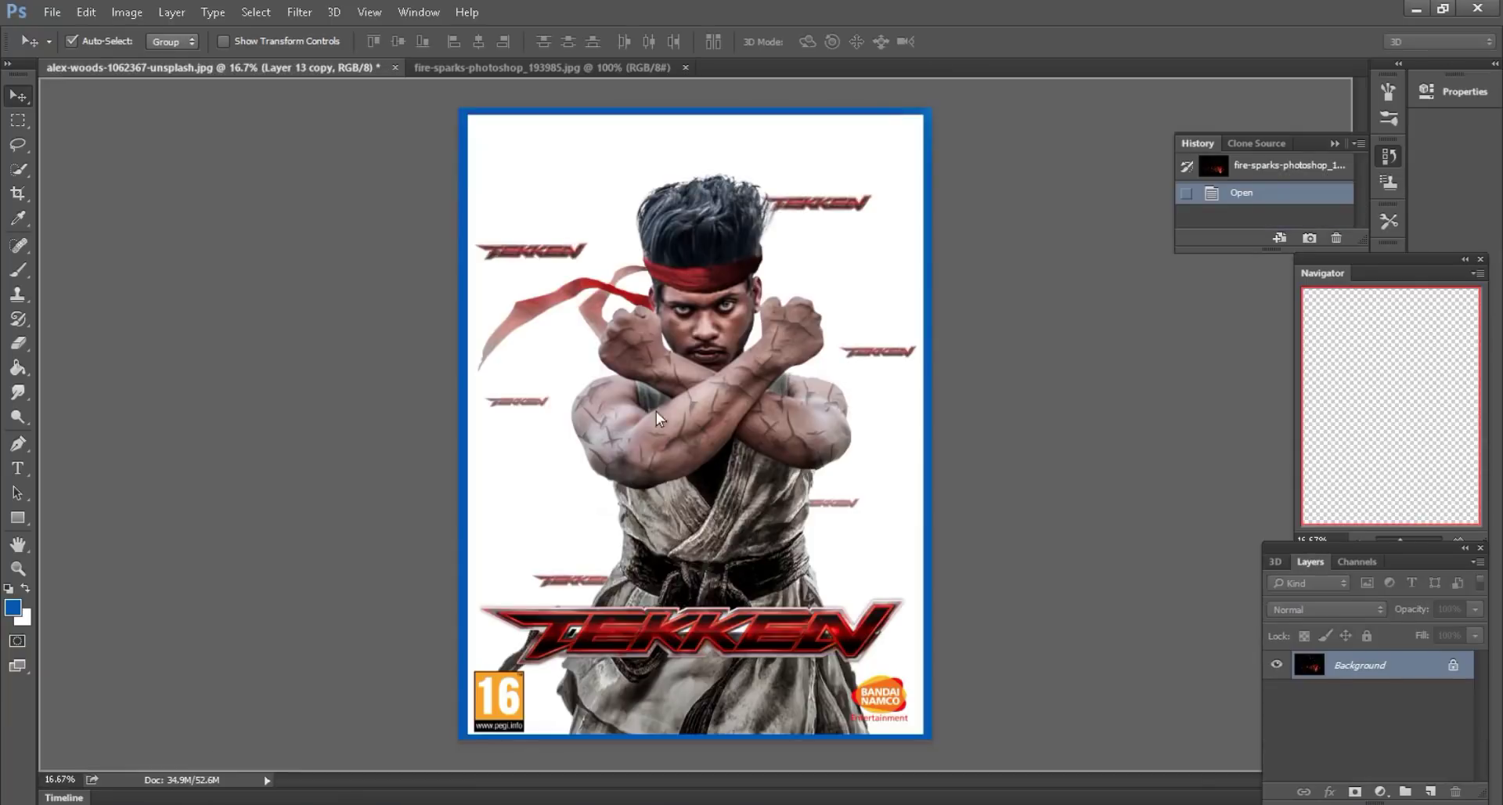
# - Place the fire-sparks image on the poster and enlarge it to about 283%
pyautogui.moveTo(845, 231); pyautogui.dragTo(752, 533)
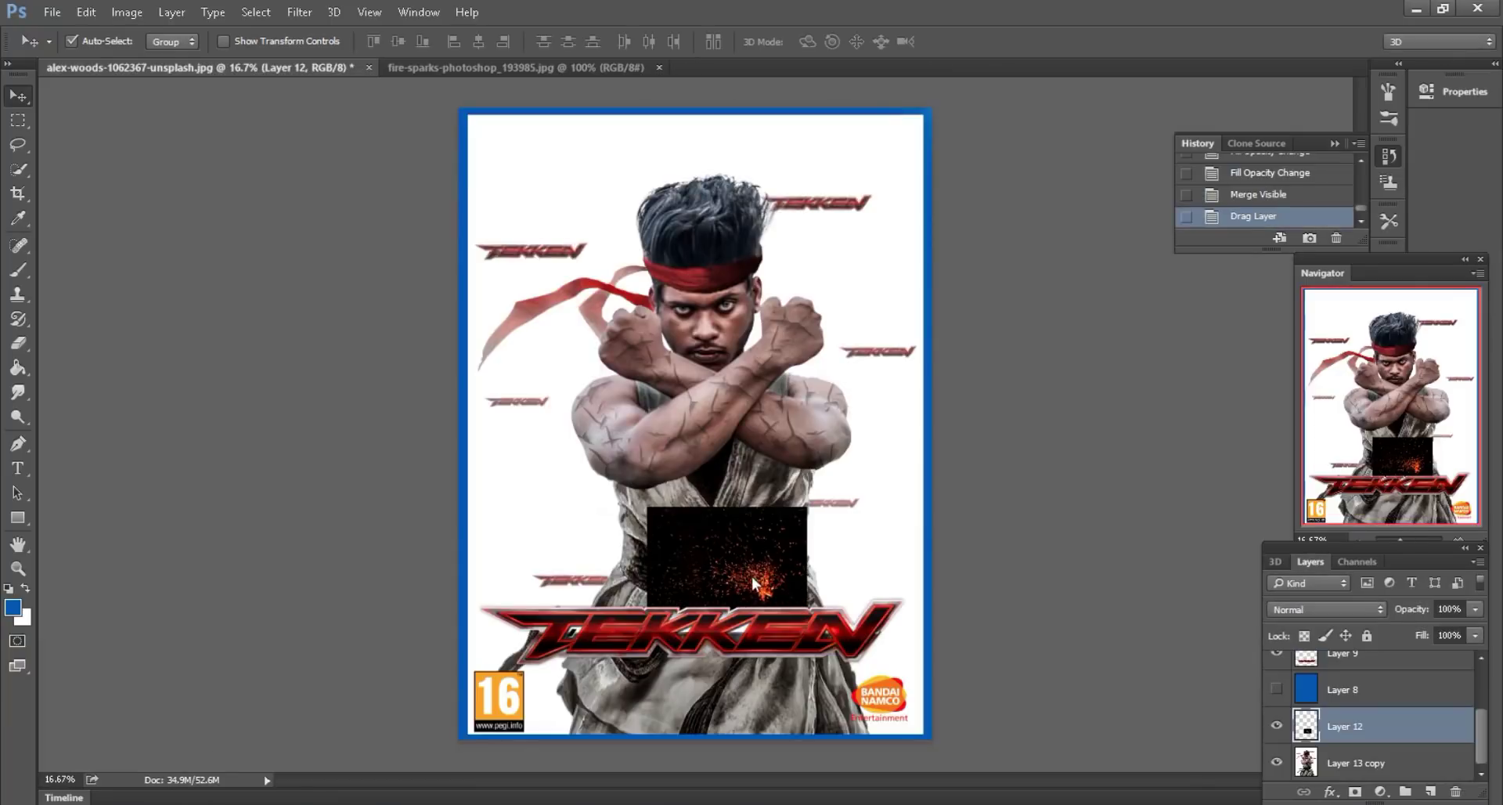
pyautogui.click(87, 12)
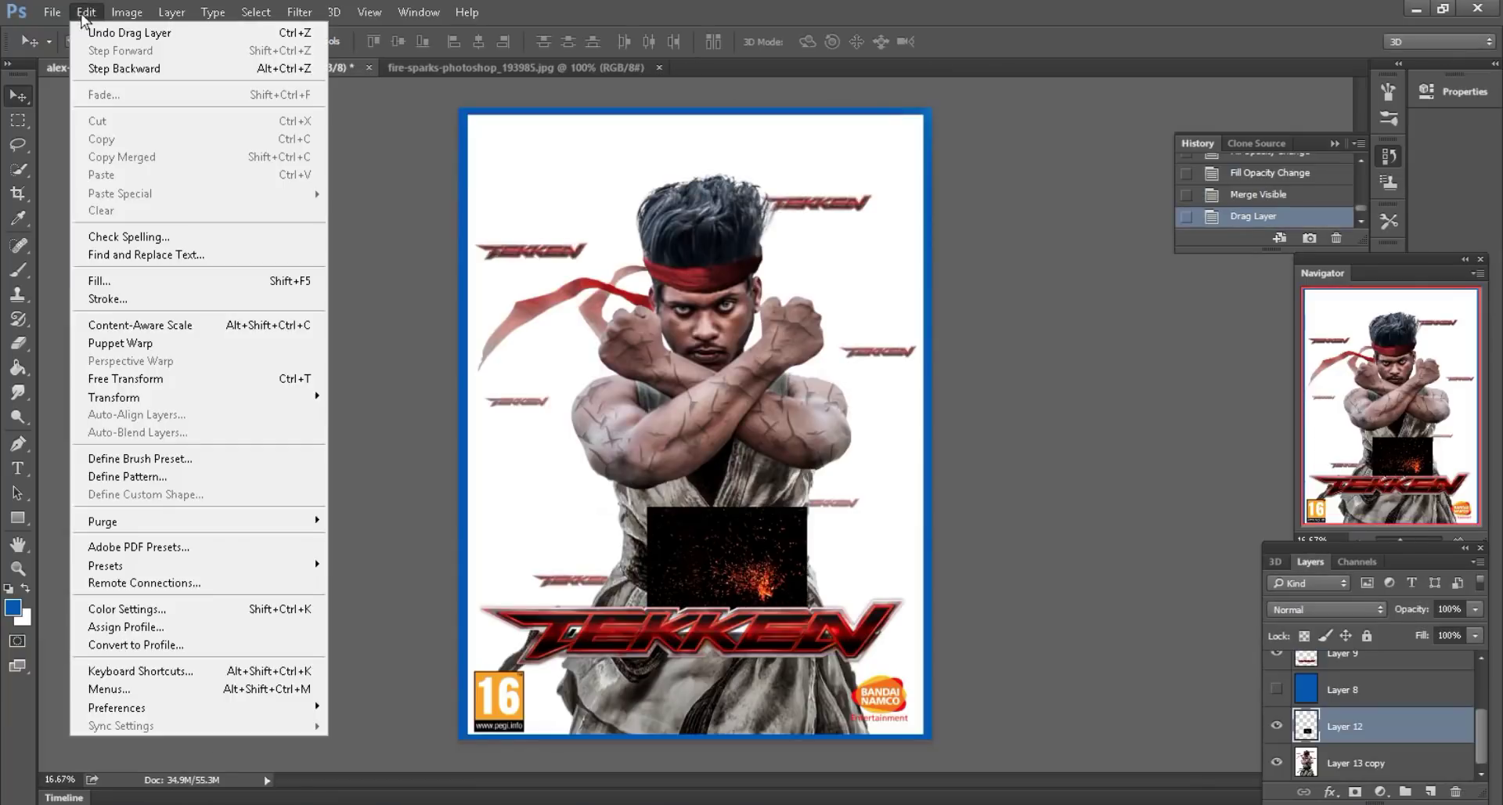
pyautogui.click(156, 380)
pyautogui.moveTo(356, 41); pyautogui.dragTo(535, 3)
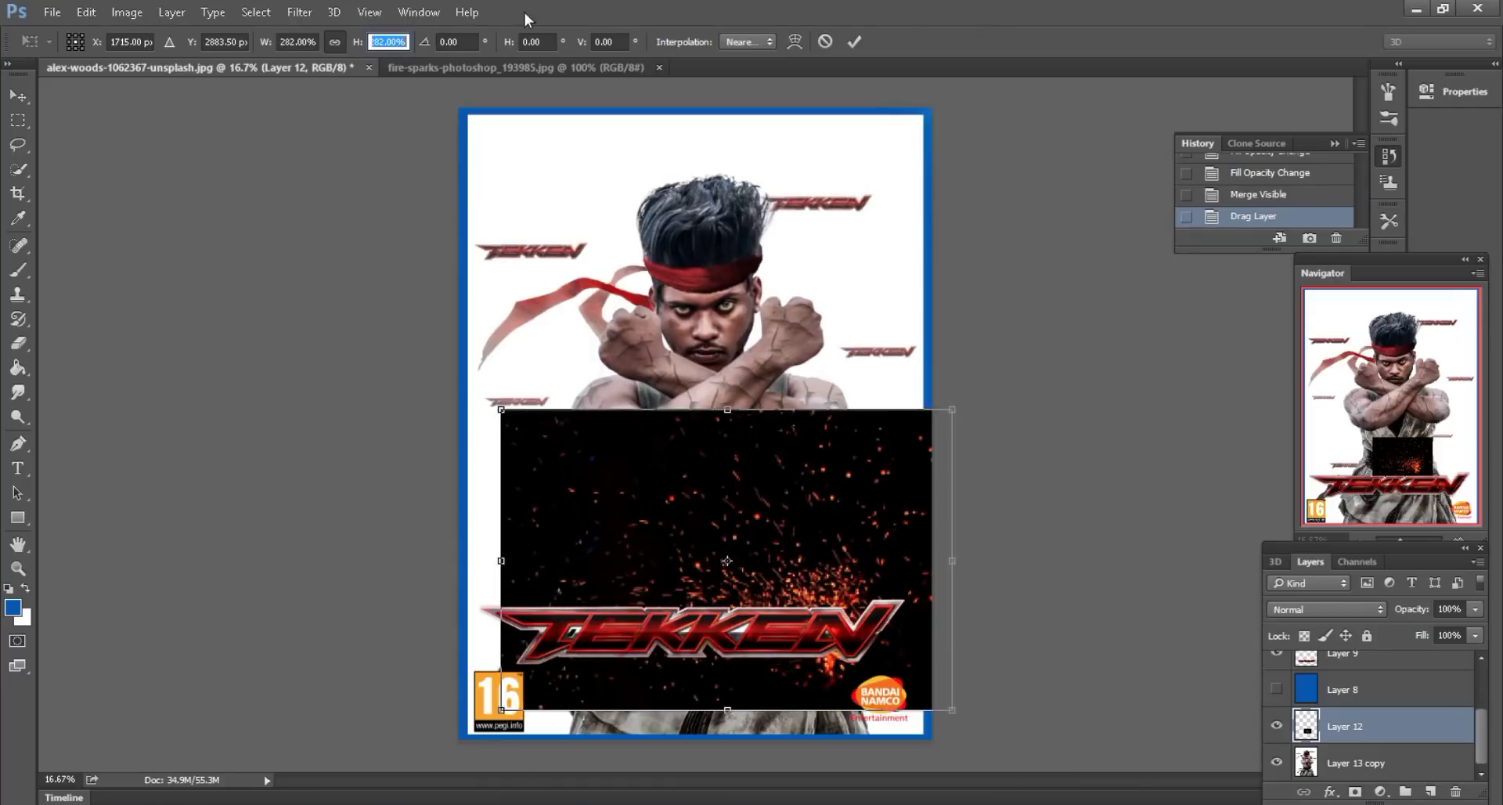
pyautogui.moveTo(949, 697); pyautogui.dragTo(932, 650)
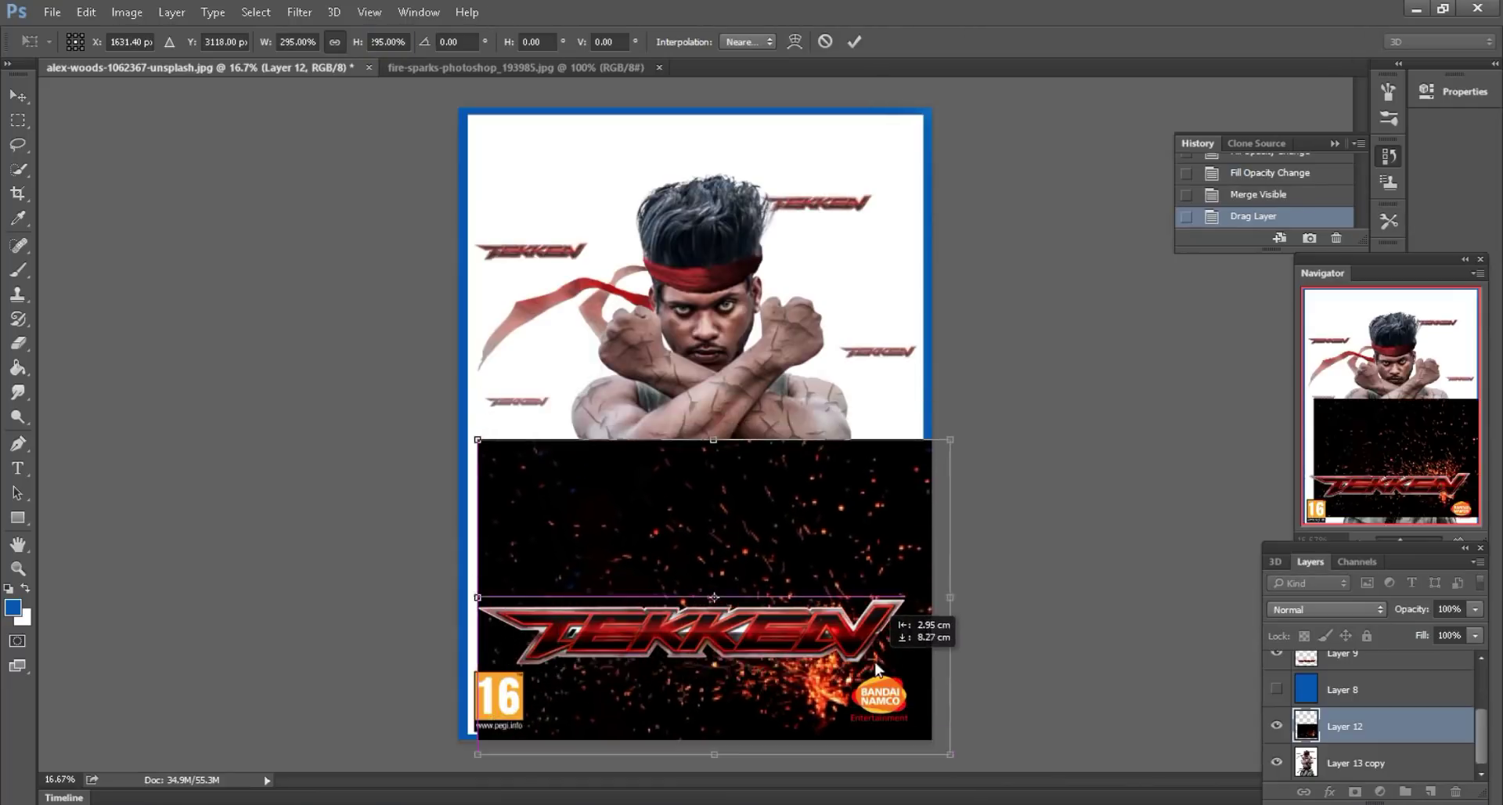
pyautogui.click(855, 42)
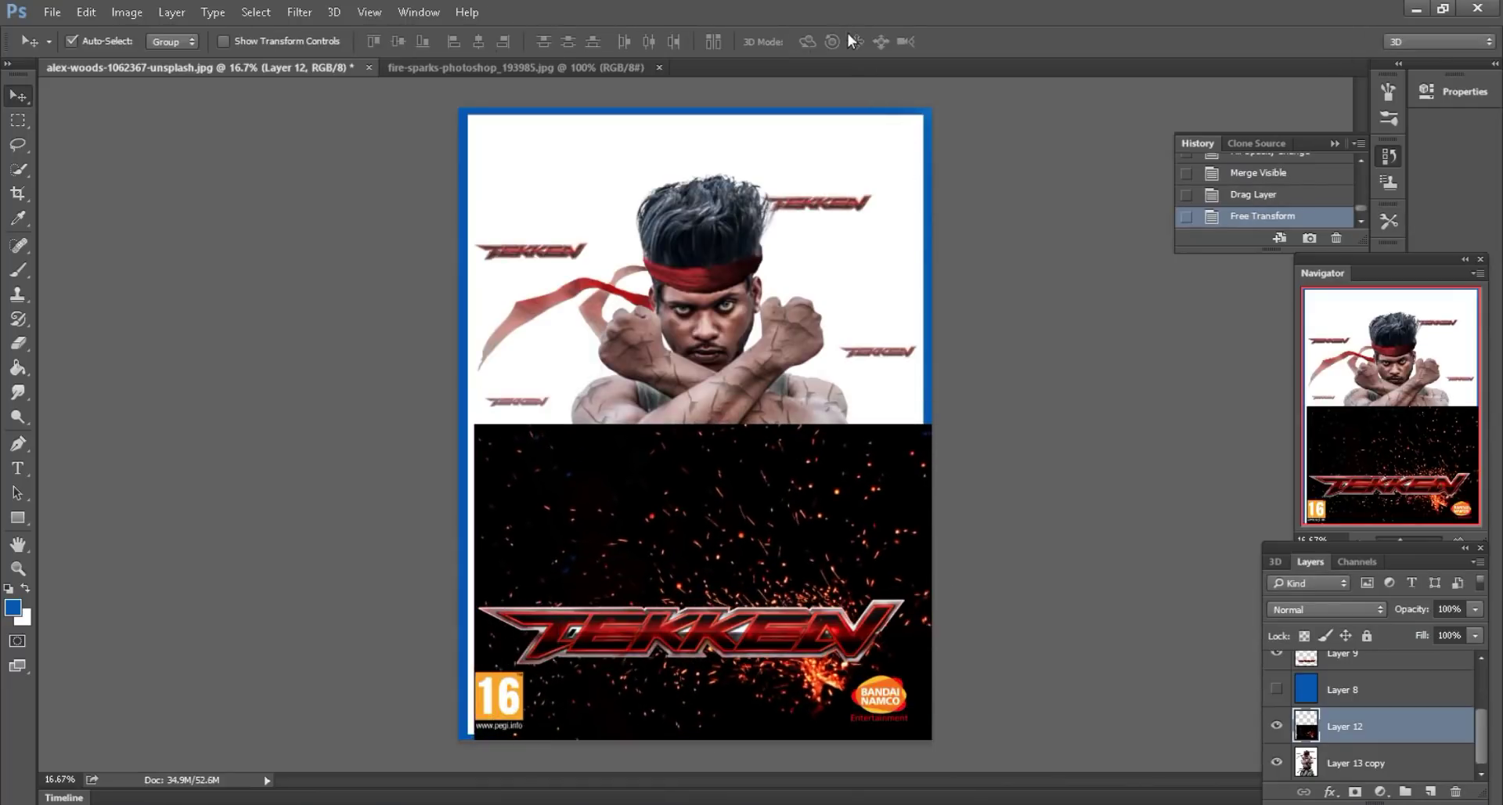
# - Set the sparks layer's blend mode to Screen so the fighter shows through
pyautogui.hotkey('ctrl', '+')
pyautogui.click(1374, 516)
pyautogui.moveTo(1374, 517); pyautogui.dragTo(1374, 529)
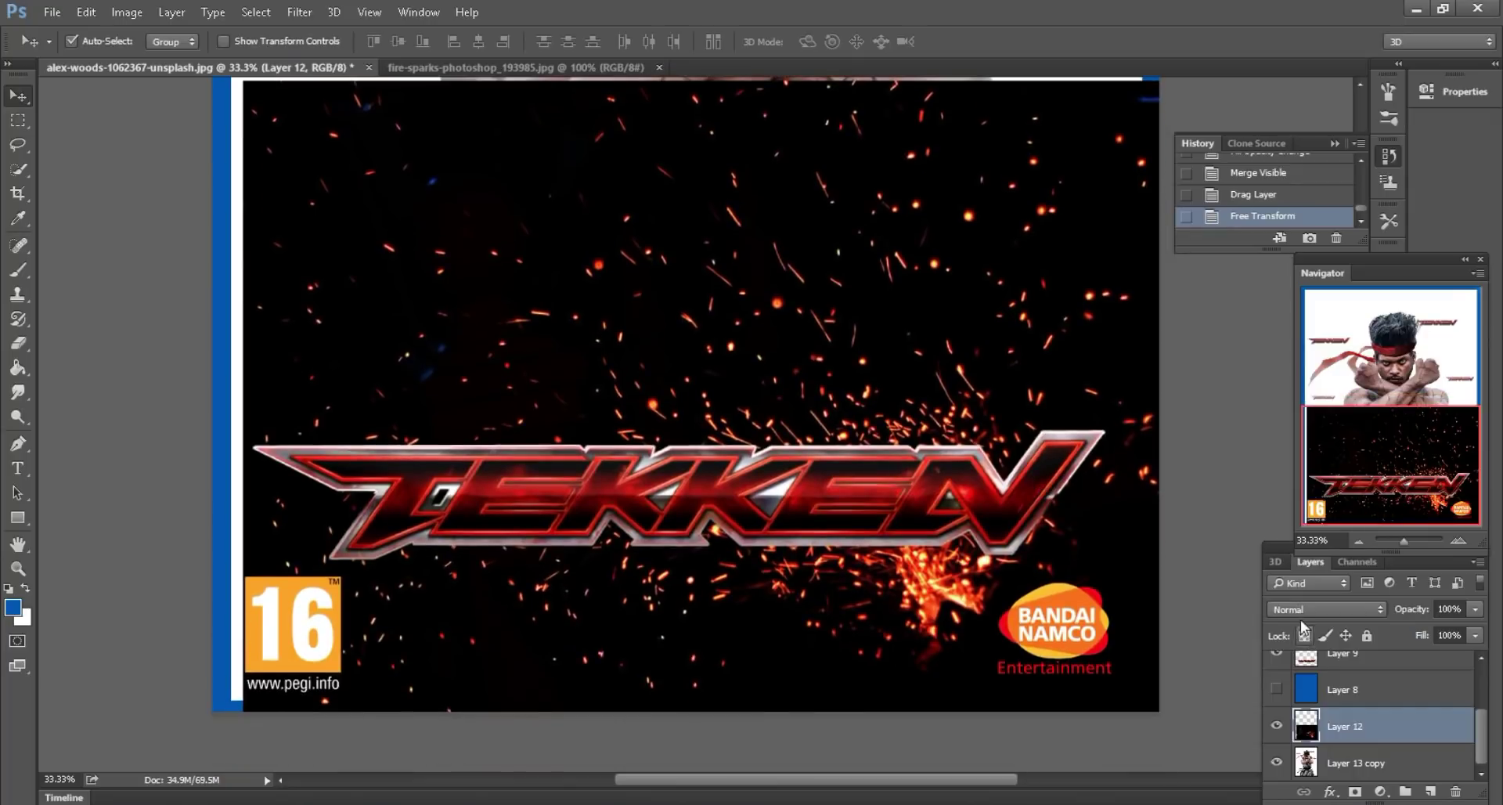
pyautogui.click(1327, 610)
pyautogui.click(1287, 360)
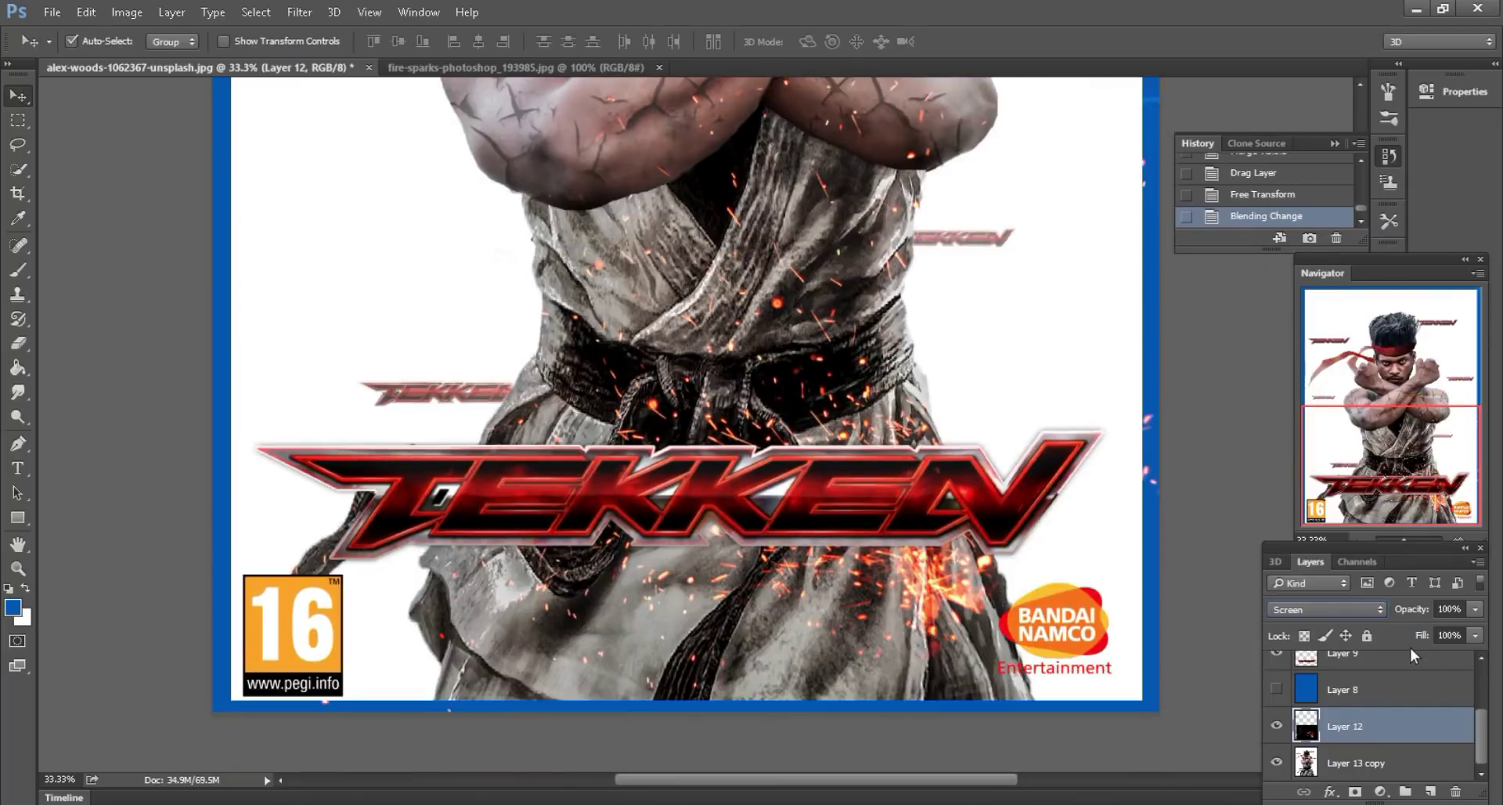
# - Transform the sparks again, stretching them up over the chest and toward the bottom-right
pyautogui.scroll(3, 848, 472)
pyautogui.hotkey('ctrl', '-')
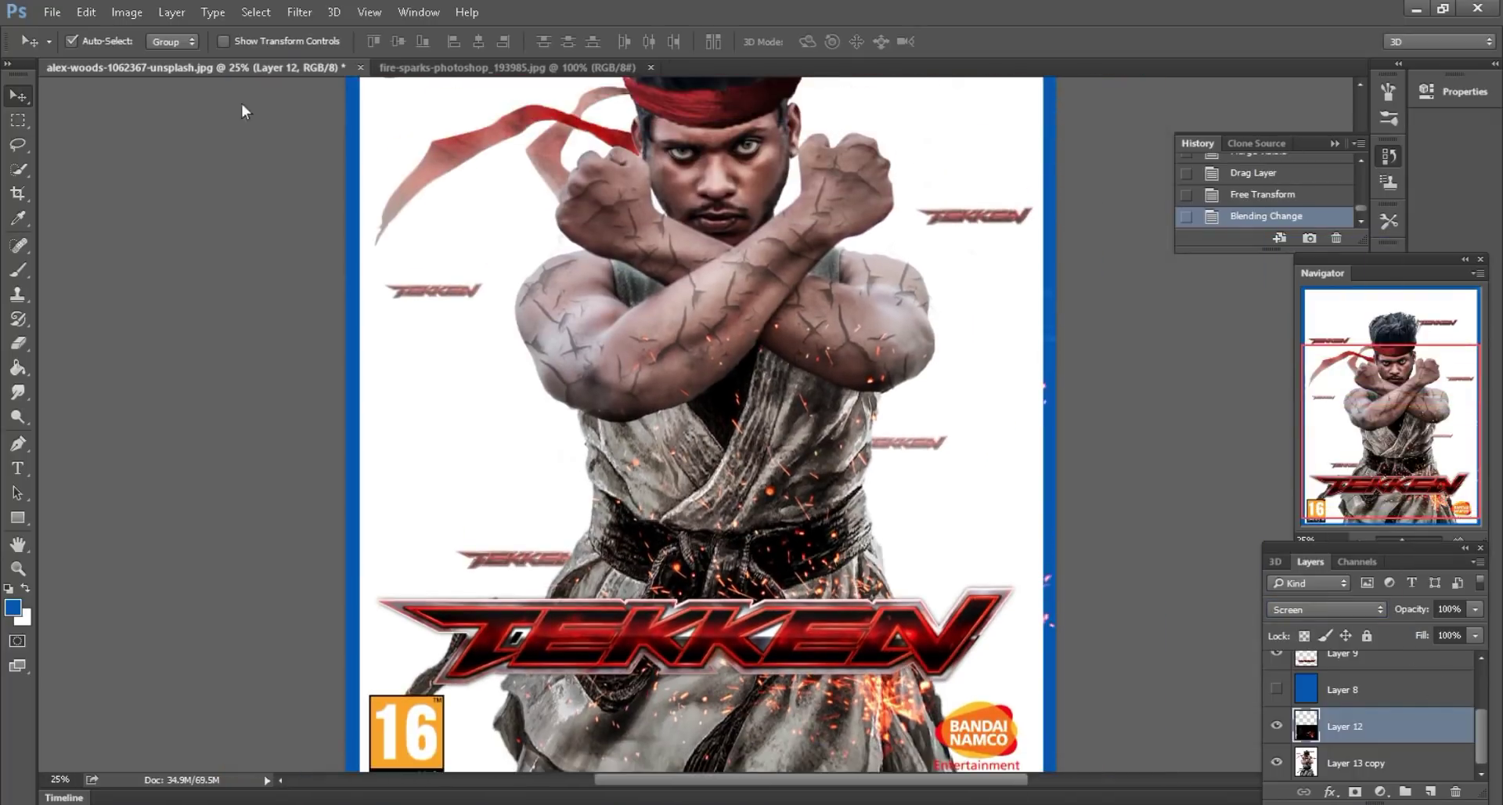
pyautogui.click(86, 12)
pyautogui.click(117, 379)
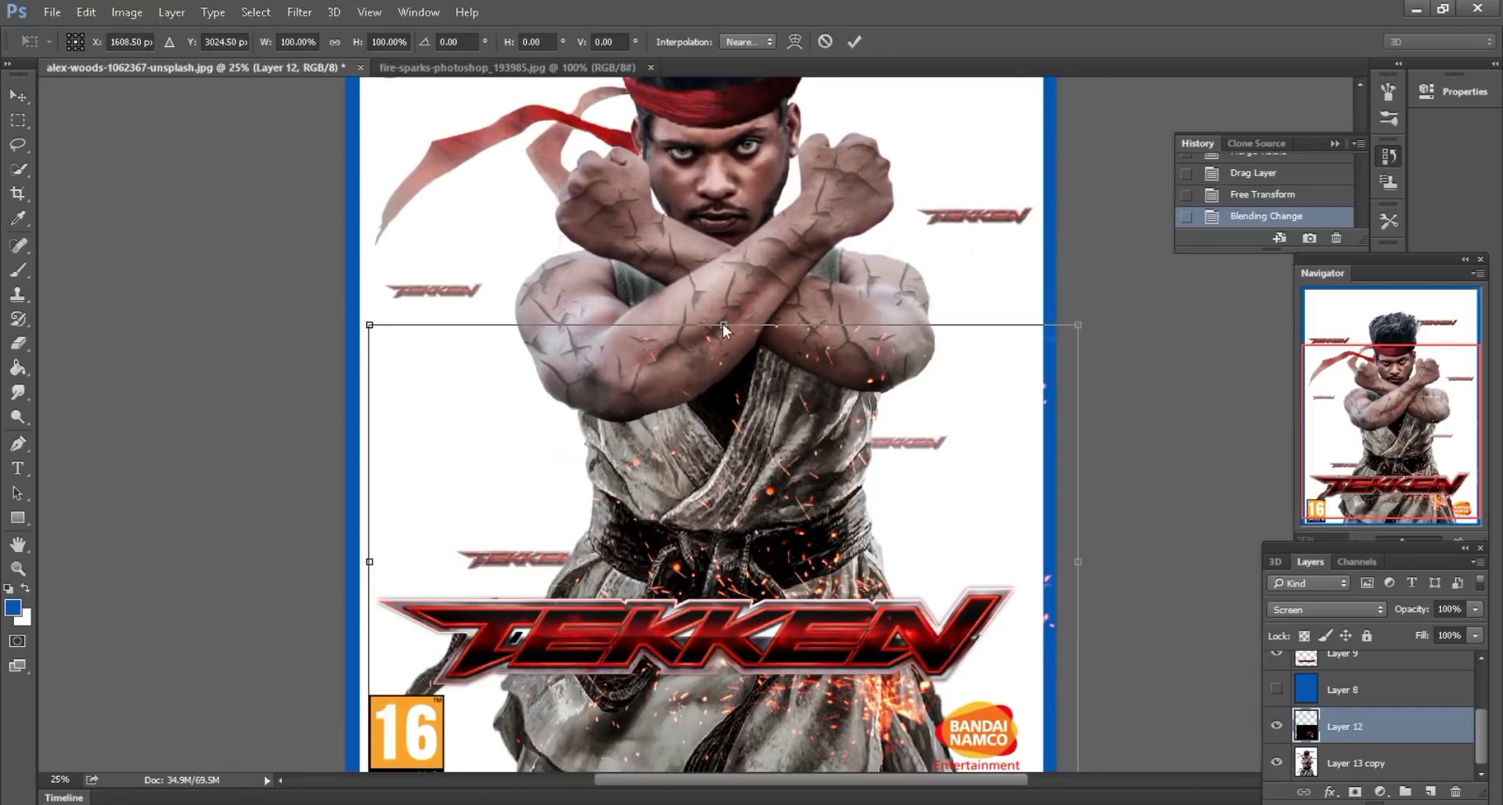
pyautogui.moveTo(722, 322); pyautogui.dragTo(718, 163)
pyautogui.hotkey('ctrl', '-')
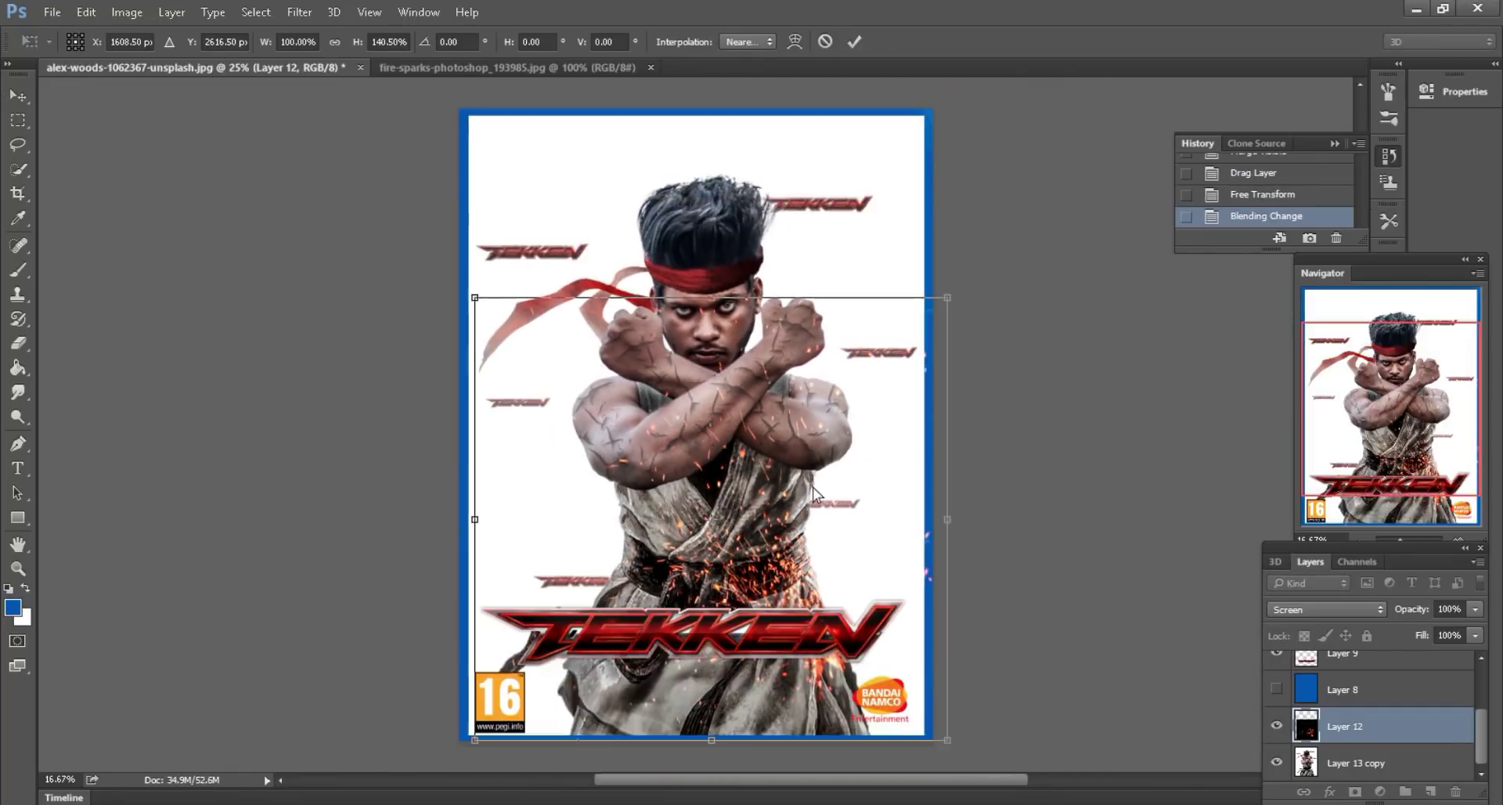
pyautogui.moveTo(954, 741); pyautogui.dragTo(1047, 802)
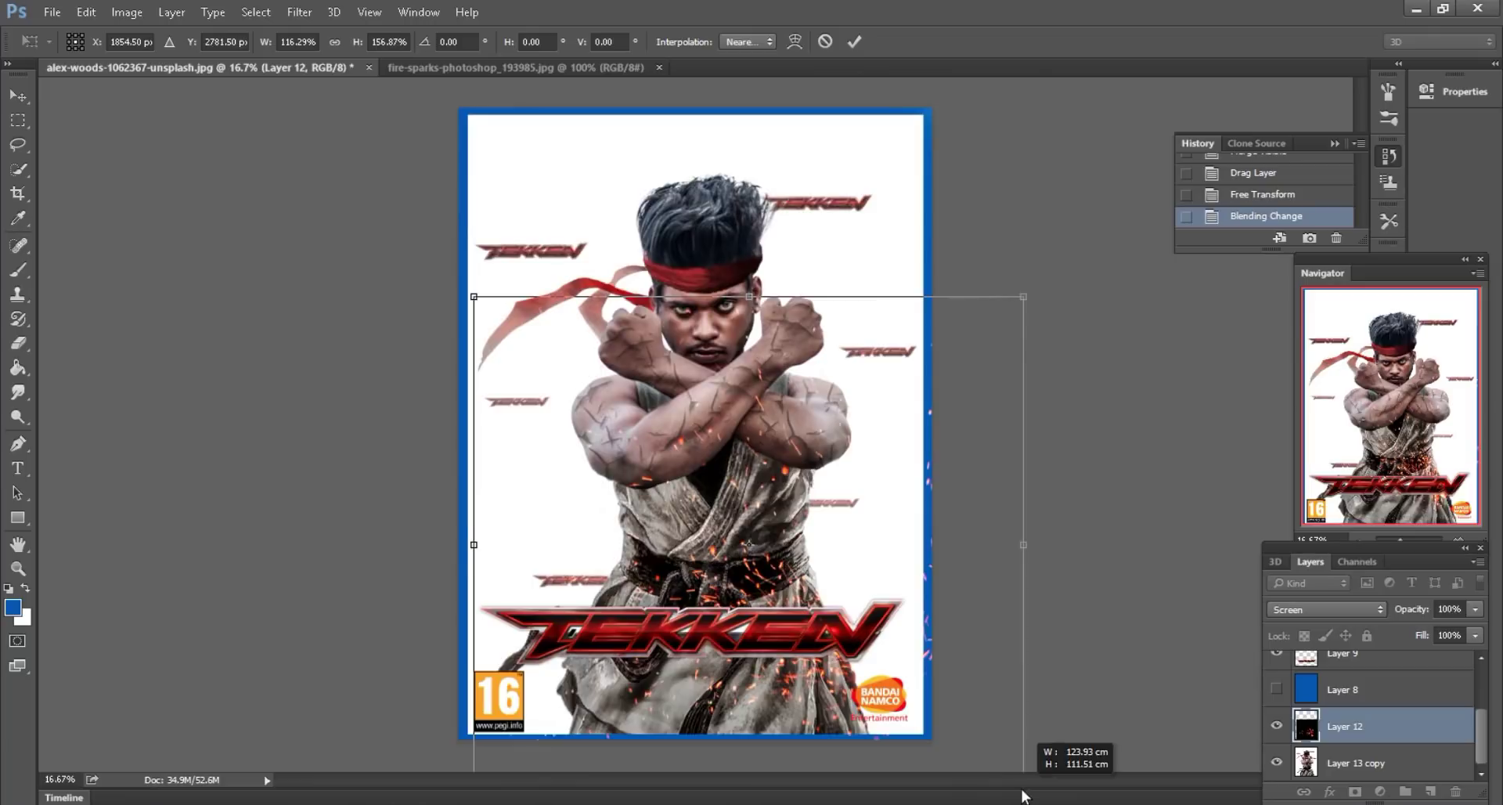
pyautogui.moveTo(742, 304); pyautogui.dragTo(748, 286)
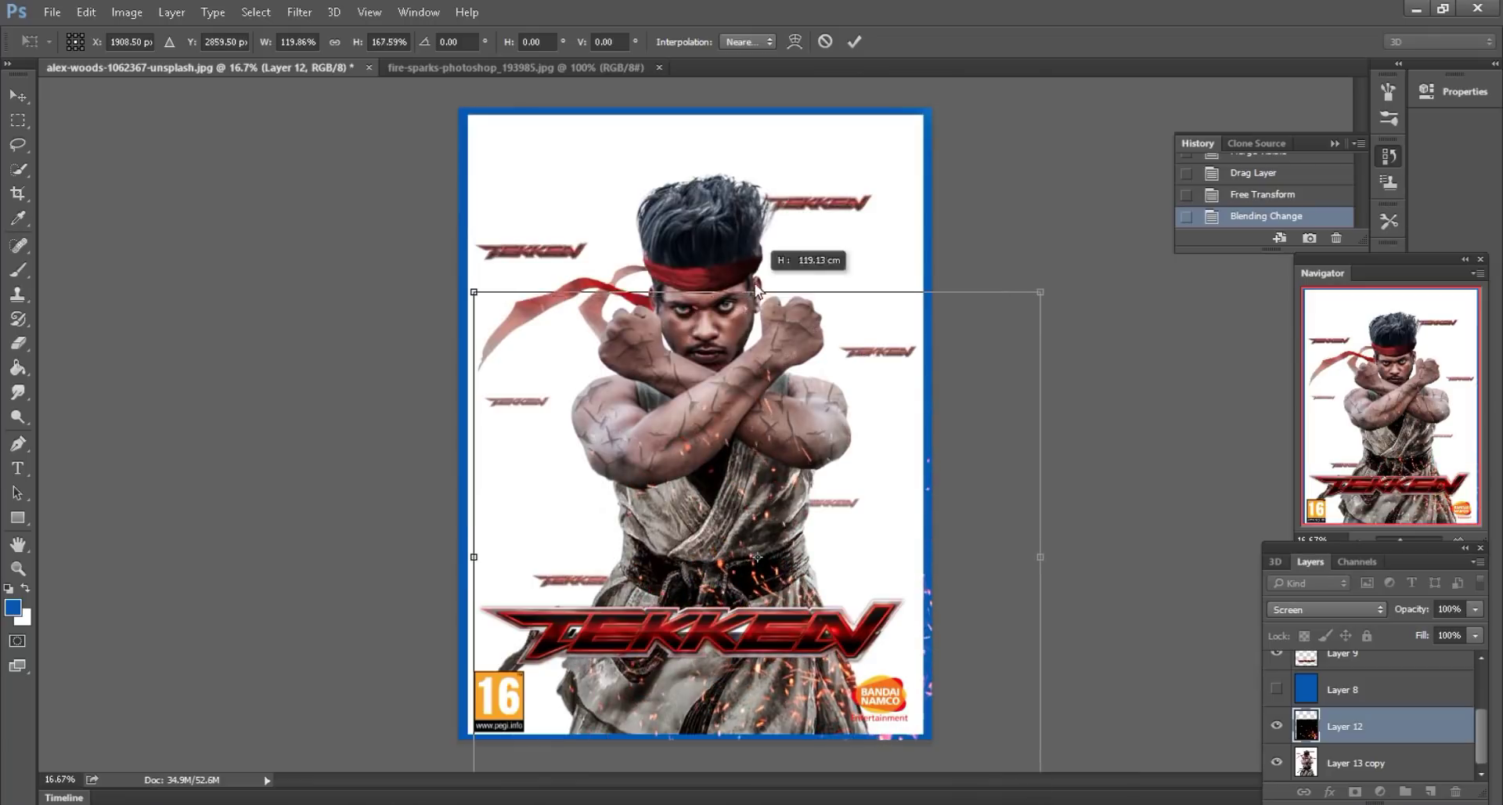
pyautogui.click(854, 42)
# - Add a layer mask to the sparks layer
pyautogui.hotkey('ctrl', '+')
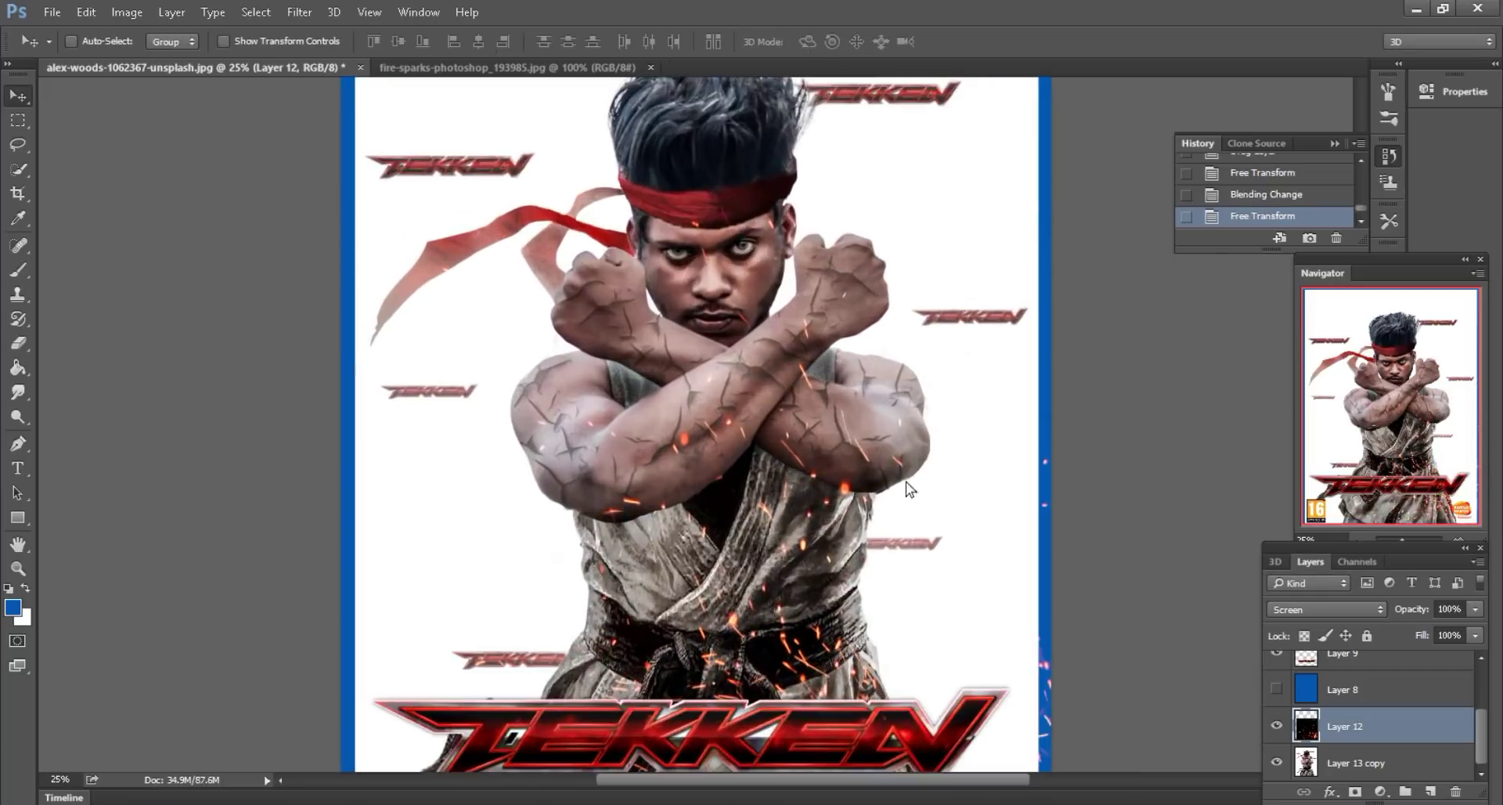
pyautogui.scroll(1, 988, 501)
pyautogui.scroll(-3, 988, 501)
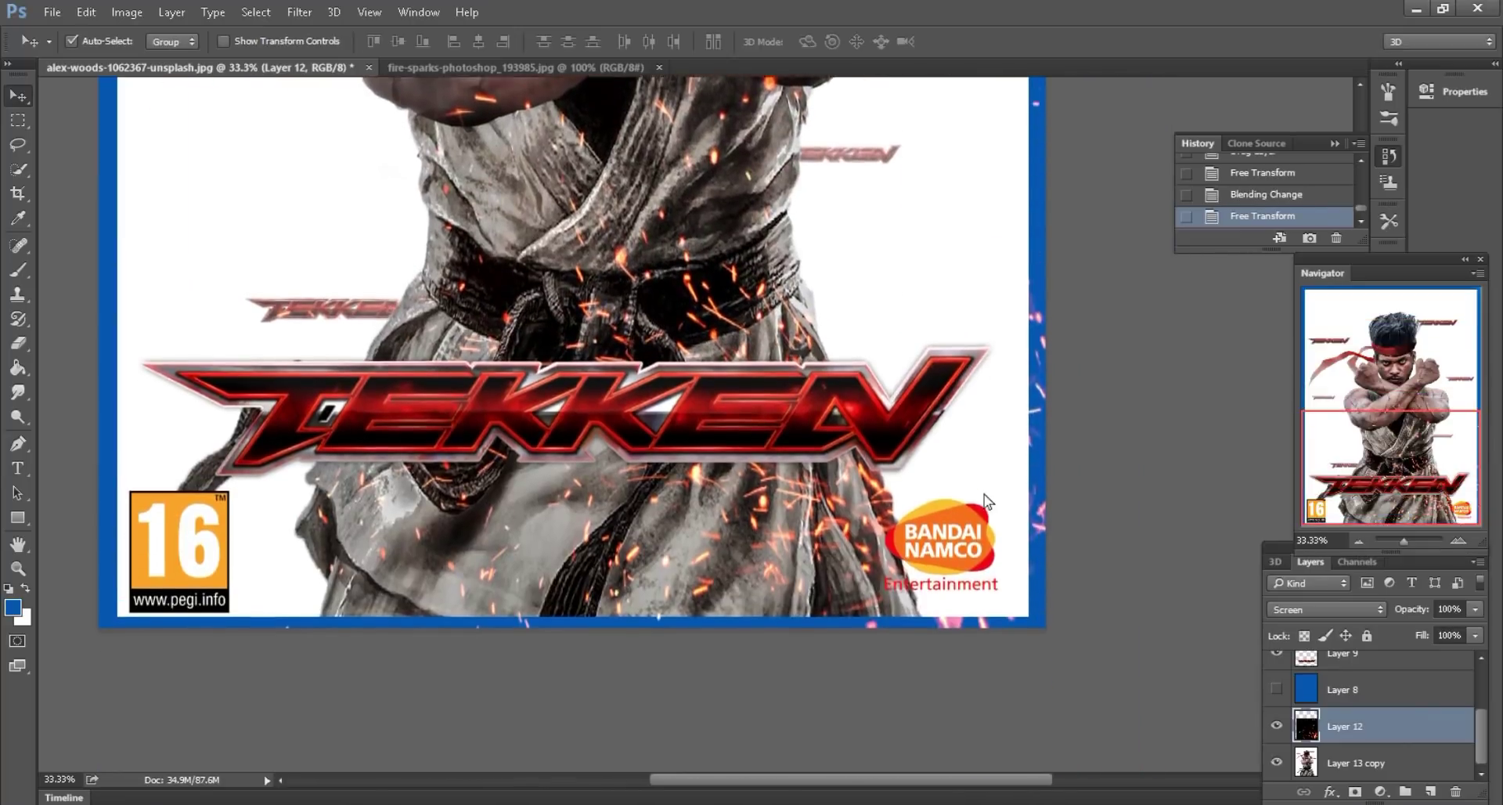
pyautogui.hscroll(1, 988, 501)
pyautogui.click(1355, 791)
# - Brush black on the sparks mask to hide sparks along the right border, adjusting brush size
pyautogui.press('b')
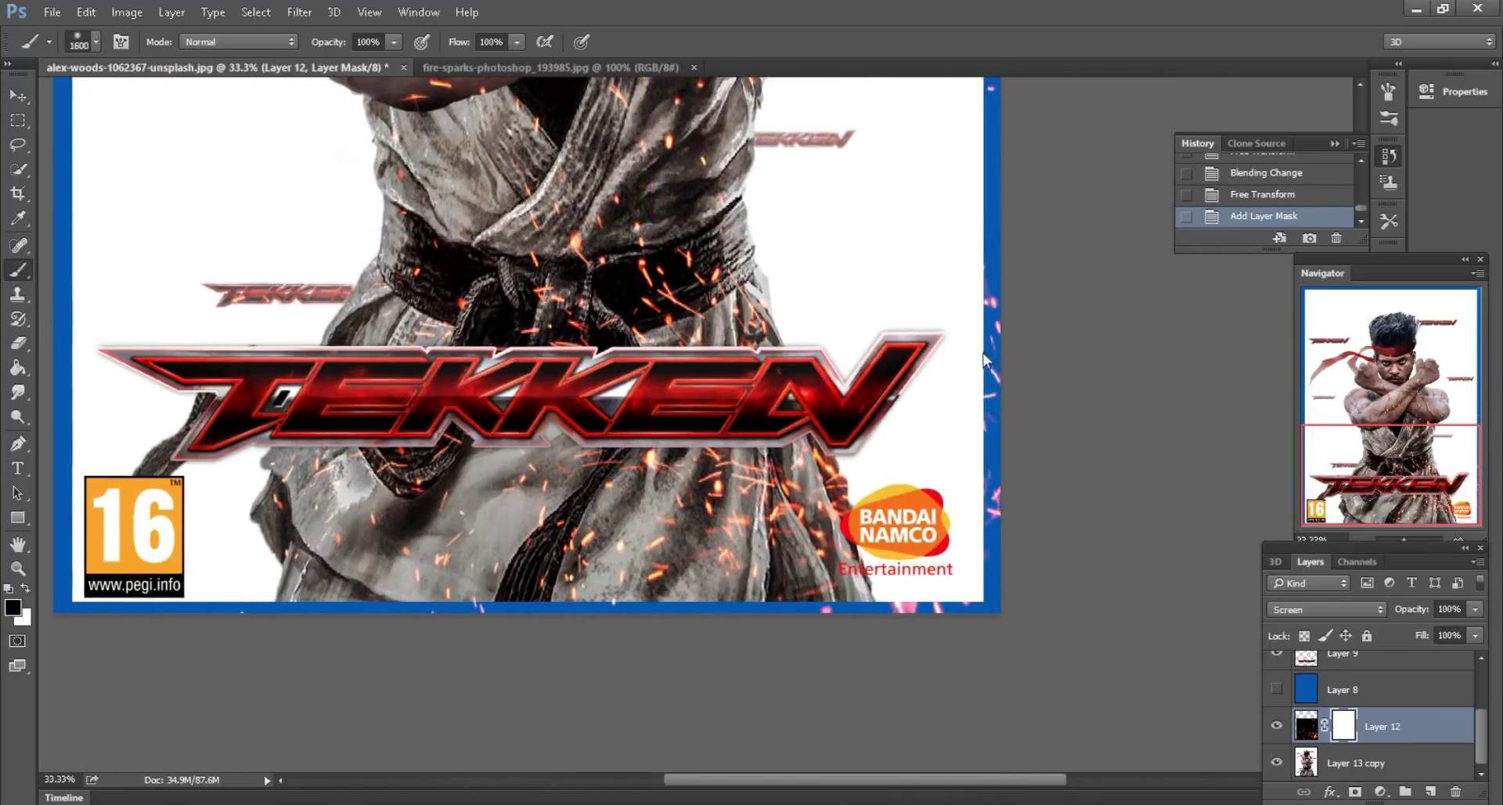
pyautogui.click(1007, 482)
pyautogui.rightClick(1013, 439)
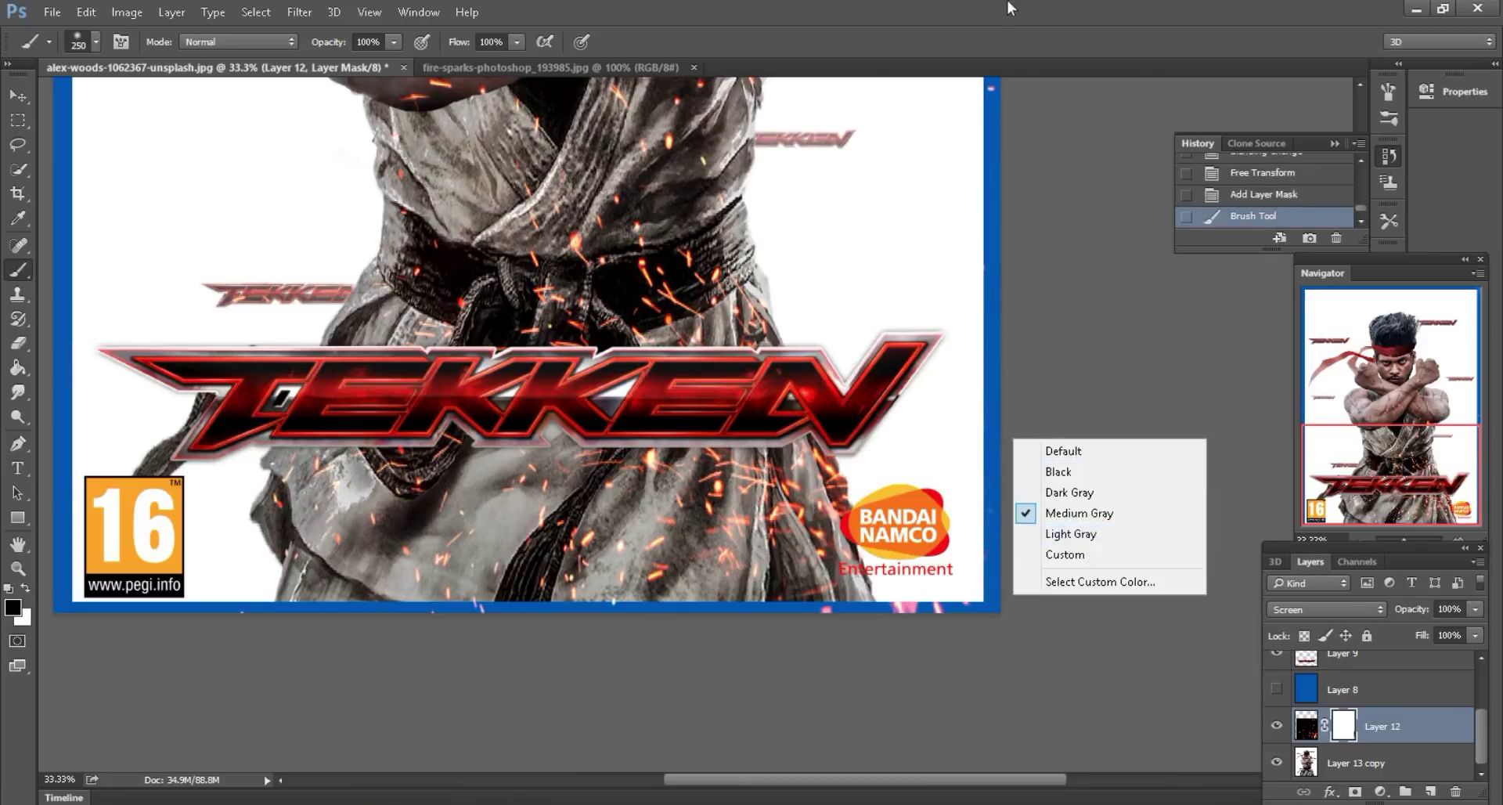
pyautogui.rightClick(918, 105)
pyautogui.doubleClick(981, 235)
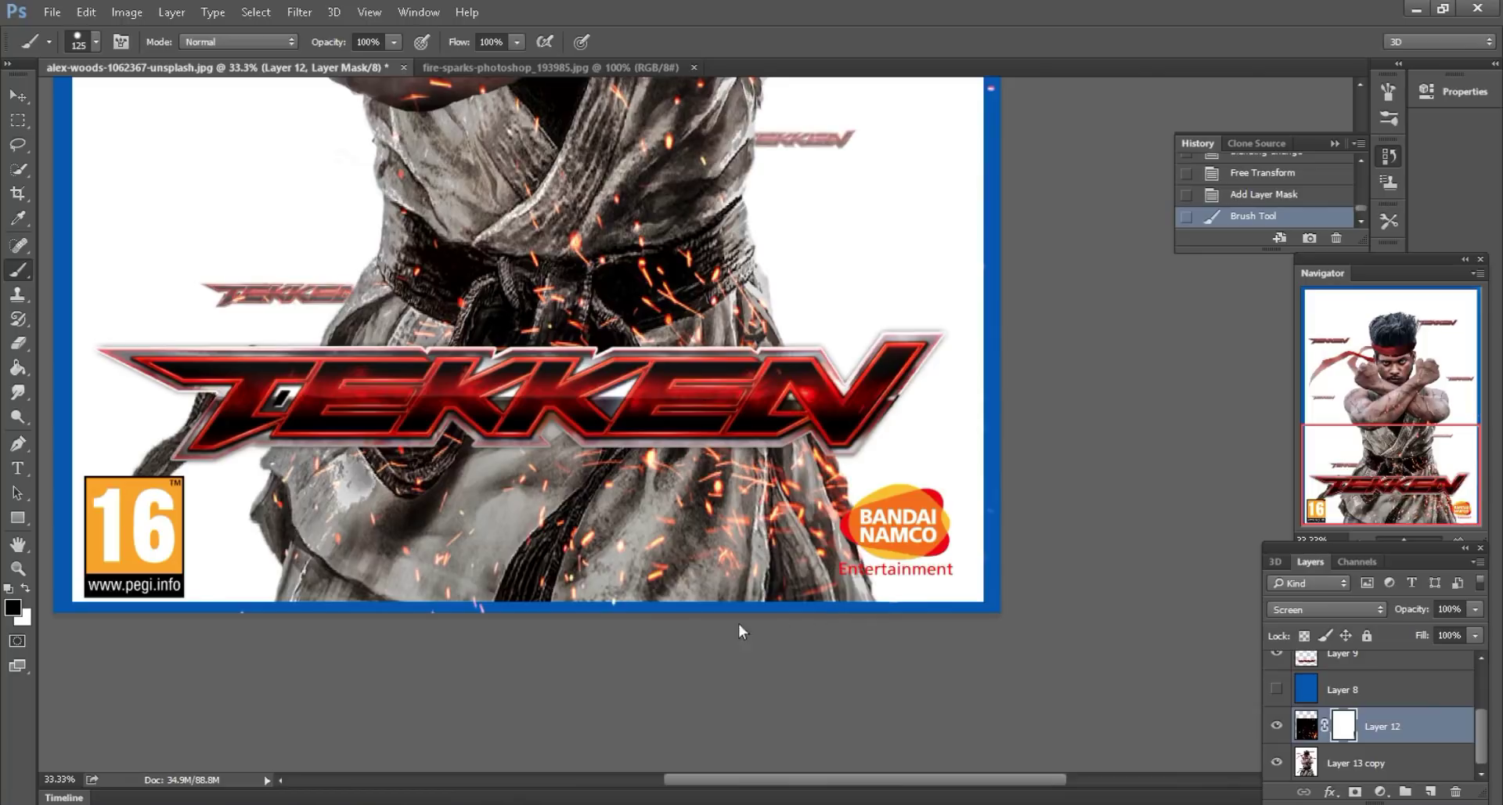
pyautogui.press(']')
pyautogui.scroll(5, 942, 420)
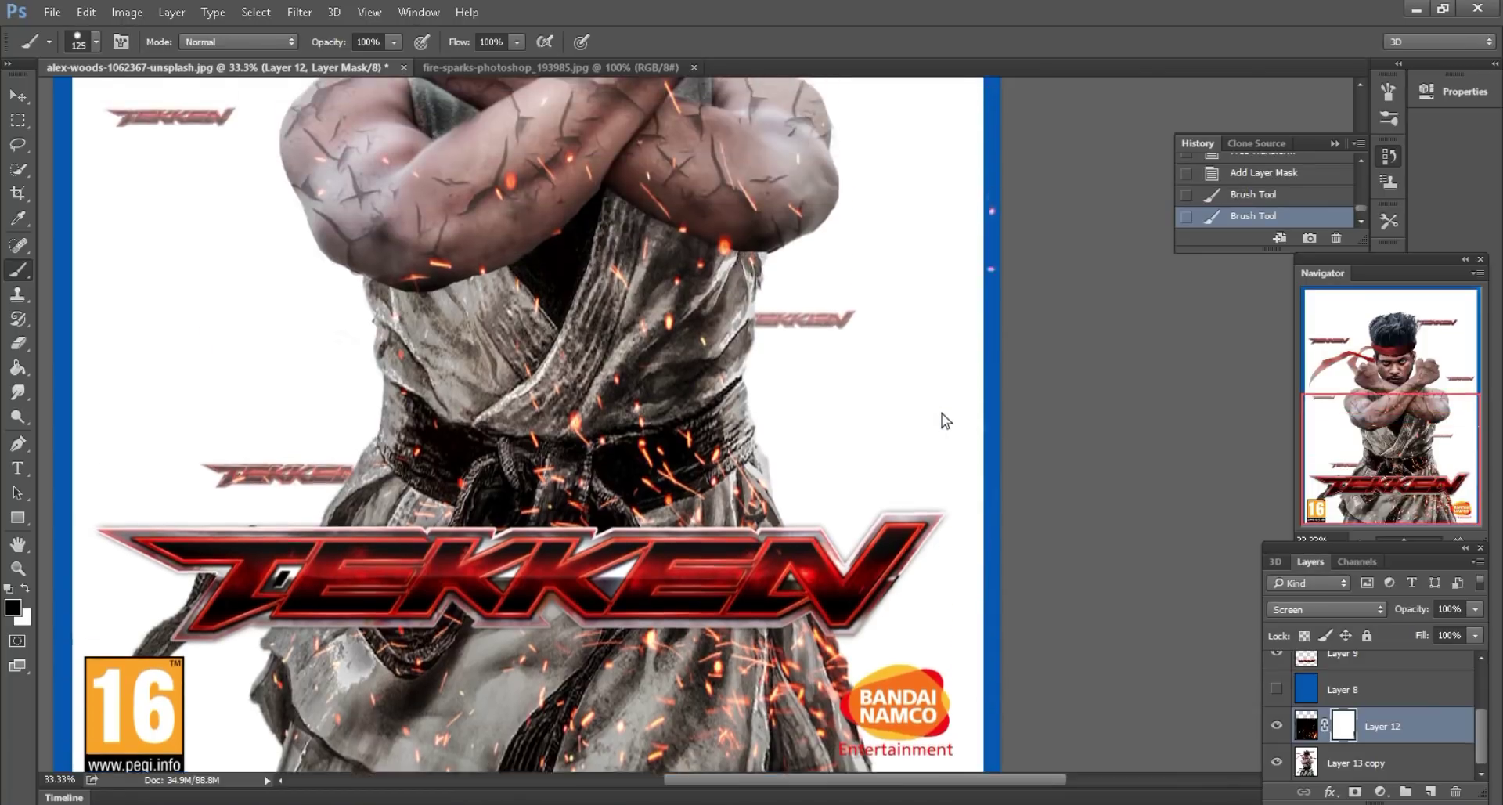
pyautogui.hotkey('ctrl', '-')
pyautogui.scroll(2, 849, 278)
pyautogui.hotkey('ctrl', '+')
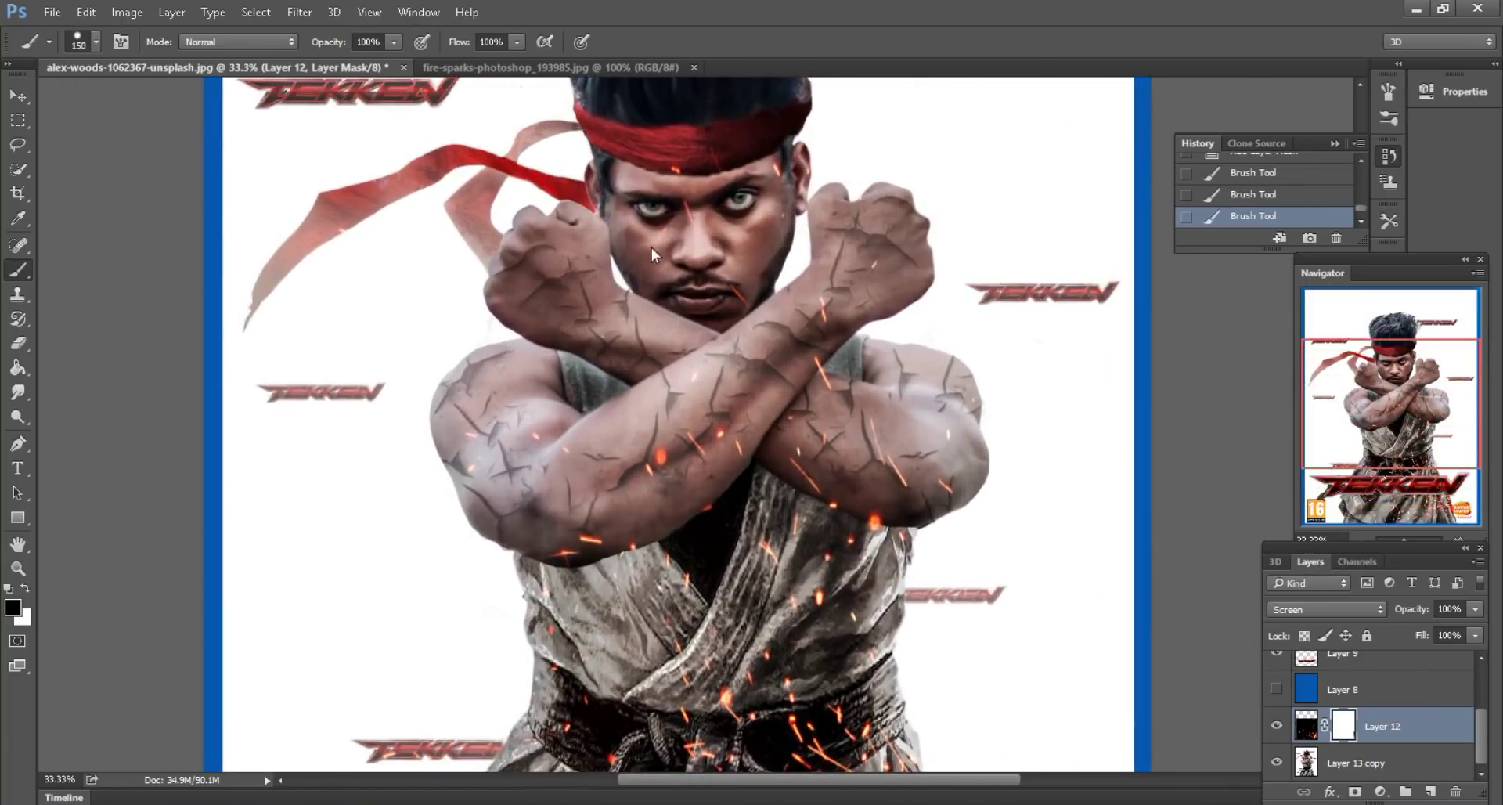
pyautogui.hotkey('ctrl', '-')
pyautogui.hotkey('ctrl', '-')
pyautogui.hotkey('ctrl', '-')
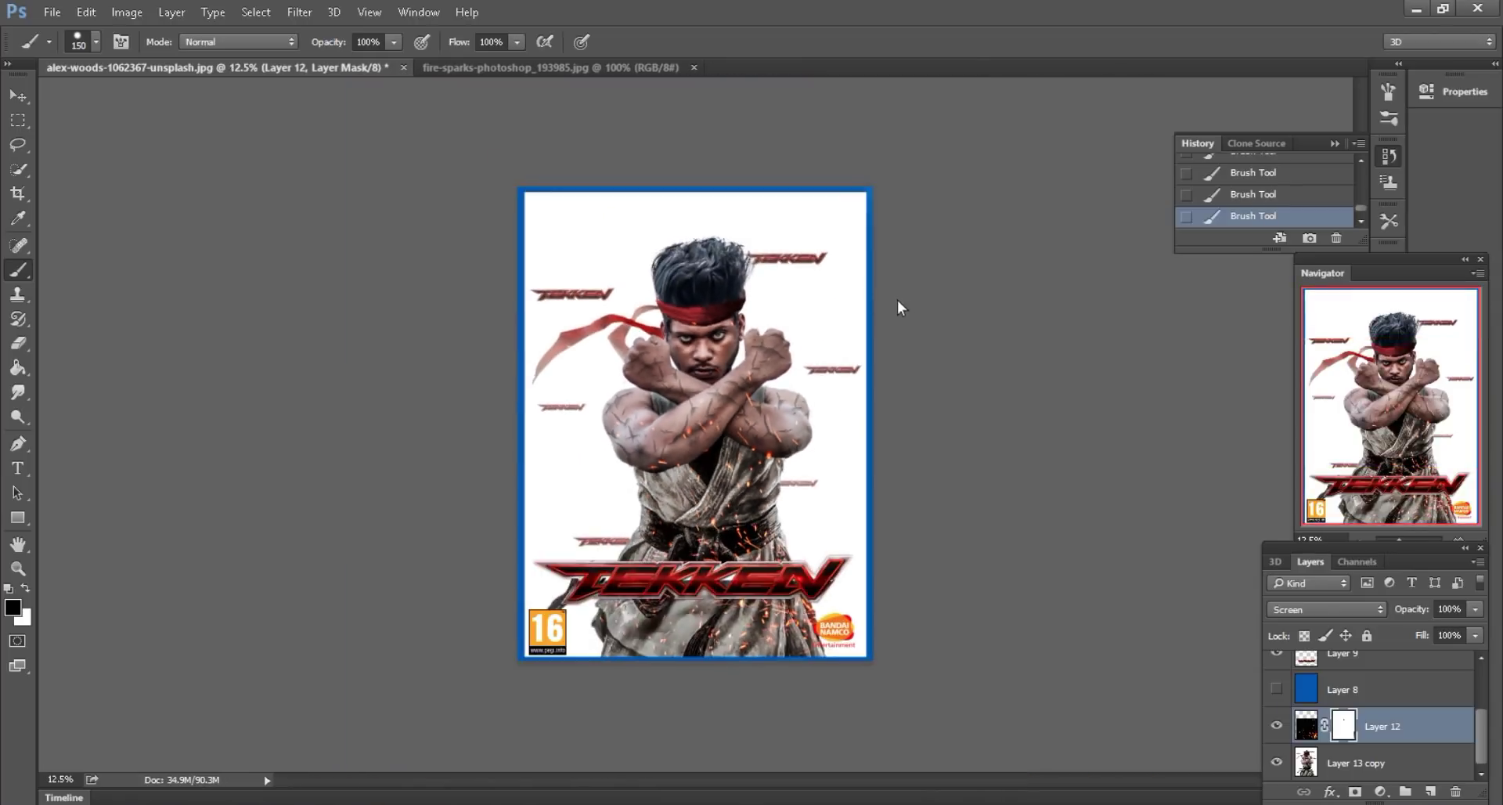
pyautogui.hotkey('ctrl', '+')
# - Merge all visible layers and add a new empty layer
pyautogui.press('v')
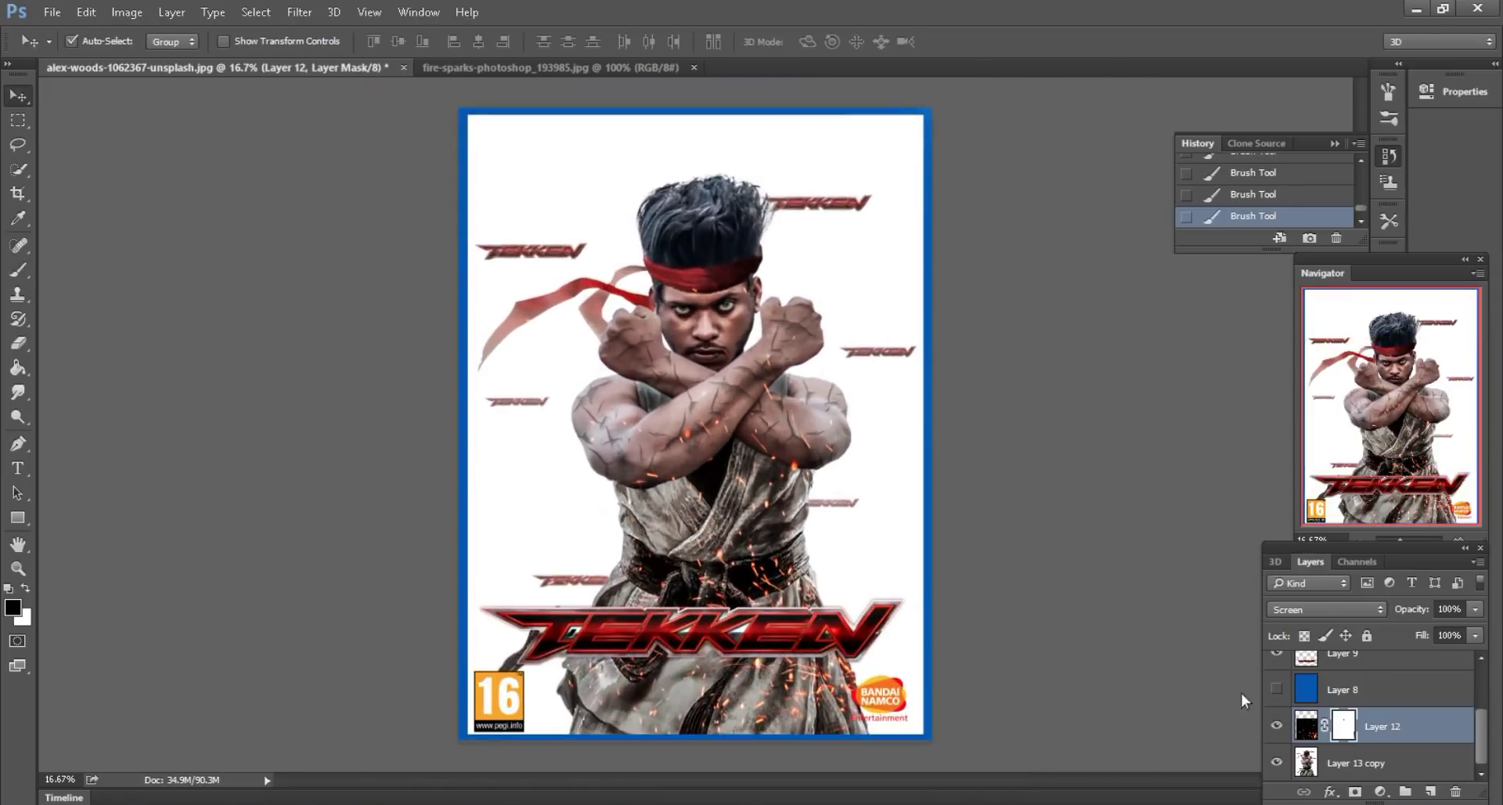
pyautogui.rightClick(1403, 736)
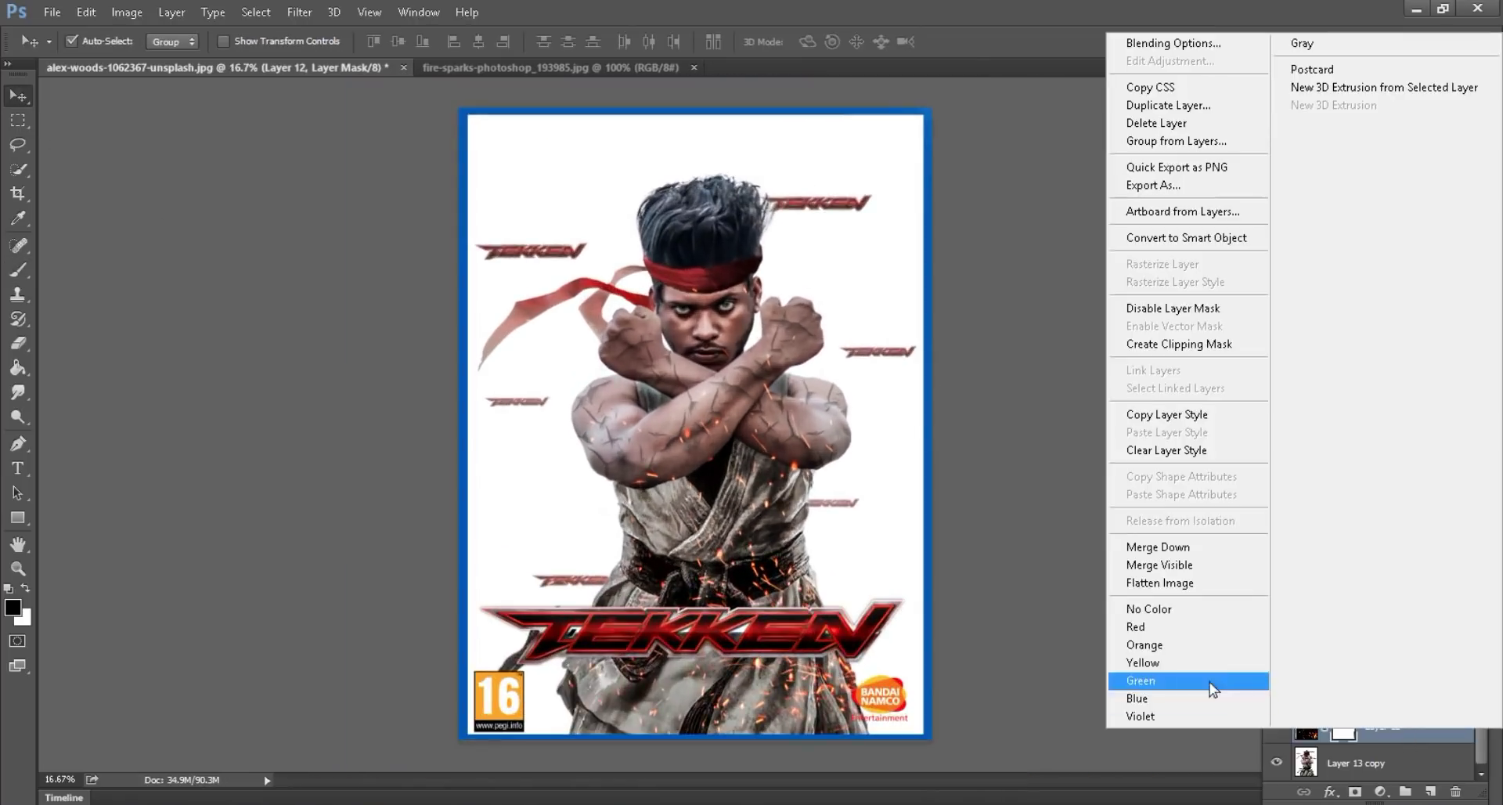
pyautogui.click(1188, 567)
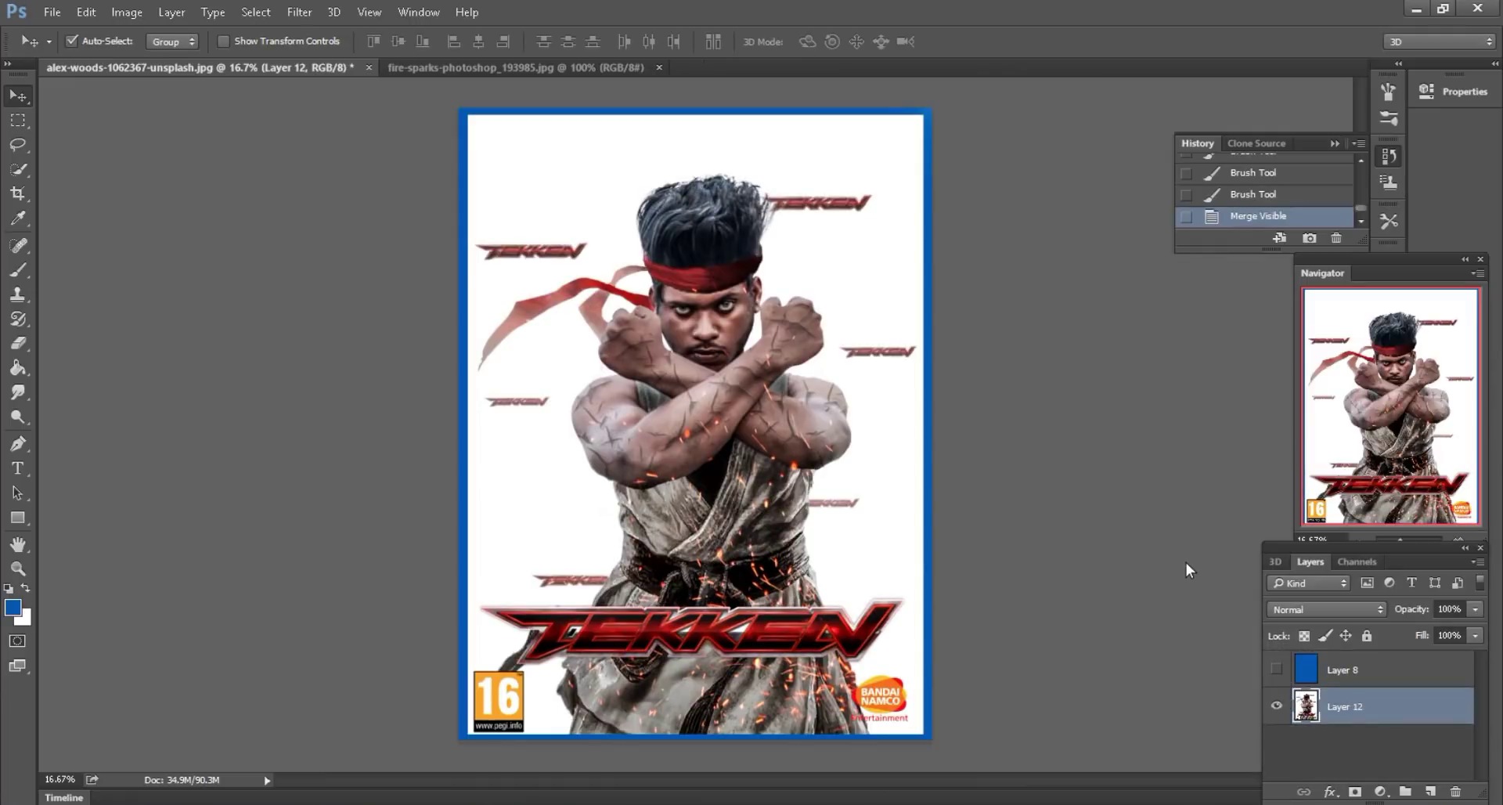
pyautogui.click(1431, 793)
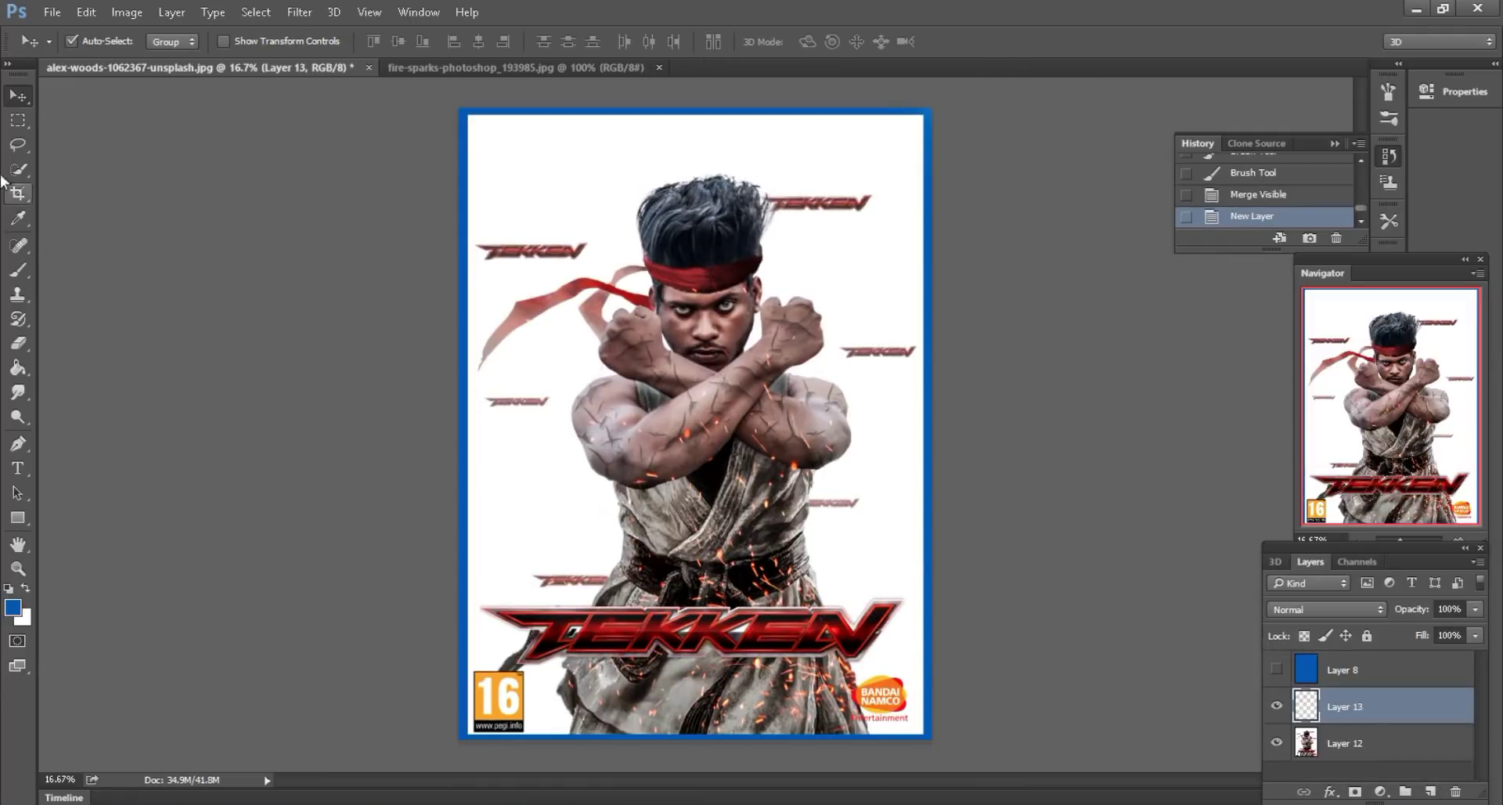
# - Select a band across the poster's top, brush it blue, and deselect
pyautogui.click(17, 120)
pyautogui.moveTo(458, 109); pyautogui.dragTo(926, 169)
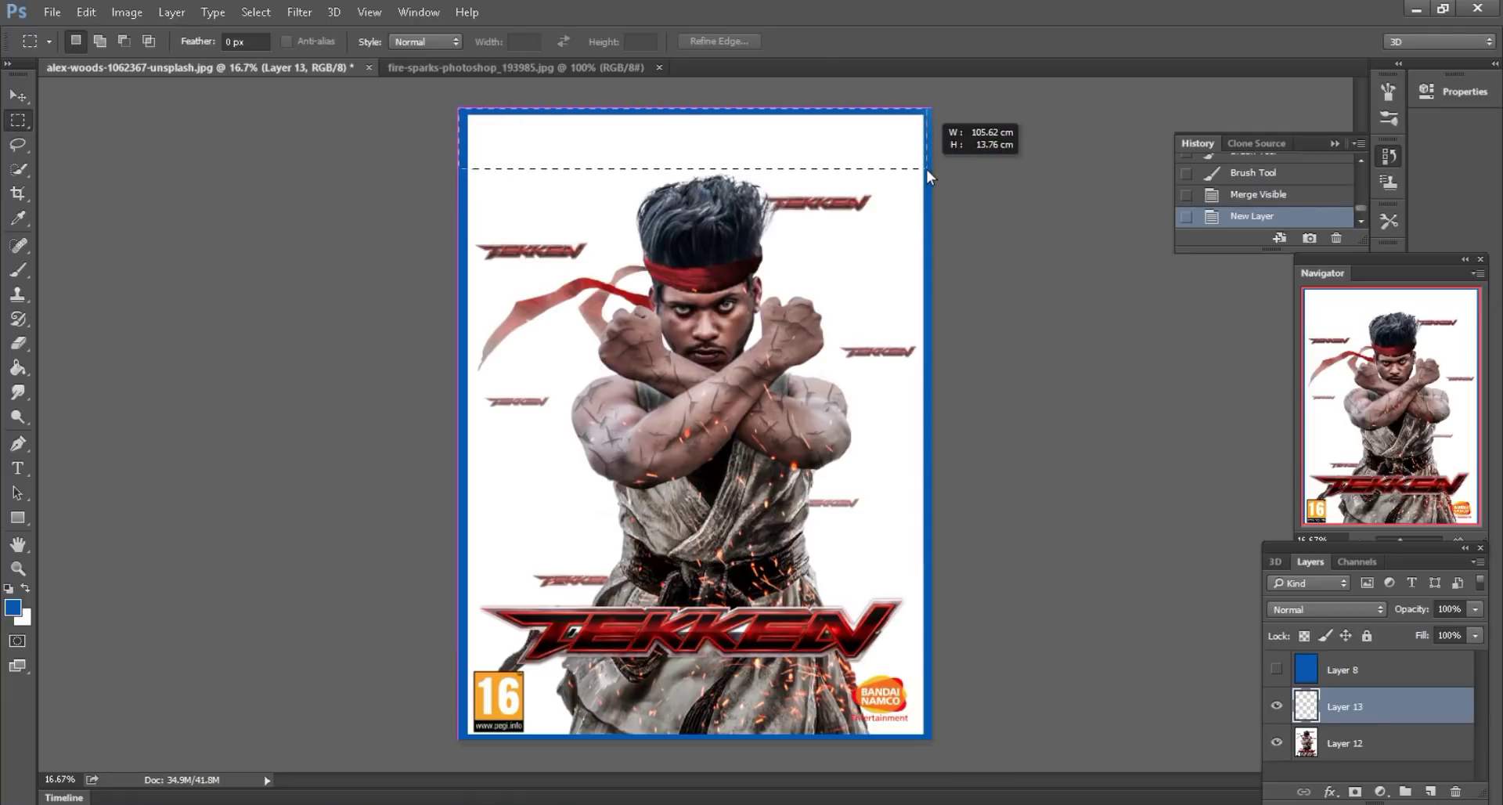
pyautogui.moveTo(927, 169); pyautogui.dragTo(933, 169)
pyautogui.click(19, 270)
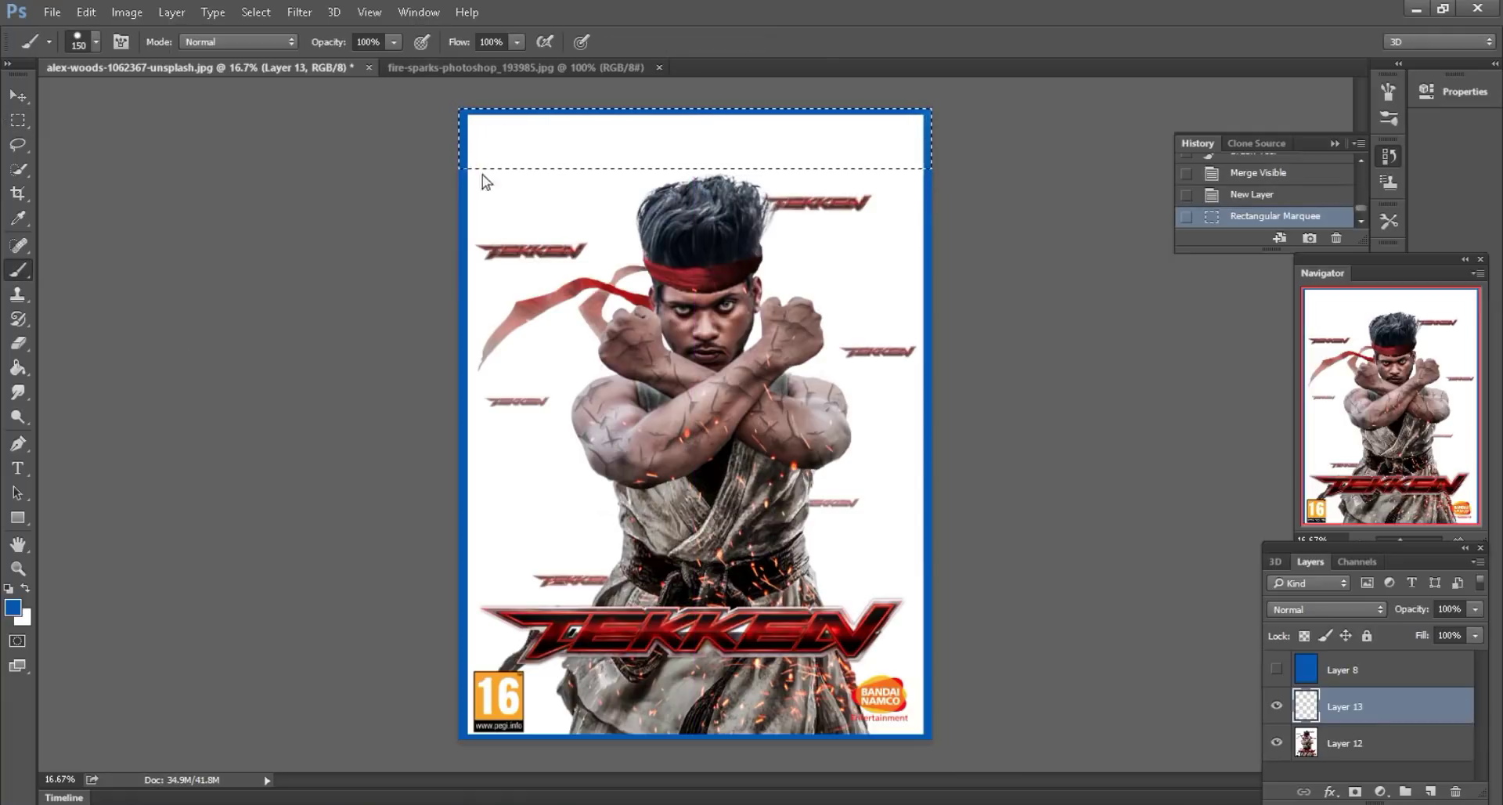
pyautogui.moveTo(481, 141); pyautogui.dragTo(993, 133)
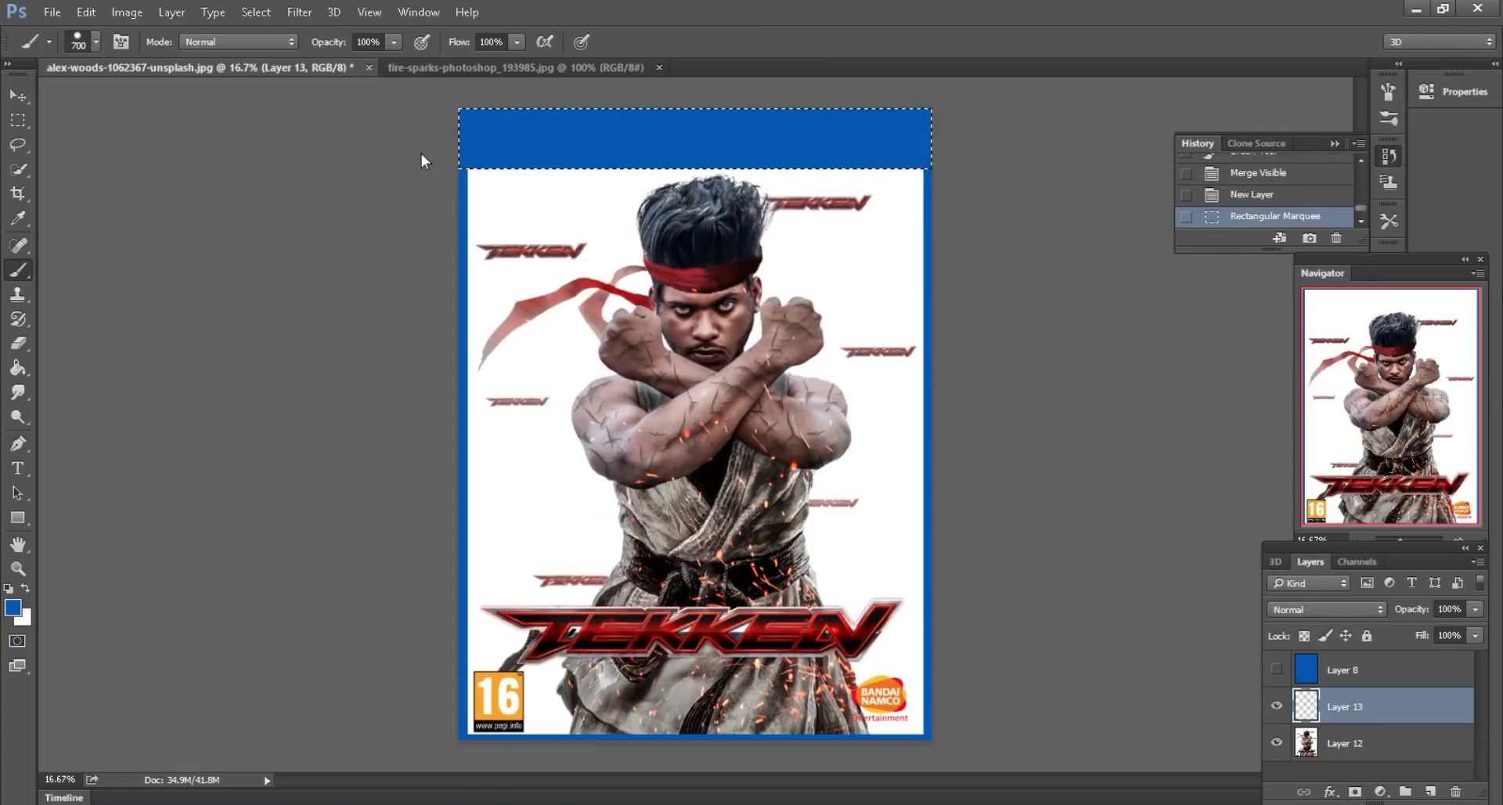
pyautogui.press('l')
pyautogui.hotkey('ctrl', 'd')
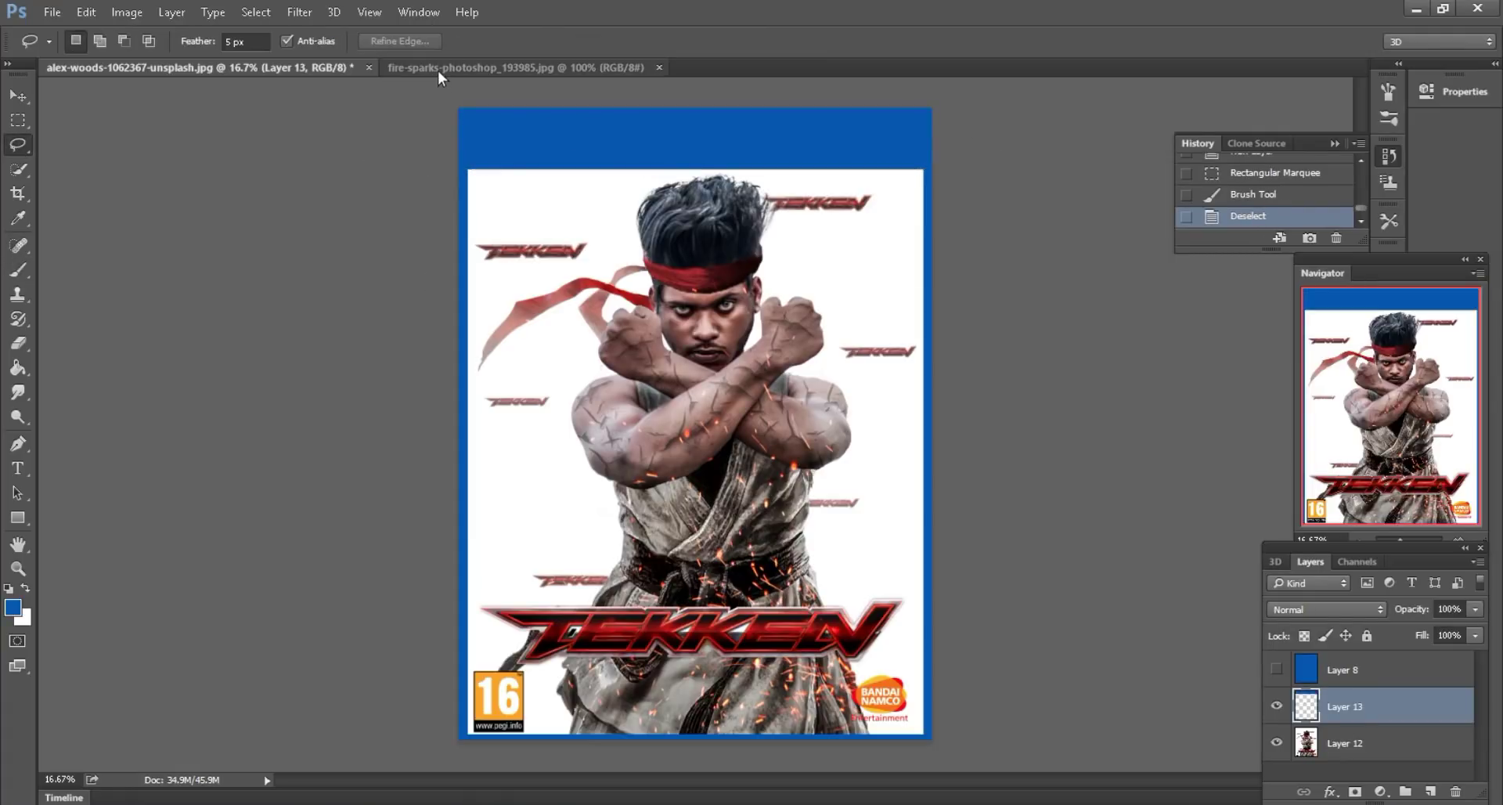
# - Close the fire-sparks document and bring PS4_Logo.png into Photoshop
pyautogui.rightClick(439, 71)
pyautogui.click(473, 105)
pyautogui.hotkey('alt', 'Tab')
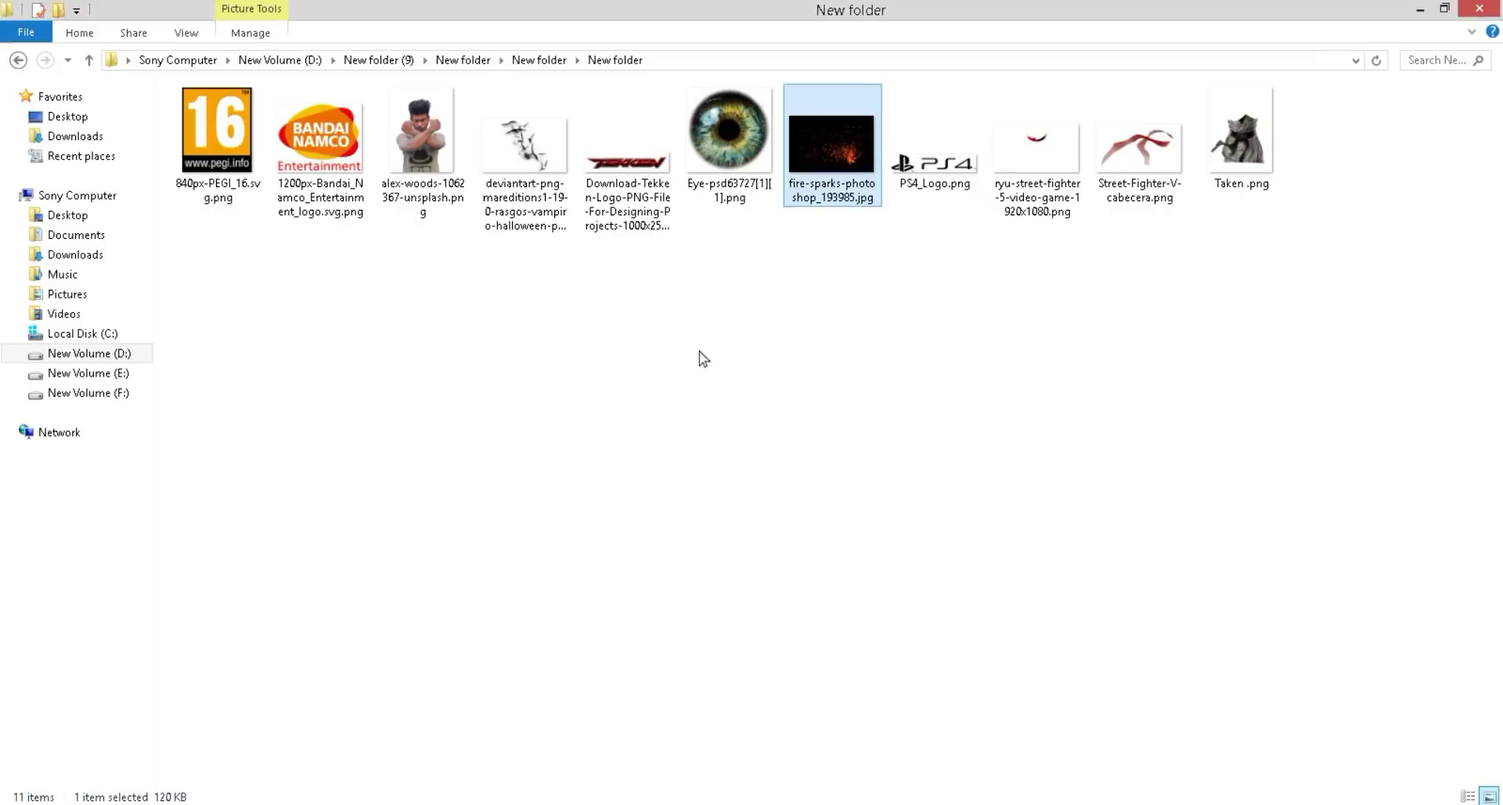
pyautogui.moveTo(933, 149); pyautogui.dragTo(828, 61)
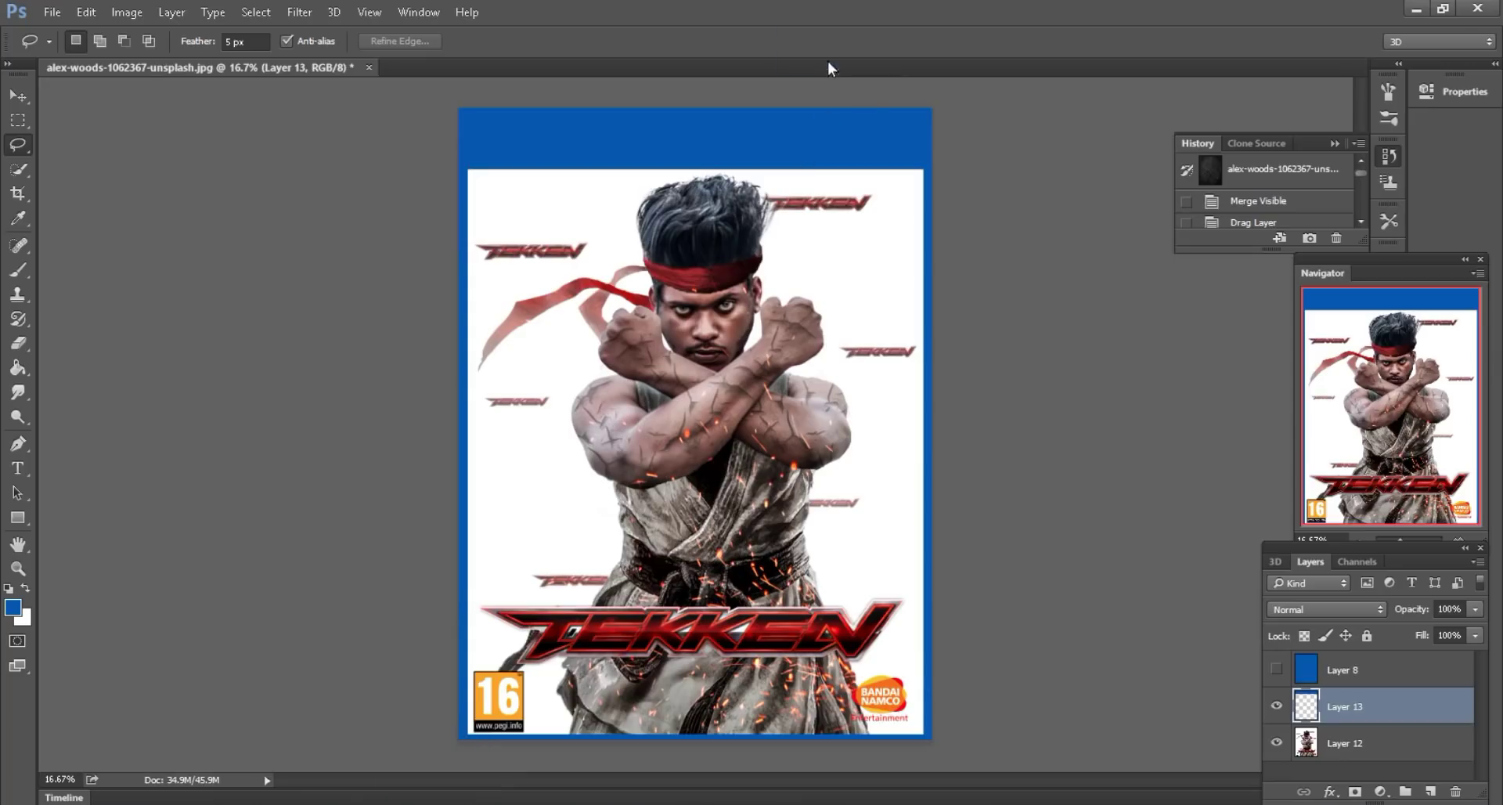
pyautogui.click(22, 96)
# - Move the PS4 logo onto the cover and make it white with Hue/Saturation Lightness +100
pyautogui.moveTo(339, 382)
pyautogui.mouseDown()
pyautogui.moveTo(417, 198)
pyautogui.moveTo(584, 141)
pyautogui.mouseUp()
pyautogui.click(126, 19)
pyautogui.moveTo(153, 59)
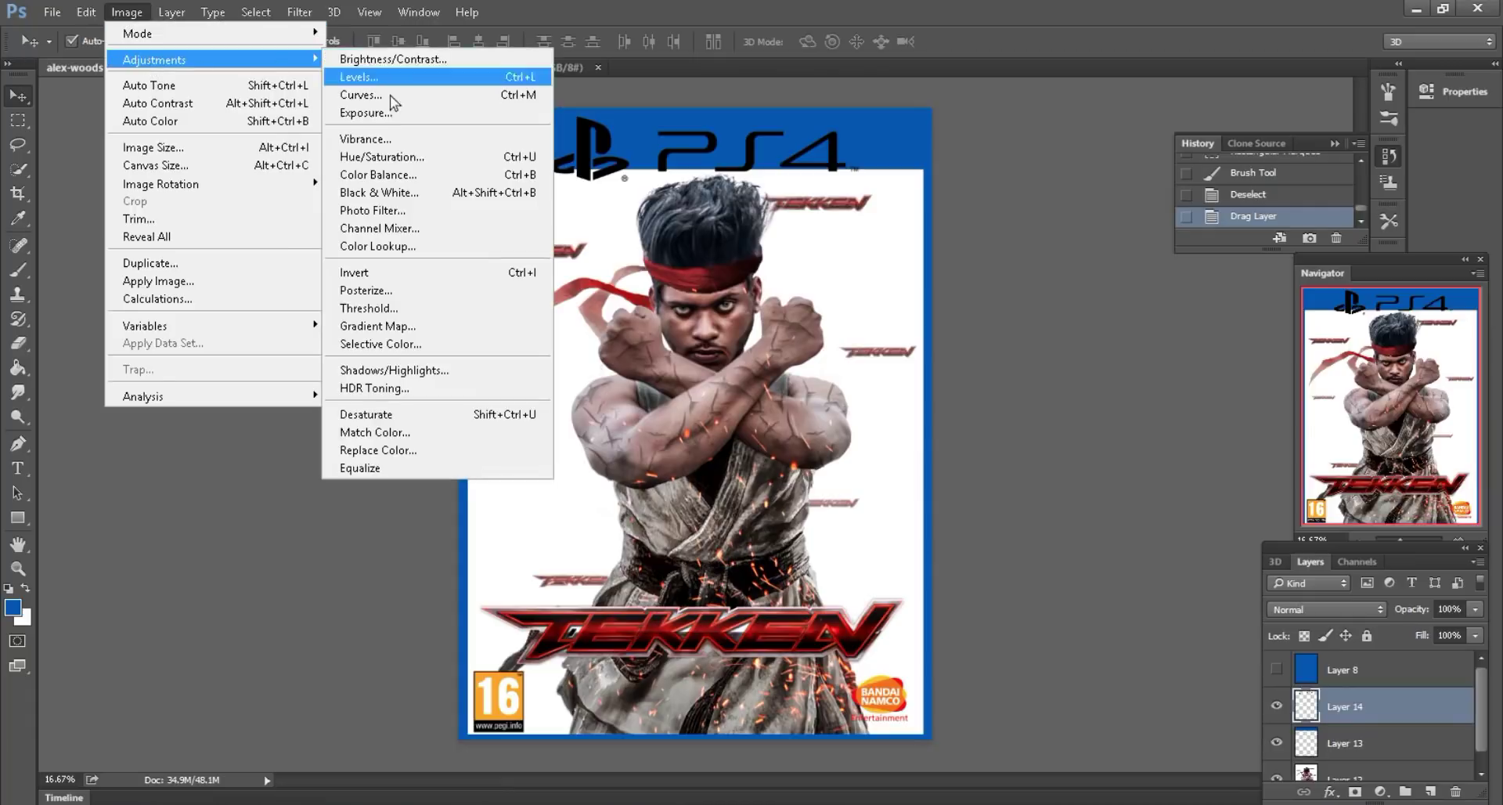
pyautogui.click(392, 152)
pyautogui.moveTo(210, 591); pyautogui.dragTo(333, 580)
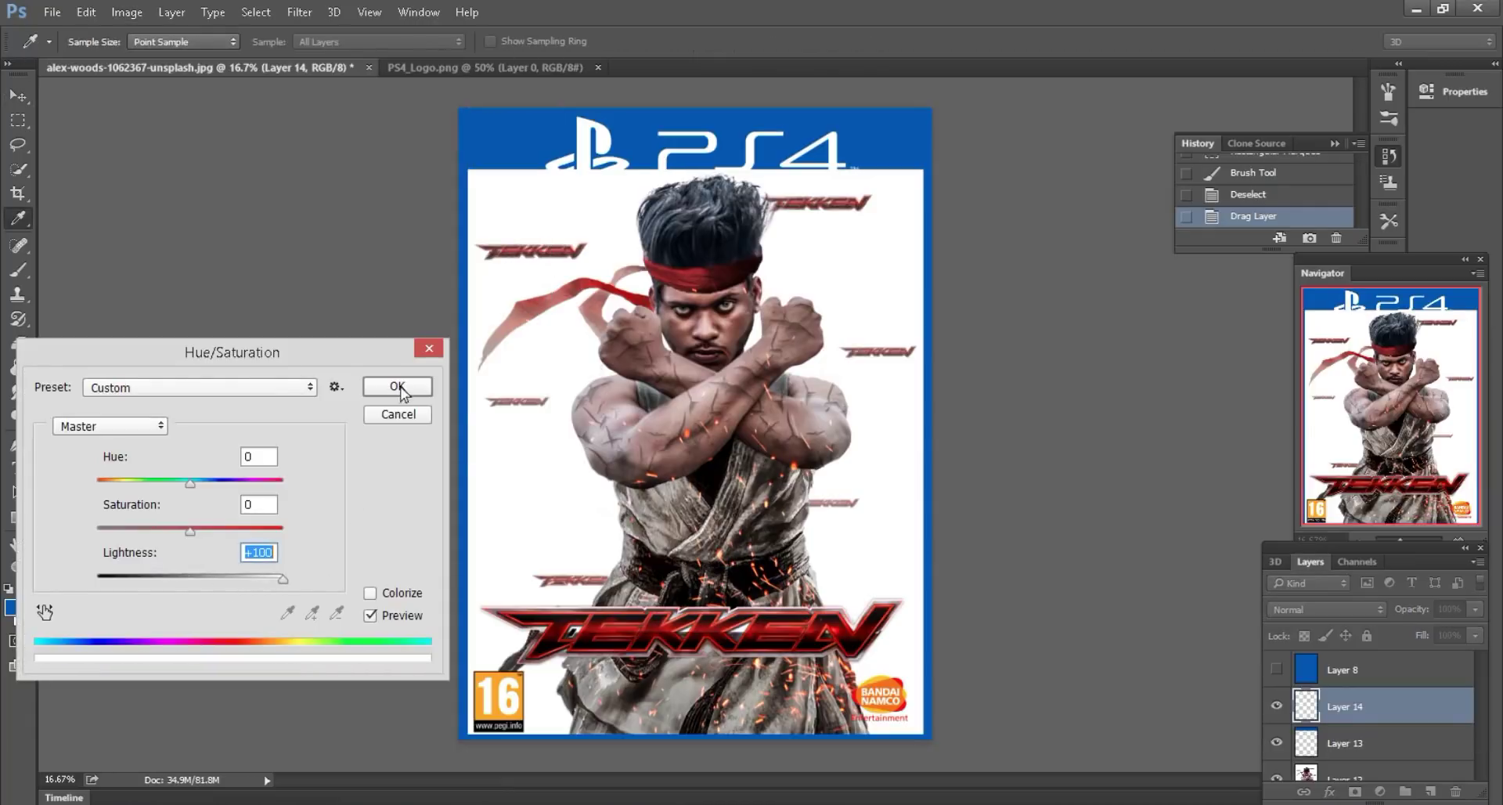
pyautogui.click(397, 386)
# - Scale the PS4 logo down to about 53% with width and height linked
pyautogui.click(88, 12)
pyautogui.click(143, 379)
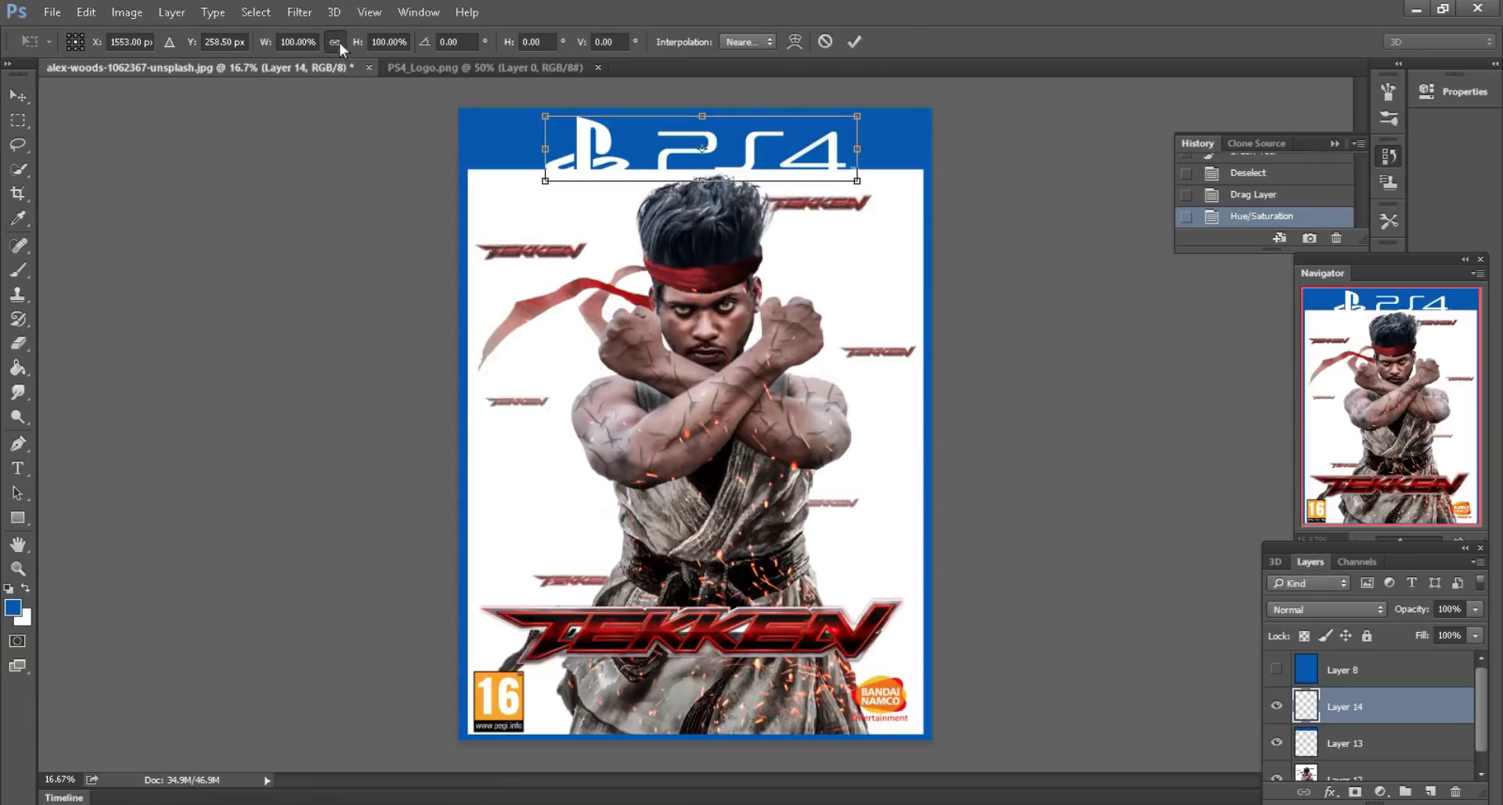
pyautogui.click(296, 42)
pyautogui.write('39')
pyautogui.press('Tab')
pyautogui.press('Up')
pyautogui.press('Up')
pyautogui.press('Up')
pyautogui.press('Up')
pyautogui.press('Up')
pyautogui.press('Up')
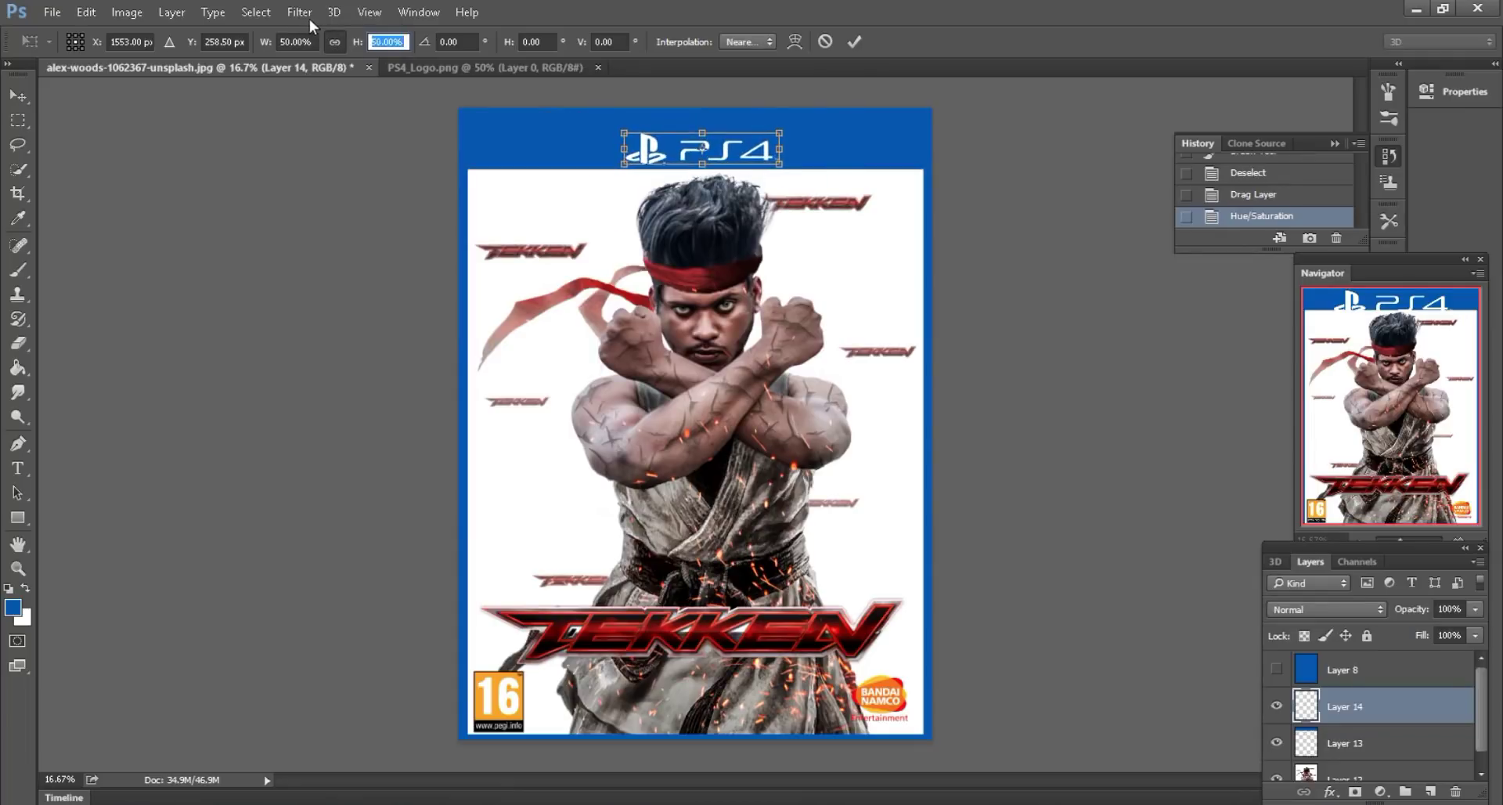
pyautogui.press('Up')
pyautogui.press('Up')
pyautogui.press('Up')
# - Position the resized logo at the left end of the blue top band and apply it
pyautogui.hotkey('ctrl', '+')
pyautogui.scroll(5, 916, 260)
pyautogui.hscroll(-3, 916, 260)
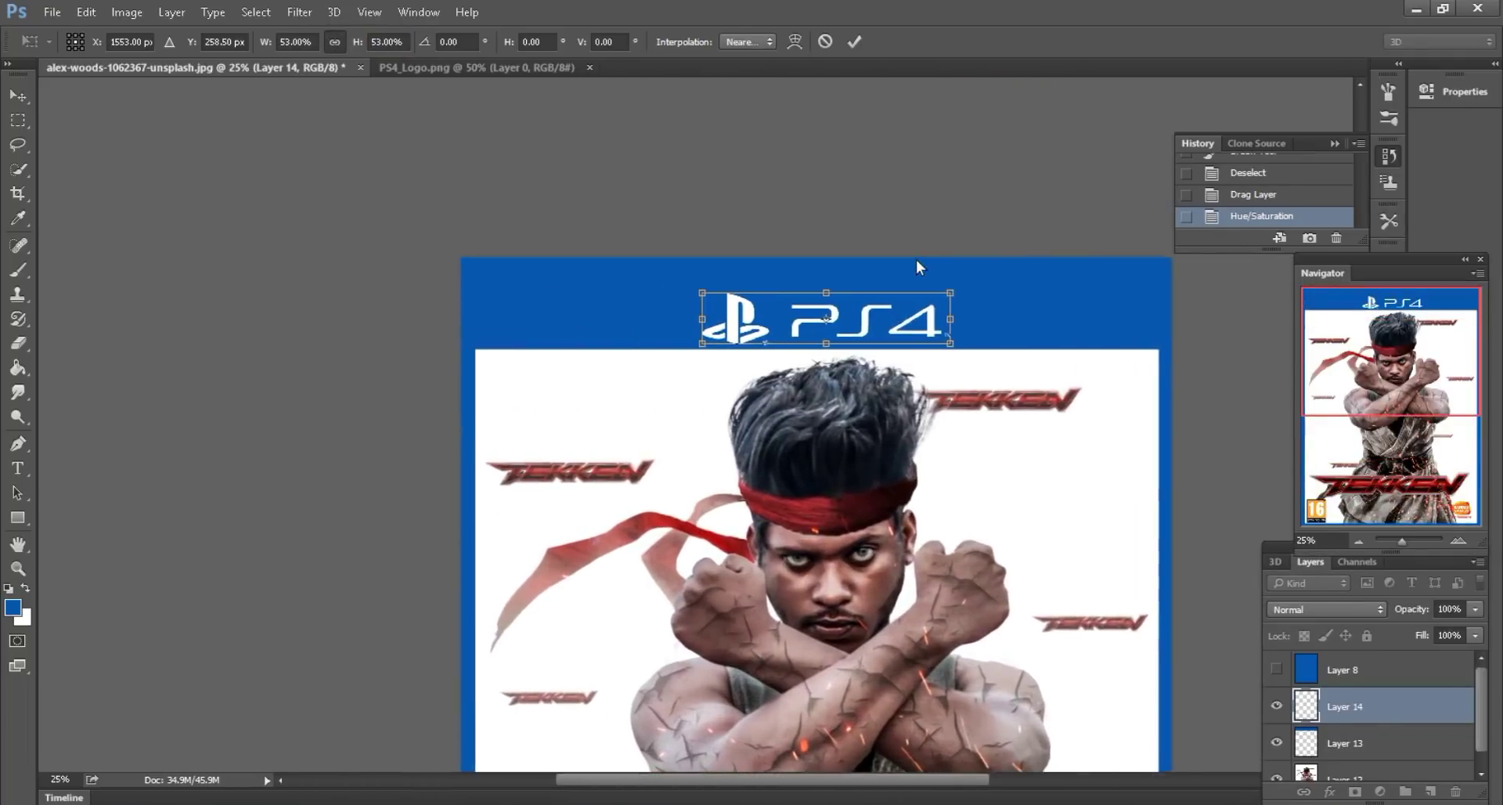
pyautogui.moveTo(900, 314)
pyautogui.mouseDown()
pyautogui.moveTo(676, 303)
pyautogui.moveTo(744, 310)
pyautogui.mouseUp()
pyautogui.click(854, 42)
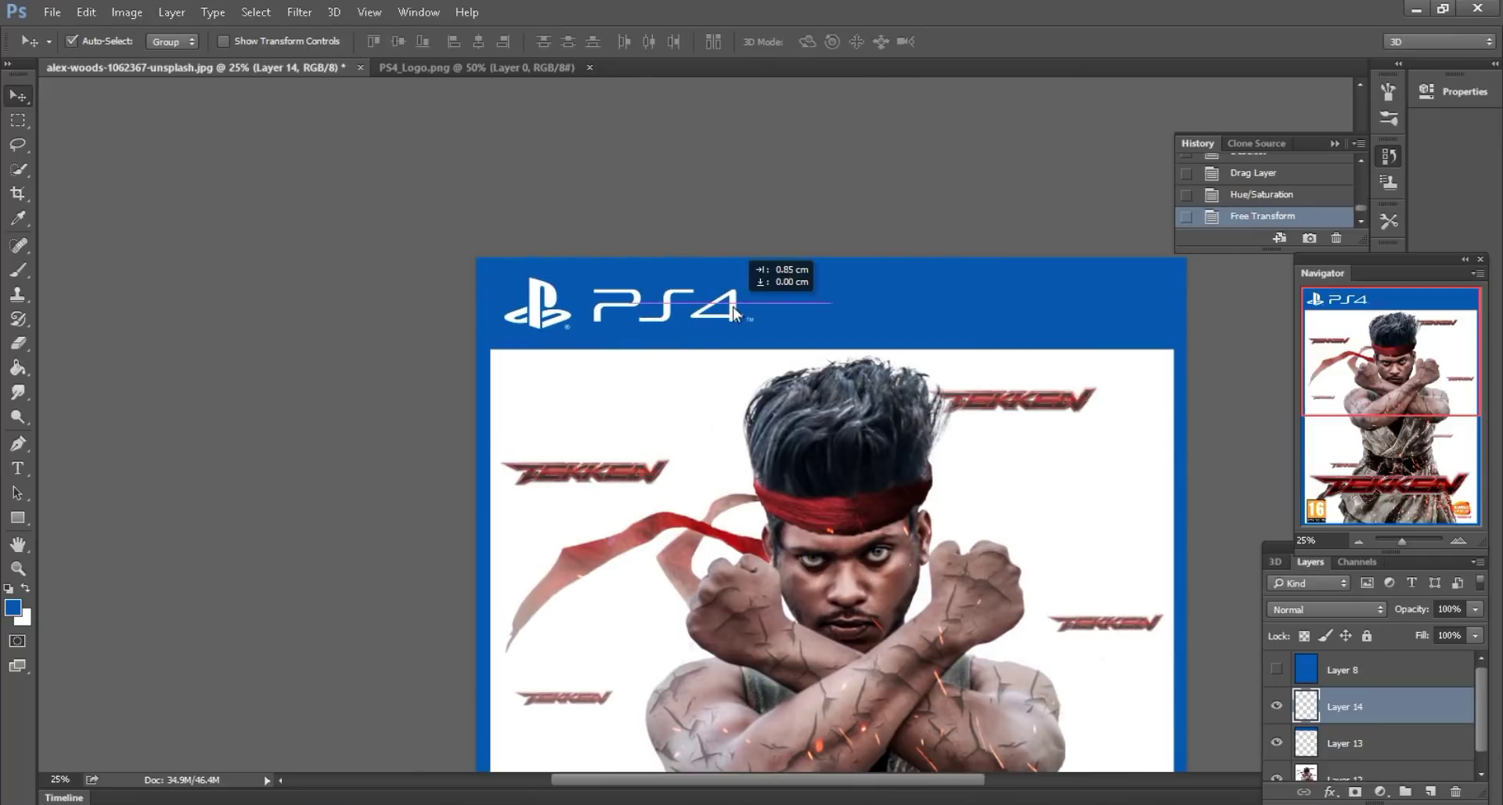
pyautogui.hotkey('ctrl', '-')
pyautogui.hotkey('ctrl', '+')
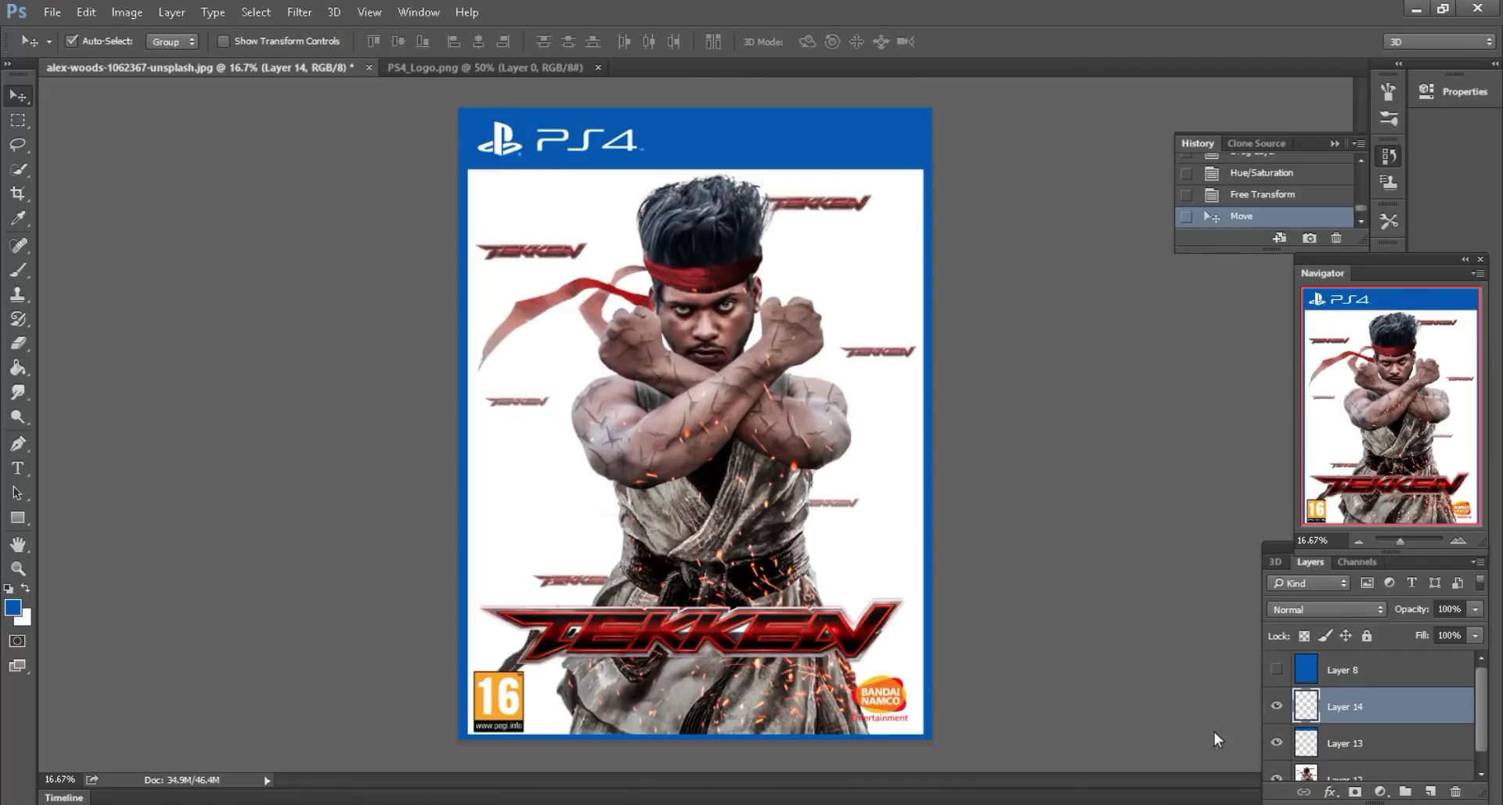
# - Merge visible layers, duplicate the result and set the copy to Linear Light
pyautogui.rightClick(1393, 703)
pyautogui.click(1159, 624)
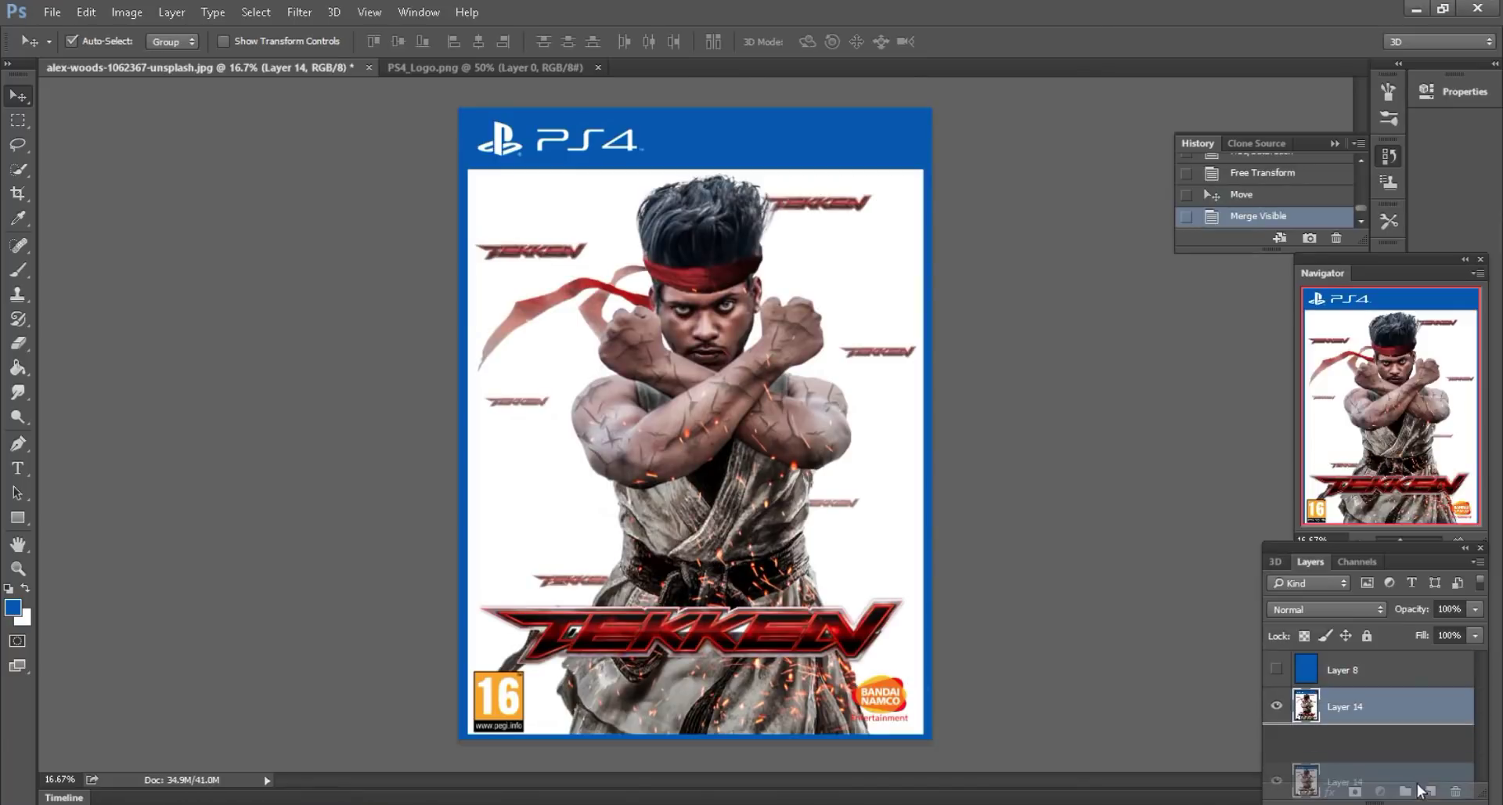
pyautogui.moveTo(1336, 717); pyautogui.dragTo(1432, 792)
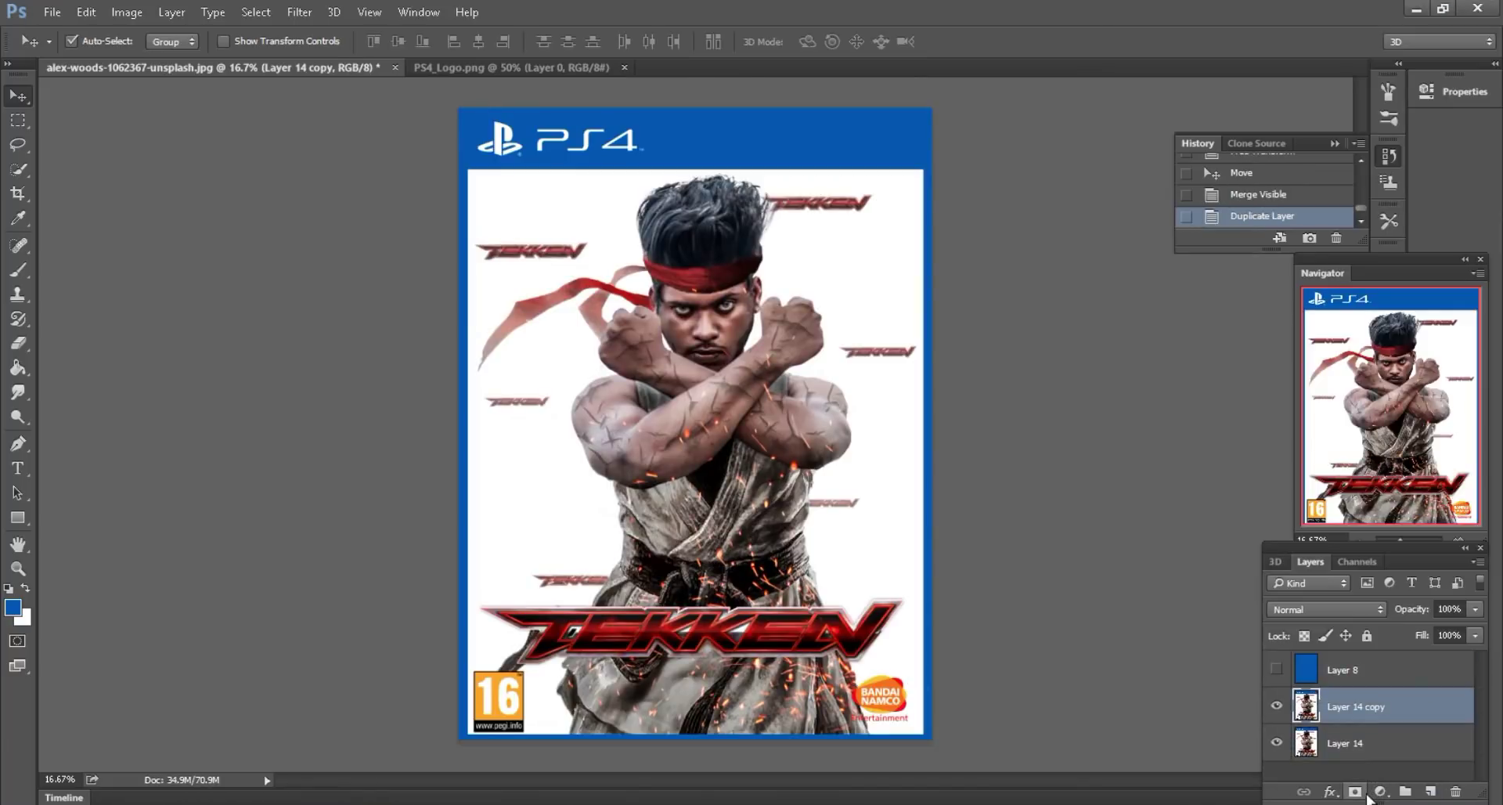
pyautogui.click(1341, 609)
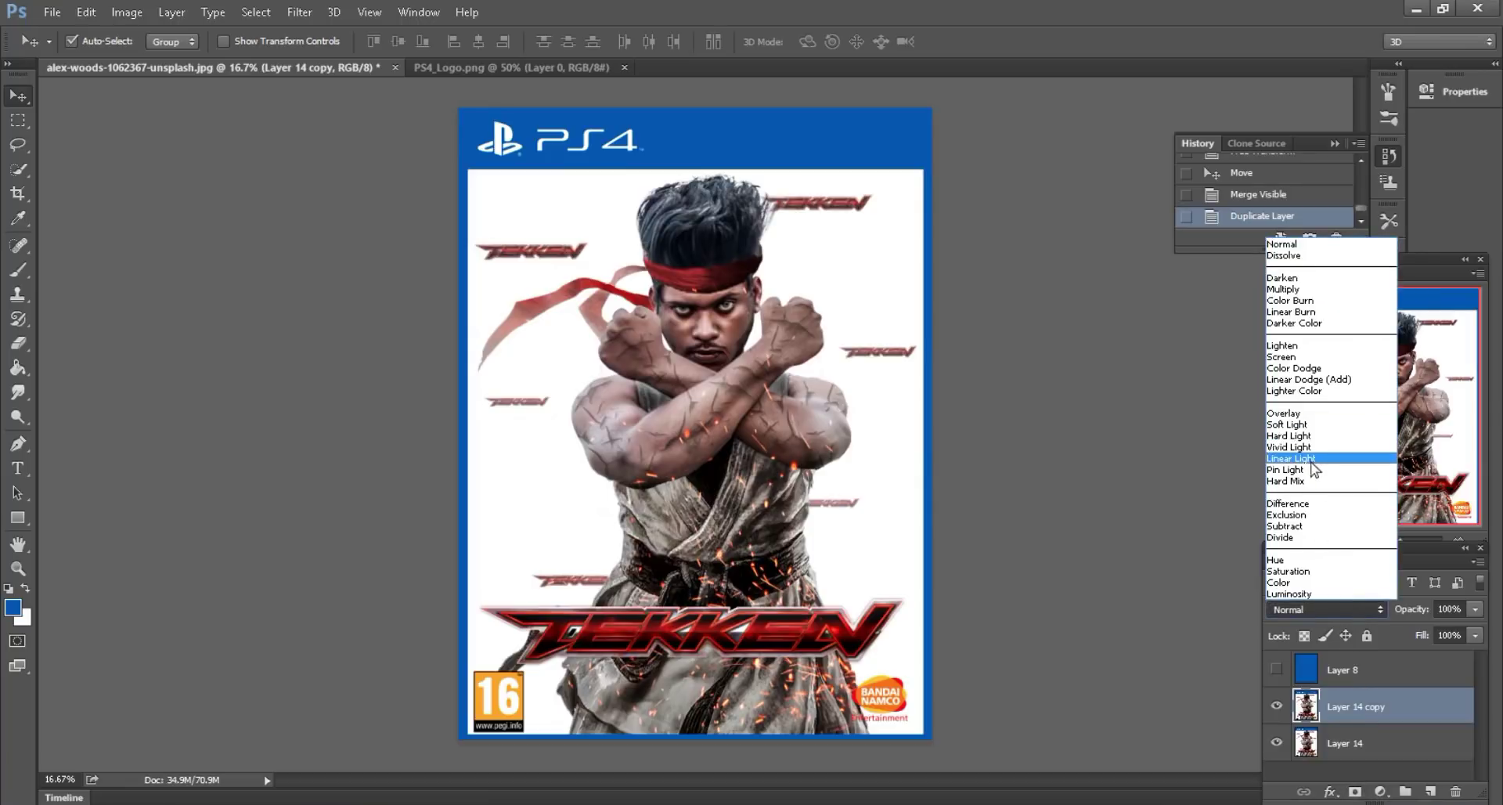
pyautogui.click(1316, 458)
# - Apply a High Pass filter to the copy and merge it down into the artwork
pyautogui.click(301, 13)
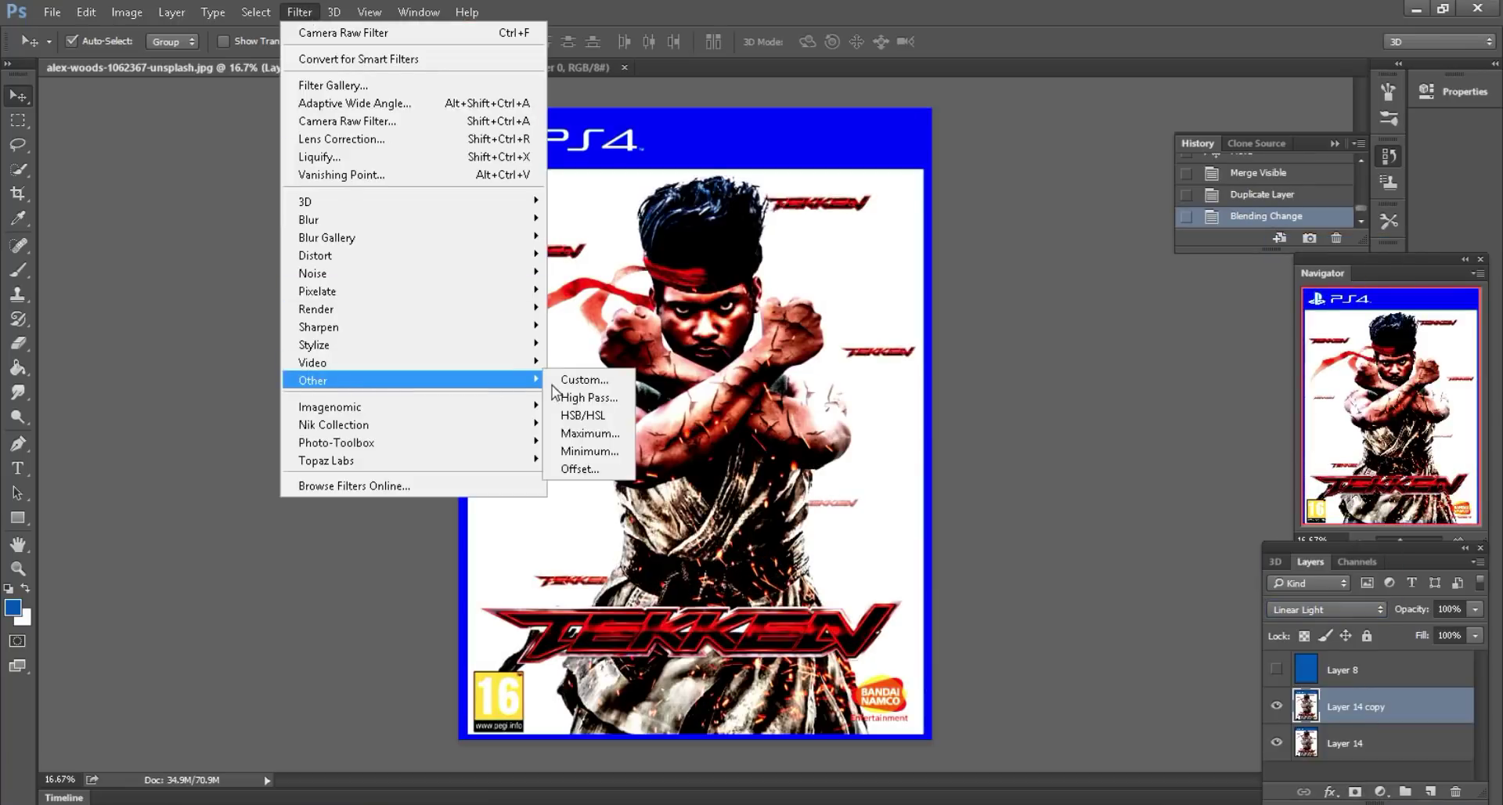
pyautogui.click(584, 398)
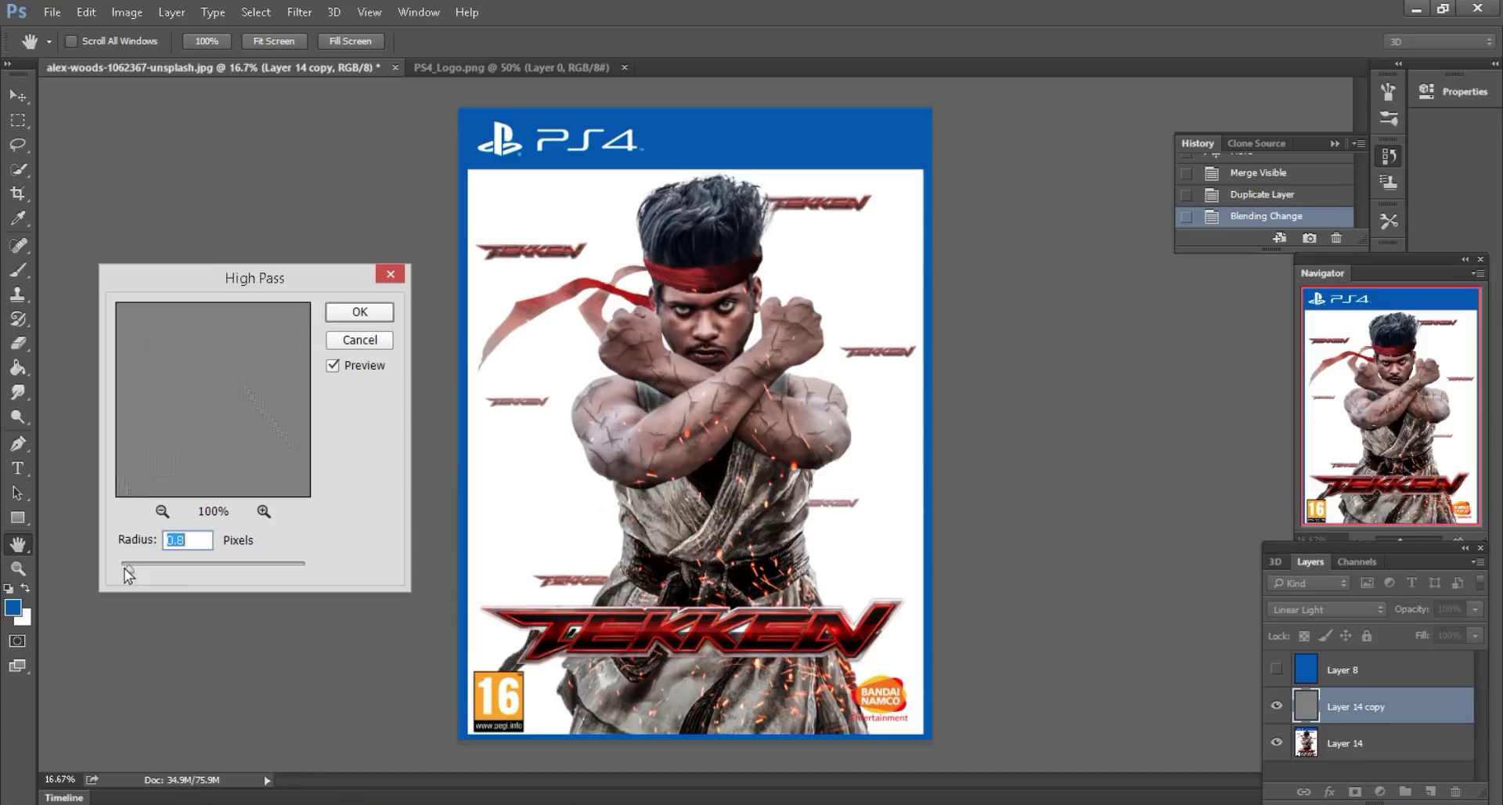
pyautogui.click(358, 313)
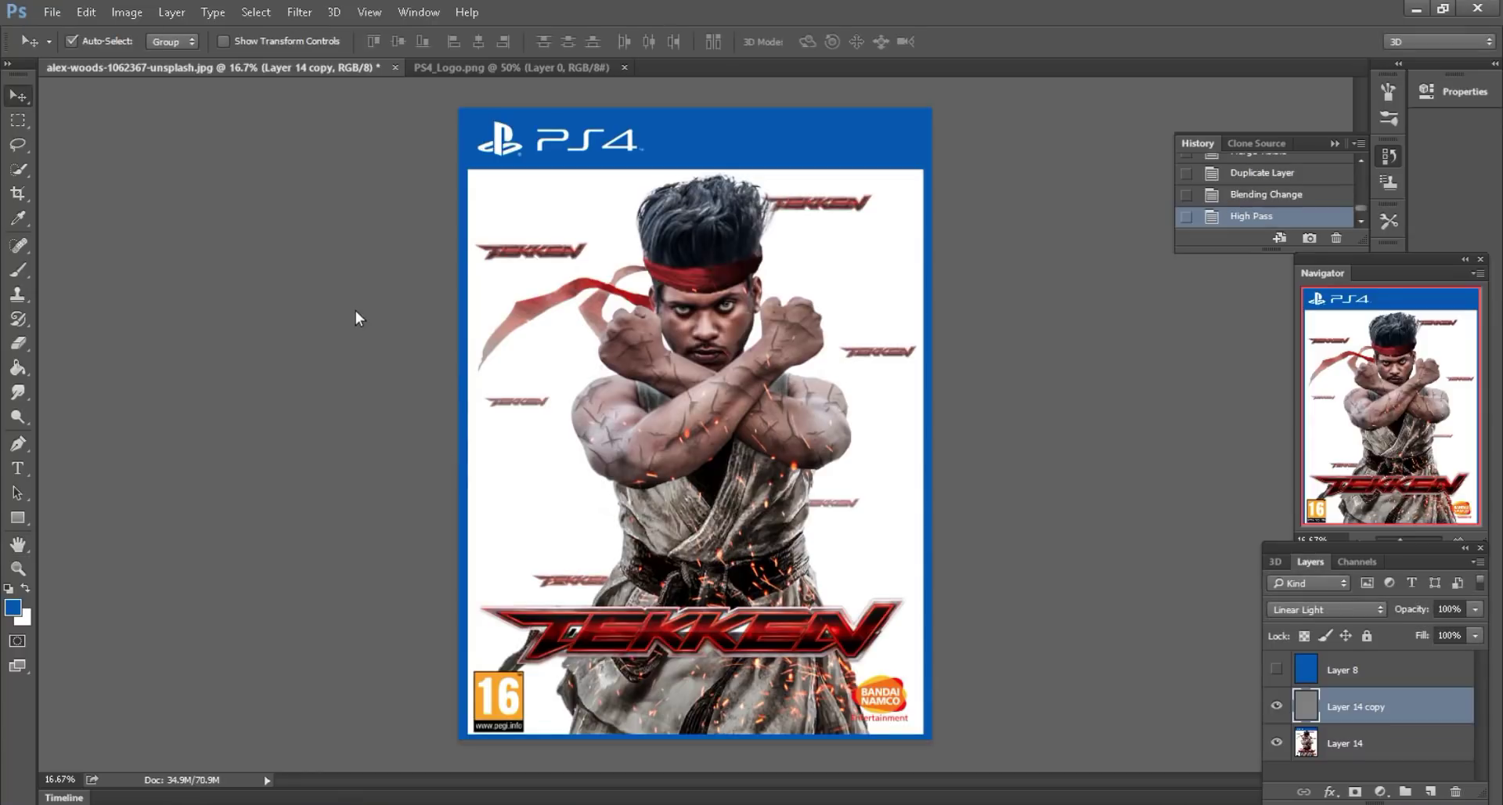
pyautogui.rightClick(1322, 720)
pyautogui.click(1159, 528)
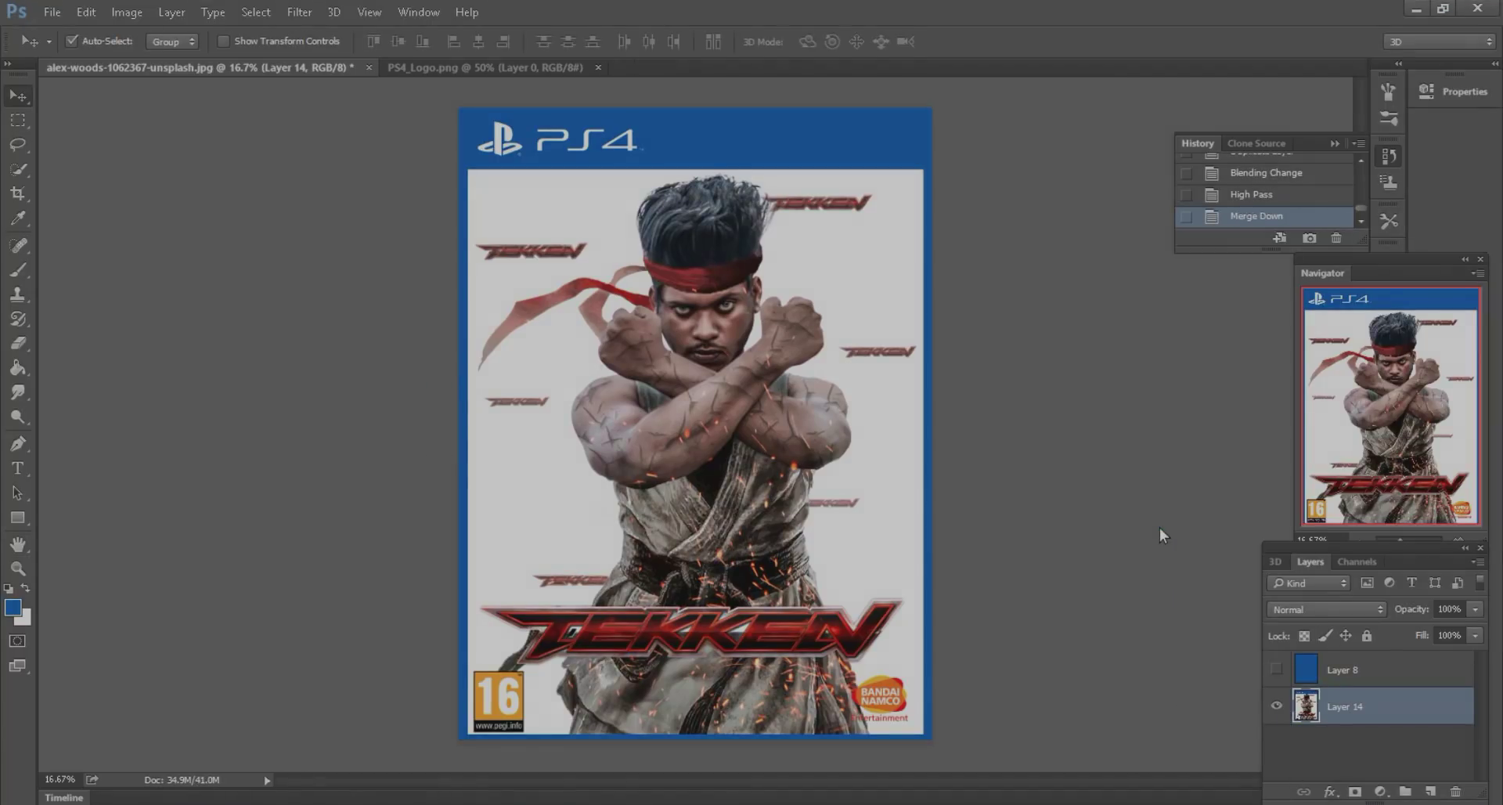